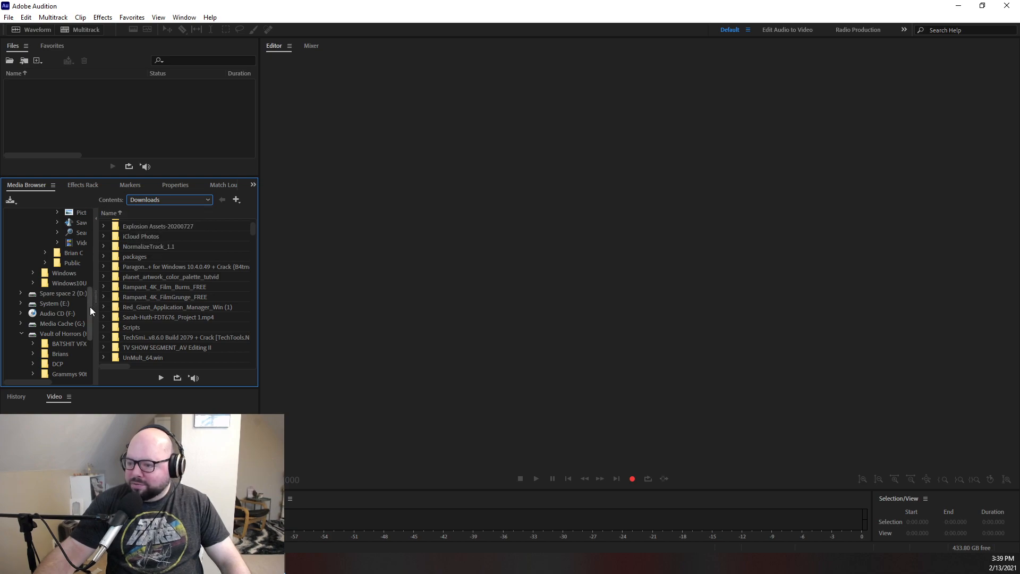
- Browse the Vault of Horrors drive to the Cinema Psychos folder and open its Episodes folder
left_click_drag(91, 305, 88, 327)
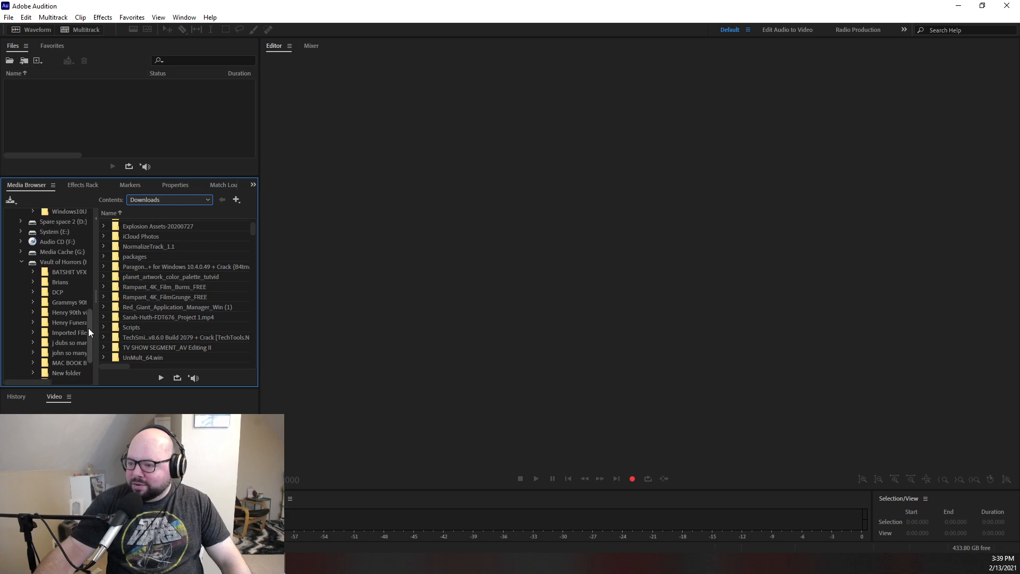
left_click(62, 287)
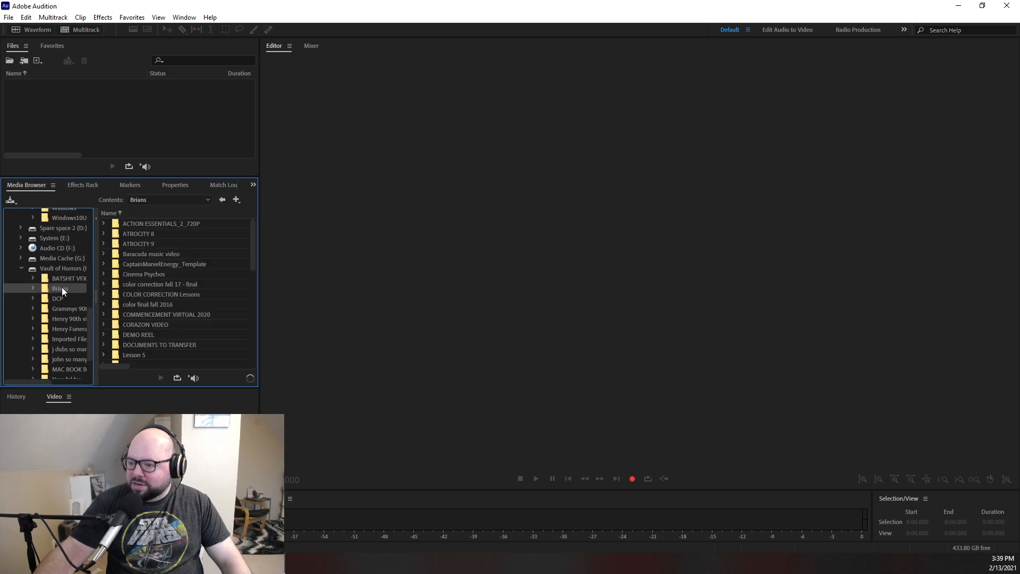
double_click(139, 274)
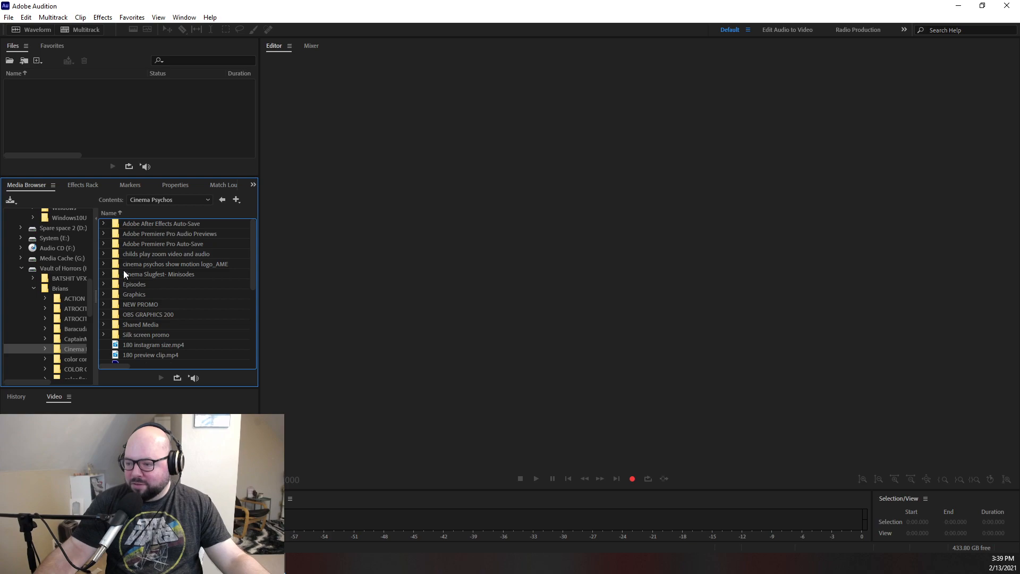
left_click(137, 284)
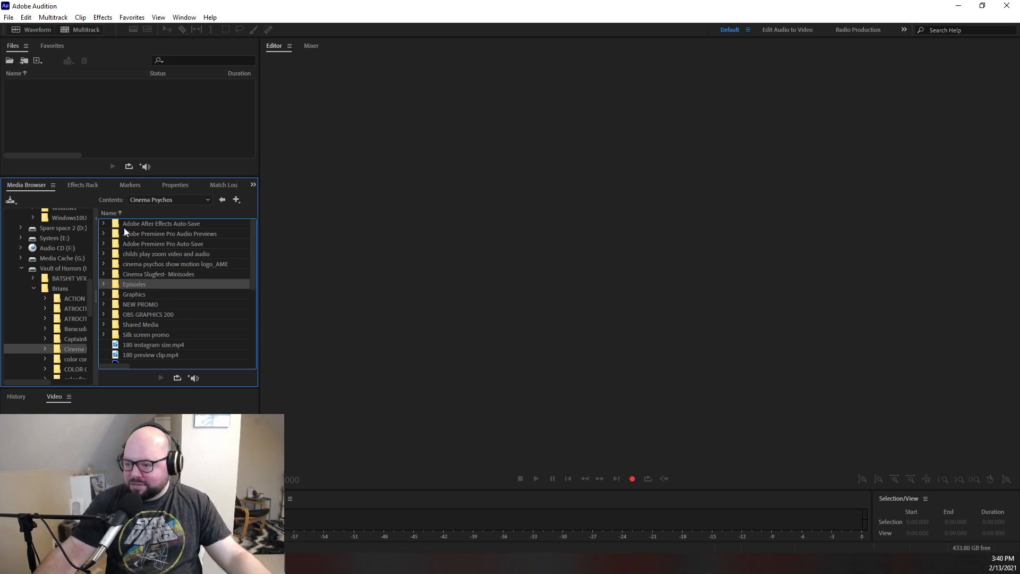
double_click(117, 284)
- Find Episode 204, open its RAW file folder, and load pass thru Sun 0829 (29).wav into the waveform editor
scroll(151, 276, "down", 20)
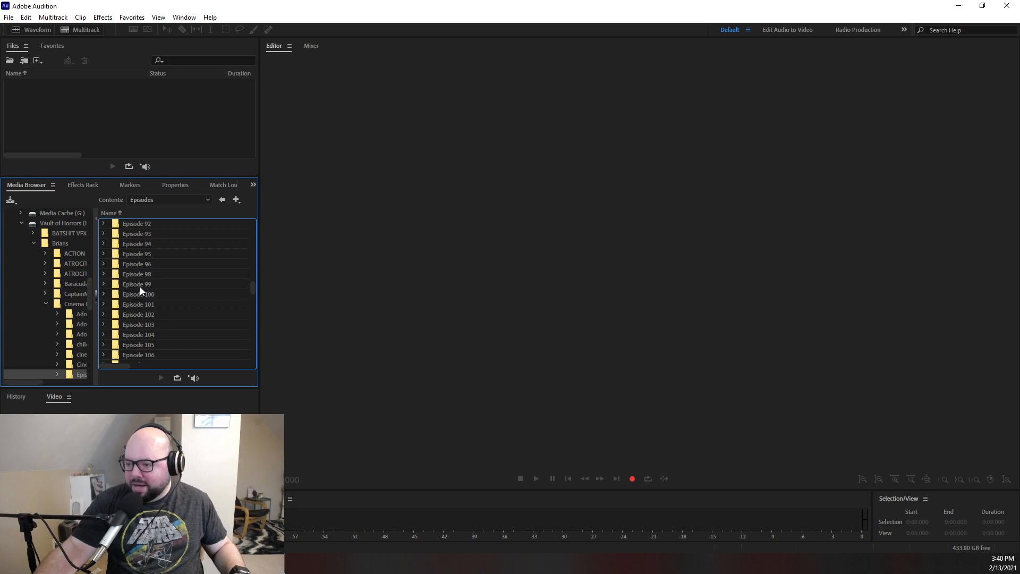
scroll(178, 325, "down", 5)
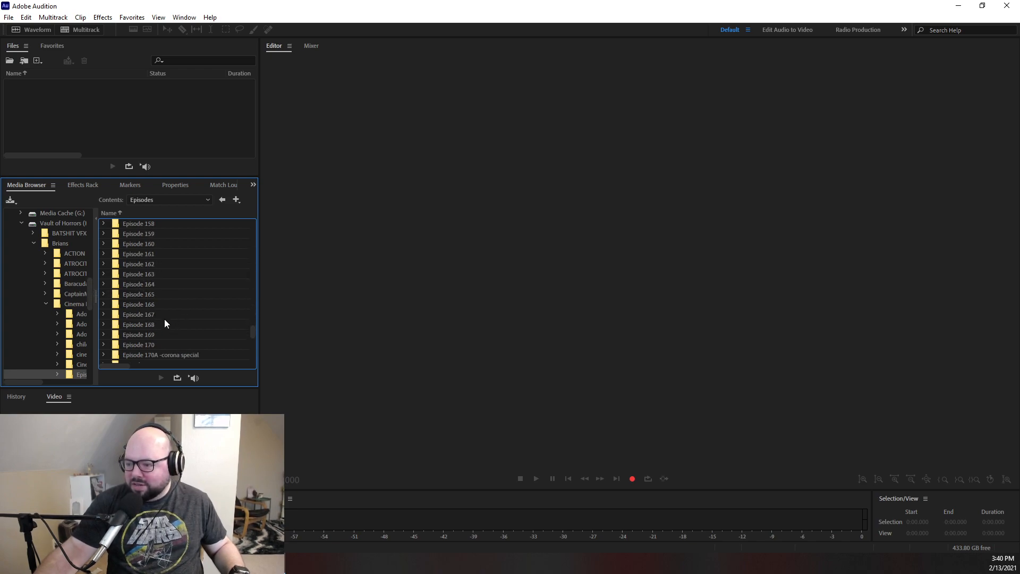
scroll(165, 320, "down", 3)
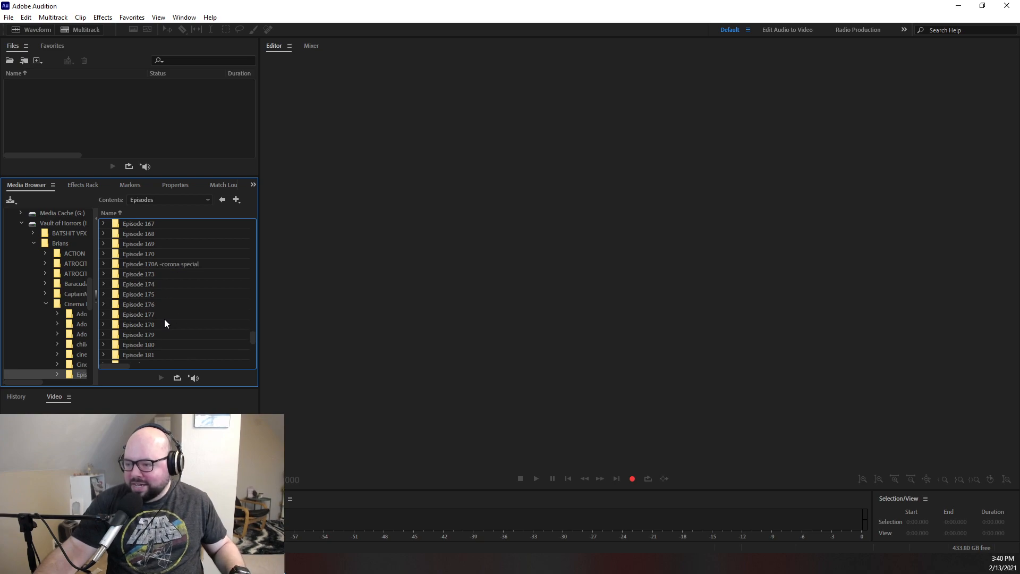
scroll(160, 313, "down", 10)
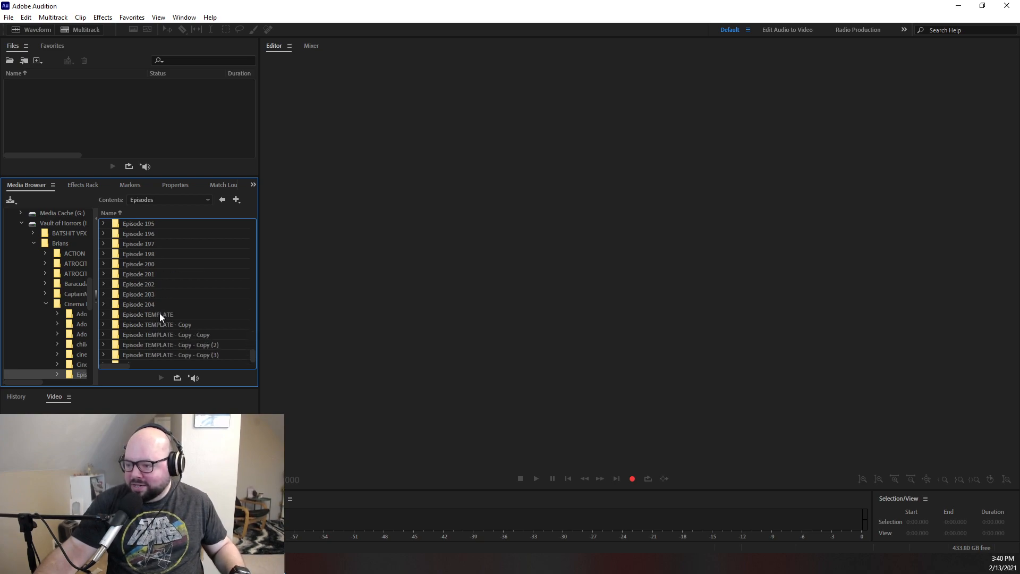
double_click(143, 298)
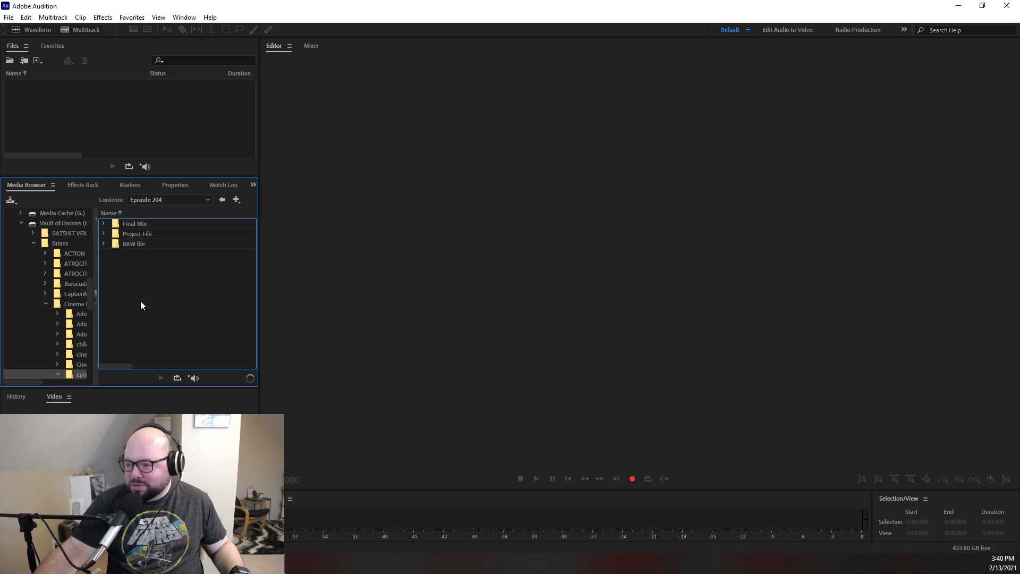
double_click(126, 244)
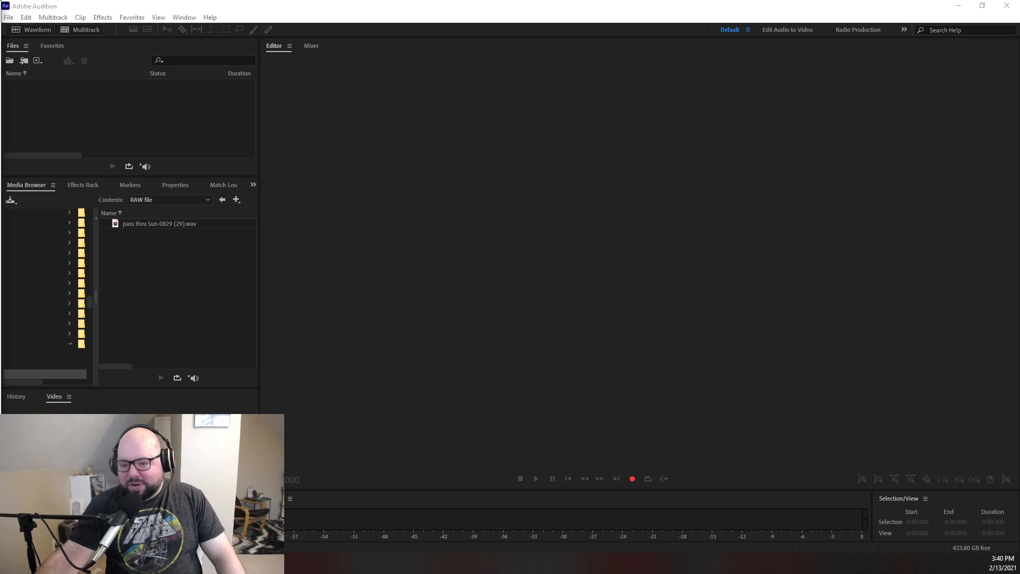
left_click(162, 224)
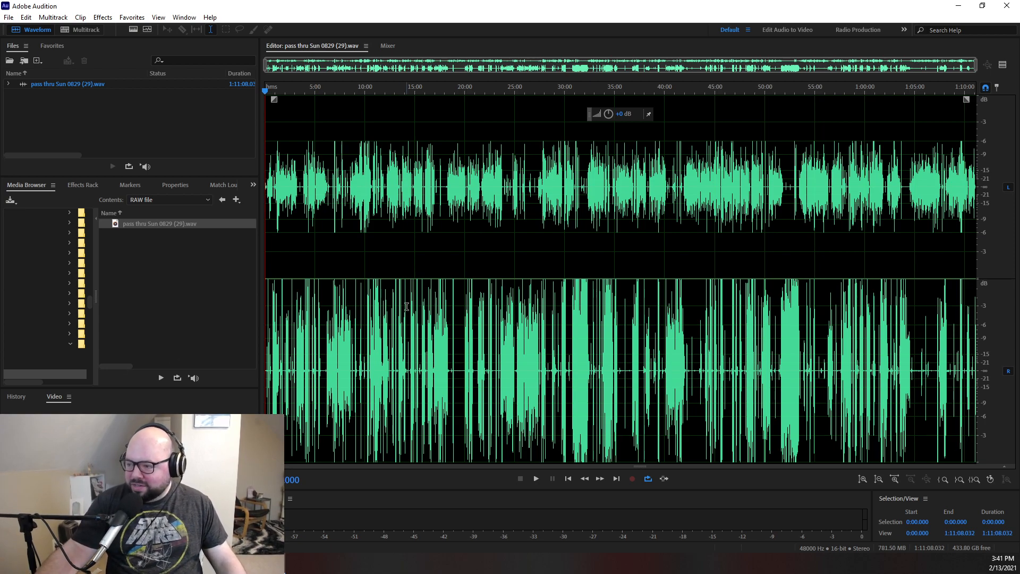
- Extract the stereo recording's channels to mono files and open the left-channel file in the editor
right_click(122, 85)
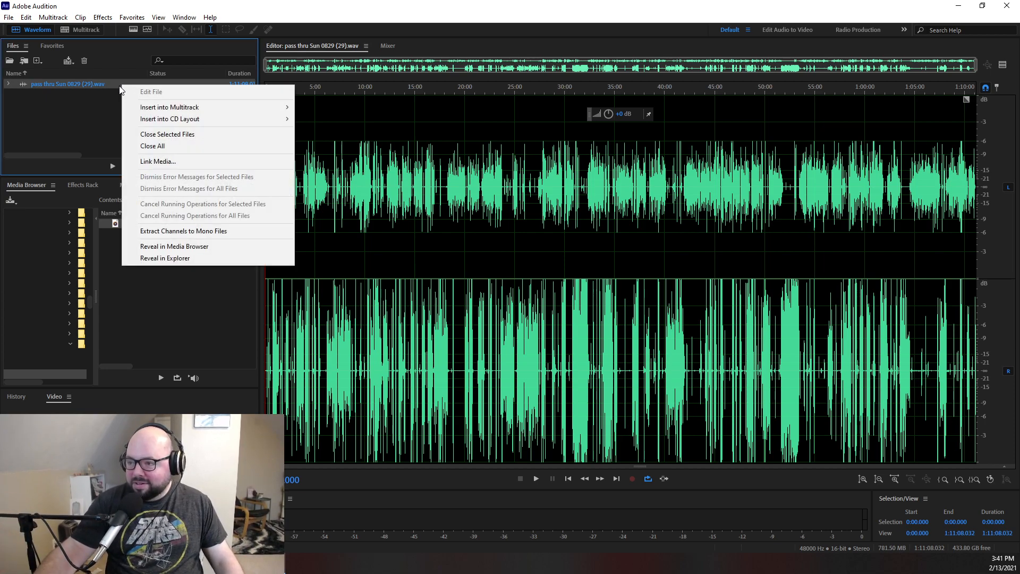
left_click(169, 232)
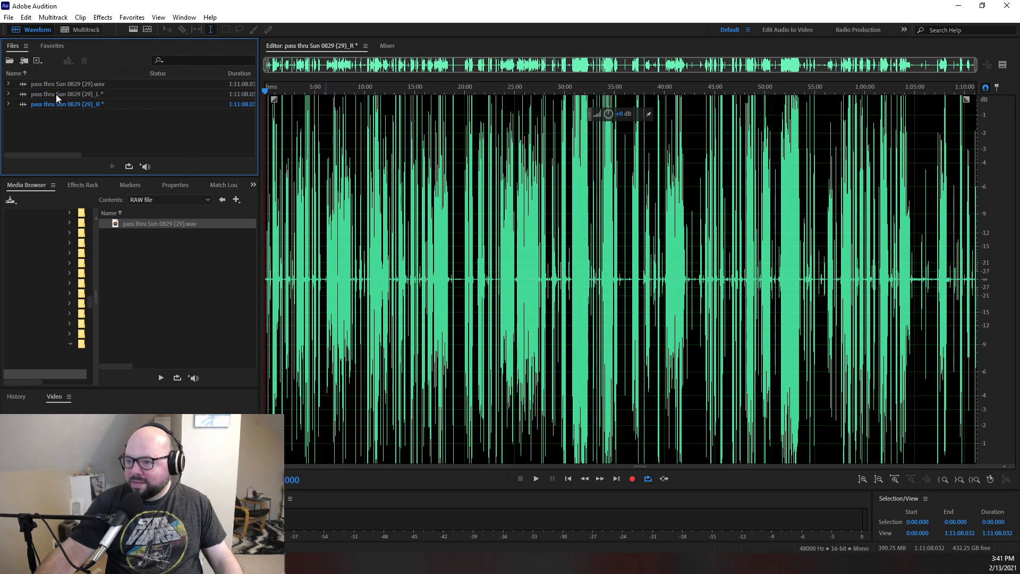
left_click(56, 94)
left_click(56, 94)
- Play the left-channel recording from about 0:22 to identify the voice on it
left_click(271, 279)
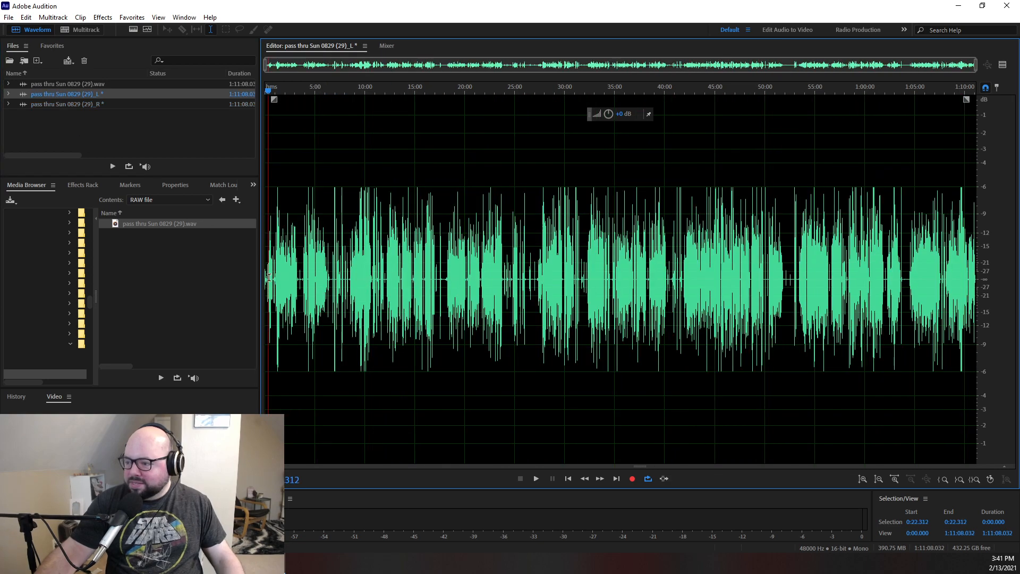
key("space")
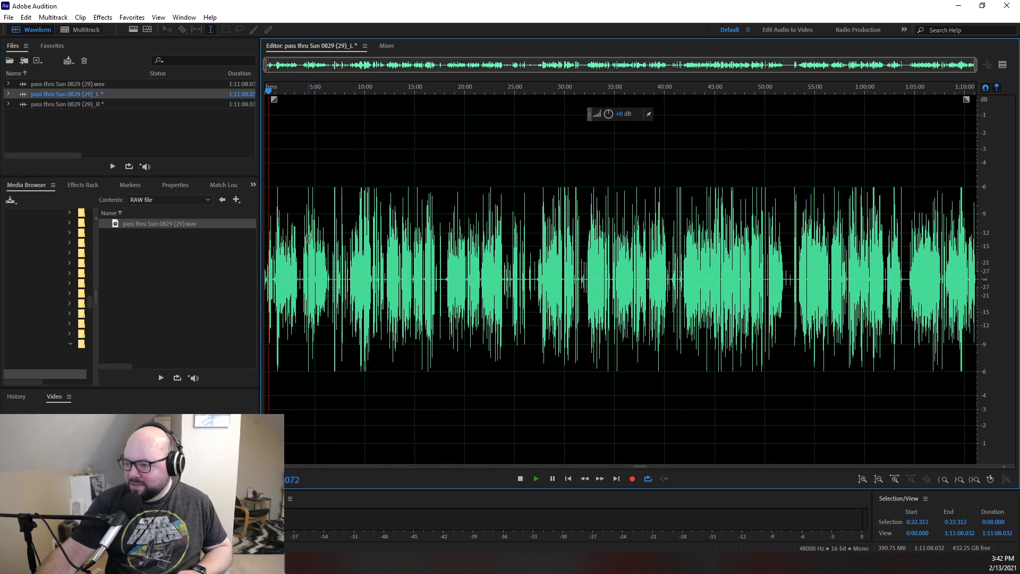
scroll(537, 107, "up", 5)
scroll(402, 111, "up", 3)
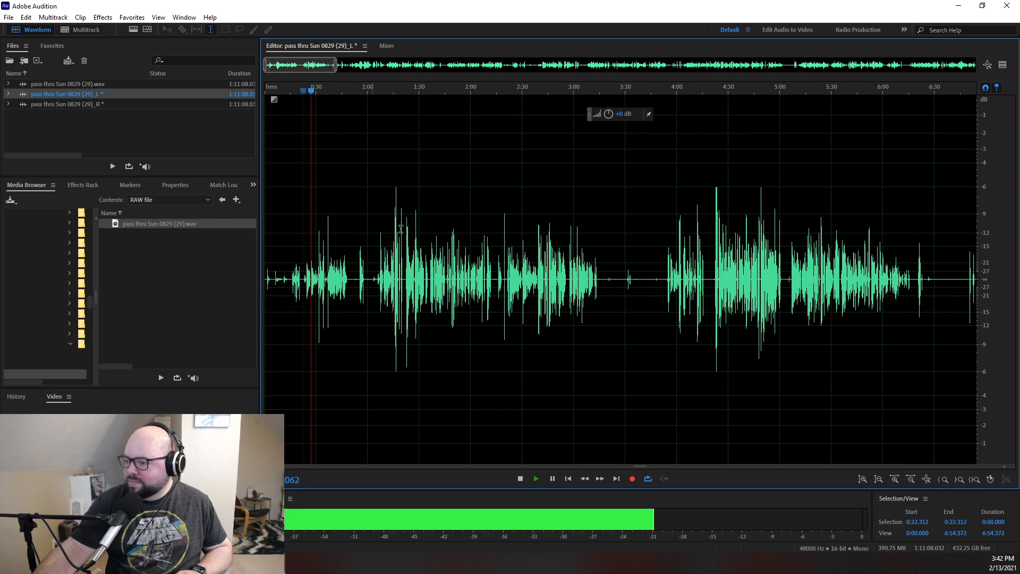
key("space")
- Run the VOCAL PROCESS favorite on the left-channel mono file
right_click(76, 94)
mouse_move(164, 115)
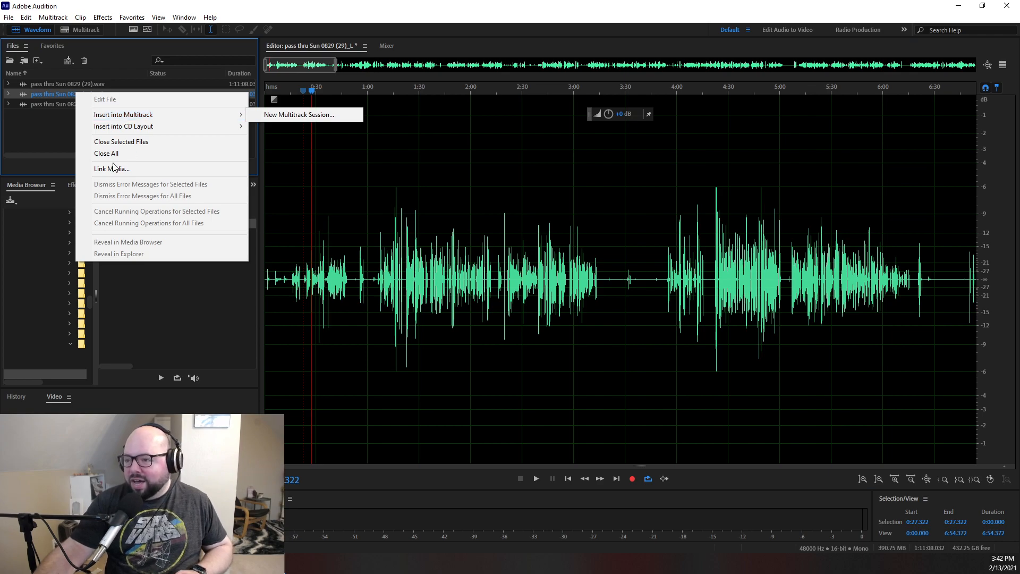
left_click(43, 94)
left_click(131, 18)
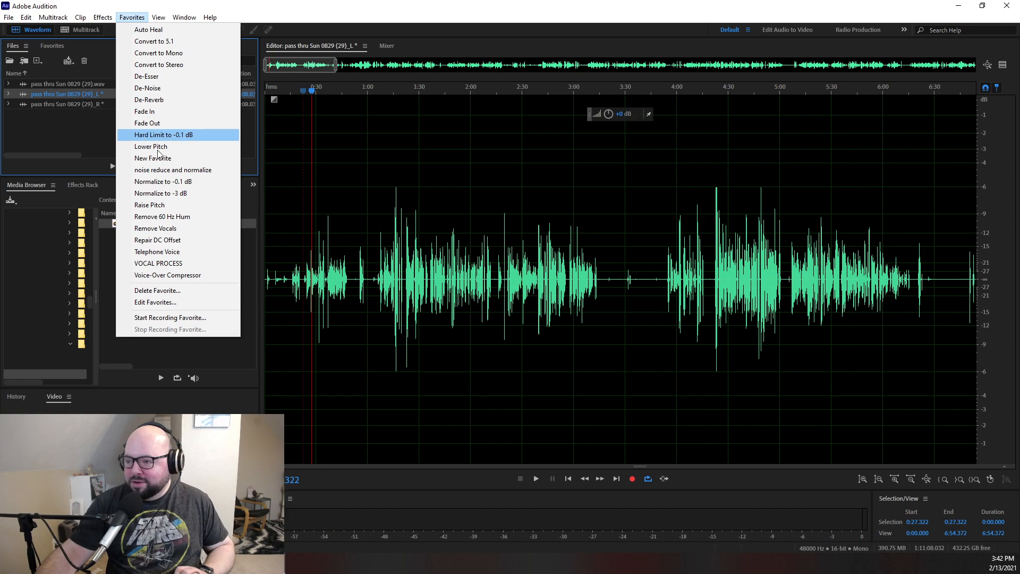
left_click(169, 263)
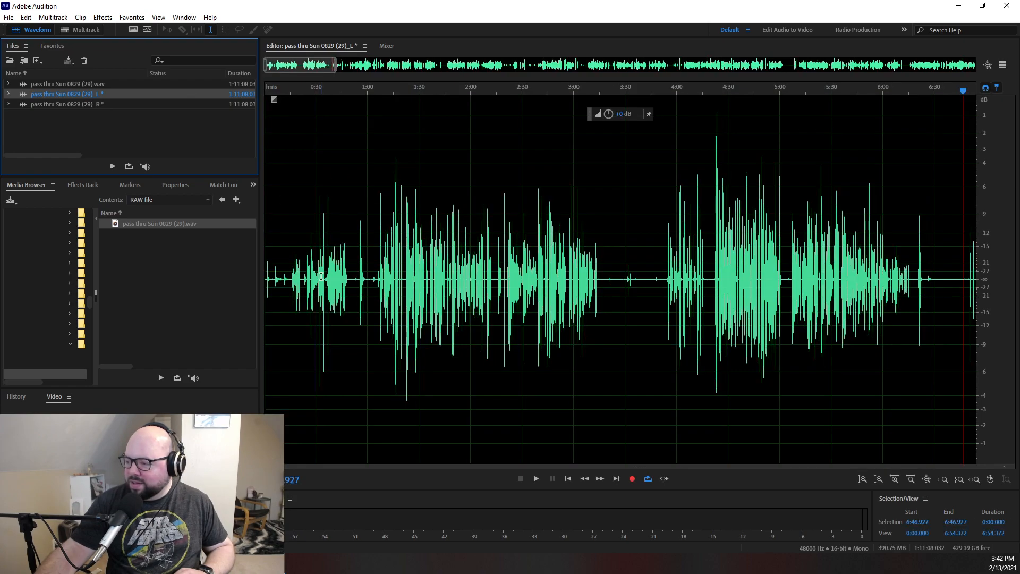
- Listen to a short stretch of the processed left channel from about 0:25
left_click(292, 272)
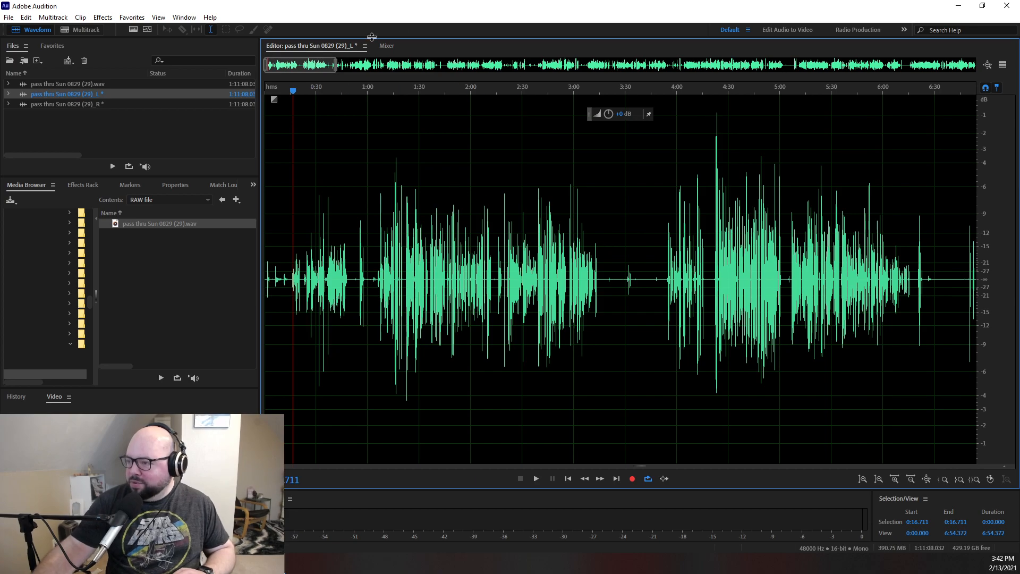
left_click_drag(331, 65, 335, 67)
scroll(290, 77, "up", 3)
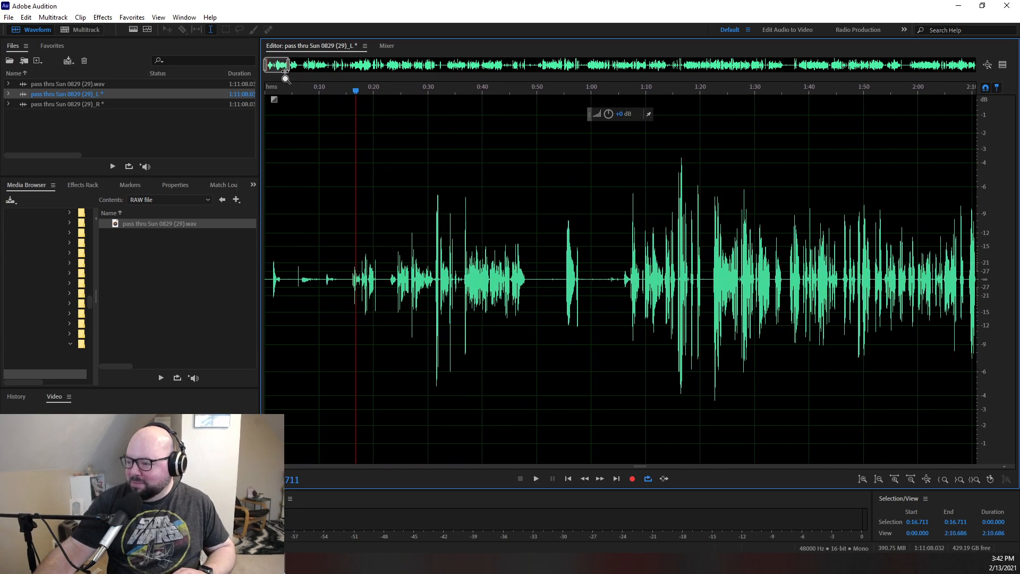
left_click(386, 276)
key("space")
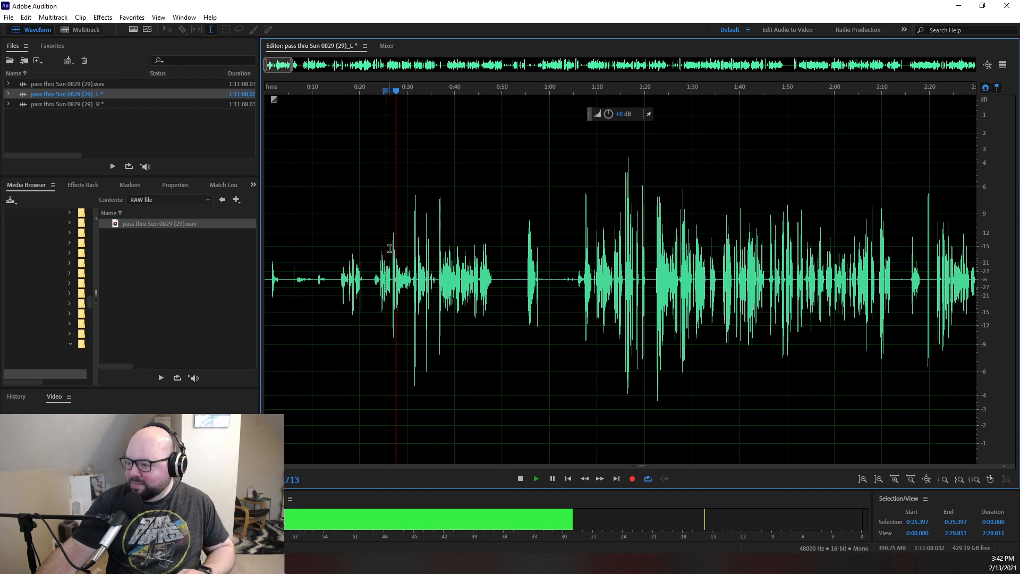
key("space")
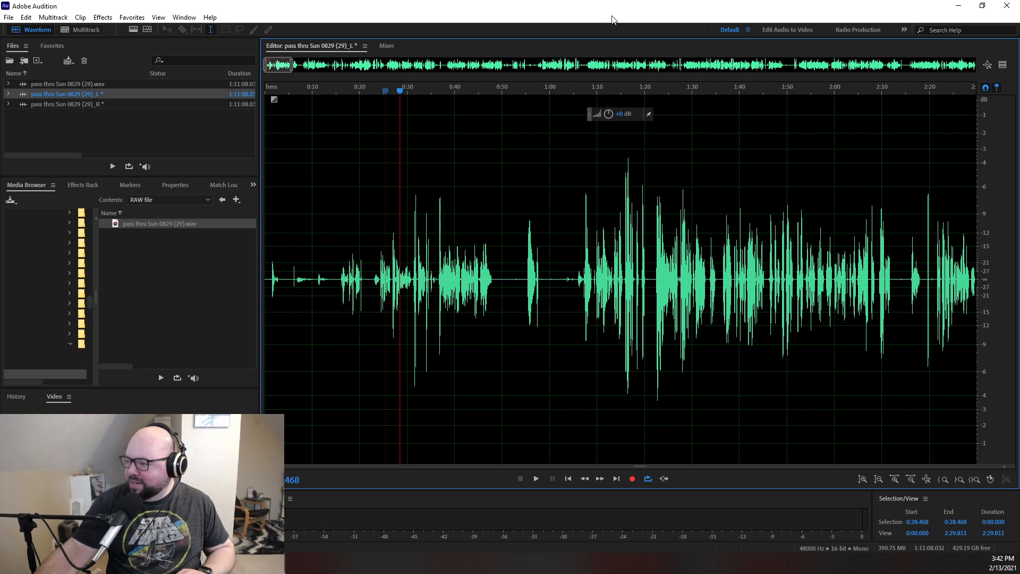
- Begin saving the processed left channel as a new file named 204 plus the speaker's first name and _mono
left_click_drag(292, 66, 1006, 139)
left_click(92, 95)
left_click(9, 17)
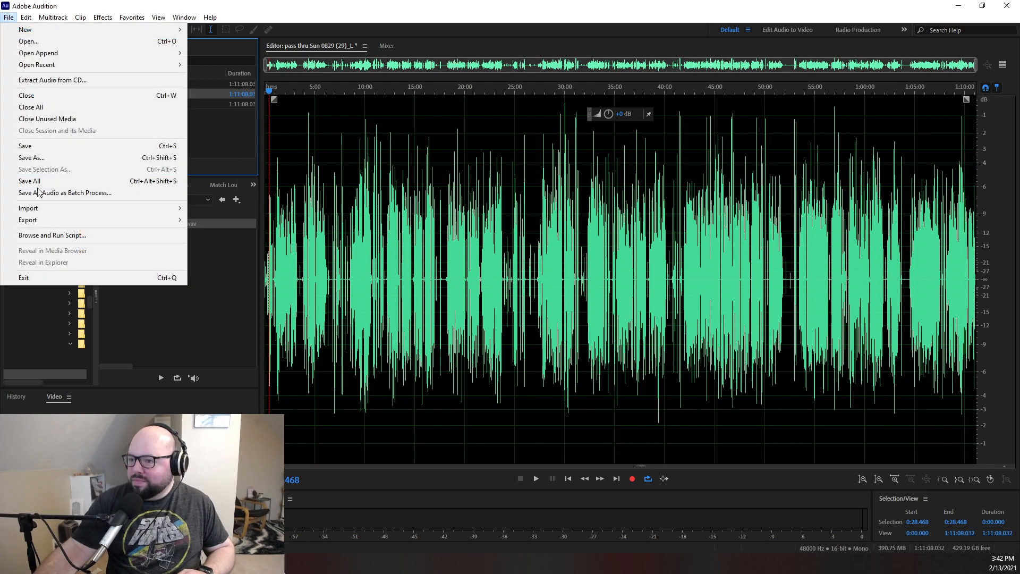
left_click(32, 157)
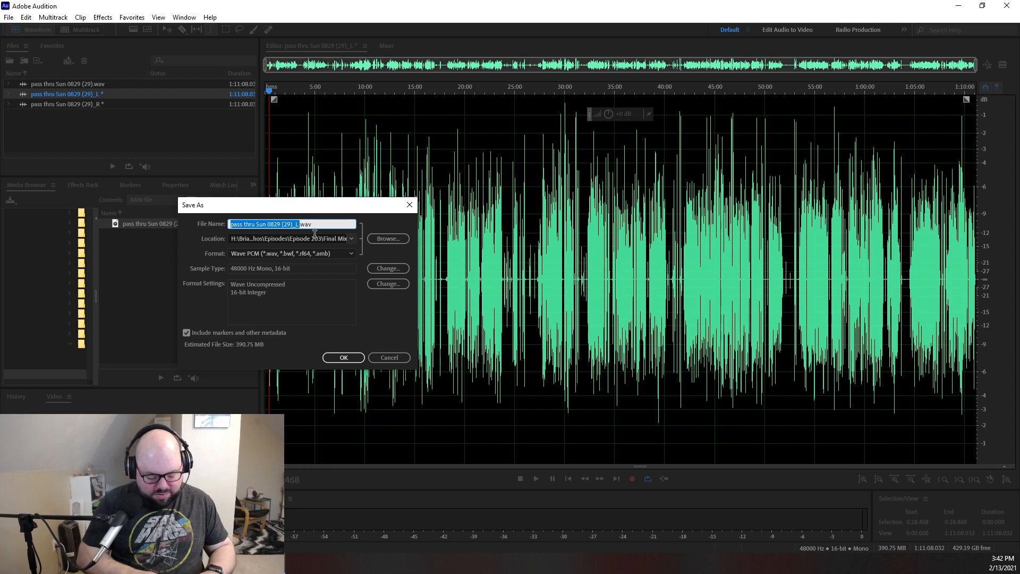
type("204 Brian")
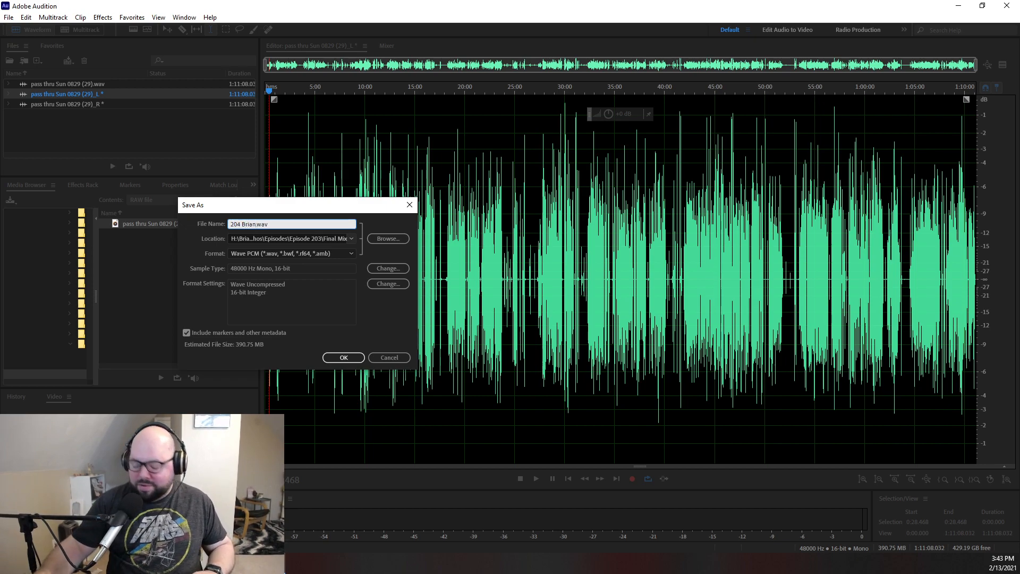
type("_mono")
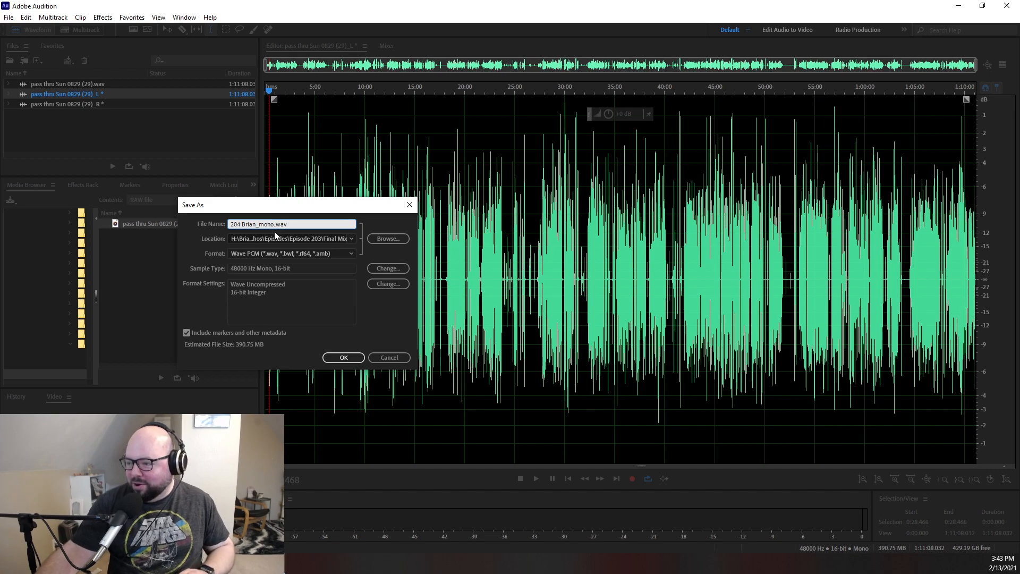
- Set the save location to the RAW file folder inside Episode 204
left_click(387, 239)
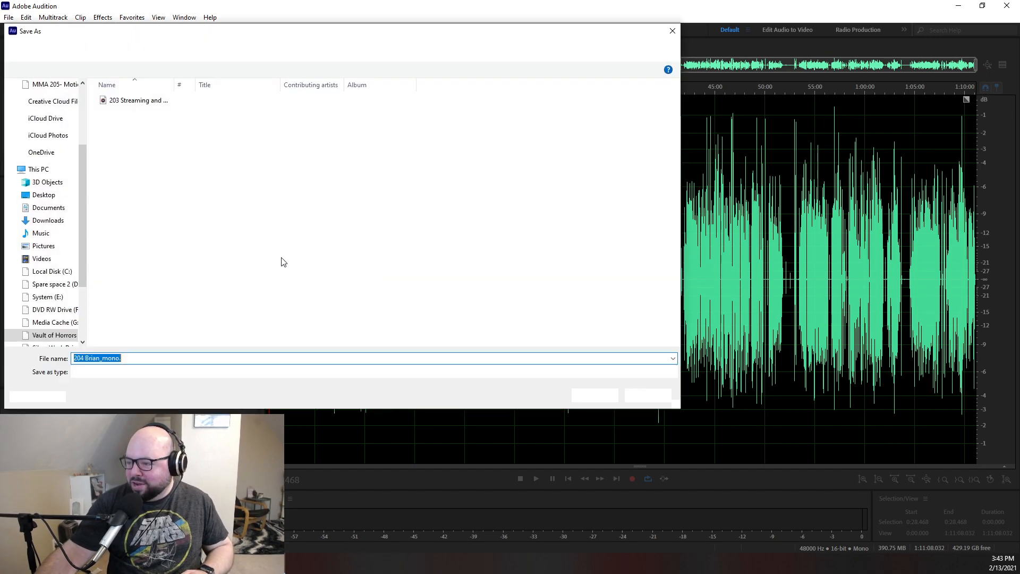
left_click(54, 51)
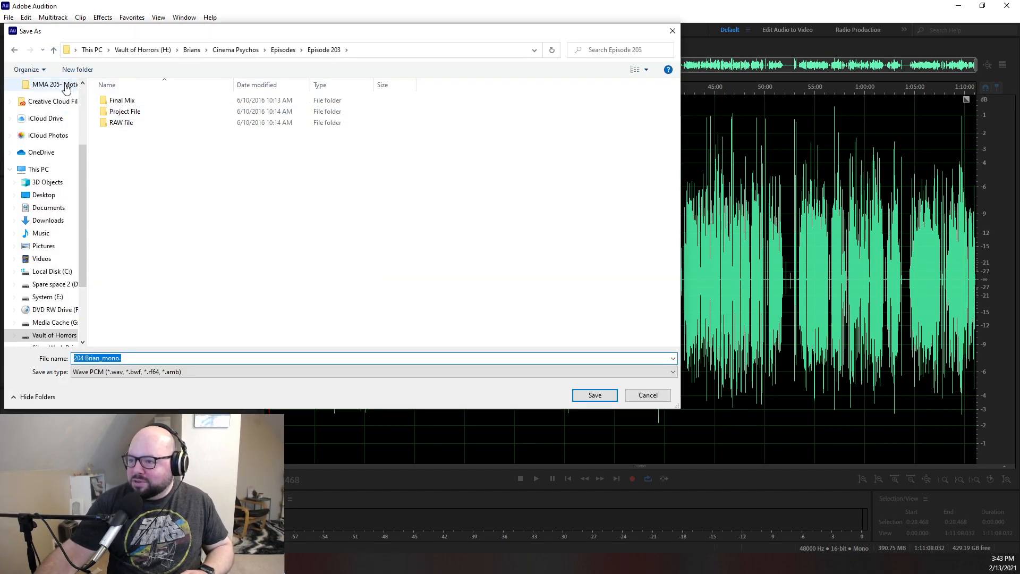
left_click(54, 50)
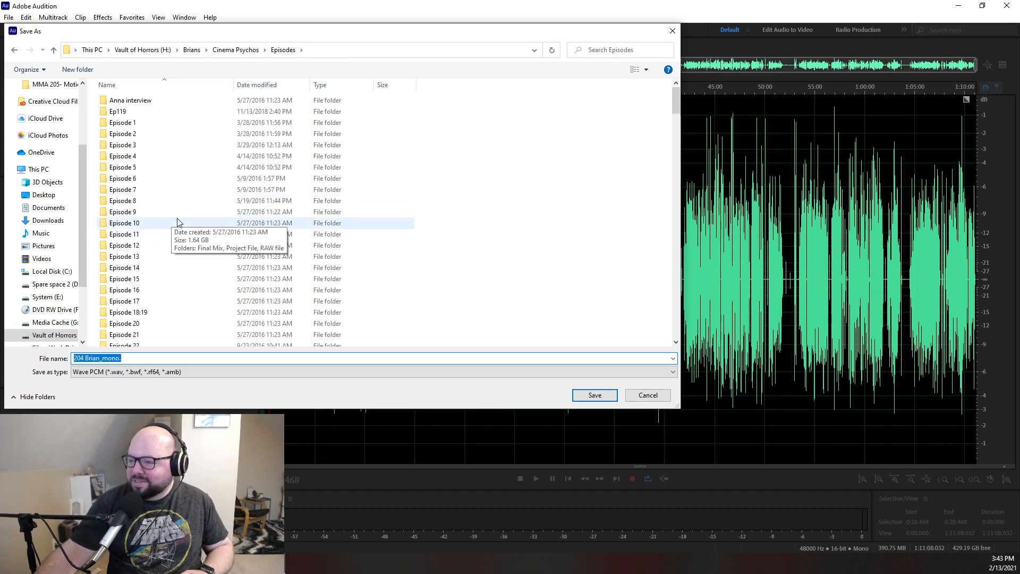
scroll(133, 284, "down", 20)
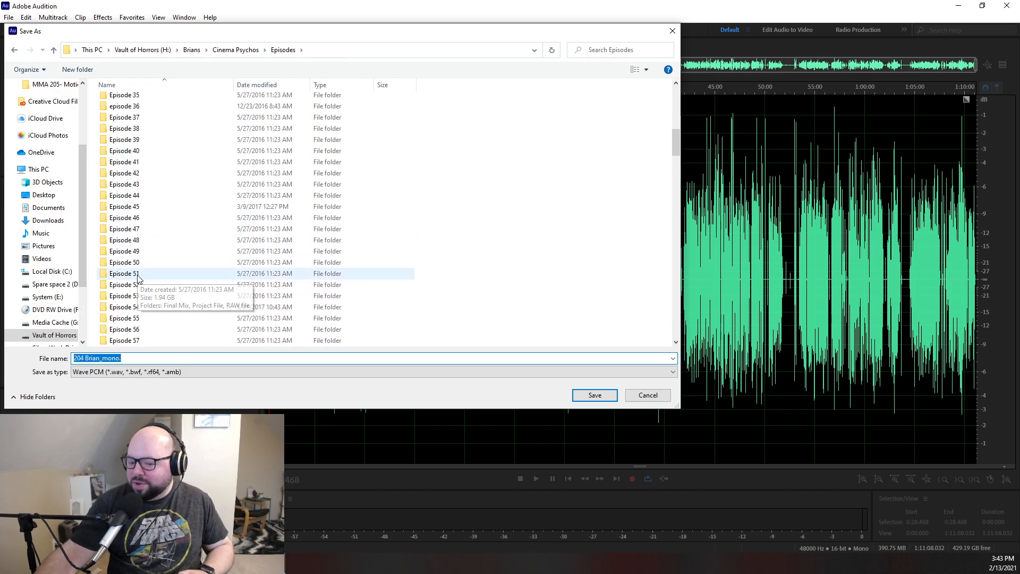
scroll(150, 291, "down", 20)
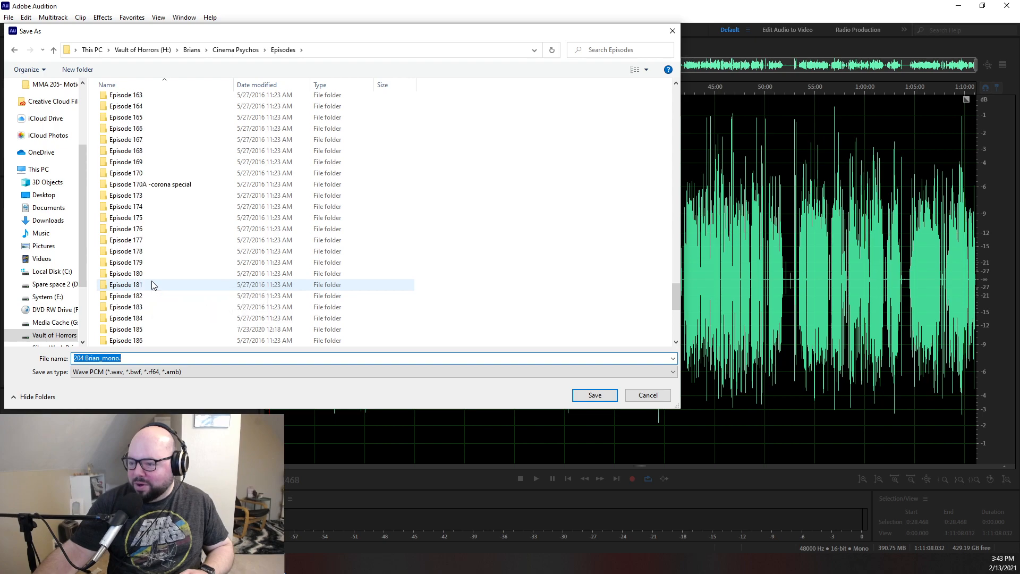
double_click(122, 274)
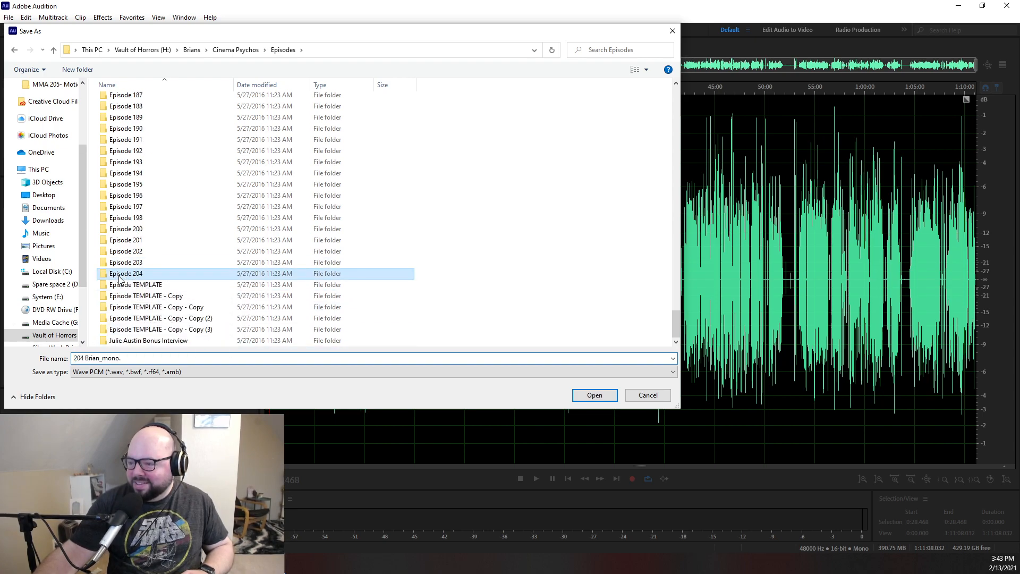
double_click(126, 125)
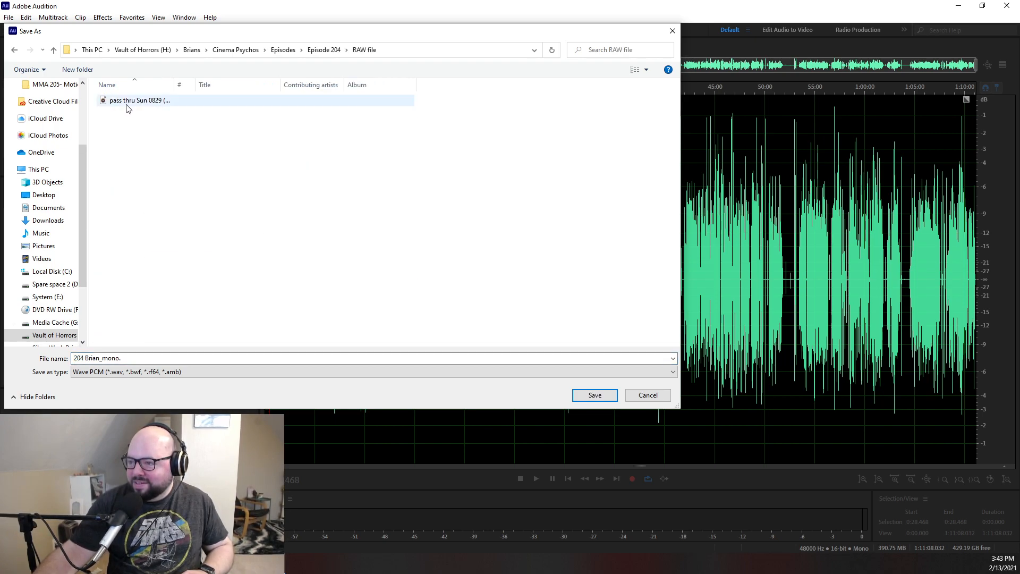
- Remove the trailing period from the file name being saved
double_click(153, 357)
left_click(153, 358)
key("BackSpace")
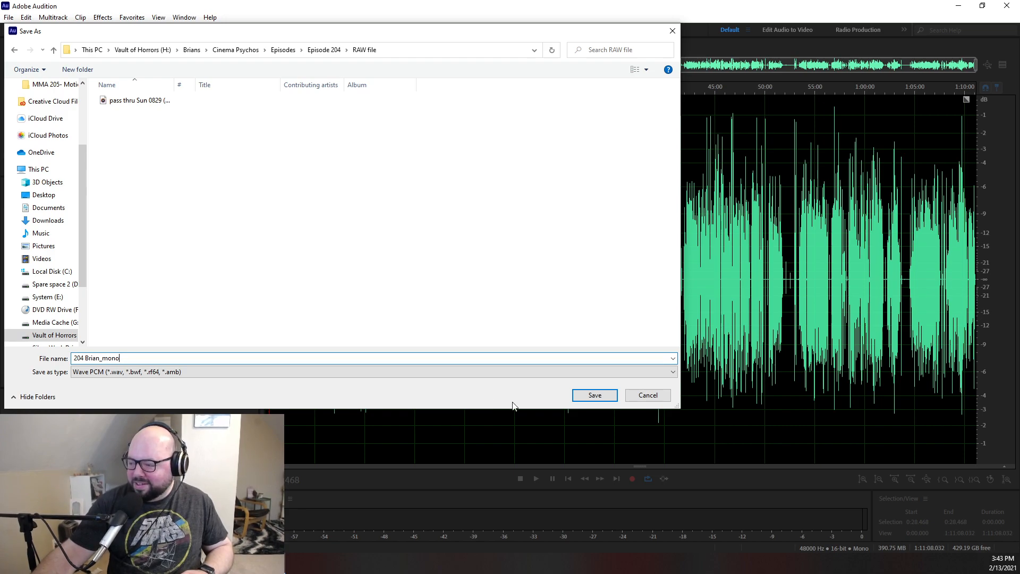
- Set the left channel file's sample rate to 44100 Hz and save it to the RAW file folder
left_click(595, 397)
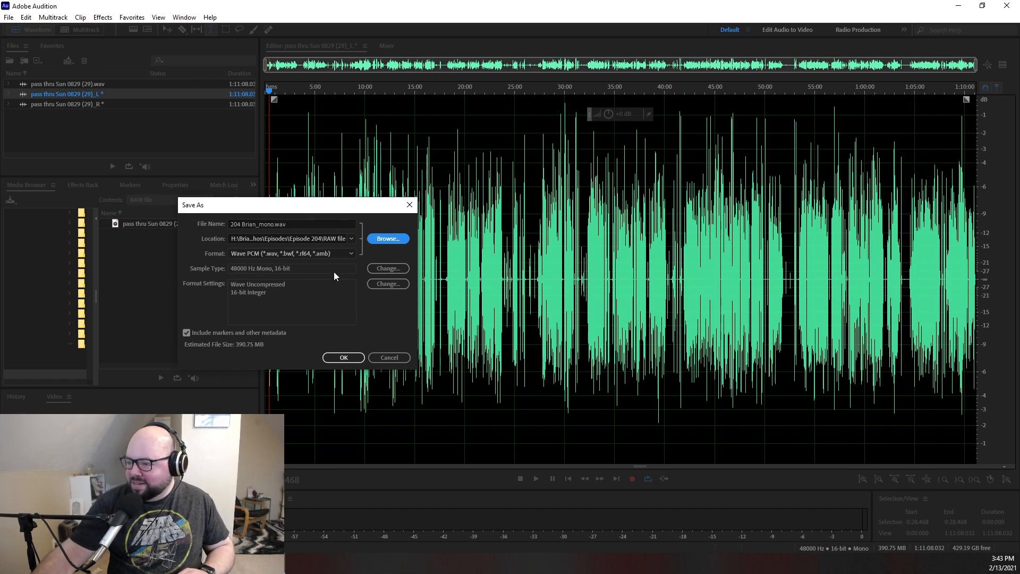
left_click(389, 268)
left_click(327, 173)
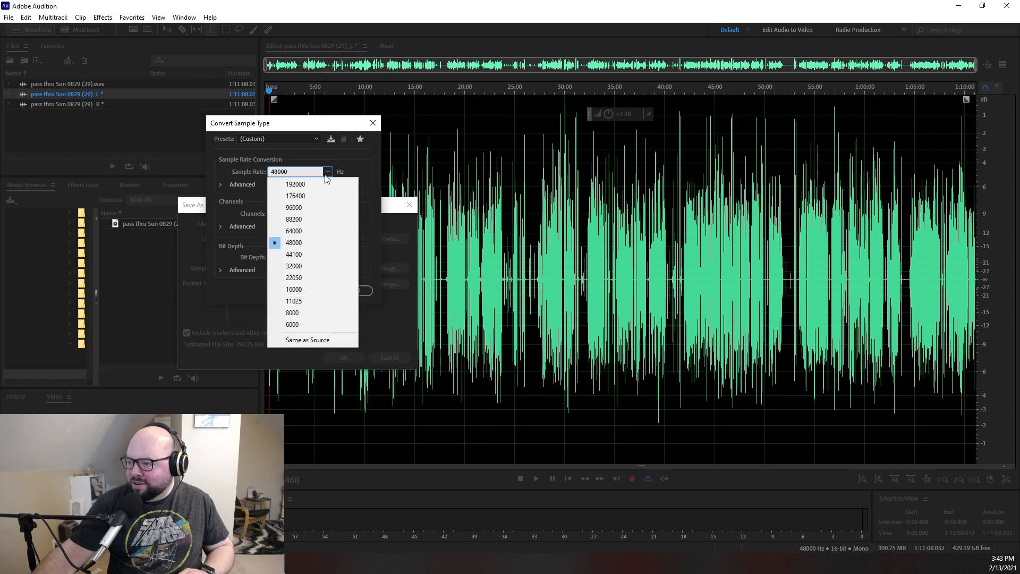
left_click(295, 253)
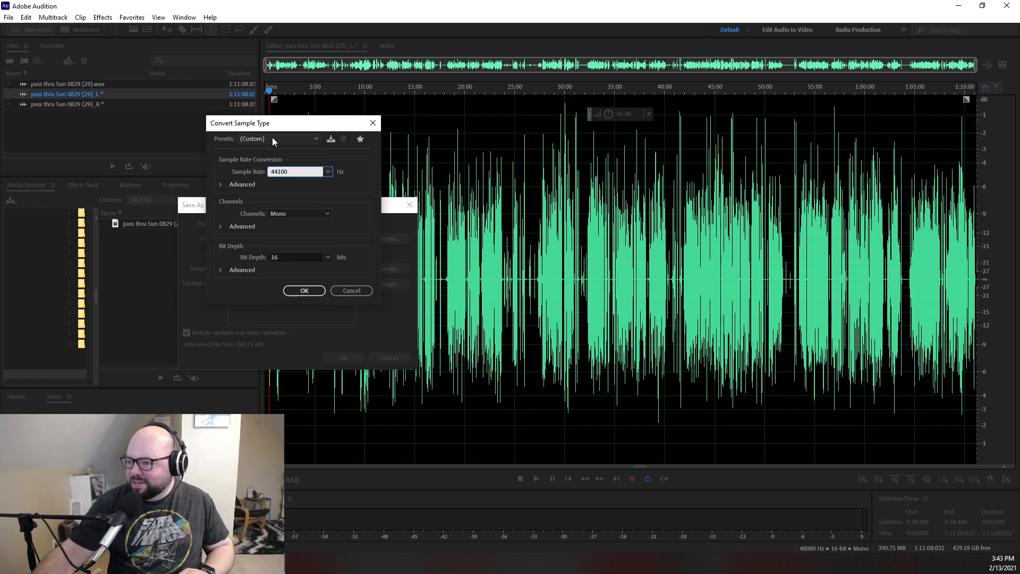
left_click(304, 290)
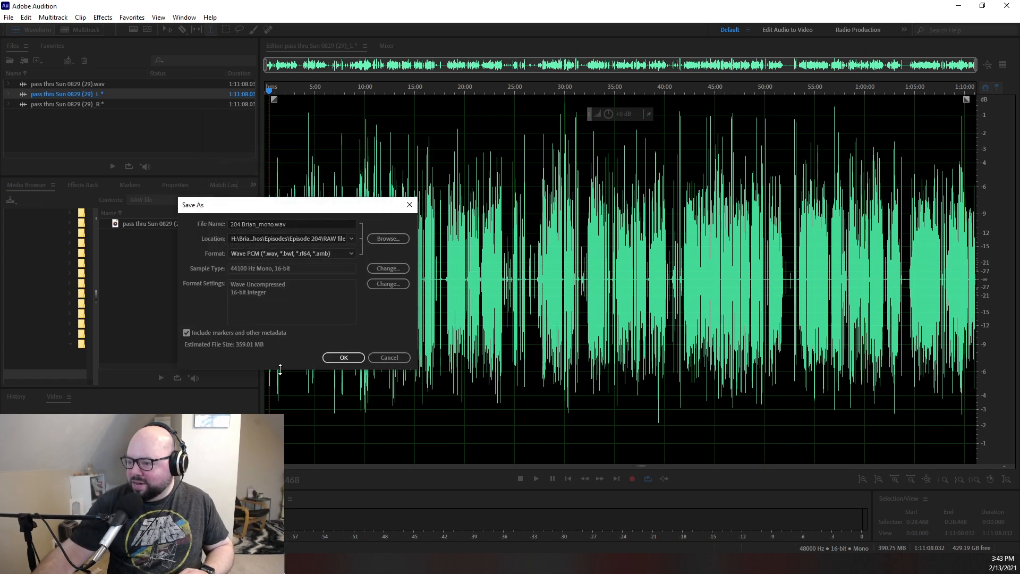
left_click(344, 356)
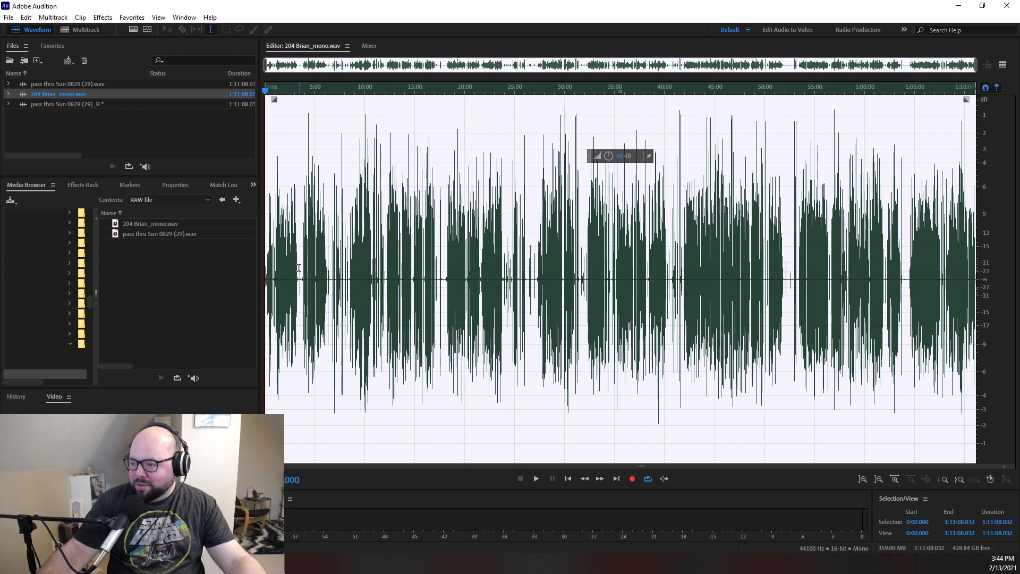
- Open the extracted right channel file and listen to a short stretch from about 7:29
left_click(93, 116)
left_click(64, 104)
double_click(63, 104)
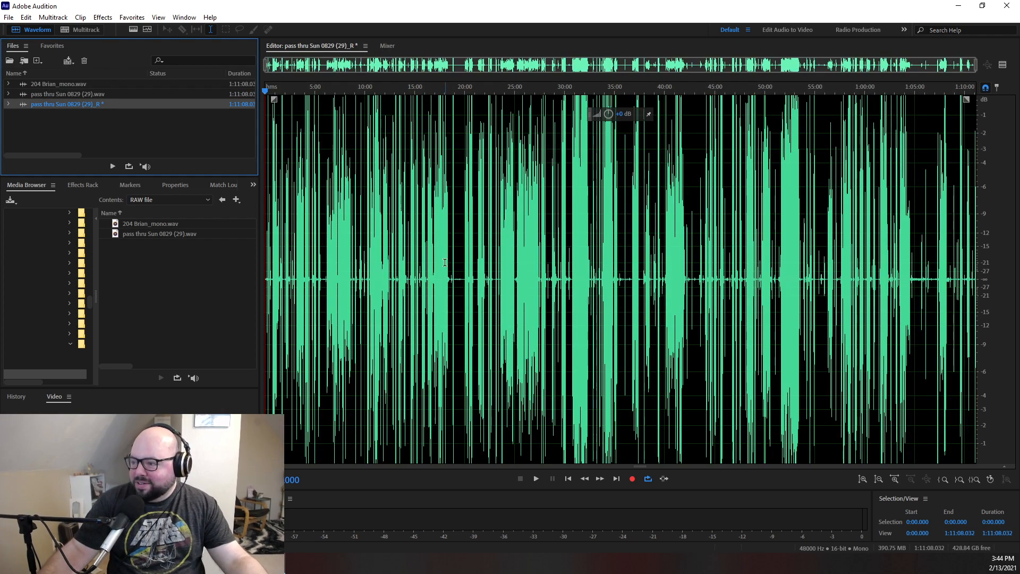
key("space")
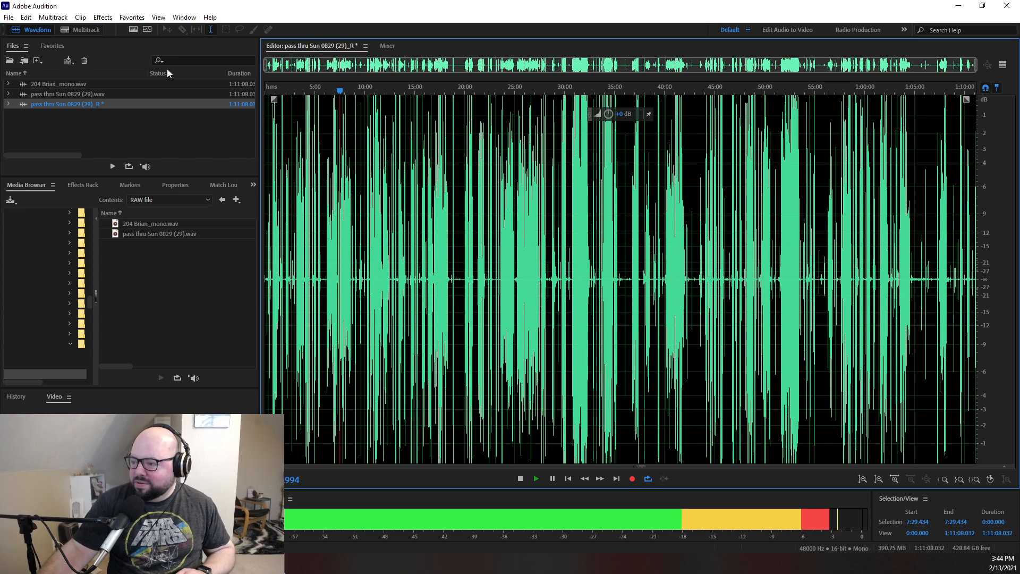
key("space")
- Apply the VOCAL PROCESS favorite to the right channel and place the playhead at about 5:54
left_click(132, 17)
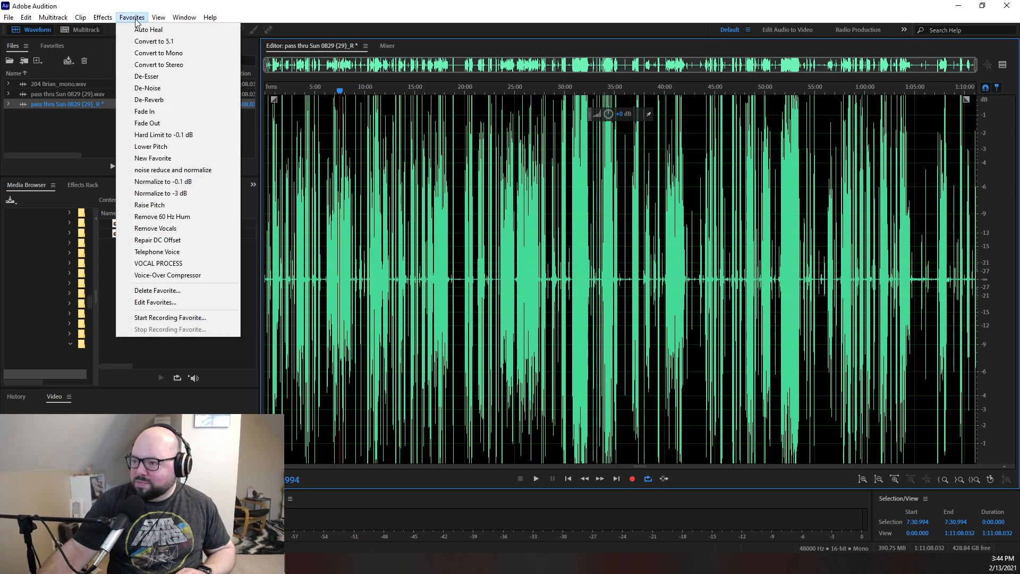
left_click(167, 263)
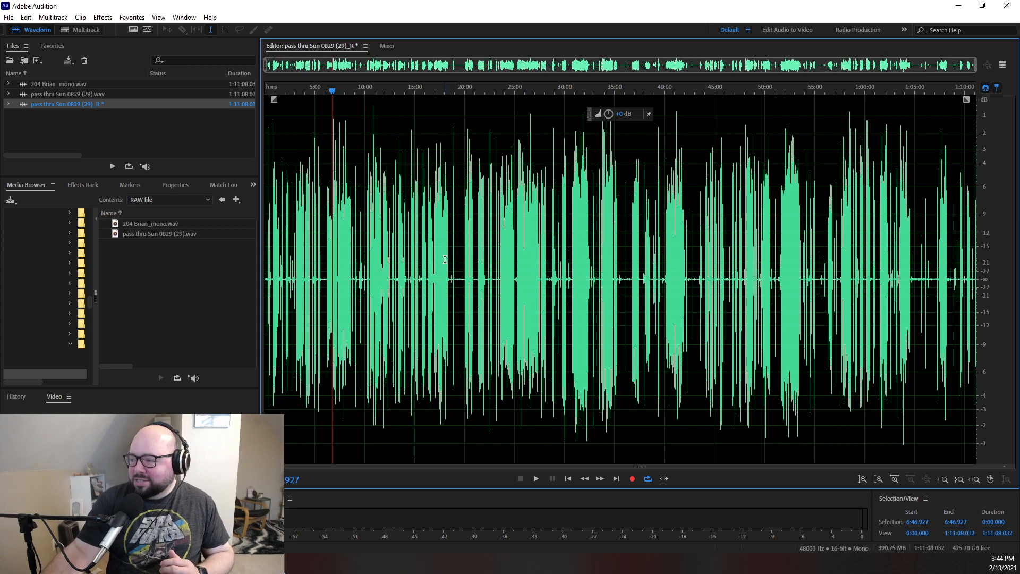
left_click_drag(332, 91, 324, 94)
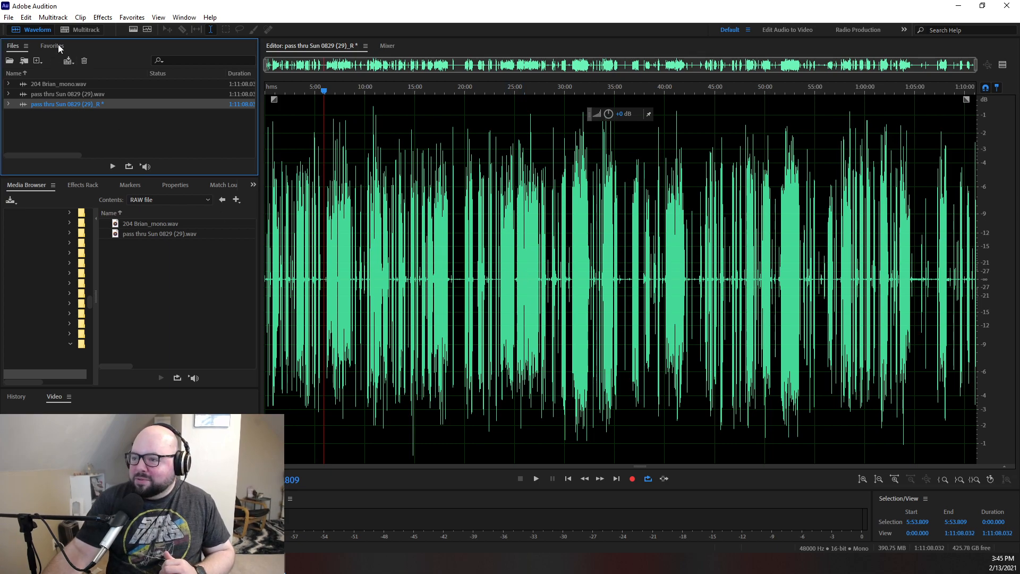
- Begin saving the processed right channel as a new file named 204 plus the second speaker's first name and Mono
left_click(8, 18)
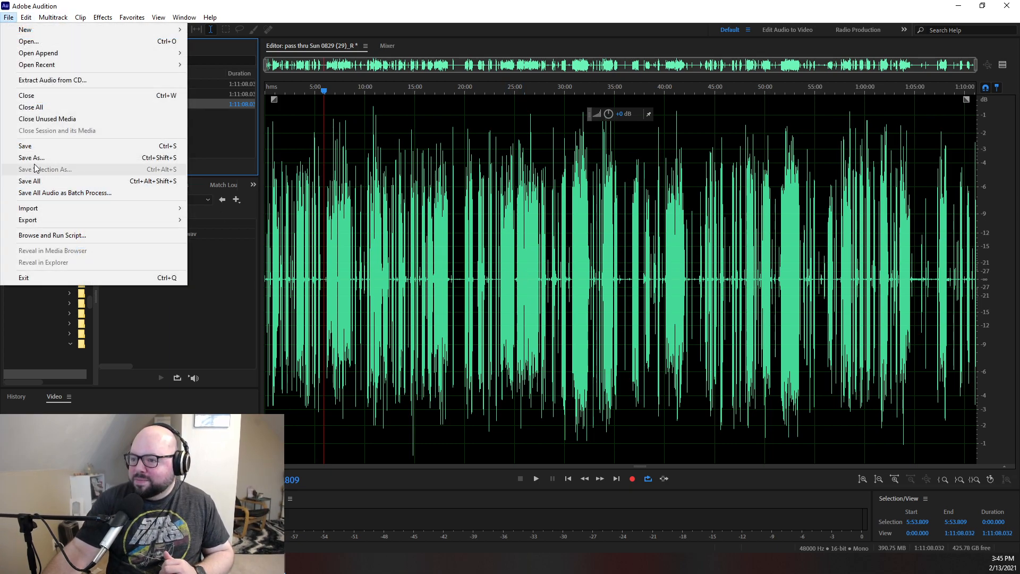
left_click(64, 157)
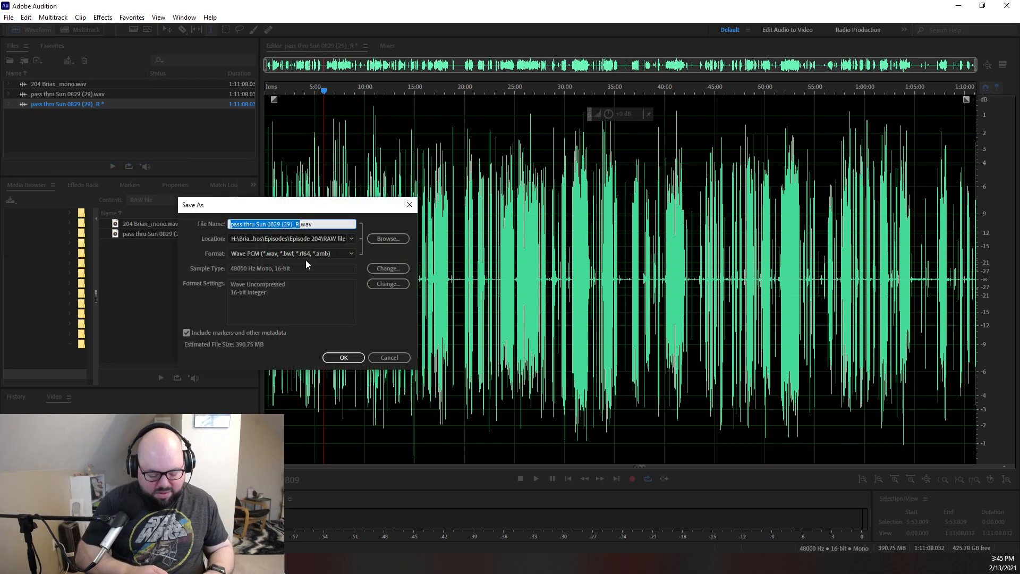
type("204 Joh")
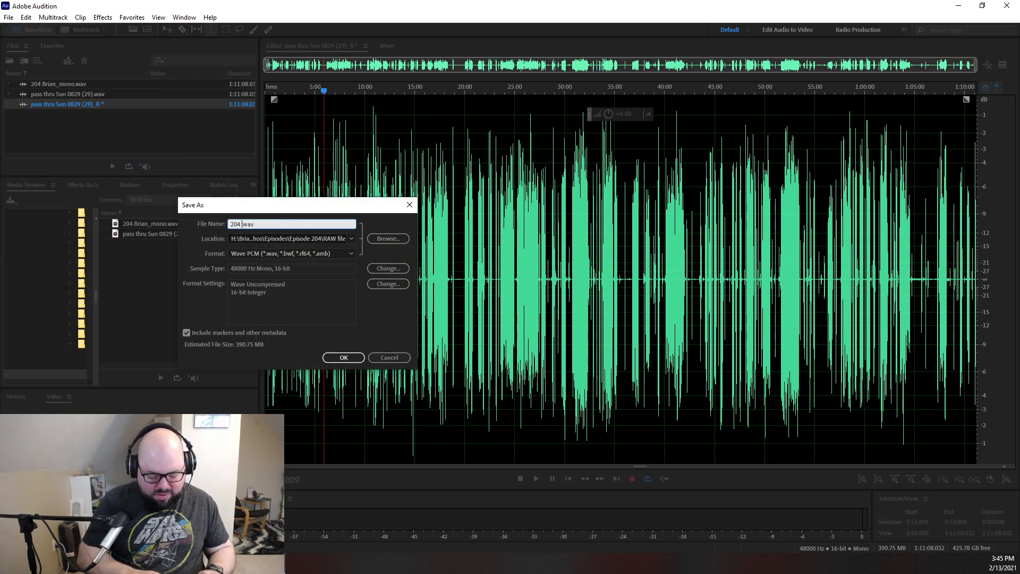
type("n Mono")
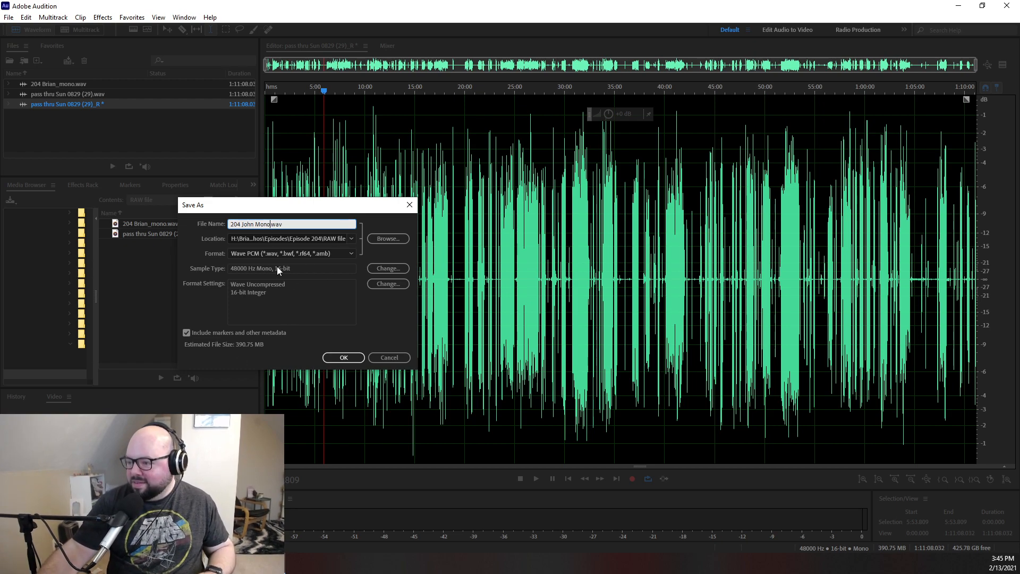
- Set the right channel file's sample rate to 44100 Hz and save it to the RAW file folder
left_click(400, 268)
left_click(328, 171)
left_click(291, 253)
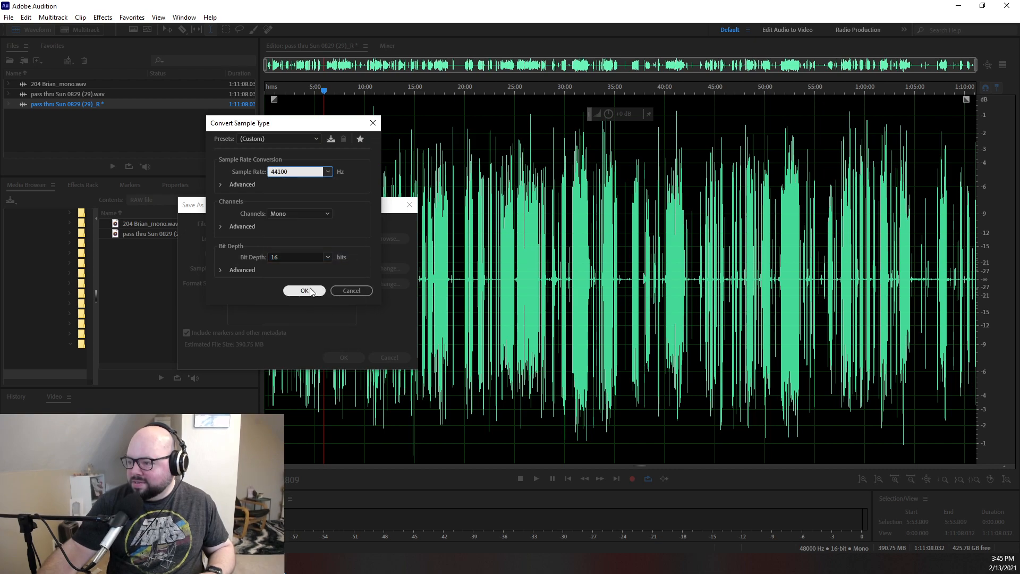
left_click(305, 291)
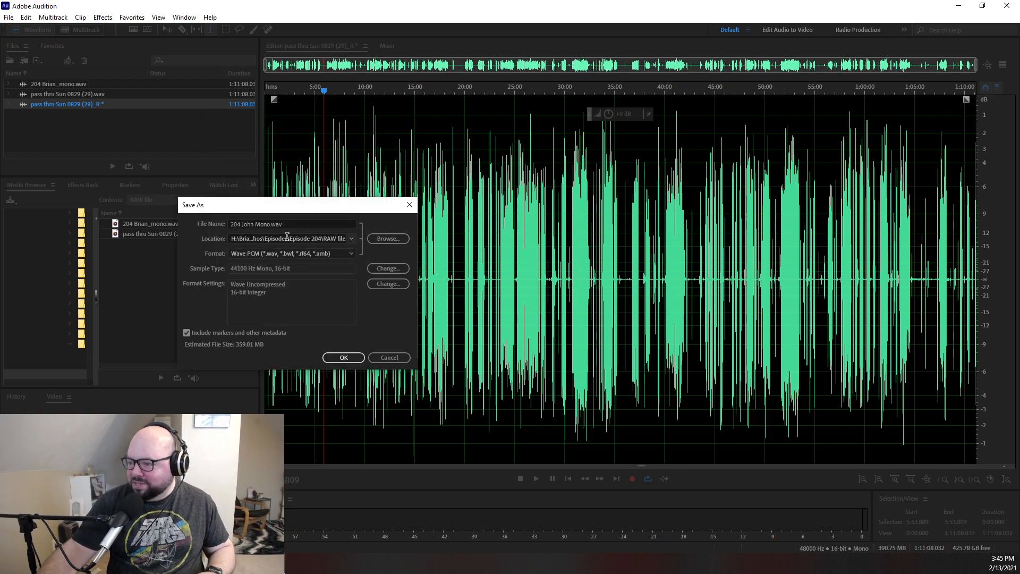
left_click(344, 359)
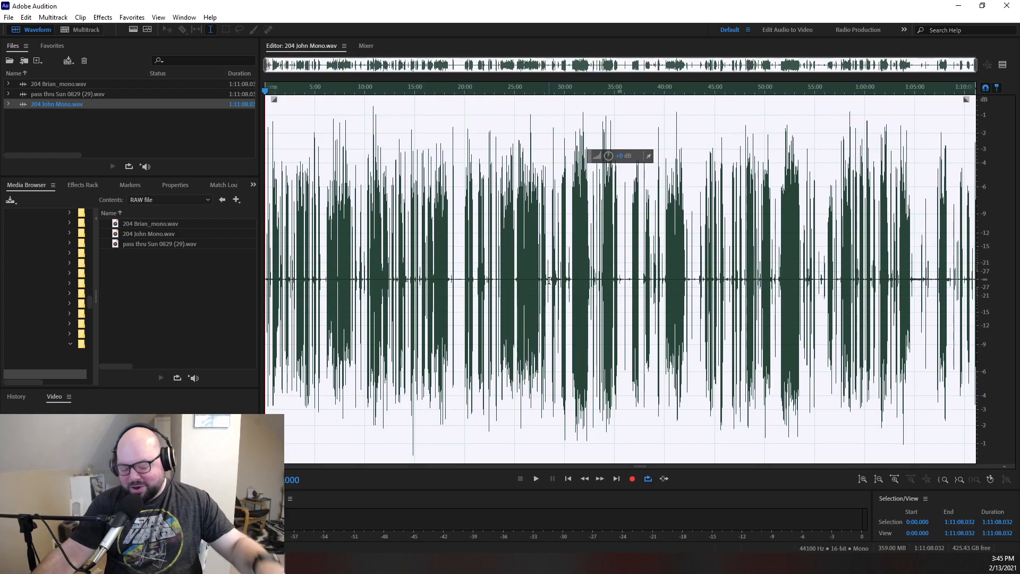
- Start a new multitrack session named 204_pass thru
left_click(67, 130)
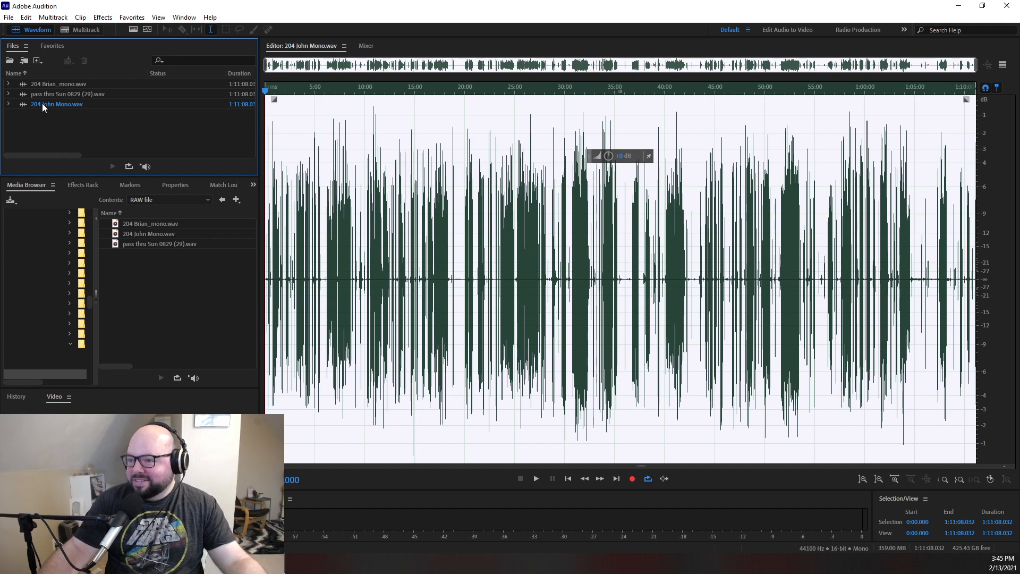
left_click(74, 30)
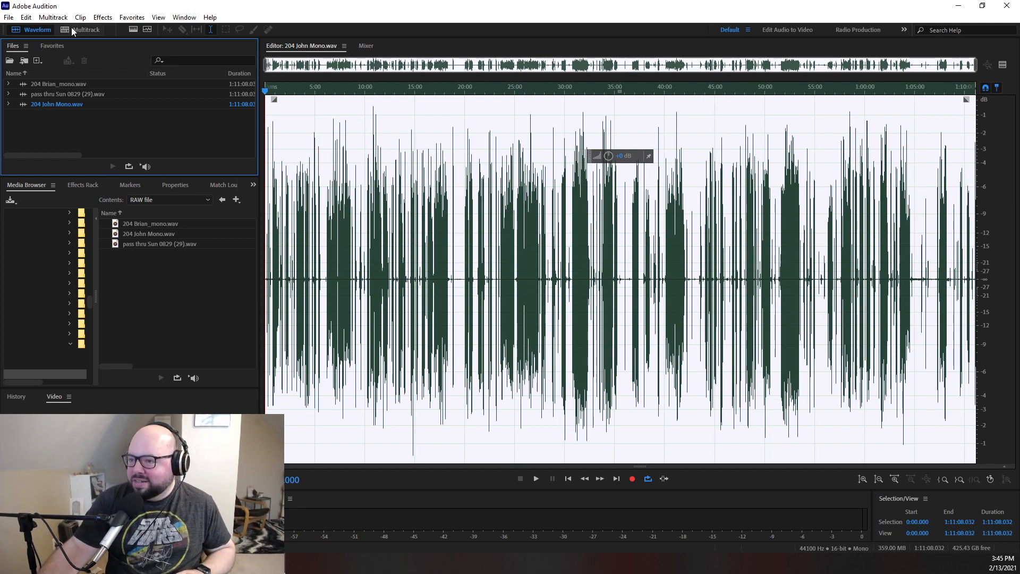
type("204_pass thru")
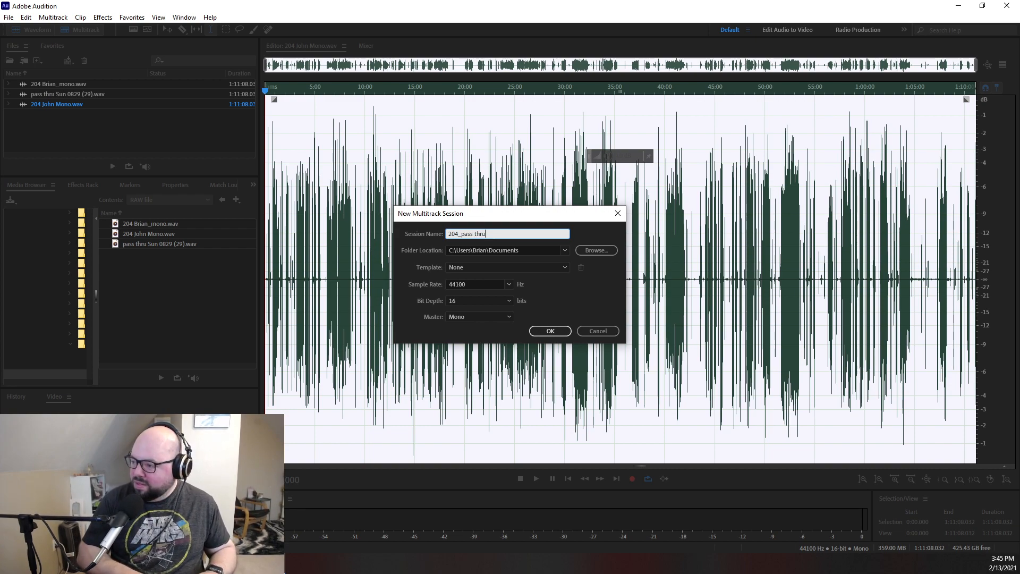
- Set the session's folder location to the Project File folder inside Episode 204 and create the session
left_click(589, 253)
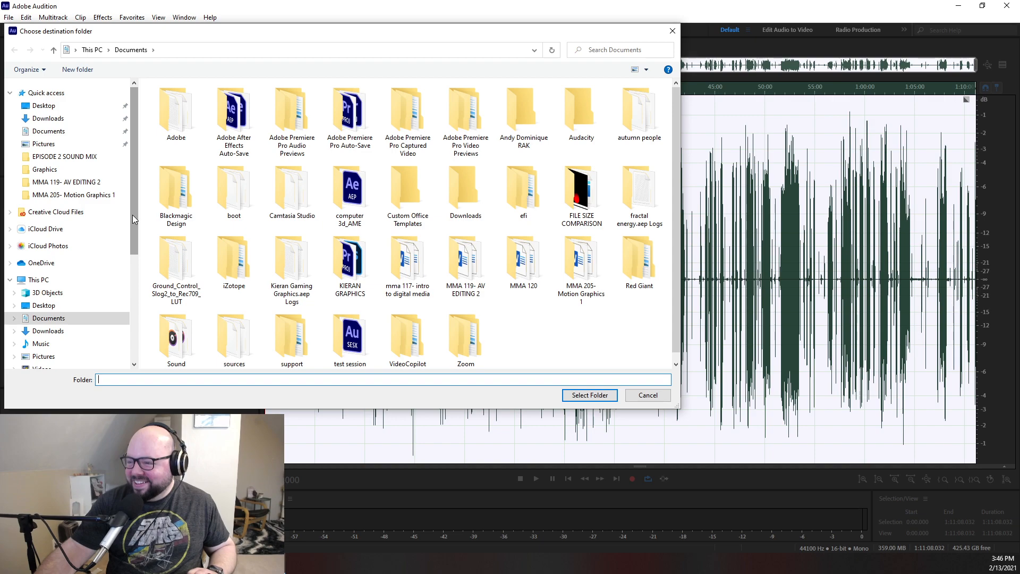
scroll(75, 271, "down", 2)
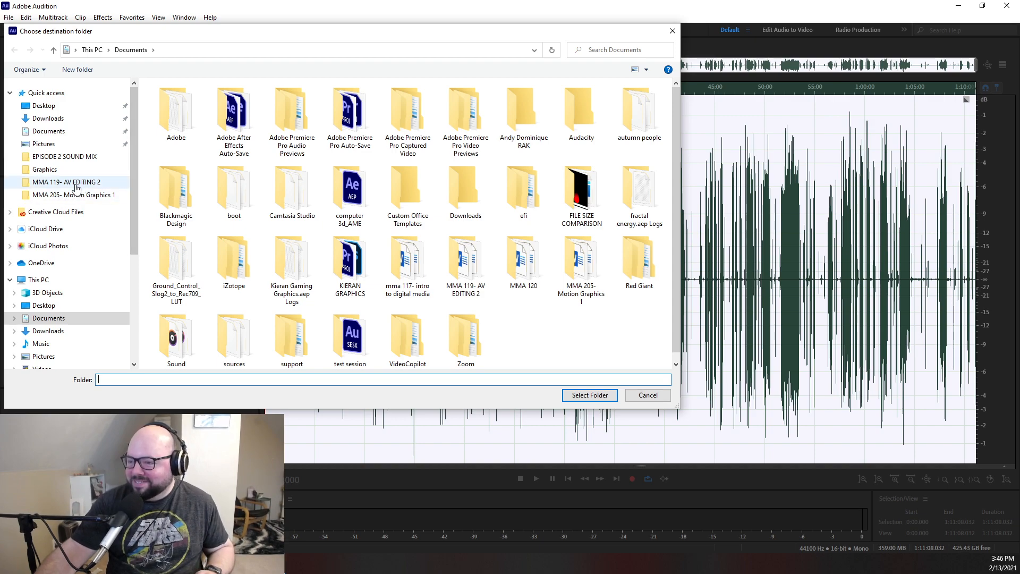
left_click(60, 361)
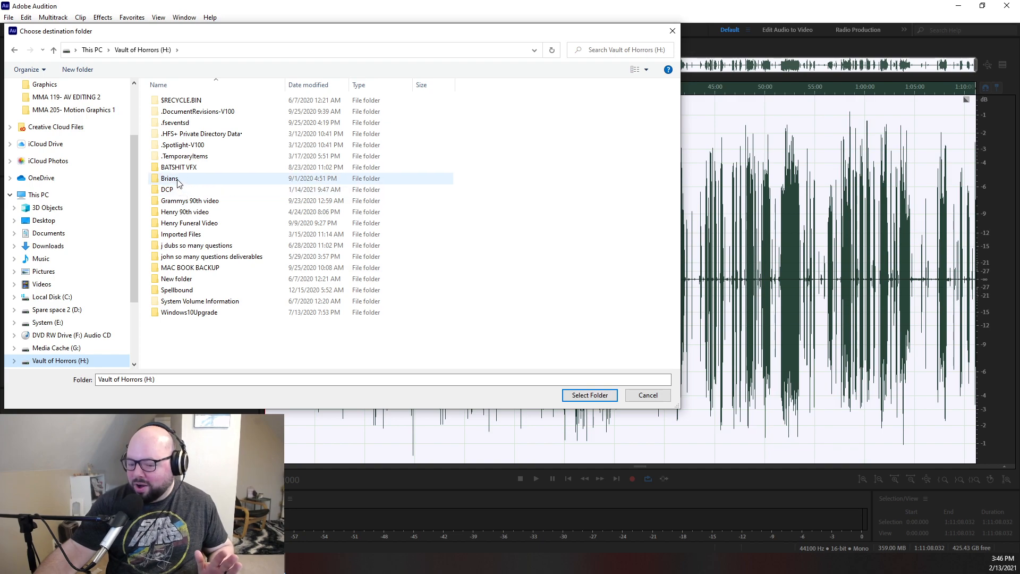
double_click(175, 179)
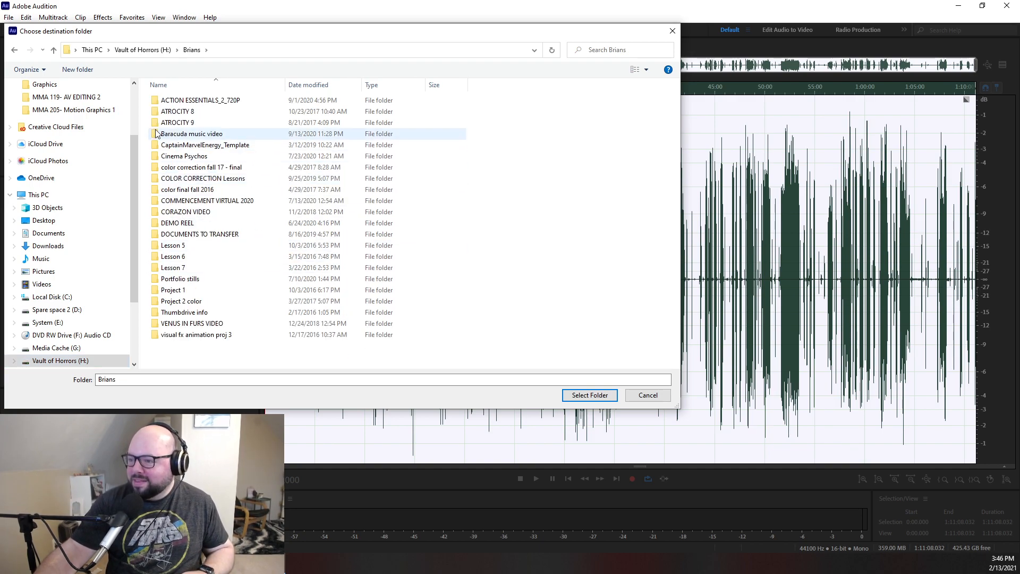
left_click(180, 157)
double_click(179, 157)
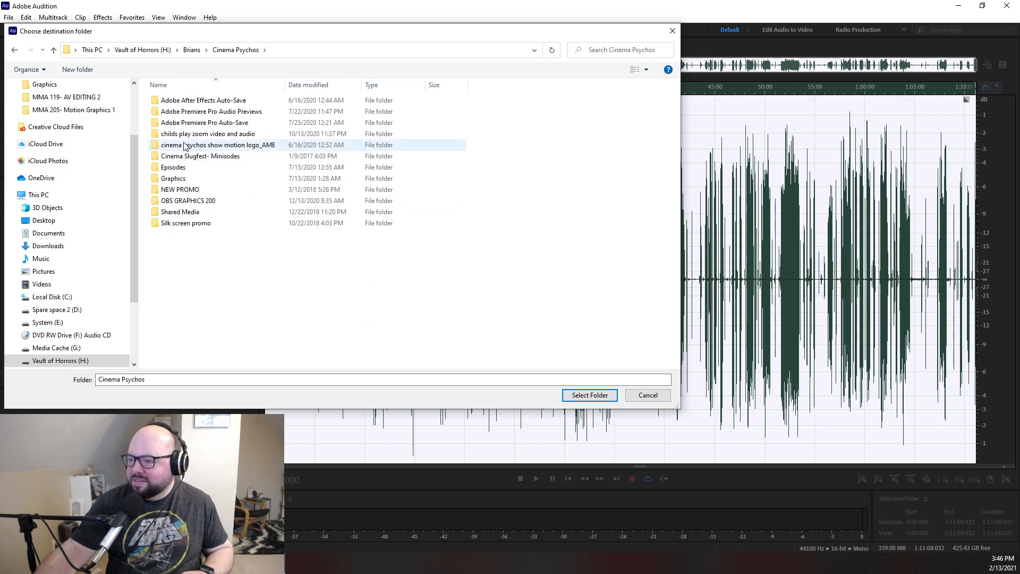
double_click(173, 168)
scroll(194, 281, "down", 20)
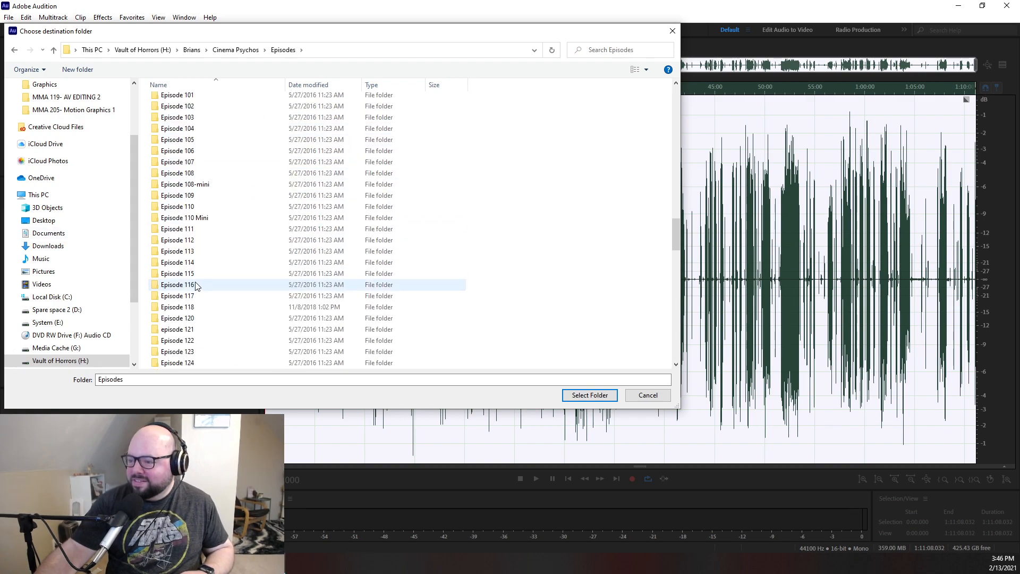
scroll(191, 289, "down", 18)
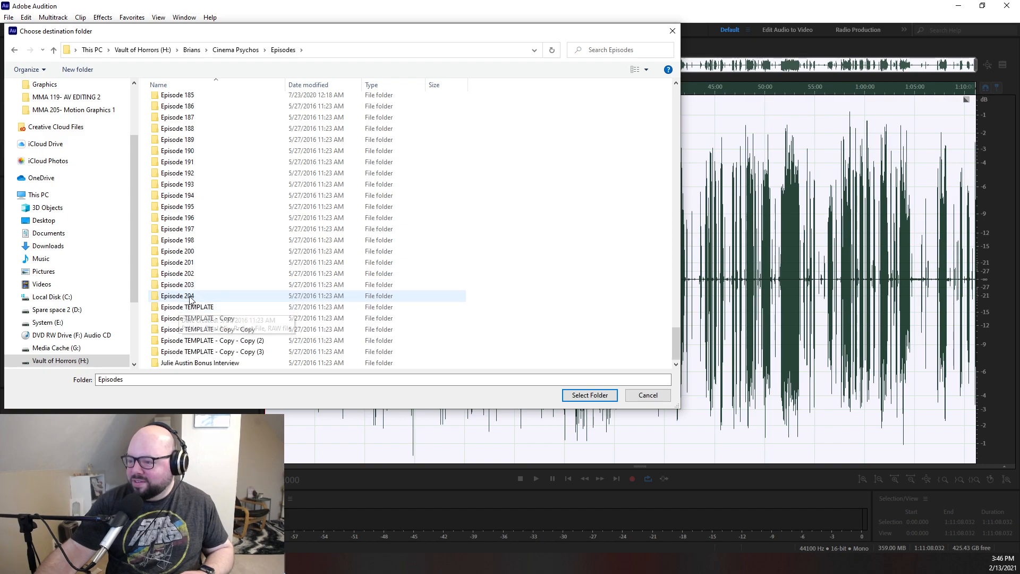
double_click(178, 296)
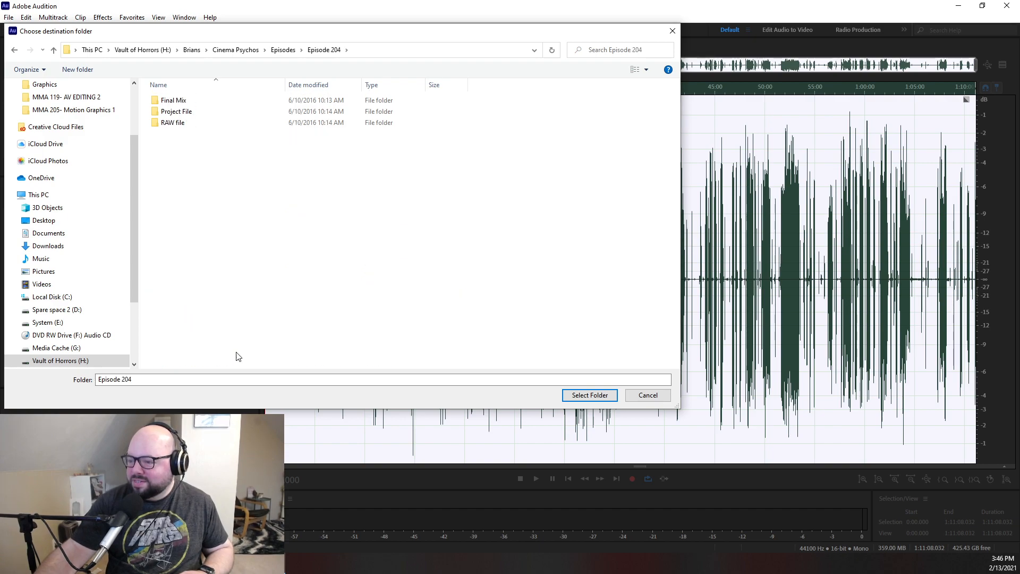
double_click(180, 112)
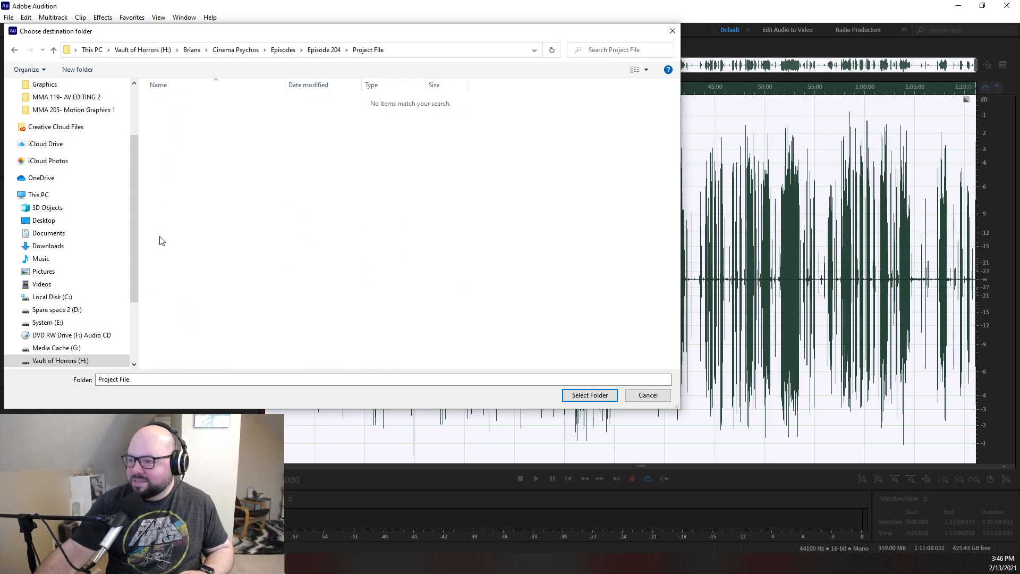
left_click(590, 395)
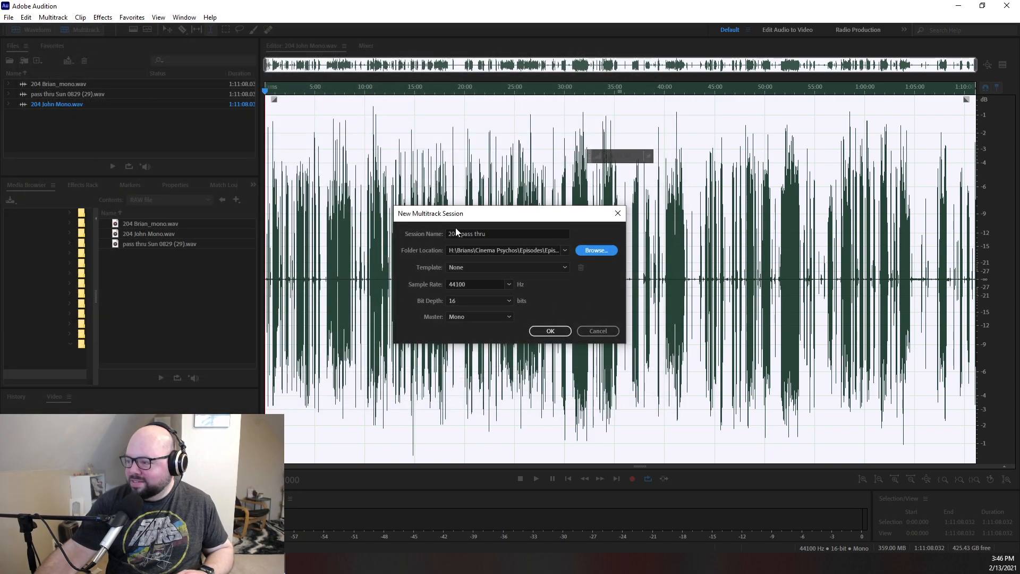
left_click(548, 333)
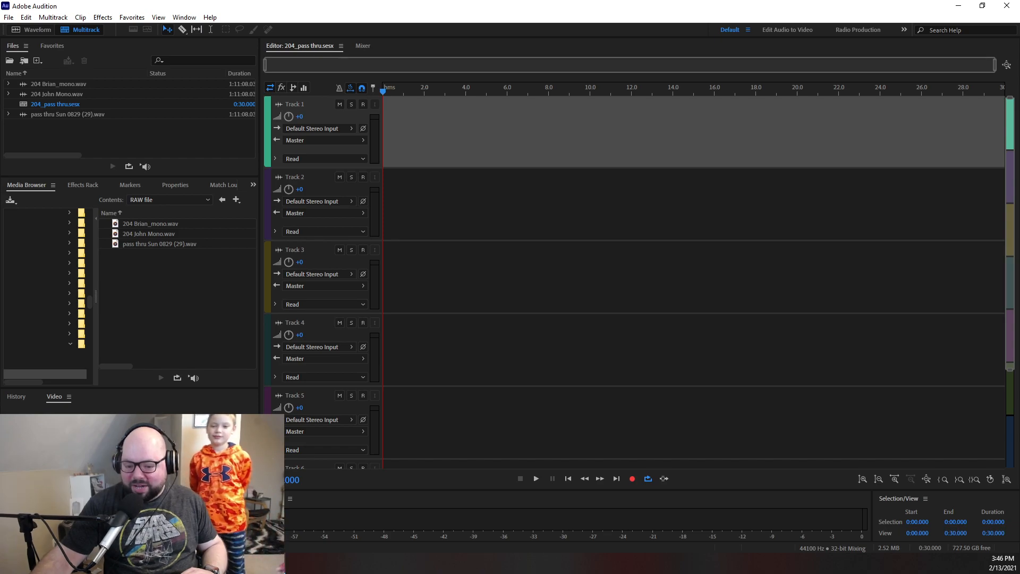
- Rename the first and second tracks with the first names of the two speakers
left_click(294, 104)
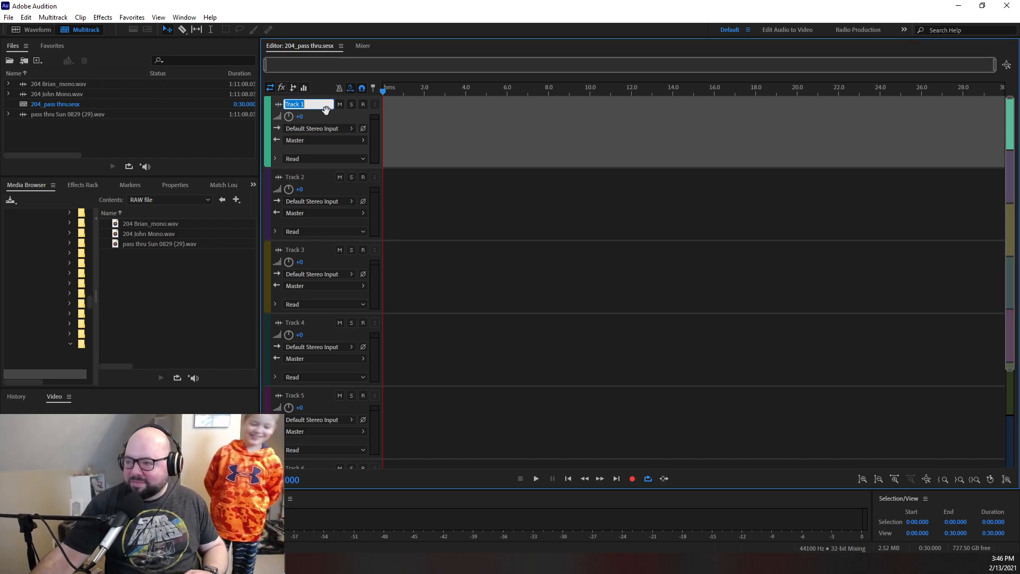
type("Brian")
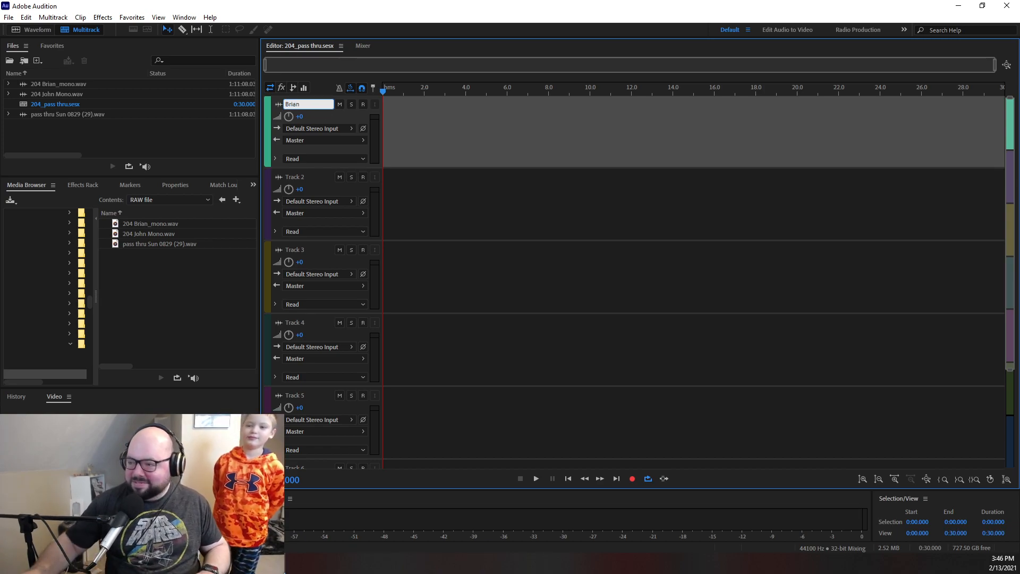
left_click(299, 176)
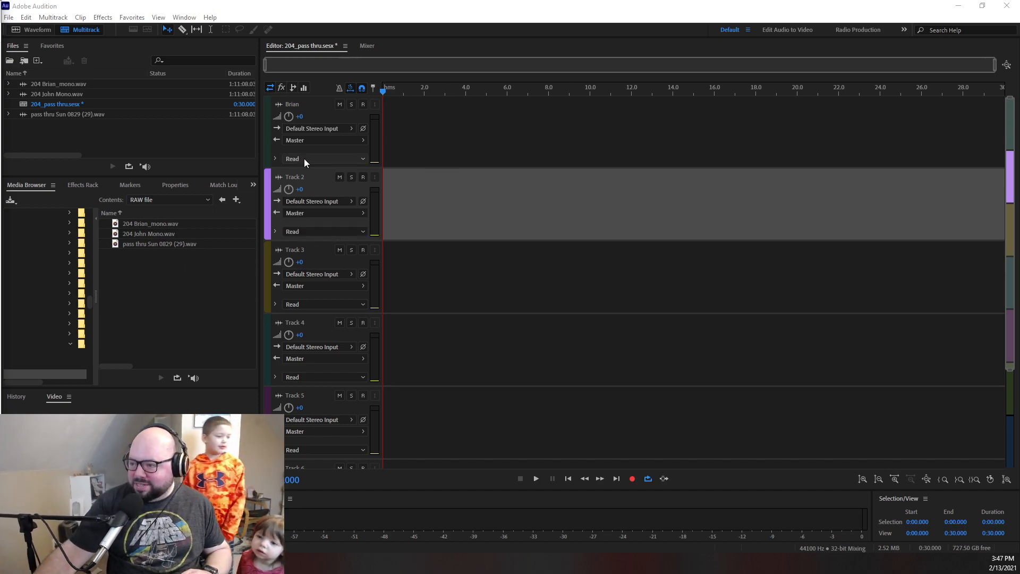
left_click(311, 177)
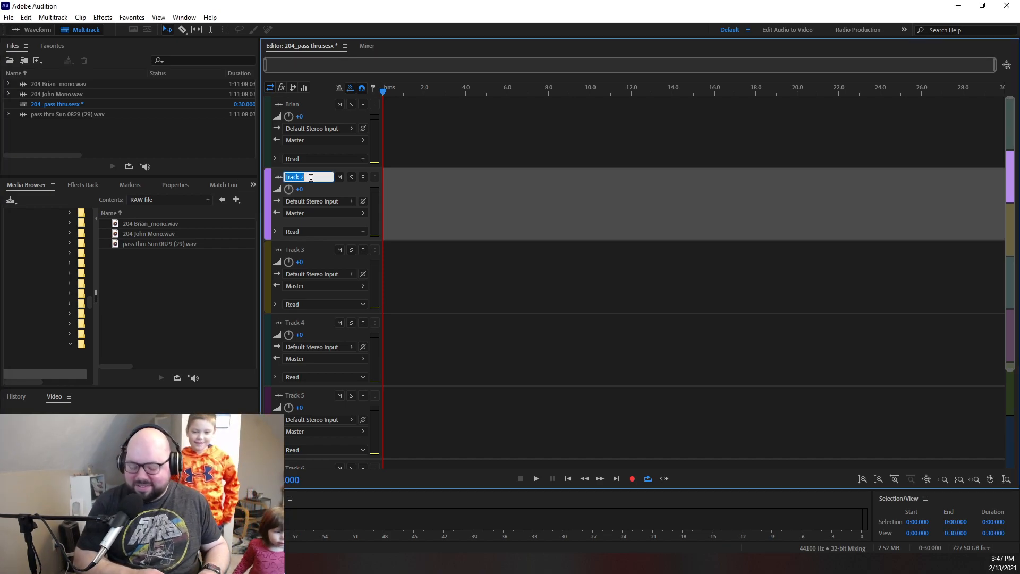
type("John")
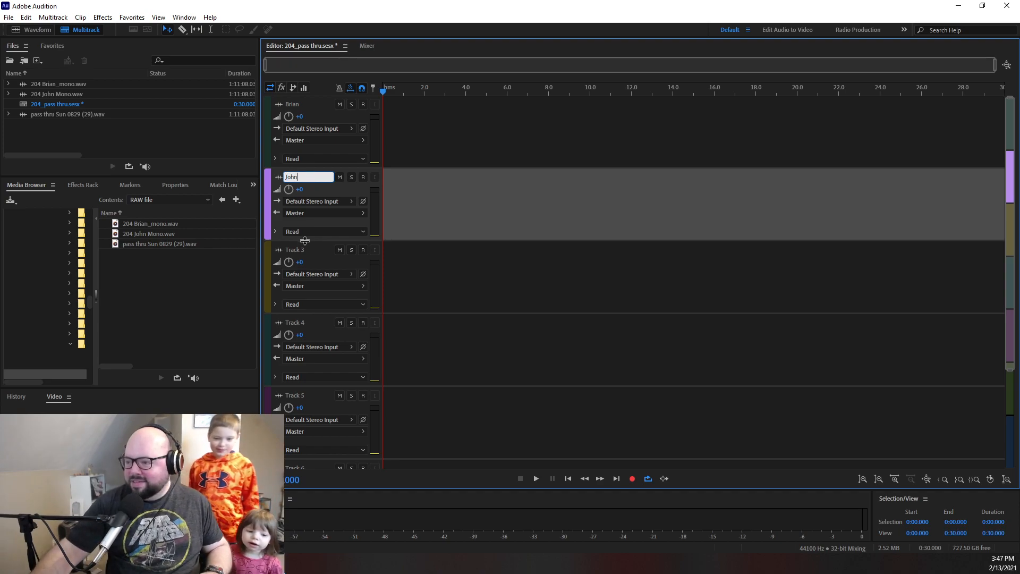
- Rename the third track as theme
left_click(300, 250)
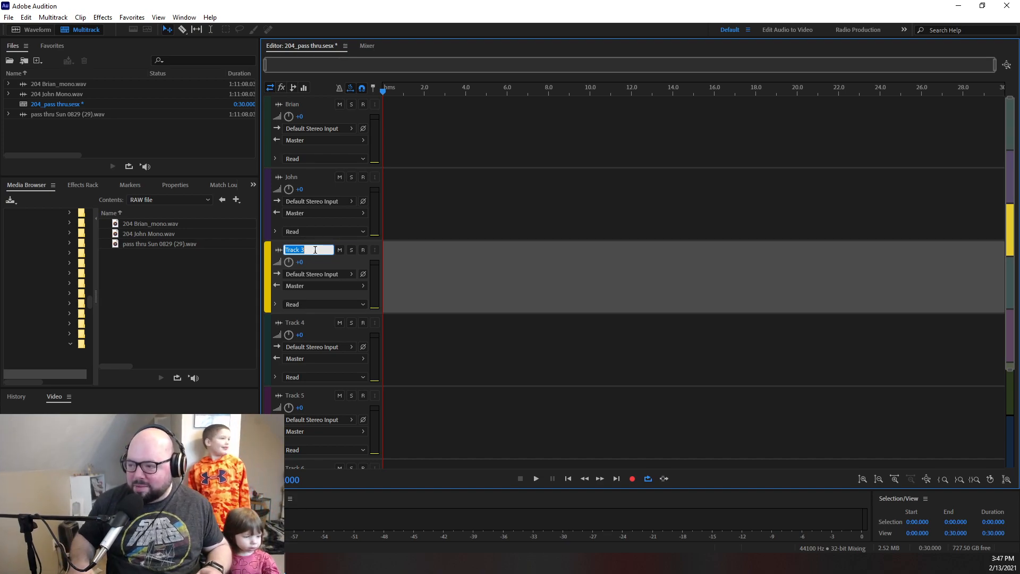
type("theme")
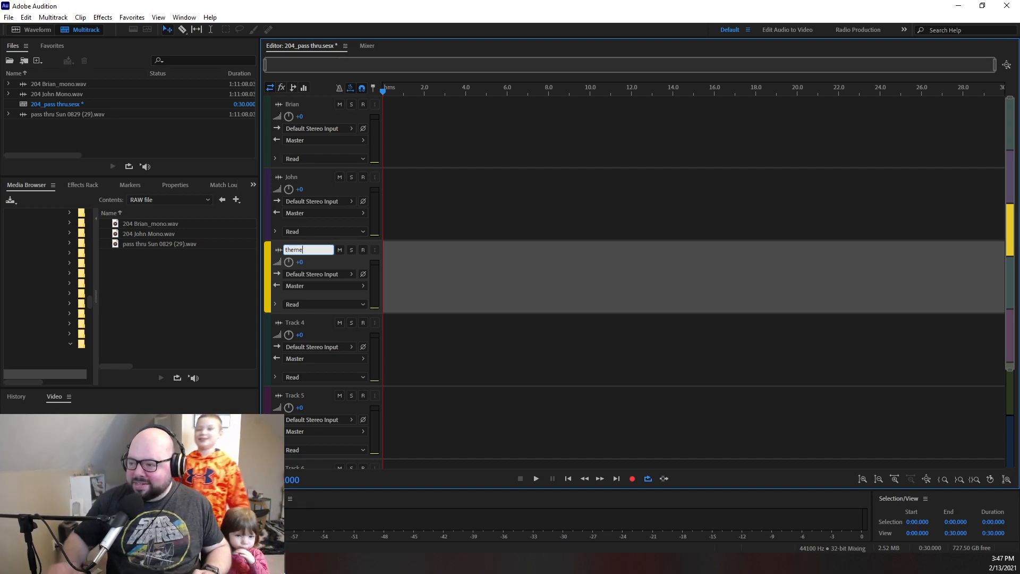
left_click(473, 325)
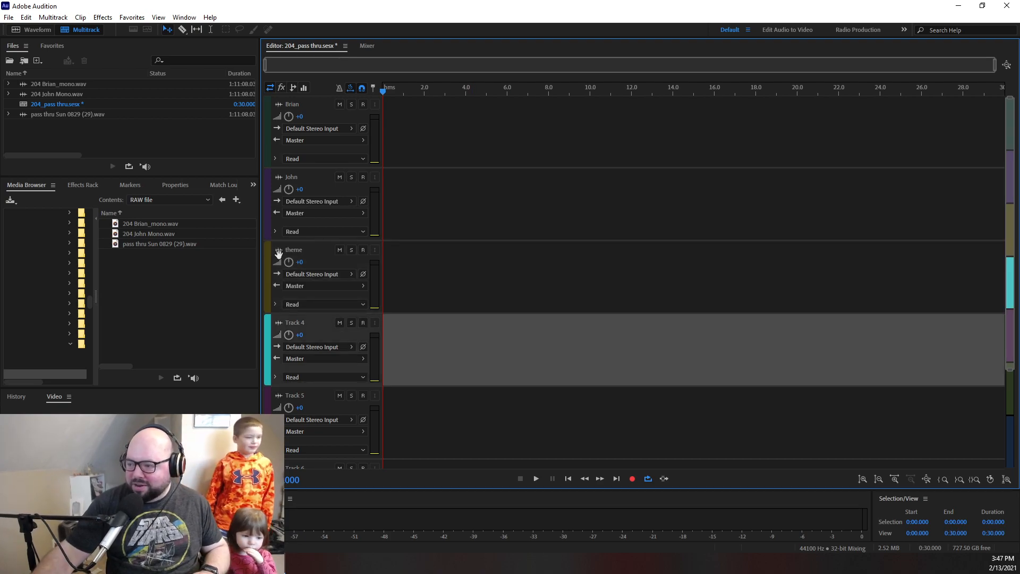
left_click(301, 250)
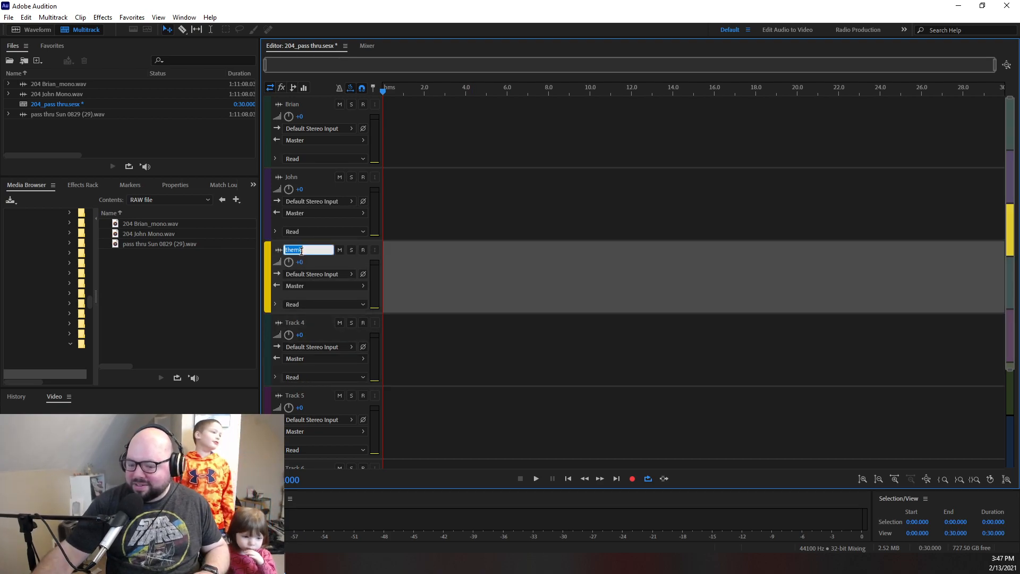
left_click(326, 265)
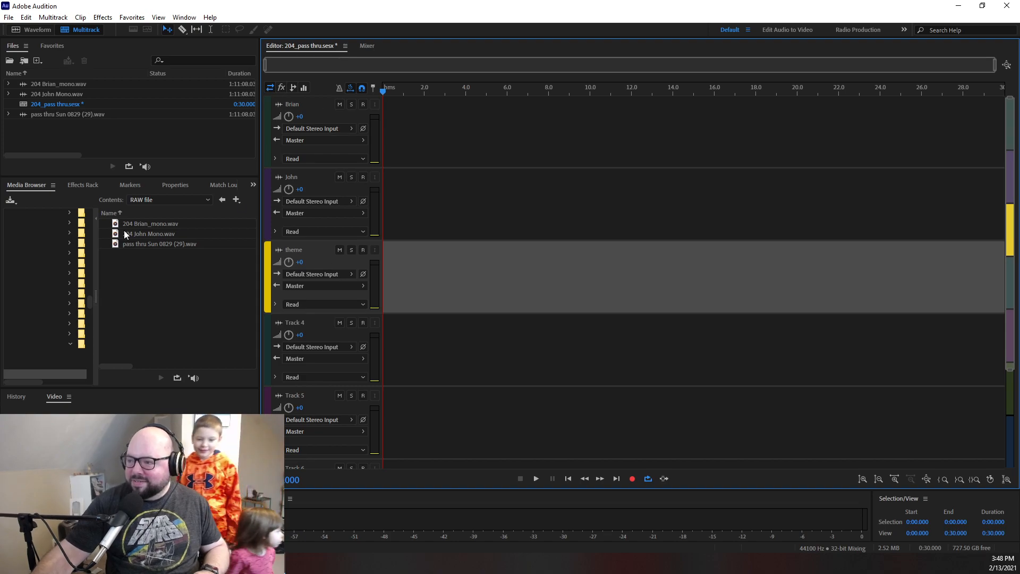
- Place each speaker's 204 mono file at the start of the matching track and show the Cinema Psychos folder in the media browser
left_click_drag(148, 225, 363, 147)
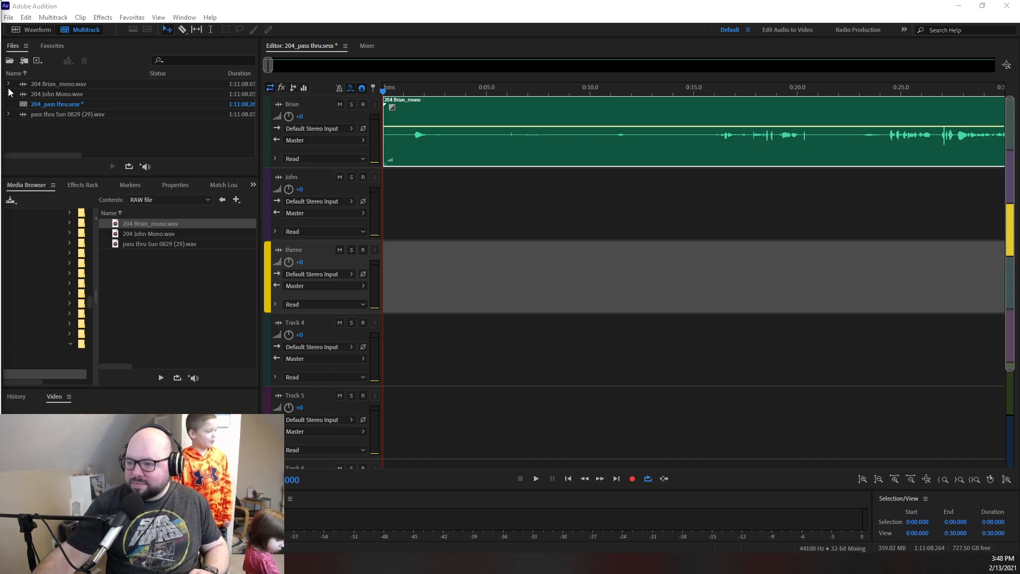
left_click(52, 94)
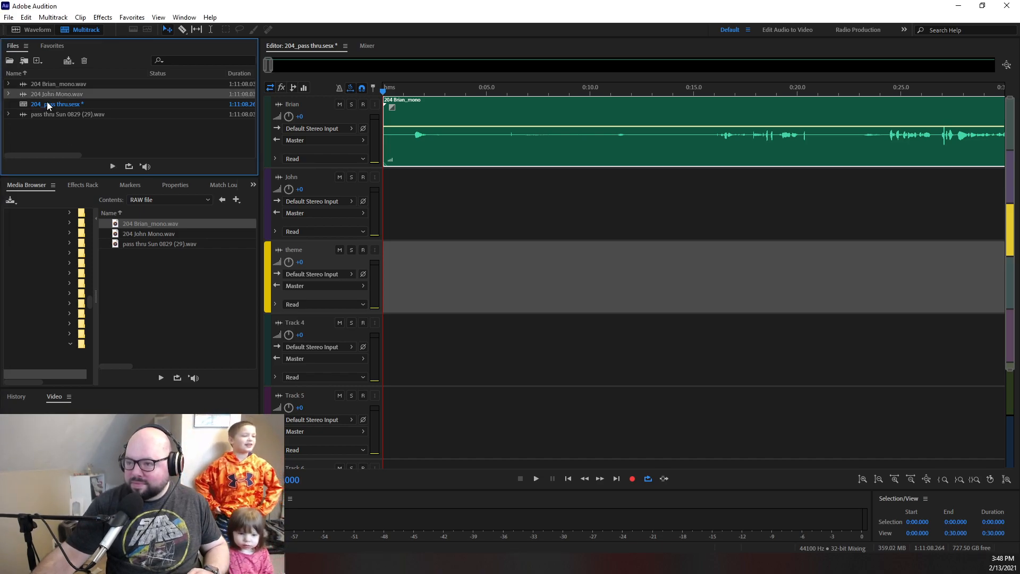
left_click_drag(37, 94, 313, 205)
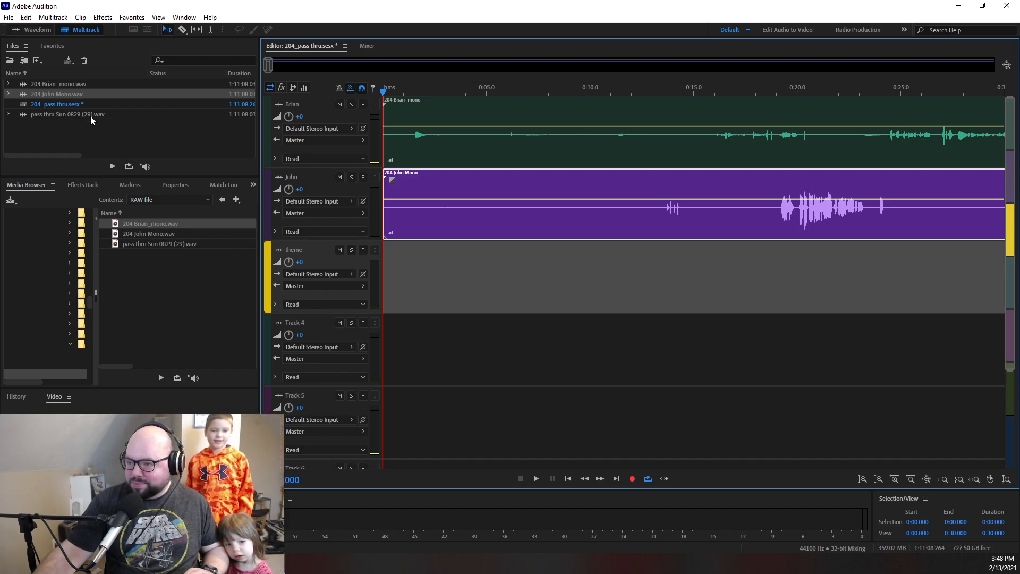
left_click(187, 200)
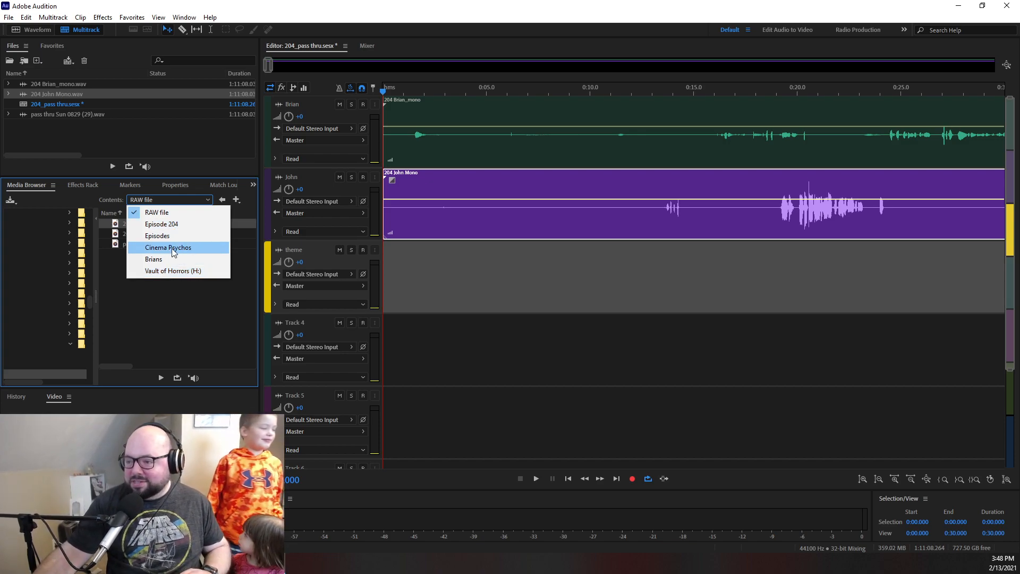
left_click(164, 249)
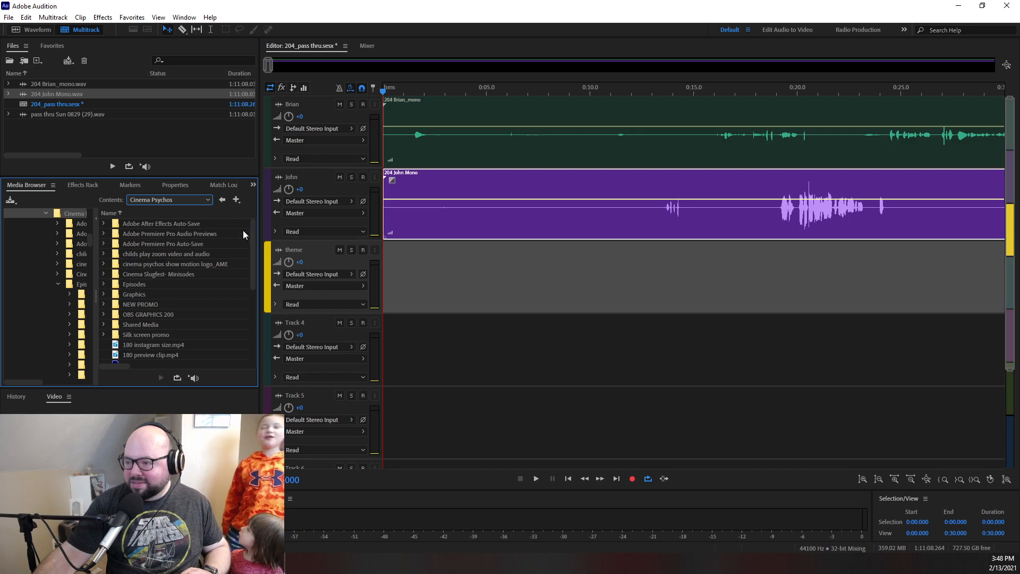
- Play short sections at the start of the session and around 0:21 to check the pre-show audio
left_click(419, 92)
left_click_drag(419, 91, 390, 91)
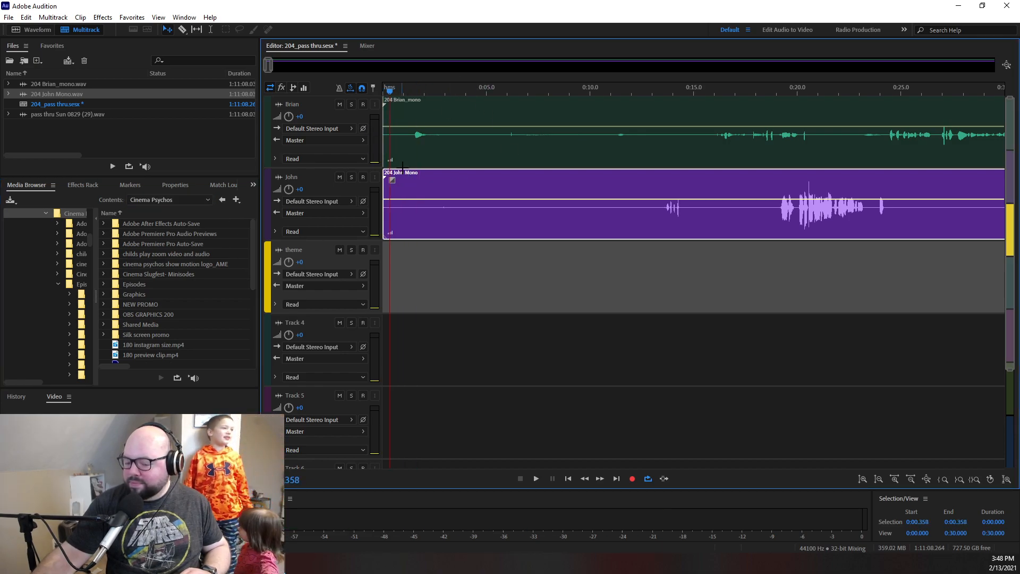
key("space")
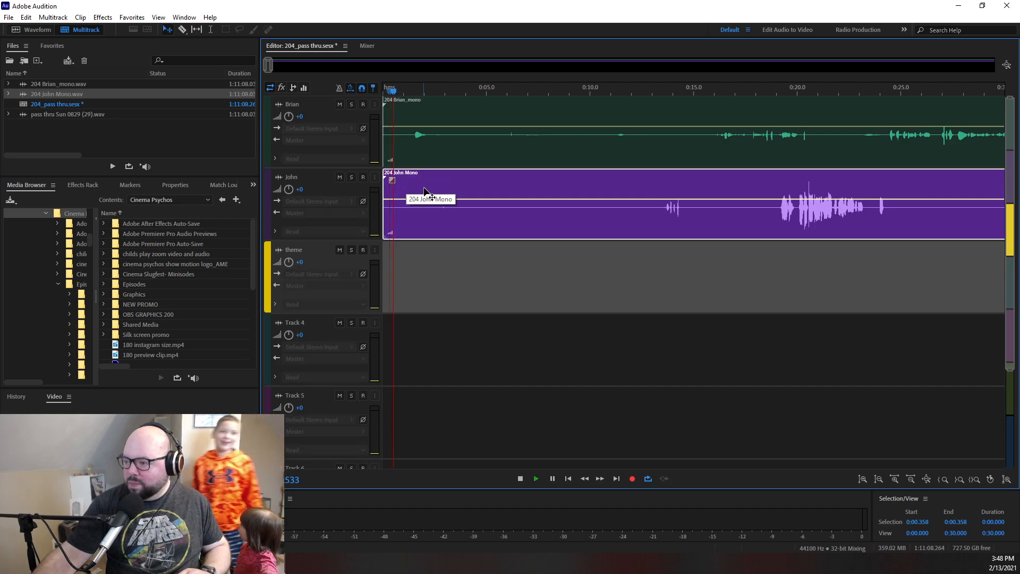
key("space")
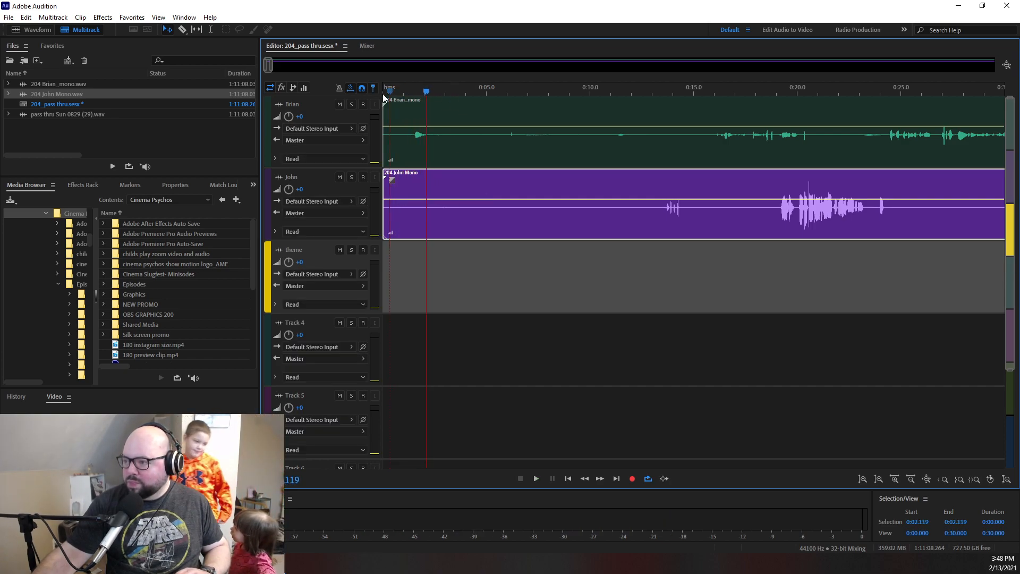
left_click(436, 92)
left_click_drag(436, 92, 813, 113)
key("space")
key("space")
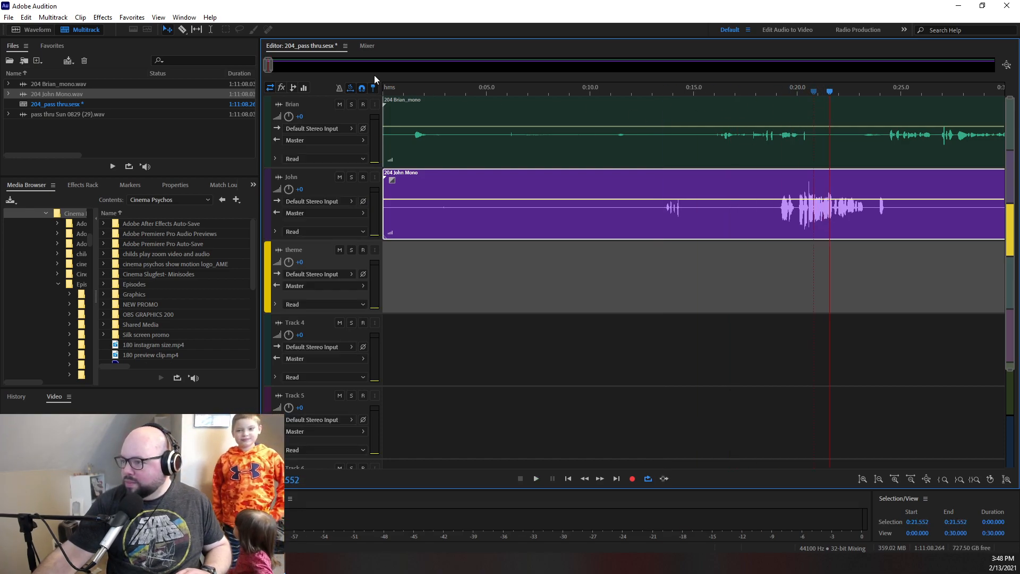
- Audition both voice tracks between about 0:15 and 0:38 to locate where the show's introduction begins
mouse_move(272, 65)
left_mouse_down()
mouse_move(288, 68)
mouse_move(275, 67)
left_mouse_up()
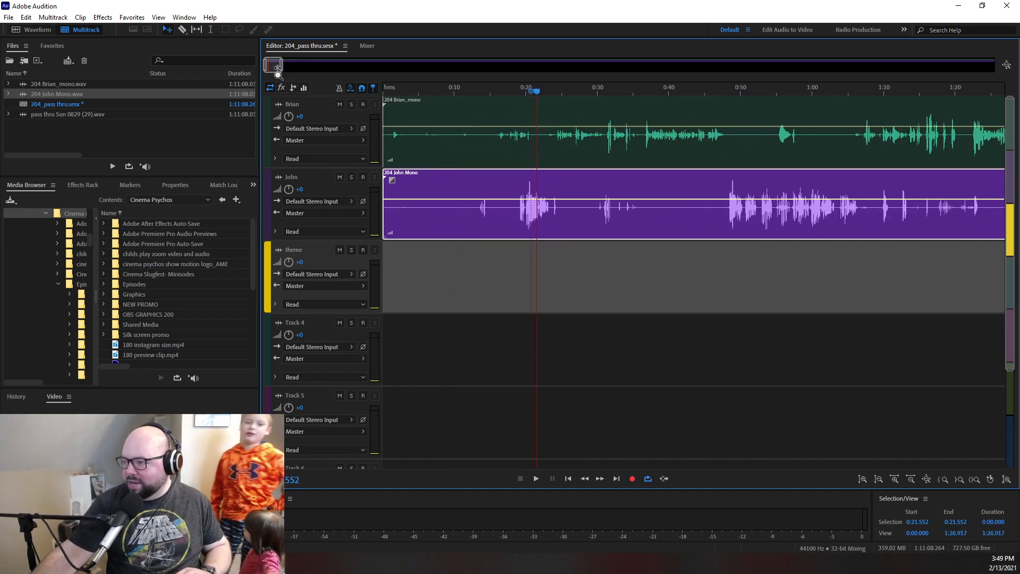
left_click_drag(537, 93, 494, 91)
key("space")
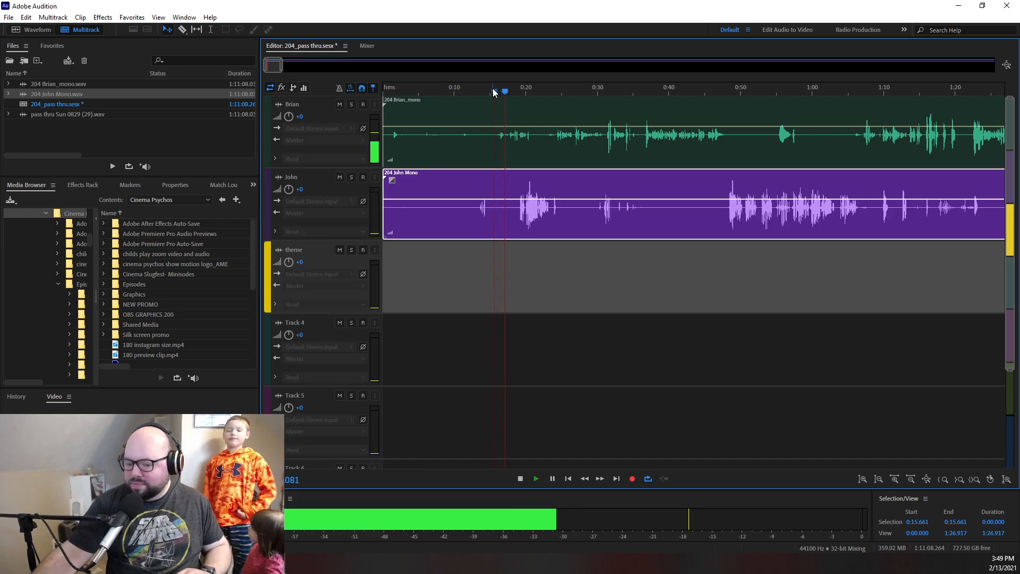
left_click_drag(516, 91, 642, 94)
key("space")
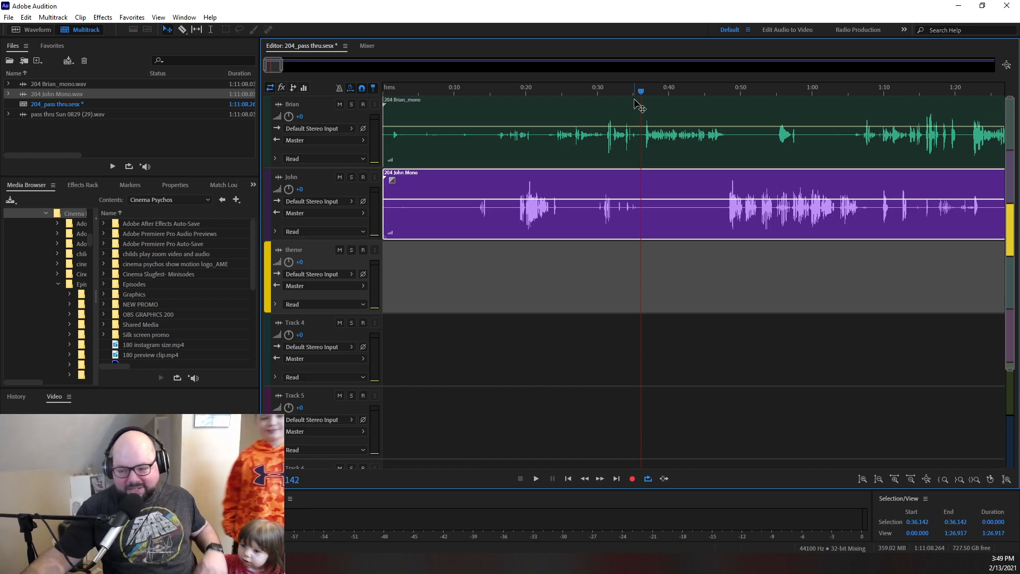
key("space")
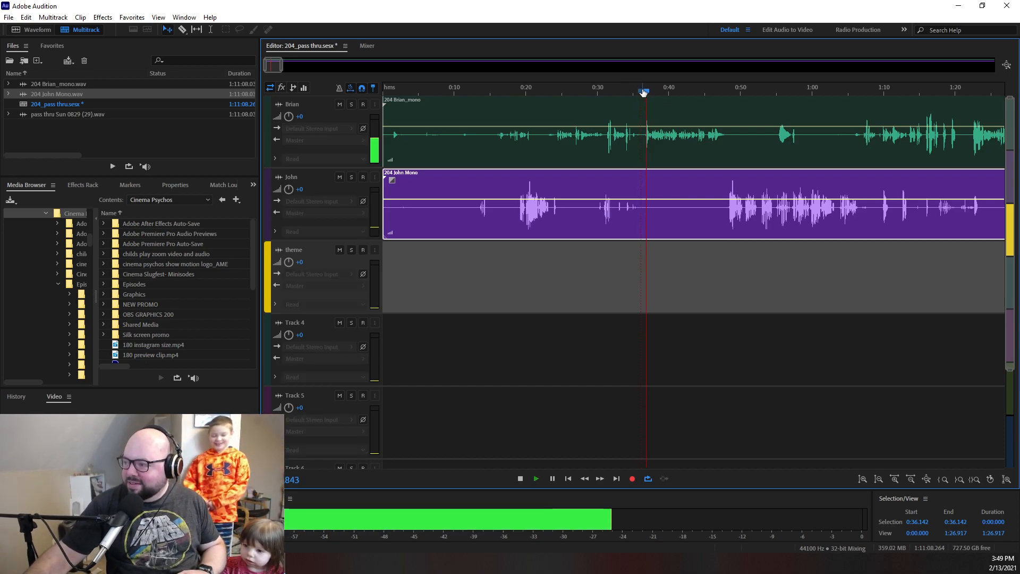
left_click_drag(656, 93, 620, 102)
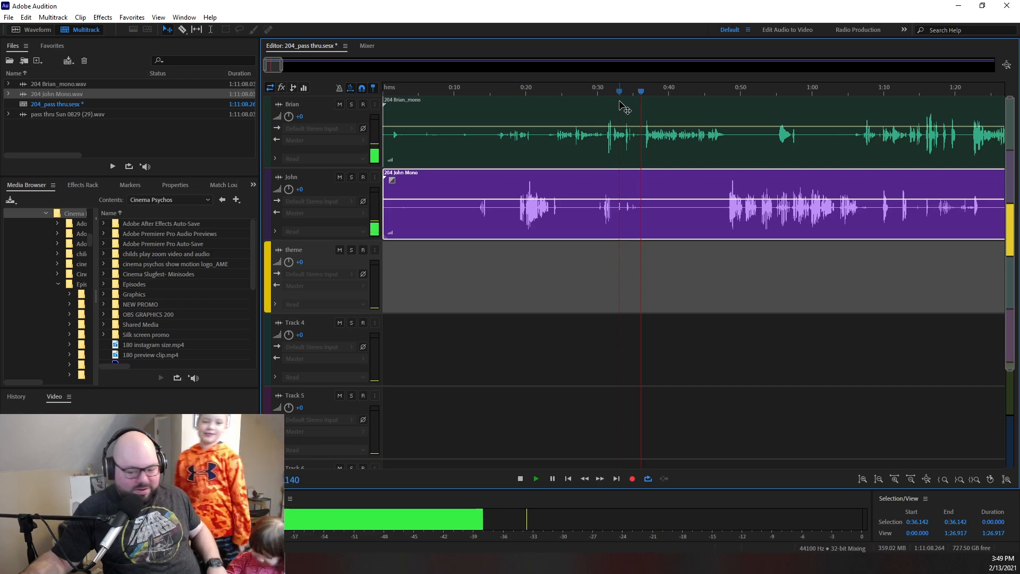
key("space")
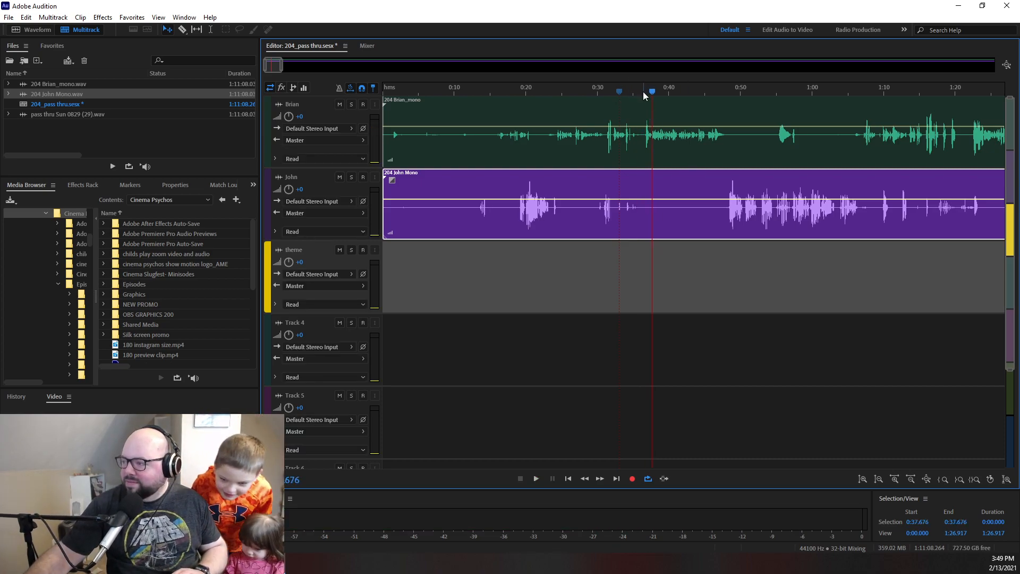
- Trim the start of both voice clips to about 0:36 and move them together to the beginning of the session
left_click(386, 120)
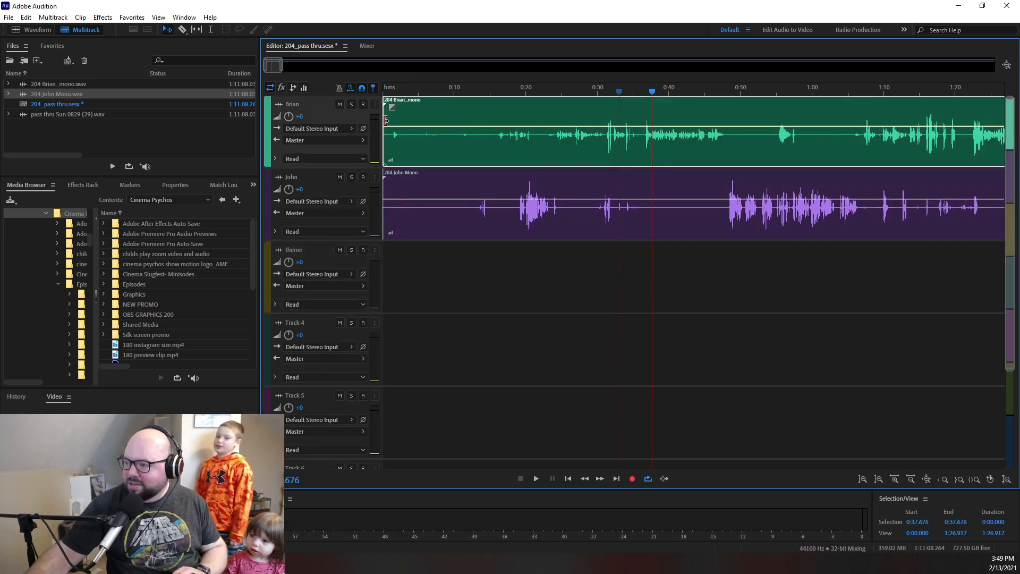
left_click_drag(387, 120, 644, 139)
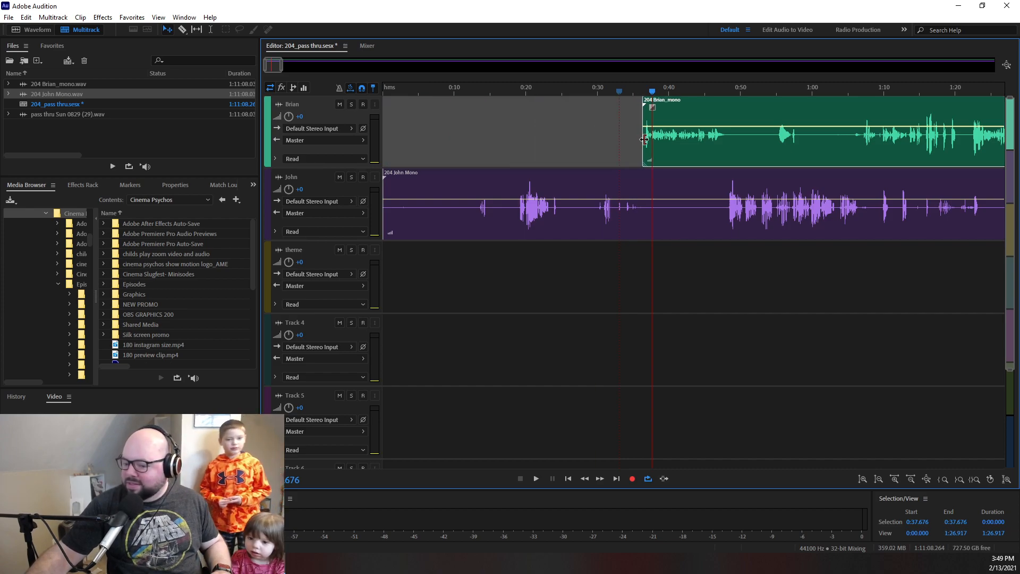
left_click(385, 207)
left_click_drag(385, 207, 644, 207)
left_click_drag(603, 134, 723, 229)
left_click_drag(707, 155, 426, 168)
- Listen to the opening and trim the start of both voice clips to the playhead at 0:00.286
left_click_drag(281, 67, 274, 68)
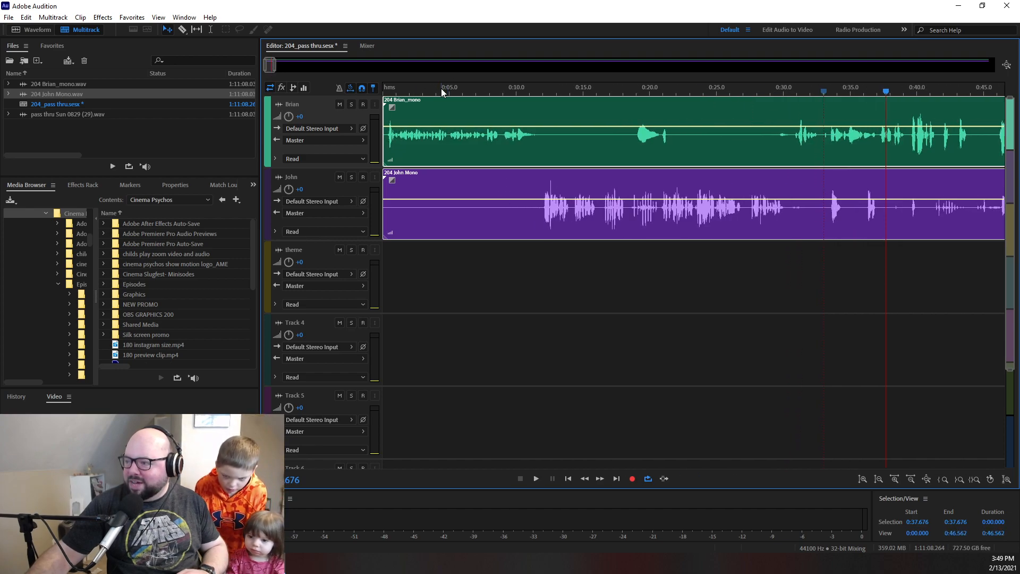
left_click_drag(441, 90, 309, 87)
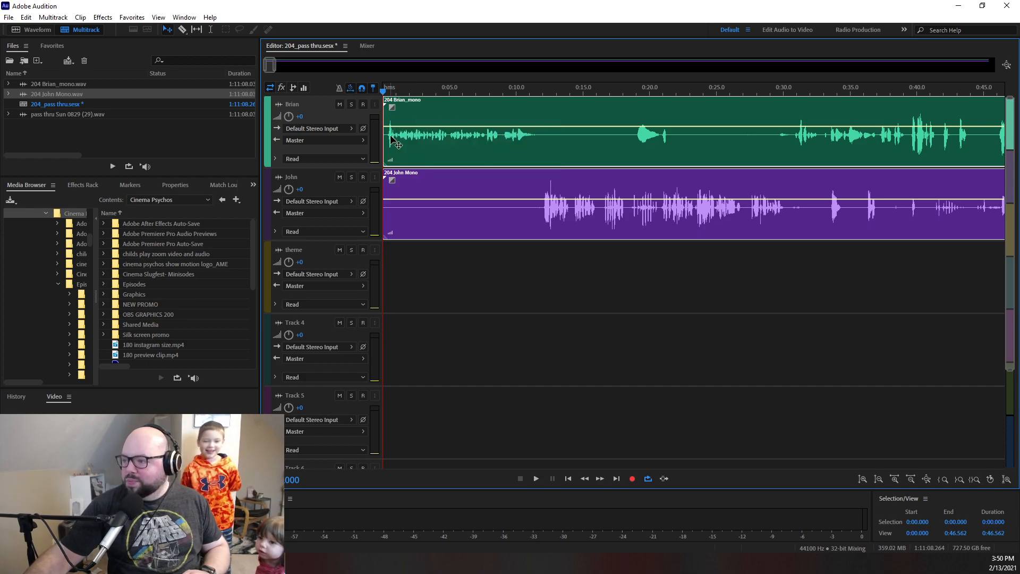
key("space")
key("space")
left_click_drag(396, 92, 386, 96)
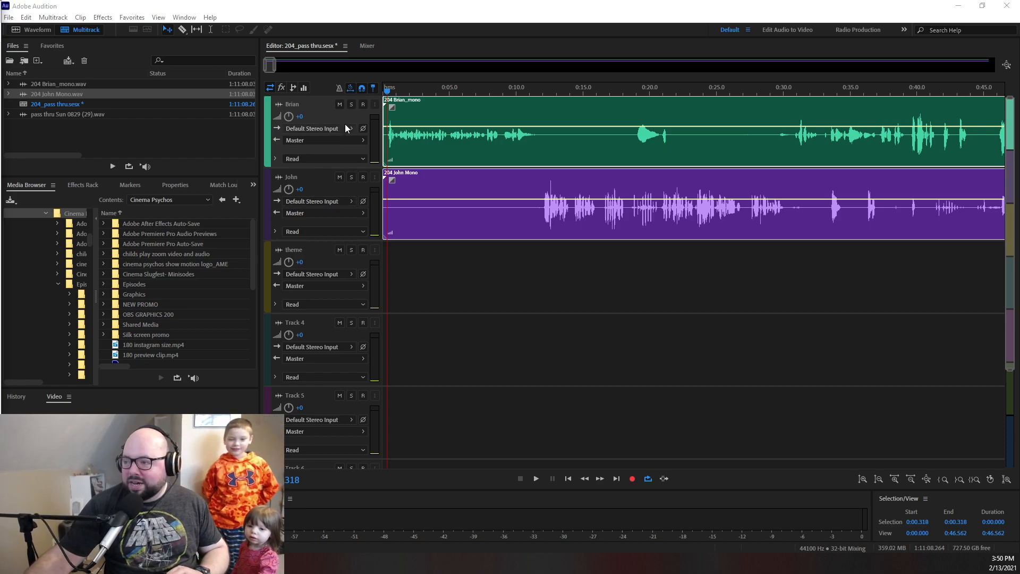
scroll(274, 67, "up", 5)
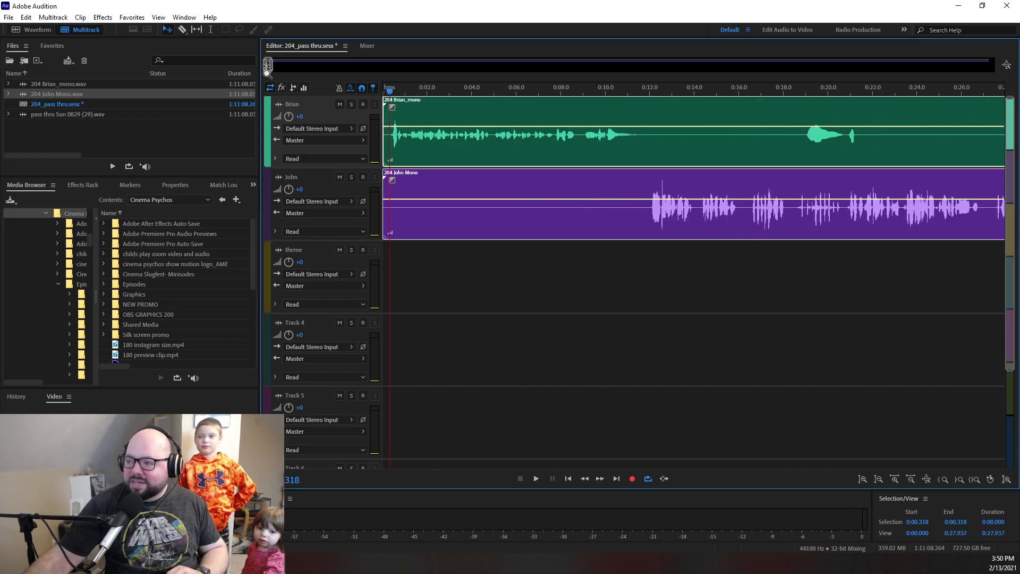
left_click(390, 90)
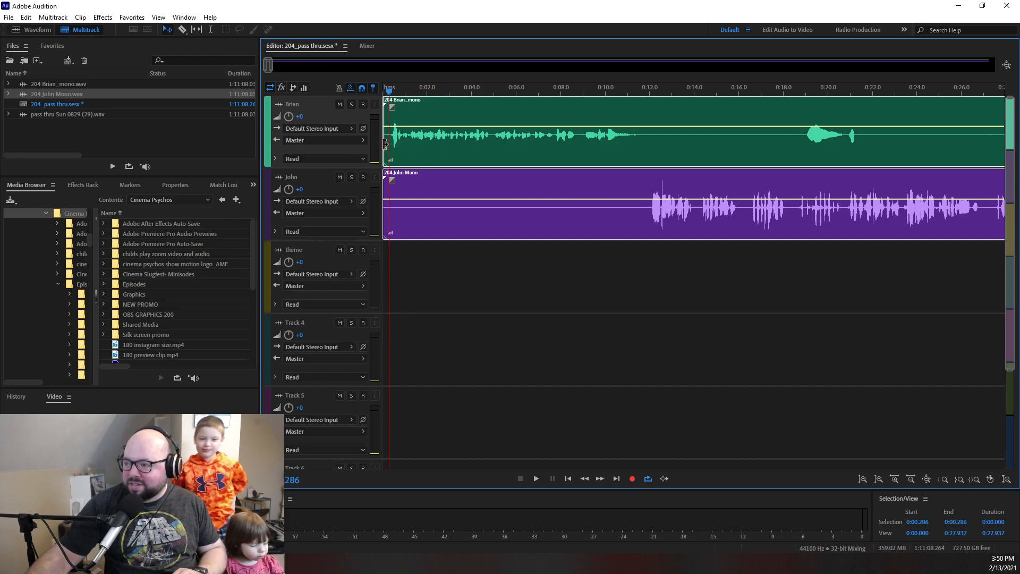
left_click_drag(385, 144, 390, 144)
- Add a very short fade-in to both voice clips and move them back to the beginning of the session
left_click_drag(399, 107, 404, 108)
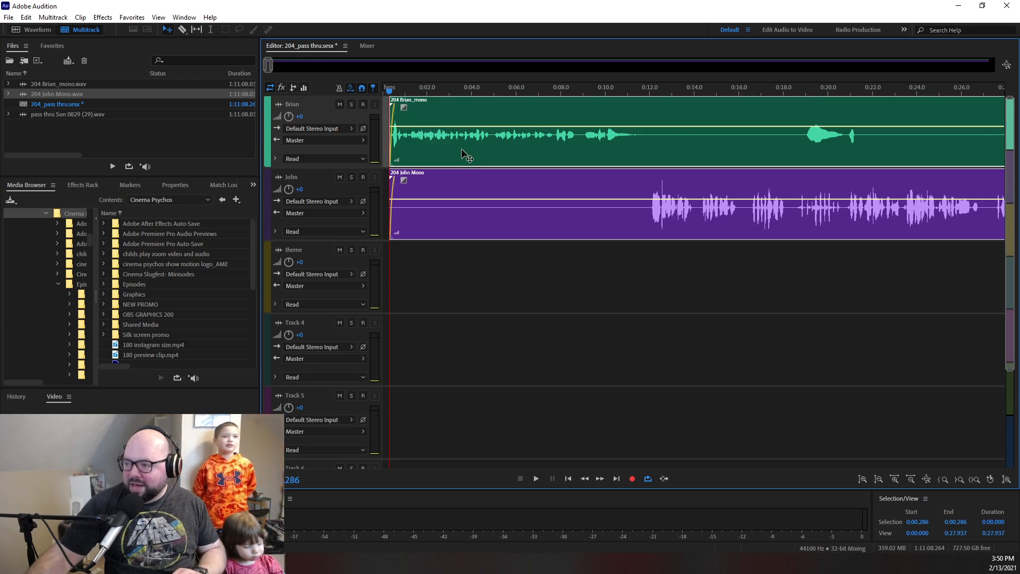
left_click_drag(463, 159, 457, 169)
- Audition the opening of both voice tracks from the session start and again from about 0:09
left_click_drag(391, 94, 358, 94)
key("space")
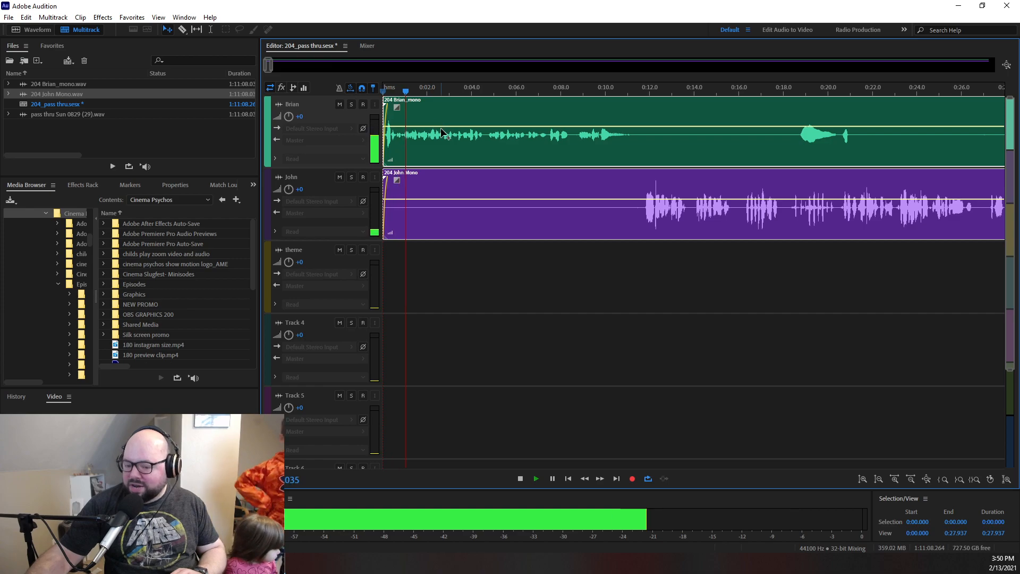
left_click(579, 92)
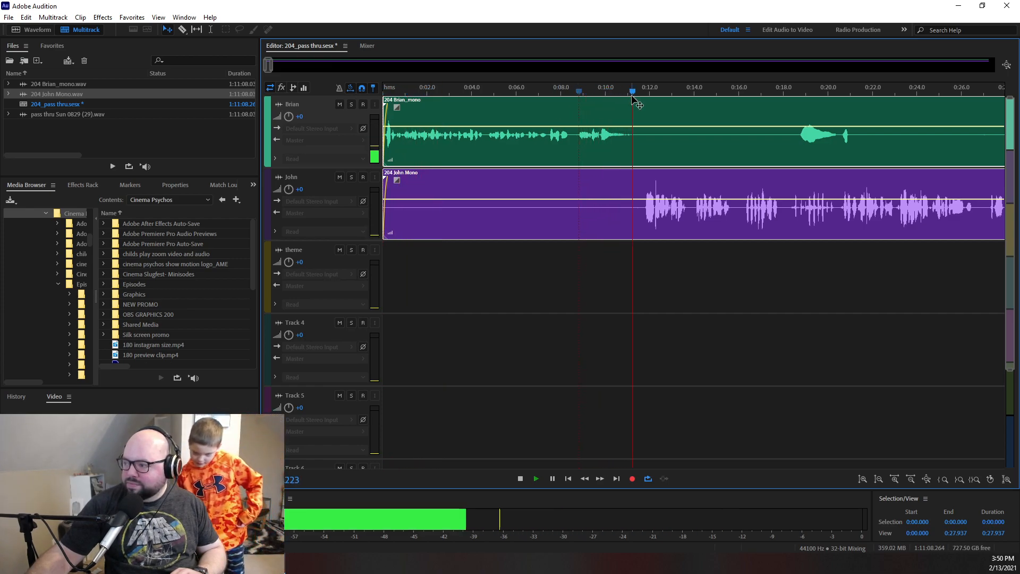
left_click_drag(271, 64, 1011, 141)
key("space")
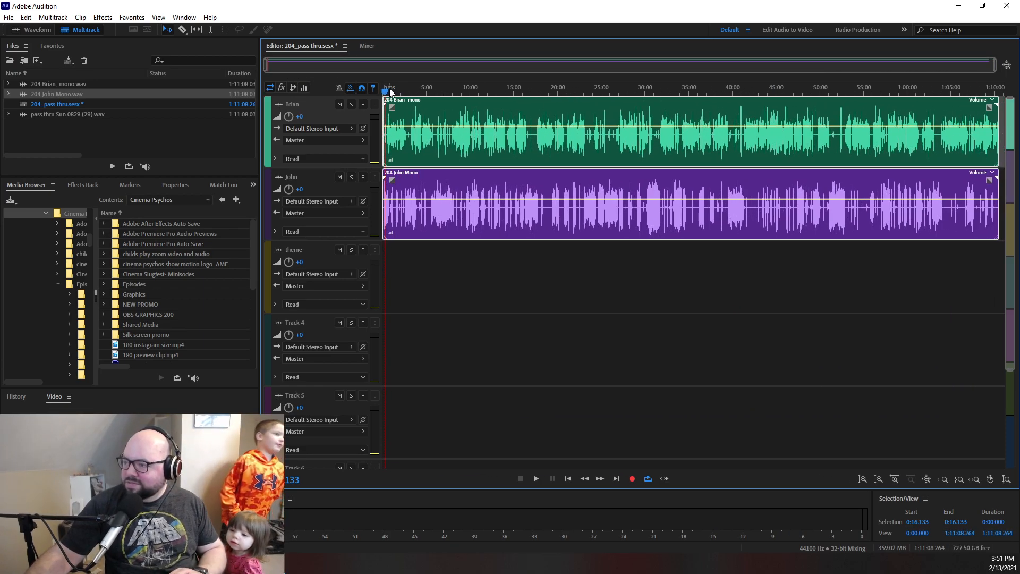
- Place the playhead near the end of the episode, at about 1:08:58
left_click_drag(385, 91, 981, 120)
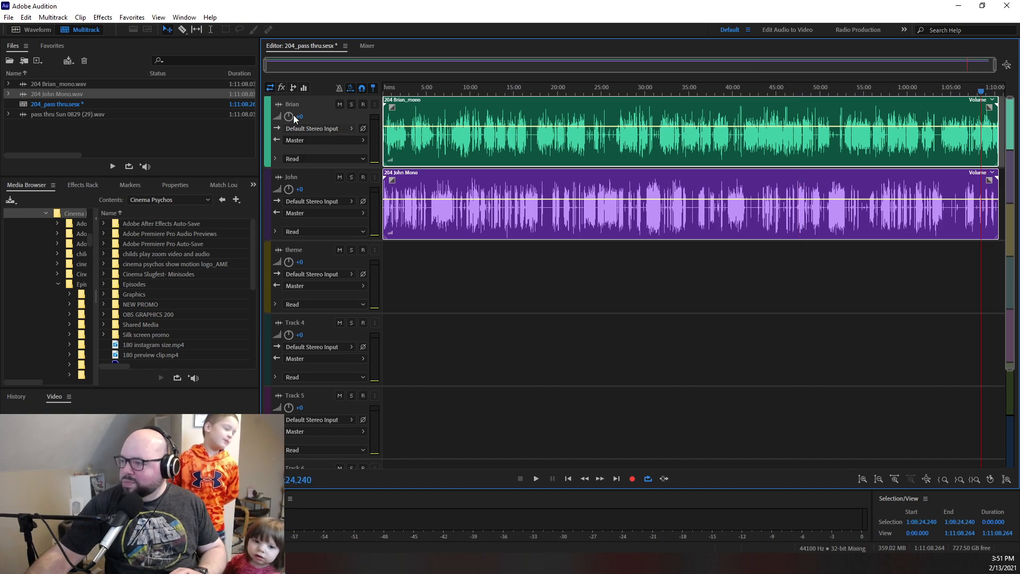
left_click_drag(266, 65, 344, 73)
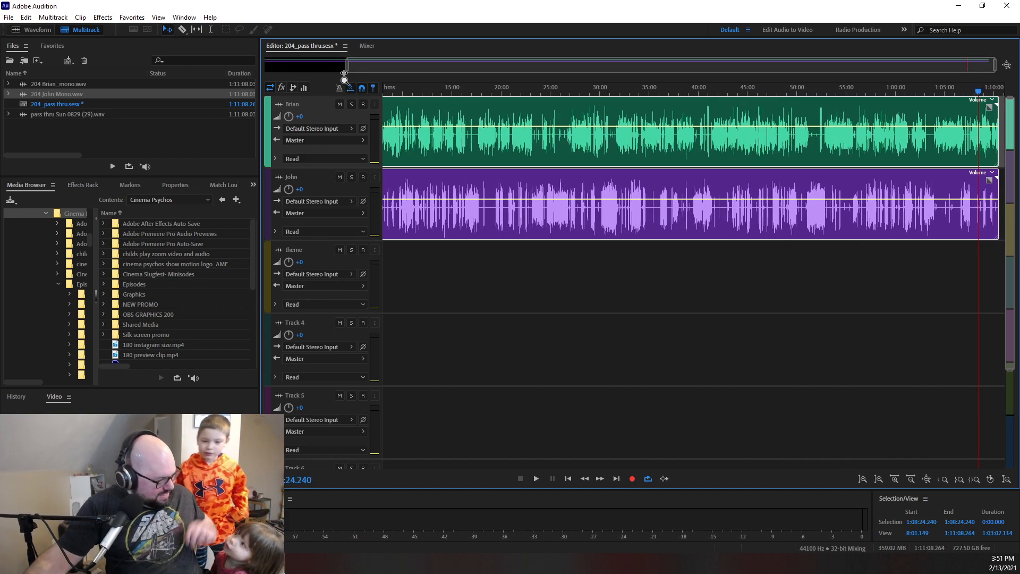
left_click_drag(345, 74, 872, 133)
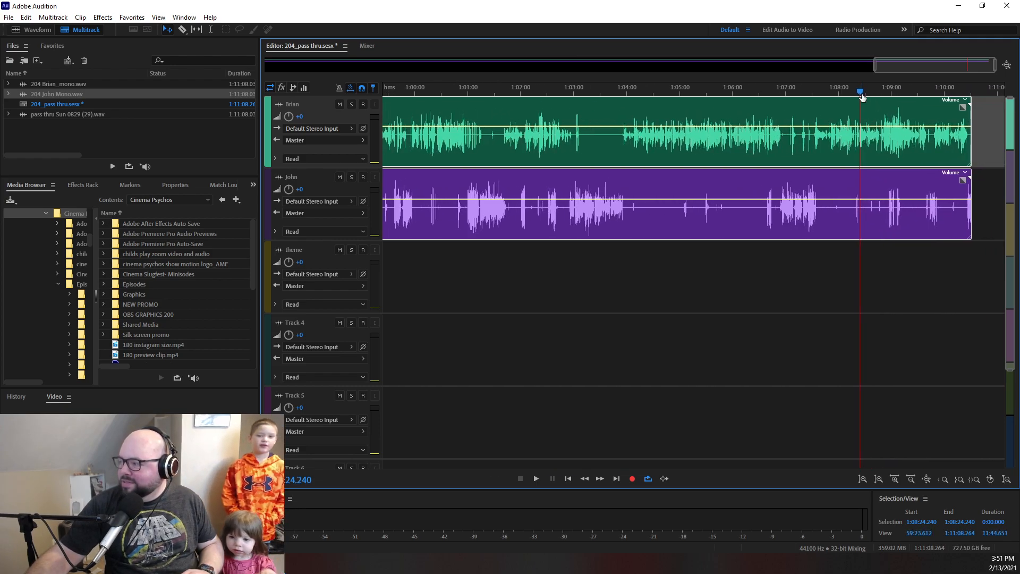
left_click_drag(864, 96, 891, 92)
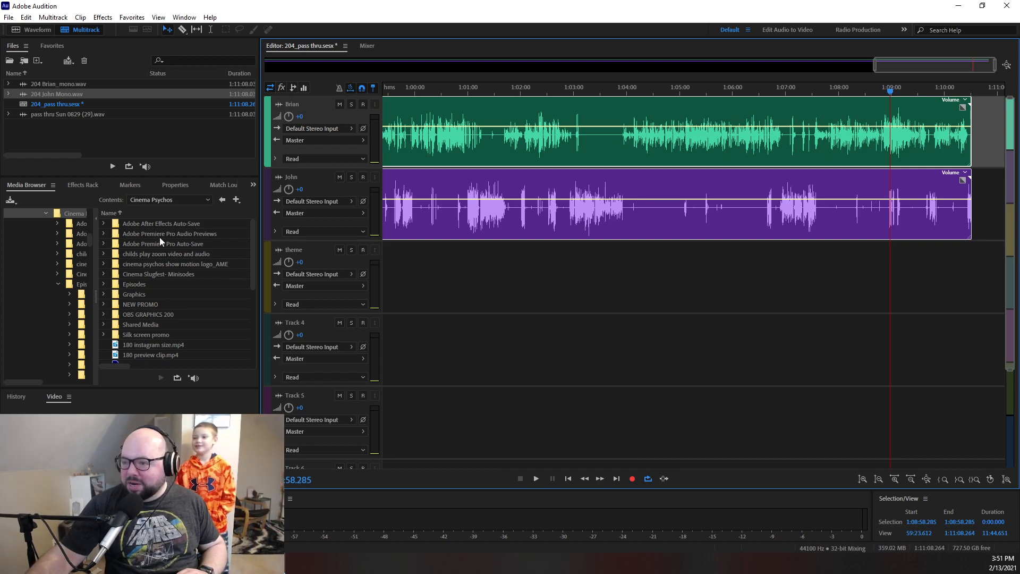
- Open Cinema Psychos Theme.wav from the theme folder inside Shared Media's THEME folder
left_click(178, 201)
left_click(178, 202)
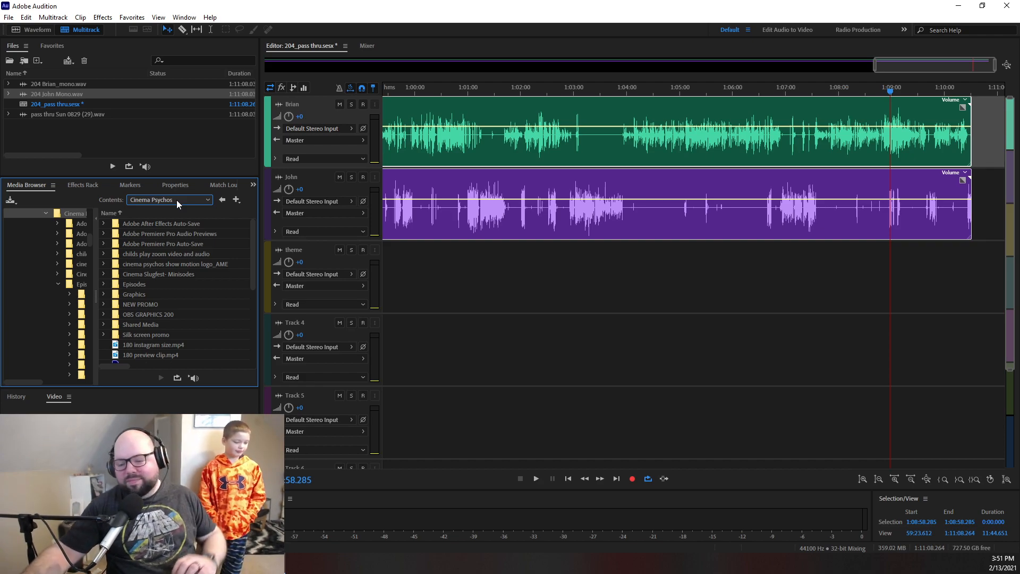
left_click(169, 200)
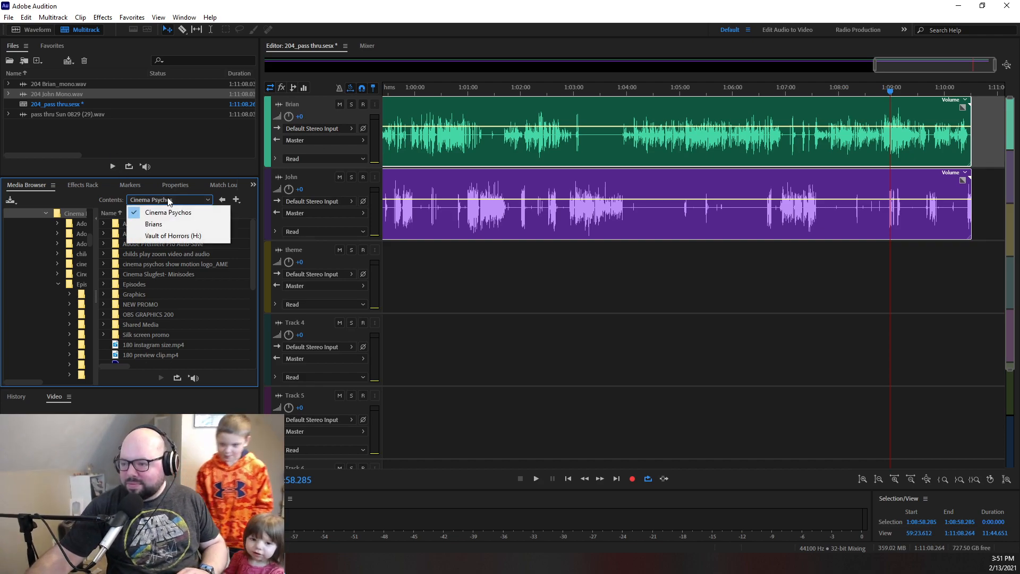
left_click(167, 198)
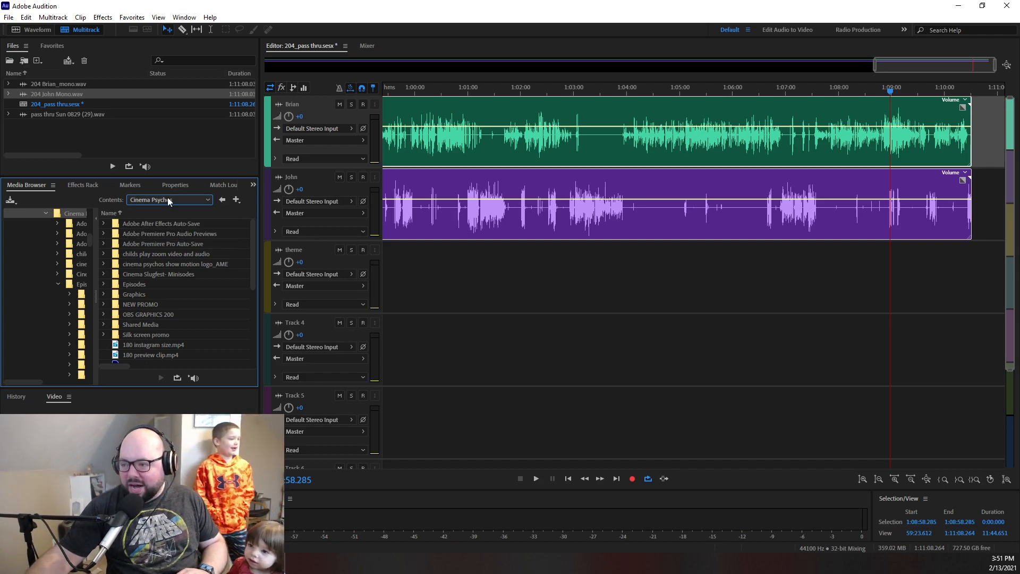
scroll(145, 285, "down", 3)
scroll(131, 276, "up", 3)
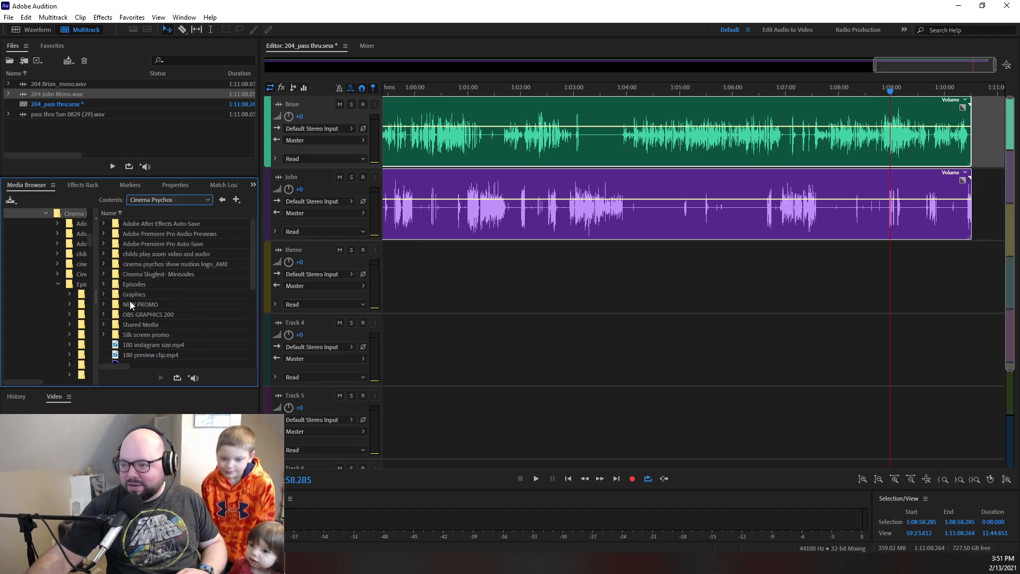
double_click(139, 324)
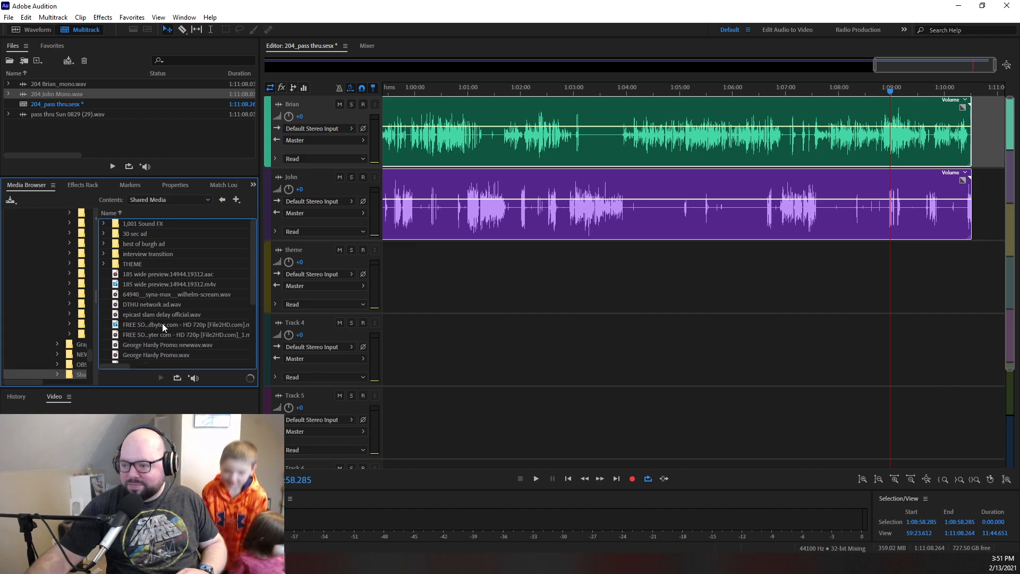
double_click(133, 265)
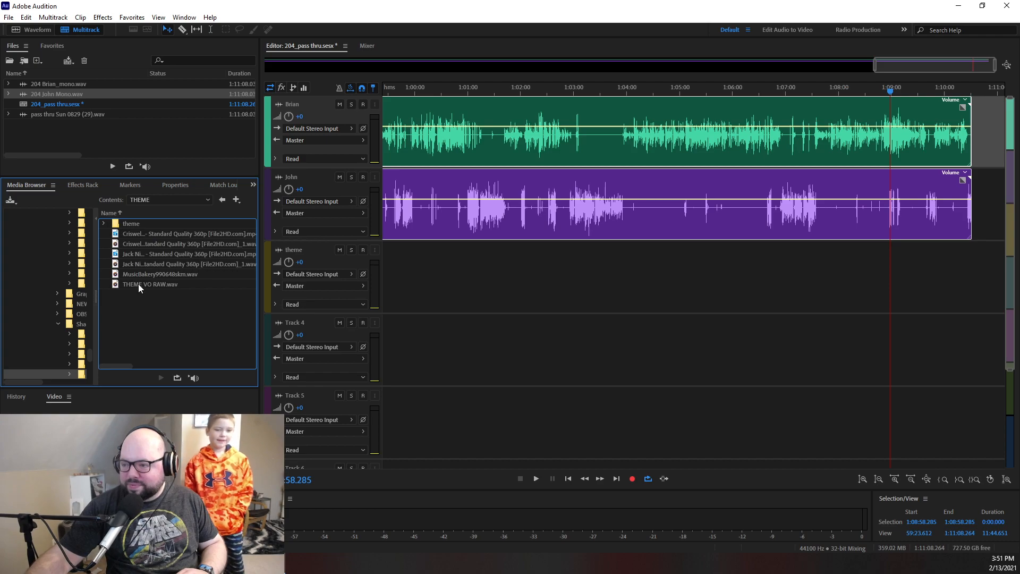
double_click(130, 226)
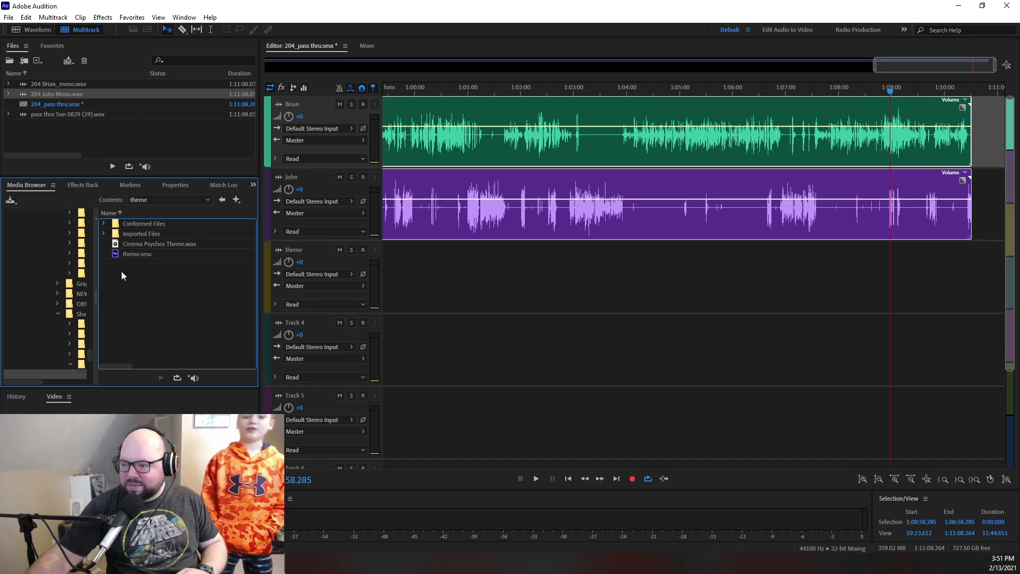
double_click(139, 243)
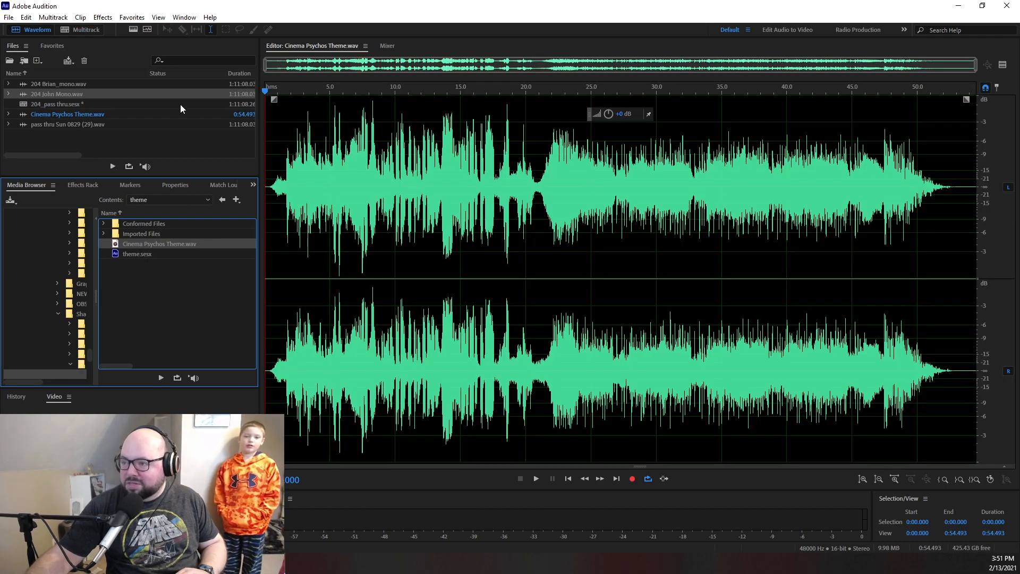
- Return to the multitrack session and add Cinema Psychos Theme.wav to the theme track at about 1:08:48
left_click(80, 30)
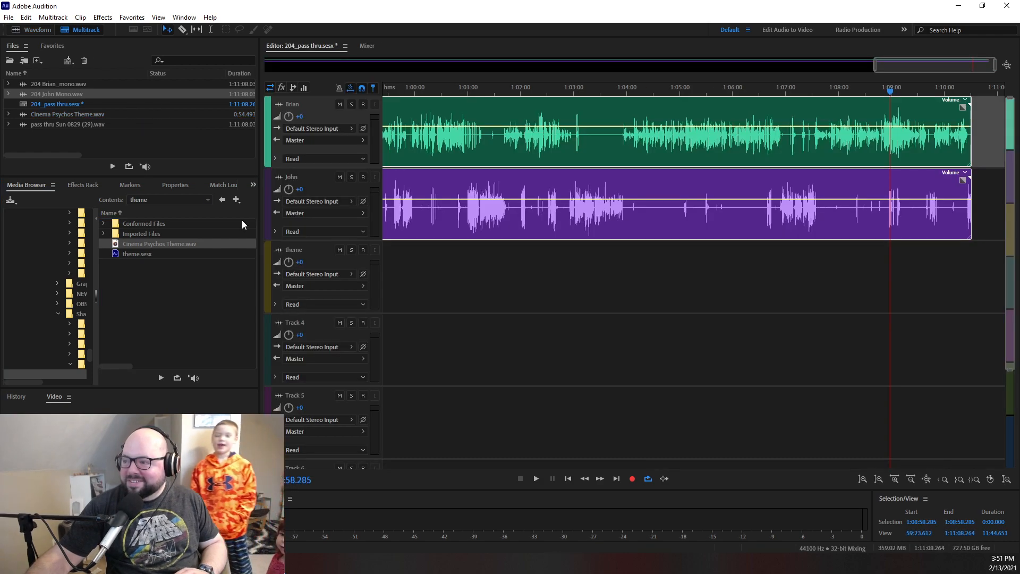
left_click_drag(151, 243, 68, 148)
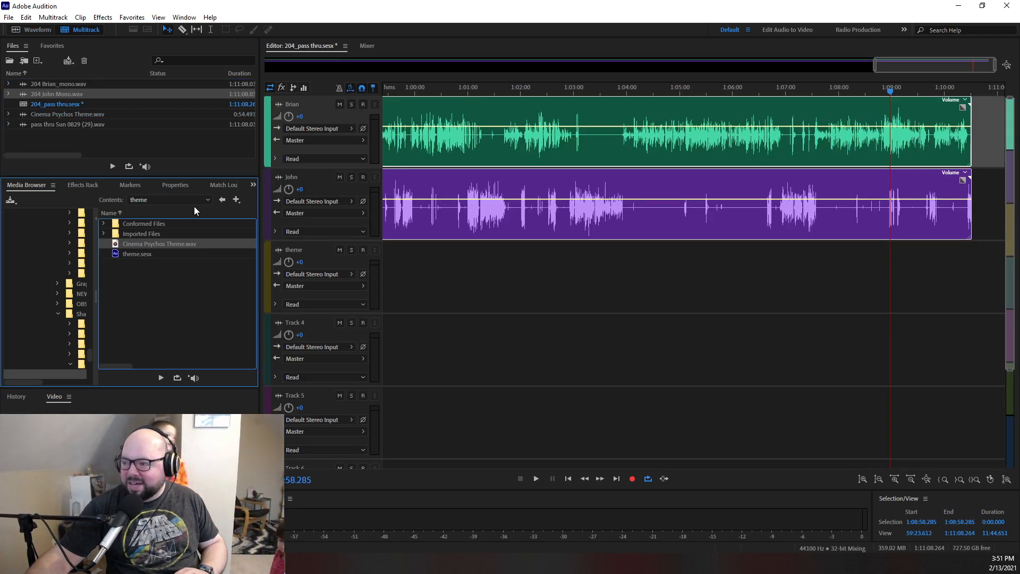
left_click_drag(56, 113, 884, 319)
left_click(566, 309)
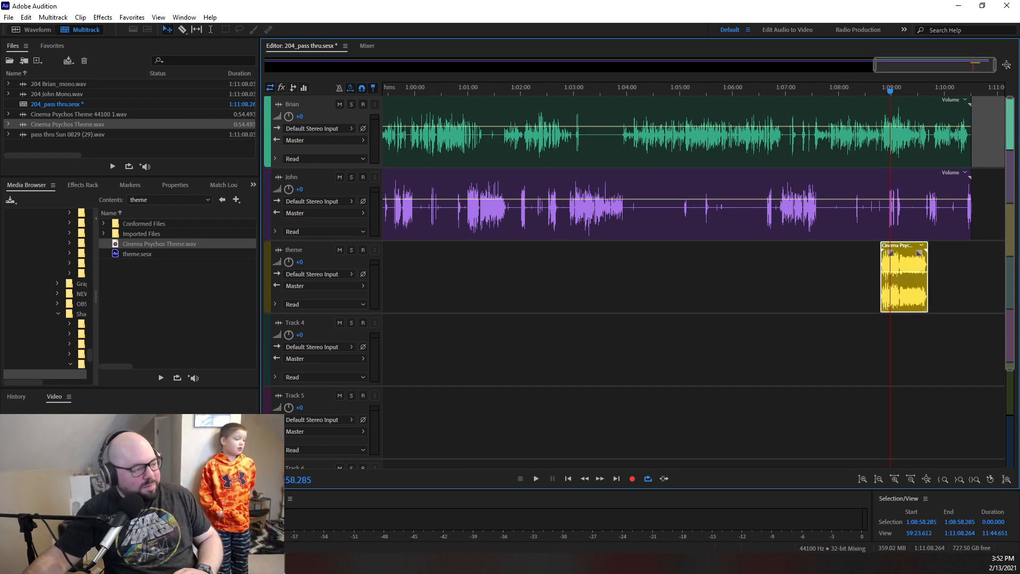
- Trim about 21 seconds off the start of the theme clip and move it to about 1:10:13
left_click_drag(875, 65, 966, 66)
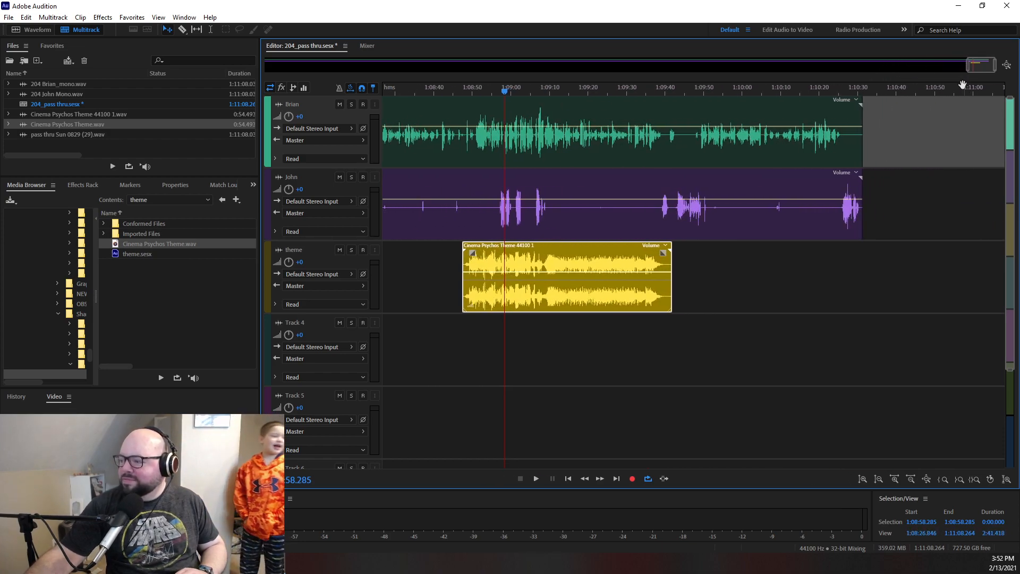
left_click_drag(463, 270, 545, 274)
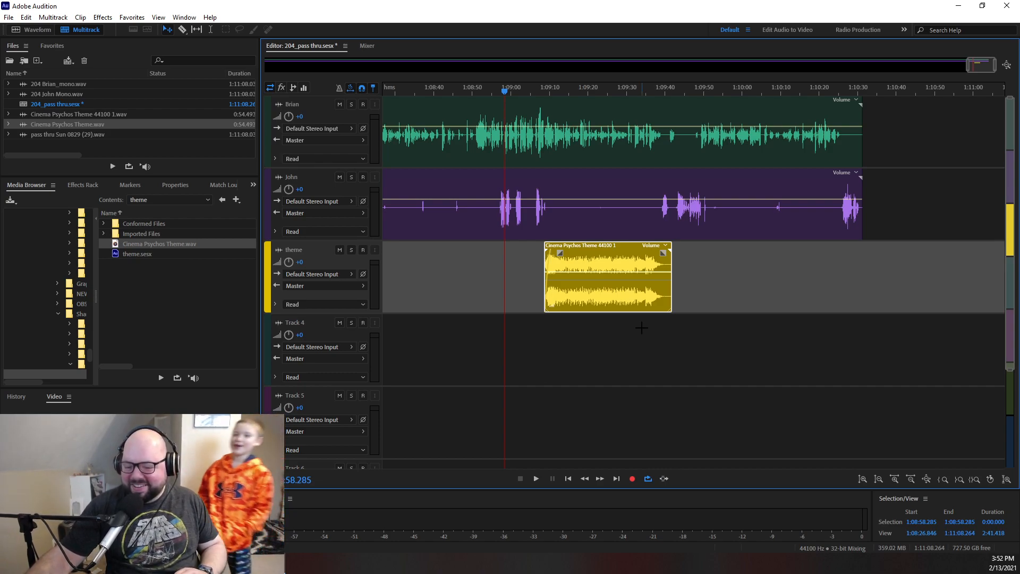
left_click_drag(605, 260, 855, 290)
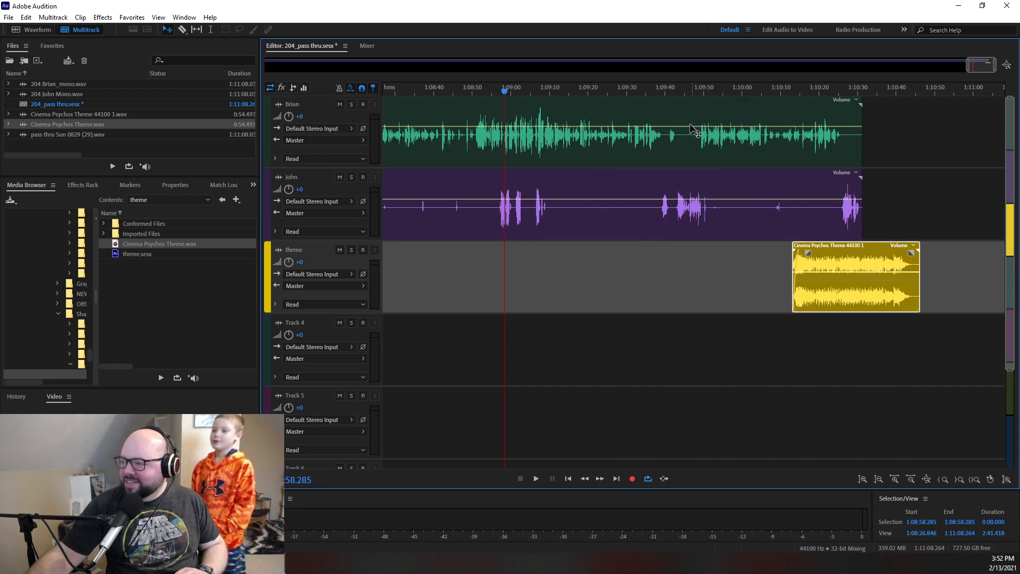
- Audition the voice tracks from about 1:09:49, 1:09:28 and 1:08:48 to locate where the closing remarks begin
left_click(673, 91)
left_click_drag(672, 90, 698, 91)
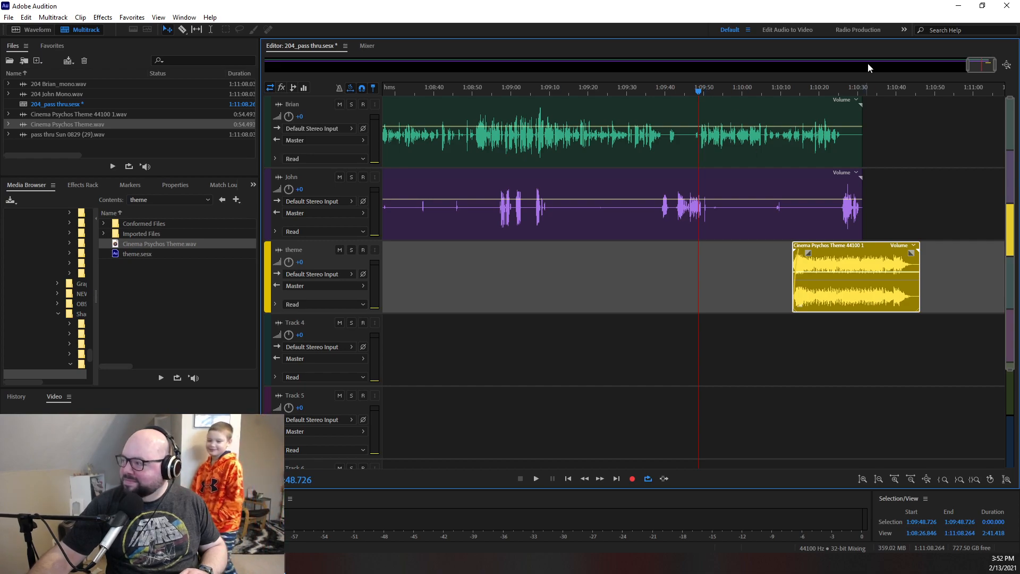
key("space")
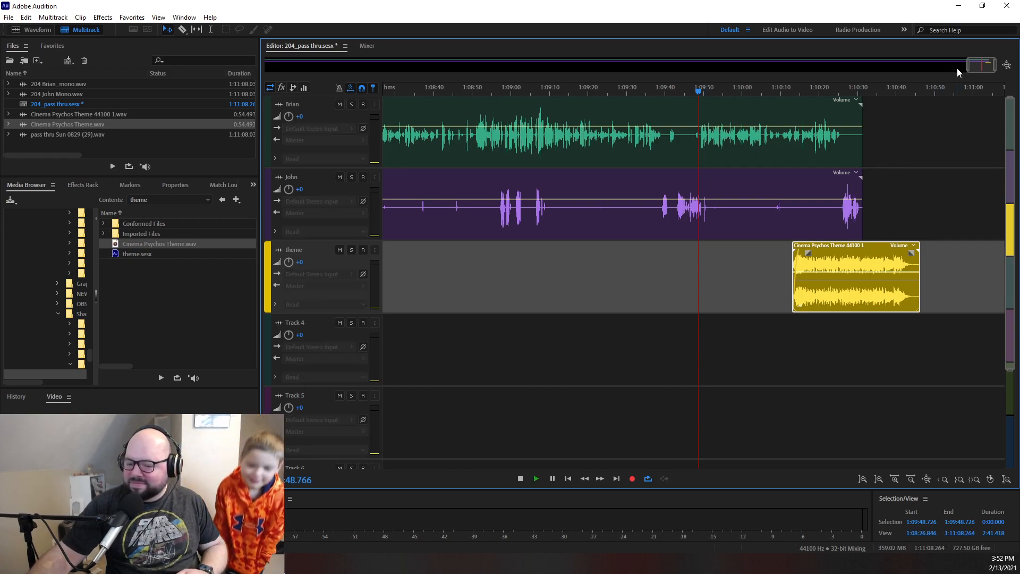
key("space")
left_click(620, 102)
key("space")
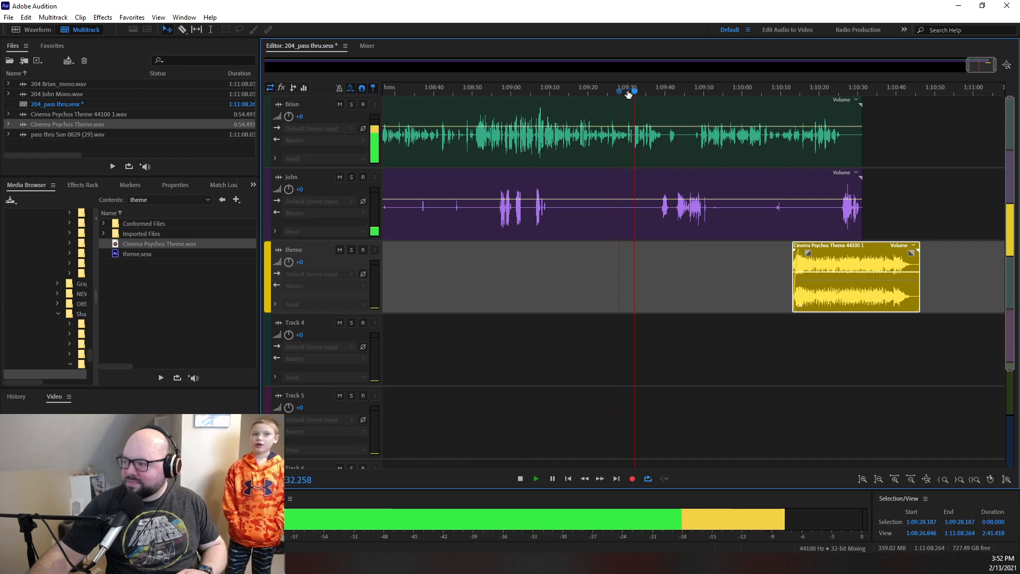
key("space")
left_click_drag(630, 93, 467, 100)
key("space")
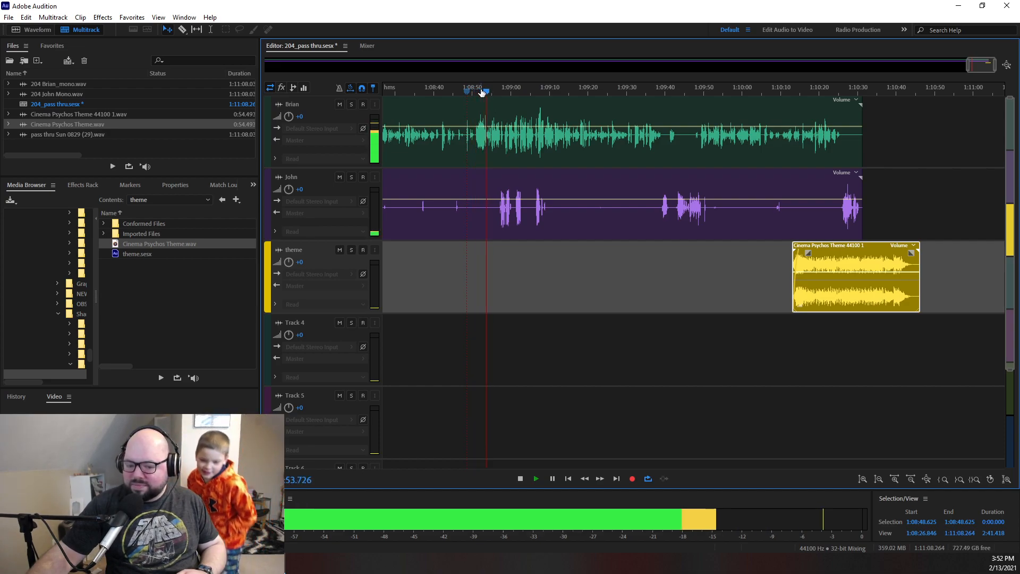
key("space")
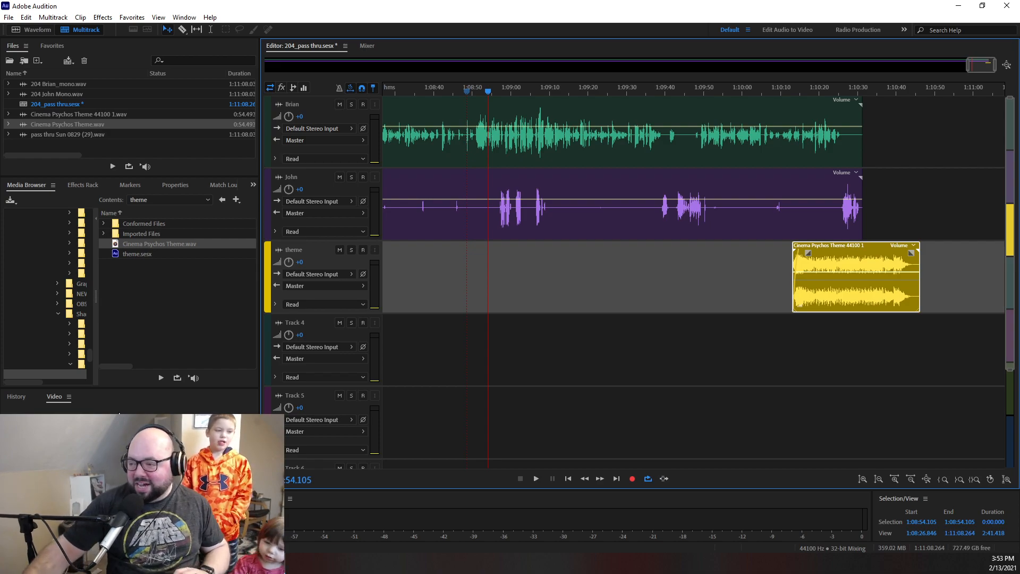
right_click(477, 162)
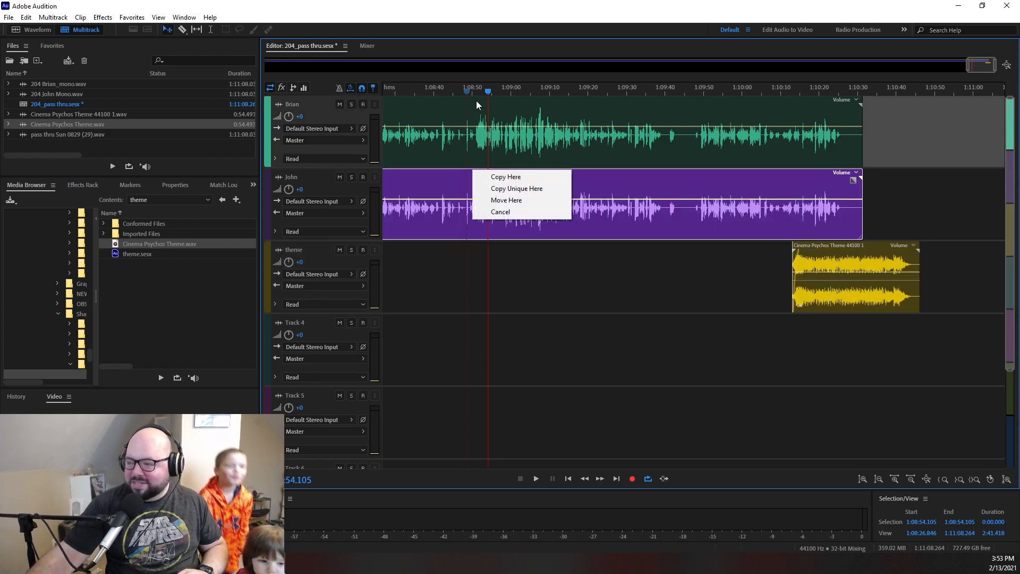
key("Escape")
- Listen to the closing remarks from about 1:08:51 and return the playhead to where they begin
left_click_drag(490, 90, 479, 94)
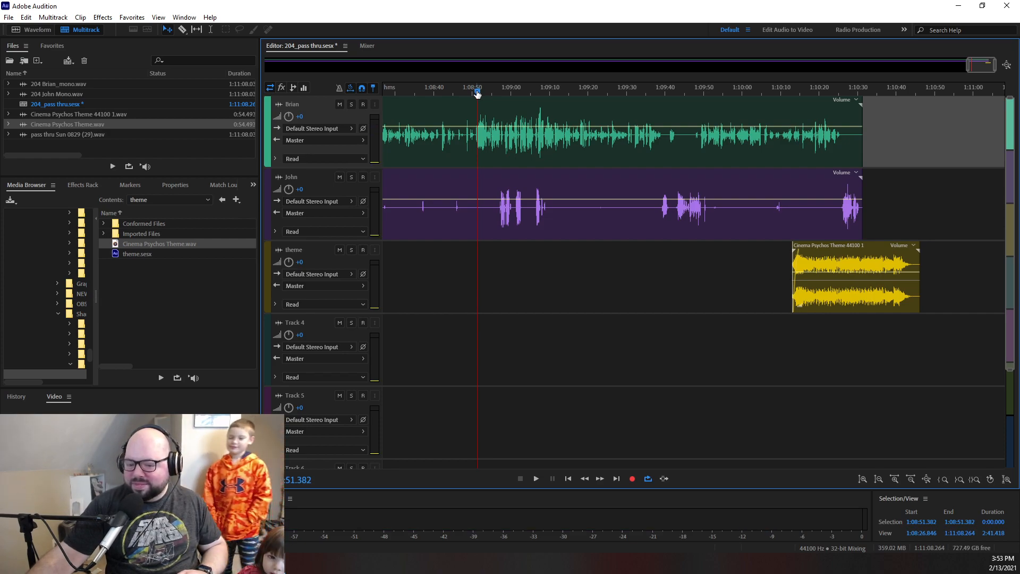
key("space")
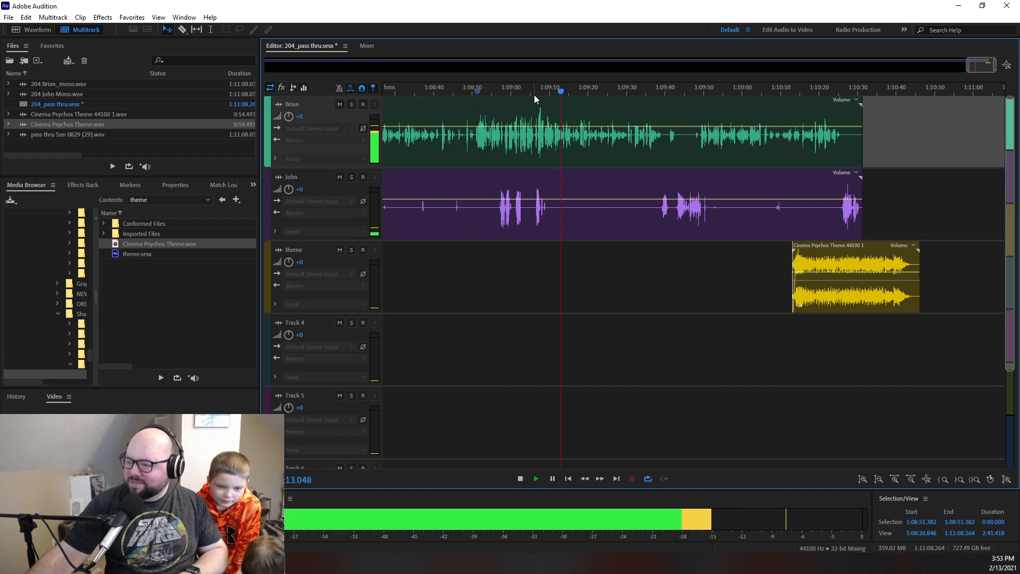
key("space")
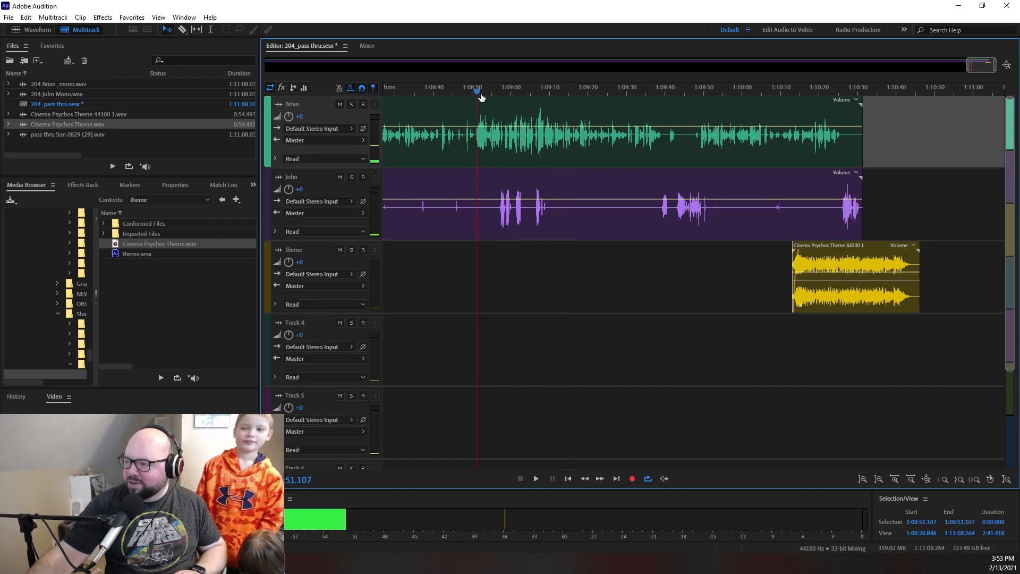
- Move the theme clip to start at the playhead at 1:08:51.5 and lower its volume to about -20 dB, checking the mix by ear
left_click_drag(812, 264, 519, 295)
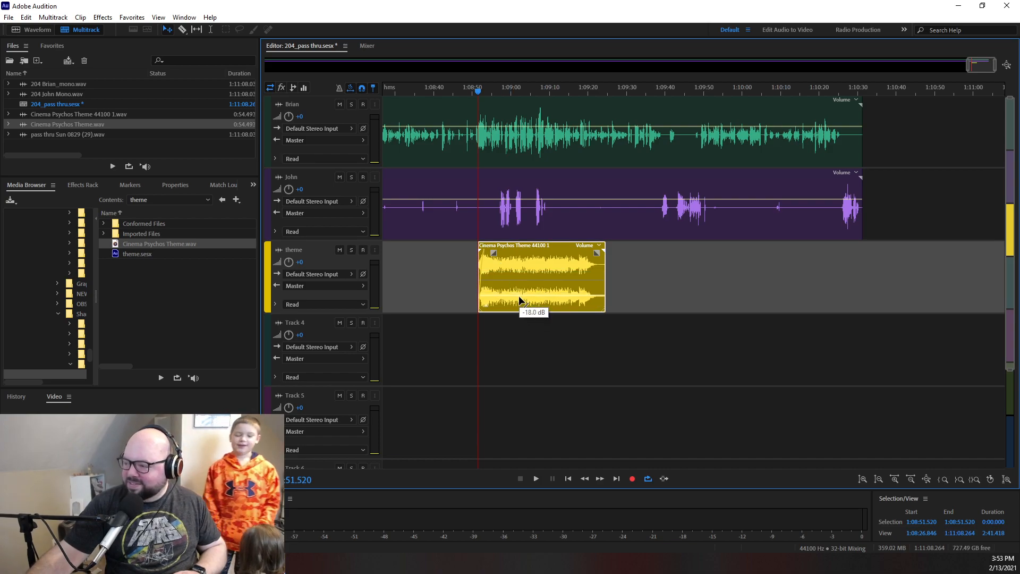
left_click_drag(519, 295, 520, 297)
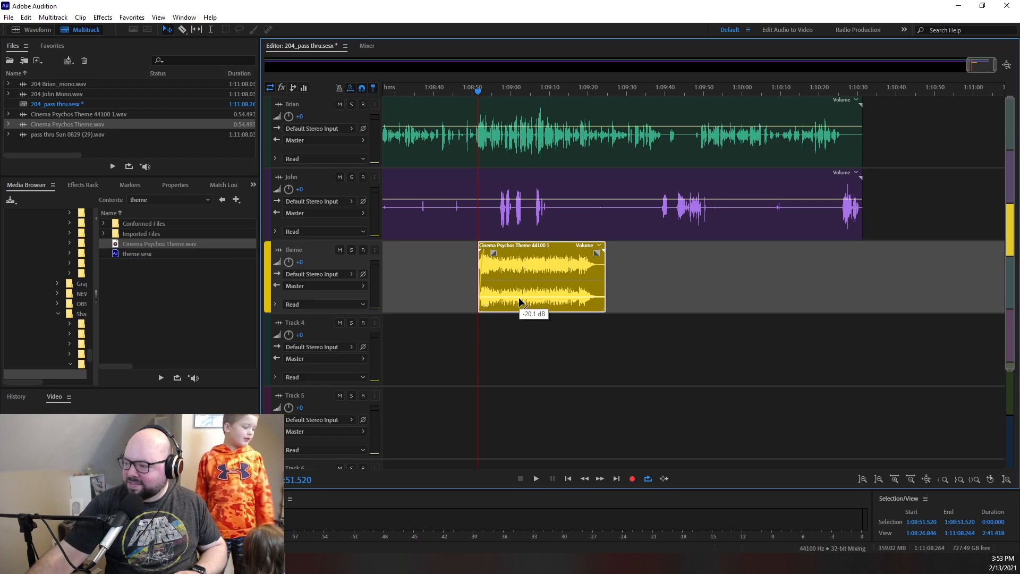
key("space")
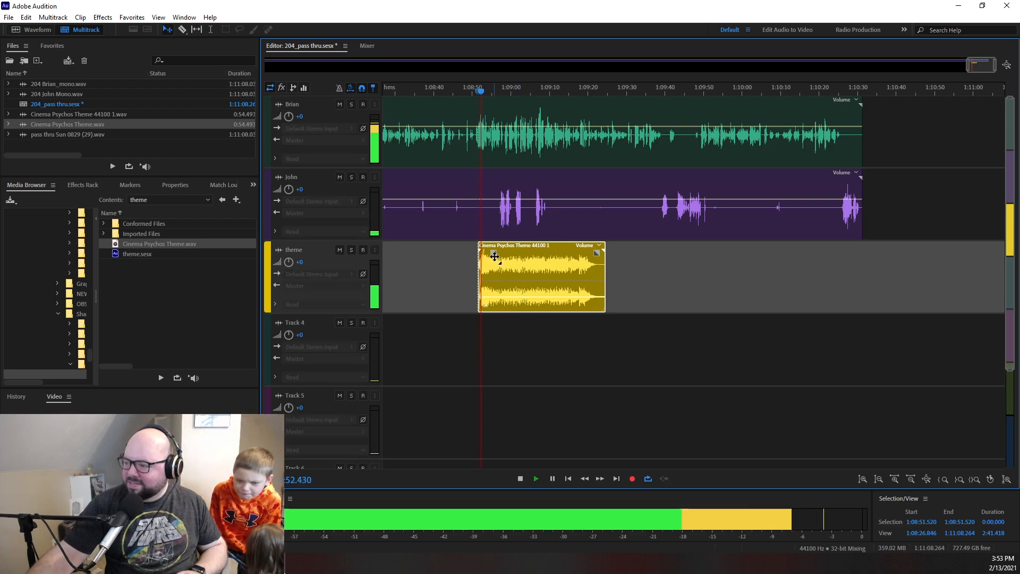
left_click_drag(522, 297, 522, 297)
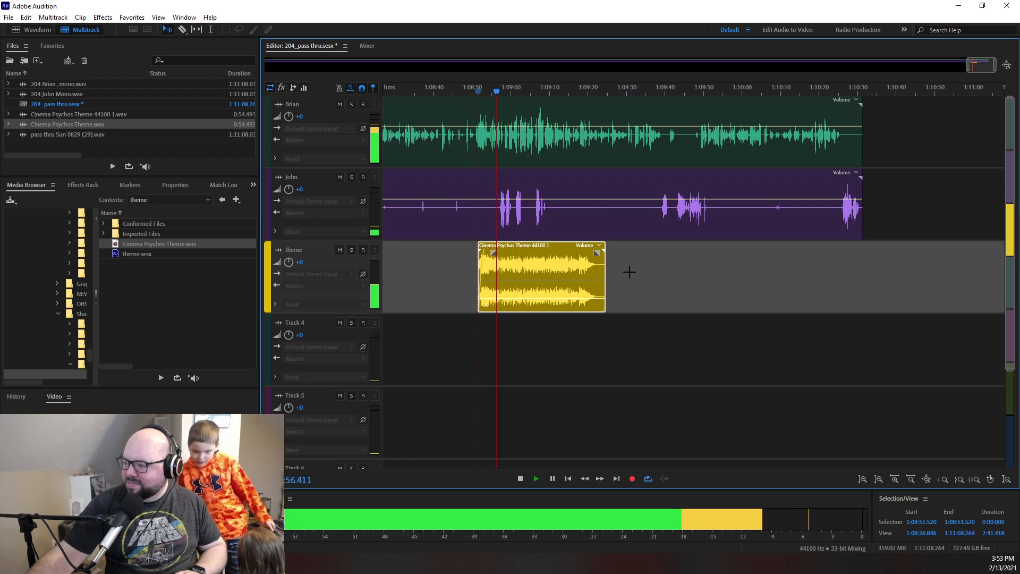
- Trim the theme clip's end to about 1:09:12 and paste a copy of it at about 1:09:10, overlapping the first
key("space")
left_click_drag(604, 275, 540, 254)
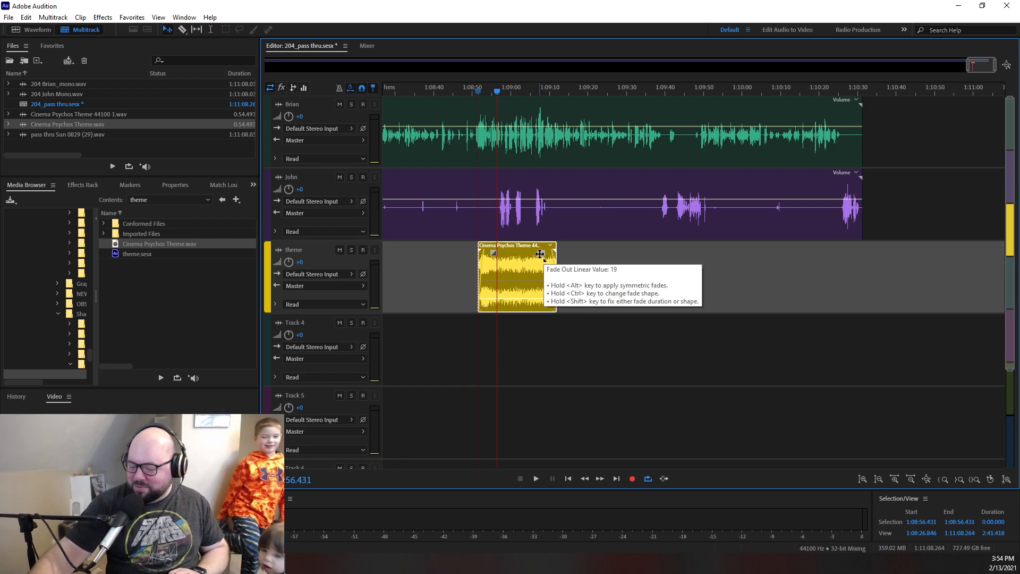
left_click_drag(540, 254, 542, 253)
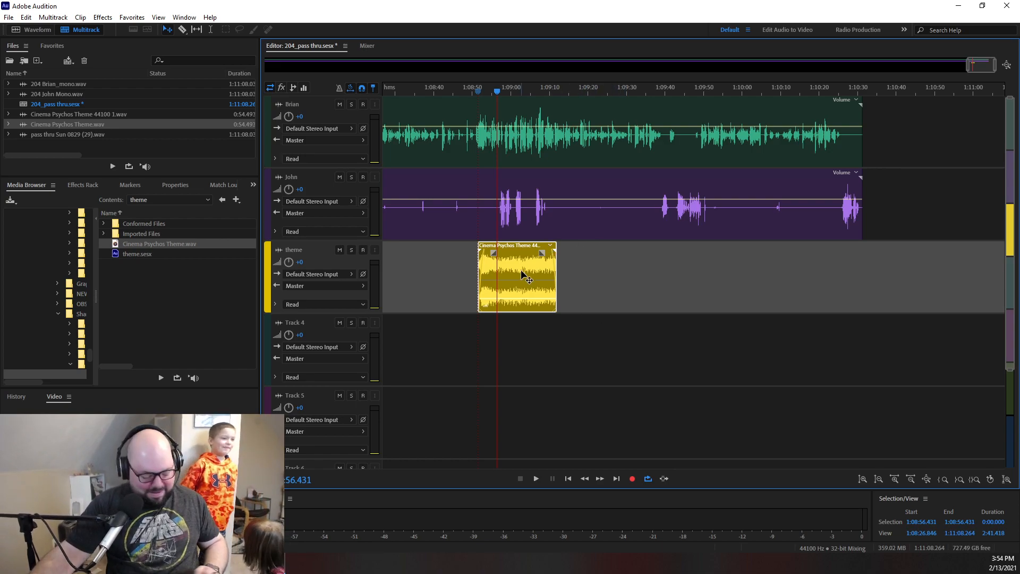
left_click_drag(508, 91, 549, 91)
key("ctrl+v")
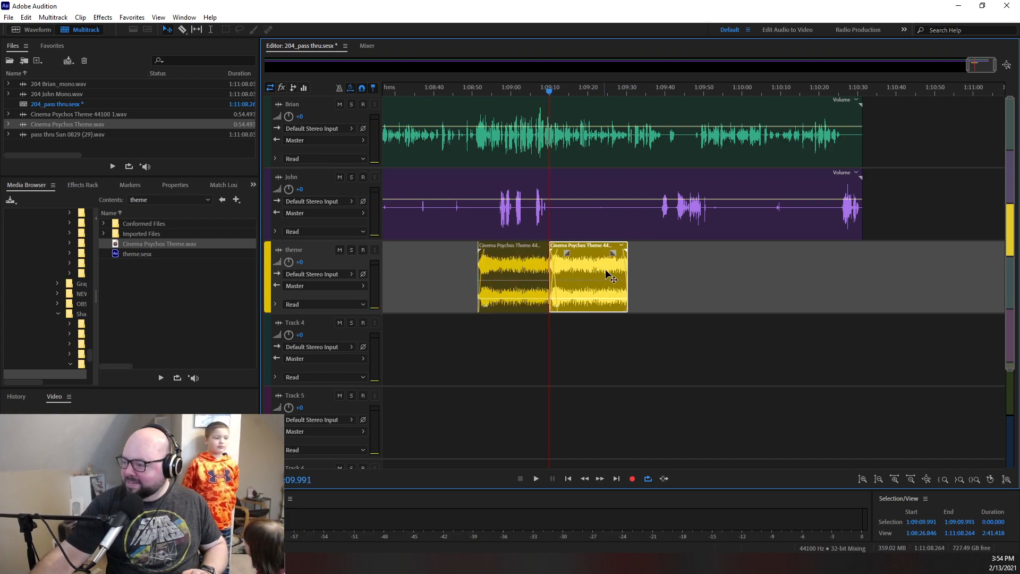
- Paste another theme copy and position it at about 1:09:28 so it overlaps the end of the previous one
left_click_drag(567, 85, 621, 92)
key("space")
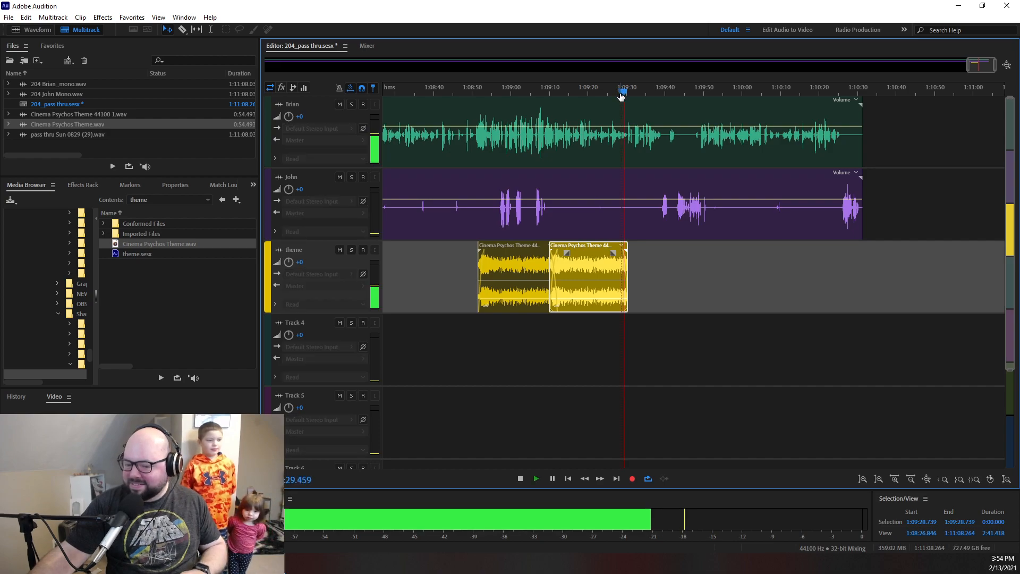
key("space")
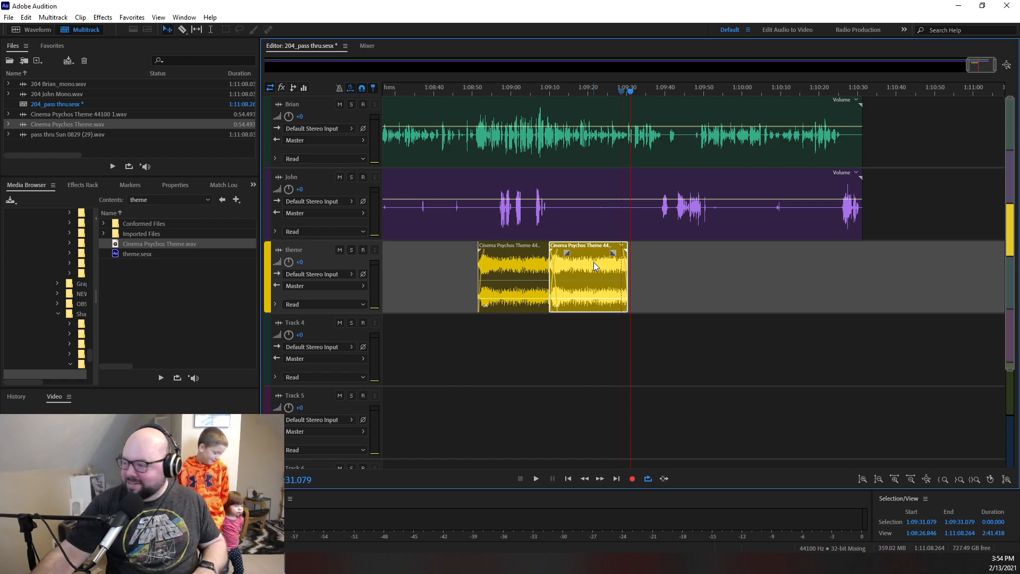
key("ctrl+v")
left_click_drag(684, 261, 667, 266)
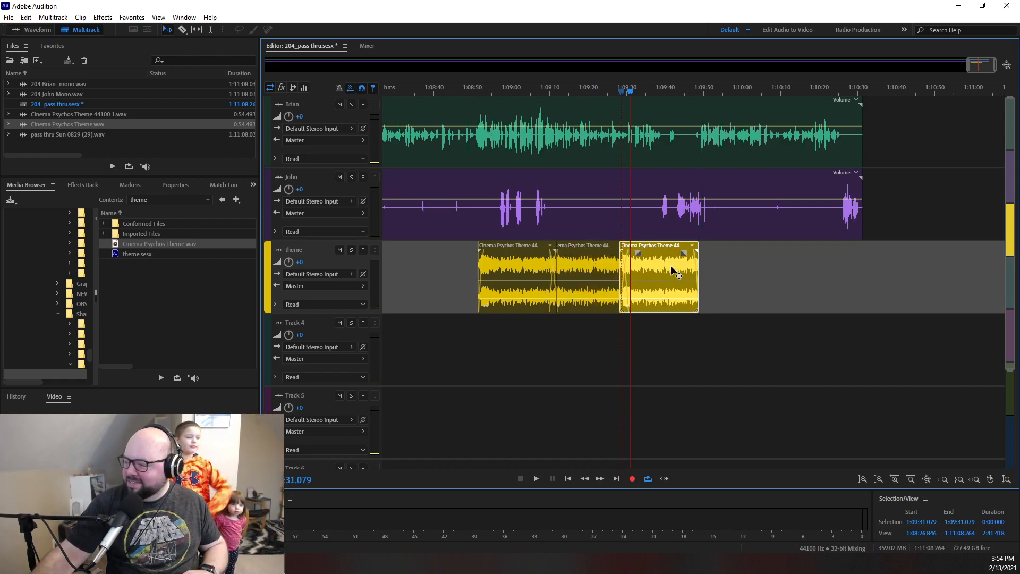
- Audition the mix near 1:09:47, paste another theme copy there and nudge it slightly earlier to match the loop
key("space")
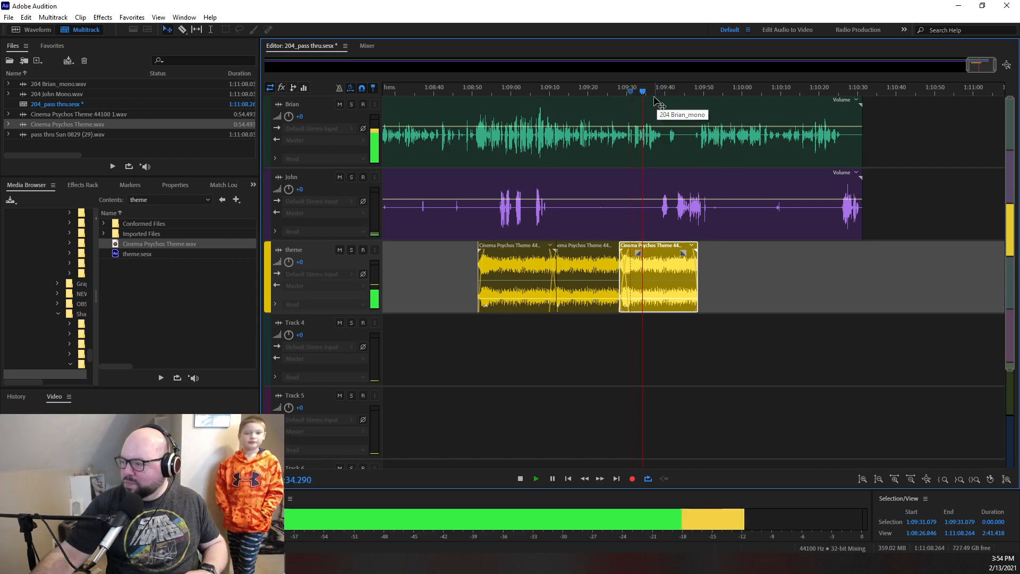
left_click(686, 93)
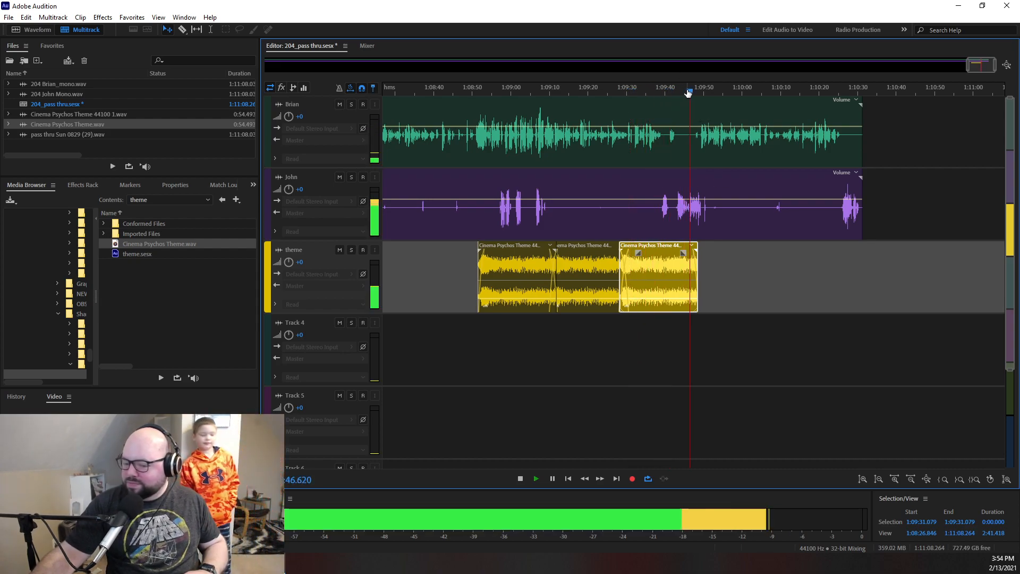
key("space")
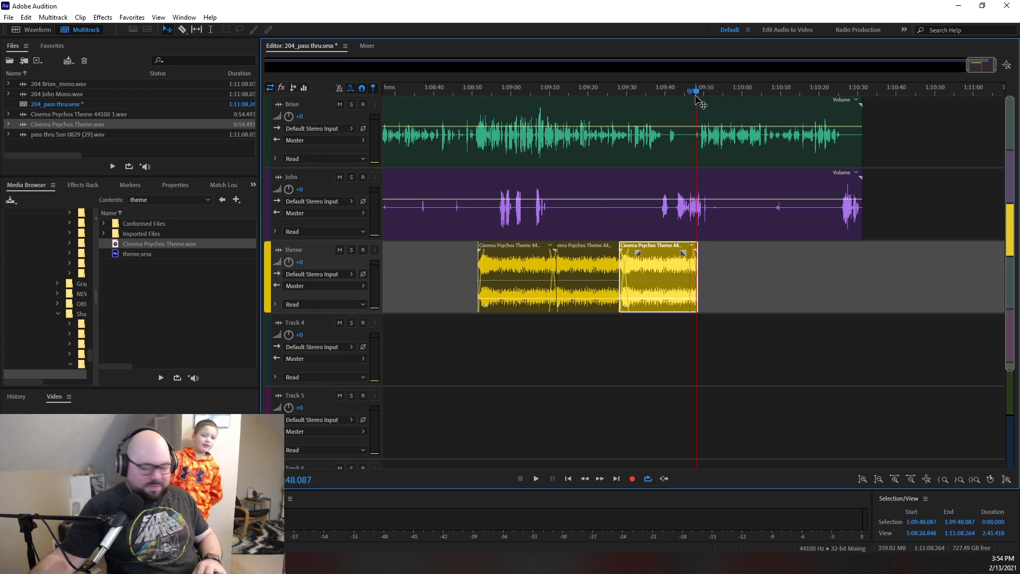
left_click_drag(695, 95, 691, 96)
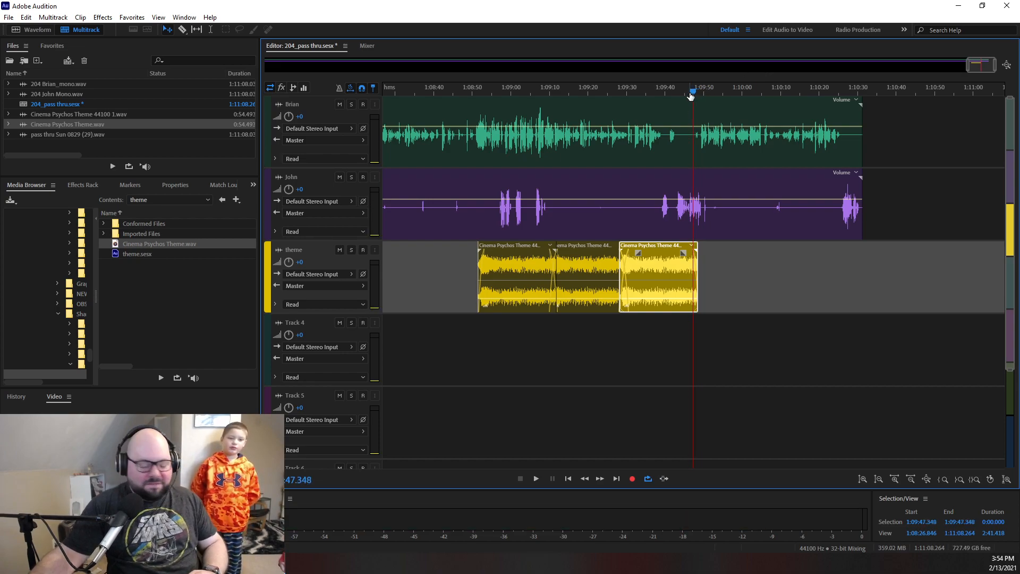
key("ctrl+v")
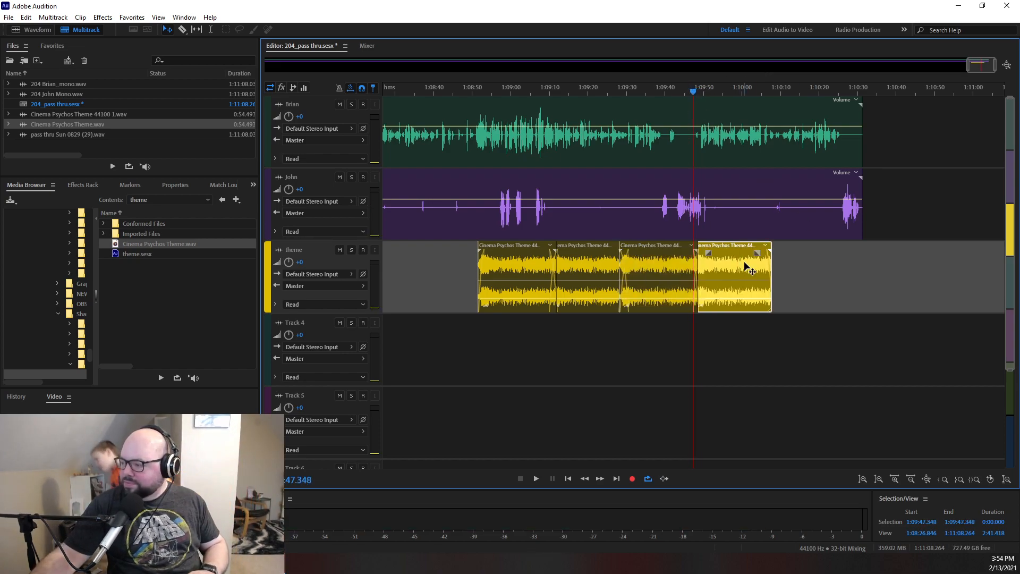
left_click_drag(740, 261, 739, 262)
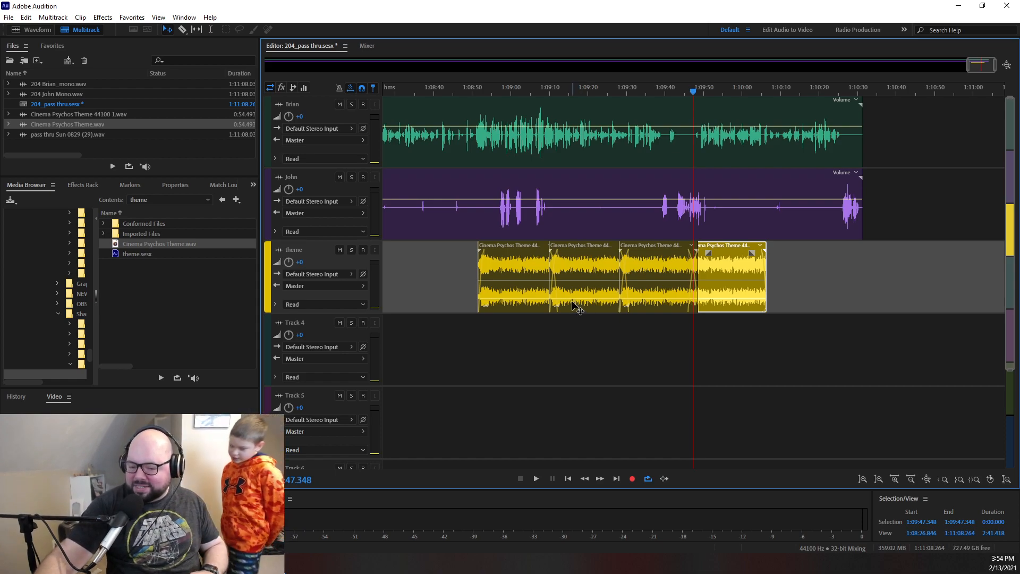
- Listen through the newest loop section and paste another theme copy at about 1:10:04
key("space")
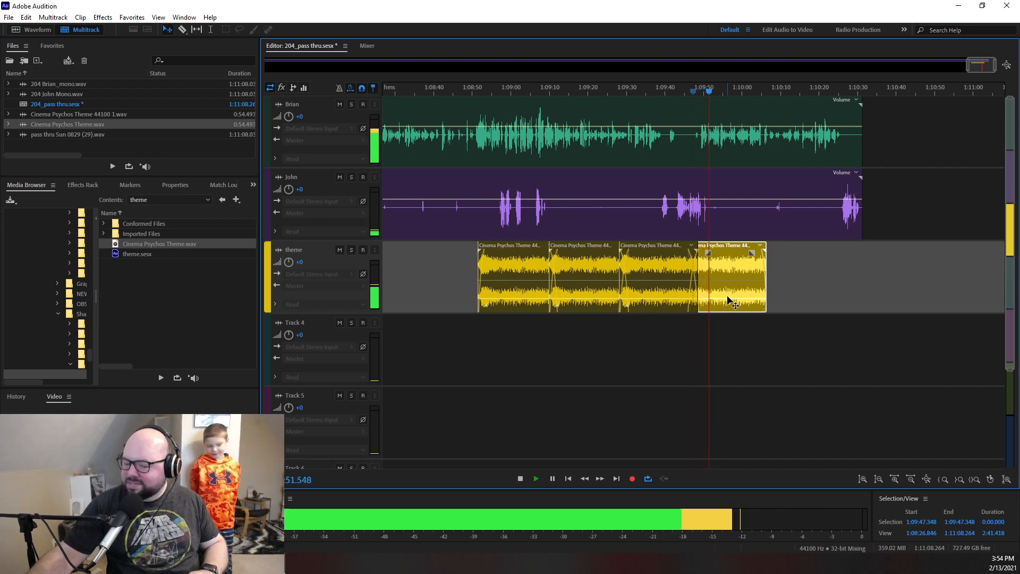
key("space")
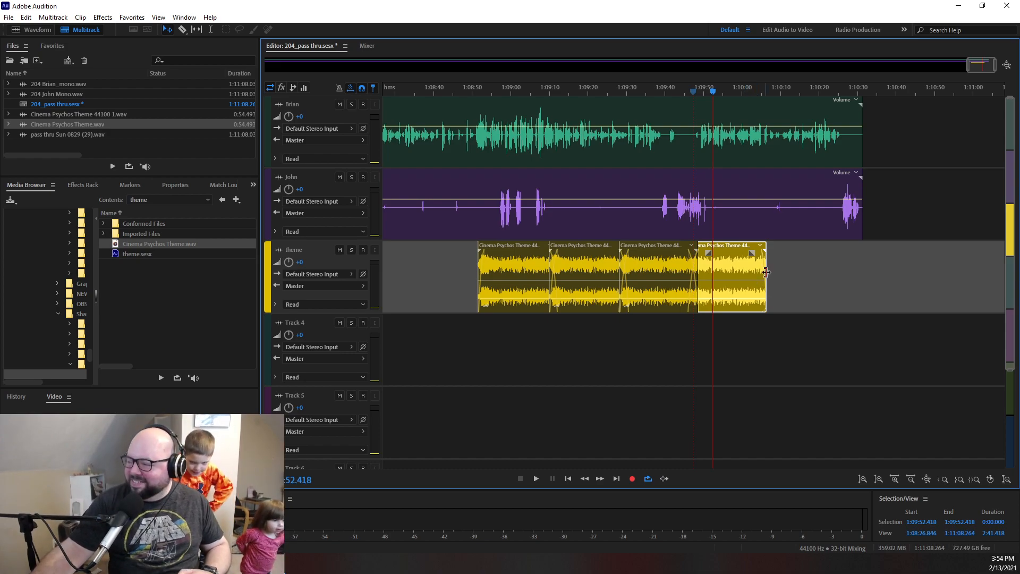
key("space")
left_click_drag(726, 91, 761, 91)
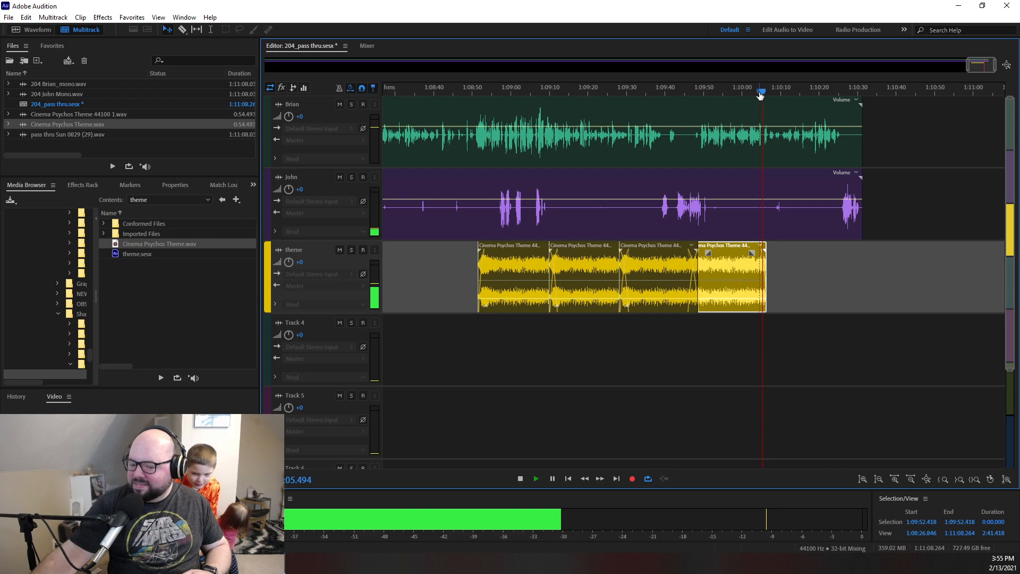
key("space")
left_click(752, 91)
key("space")
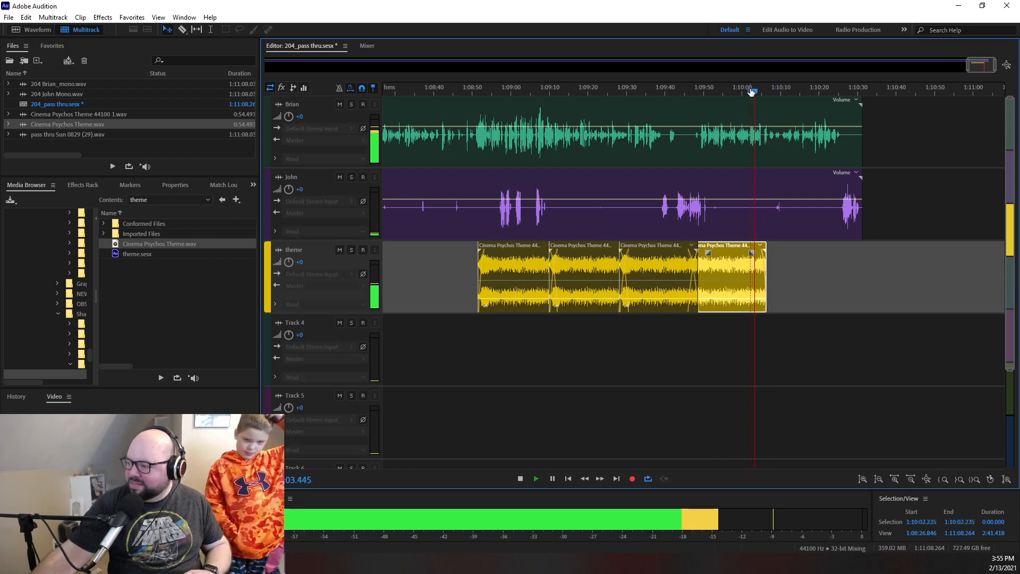
key("space")
key("ctrl+v")
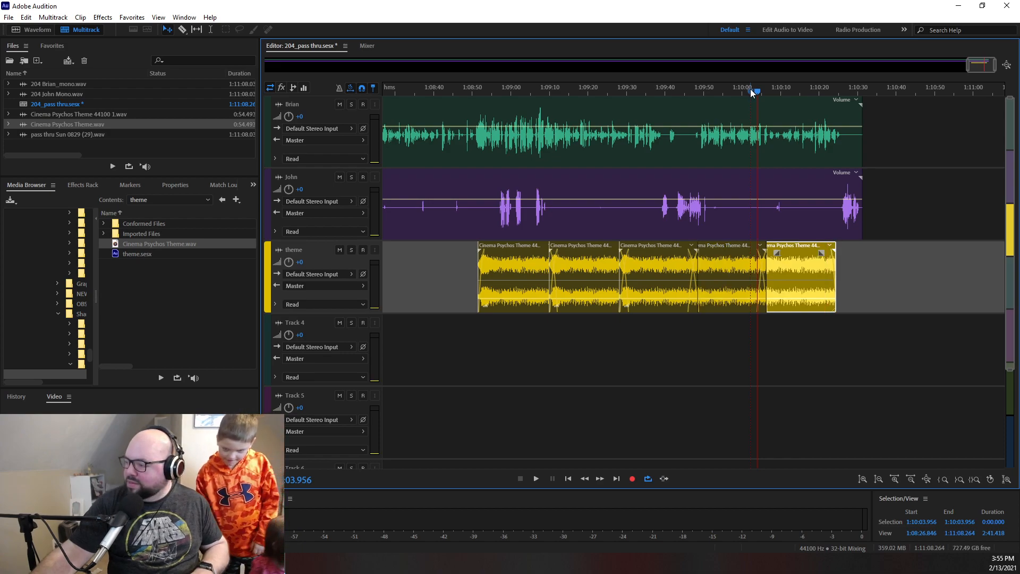
- Audition the mix from about 1:10:17 and paste a final theme copy at about 1:10:23
key("space")
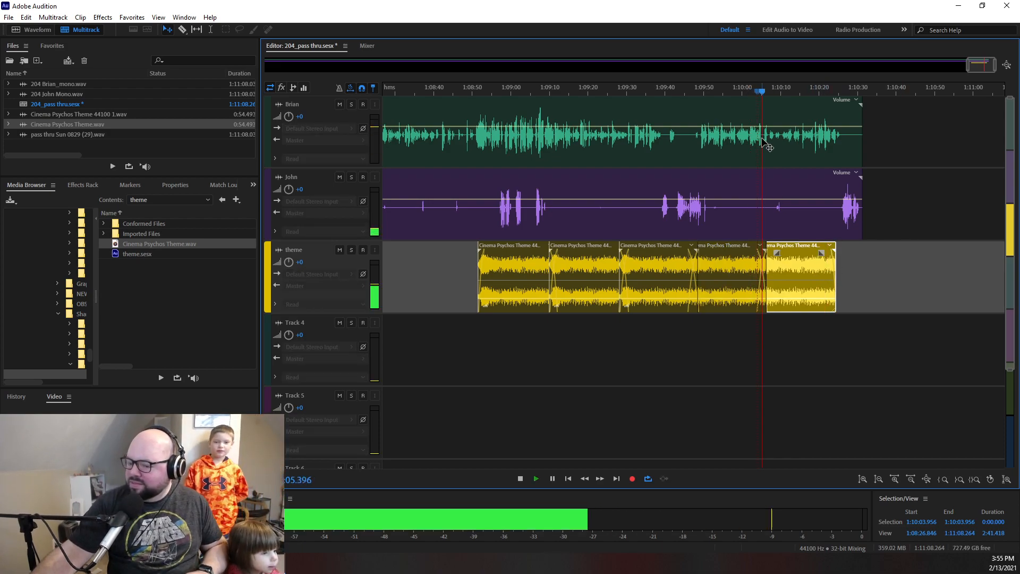
left_click(791, 93)
left_click(805, 91)
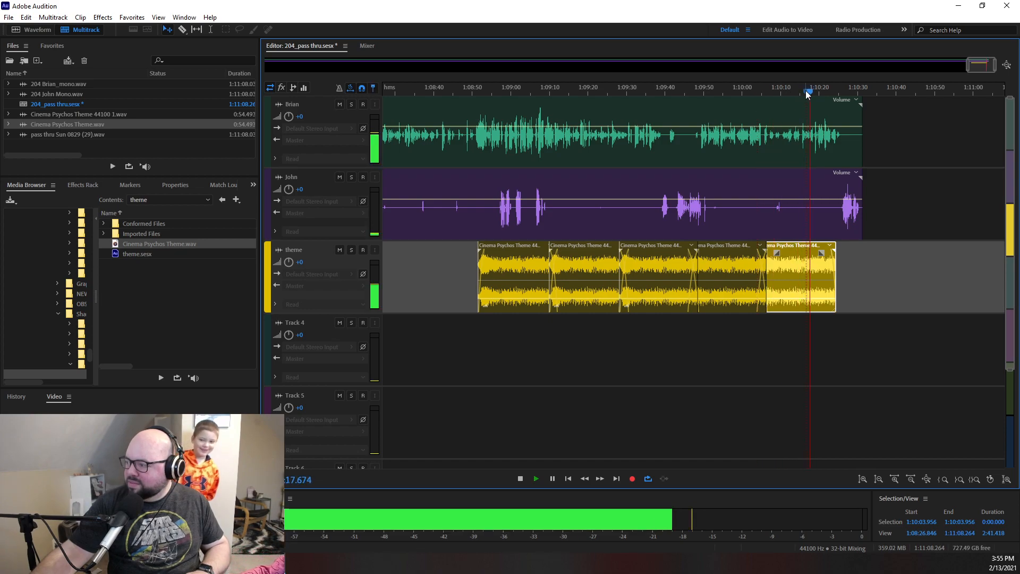
key("space")
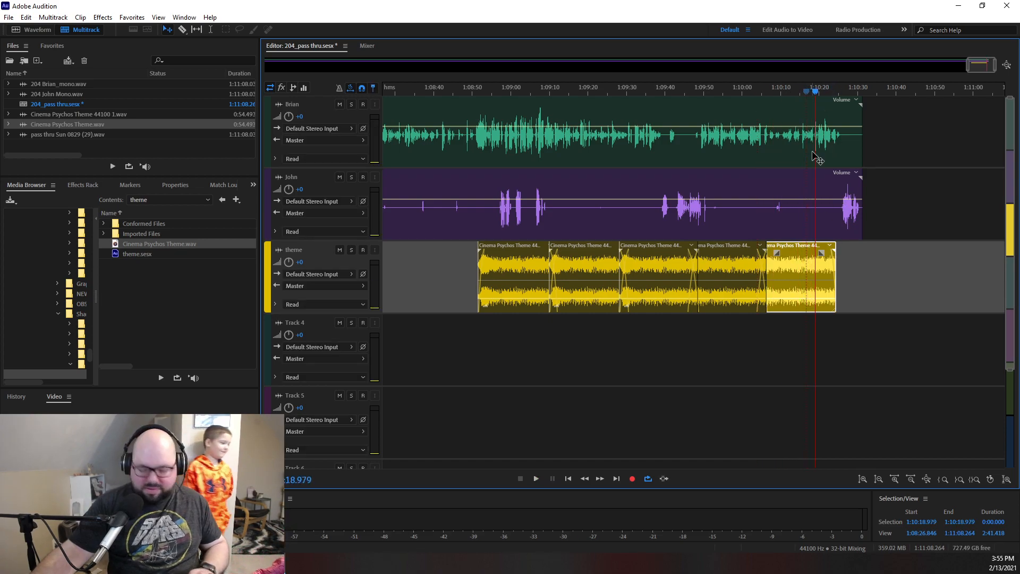
key("space")
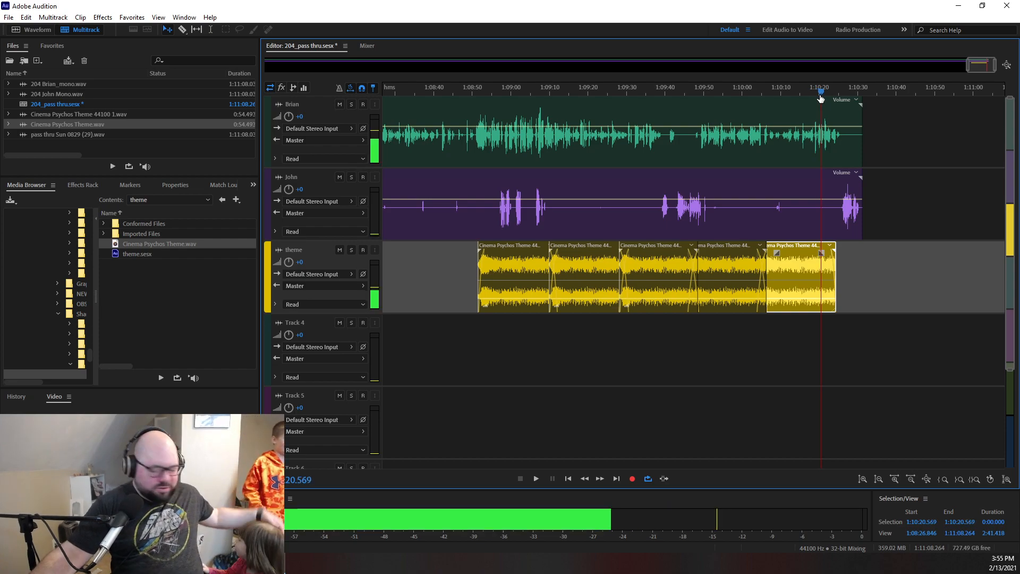
left_click(831, 104)
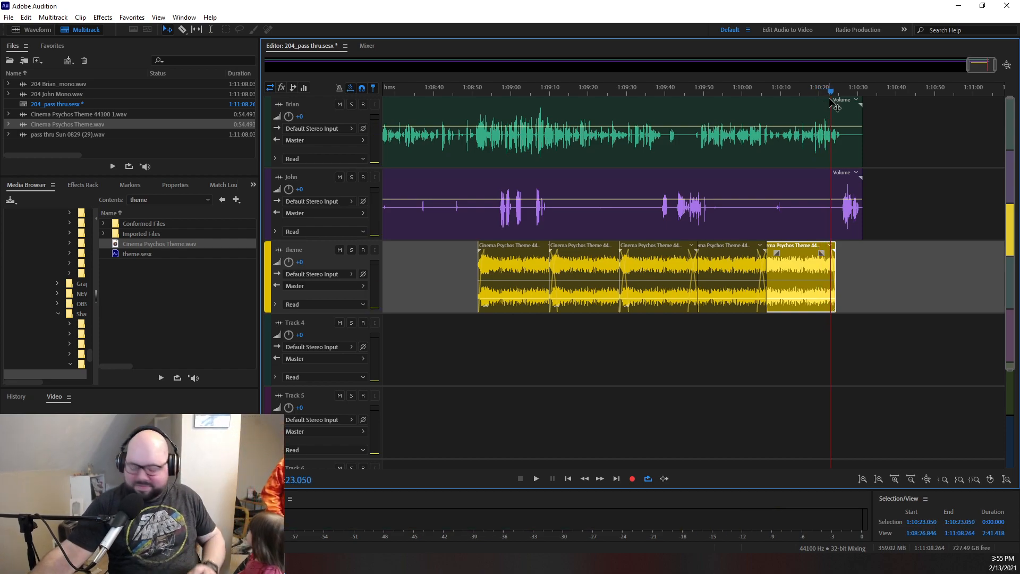
key("ctrl+v")
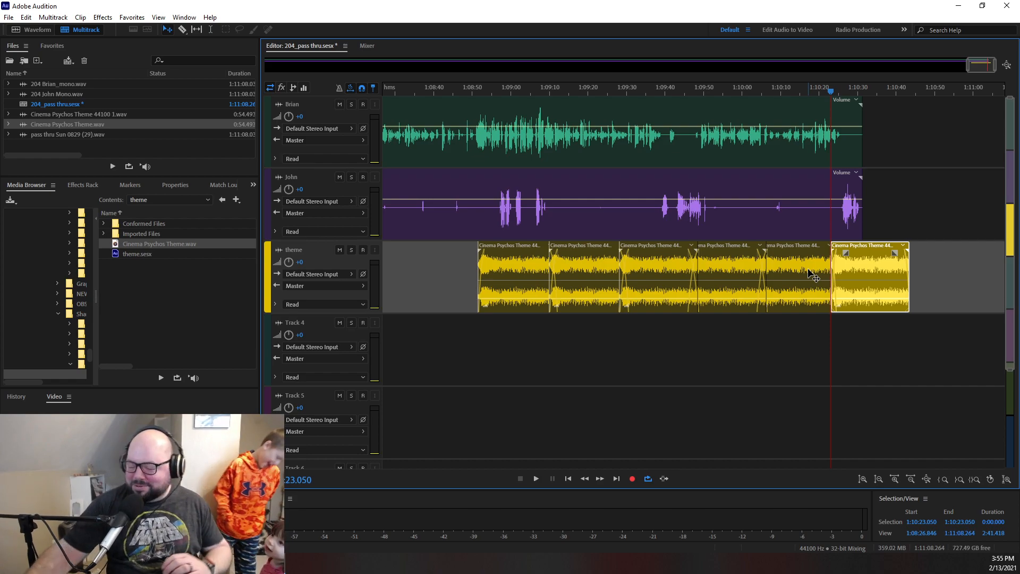
- Extend the last theme copy to the music's ending, shorten its start and move it to about 1:10:22
left_click_drag(832, 267, 928, 266)
left_click(880, 262)
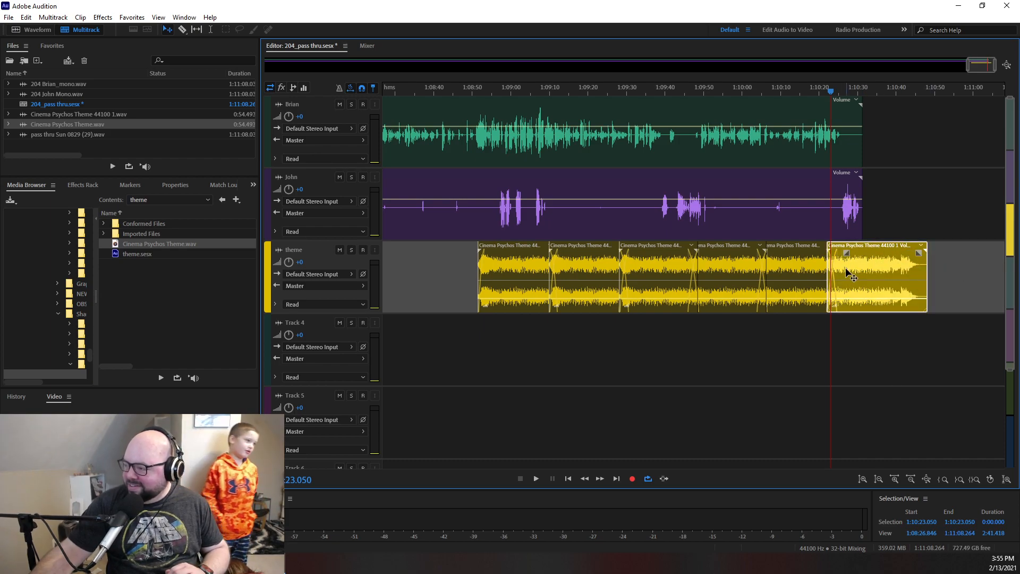
left_click_drag(827, 271, 862, 260)
- Add volume keyframes to the last theme clip so the music rises between about 1:10:30 and 1:10:32, checking by ear
mouse_move(839, 92)
left_mouse_down()
mouse_move(807, 98)
mouse_move(850, 100)
left_mouse_up()
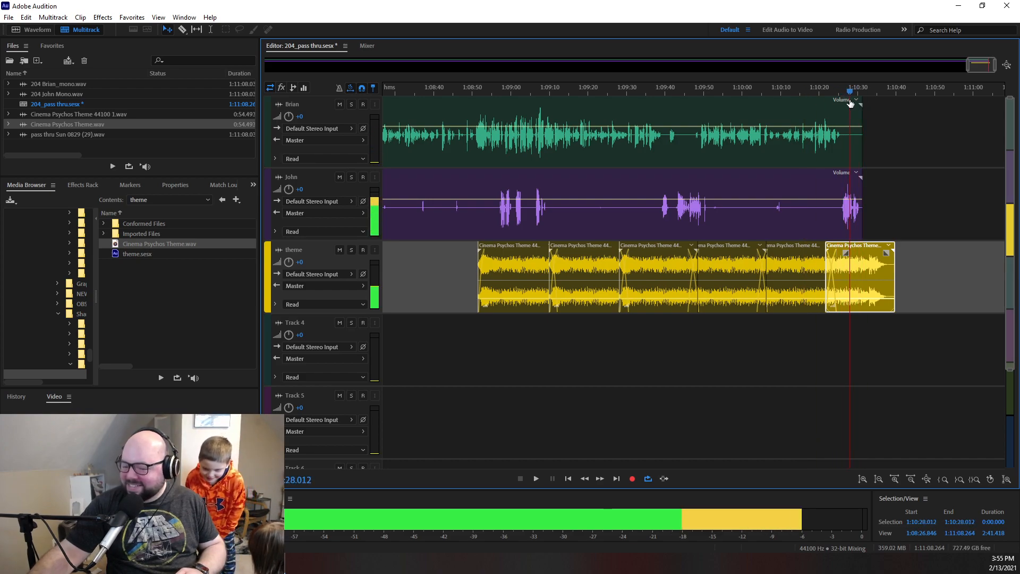
left_click(853, 299)
left_click_drag(862, 301, 862, 272)
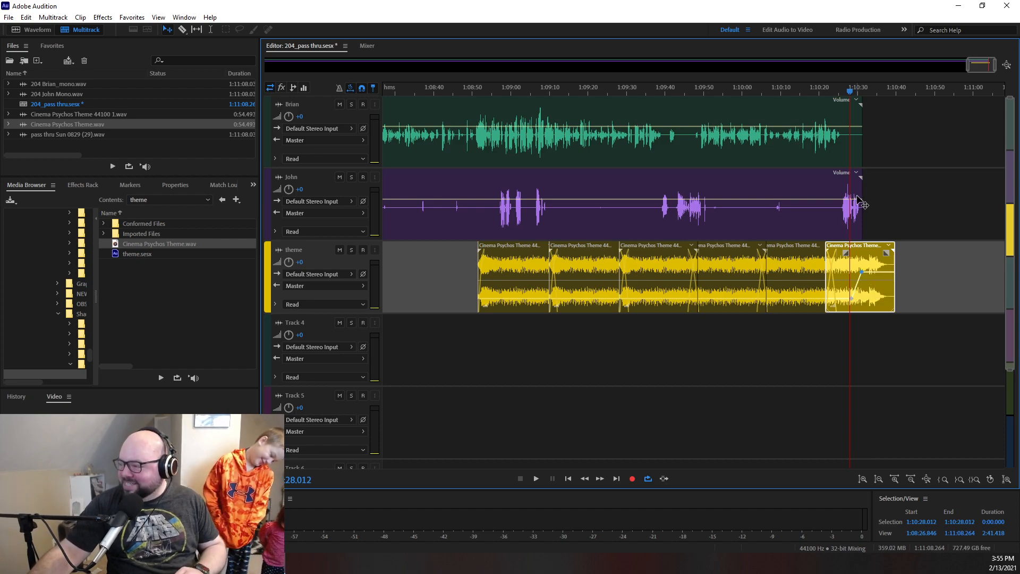
left_click(849, 93)
key("space")
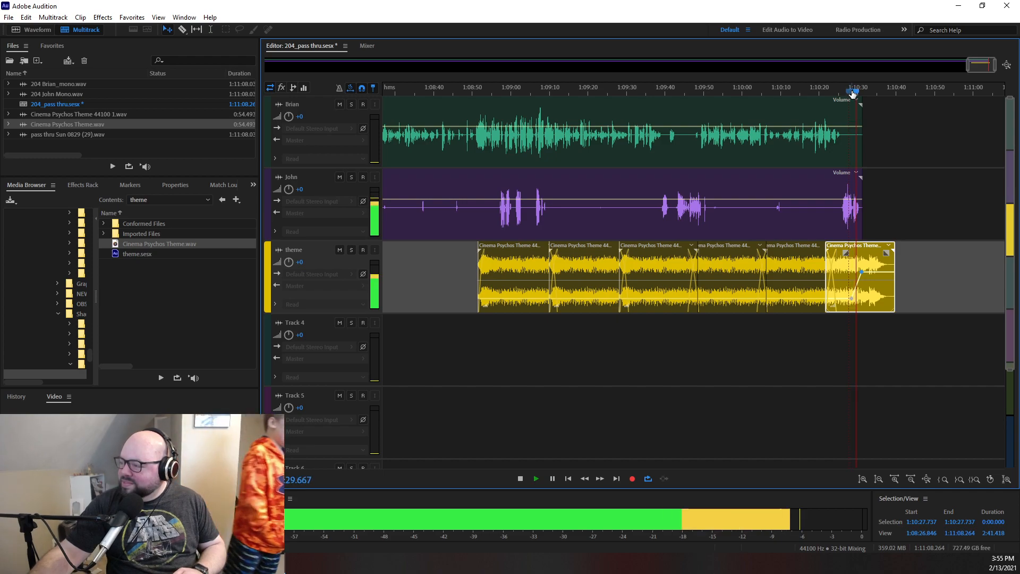
key("space")
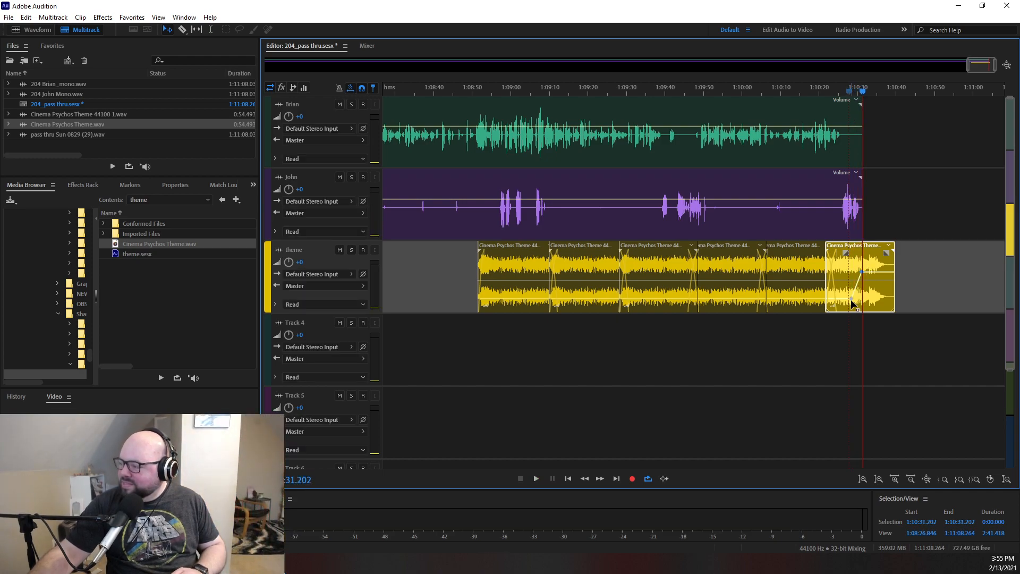
left_click_drag(862, 273, 866, 273)
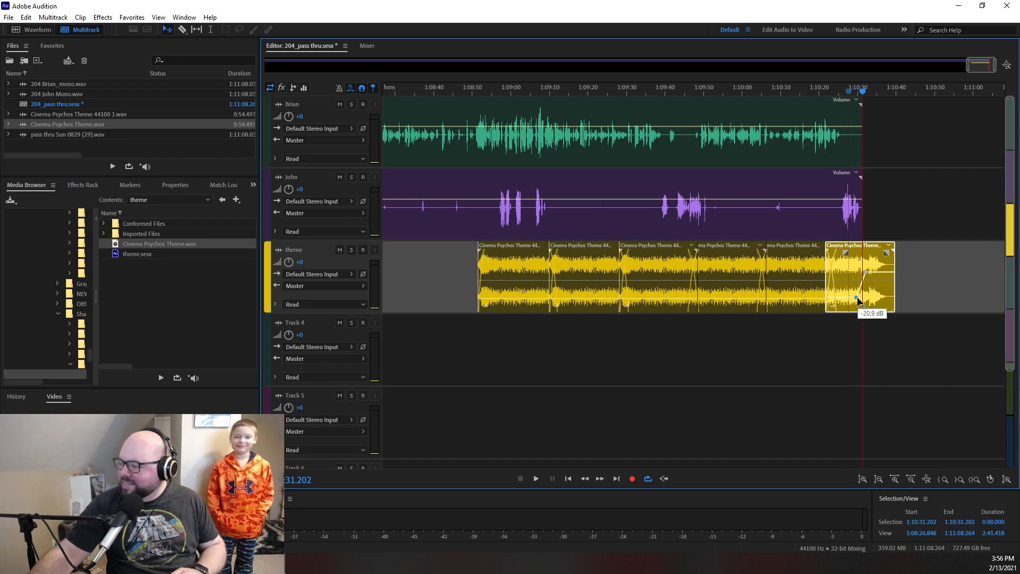
- Apply a short fade-out to the ends of both voice clips and play the transition briefly
left_click_drag(859, 94, 857, 180)
key("space")
key("space")
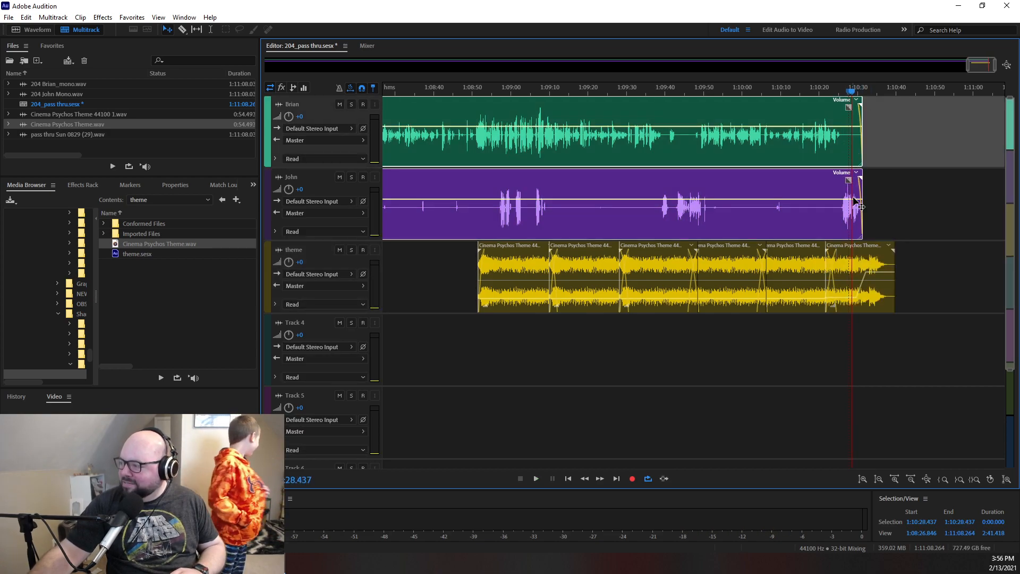
- Listen to the ending from about 1:10:26 and trim the last theme clip's end to about 1:10:36
left_click(844, 93)
key("space")
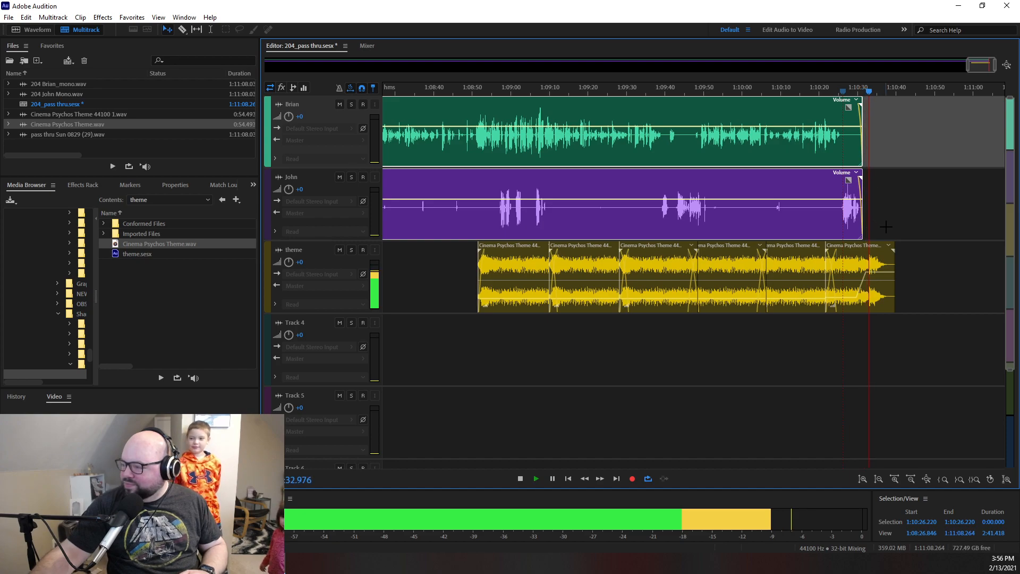
key("space")
left_click_drag(895, 272, 882, 272)
- Place "epicast slam delay official.wav" from the Shared Media folder on the theme track right after the music ends
left_click(166, 201)
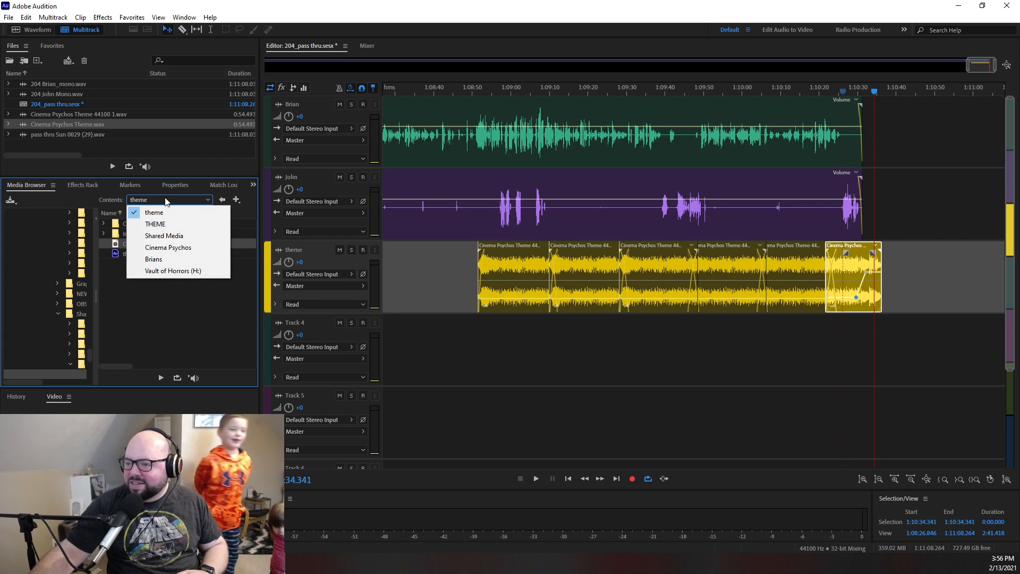
left_click(163, 237)
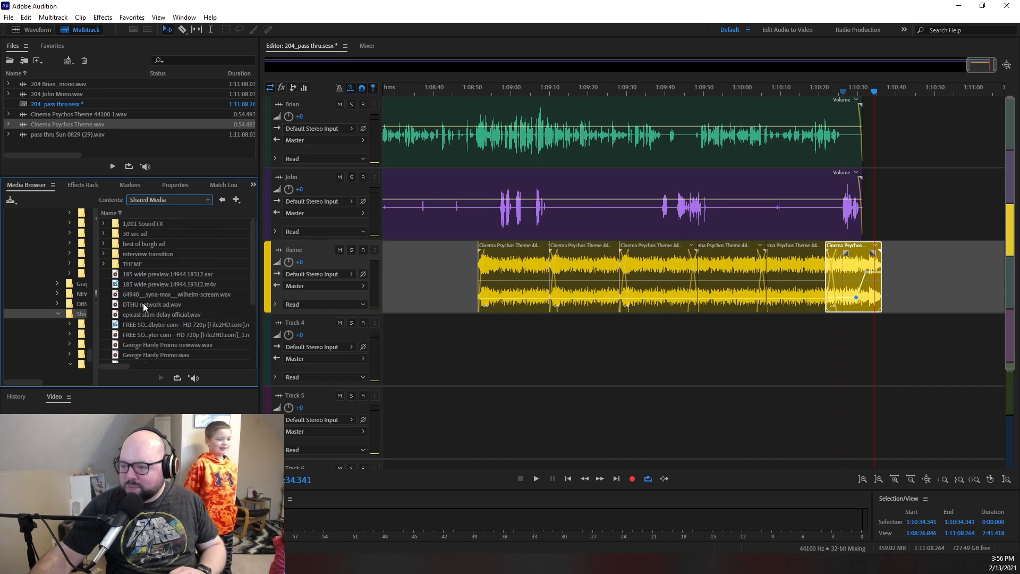
left_click(132, 315)
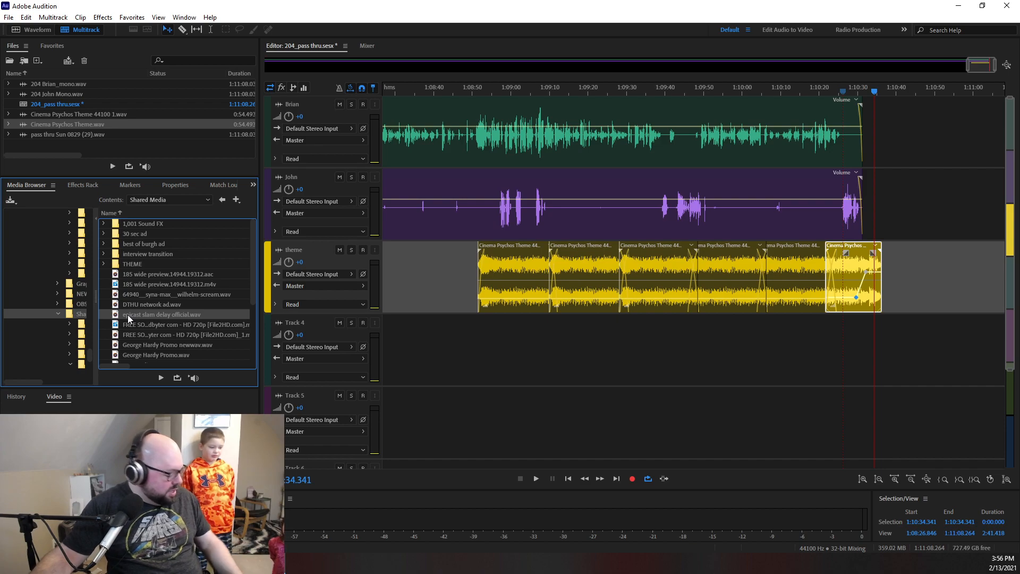
left_click_drag(132, 315, 884, 284)
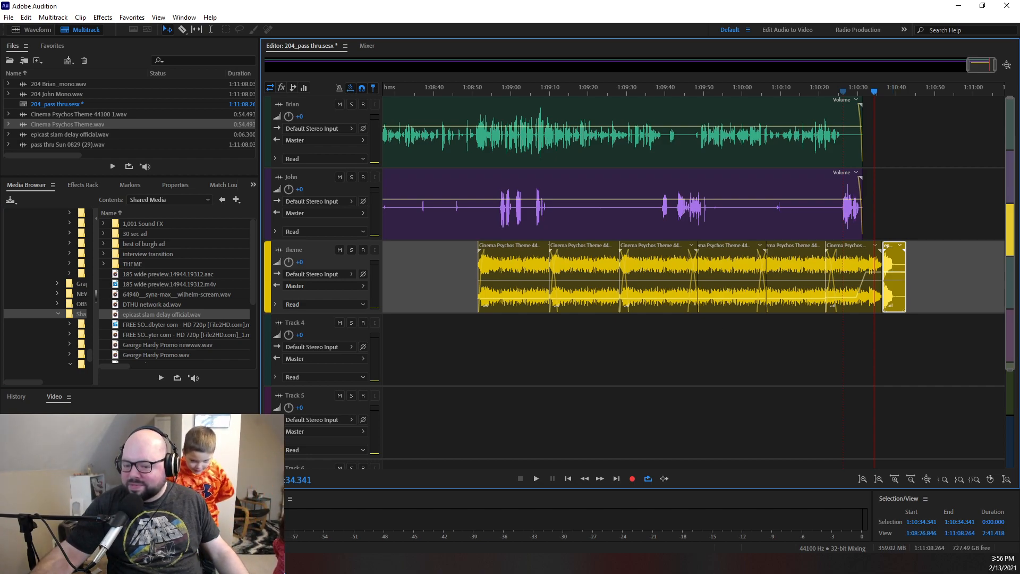
- Move the closing slam clip slightly earlier to meet the theme's end, lower its volume to about -2.6 dB, and play the join
left_click_drag(903, 267, 900, 268)
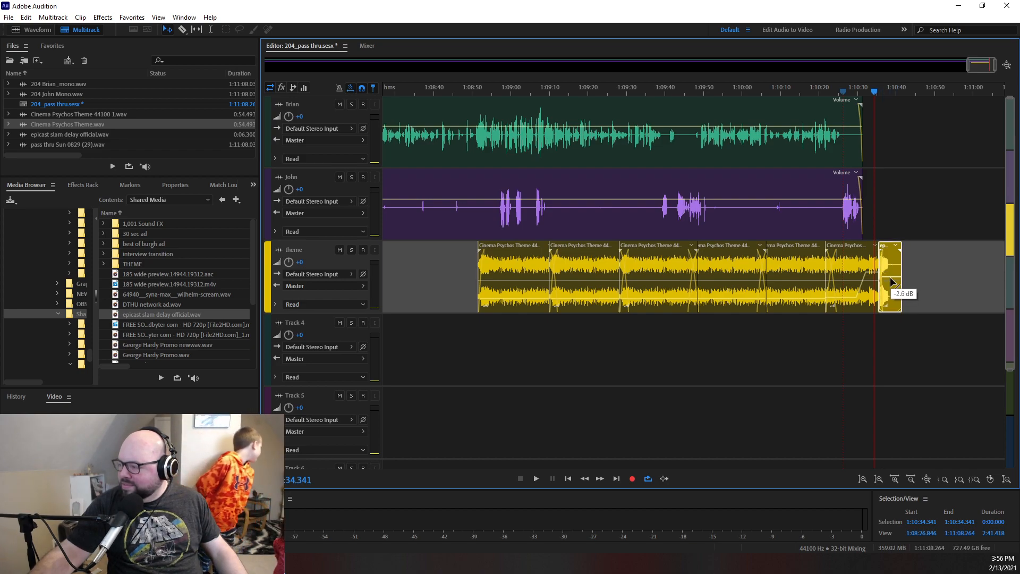
left_click(872, 95)
key("space")
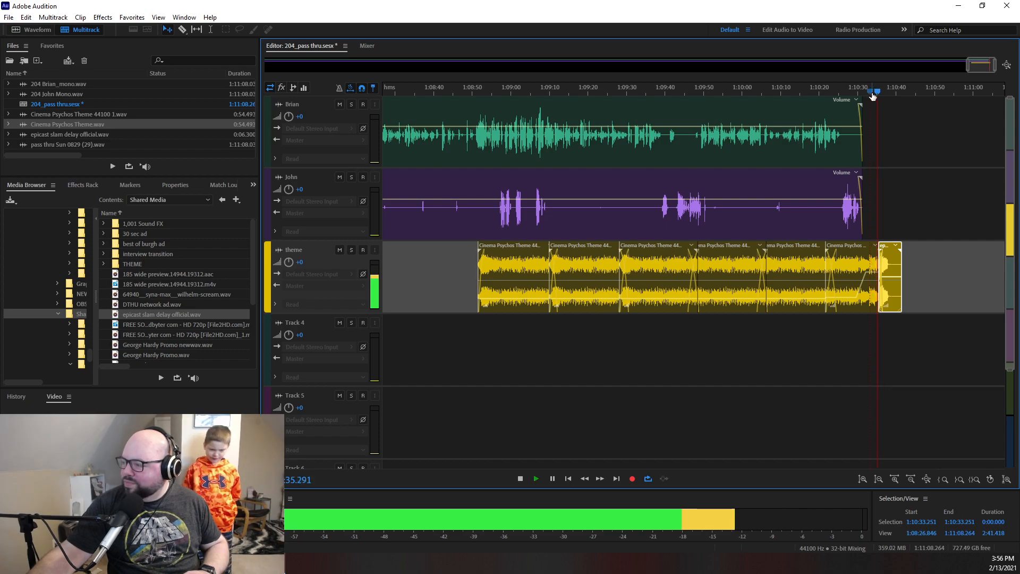
key("space")
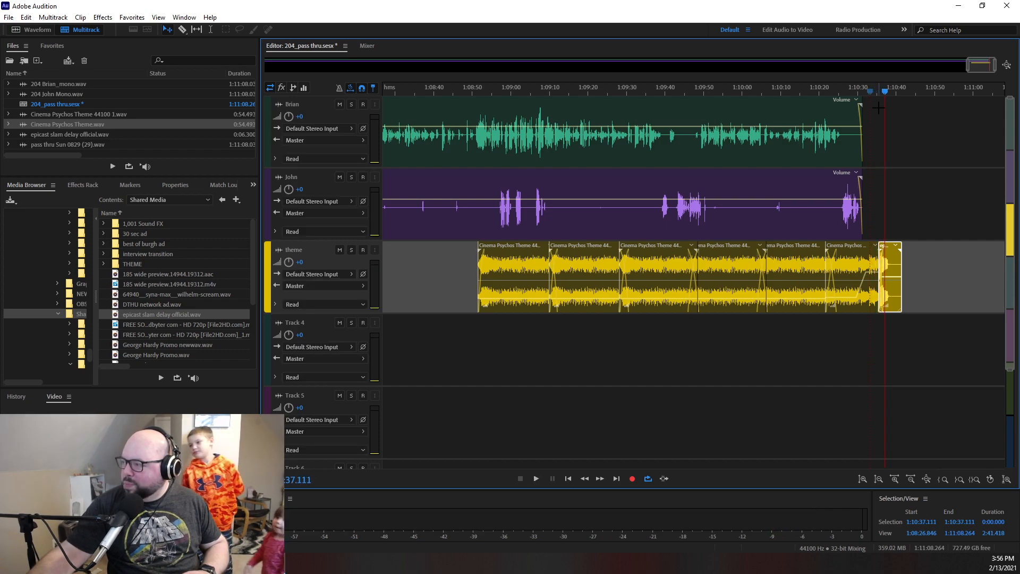
- Shift all clips together later on the timeline so the voice clips start at about 3:25, leaving room for an intro
left_click_drag(969, 66, 169, 153)
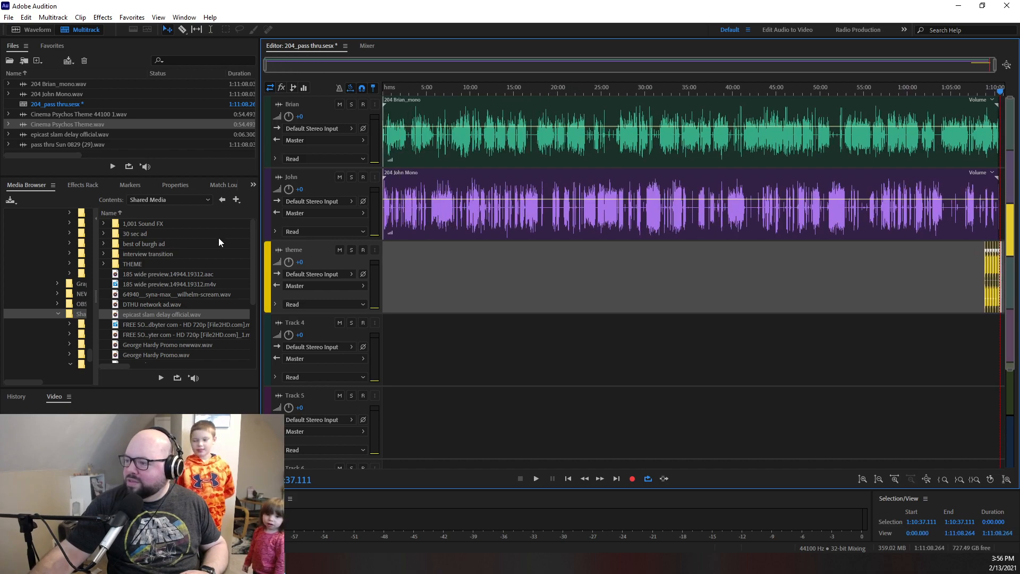
left_click_drag(416, 291, 1007, 125)
left_click_drag(602, 143, 613, 141)
left_click_drag(435, 87, 322, 117)
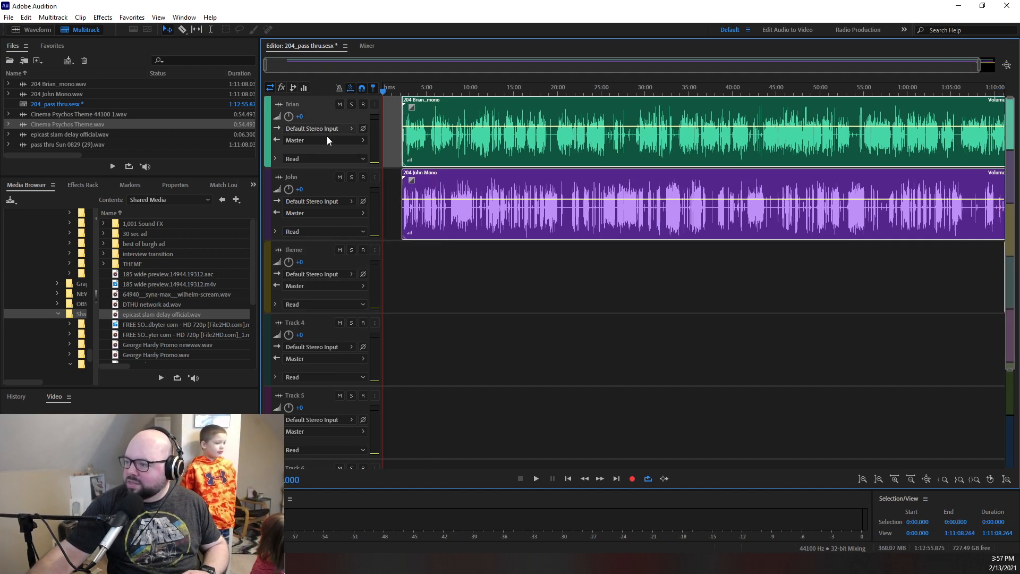
left_click_drag(983, 68, 360, 119)
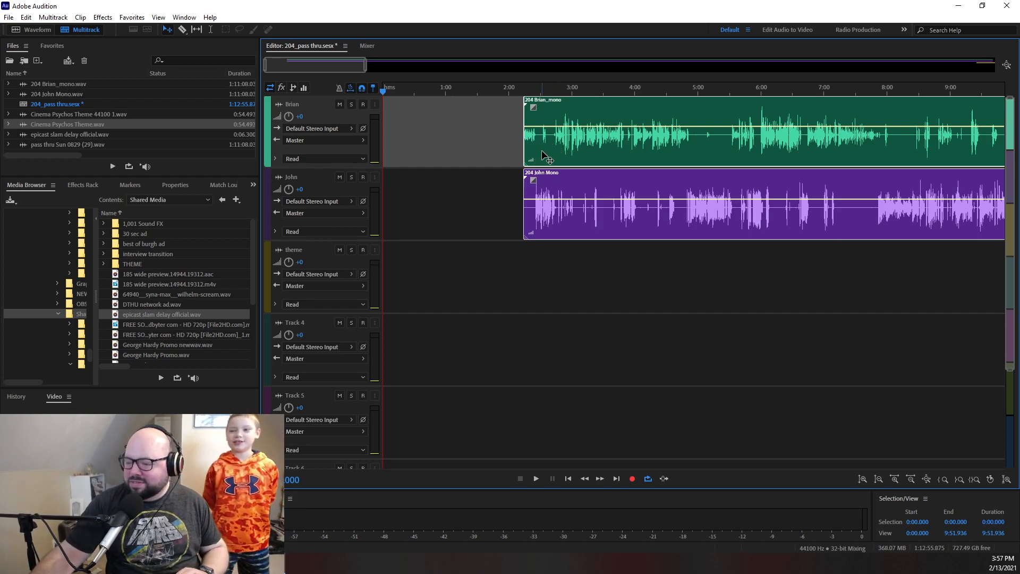
left_click_drag(548, 148, 628, 154)
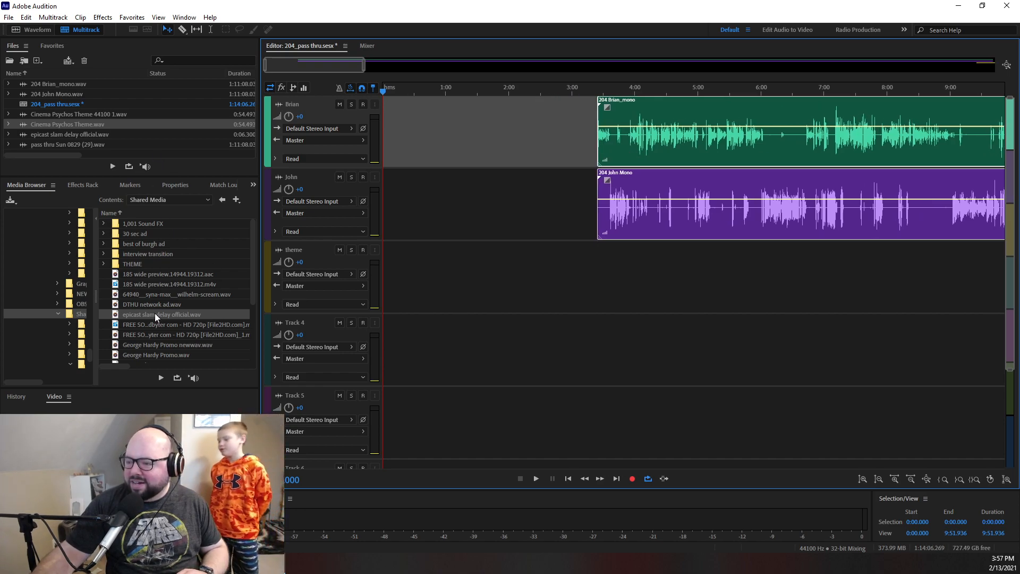
- Find "social bump no music.wav" in the Shared Media folder and place it at the start of the first voice track
scroll(135, 291, "down", 3)
scroll(152, 320, "up", 3)
scroll(152, 320, "down", 3)
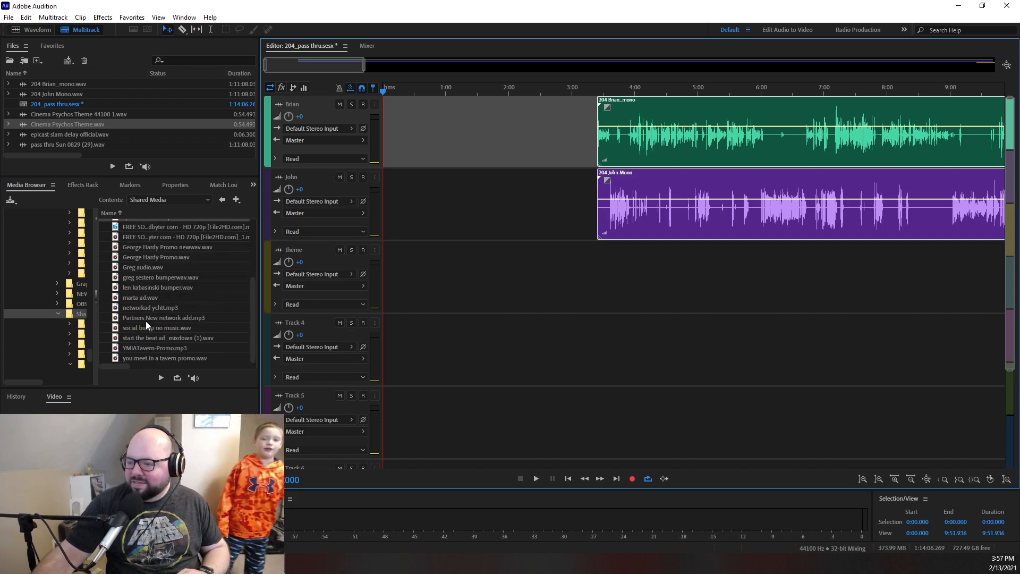
scroll(152, 316, "up", 4)
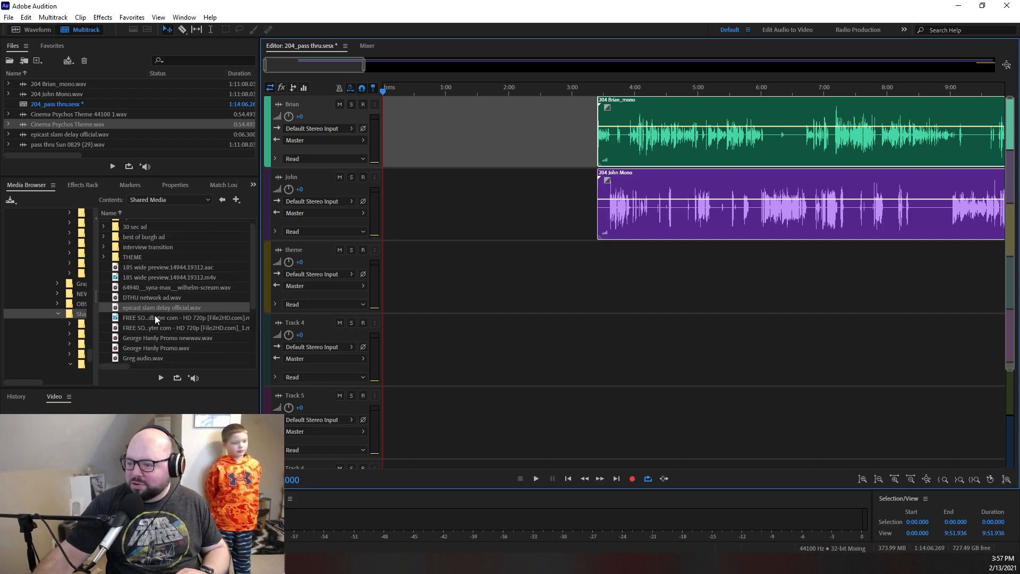
scroll(151, 311, "down", 3)
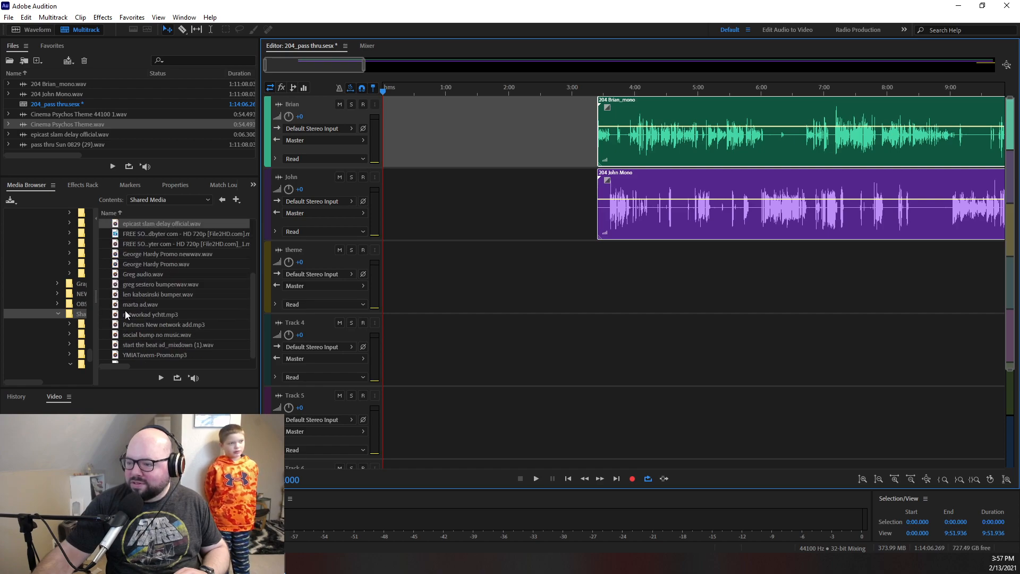
scroll(125, 270, "up", 2)
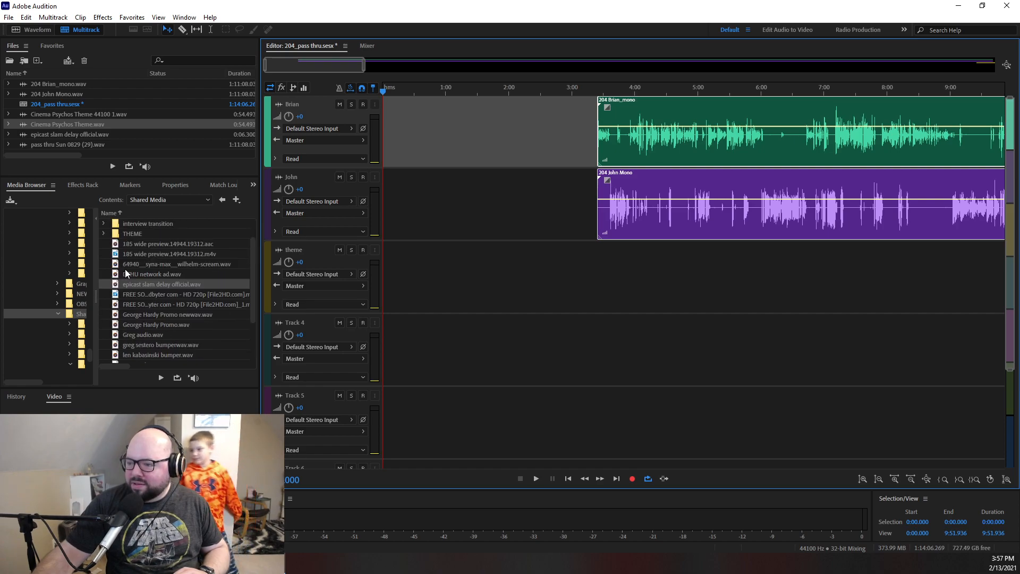
scroll(125, 270, "down", 2)
left_click_drag(137, 335, 387, 136)
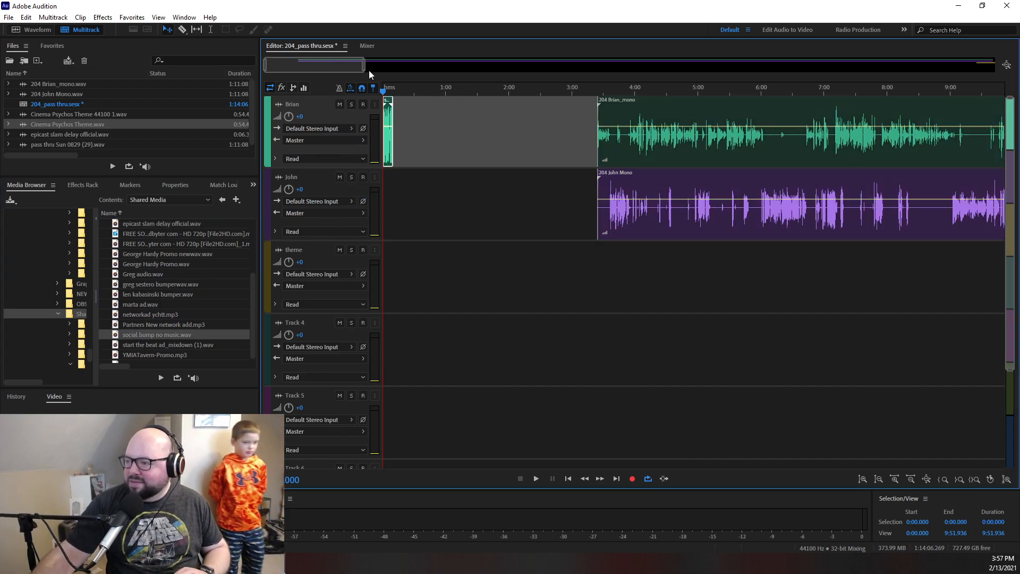
- Lower the social bump clip's volume slightly, play it through, and add a short fade-out at its end
left_click_drag(365, 65, 296, 66)
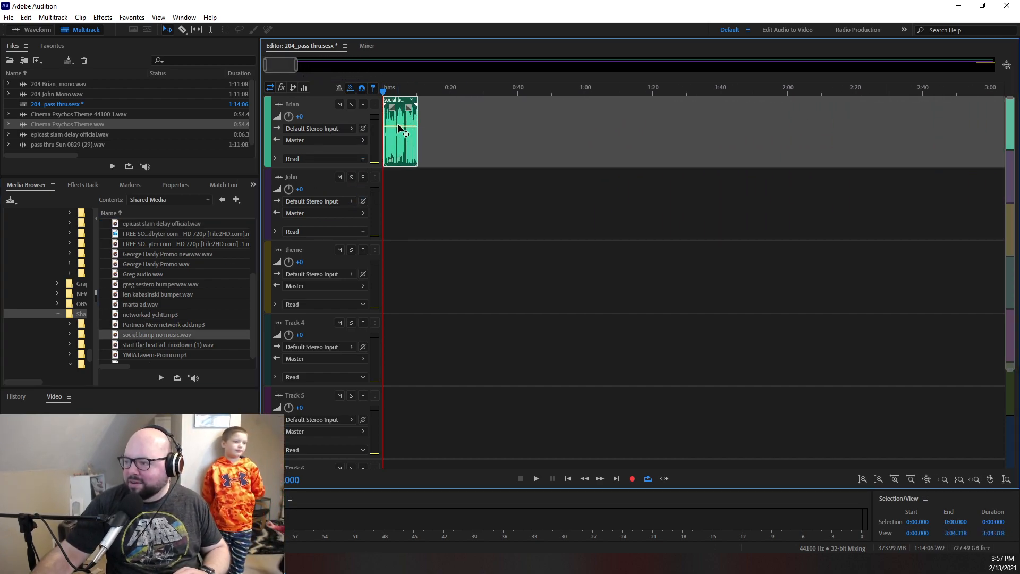
left_click_drag(397, 129, 398, 132)
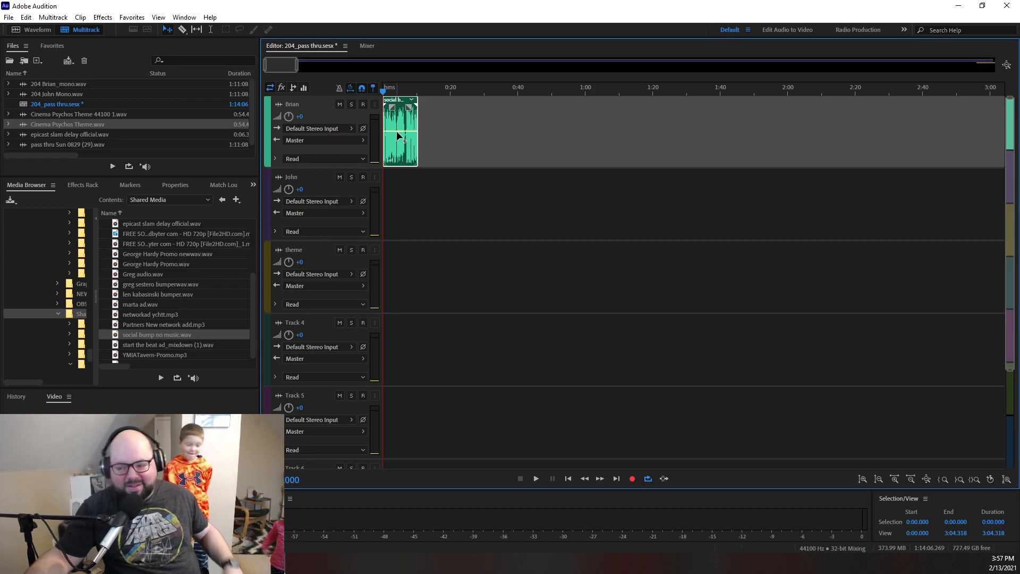
left_click_drag(296, 66, 269, 67)
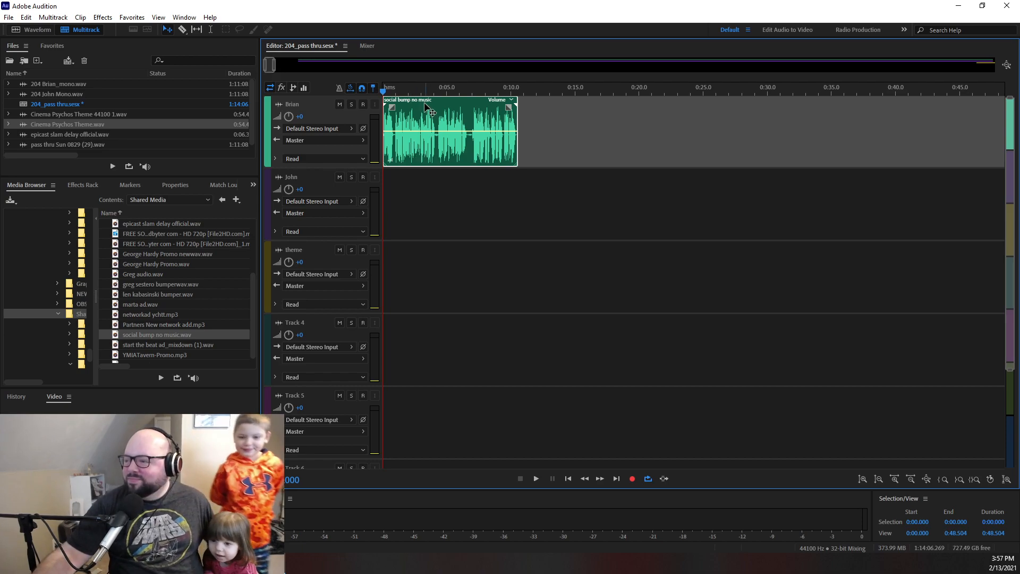
left_click_drag(383, 91, 353, 91)
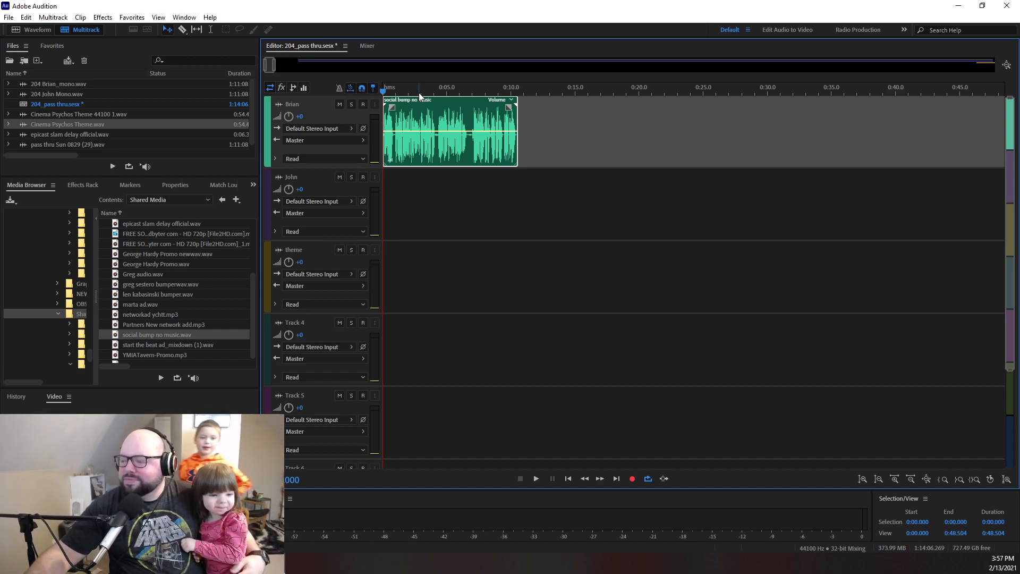
key("space")
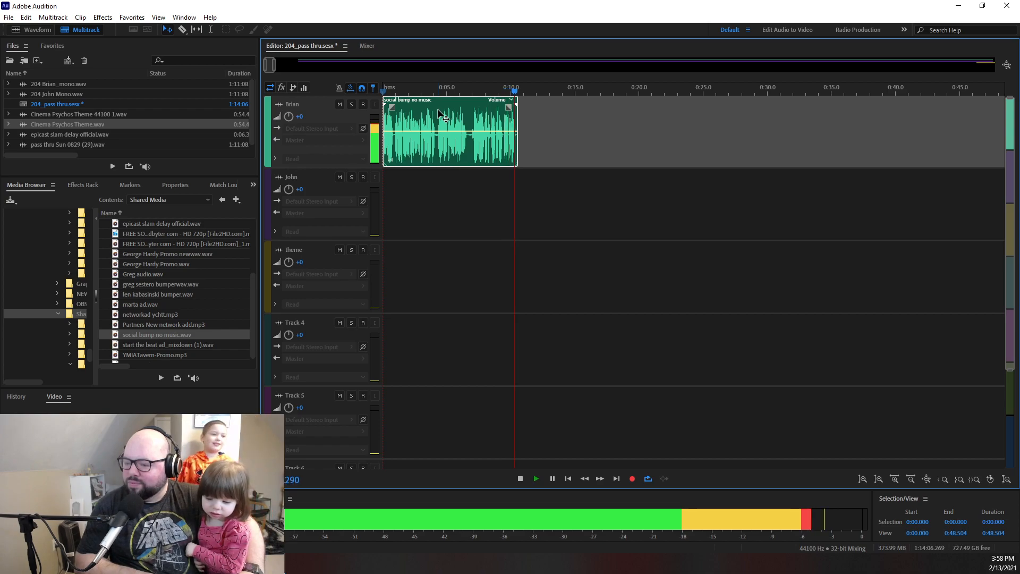
key("space")
left_click_drag(512, 108, 465, 137)
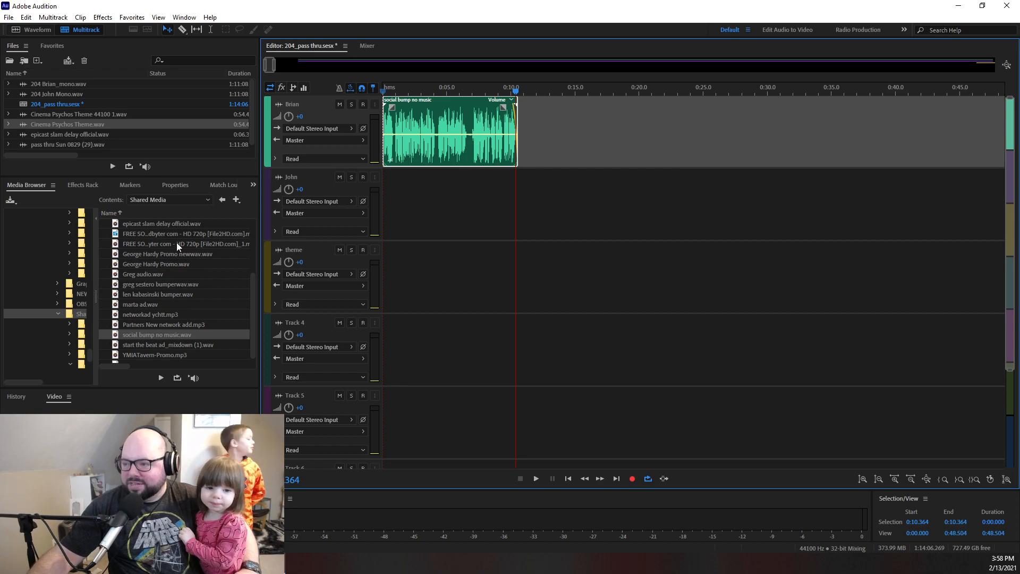
- Place "Cinema Psychos Theme 44100 1.wav" at 0:00 on the theme track and trim its end to match the social bump clip
scroll(134, 272, "up", 3)
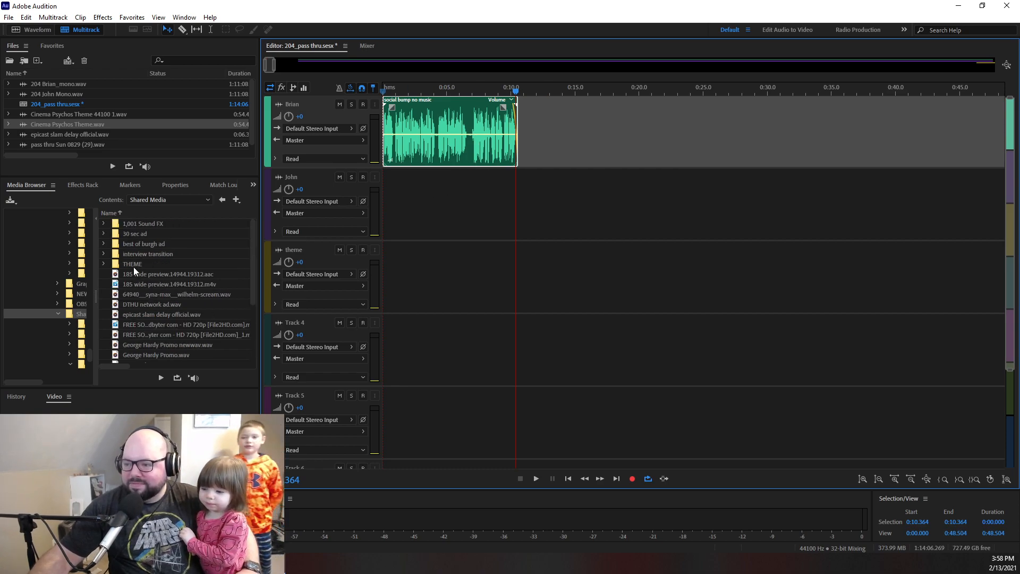
left_click(69, 115)
left_click_drag(59, 113, 298, 288)
left_click_drag(390, 277, 652, 283)
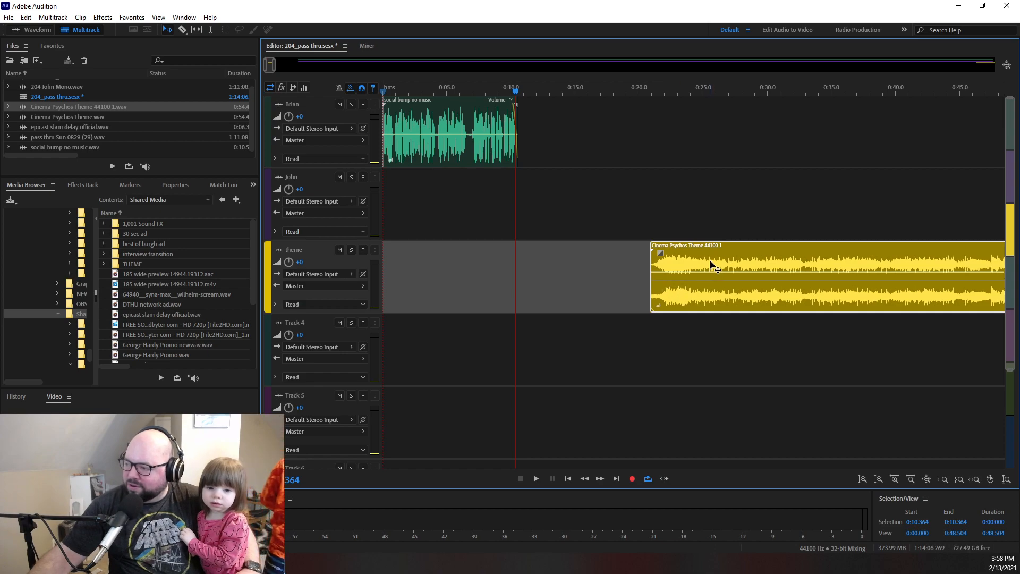
left_click_drag(709, 259, 227, 306)
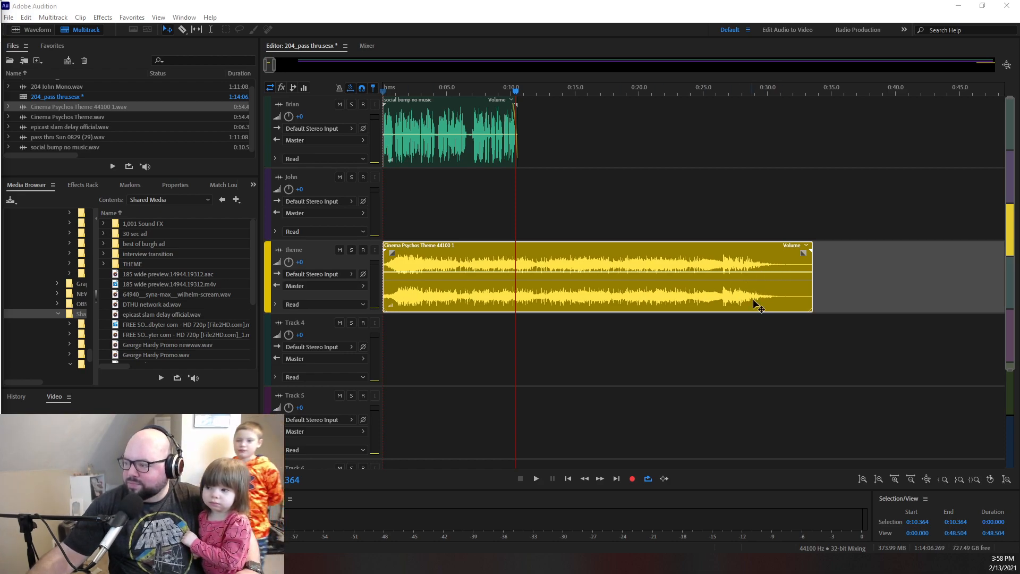
left_click(811, 270)
left_click_drag(811, 270, 519, 257)
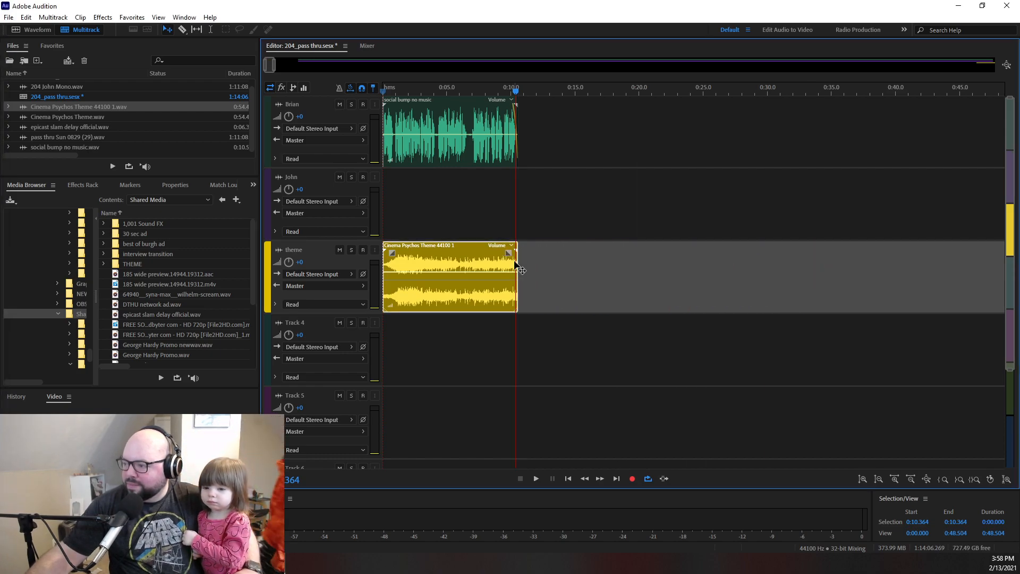
- Add short fades at both ends of the opening theme clip and lower its volume beneath the social bump, checking by ear
left_click_drag(391, 254, 405, 254)
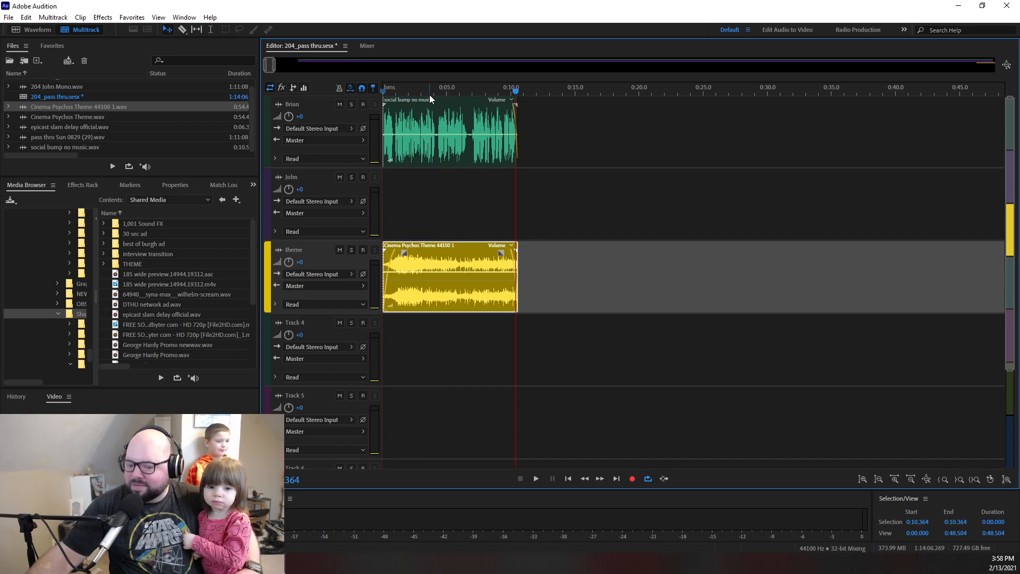
left_click_drag(439, 91, 303, 85)
key("space")
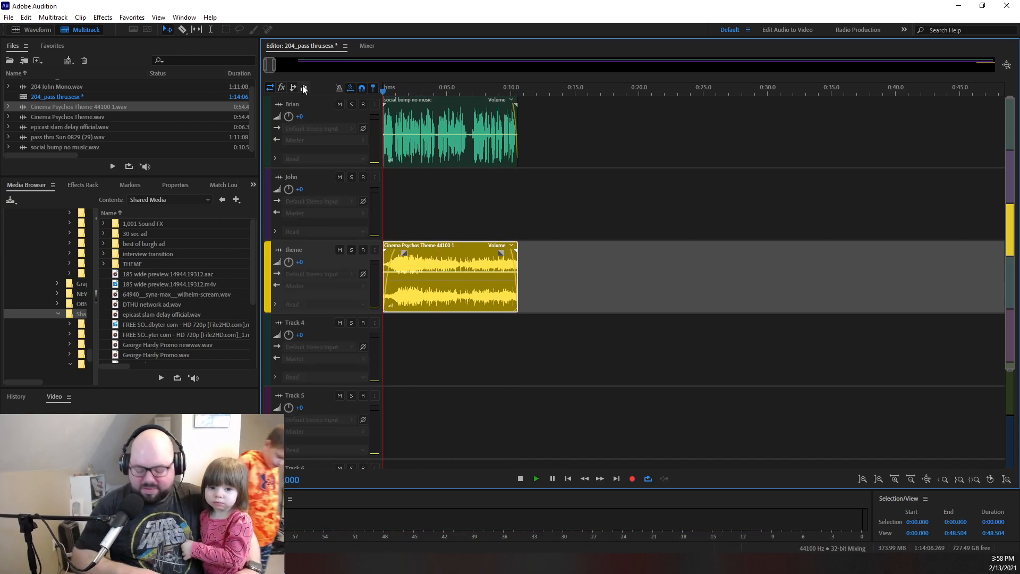
key("space")
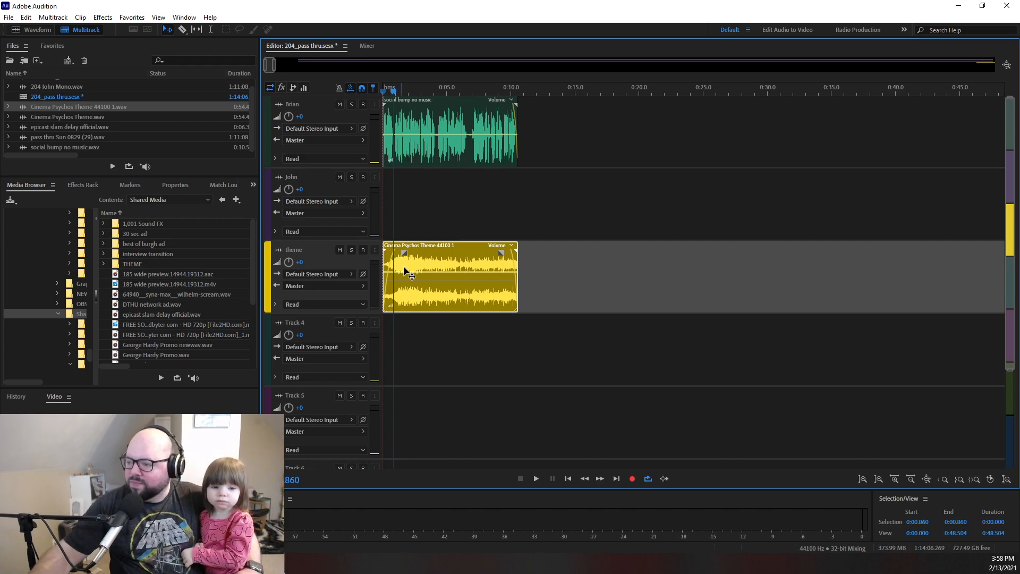
left_click_drag(412, 271, 412, 298)
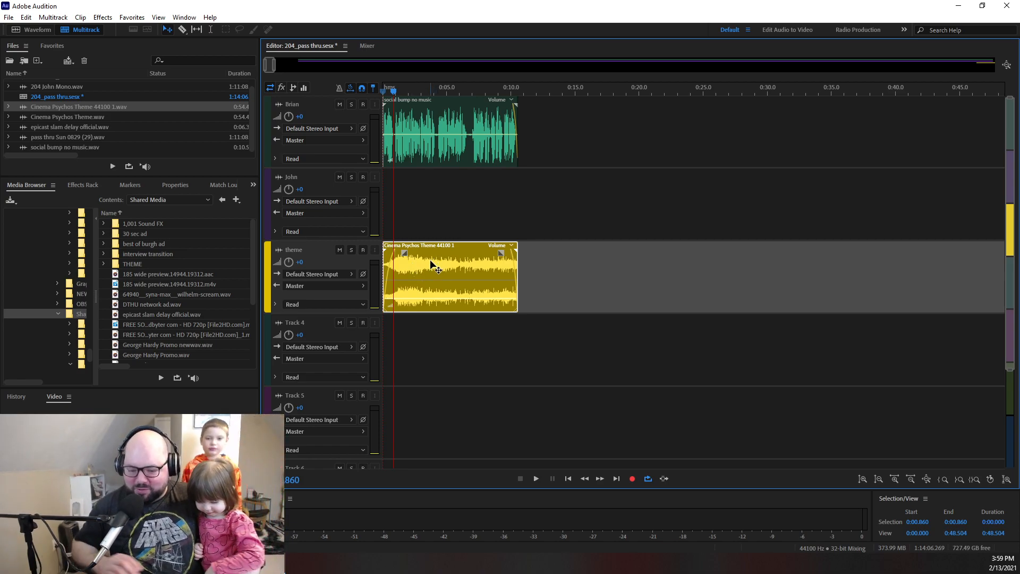
key("space")
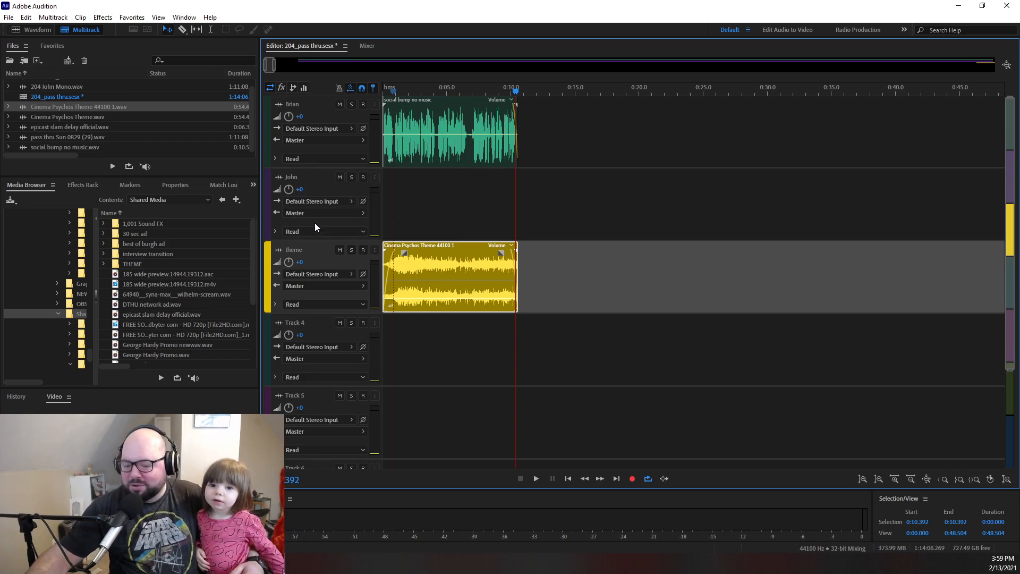
- Play the voices from about 3:31 and set the first voice track's volume to +2 dB and the second's to +1 dB
left_click_drag(514, 94, 519, 94)
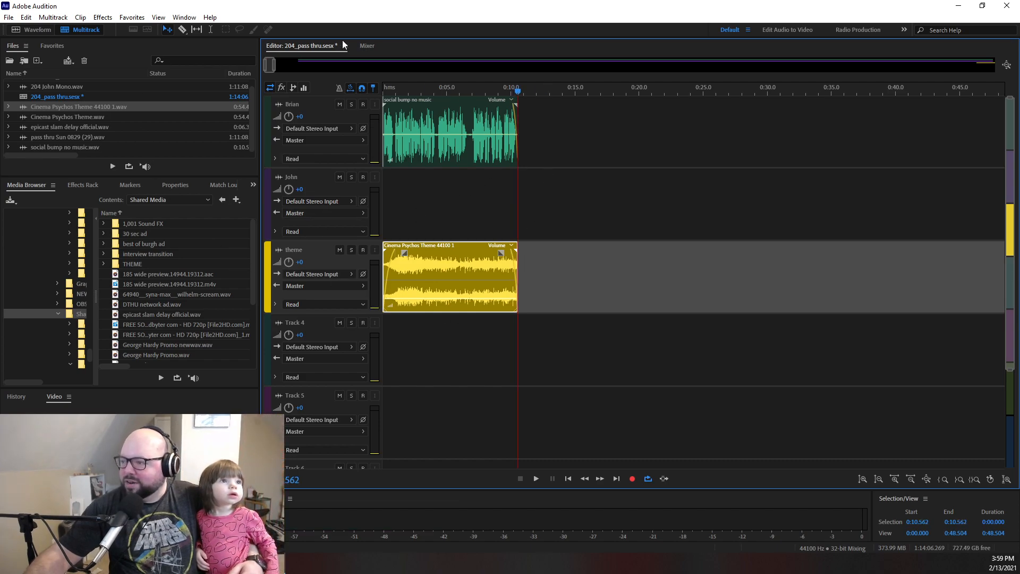
left_click_drag(272, 65, 581, 94)
left_click_drag(473, 91, 451, 95)
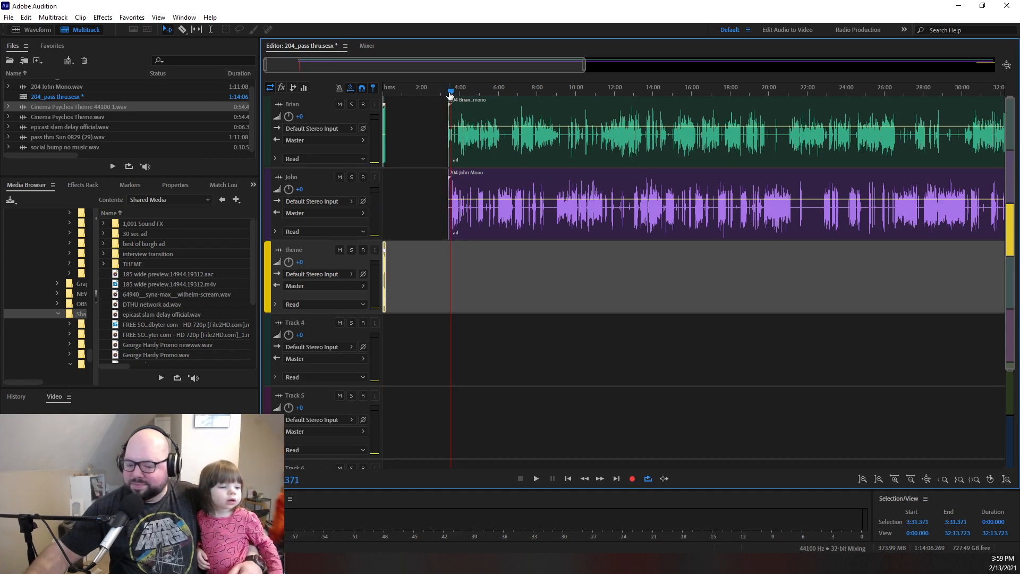
key("space")
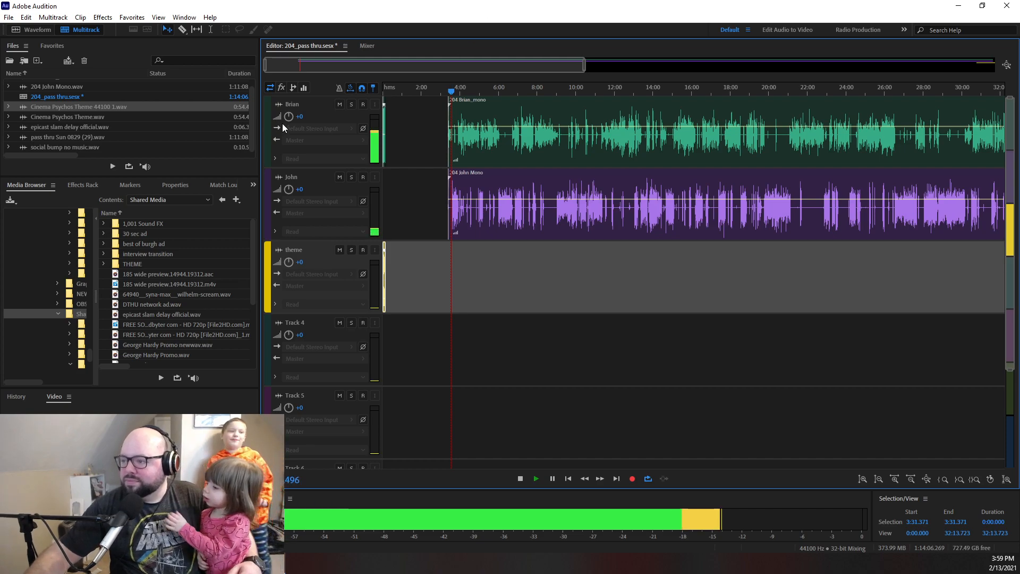
left_click(301, 118)
type("2")
left_click(293, 192)
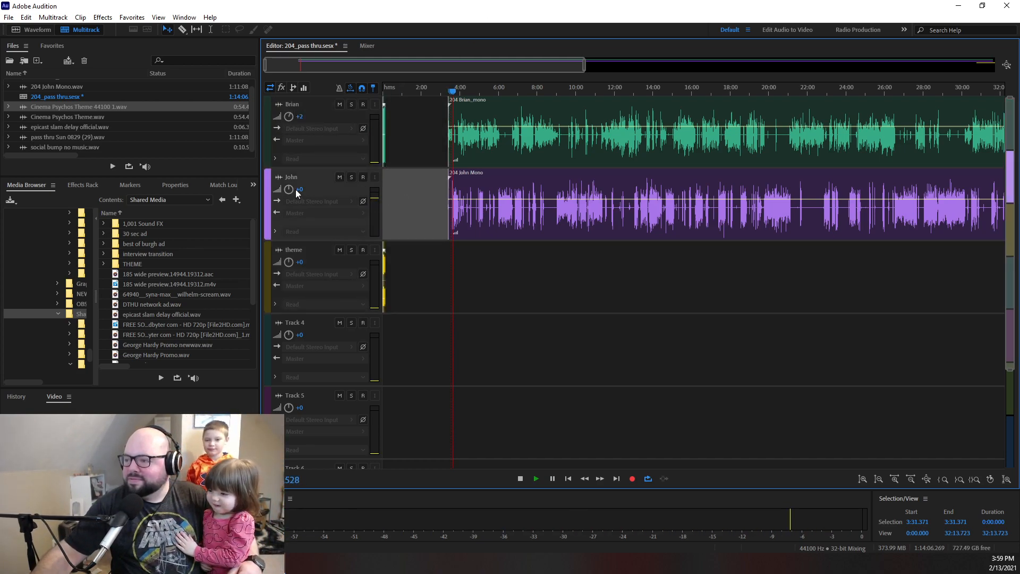
type("1")
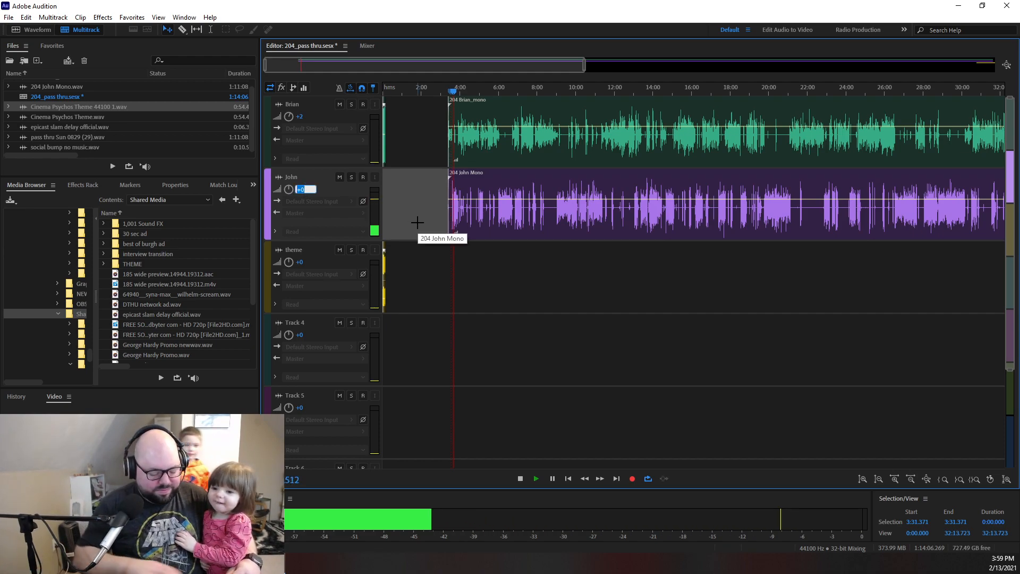
key("Return")
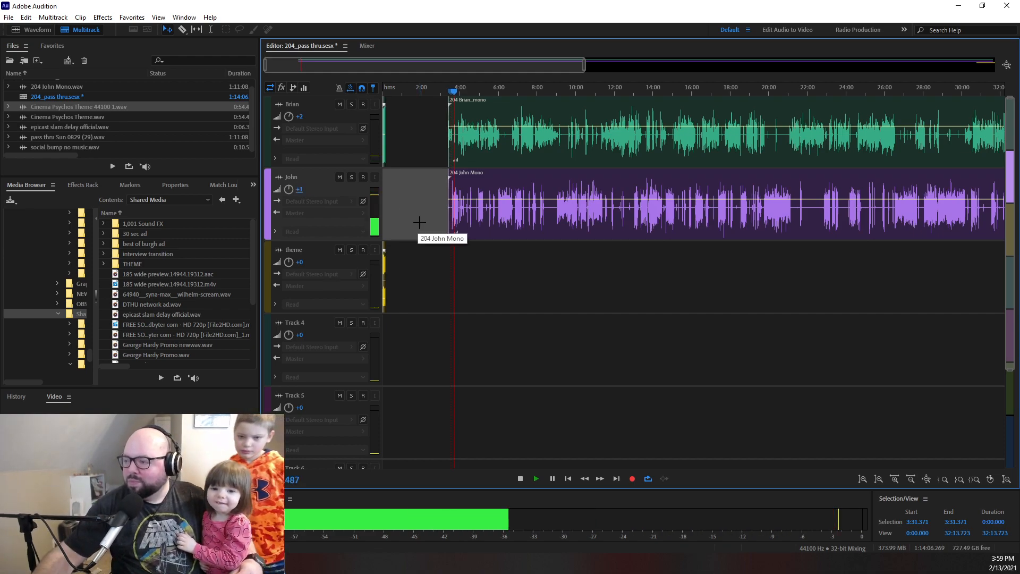
- Set the first voice track's volume to +3 dB and continue listening to check the balance
left_click(300, 116)
type("3")
key("Return")
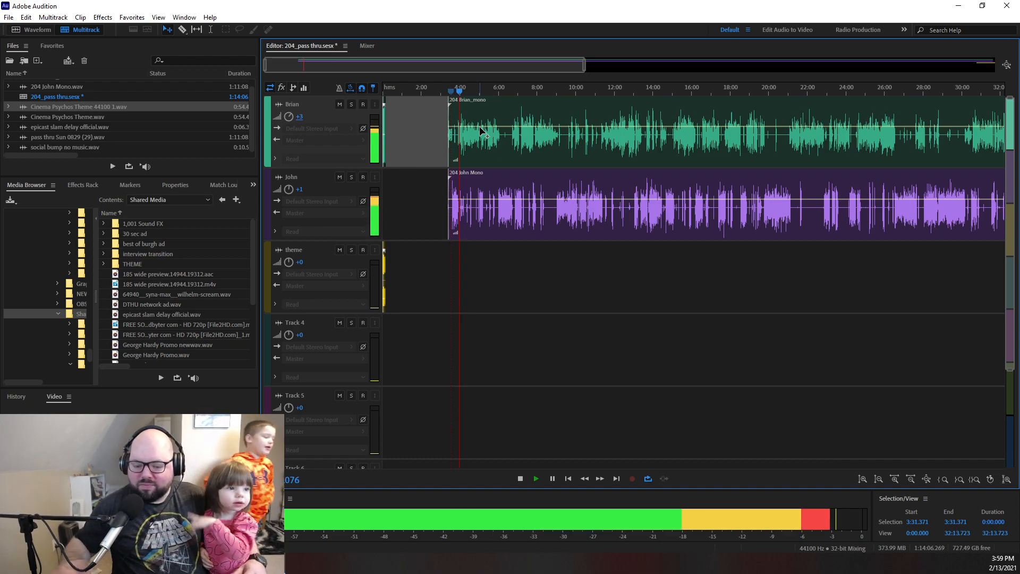
left_click_drag(267, 65, 302, 69)
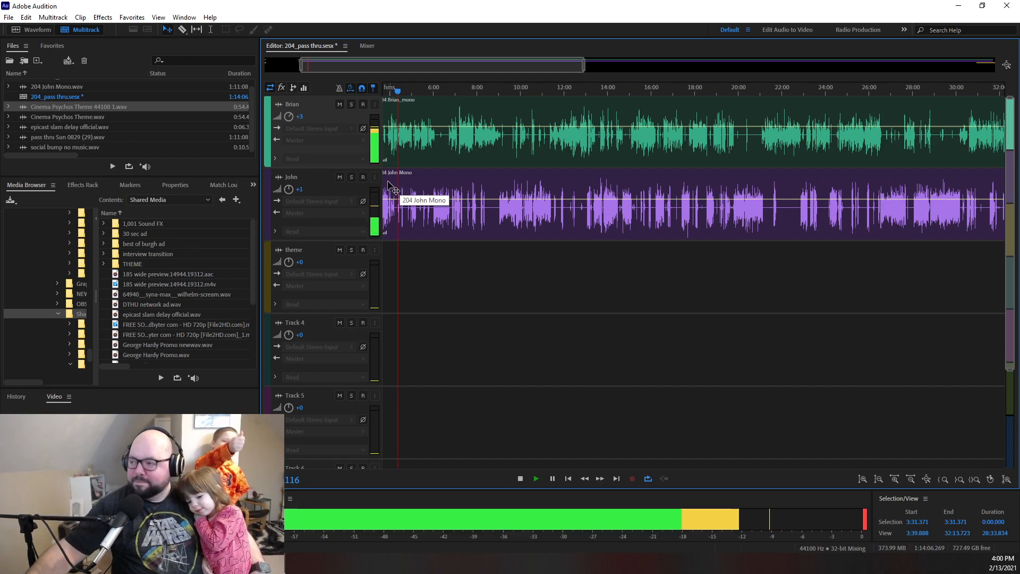
- Listen to both voice tracks from about 7:26, taking a closer view of that section's waveforms
left_click(465, 88)
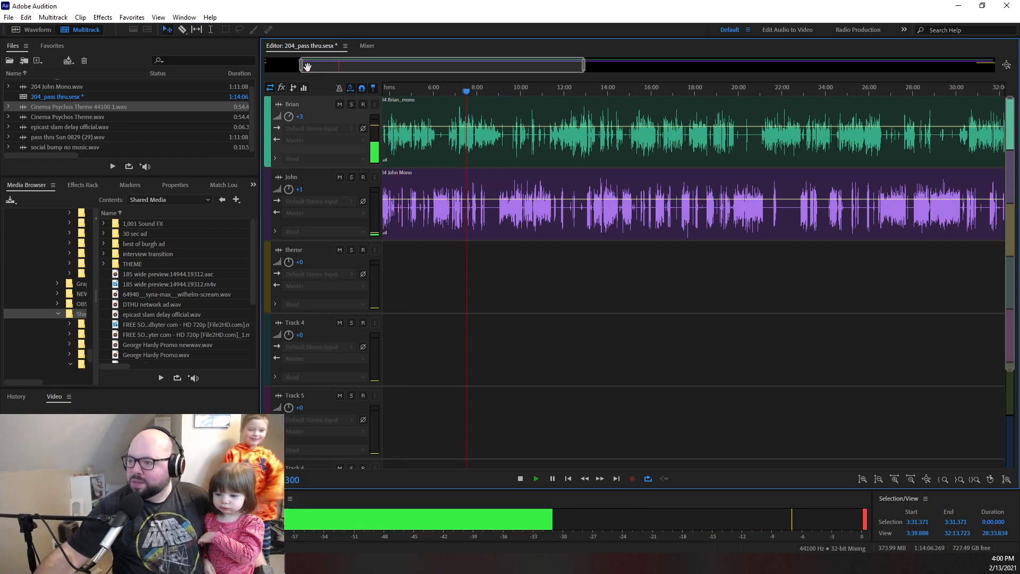
left_click_drag(300, 67, 318, 68)
left_click_drag(585, 67, 403, 67)
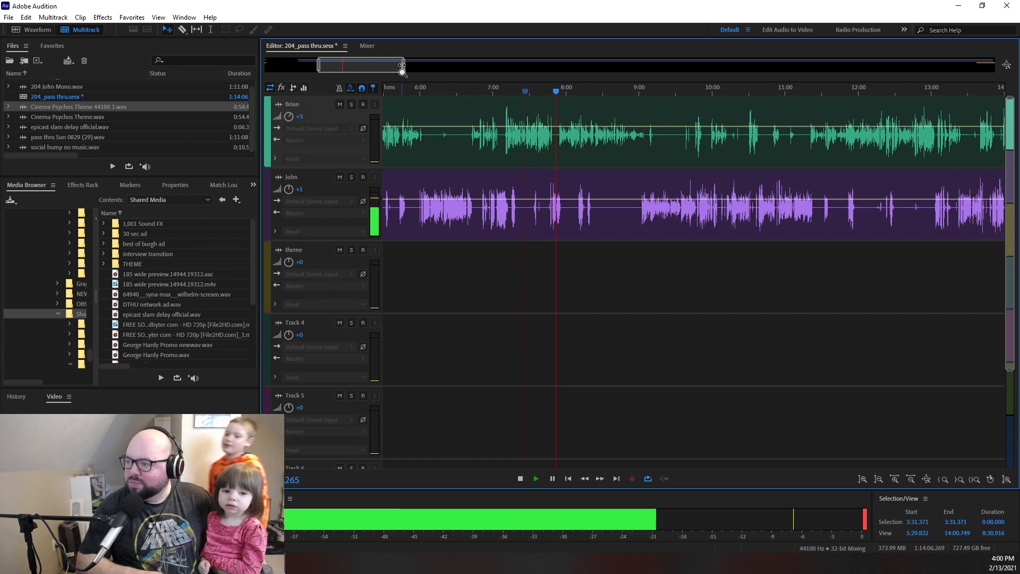
key("space")
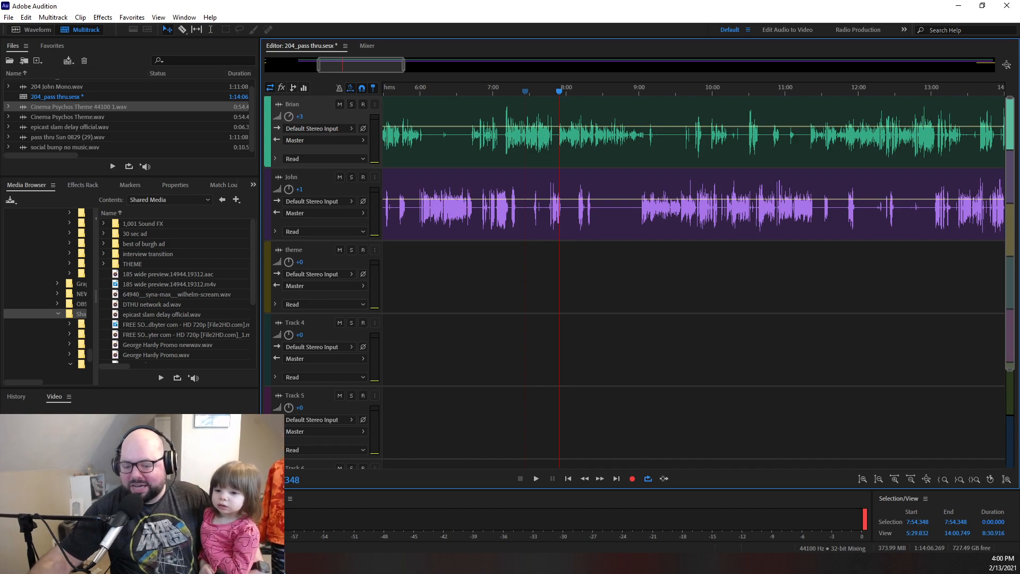
- Replay the passage starting at about 7:09, around the loud peak in the first voice track
left_click_drag(562, 92, 504, 91)
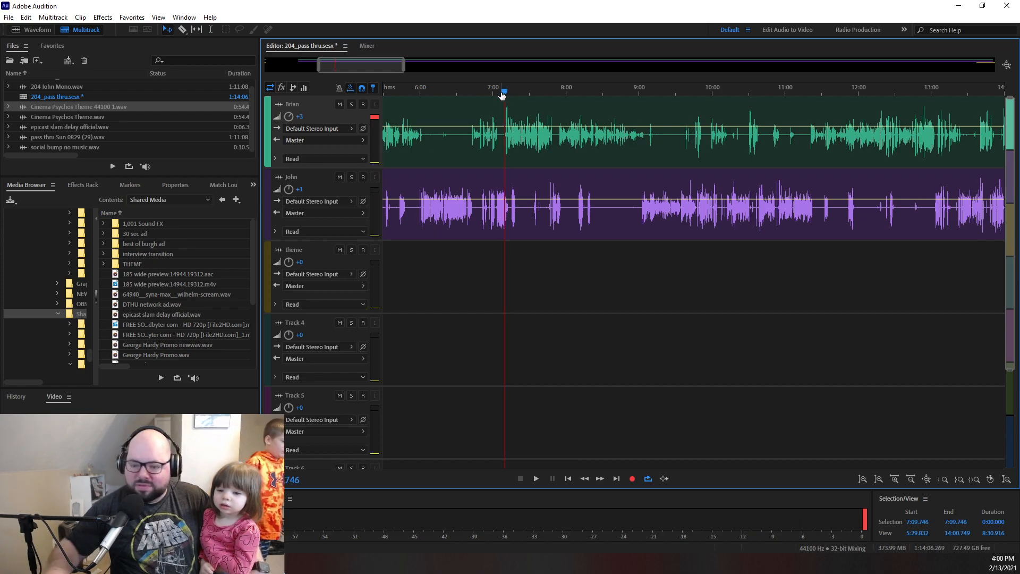
key("space")
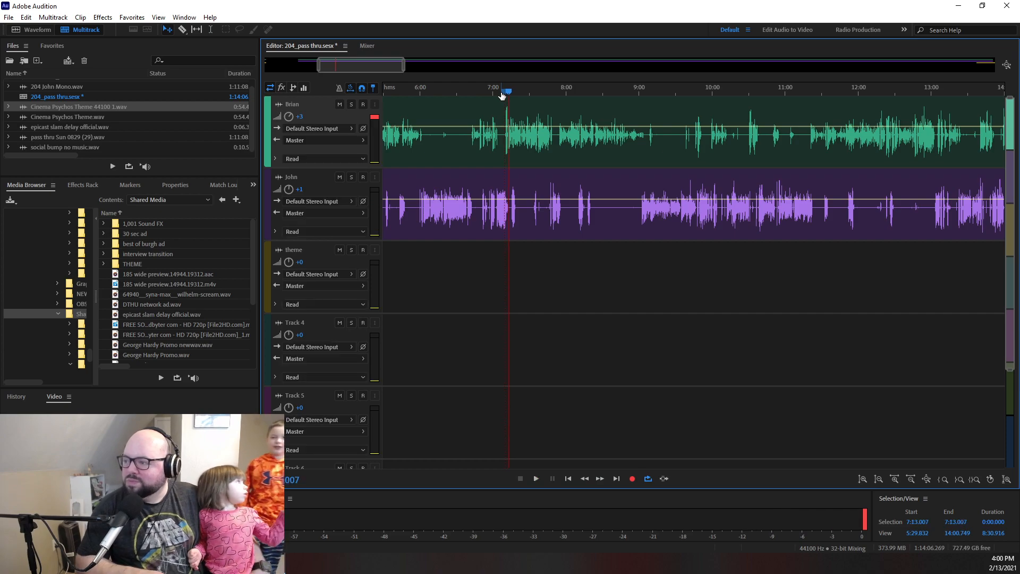
key("space")
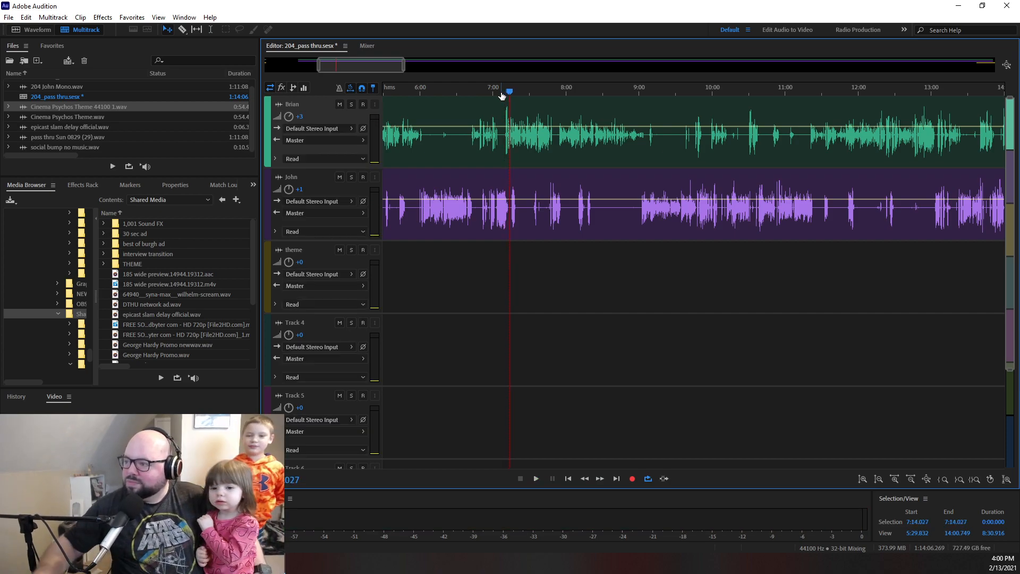
- Listen repeatedly to the few seconds following the loud peak in the first voice track, starting from about 7:12
left_click_drag(513, 95, 519, 94)
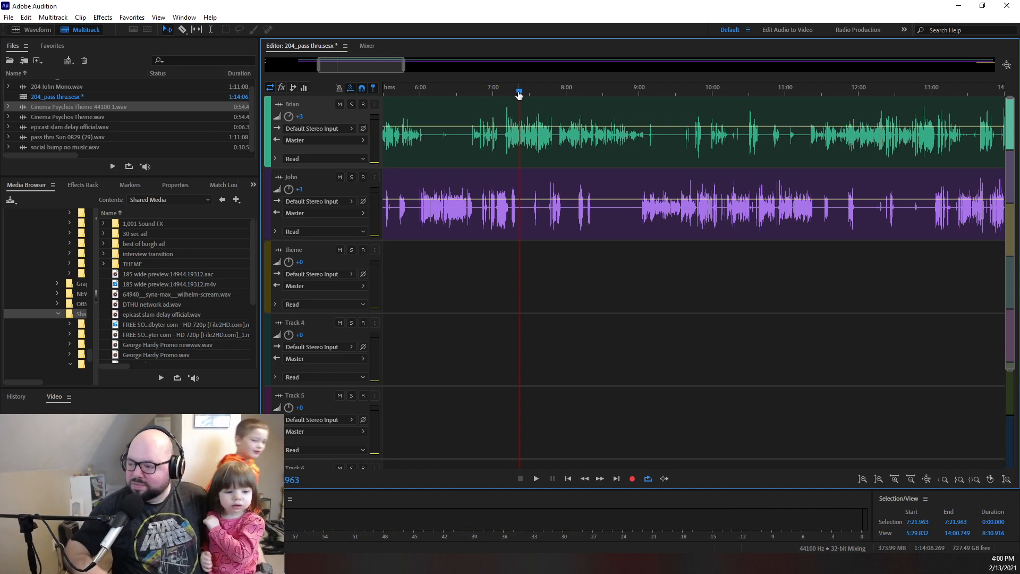
left_click_drag(403, 65, 332, 64)
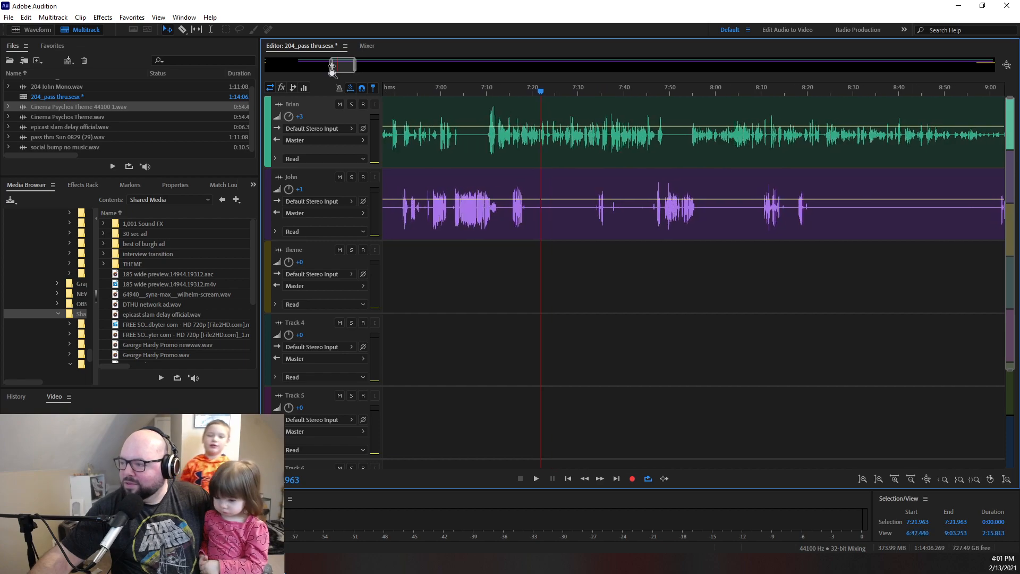
left_click_drag(541, 91, 495, 97)
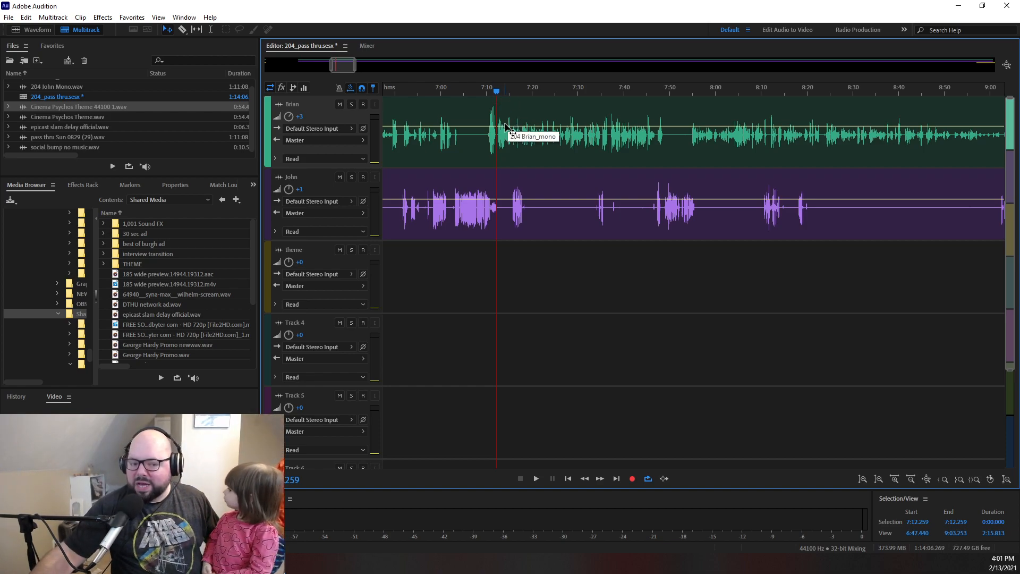
key("space")
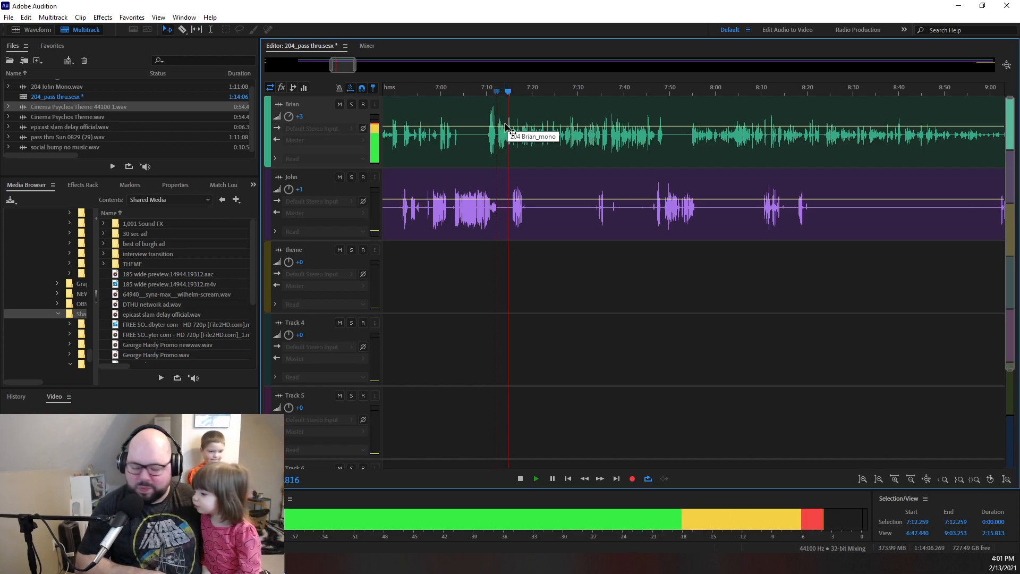
key("space")
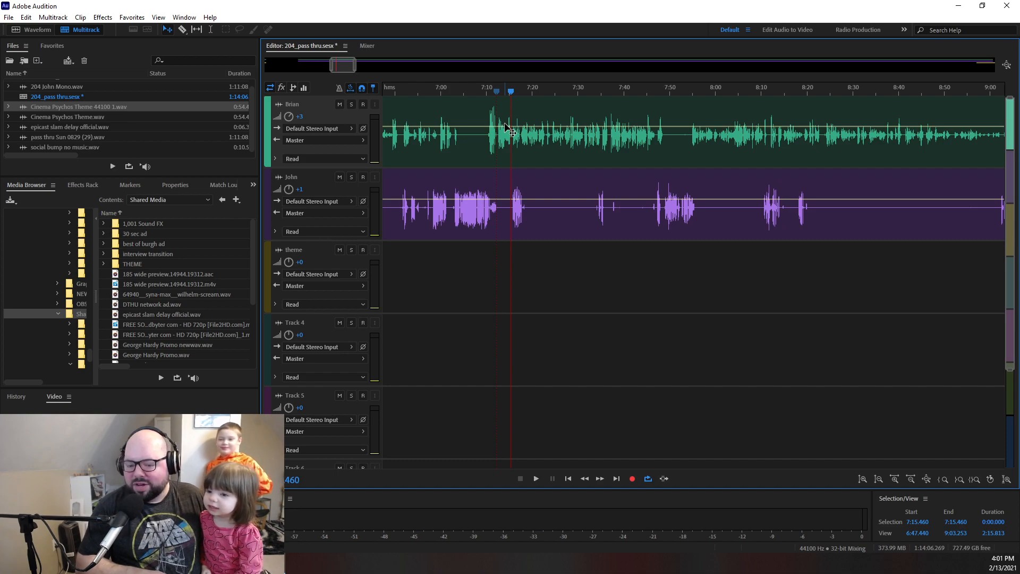
mouse_move(511, 92)
left_mouse_down()
mouse_move(485, 91)
mouse_move(498, 94)
left_mouse_up()
key("space")
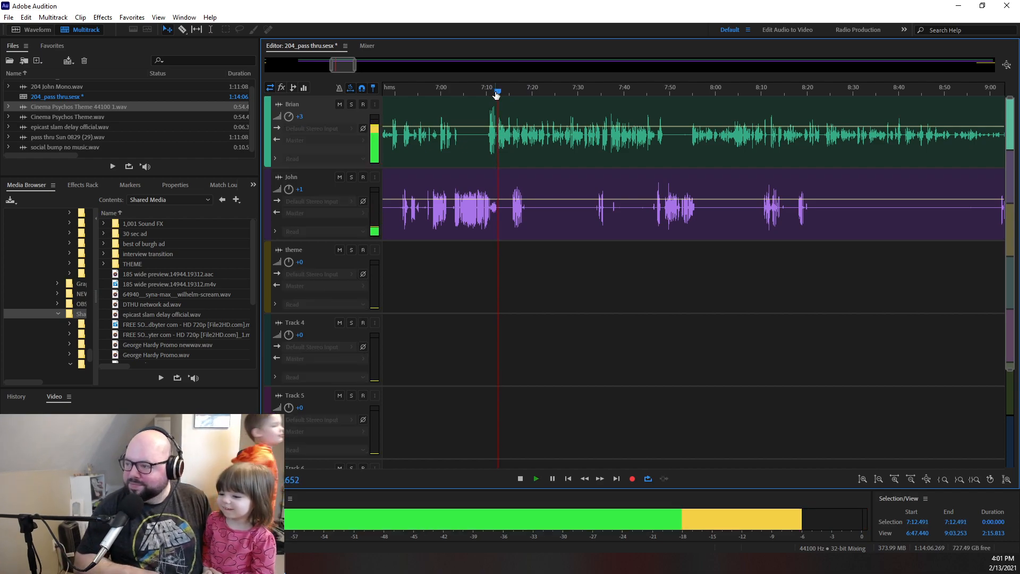
key("space")
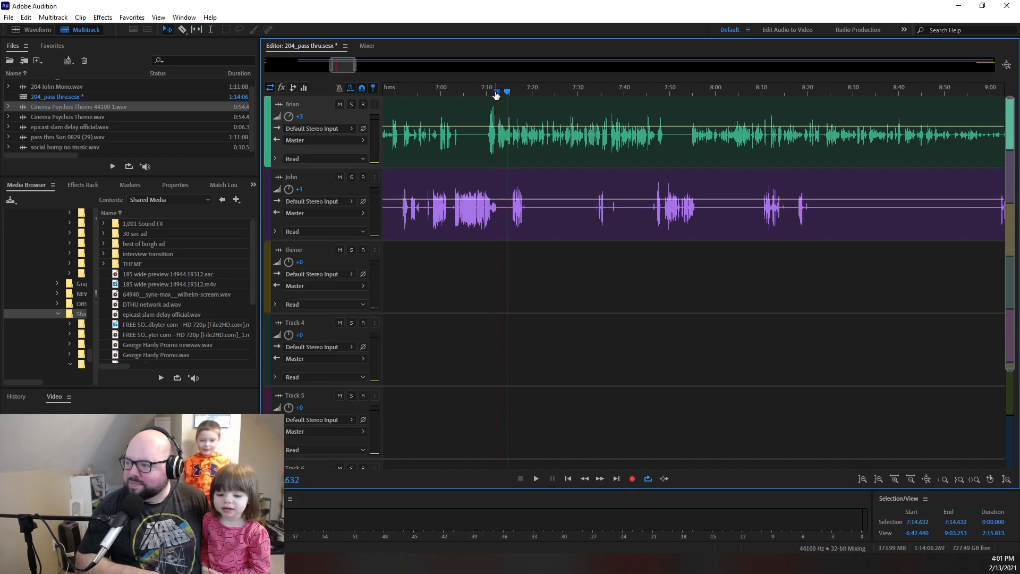
- Play the conversation from about 7:20 and park the playhead near 7:28
left_click_drag(519, 93, 537, 92)
key("space")
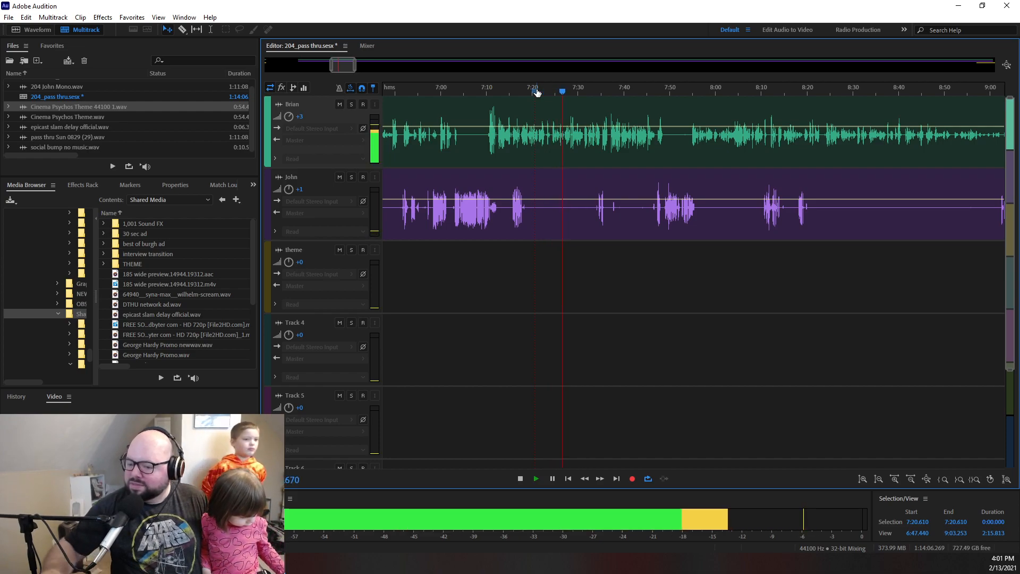
mouse_move(568, 97)
left_mouse_down()
mouse_move(604, 93)
mouse_move(558, 93)
left_mouse_up()
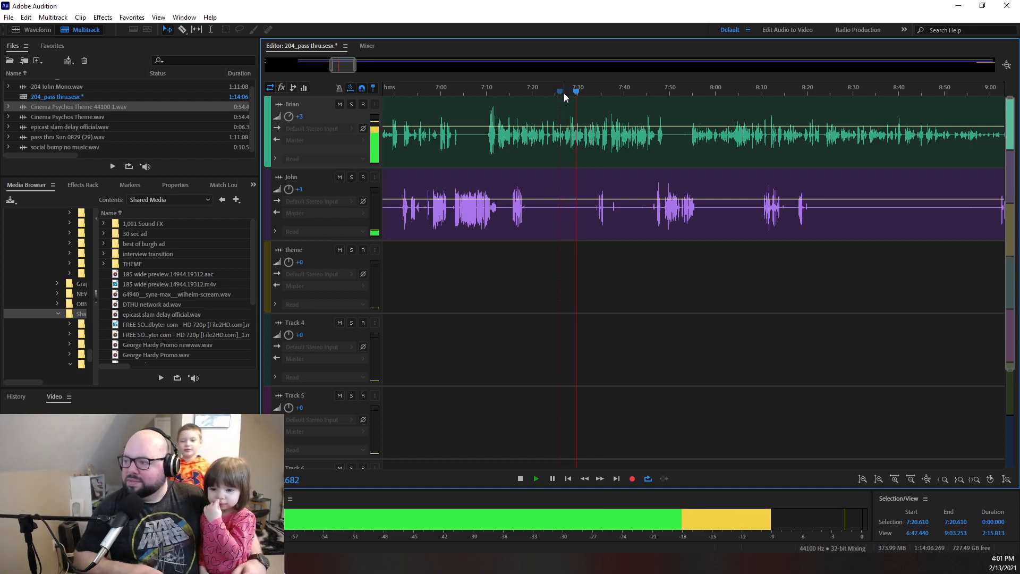
key("space")
left_click_drag(573, 91, 569, 94)
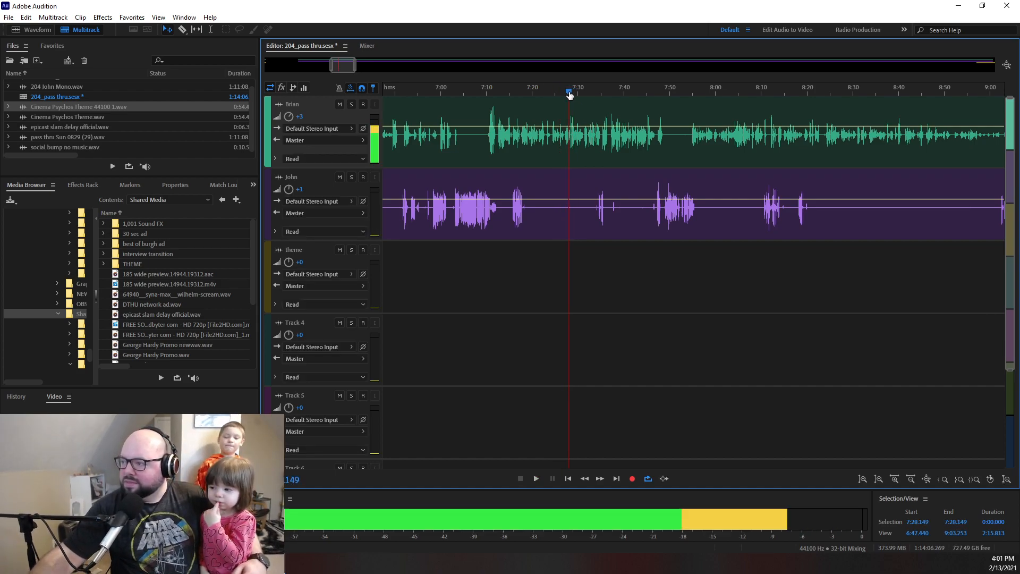
- Play from about 7:26.7 to locate the pause in the first voice track and stop at about 7:28.2
left_click_drag(331, 66, 338, 66)
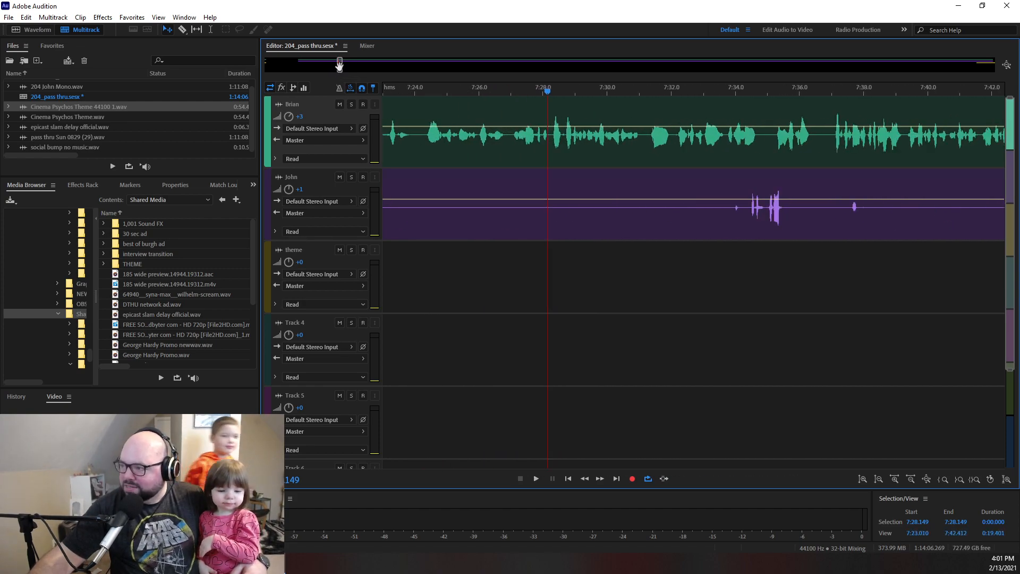
left_click_drag(549, 93, 504, 96)
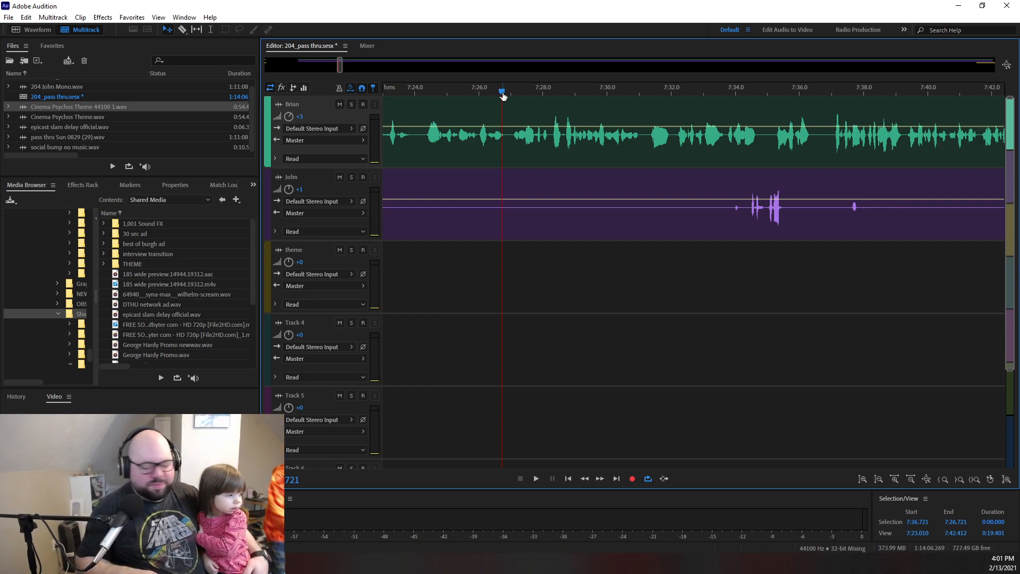
key("space")
key("space")
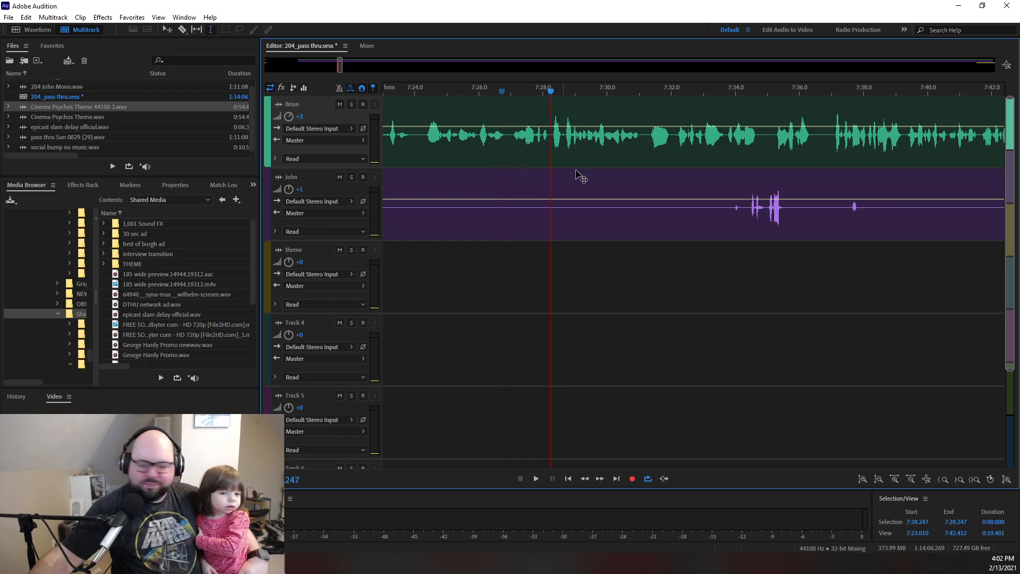
- Mark the passage from 7:28.245 to 7:36.430 across both voice tracks and play it back
left_click_drag(551, 131, 661, 240)
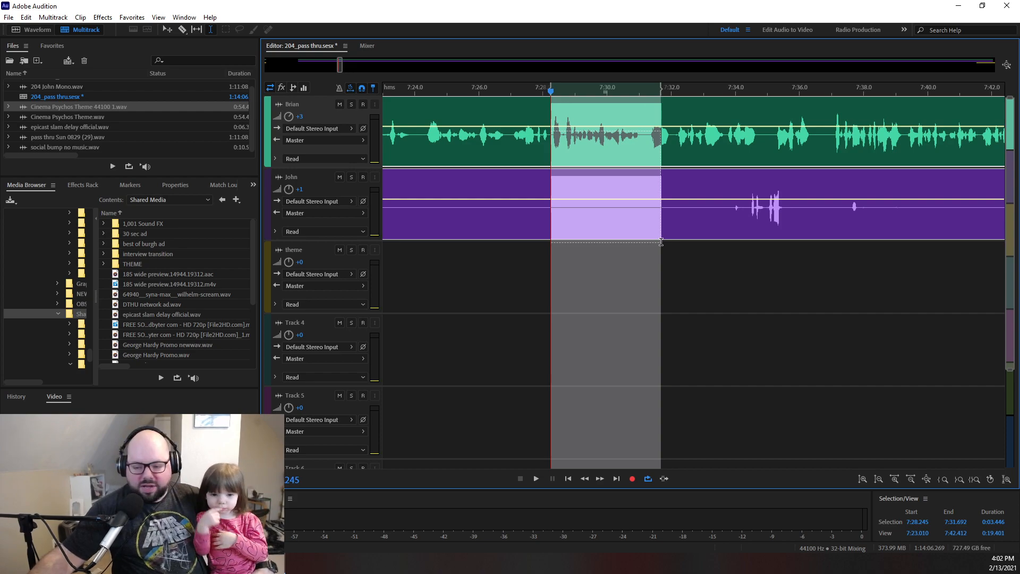
left_click_drag(661, 242, 813, 246)
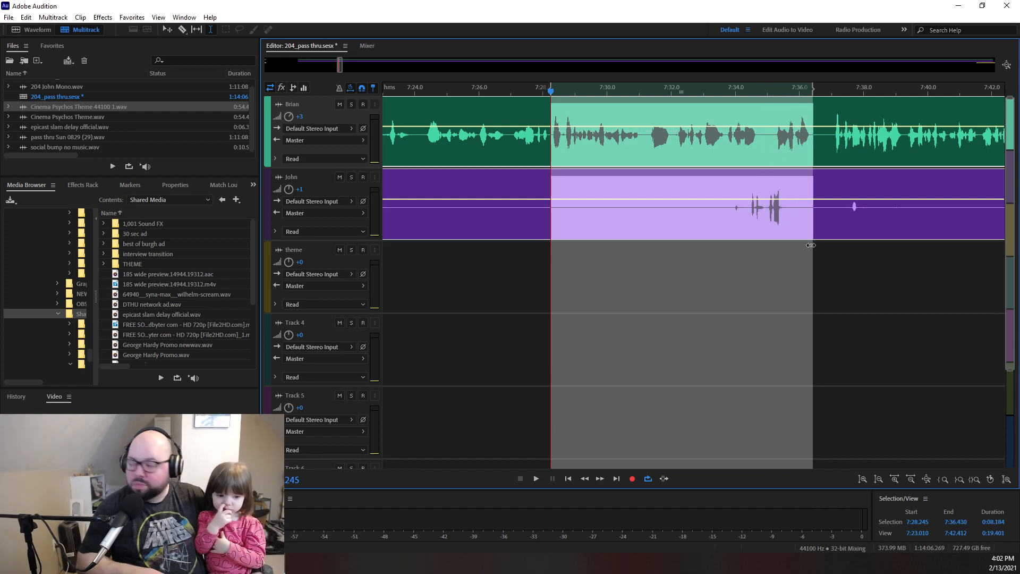
key("space")
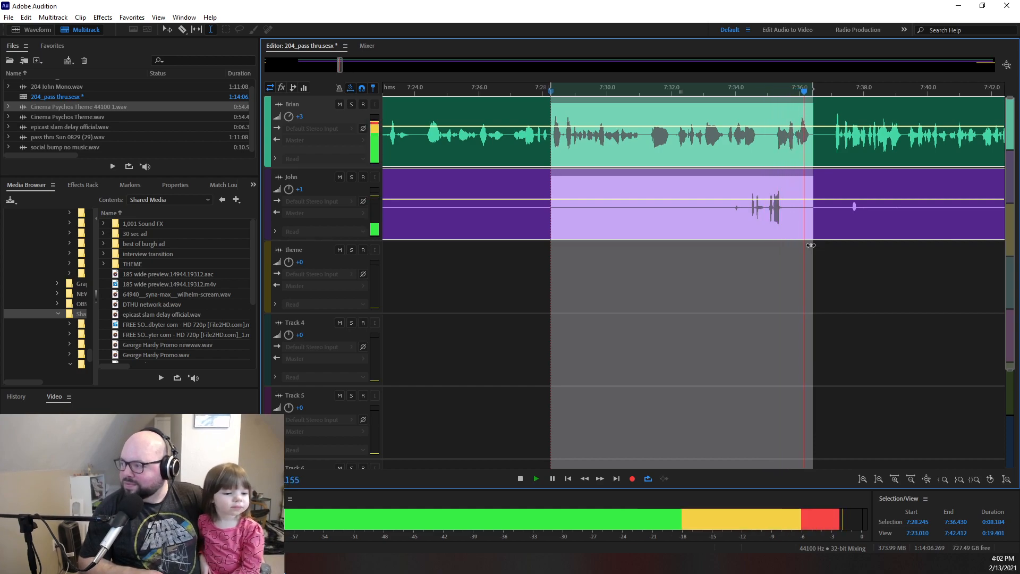
right_click(817, 96)
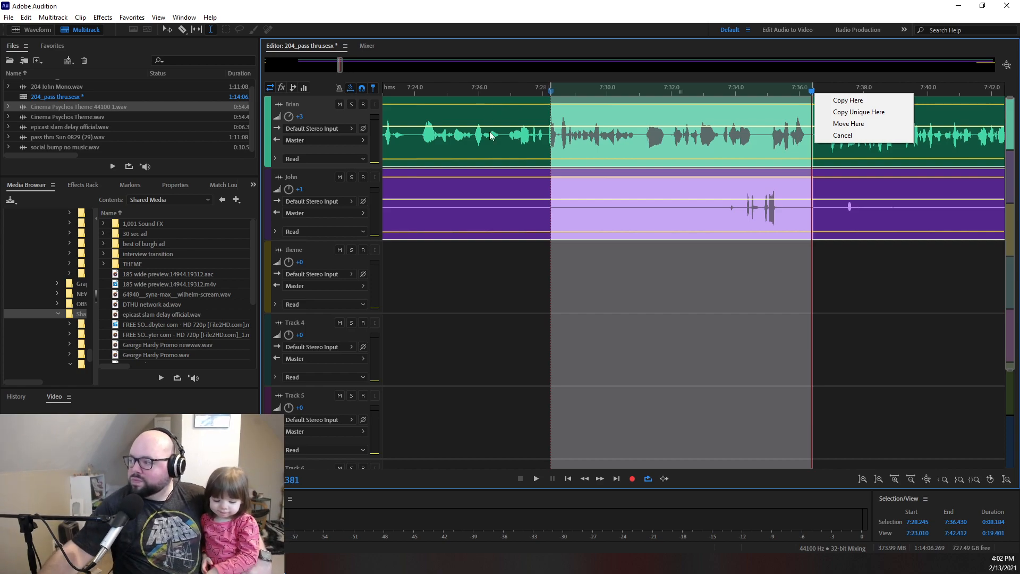
left_click(472, 264)
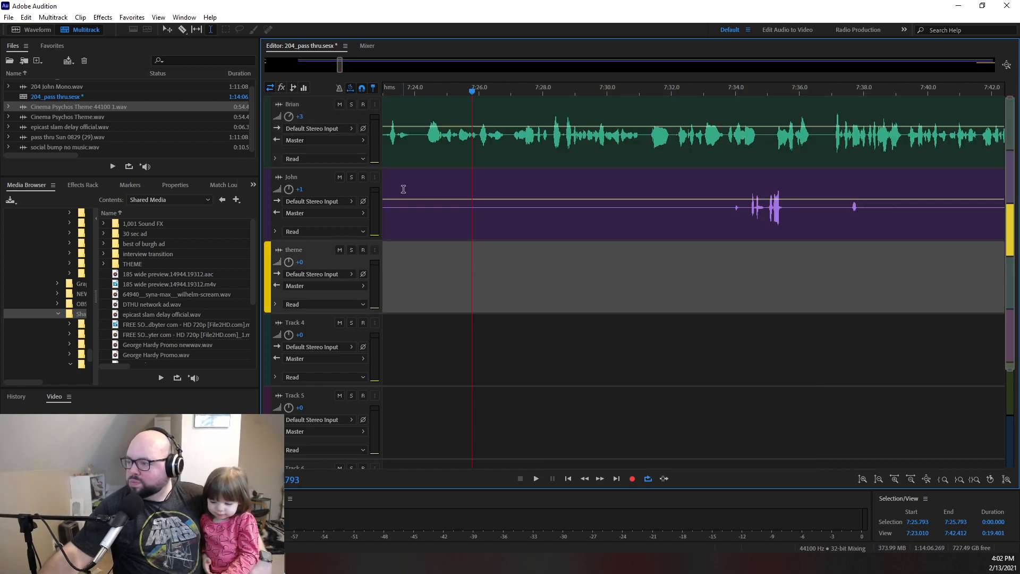
left_click_drag(338, 68, 280, 70)
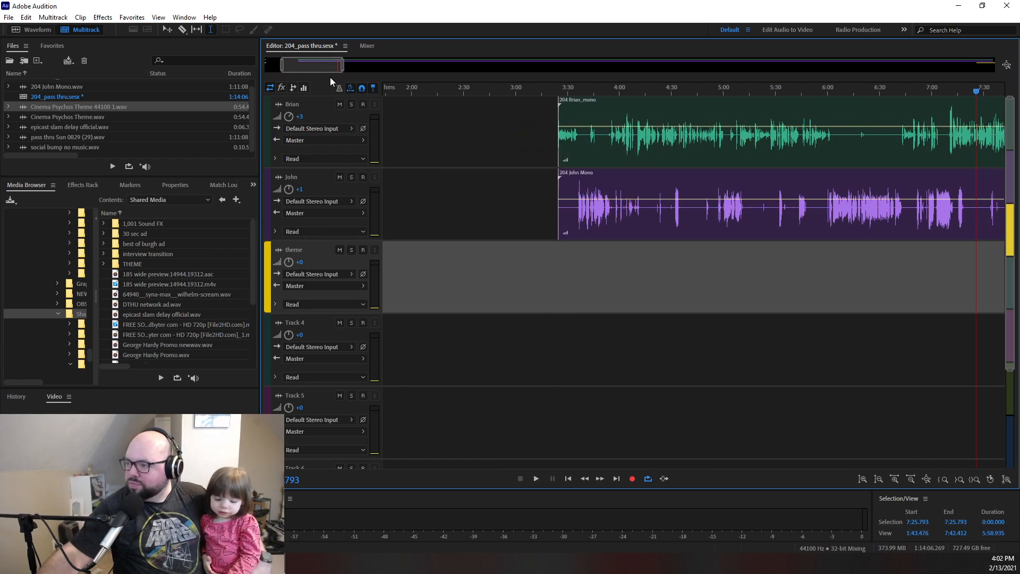
left_click_drag(343, 68, 348, 67)
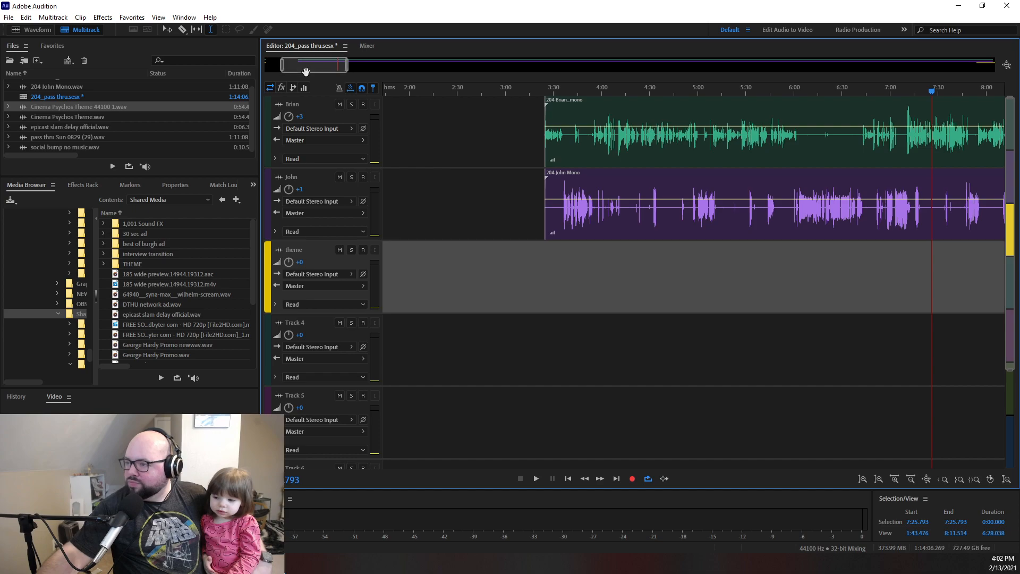
left_click_drag(280, 68, 330, 67)
mouse_move(331, 68)
left_mouse_down()
mouse_move(342, 68)
mouse_move(333, 68)
left_mouse_up()
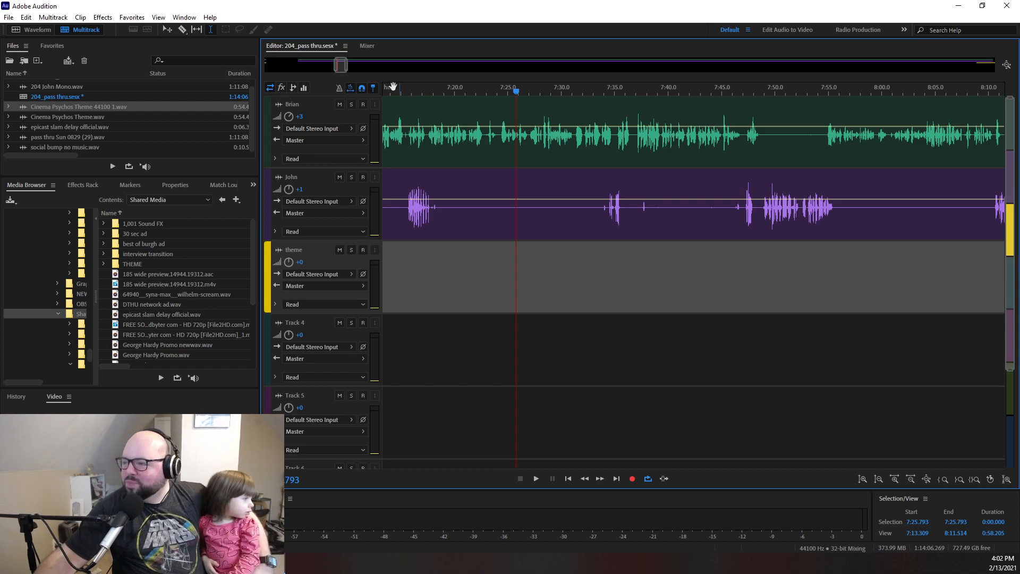
left_click_drag(516, 94, 499, 94)
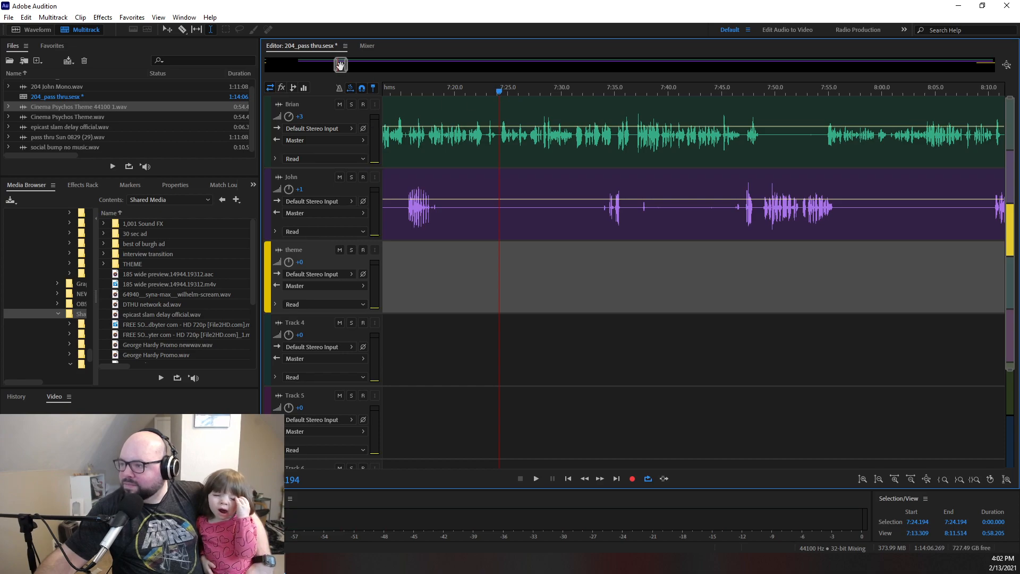
- Go back to the early part of the conversation and play both voices briefly from about 4:28.6
left_click_drag(338, 66, 995, 66)
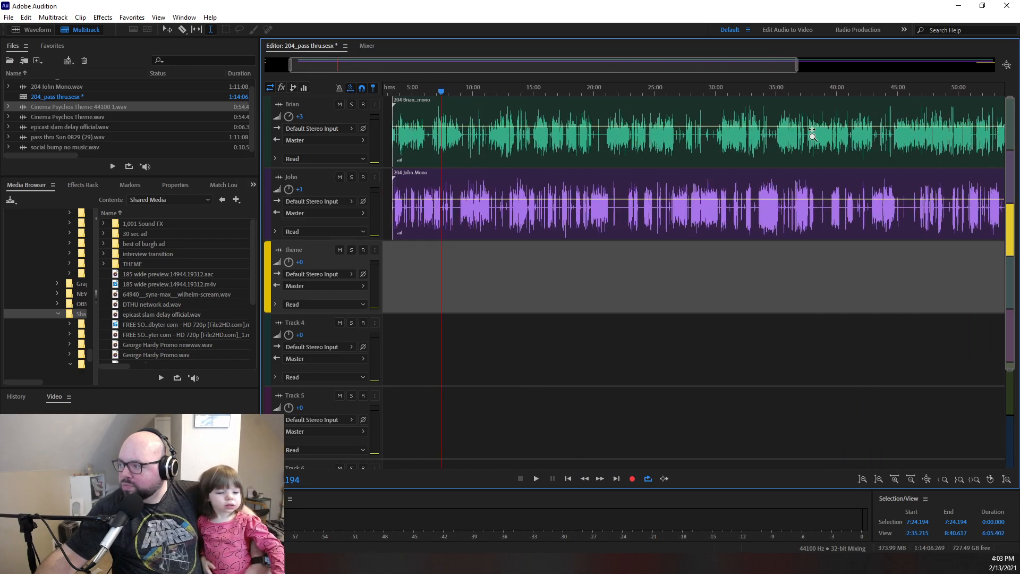
left_click_drag(1019, 184, 320, 132)
left_click_drag(616, 92, 392, 94)
left_click_drag(744, 154, 786, 181)
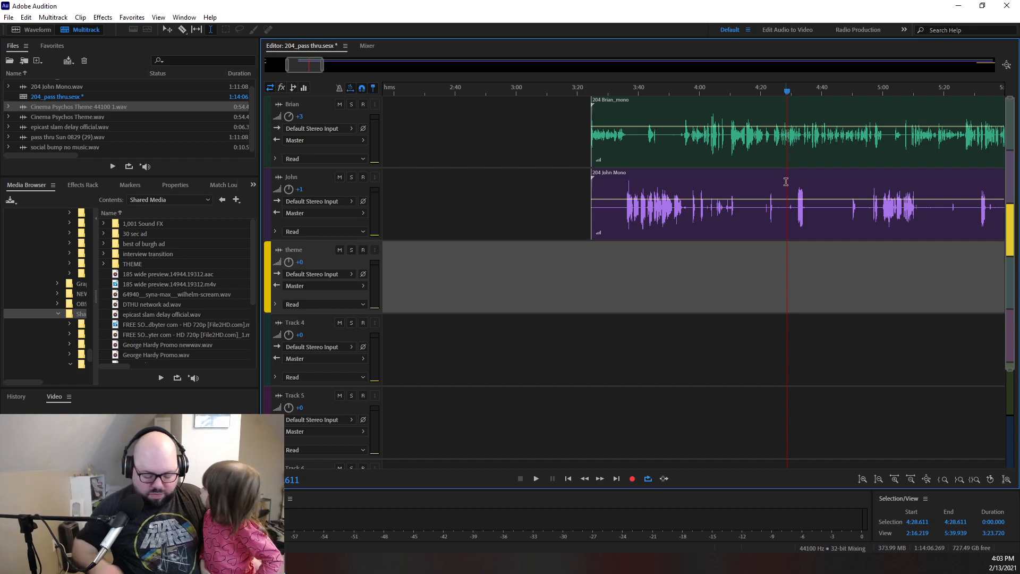
key("space")
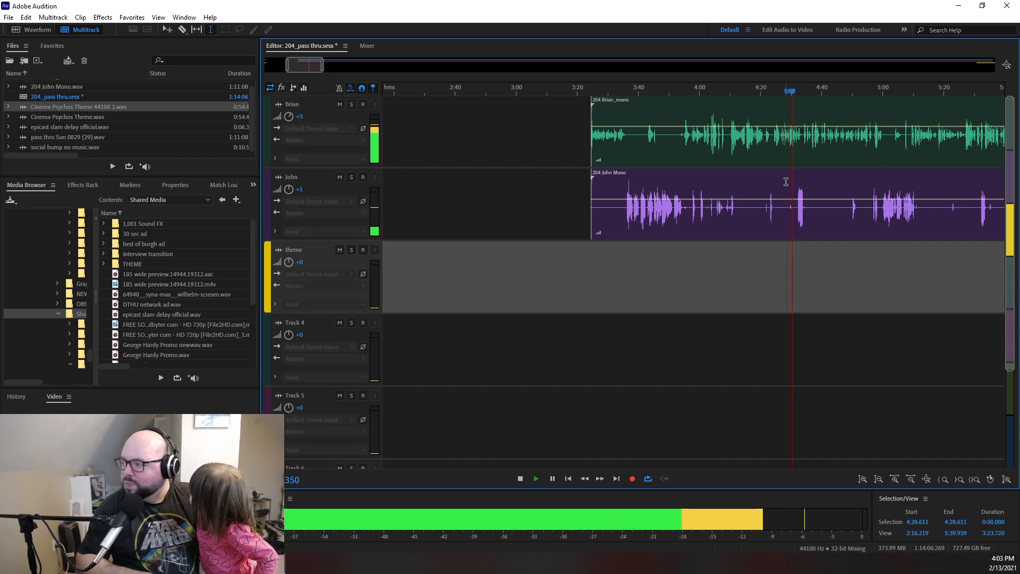
key("space")
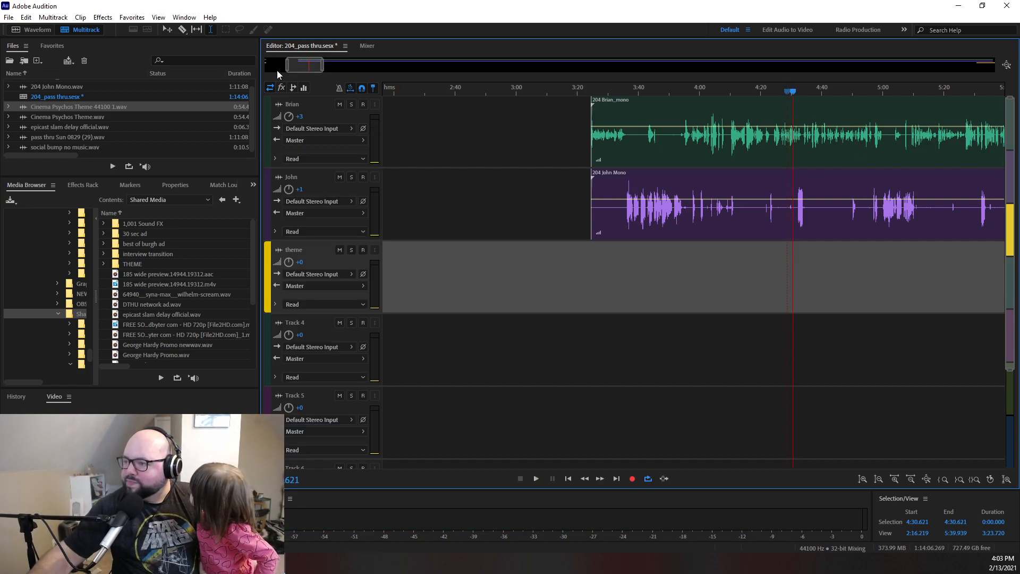
- Replay the conversation around 4:30, and go back to about 4:15.4 to play both voices through to about 4:32
left_click_drag(286, 64, 318, 68)
key("space")
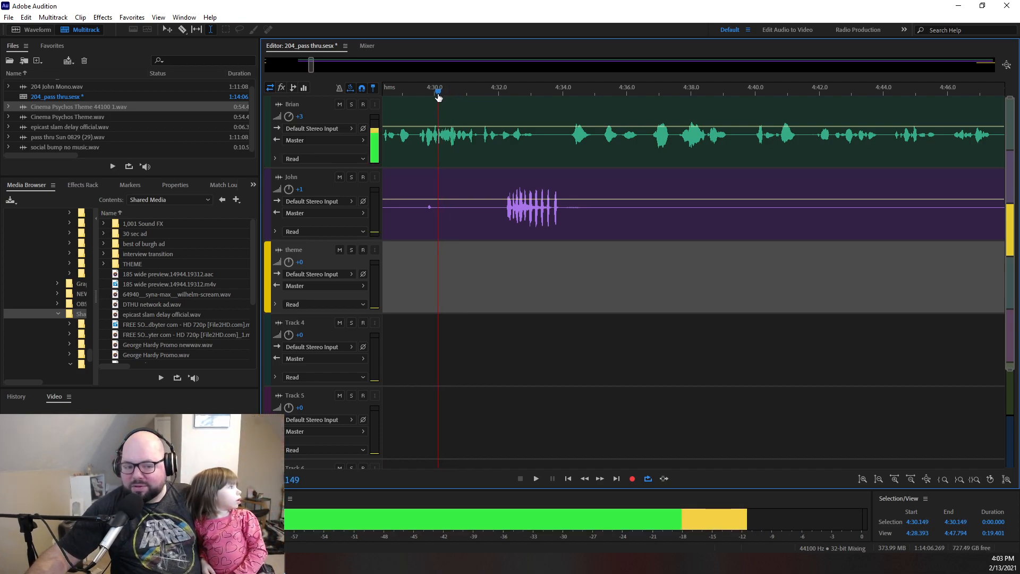
left_click_drag(426, 97, 697, 112)
left_click_drag(757, 121, 591, 155)
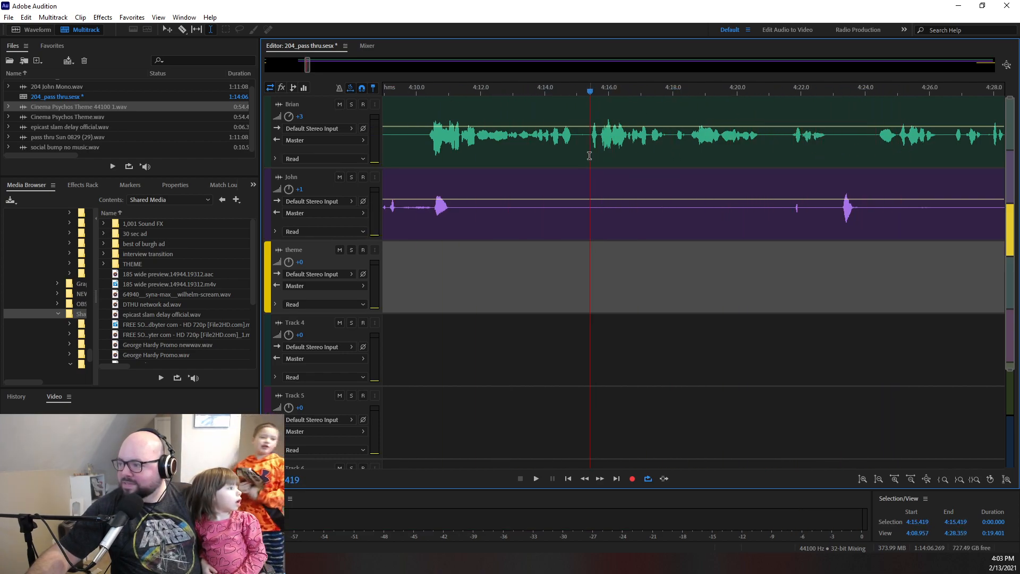
key("space")
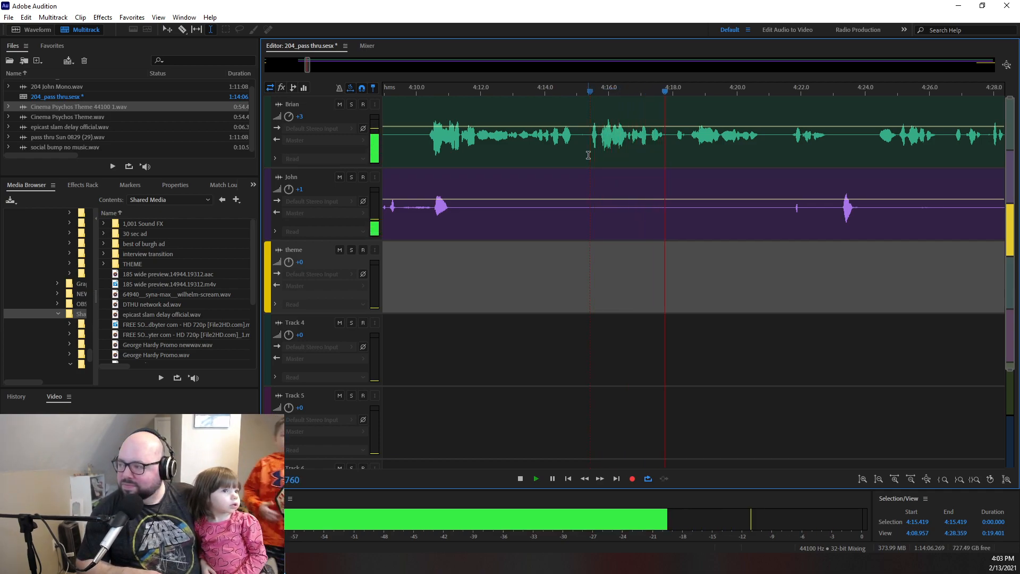
key("space")
key("space")
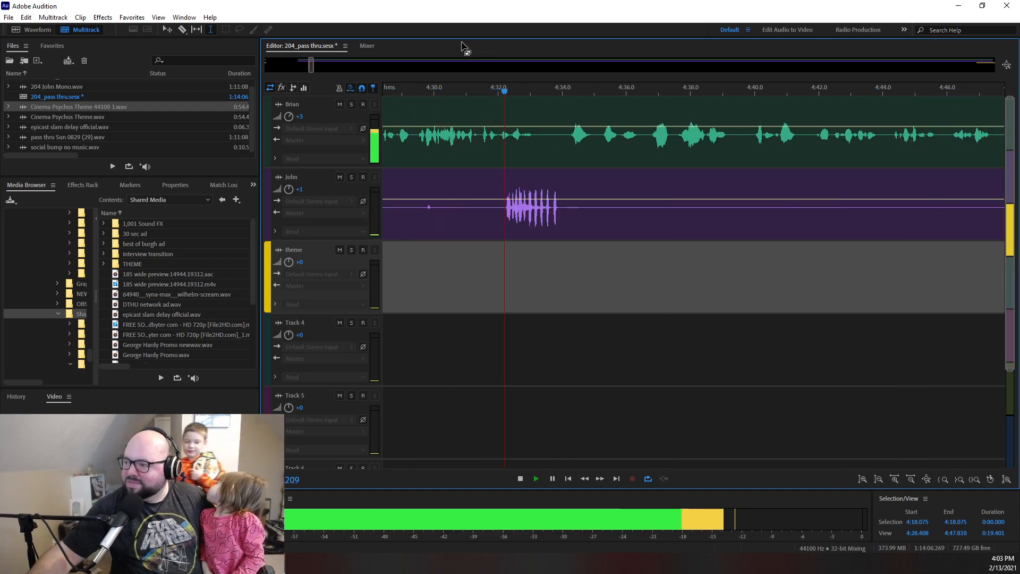
- Skip ahead during playback to about 5:27 and listen to both voices through to about 5:54
left_click_drag(313, 67, 326, 68)
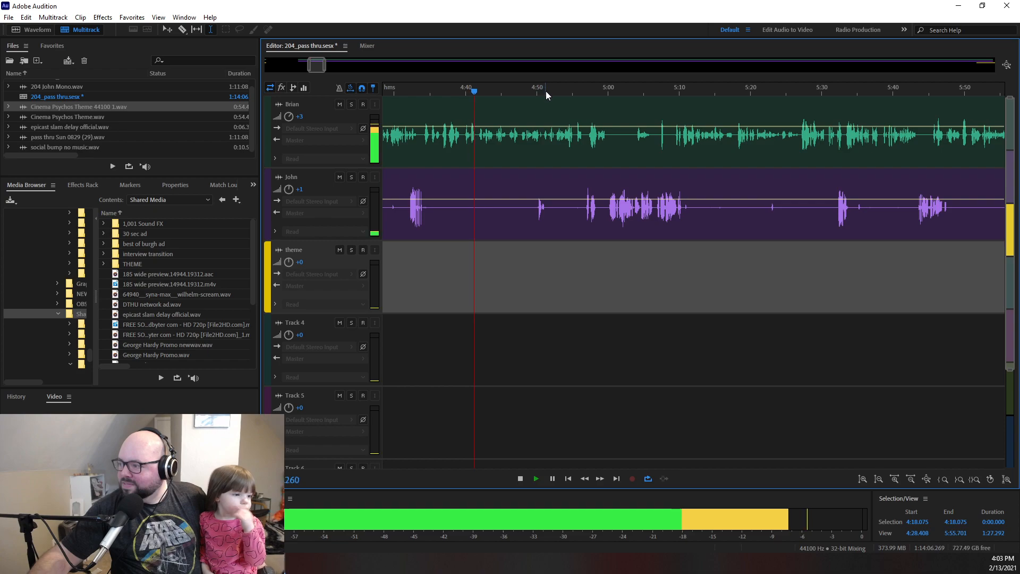
left_click(805, 91)
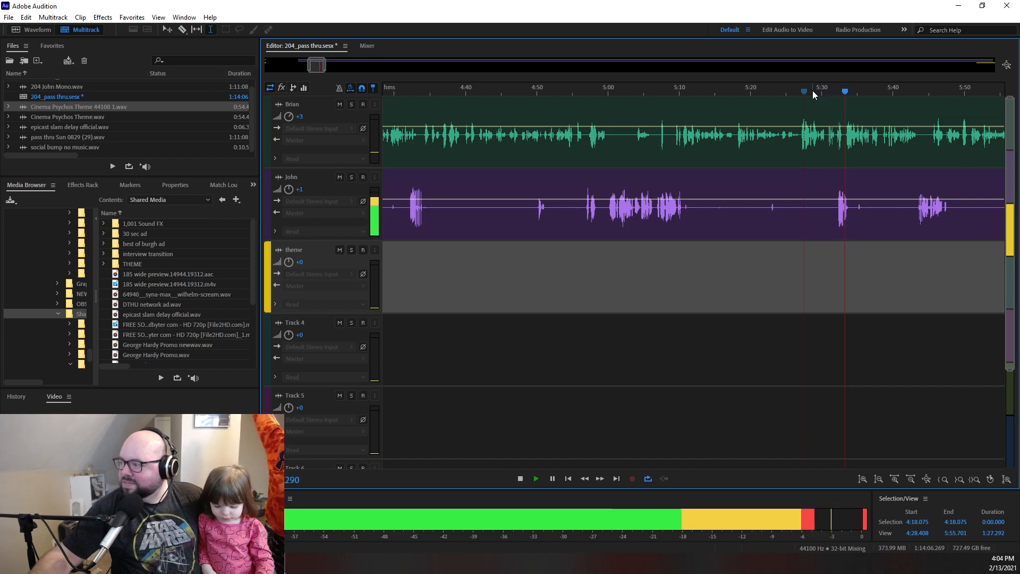
left_click_drag(325, 66, 329, 65)
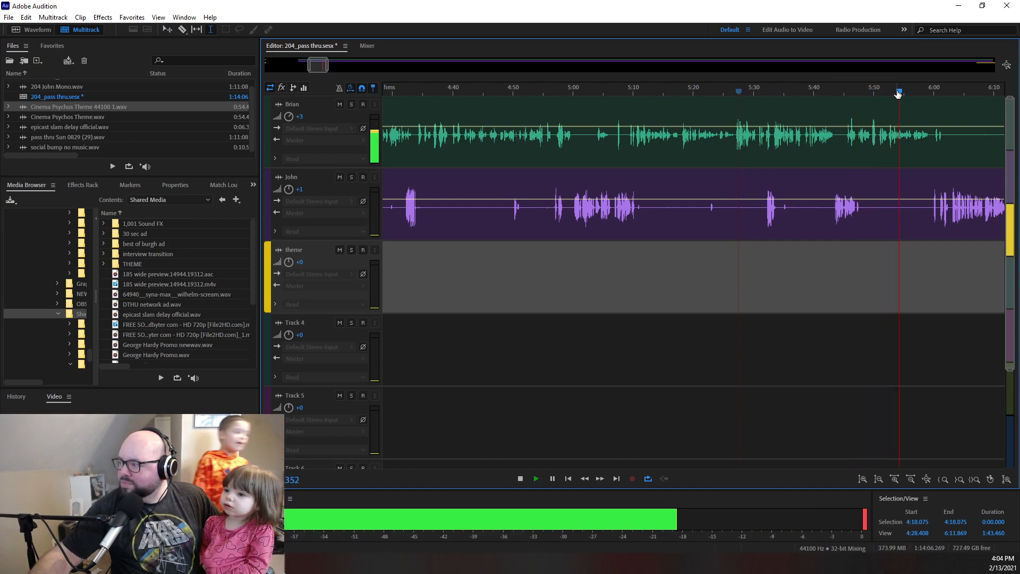
left_click_drag(328, 65, 339, 66)
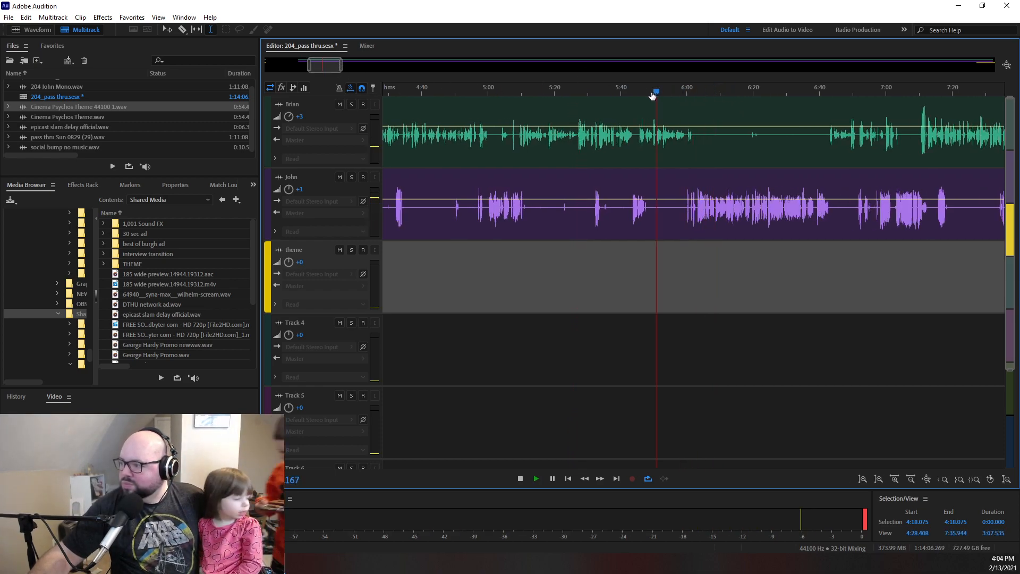
- Go back and replay from about 5:09 and from 5:10.365 to locate the end of the second voice's line, stopping at 5:11.735
left_click(579, 98)
left_click(578, 100)
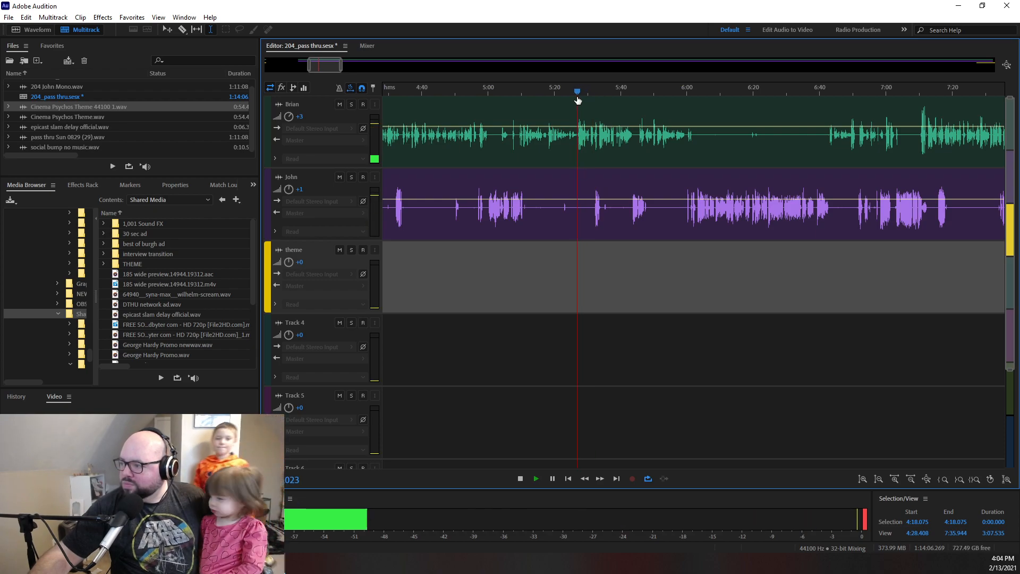
left_click(521, 97)
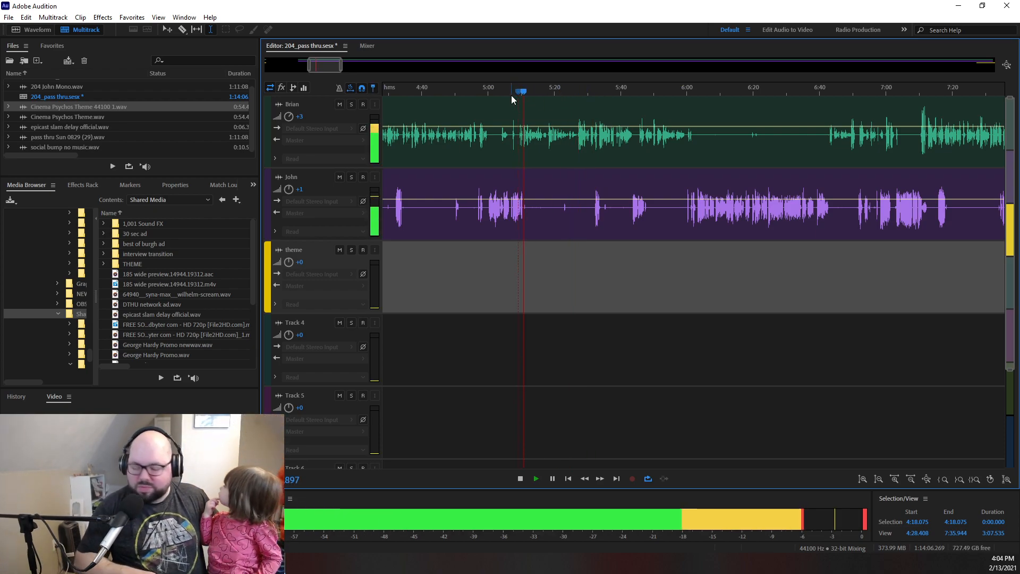
key("space")
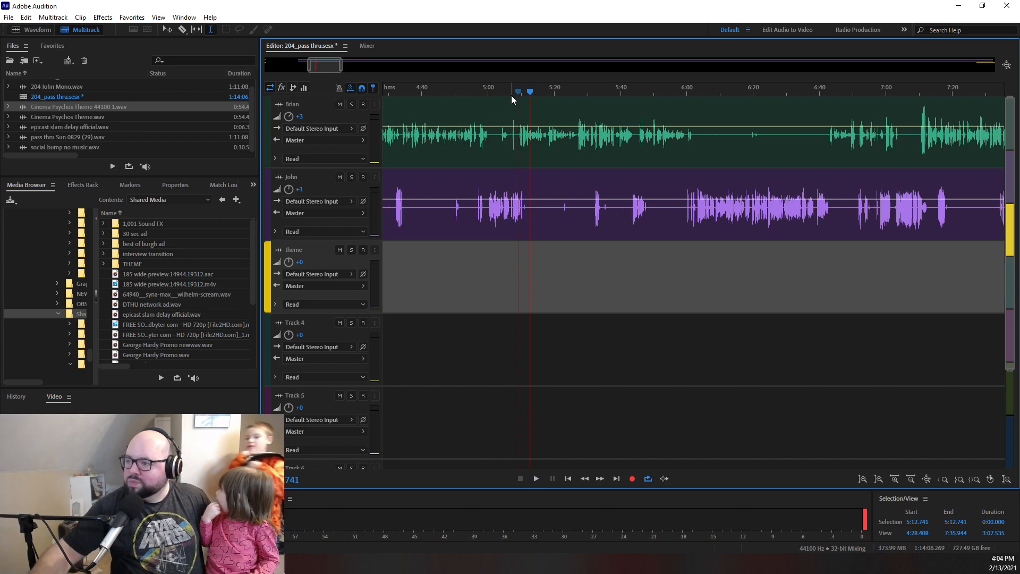
left_click_drag(342, 67, 315, 66)
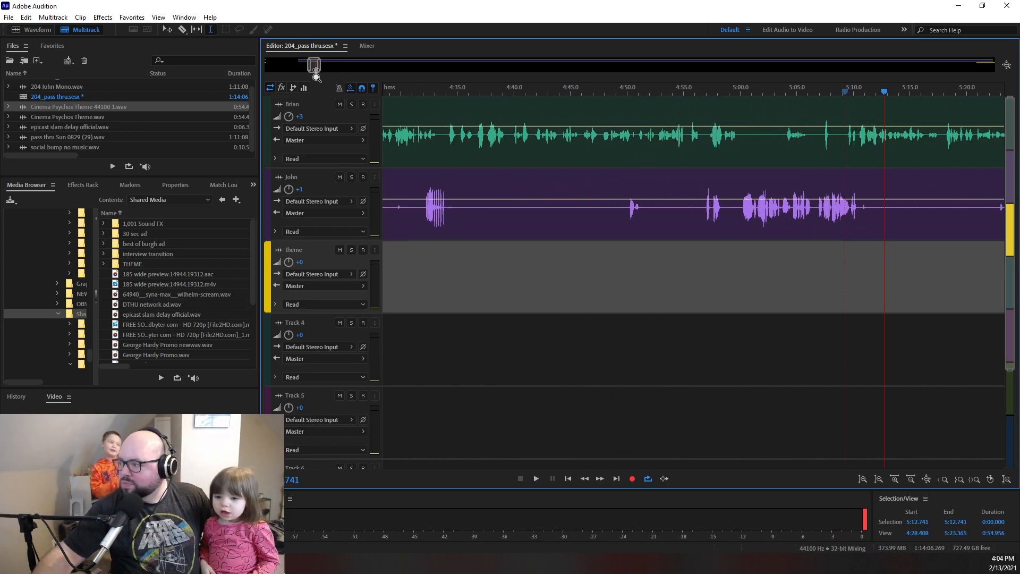
left_click_drag(881, 92, 857, 93)
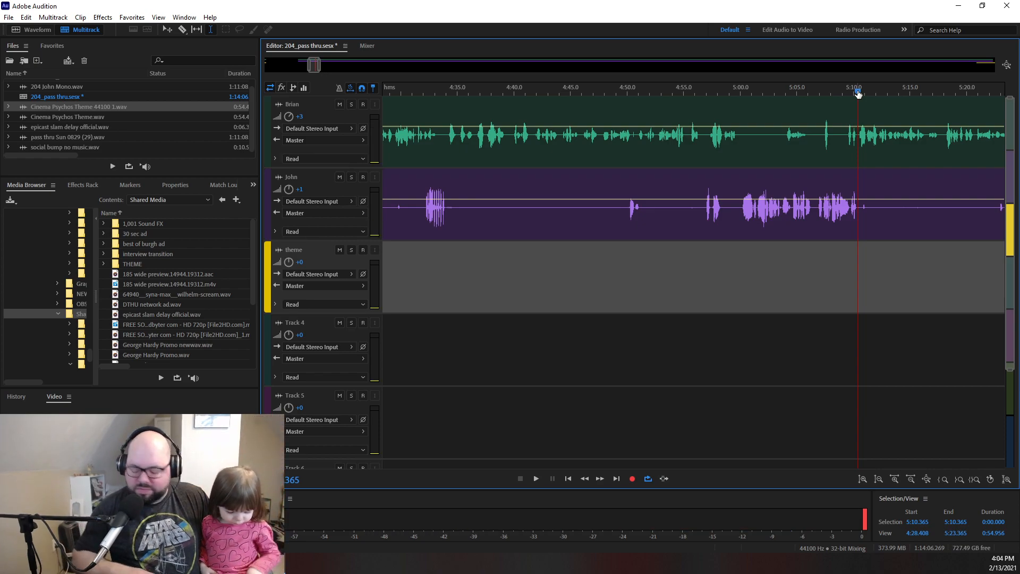
key("space")
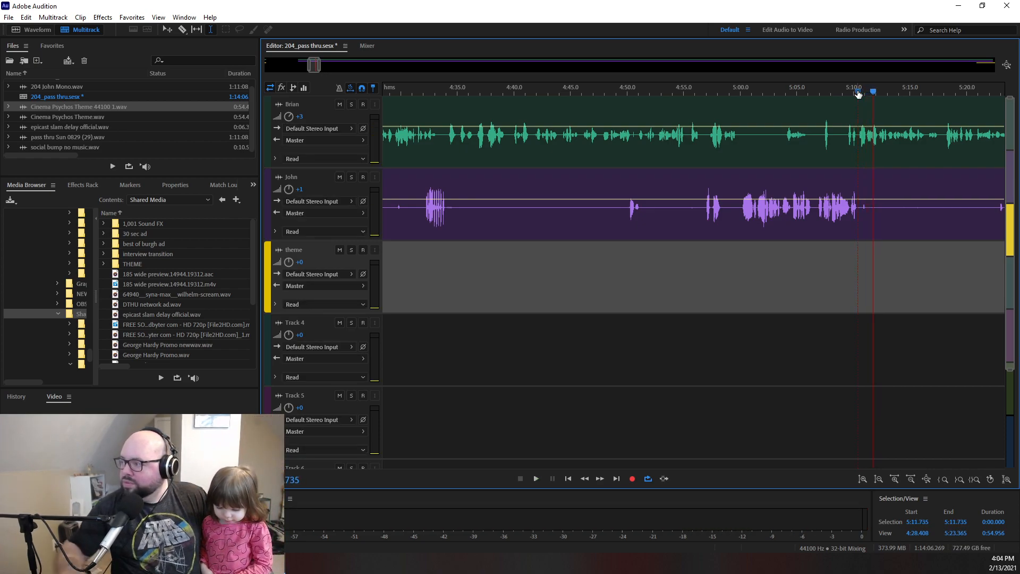
- Mark the passage from 5:10.412 to 5:49.552 across both voice tracks and play it back
left_click_drag(873, 94, 857, 94)
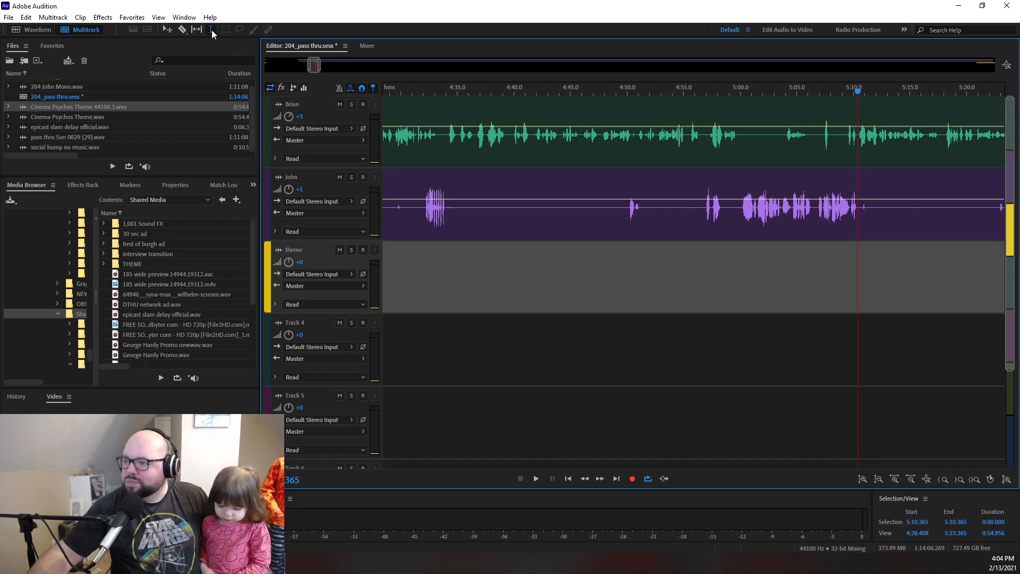
left_click_drag(858, 113, 837, 223)
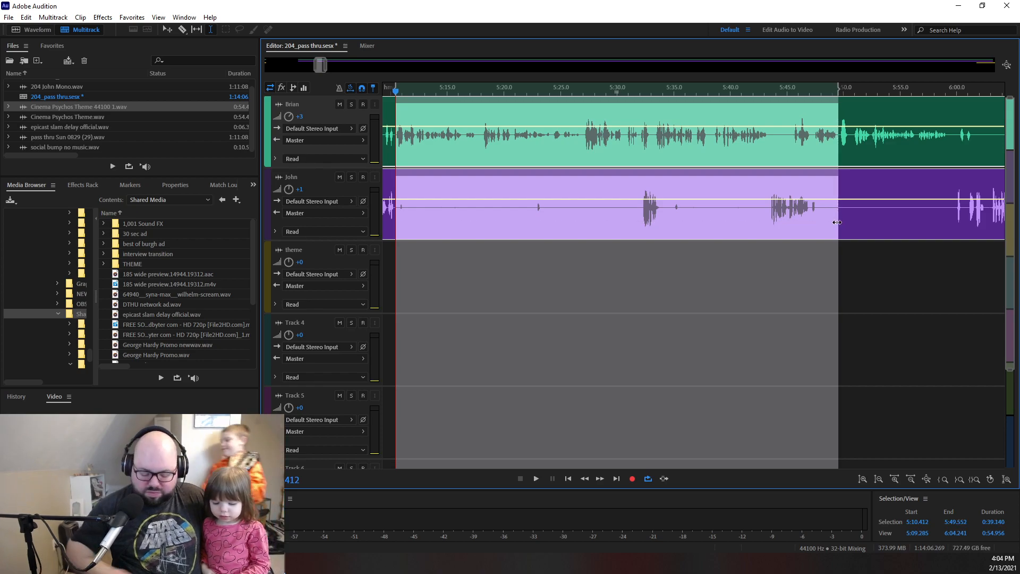
key("space")
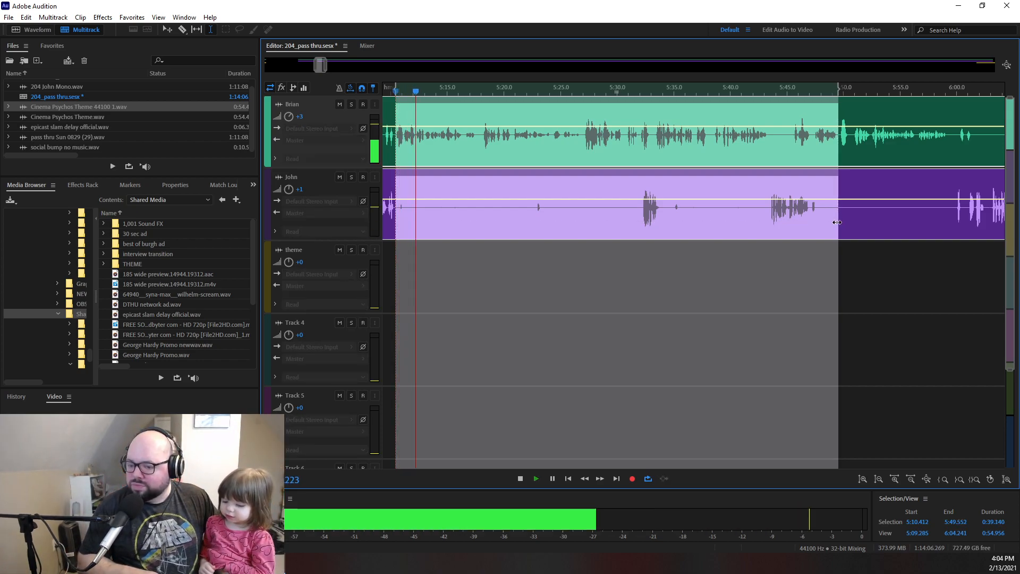
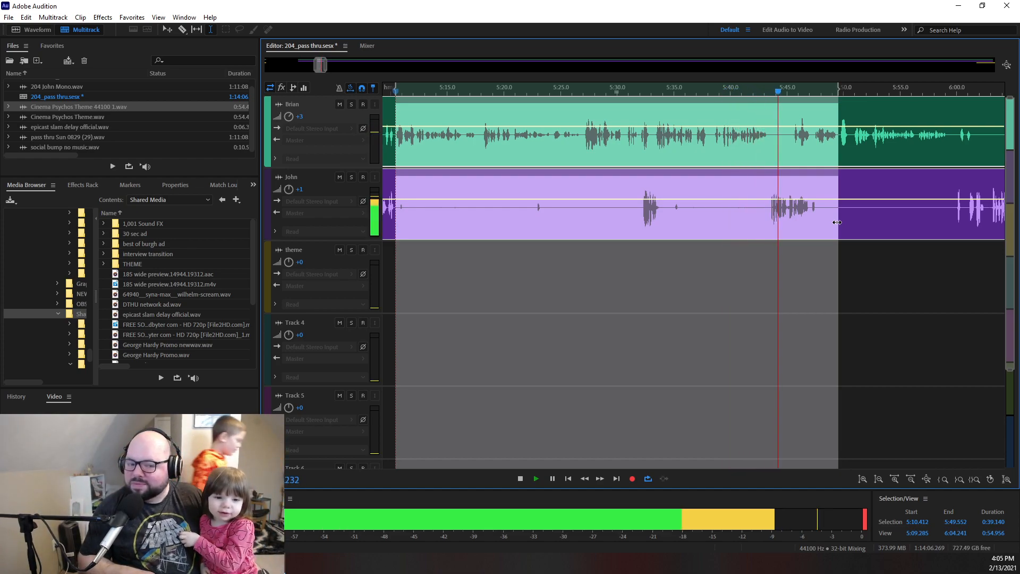
- Extend the marked passage's end to 5:59.220, play it back, and extend the end further to 6:00.722
key("space")
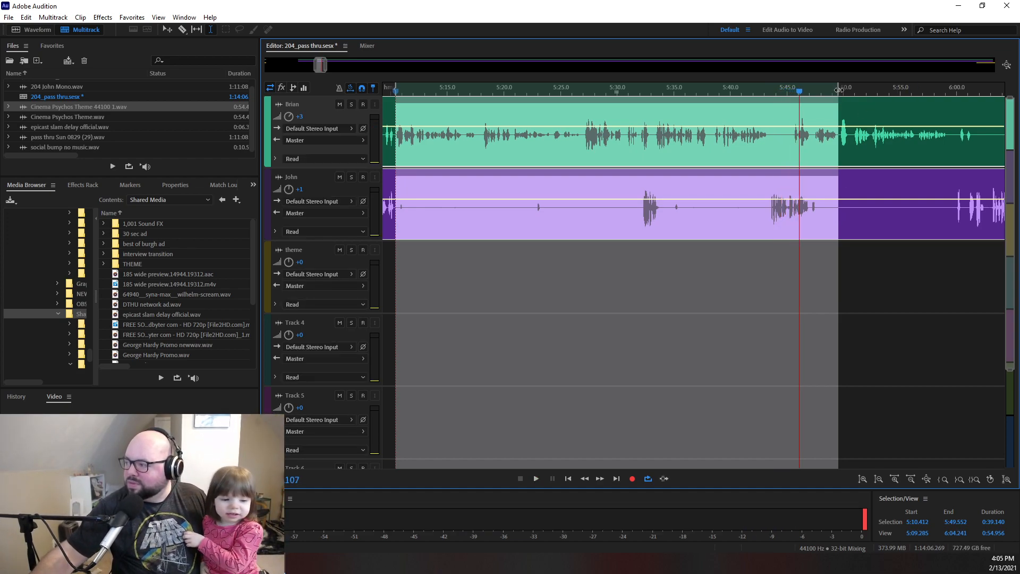
left_click_drag(844, 89, 948, 96)
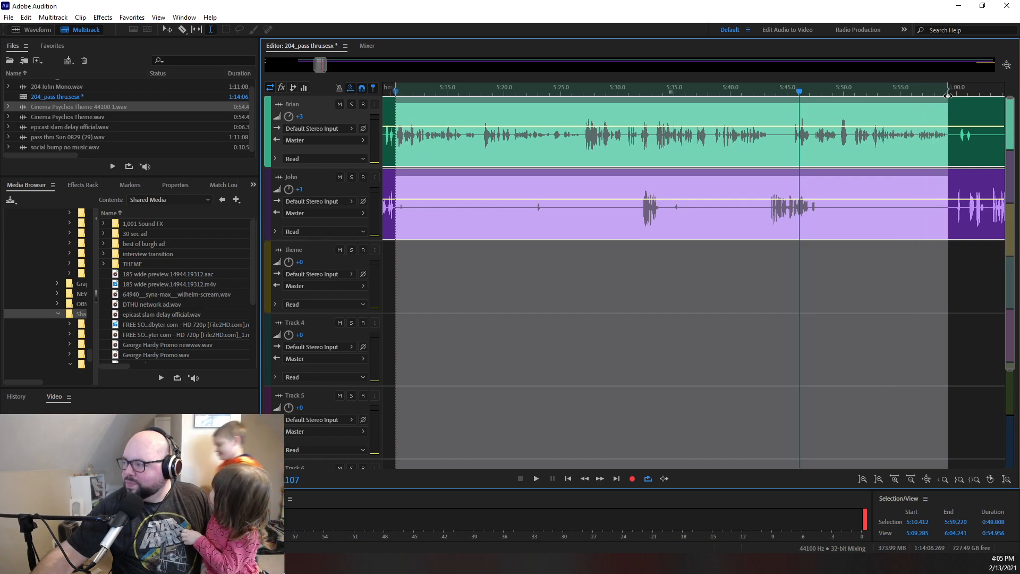
key("space")
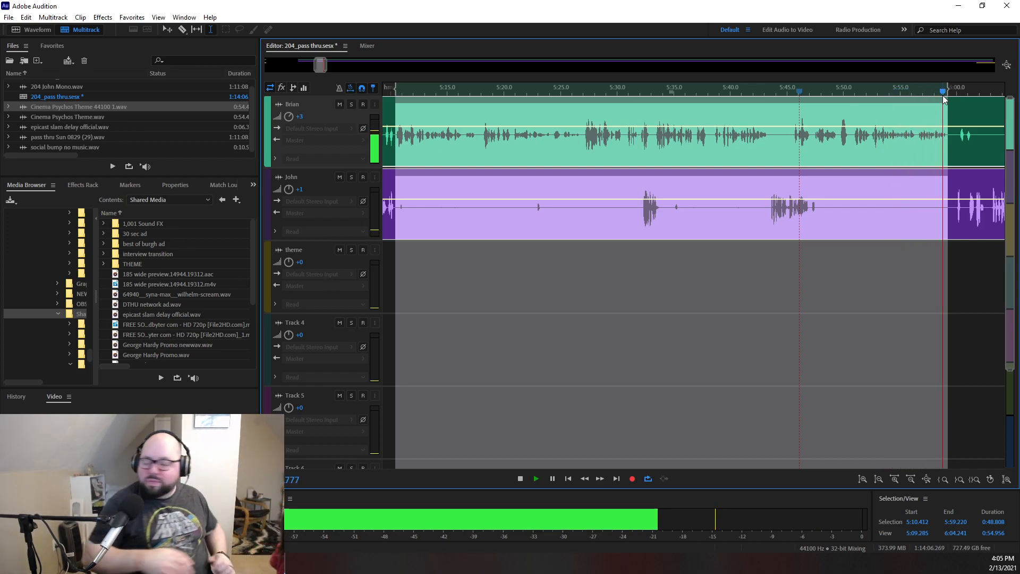
mouse_move(946, 92)
left_mouse_down()
mouse_move(980, 93)
mouse_move(964, 94)
left_mouse_up()
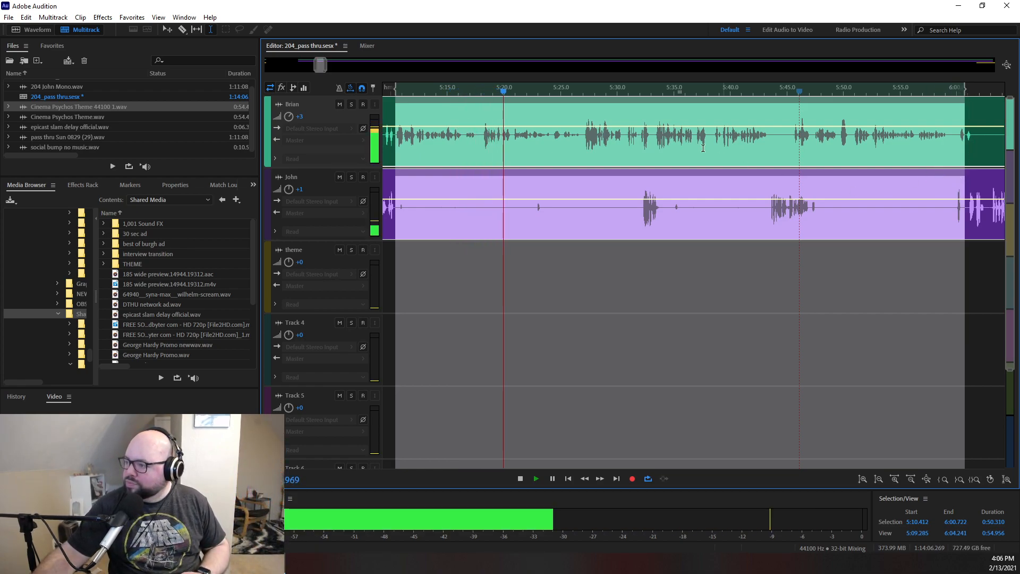
- Listen to the marked passage's ending and opening again, and copy the passage from both voice tracks
left_click(712, 90)
left_click(868, 91)
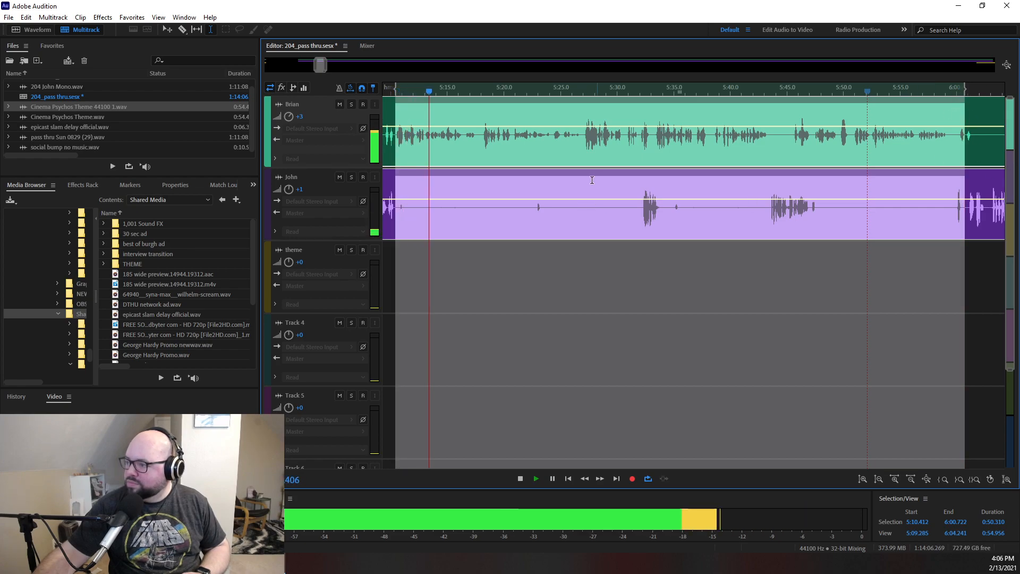
right_click(569, 116)
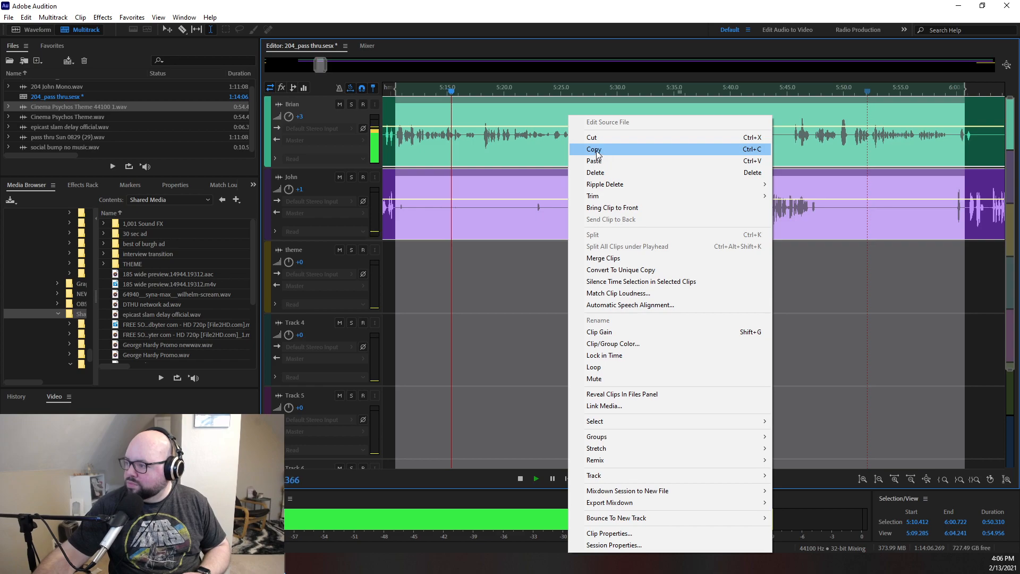
left_click(594, 150)
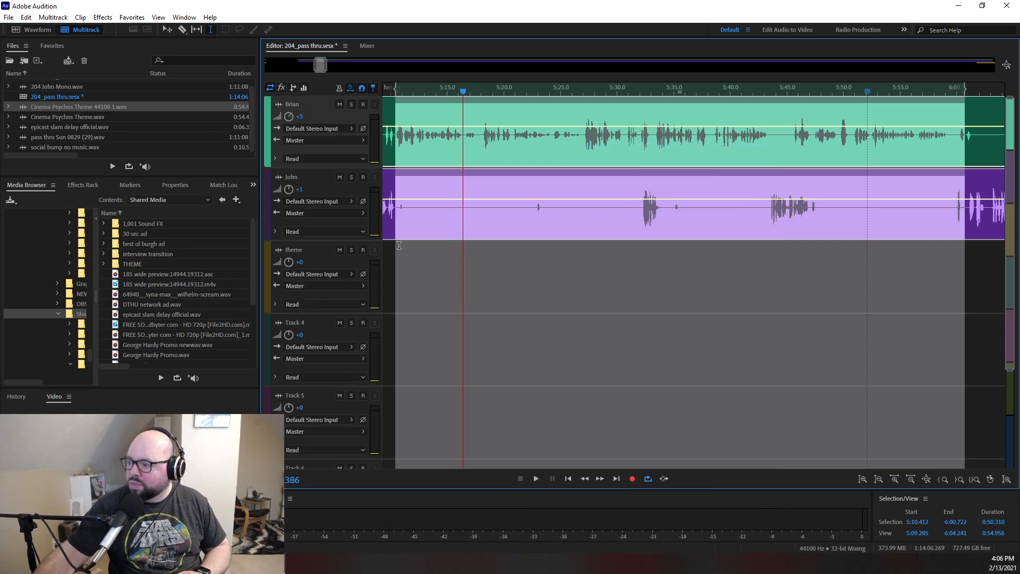
- Paste the copied passage into the empty gap near the session's start and move both clips directly after the social bump
mouse_move(318, 67)
left_mouse_down()
mouse_move(223, 69)
mouse_move(317, 70)
left_mouse_up()
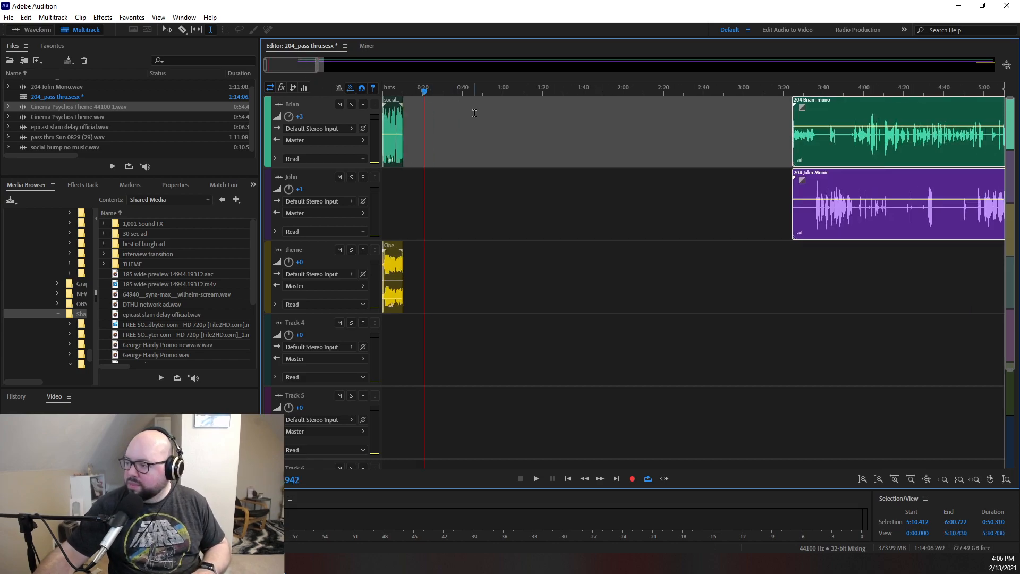
key("ctrl+shift+a")
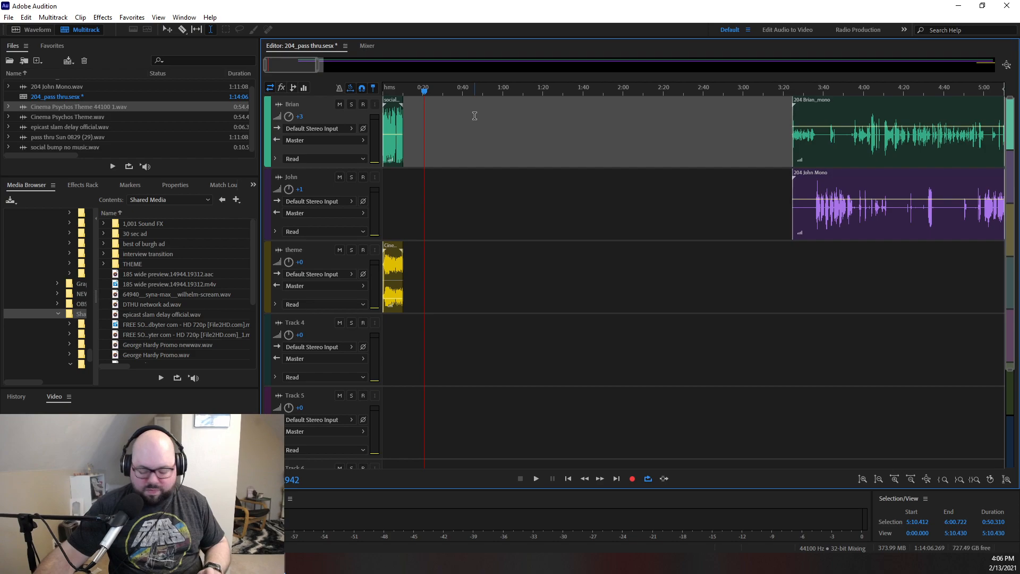
left_click(520, 223)
left_click(458, 255)
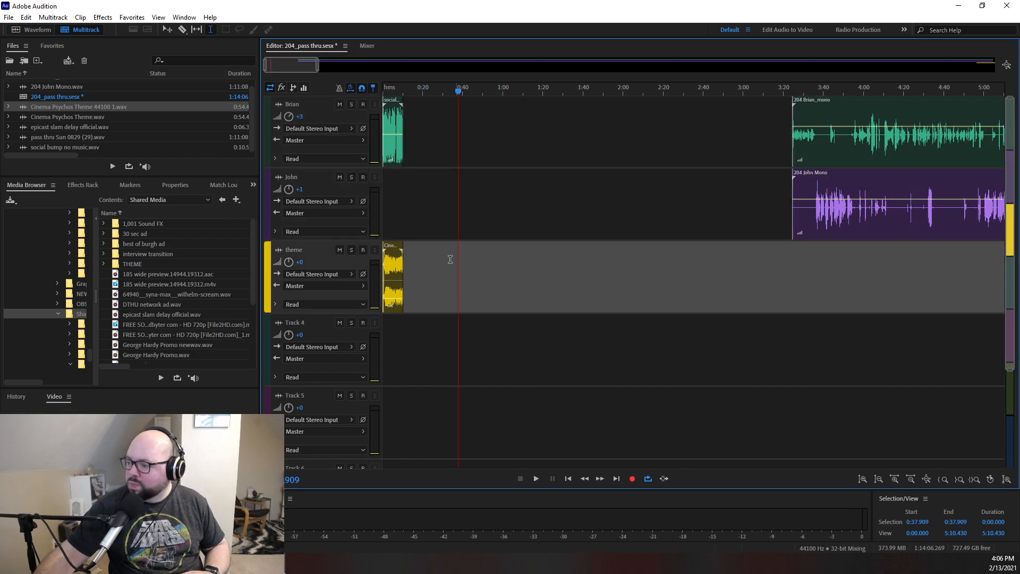
right_click(459, 93)
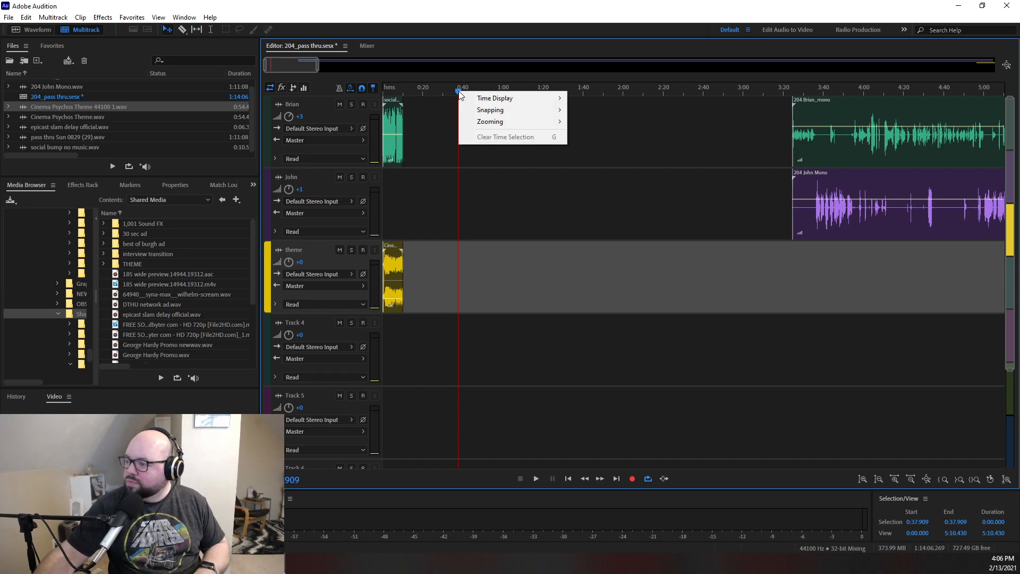
left_click(474, 175)
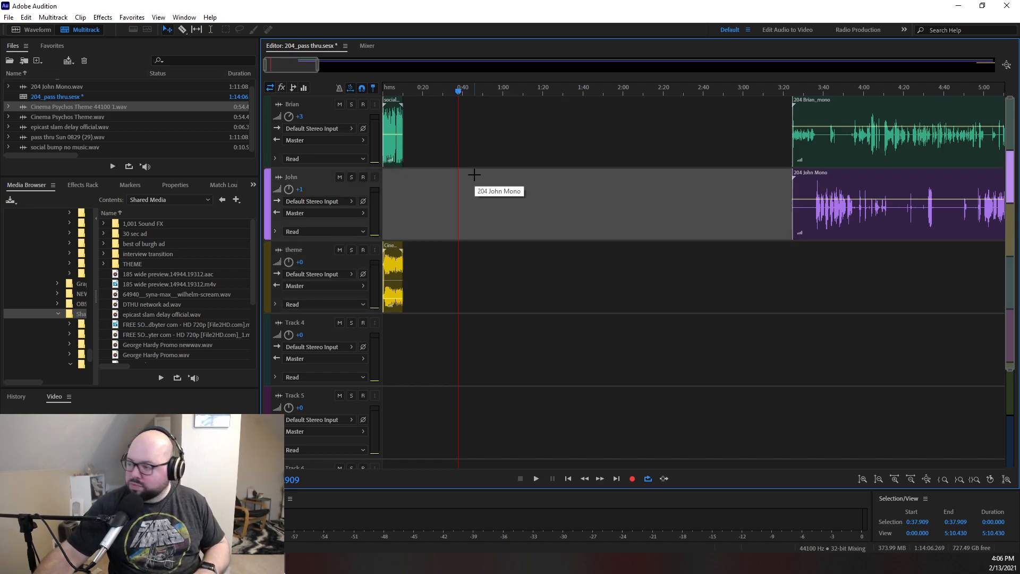
key("ctrl+v")
left_click_drag(502, 184, 450, 144)
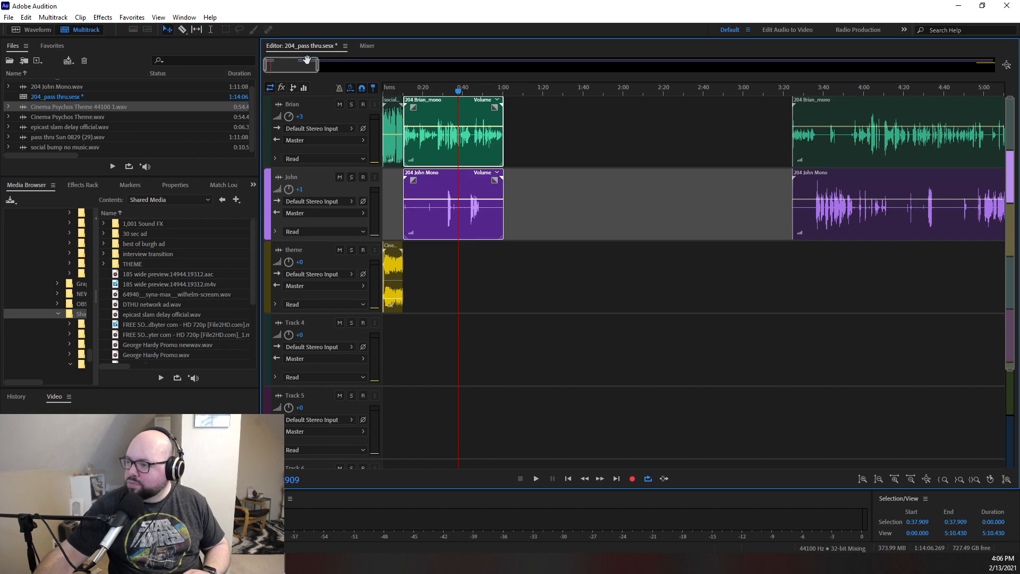
- Add short fade-ins and fade-outs to both pasted voice clips
left_click_drag(317, 65, 276, 65)
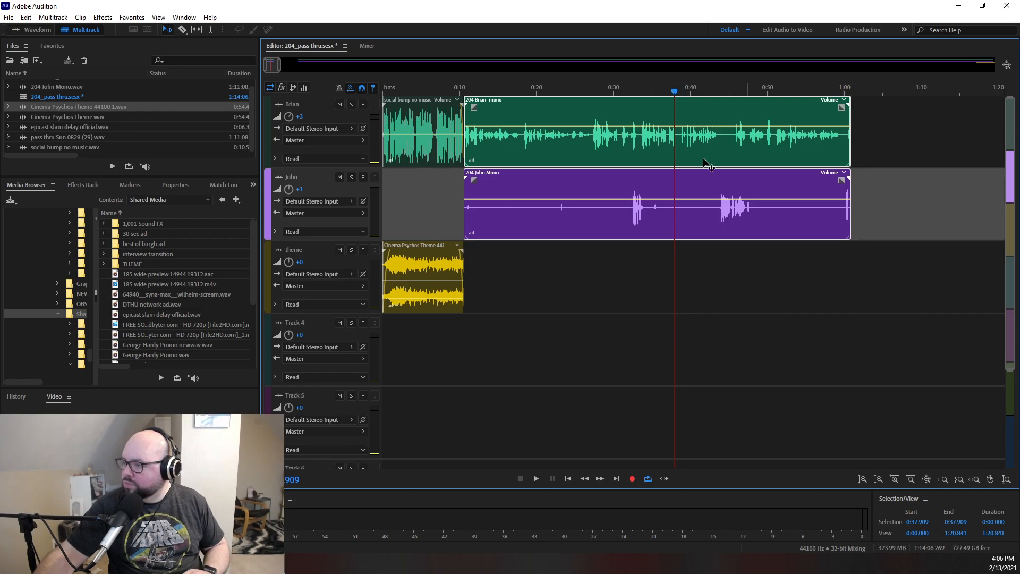
left_click_drag(475, 107, 475, 107)
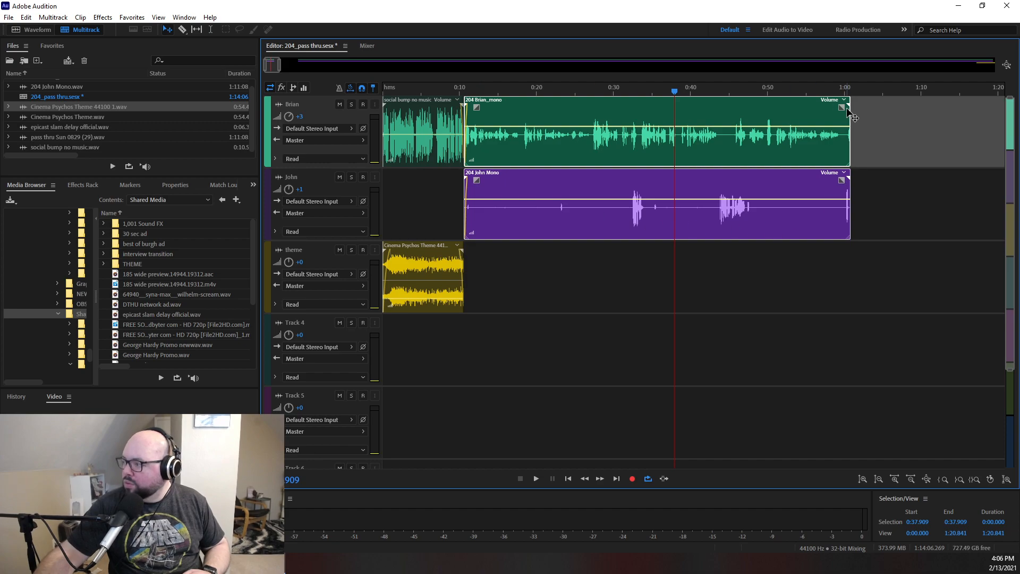
left_click_drag(279, 66, 273, 67)
left_click_drag(910, 106, 902, 107)
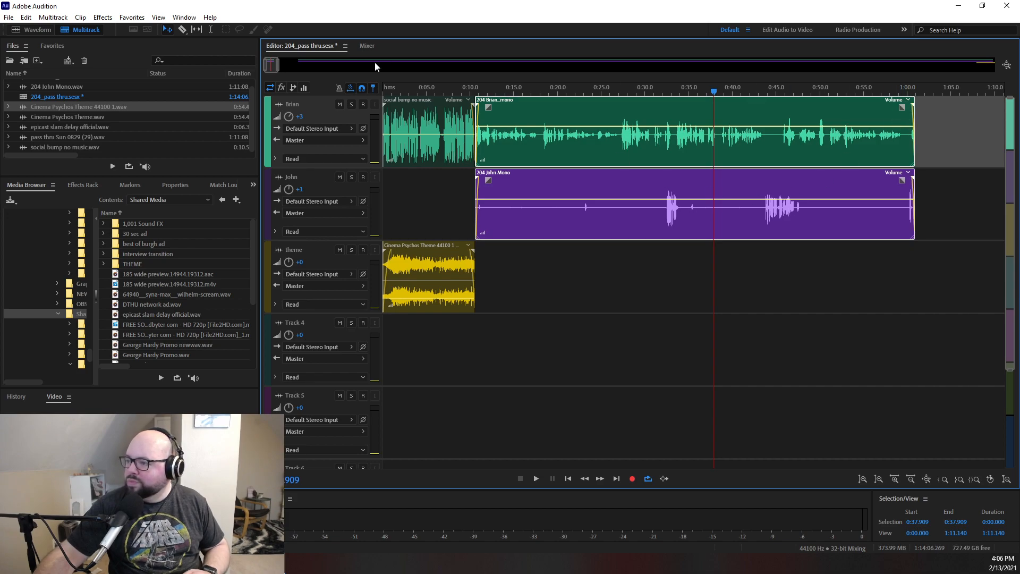
- Play the session from the start, and skip ahead to about 0:14 to listen to the pasted passage
key("Home")
key("space")
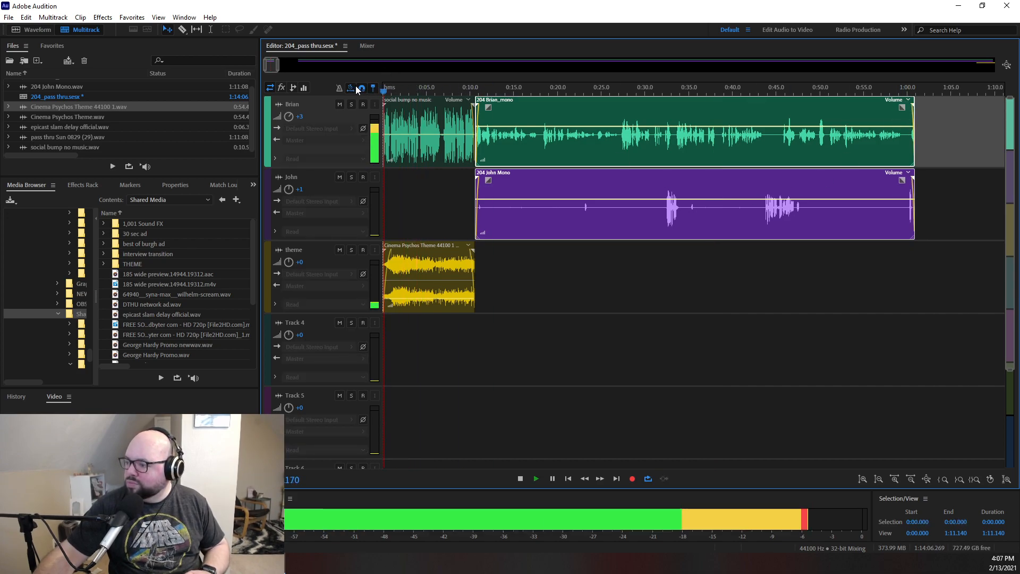
scroll(283, 67, "down", 5)
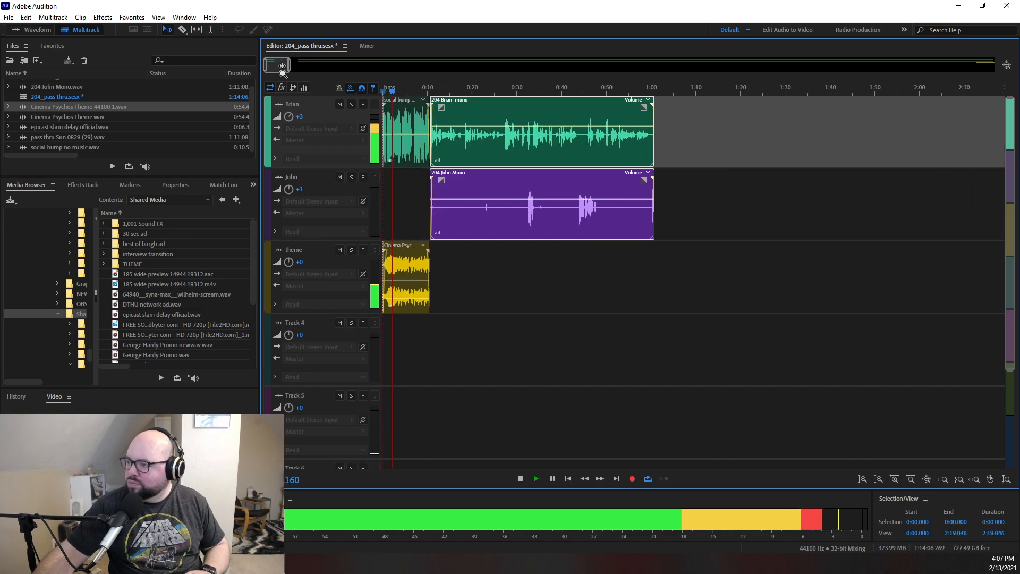
scroll(282, 67, "down", 1)
scroll(285, 67, "up", 1)
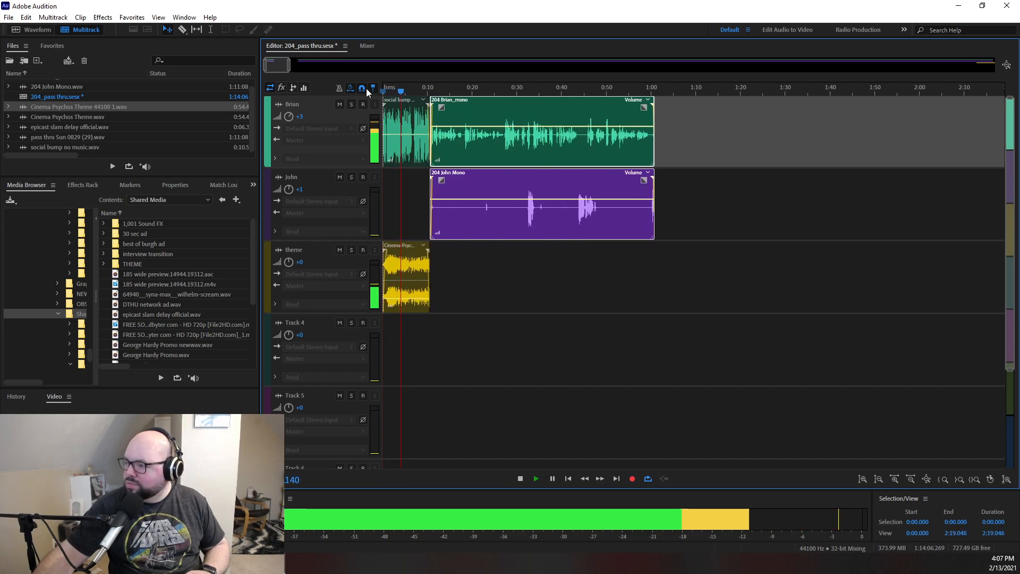
left_click(444, 91)
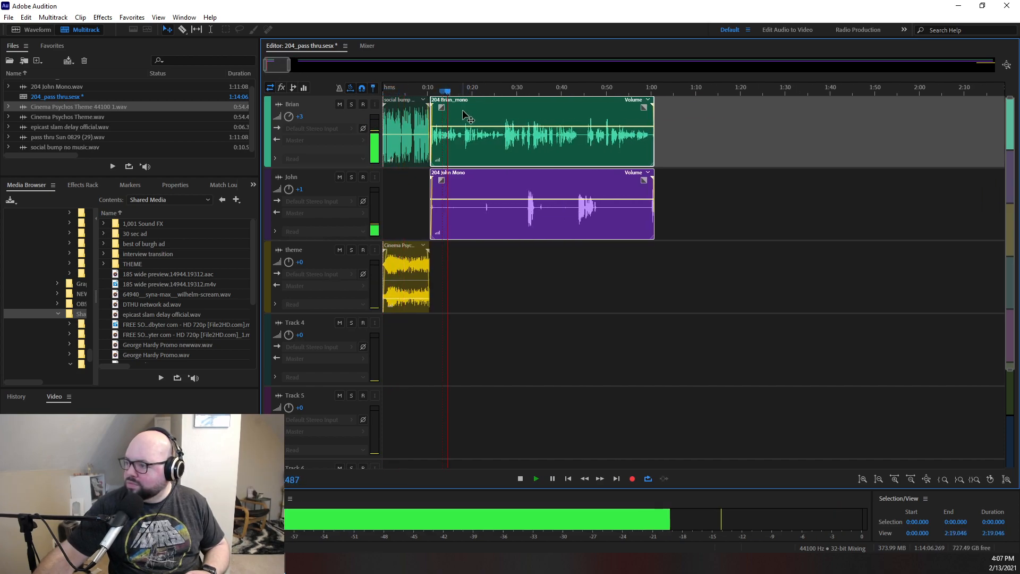
- Add Cinema Psychos Theme 44100 1.wav to the theme track where the pasted voice clips end, at about 1:00
left_click_drag(289, 66, 334, 66)
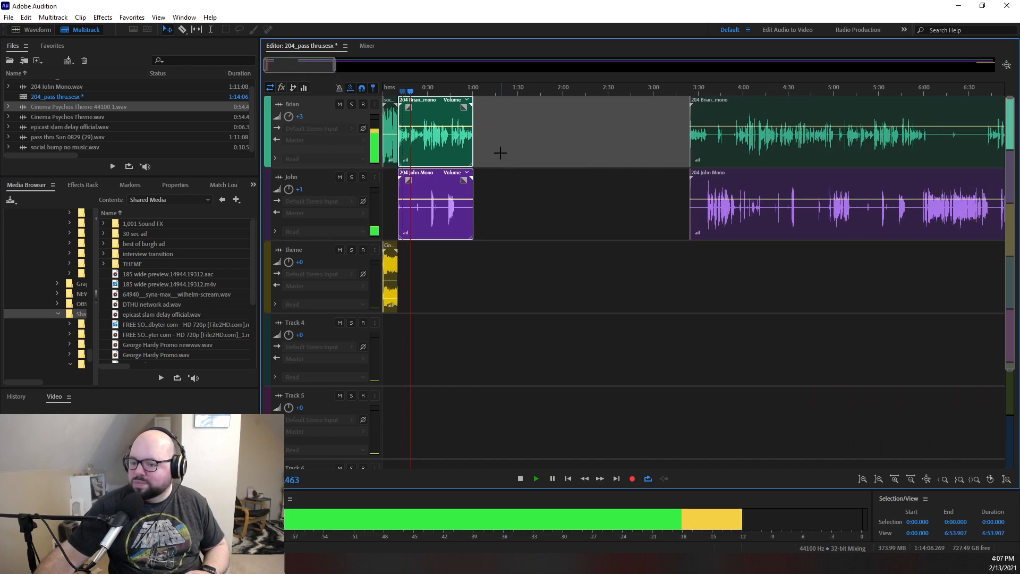
left_click(64, 118)
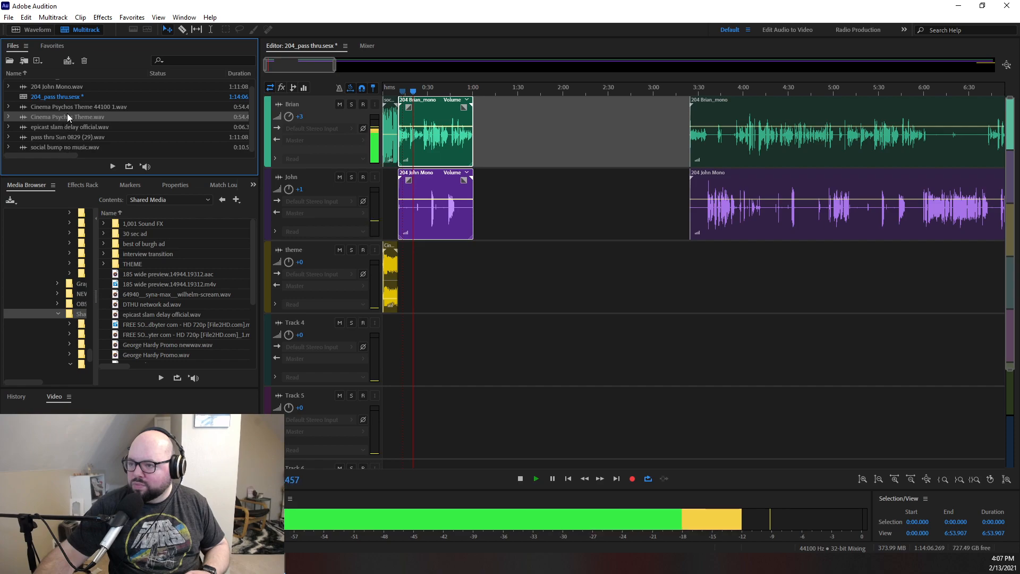
key("space")
left_click_drag(53, 106, 520, 299)
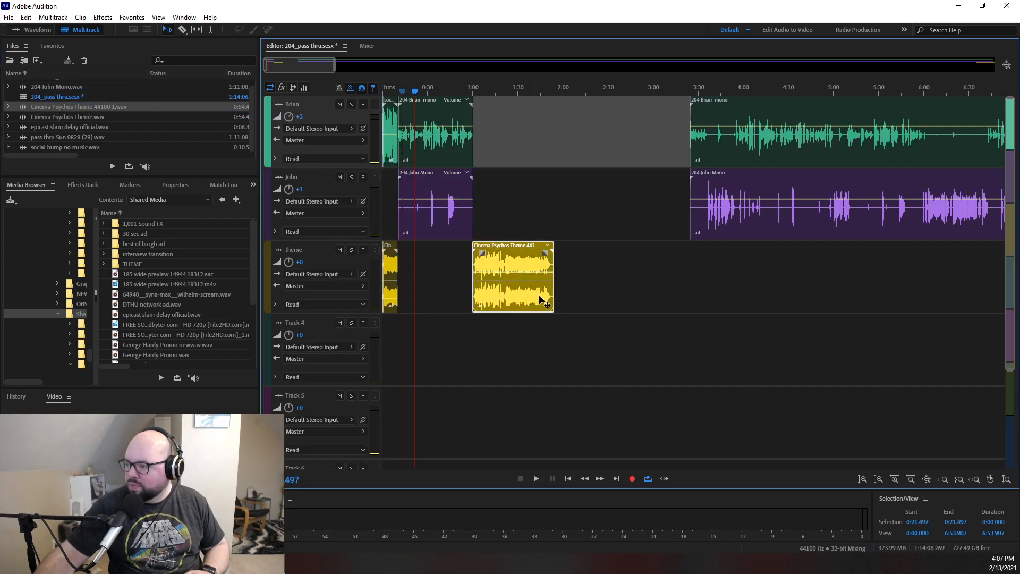
- Move both main conversation clips earlier so they start at about 1:23, overlapping the second half of the newly added theme clip
left_click_drag(333, 65, 1018, 151)
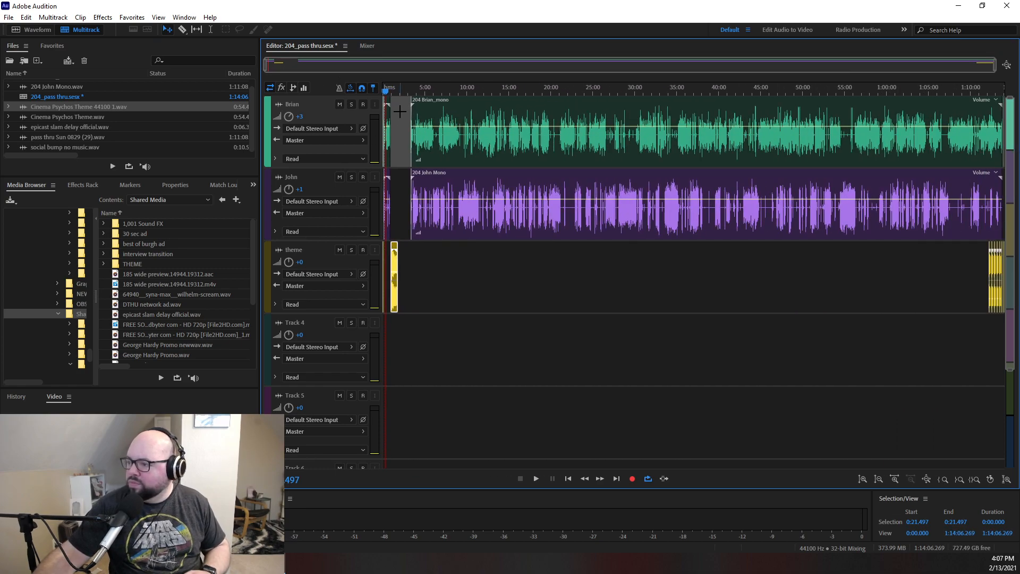
left_click_drag(405, 101, 1013, 301)
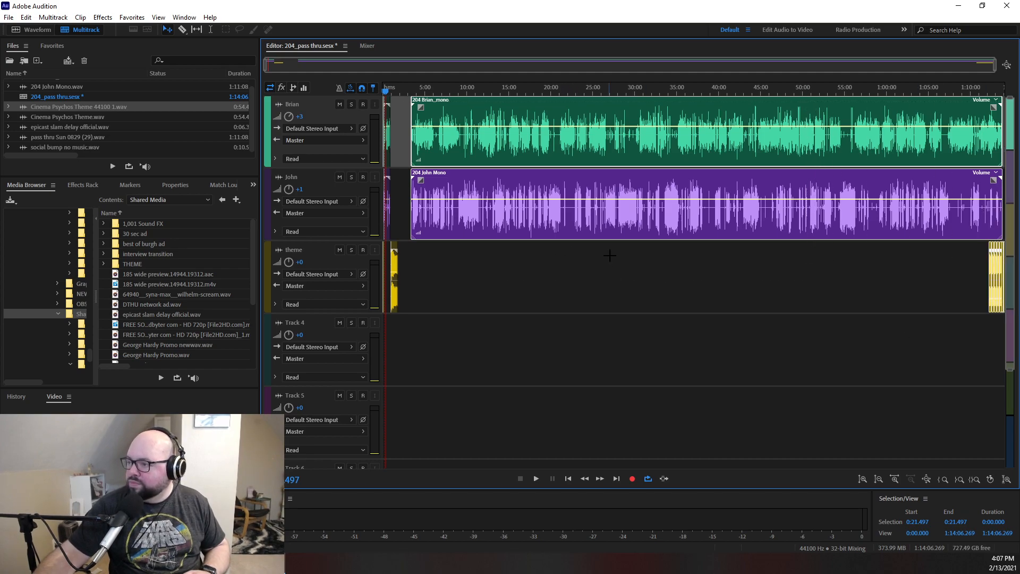
left_click_drag(981, 59, 374, 43)
left_click_drag(715, 196, 600, 192)
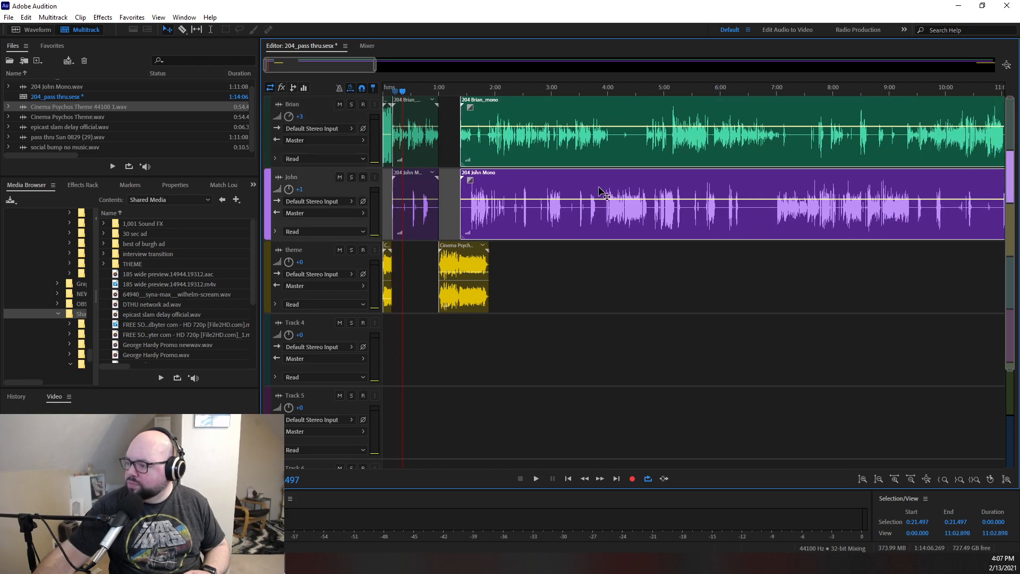
left_click_drag(375, 69, 291, 75)
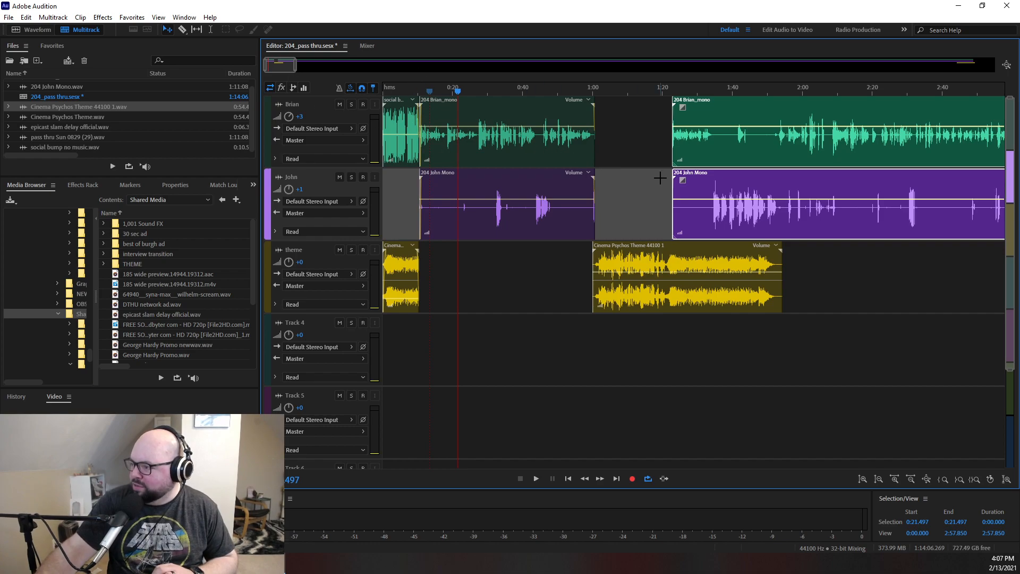
left_click(651, 91)
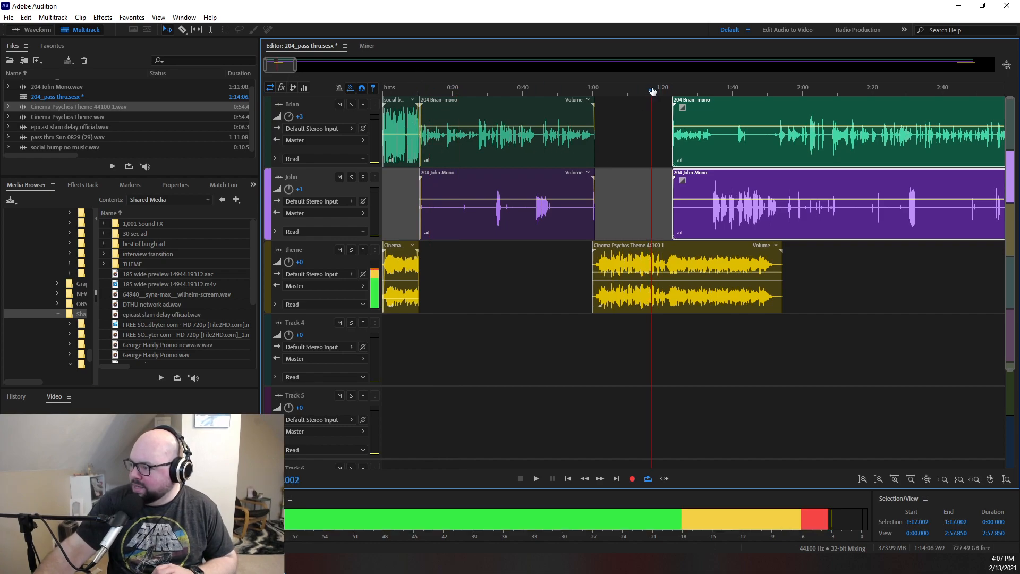
mouse_move(266, 69)
left_mouse_down()
mouse_move(300, 74)
mouse_move(277, 66)
left_mouse_up()
left_click_drag(718, 156, 730, 160)
- Add two volume keyframes to the theme clip around 1:23 and lower the second one so the music drops as the voices start
left_click_drag(631, 95, 658, 95)
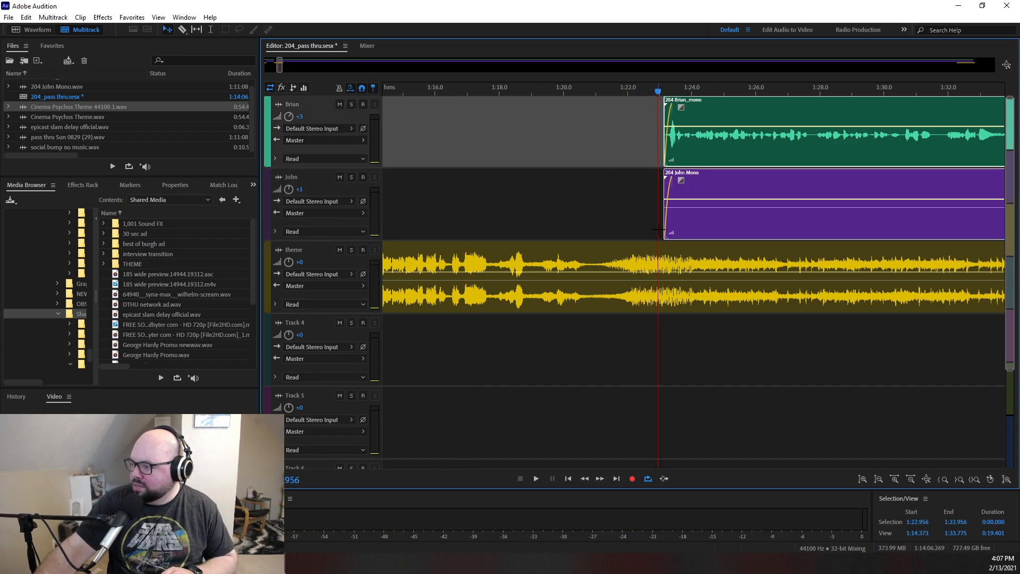
left_click(662, 276)
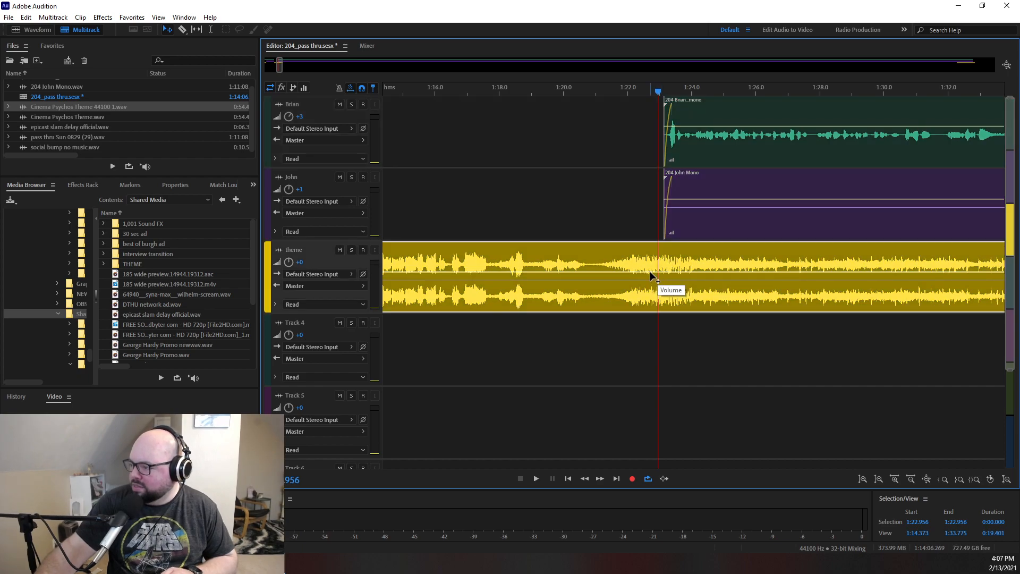
left_click_drag(663, 275, 665, 304)
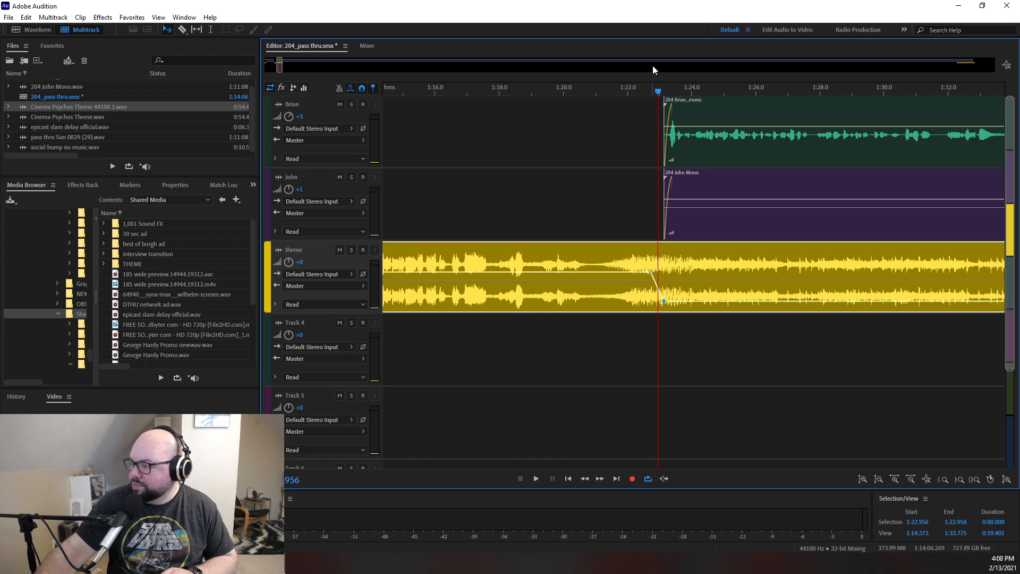
- Play the theme's volume drop from 1:22.409, shift its first keyframe slightly earlier, and set the second keyframe to -22.5 dB
left_click(640, 93)
key("space")
key("alt+space")
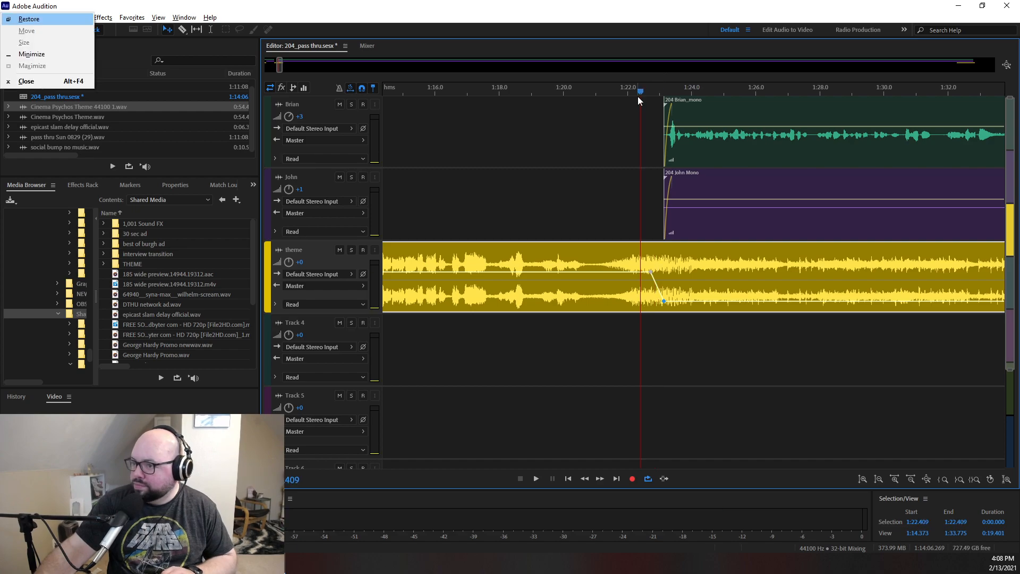
key("Escape")
left_click(615, 157)
key("space")
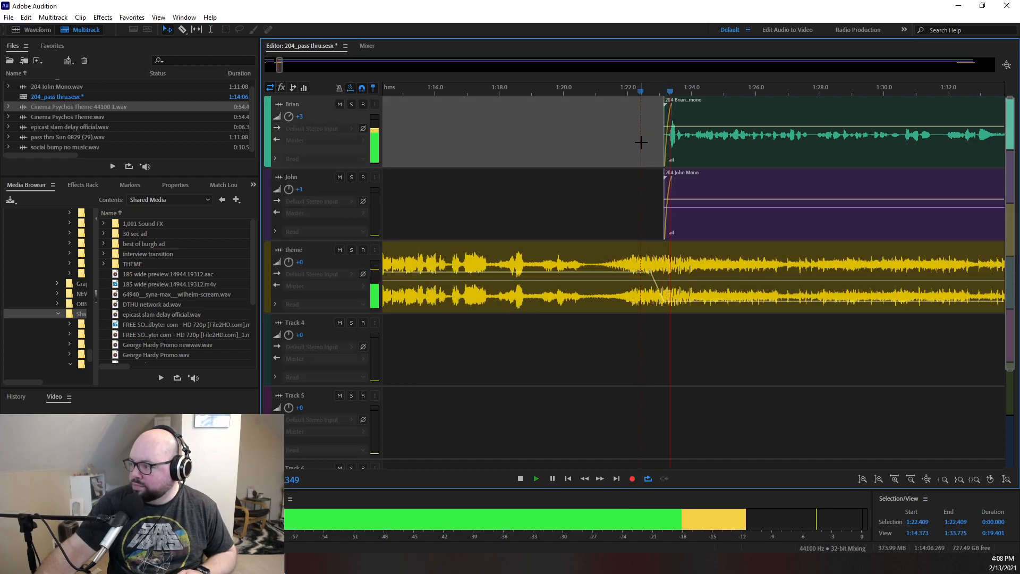
key("space")
left_click(651, 273)
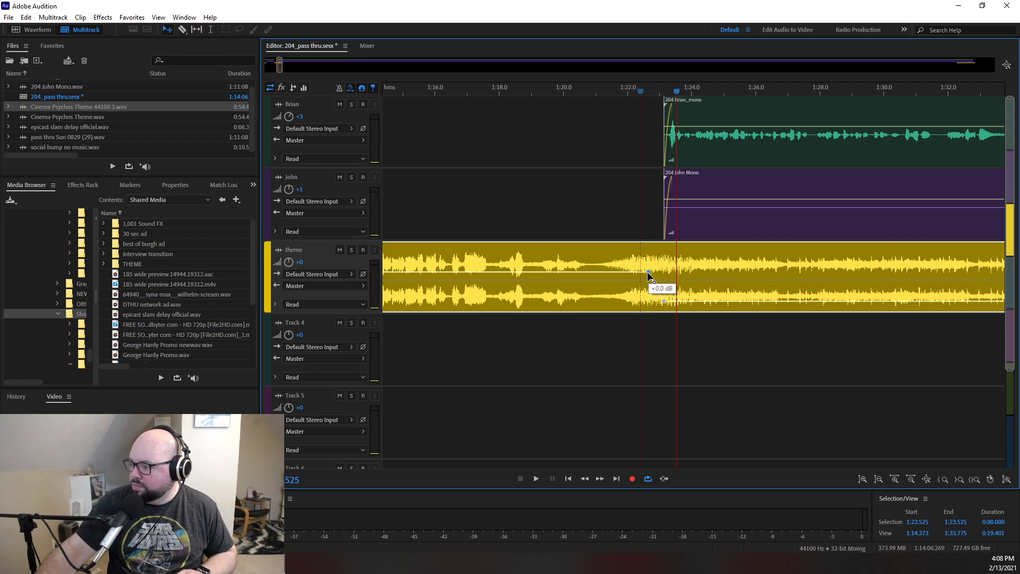
left_click_drag(664, 302, 665, 300)
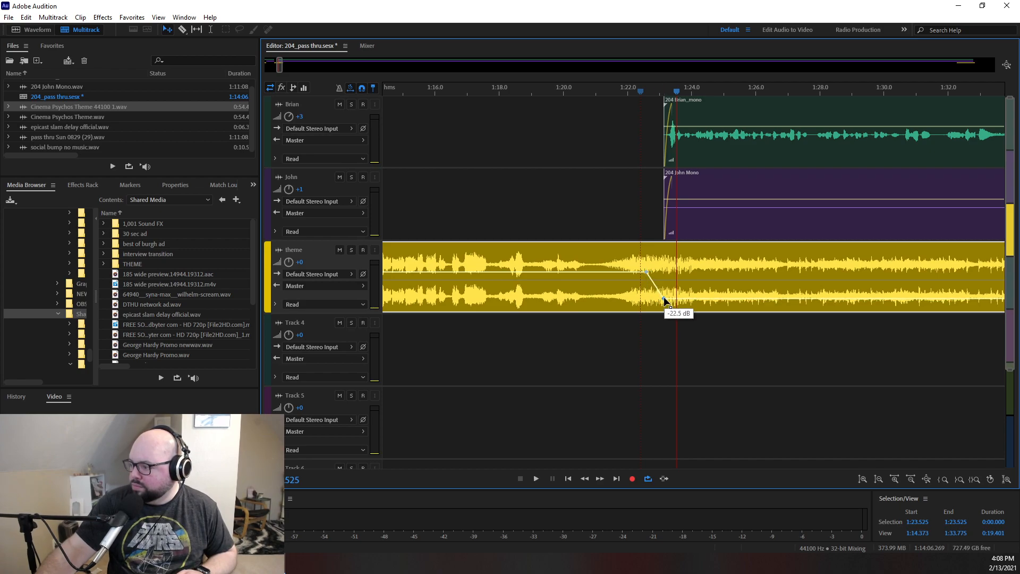
- Play the music-to-voice transition from 1:22.625 and add a fade-out to the end of the theme clip, starting at about 1:43
left_click_drag(676, 91, 647, 95)
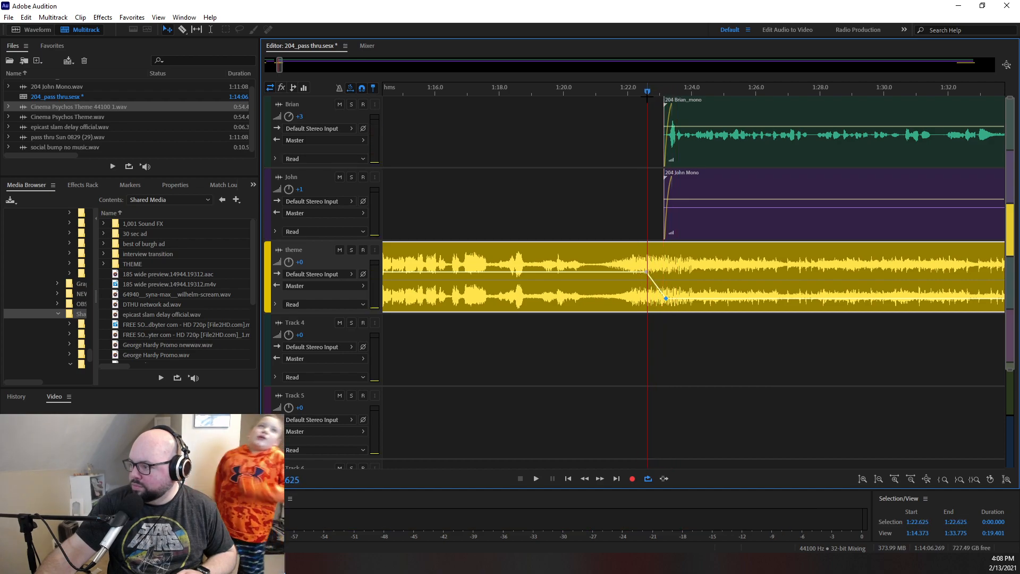
key("space")
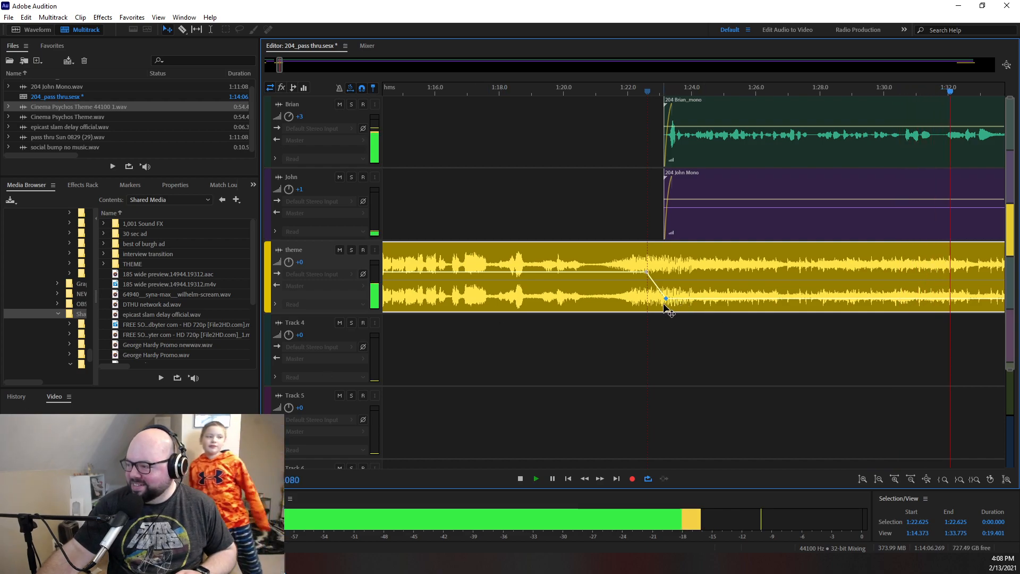
mouse_move(281, 65)
left_mouse_down()
mouse_move(317, 70)
mouse_move(297, 78)
left_mouse_up()
left_click_drag(567, 253, 520, 253)
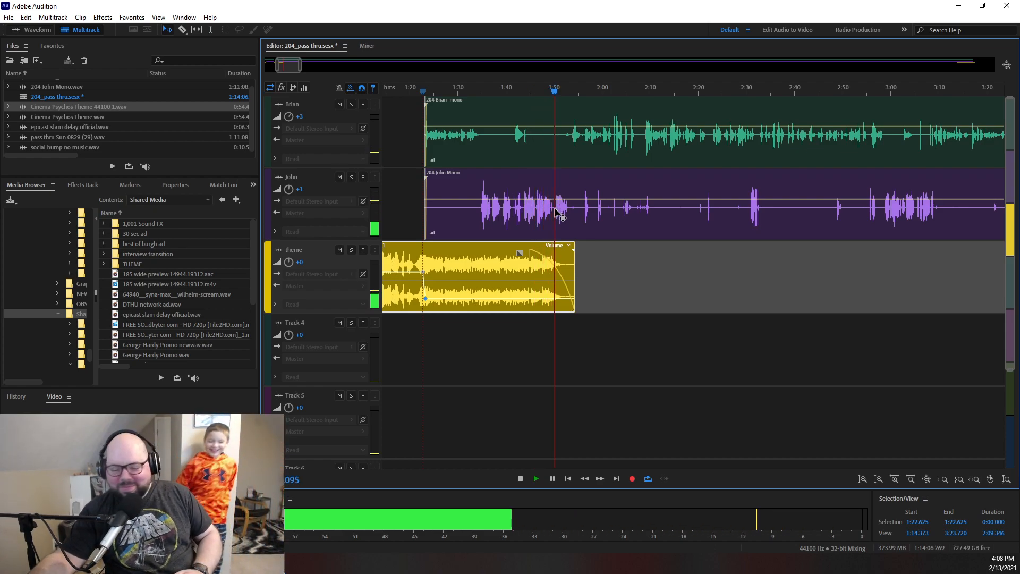
key("space")
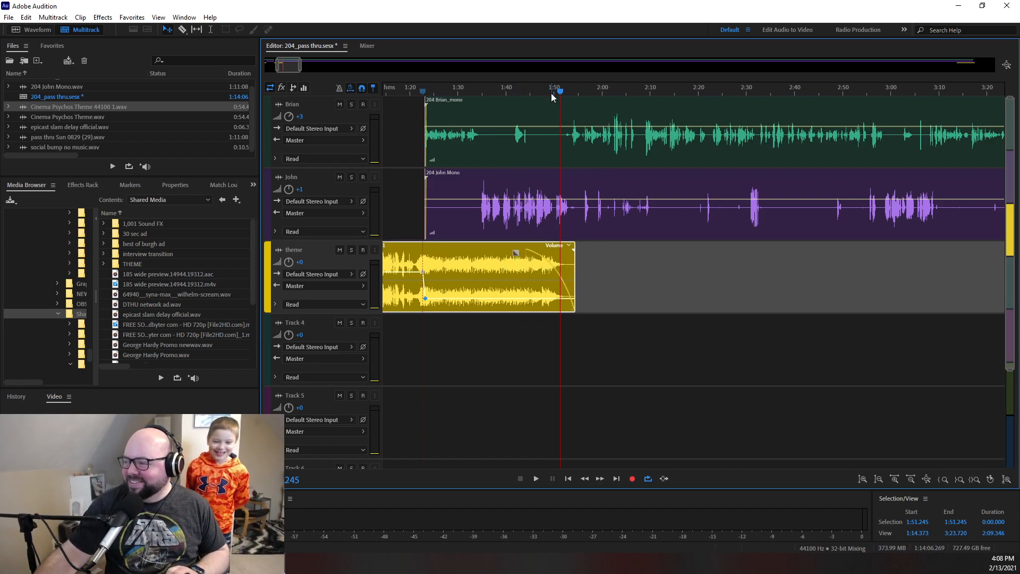
- Play the middle of the conversation from 32:21.110 to check the levels of both voices
left_click_drag(301, 69, 1018, 170)
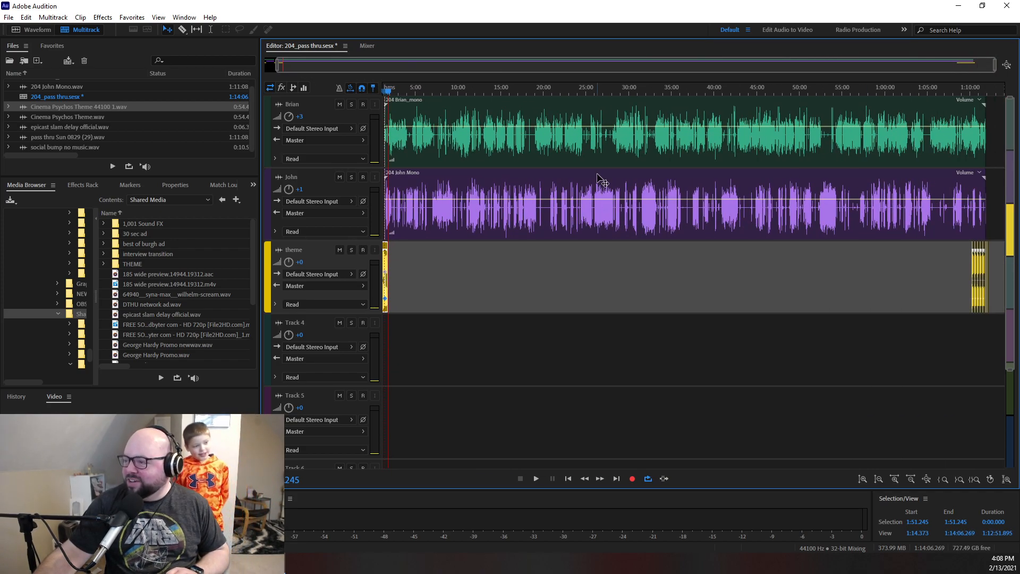
left_click_drag(518, 90, 753, 102)
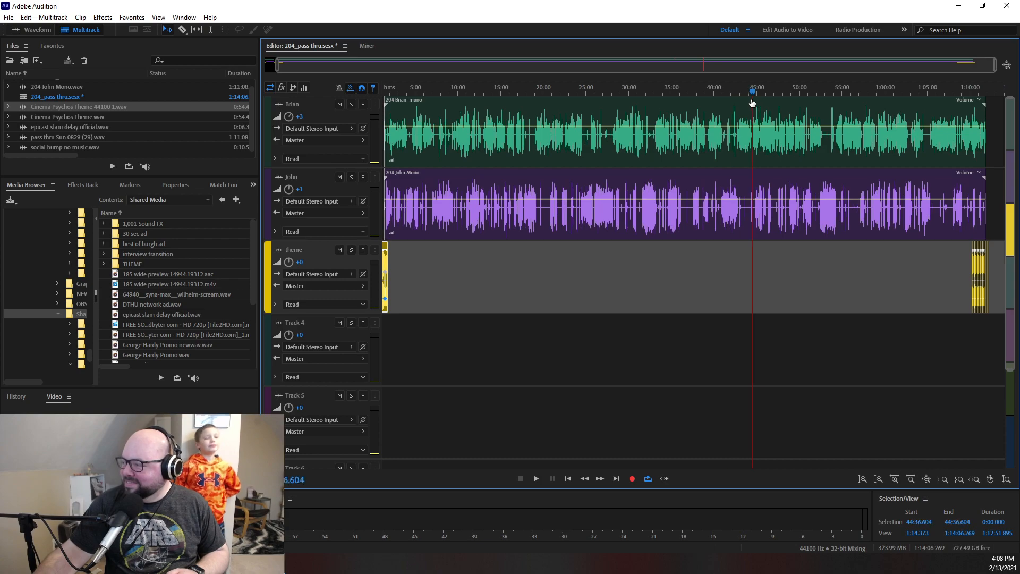
key("space")
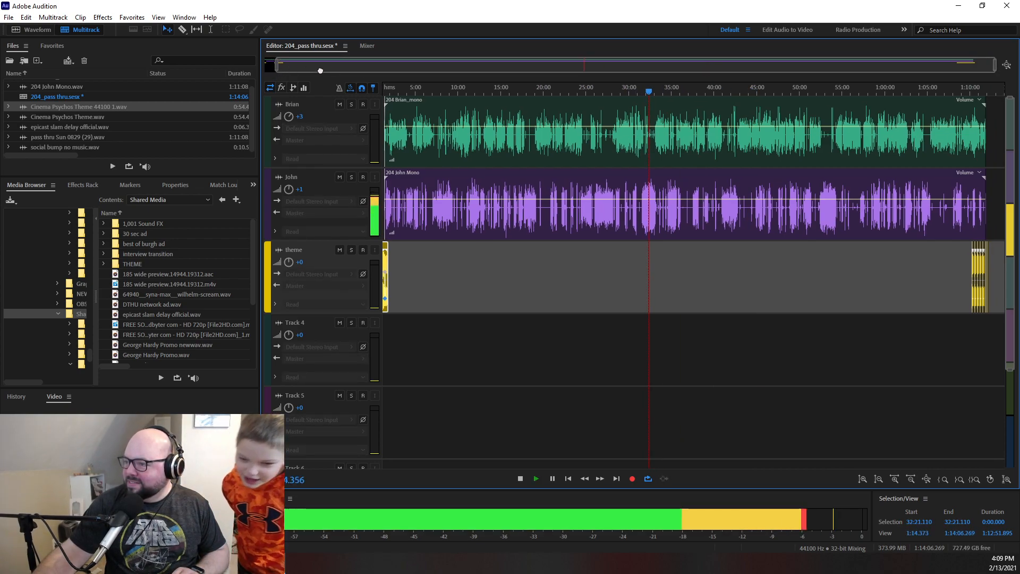
key("space")
left_click_drag(277, 65, 187, 96)
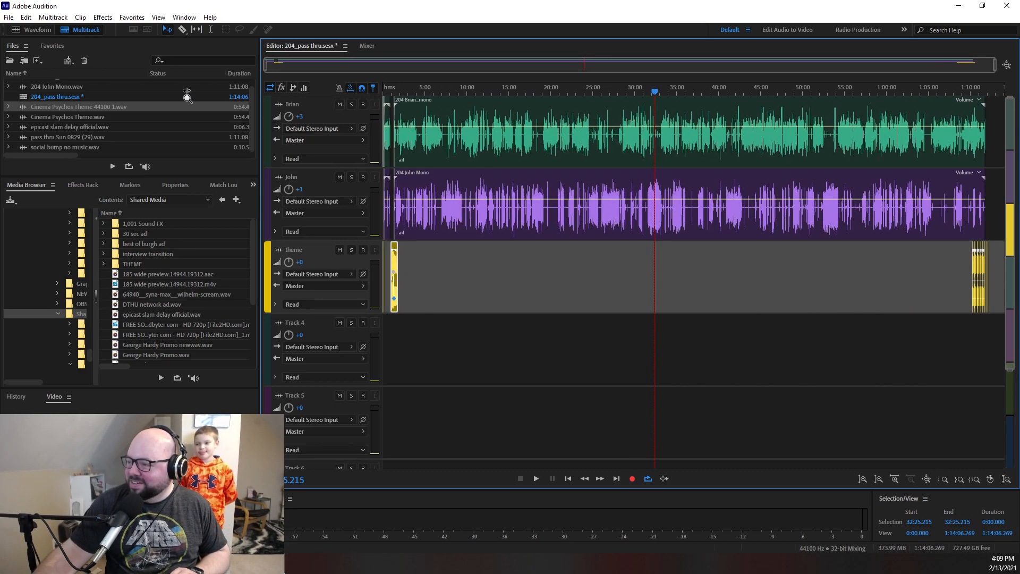
left_click_drag(583, 100, 565, 101)
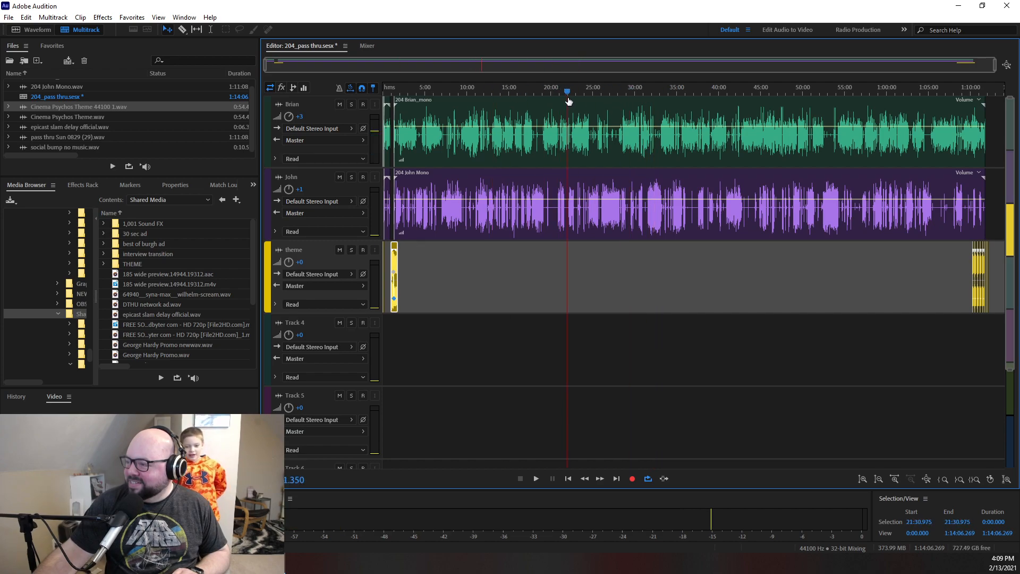
- Play the session from 34:06.575 and set the green voice track's volume to +4
left_click_drag(667, 120, 670, 124)
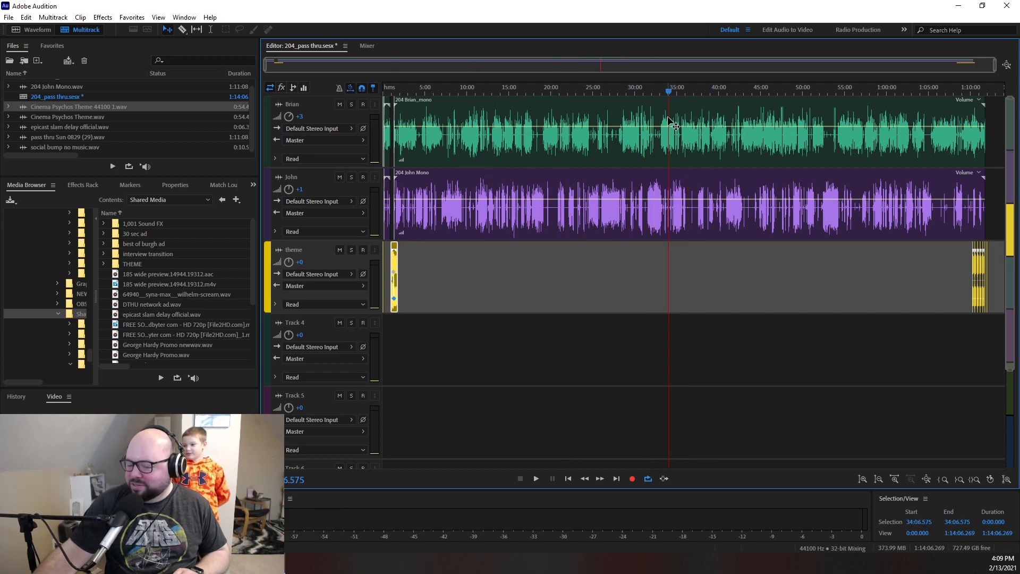
key("space")
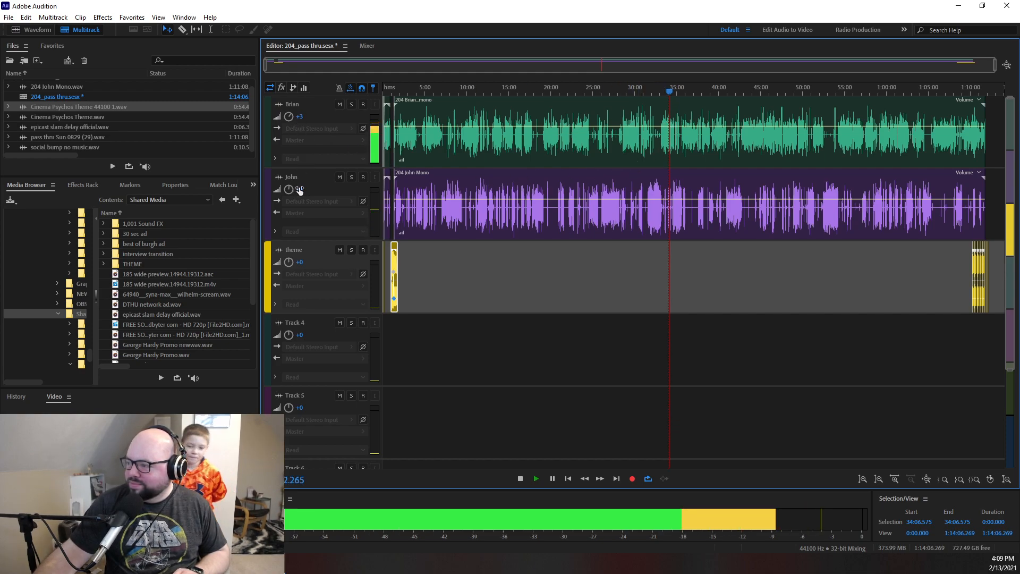
left_click(301, 116)
type("4")
left_click(448, 246)
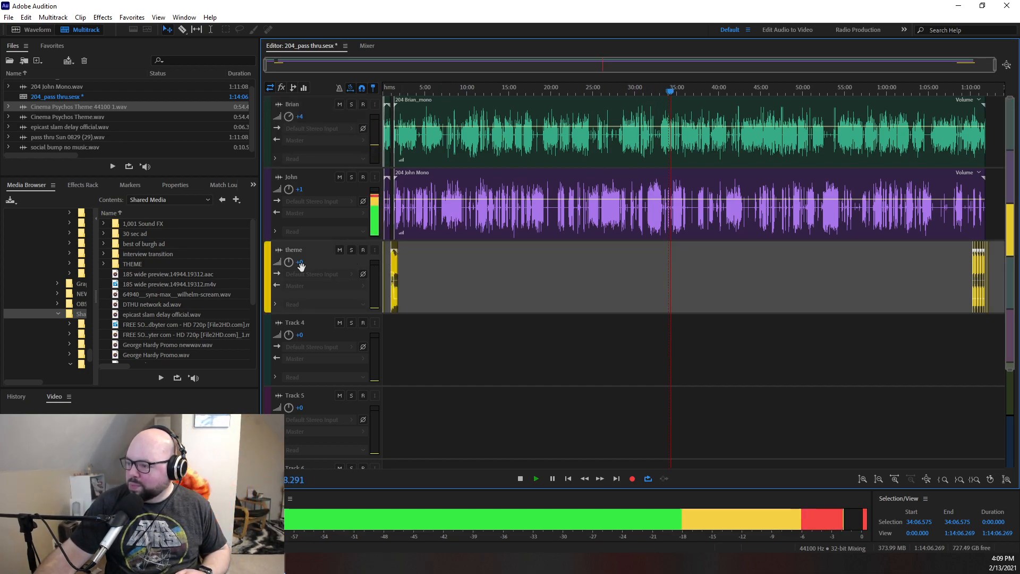
- Set the purple voice track's volume to -1 while the conversation keeps playing
left_click(301, 189)
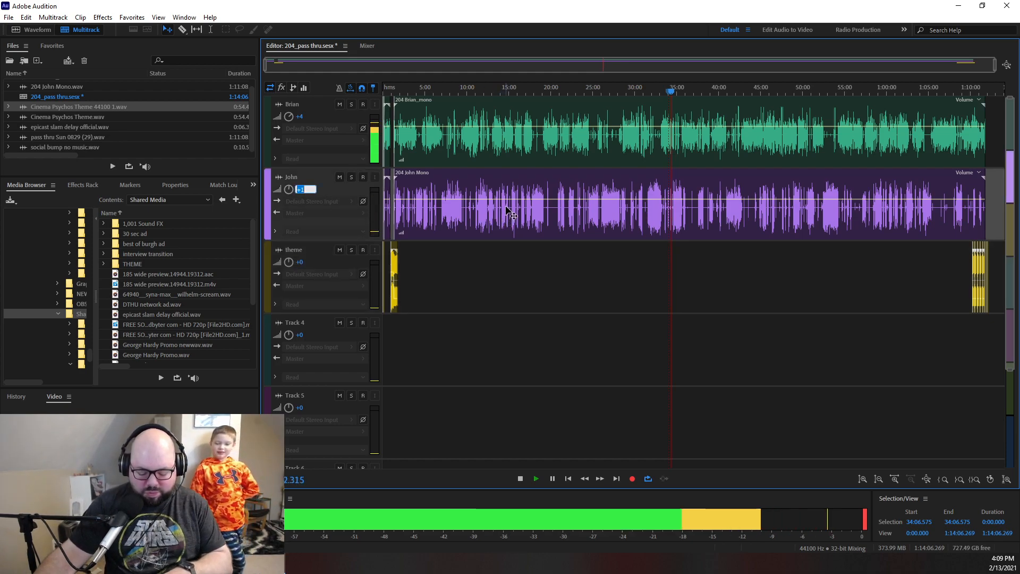
type("-1")
left_click(539, 288)
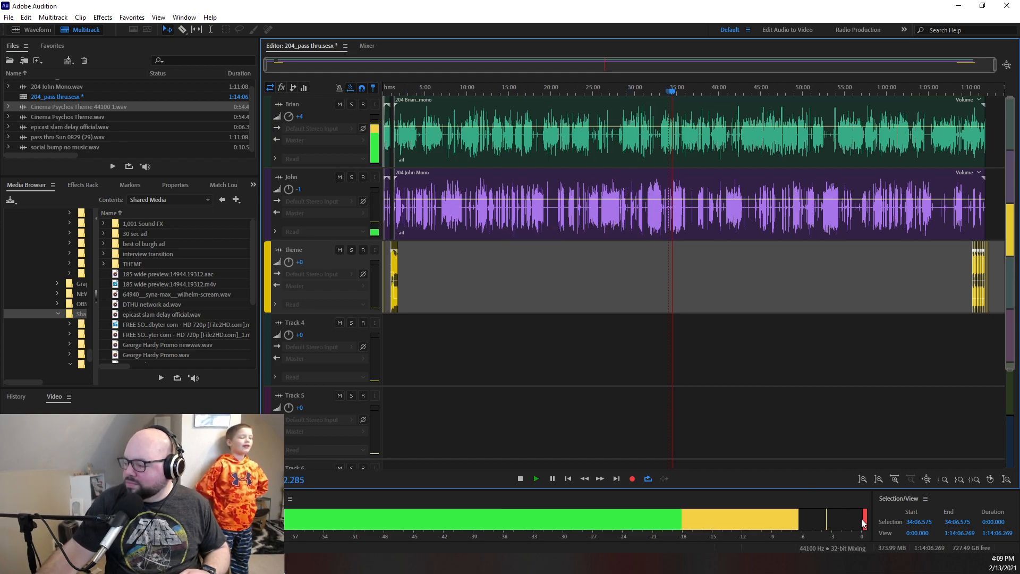
- Set the green voice track's volume to +3.5, listen to the balance, and stop playback
left_click(300, 116)
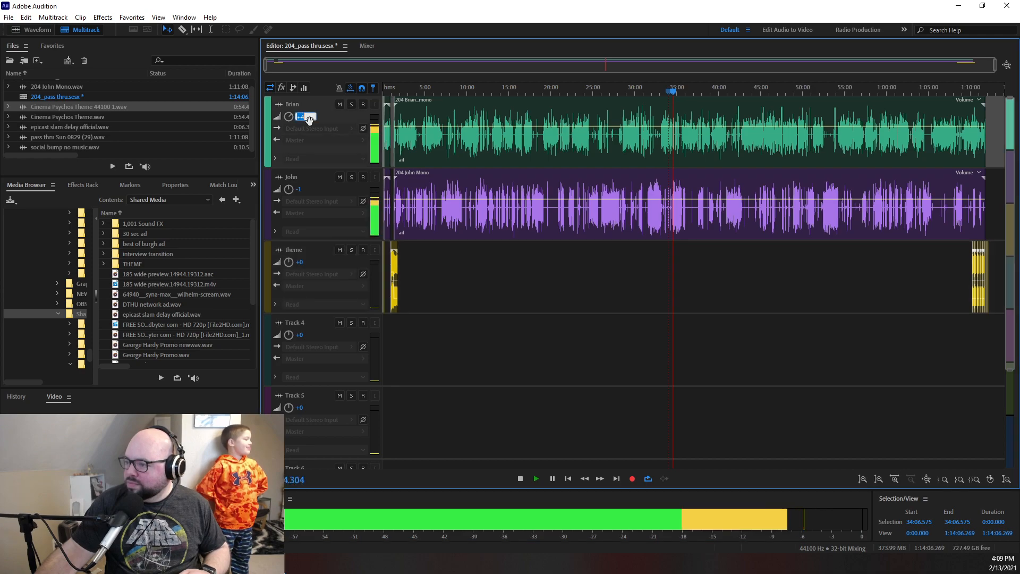
type("3")
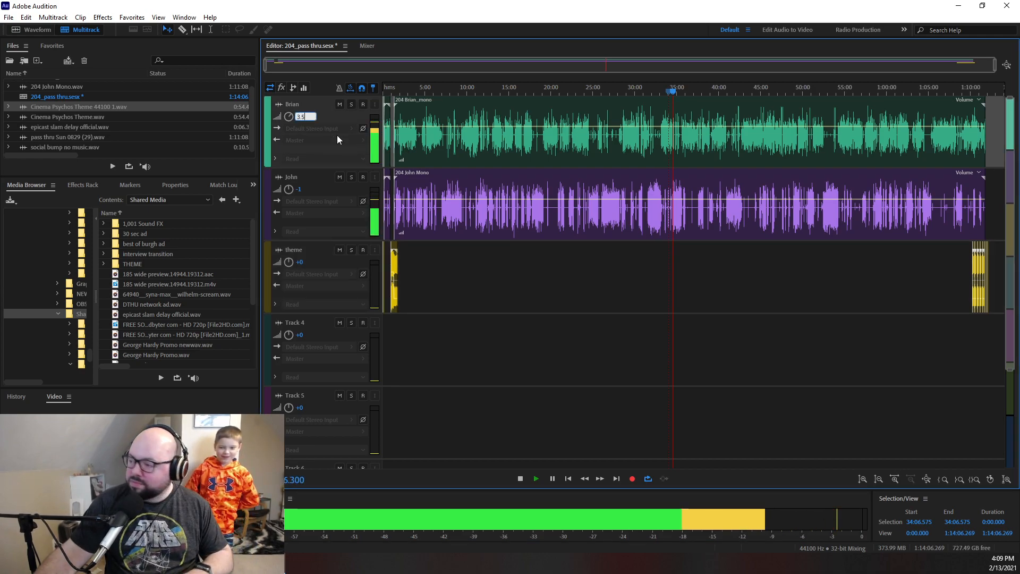
type(".5")
key("Return")
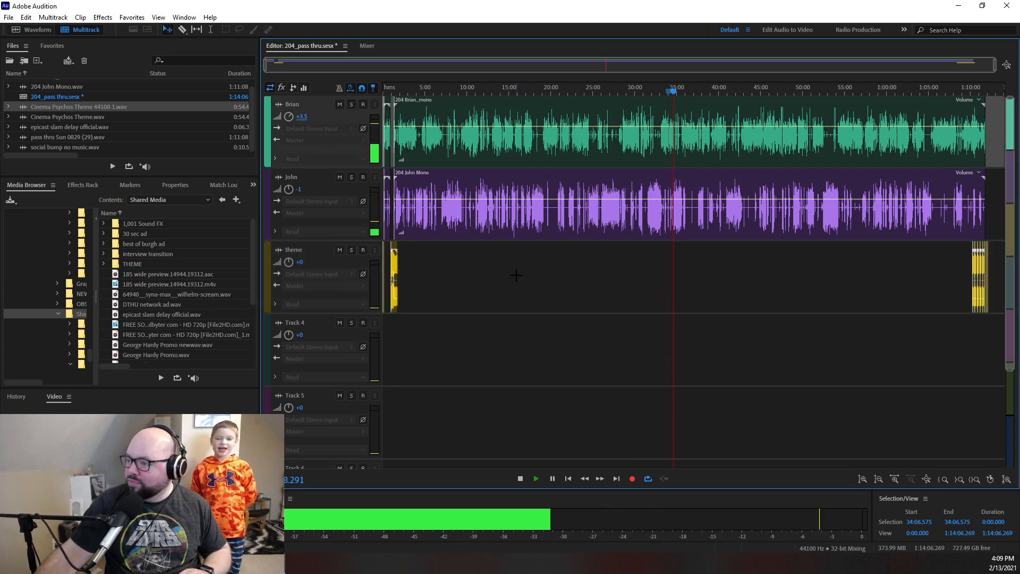
left_click(514, 273)
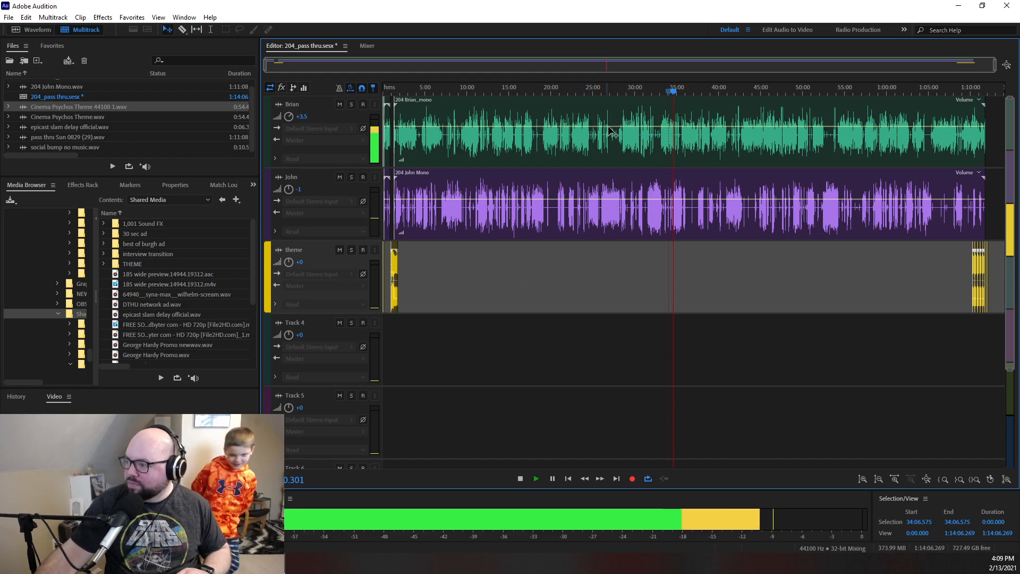
key("space")
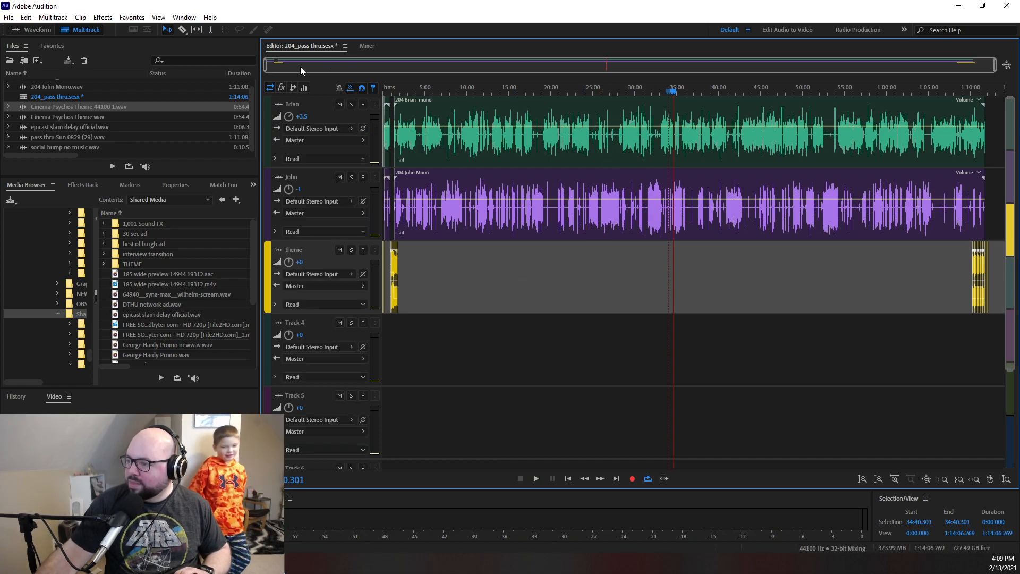
left_click(7, 18)
mouse_move(39, 223)
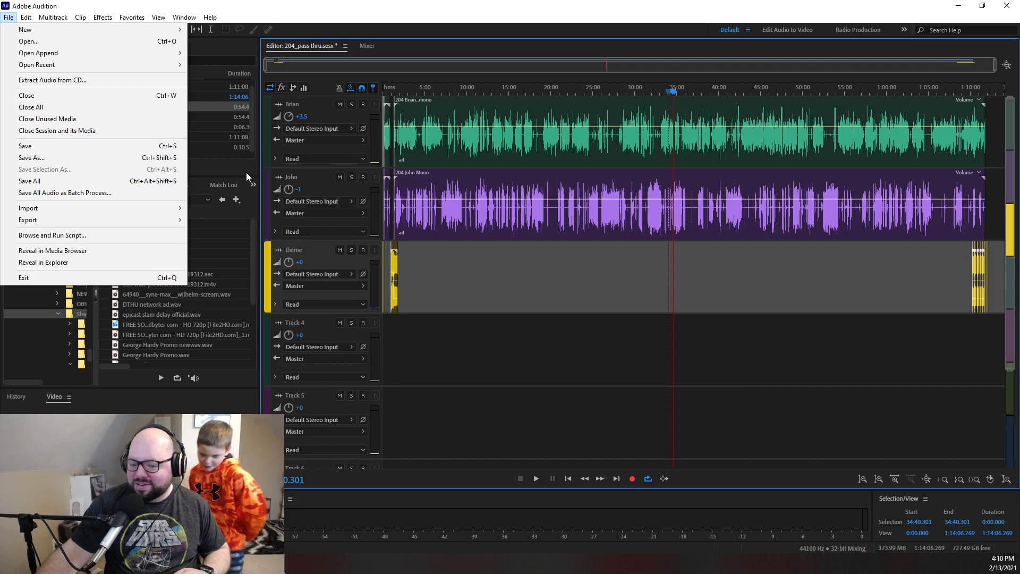
left_click(462, 349)
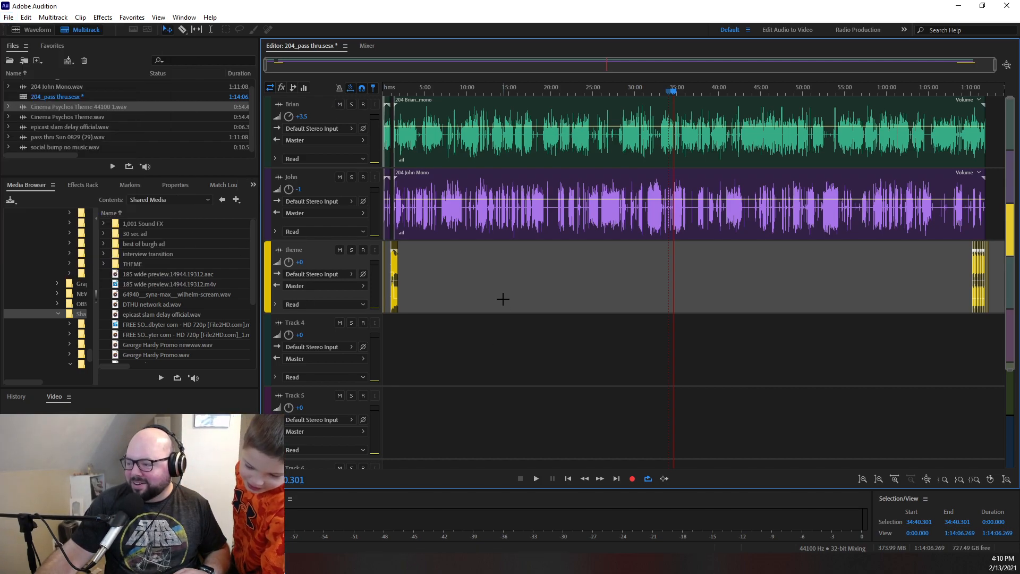
- Return the playhead to the session start and open the multitrack mixdown export for the entire session
left_click(669, 92)
left_click_drag(670, 94, 635, 97)
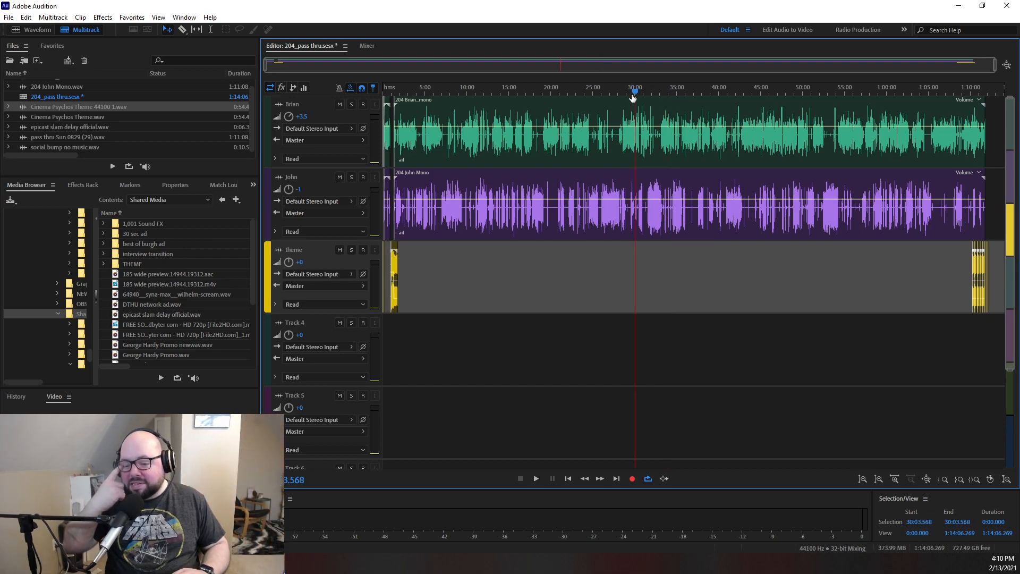
left_click_drag(633, 98, 309, 103)
left_click(8, 17)
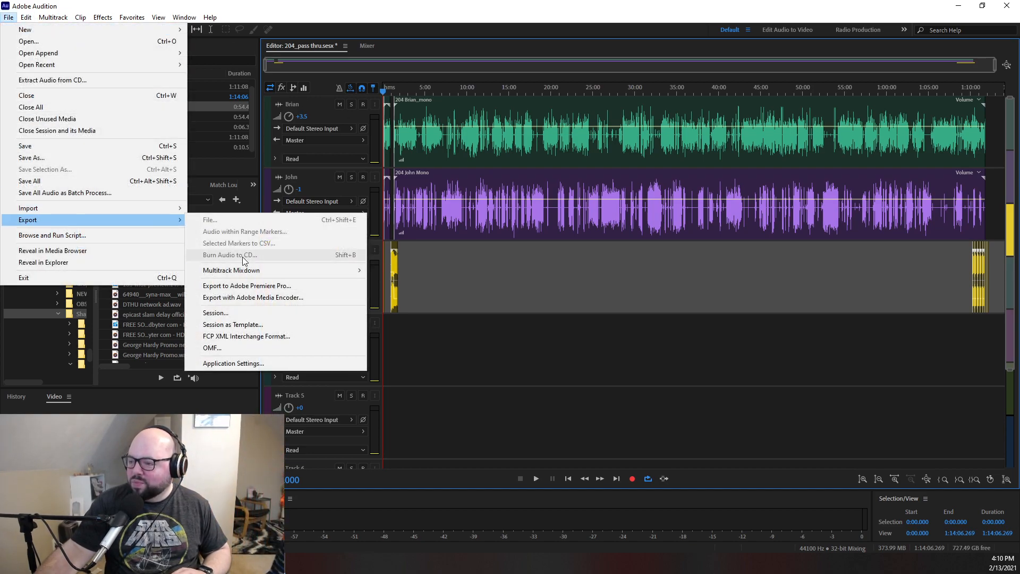
mouse_move(298, 270)
left_click(415, 280)
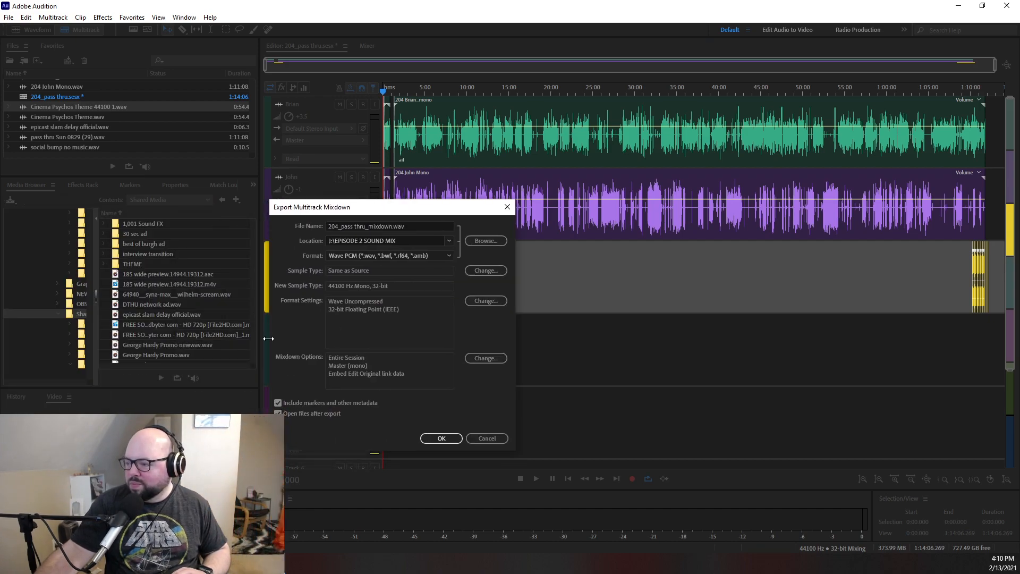
left_click(420, 229)
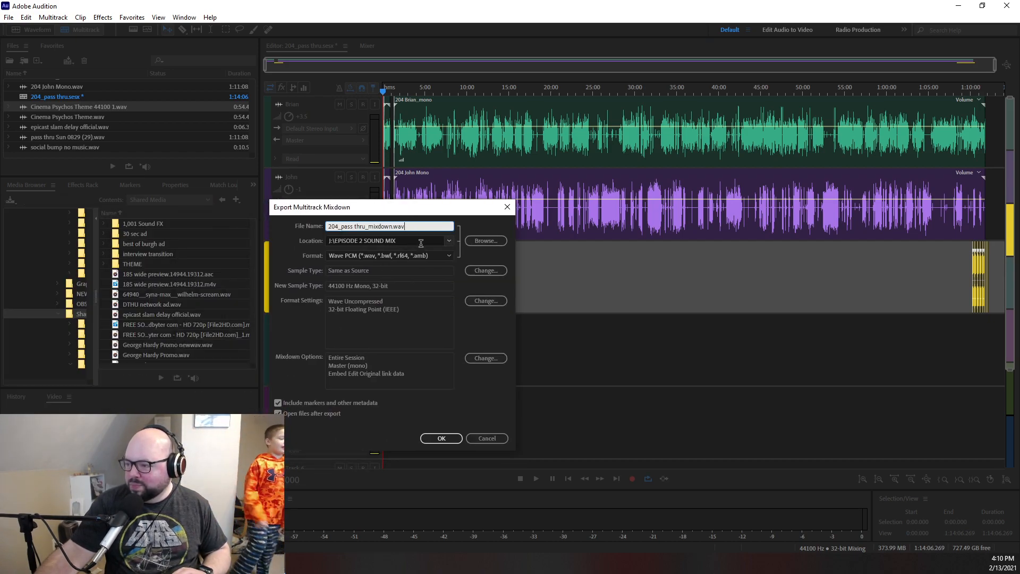
left_click(452, 242)
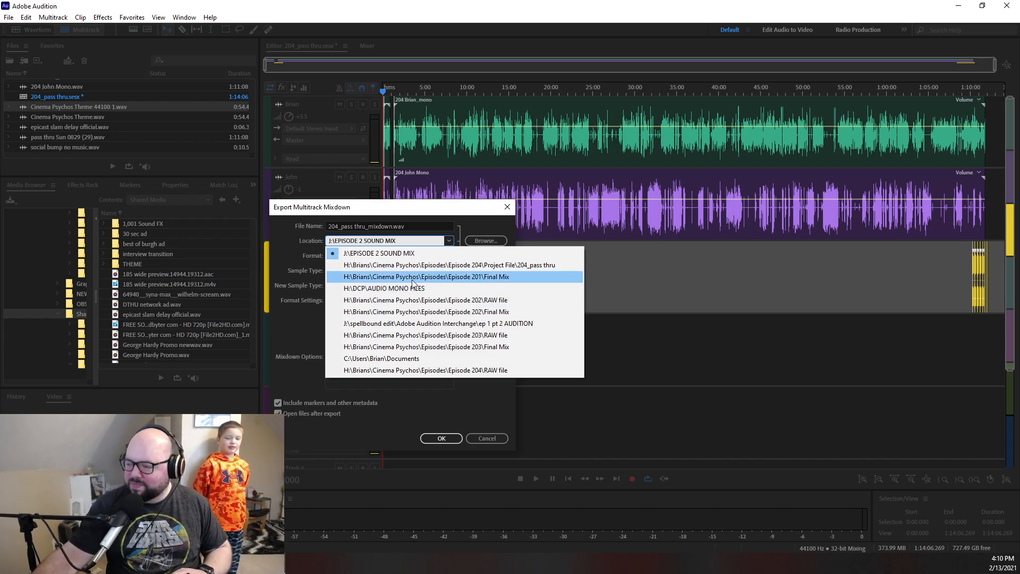
left_click(467, 251)
- Browse for the mixdown's destination on the Vault of Horrors (H:) drive, down to the Episodes folder inside Cinema Psychos
left_click(483, 244)
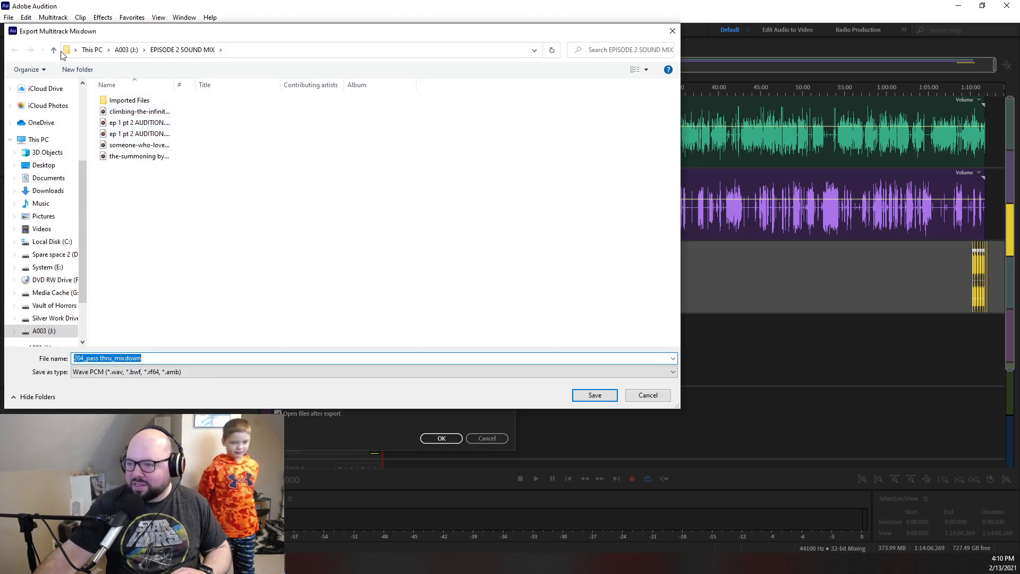
scroll(43, 239, "down", 2)
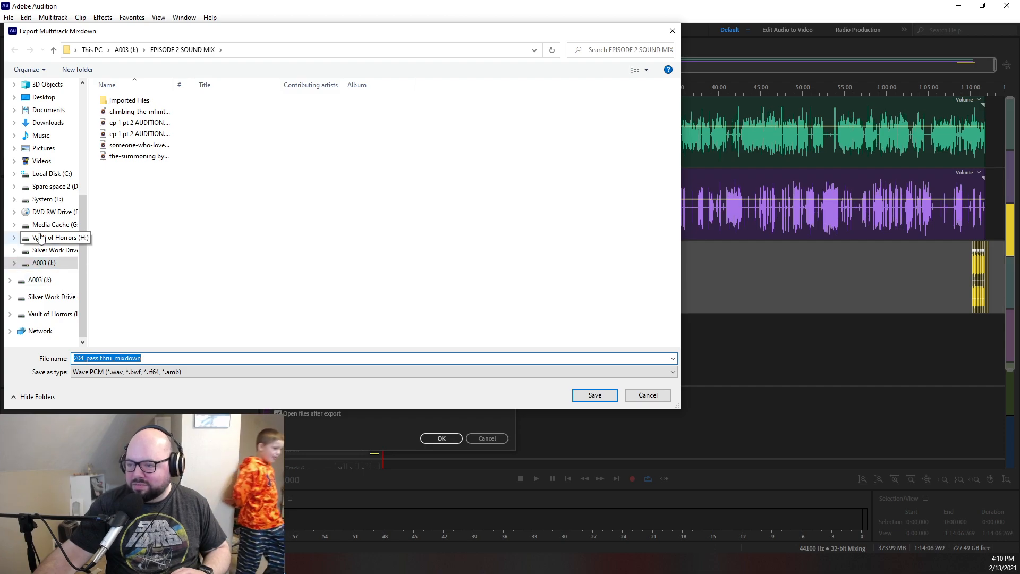
left_click(54, 238)
left_click(122, 179)
double_click(123, 179)
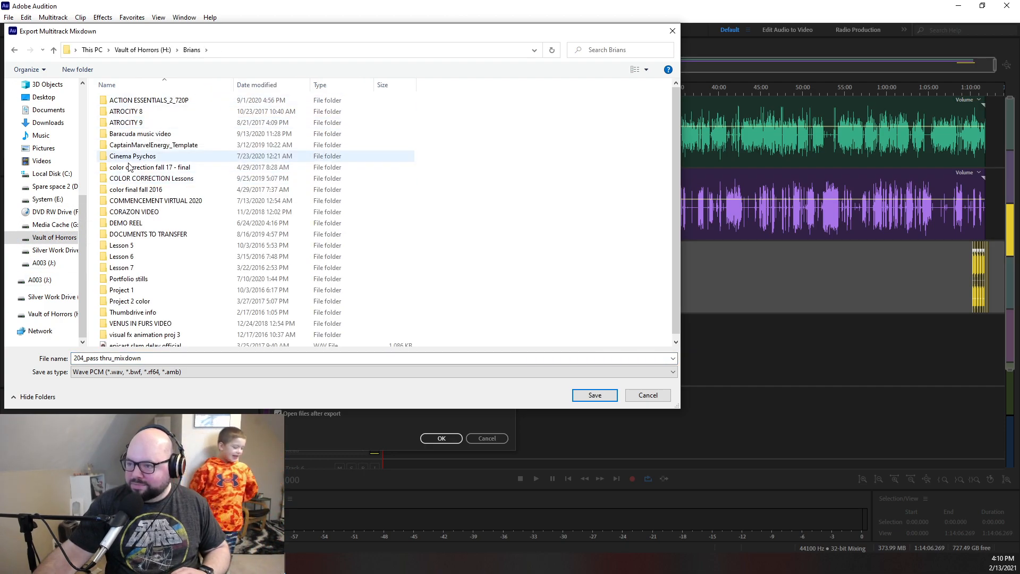
left_click(128, 160)
double_click(128, 160)
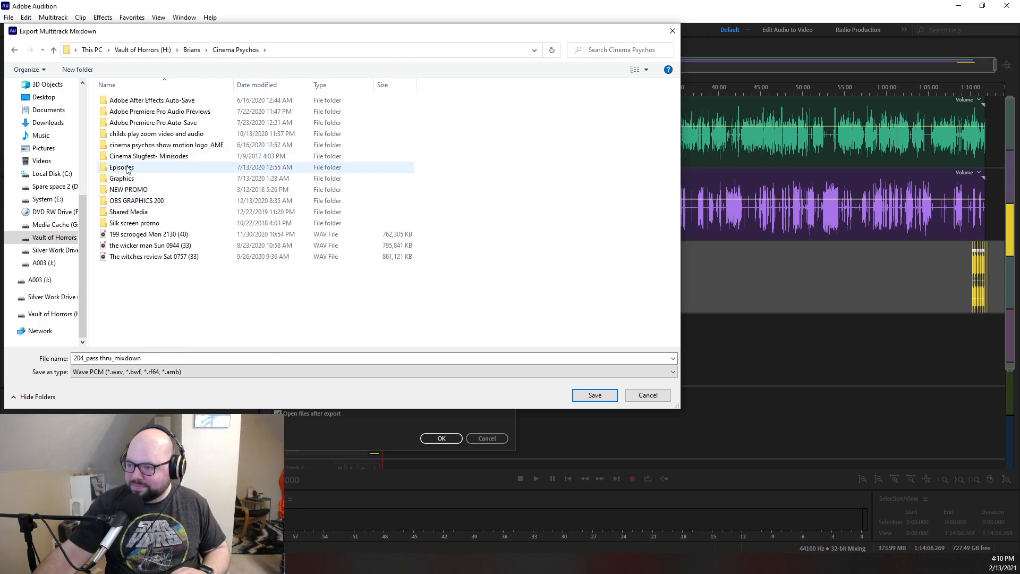
double_click(117, 169)
- Set Episode 204's Final Mix folder as the export location for 204_pass thru_mixdown
scroll(117, 266, "down", 20)
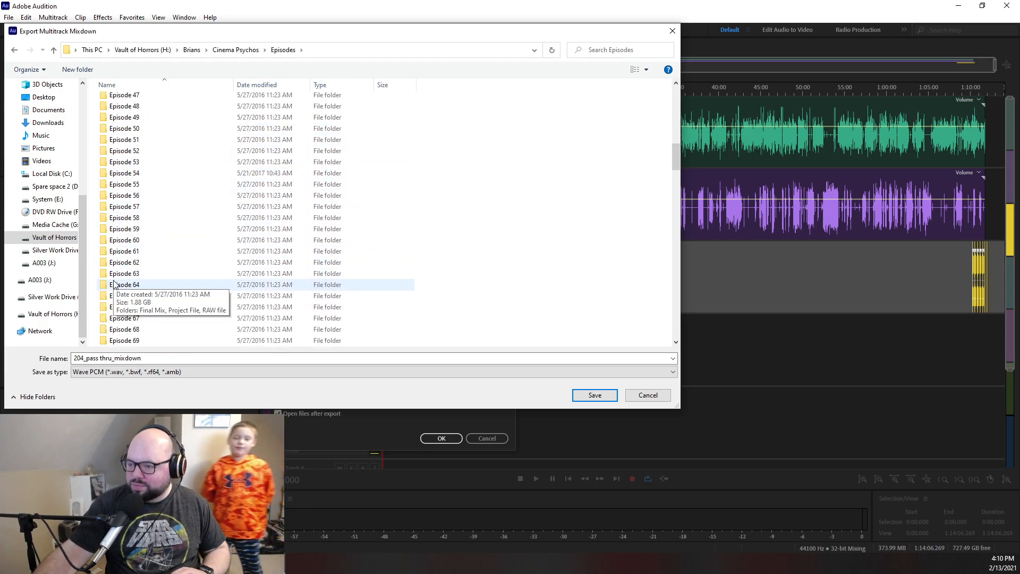
scroll(117, 288, "down", 20)
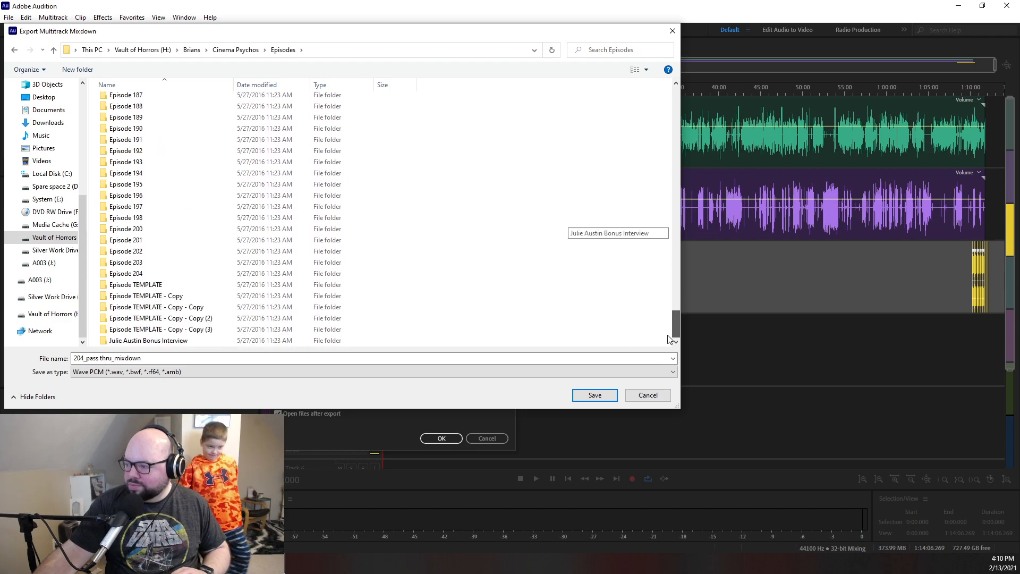
double_click(120, 274)
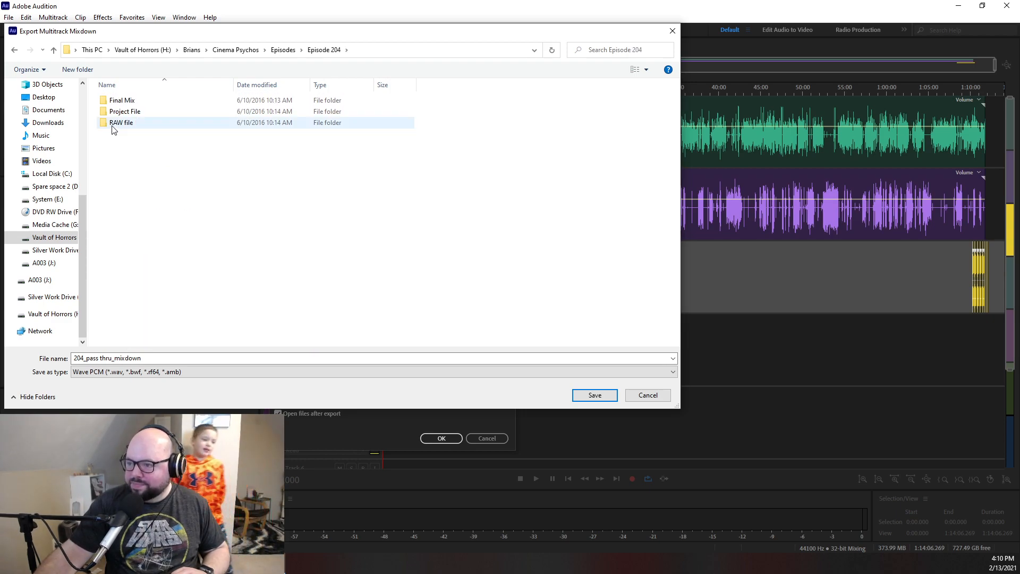
double_click(120, 101)
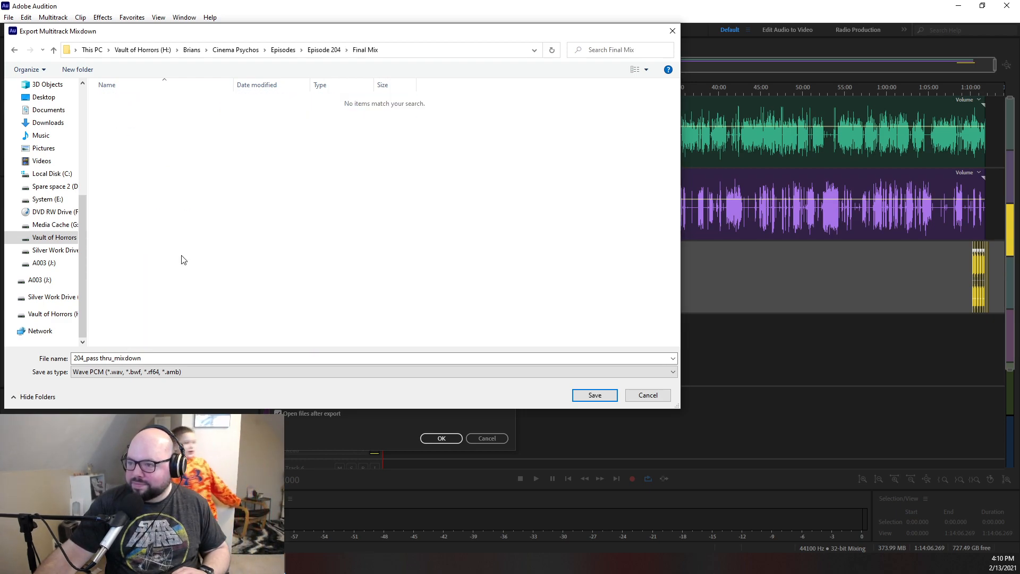
left_click(595, 396)
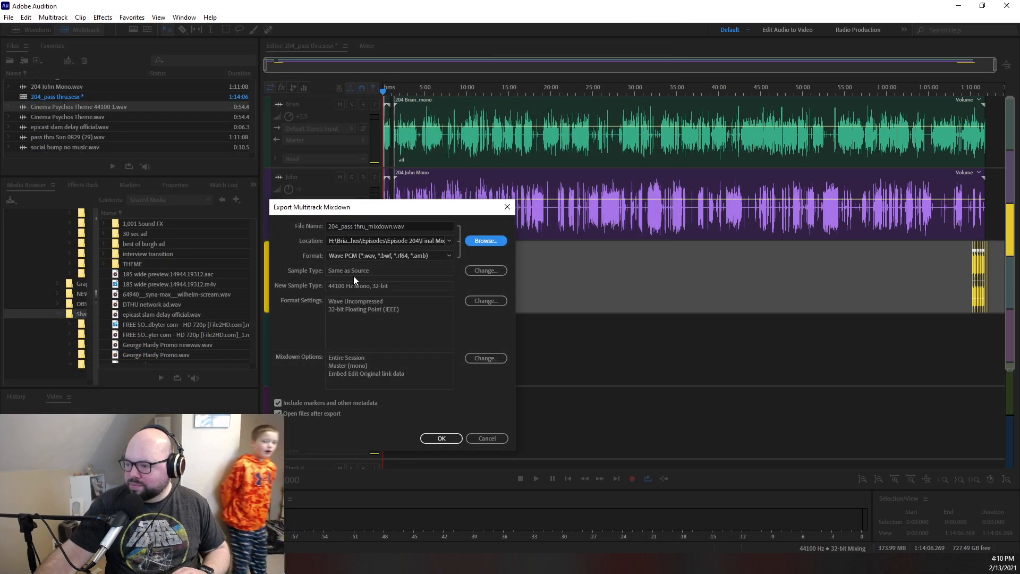
- Export the mixdown as a Wave PCM file and open 204_pass thru_mixdown.wav in the waveform editor
left_click(441, 439)
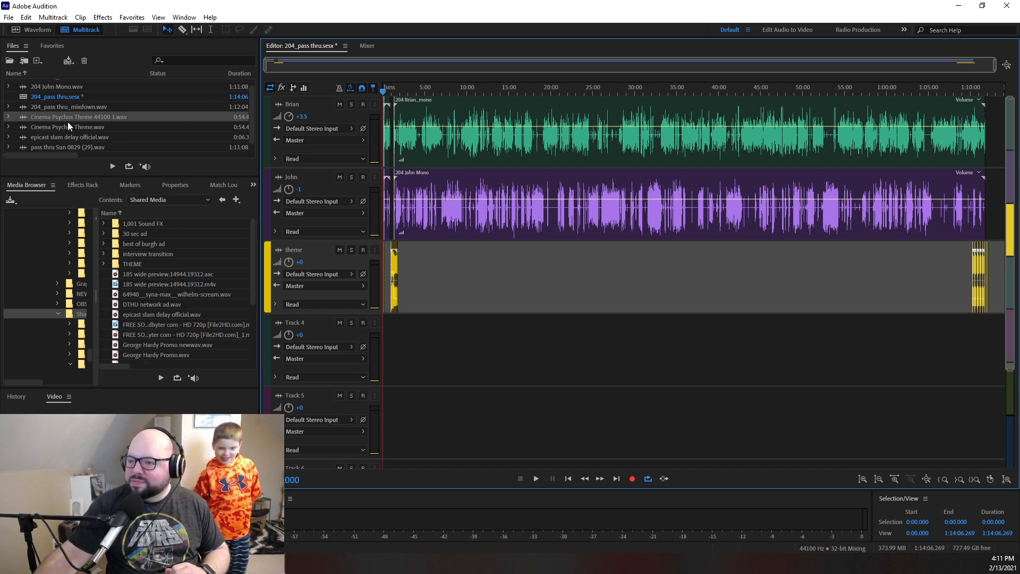
left_click(57, 106)
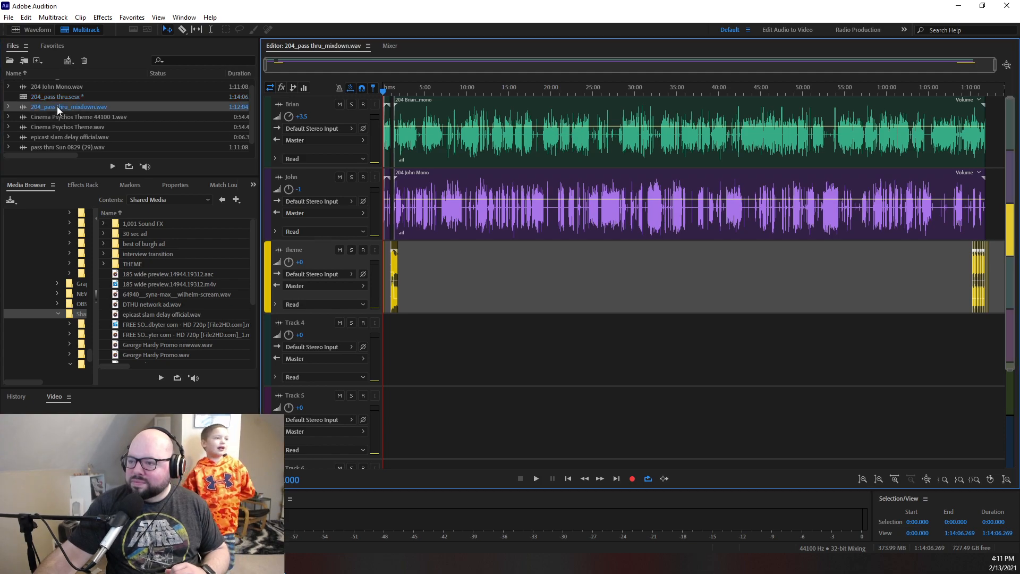
double_click(56, 107)
- Run Match Loudness on 204_pass thru_mixdown.wav to the ITU-R BS.1770-3 standard with a -14 LUFS target
left_click(222, 184)
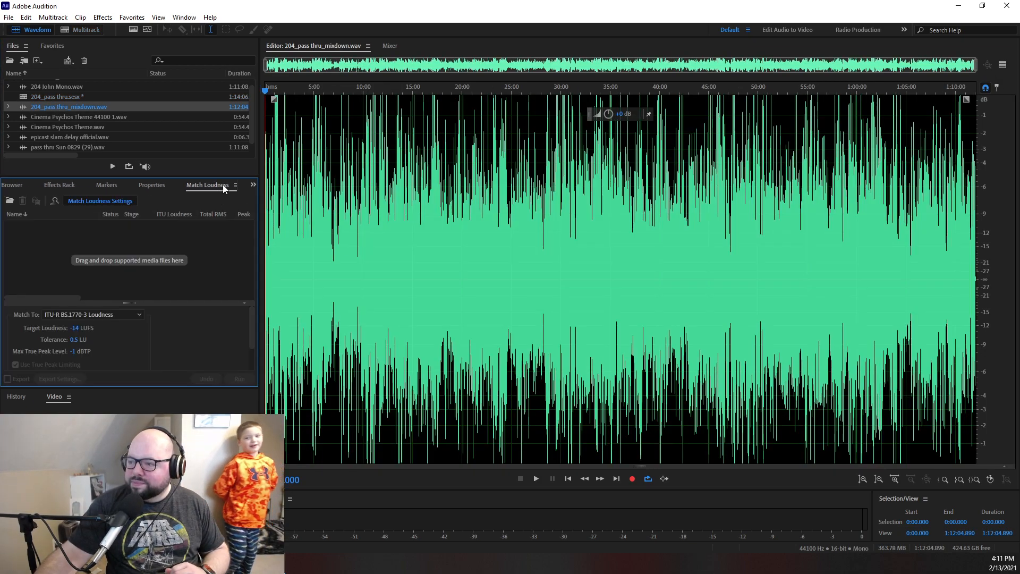
left_click_drag(40, 107, 91, 272)
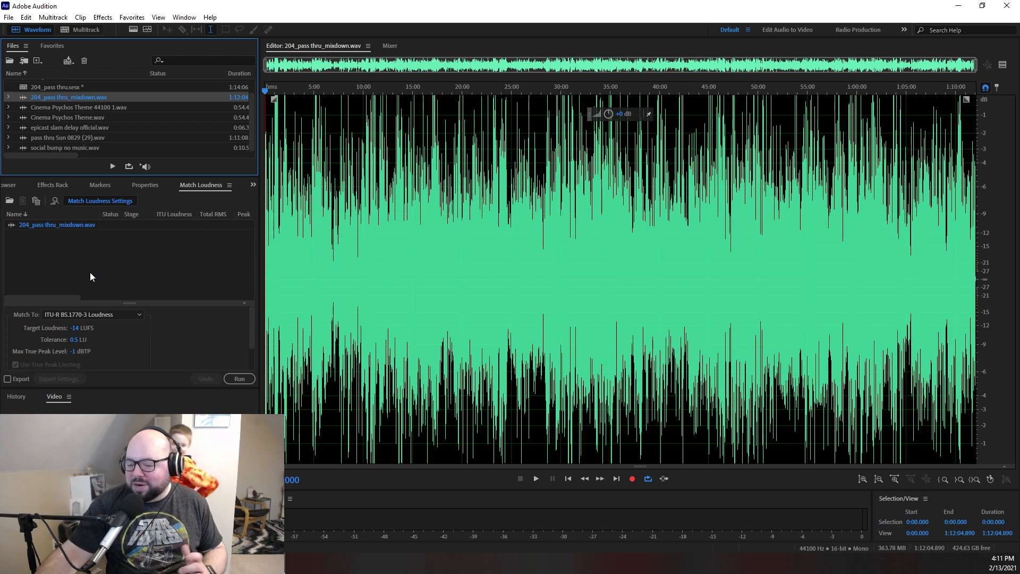
left_click(240, 379)
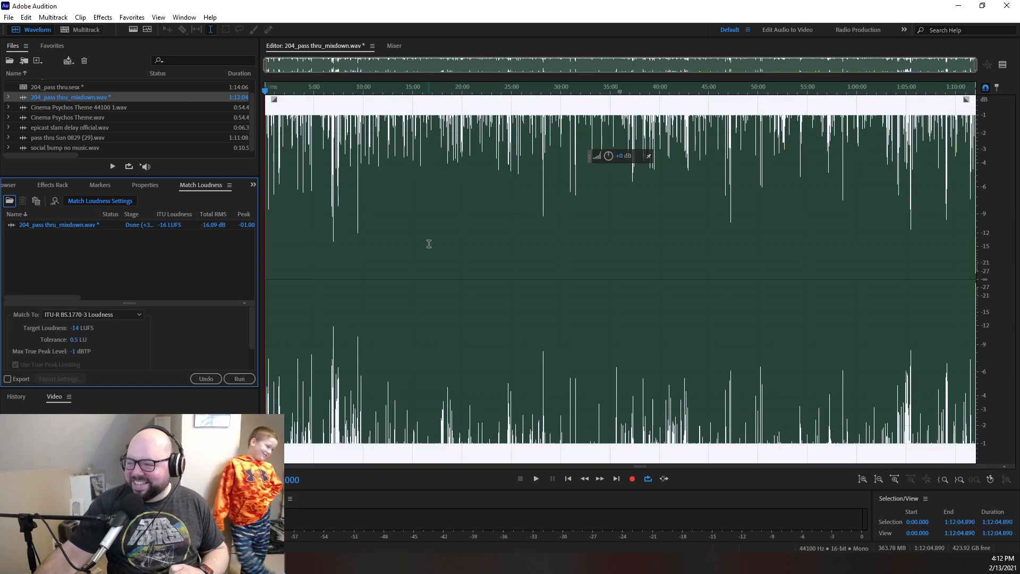
- Listen briefly to the loudness-matched mixdown from about 17:13 and stop playback
left_click(435, 281)
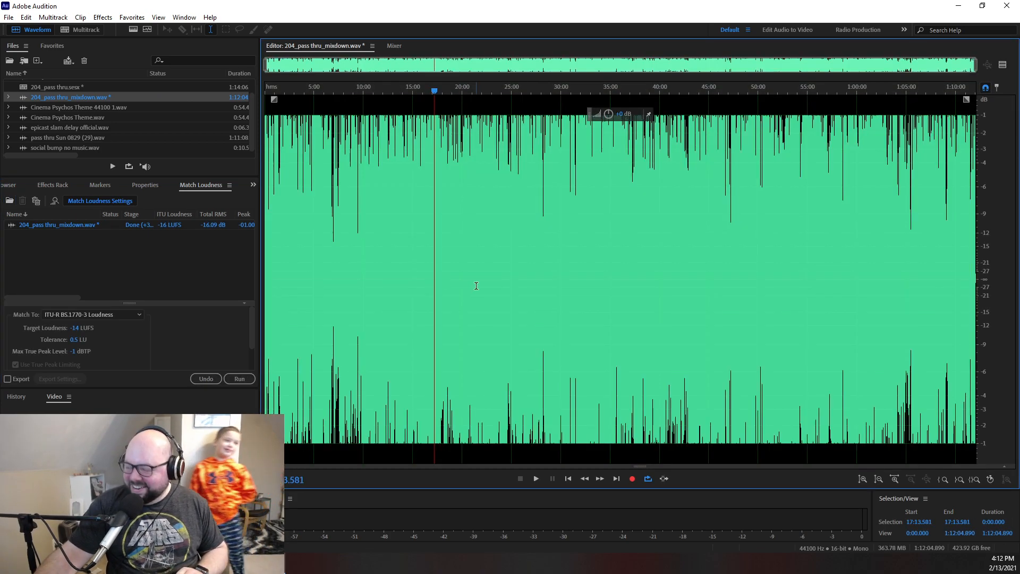
key("space")
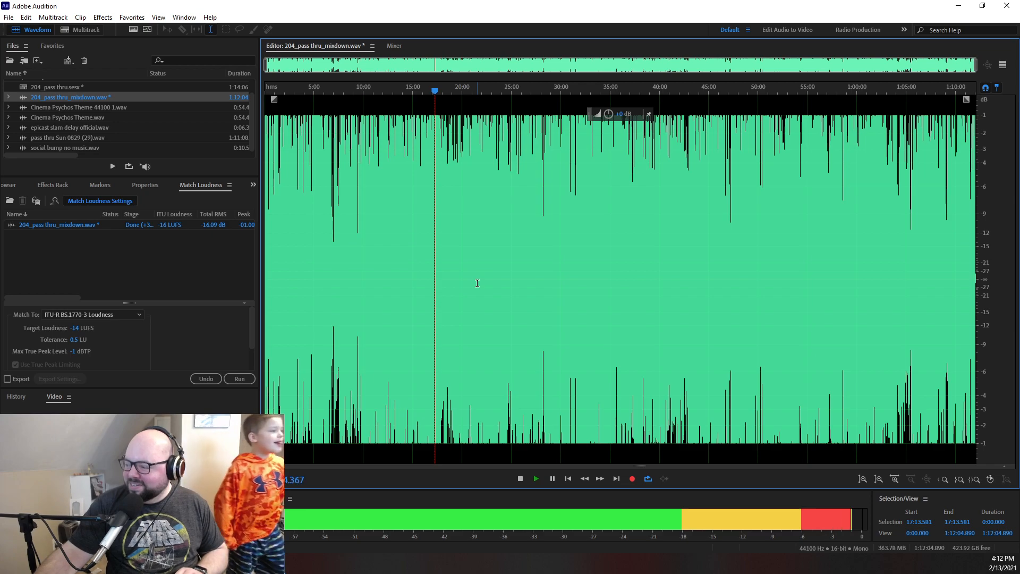
key("space")
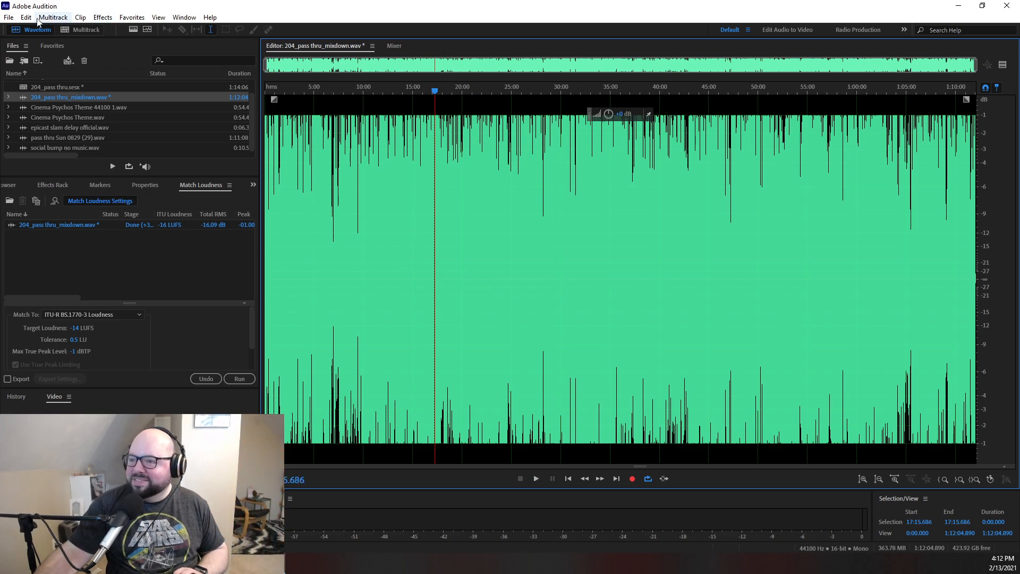
- Save the loudness-matched mixdown as 204_pass thru_mixdown.mp3 in MP3 Audio format in Episode 204's Final Mix folder, accepting lossy compression
left_click(9, 17)
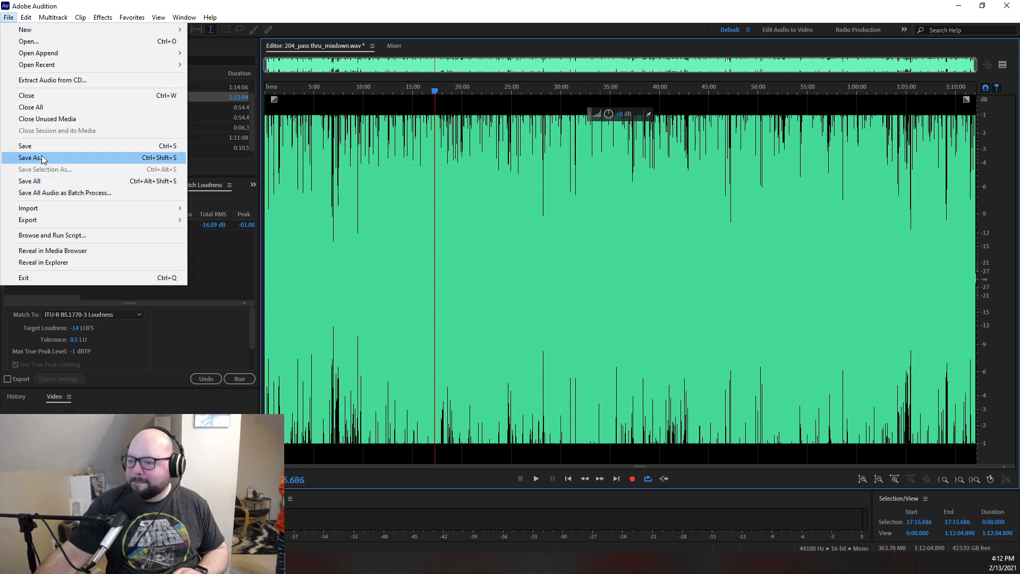
left_click(43, 160)
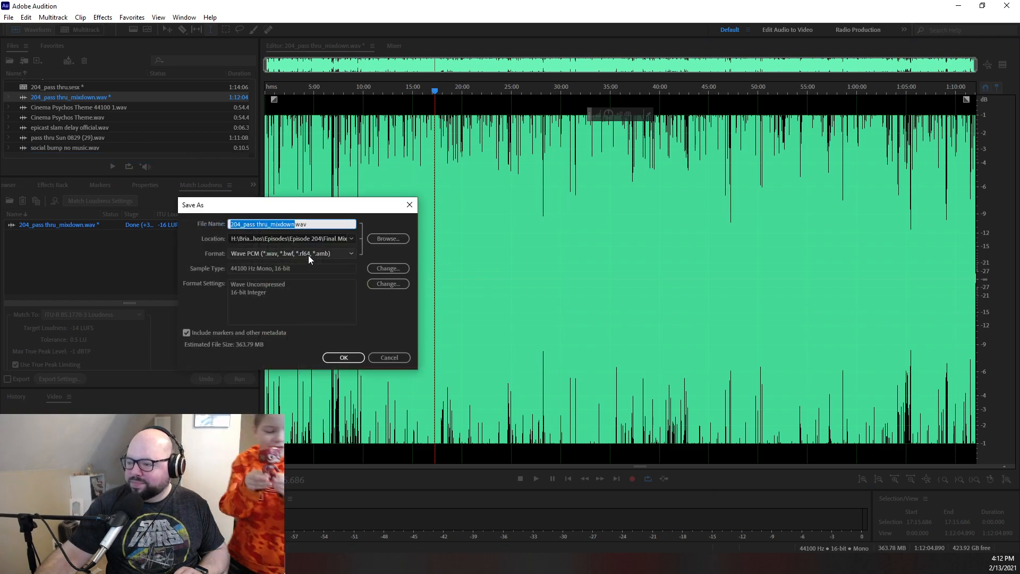
left_click(310, 253)
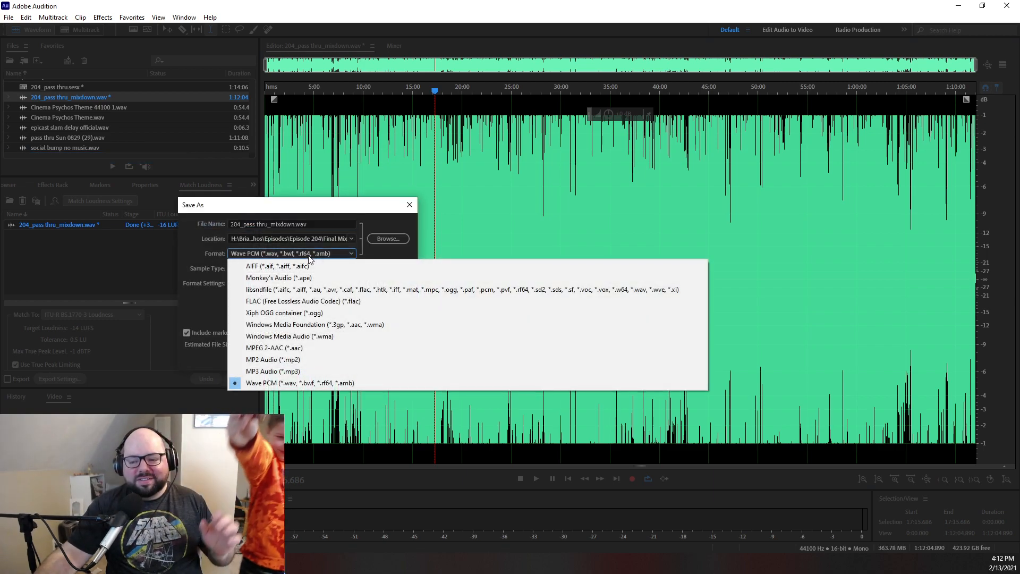
left_click(277, 371)
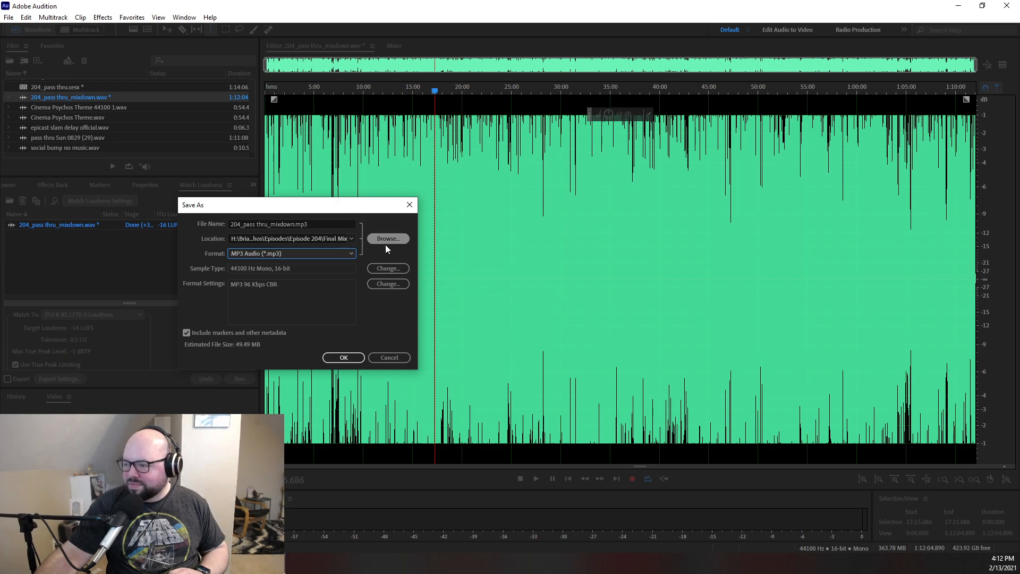
left_click(340, 358)
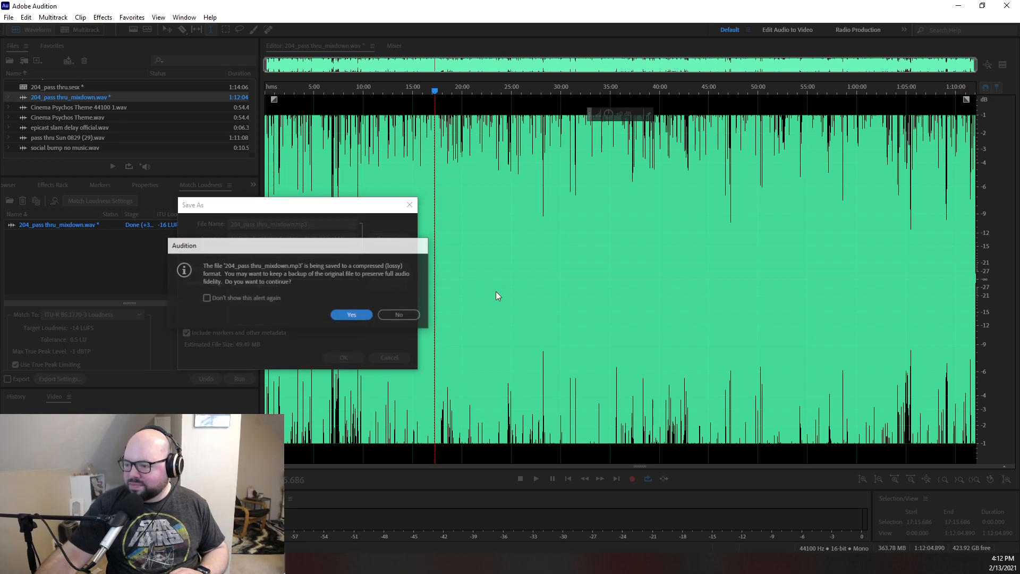
left_click(352, 315)
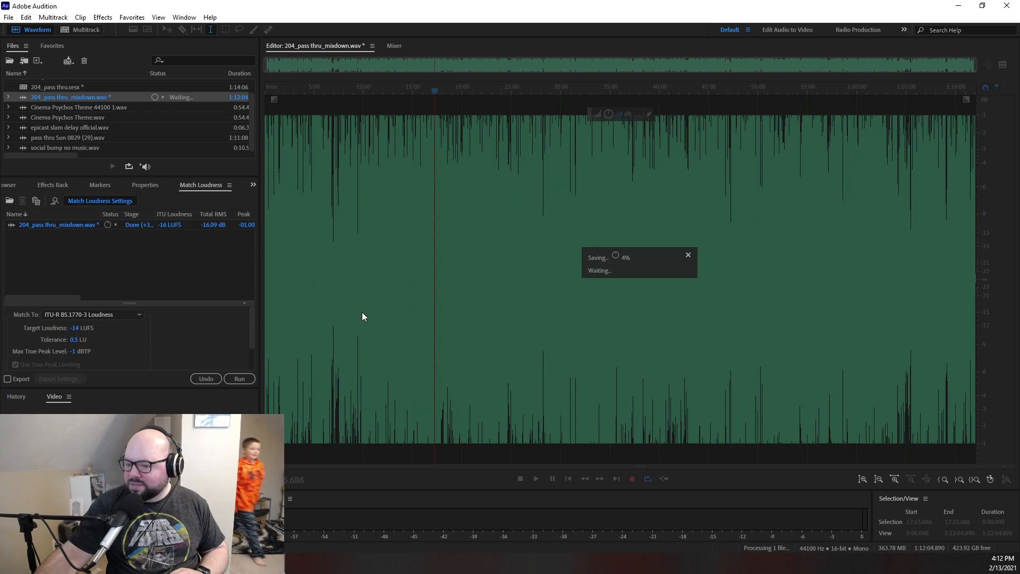
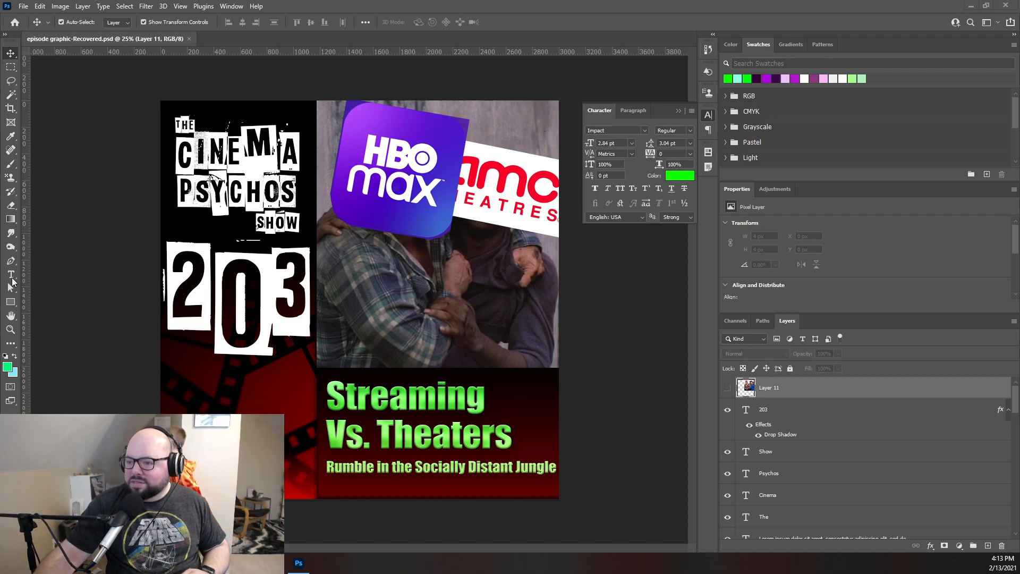
- Change the episode number text on the graphic from 203 to 204
left_click(217, 307)
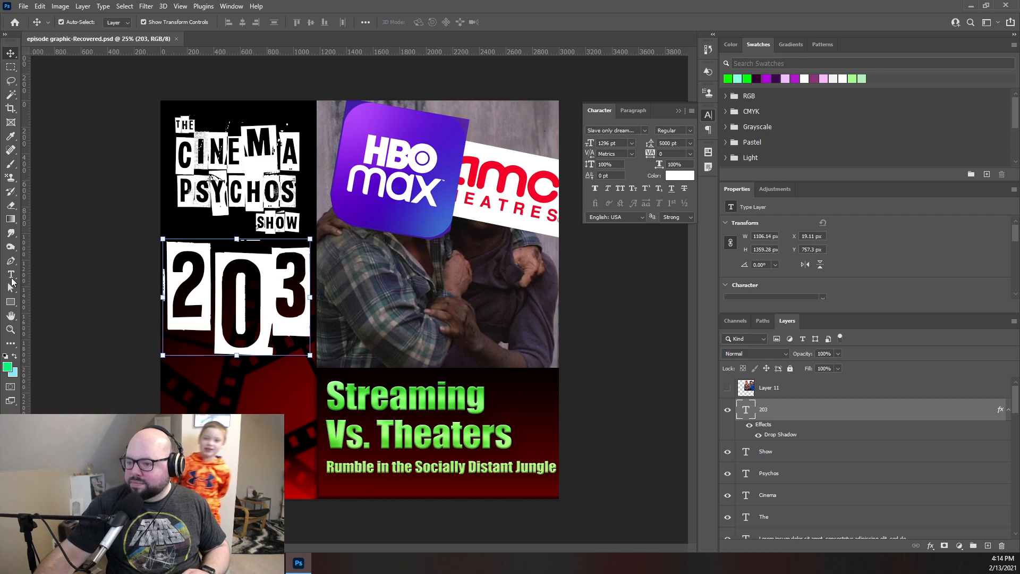
left_click_drag(10, 277, 59, 284)
left_click(282, 298)
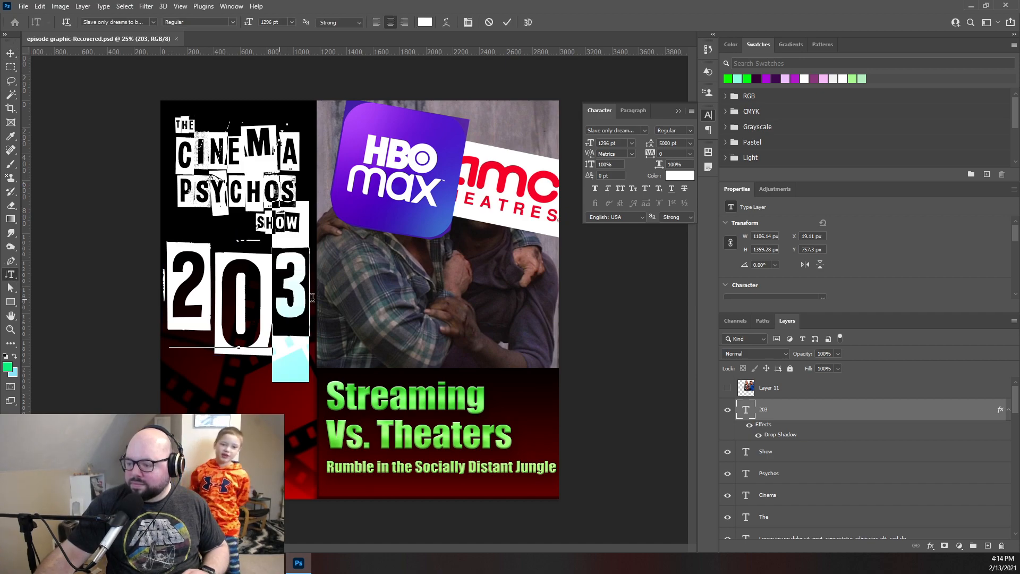
key("BackSpace")
type("4")
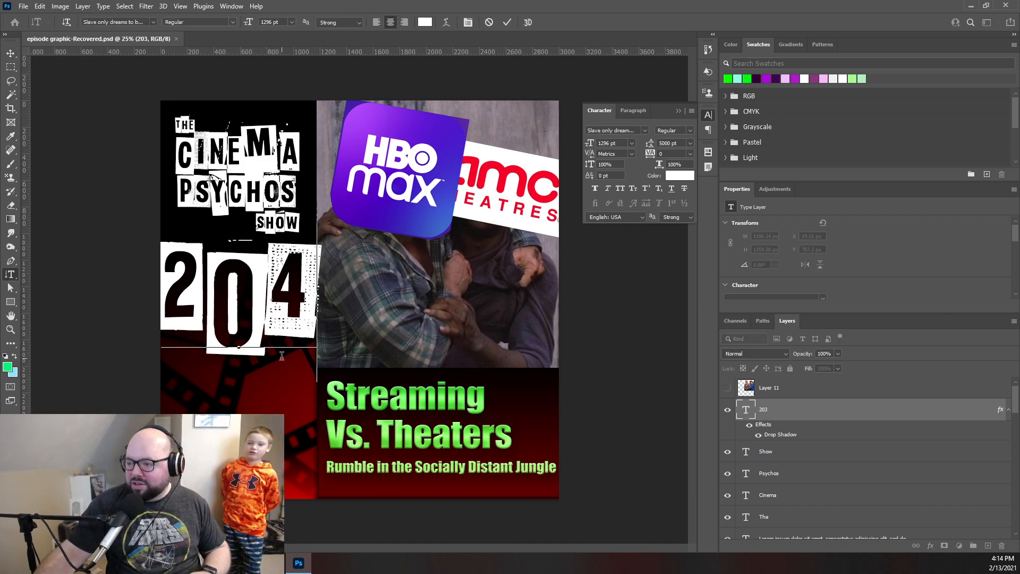
left_click(507, 22)
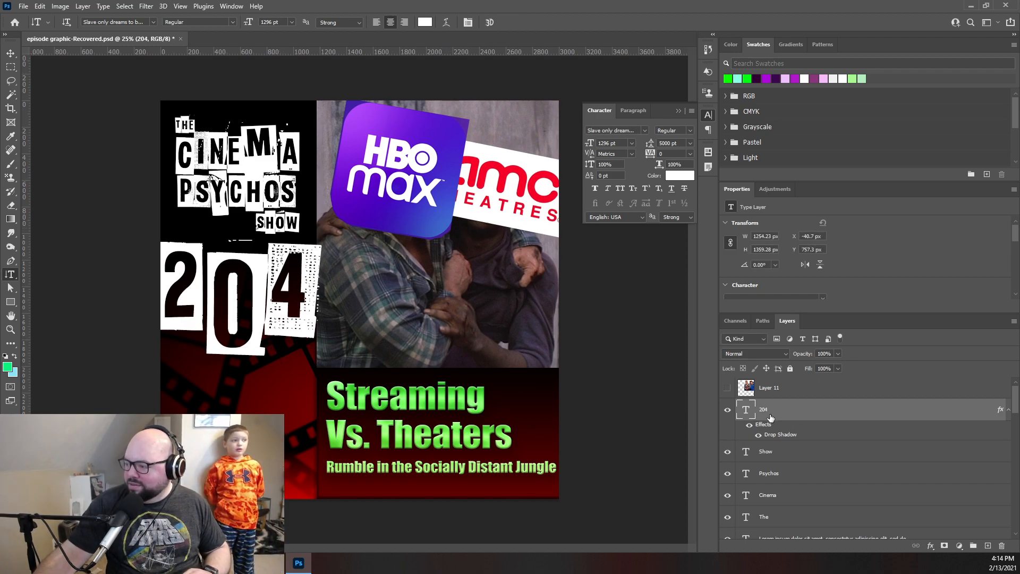
- Hide Layer 14, amc-theatre-logo-2011-a-l-1, Layer 13 and Layer 12 to clear the previous episode's artwork
scroll(724, 435, "down", 4)
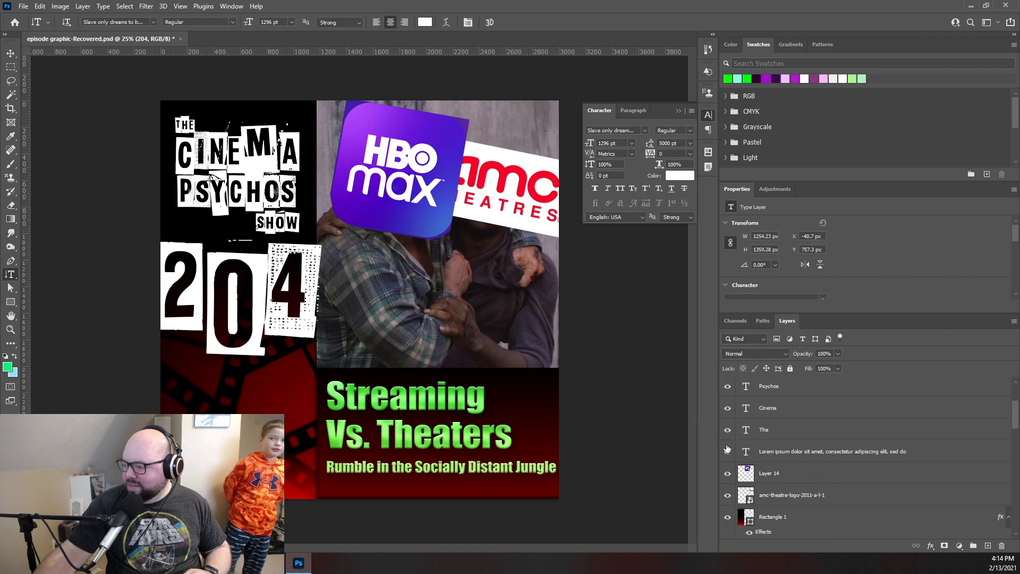
left_click(728, 475)
left_click(729, 494)
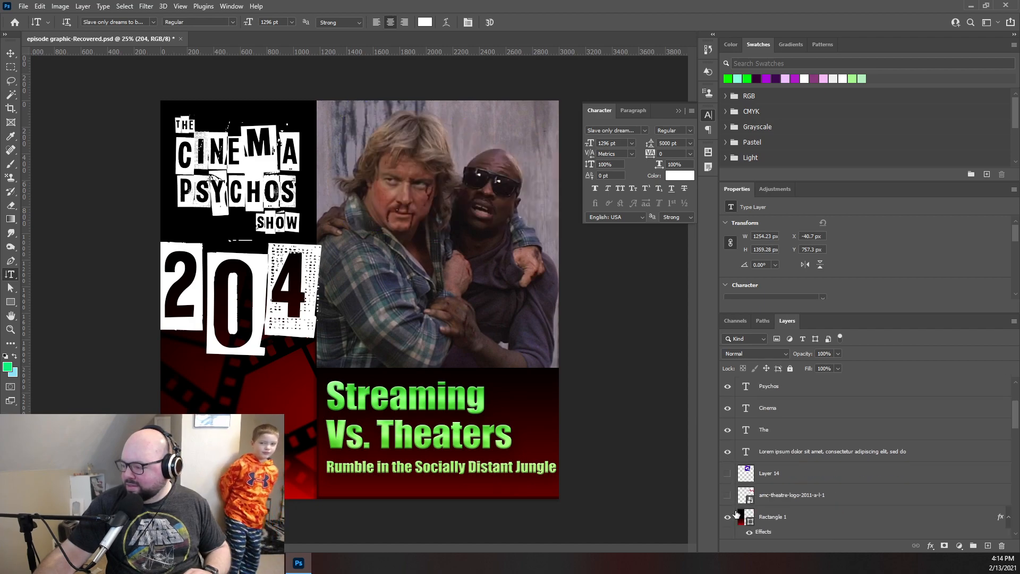
scroll(765, 468, "down", 3)
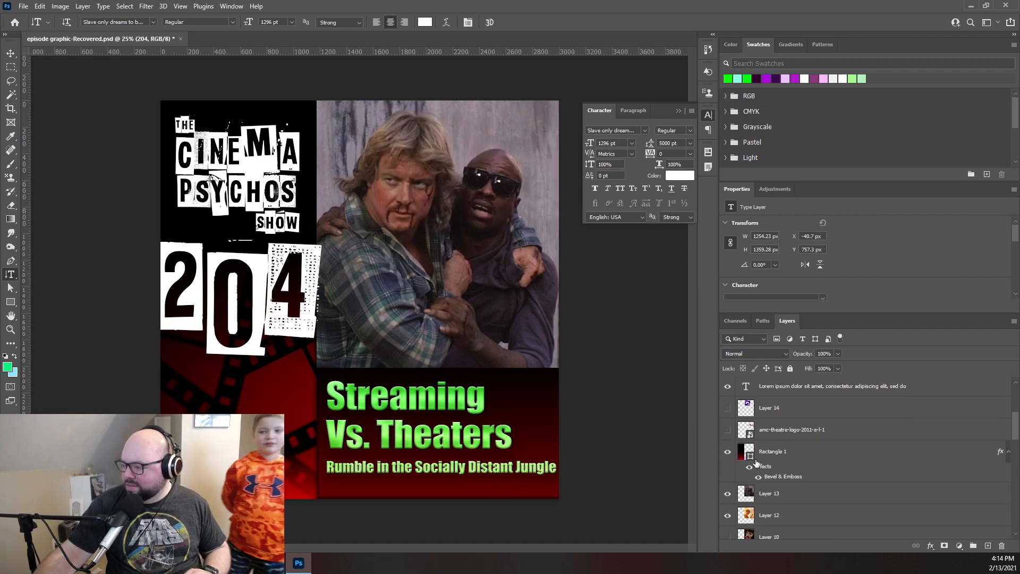
left_click(729, 495)
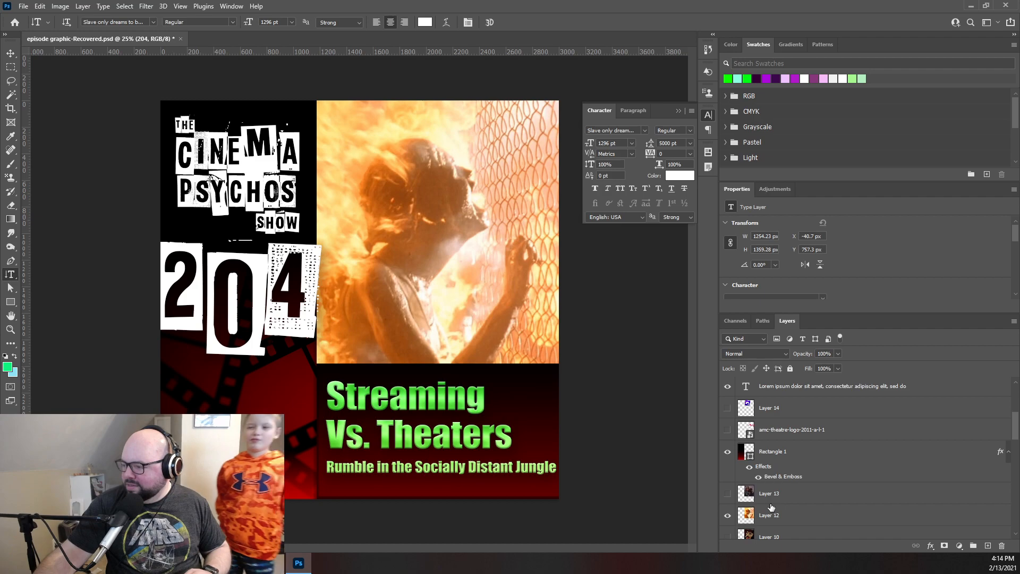
left_click(728, 516)
- Place pass thru all clean from the Graphics folder as an embedded image, browsing the files sorted by date with large icons
left_click(23, 5)
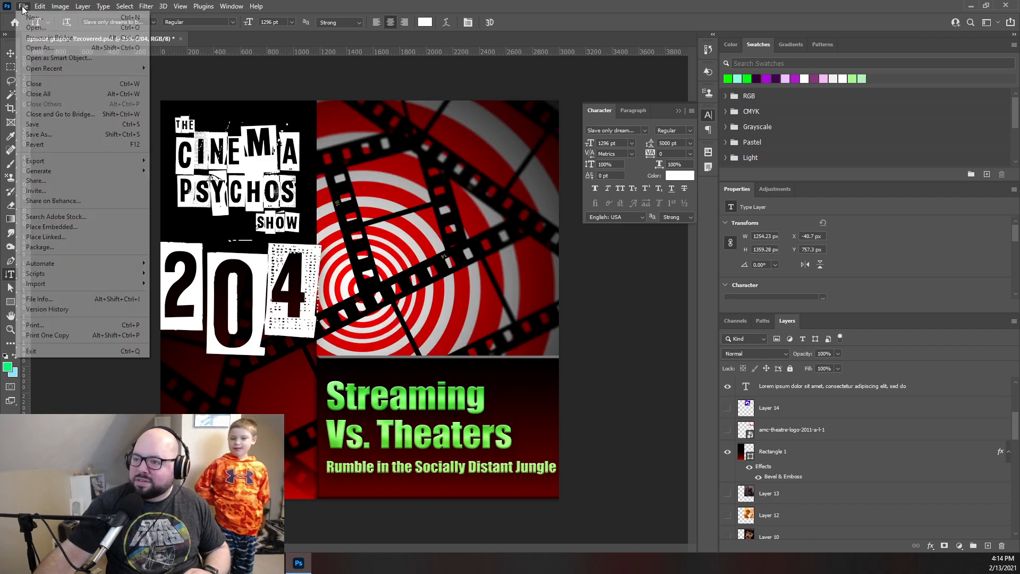
left_click(60, 226)
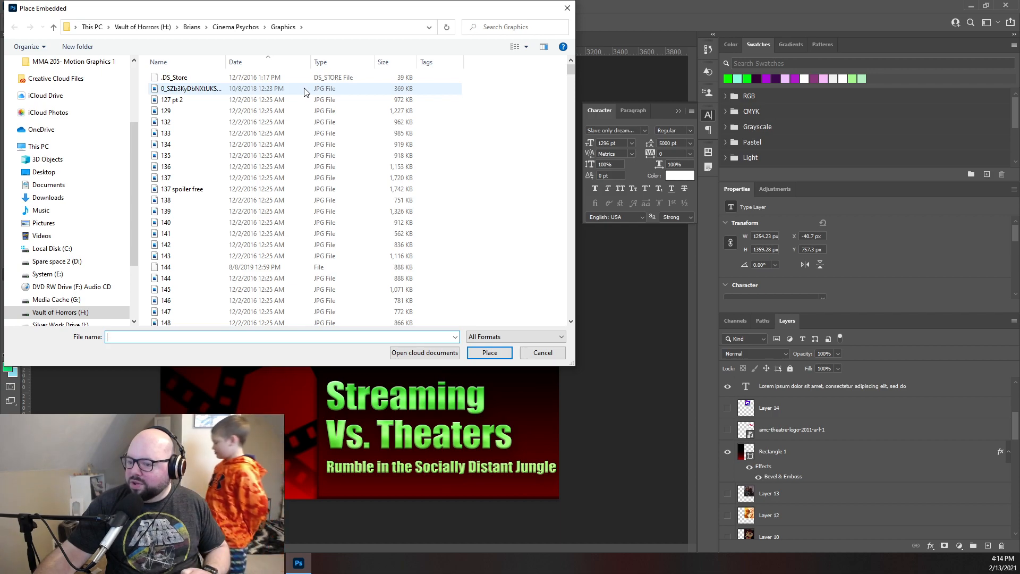
left_click(267, 65)
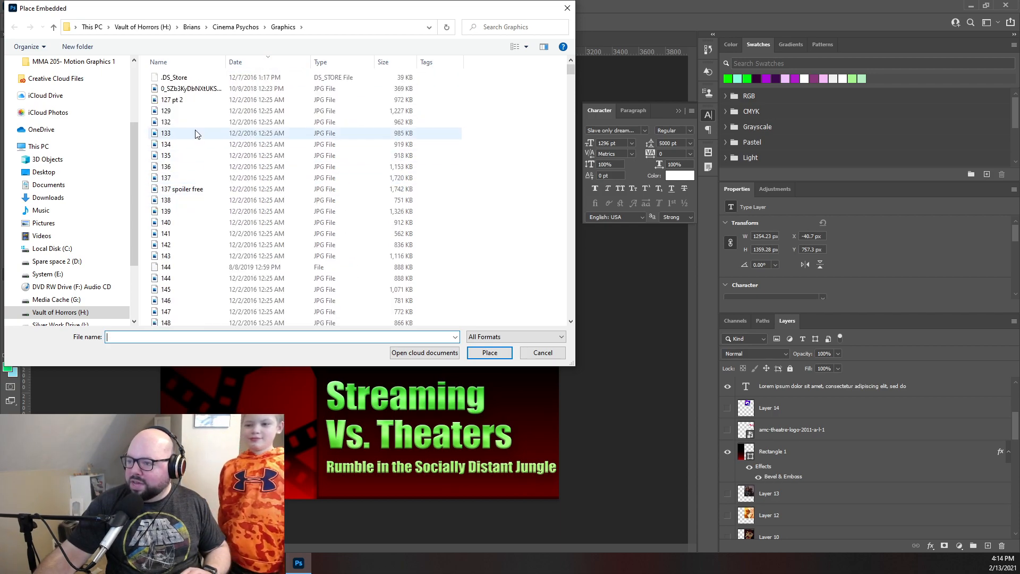
left_click(527, 48)
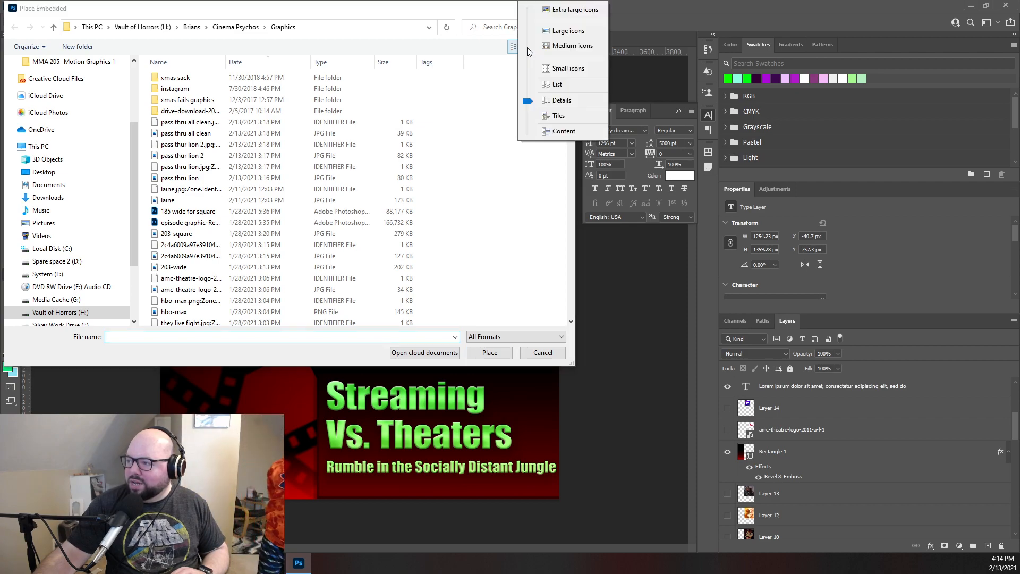
left_click(569, 31)
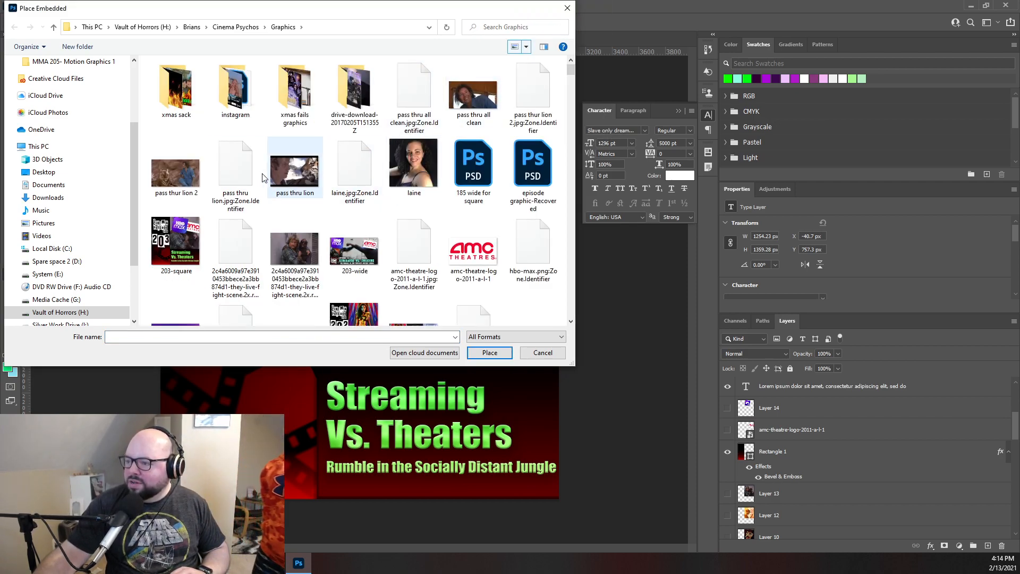
left_click(175, 175)
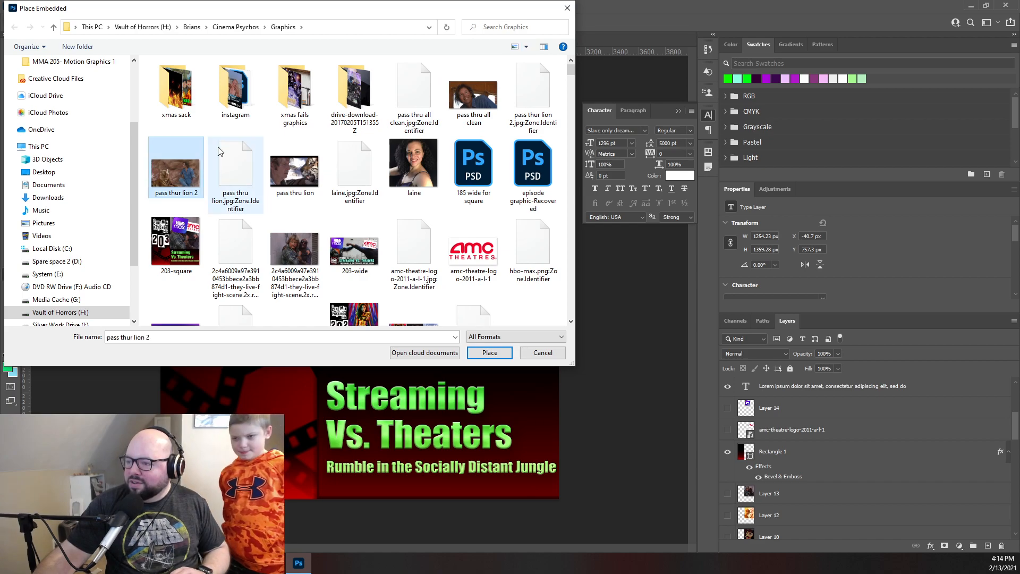
double_click(478, 94)
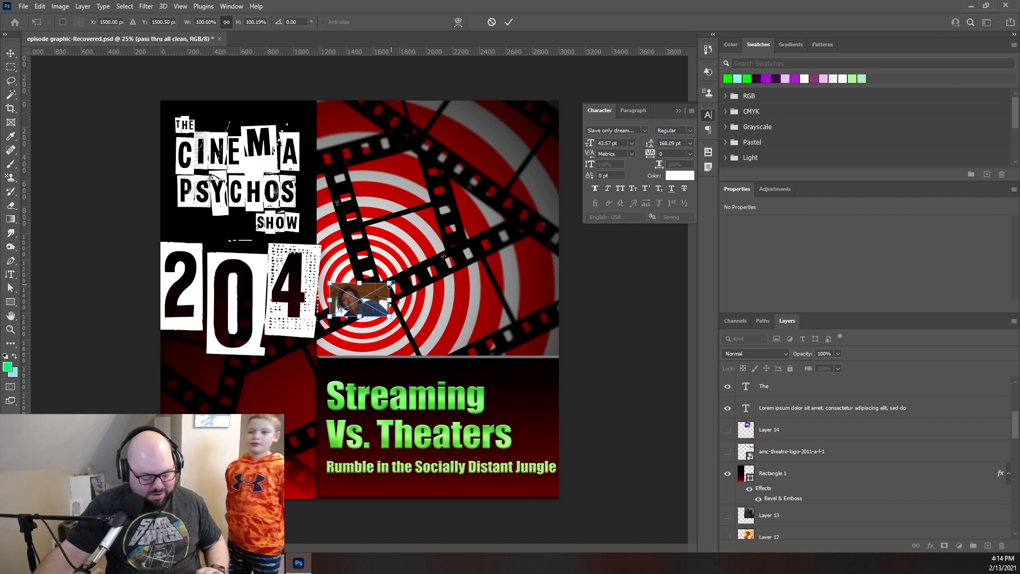
- Enlarge the pass thru all clean image to about 553% and position it over the red target artwork
left_click_drag(391, 285, 659, 128)
left_click_drag(474, 185, 456, 163)
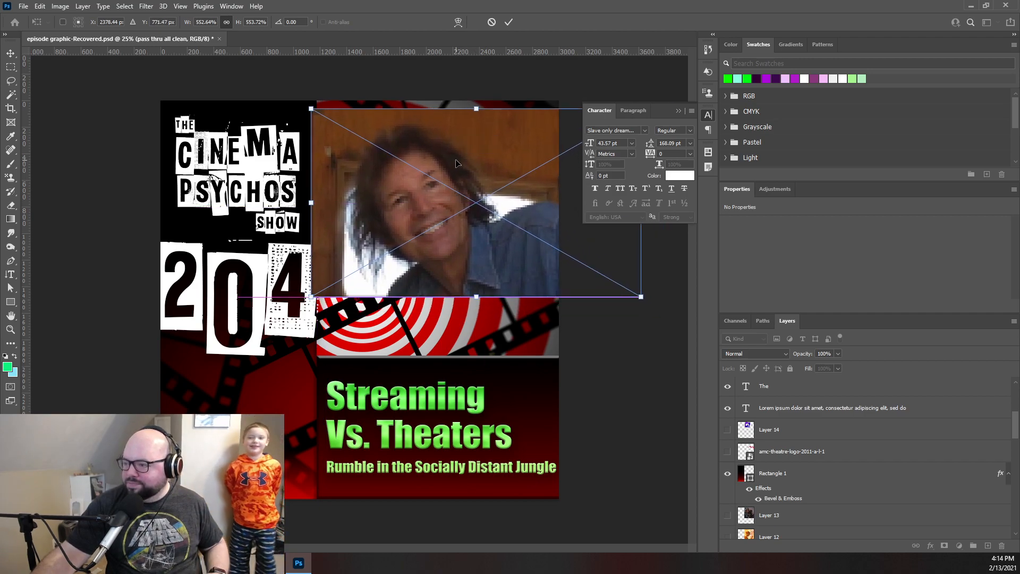
left_click(508, 25)
- Discard the stray text and delete the pass thru all clean image
left_click(450, 190)
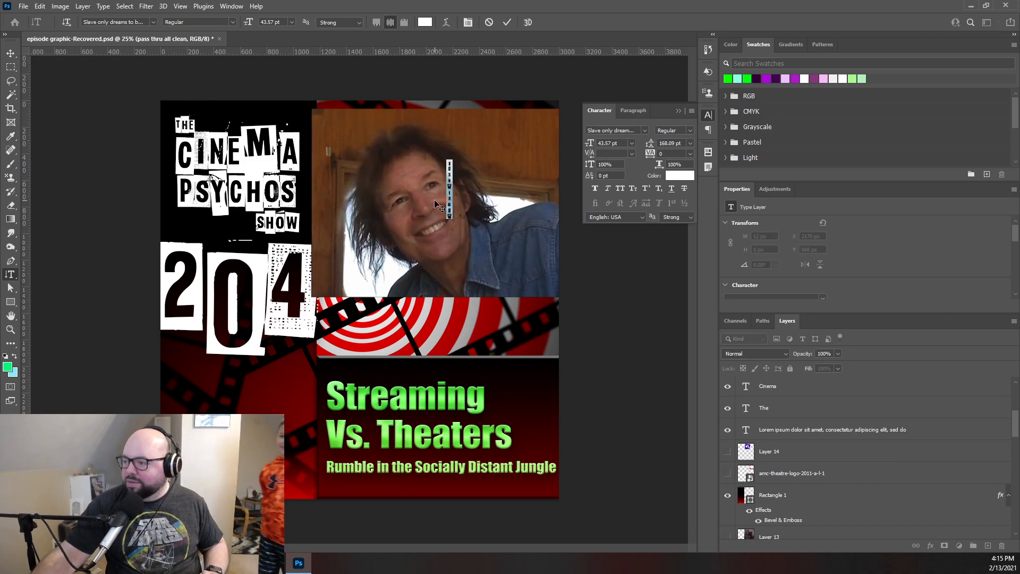
left_click(489, 22)
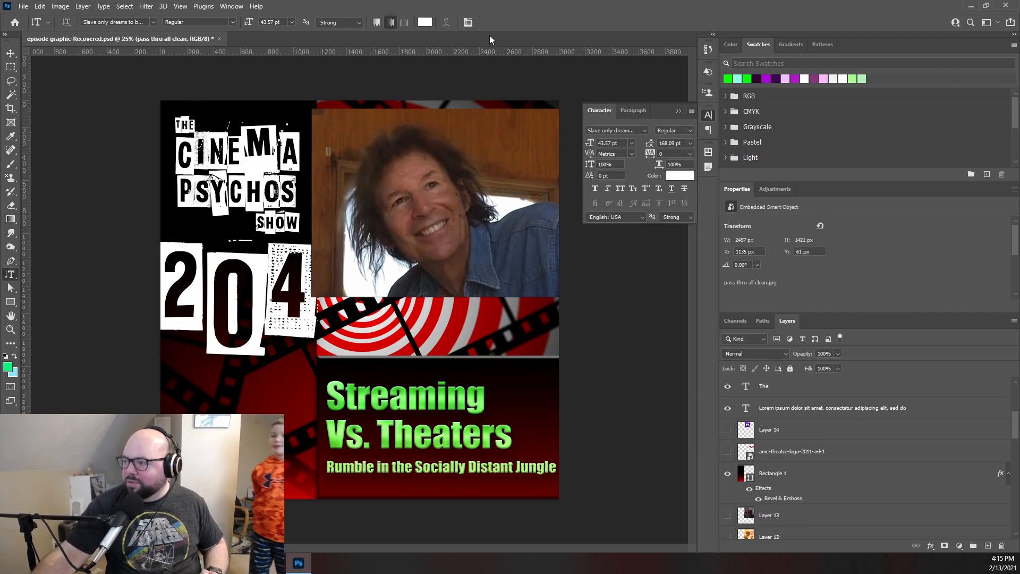
left_click(10, 53)
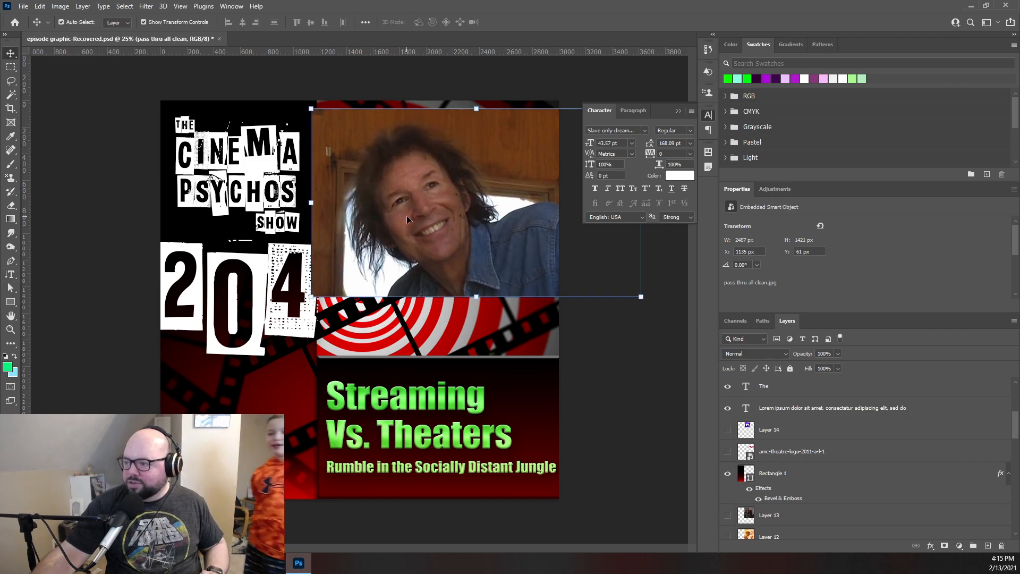
key("Delete")
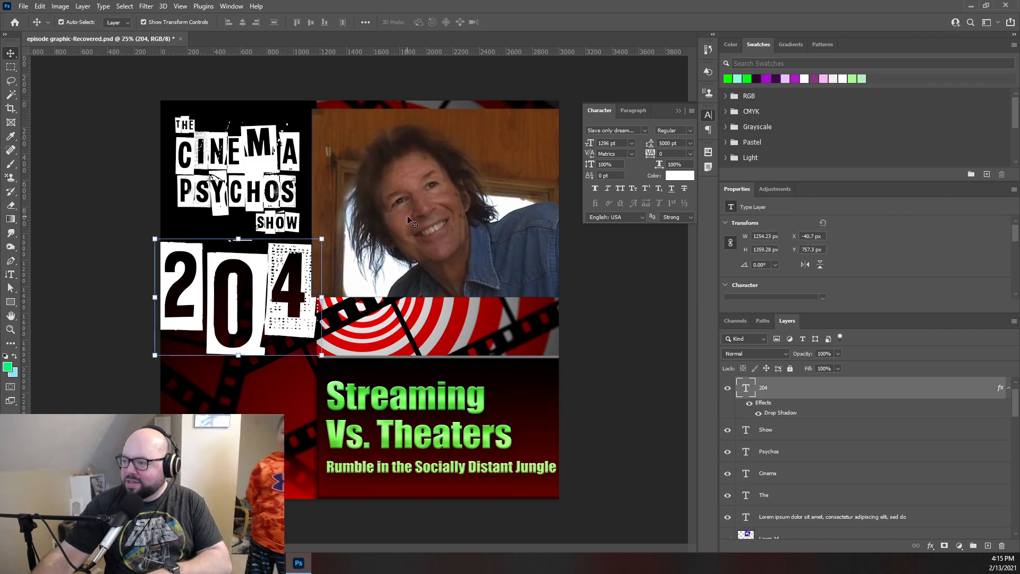
- Place pass thru lion from the Graphics folder as an embedded image
left_click(24, 6)
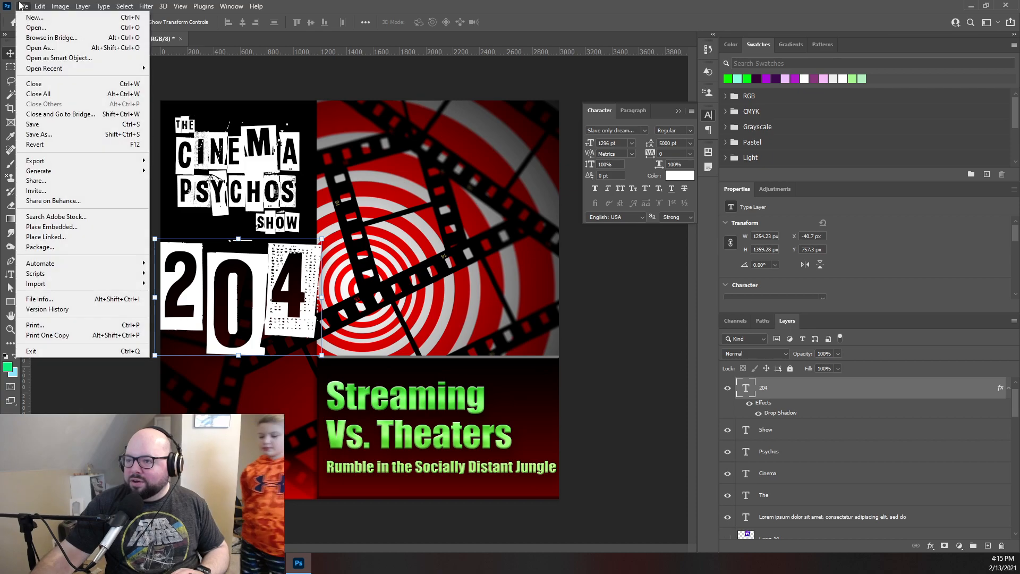
left_click(64, 225)
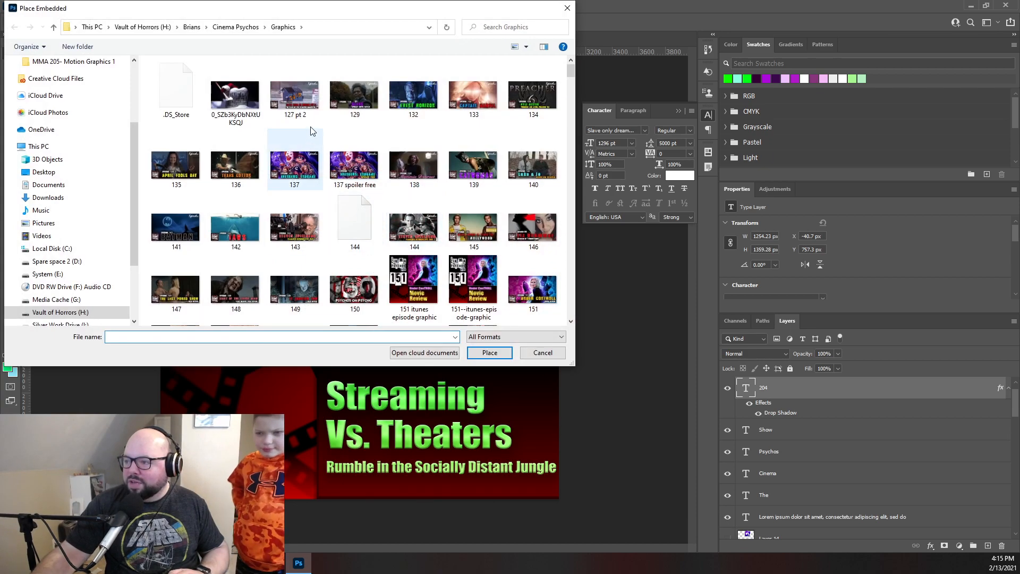
left_click(295, 176)
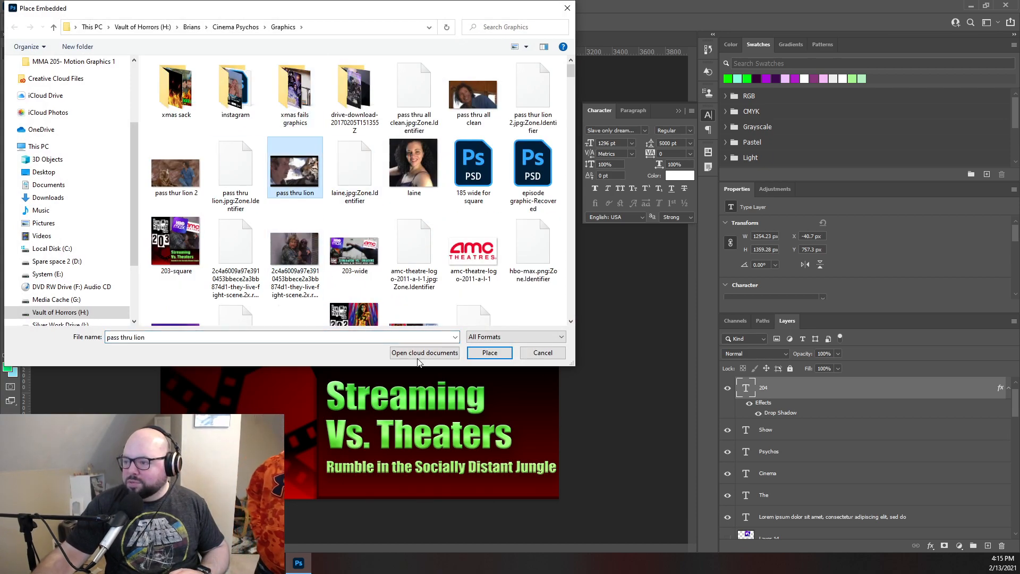
left_click(489, 354)
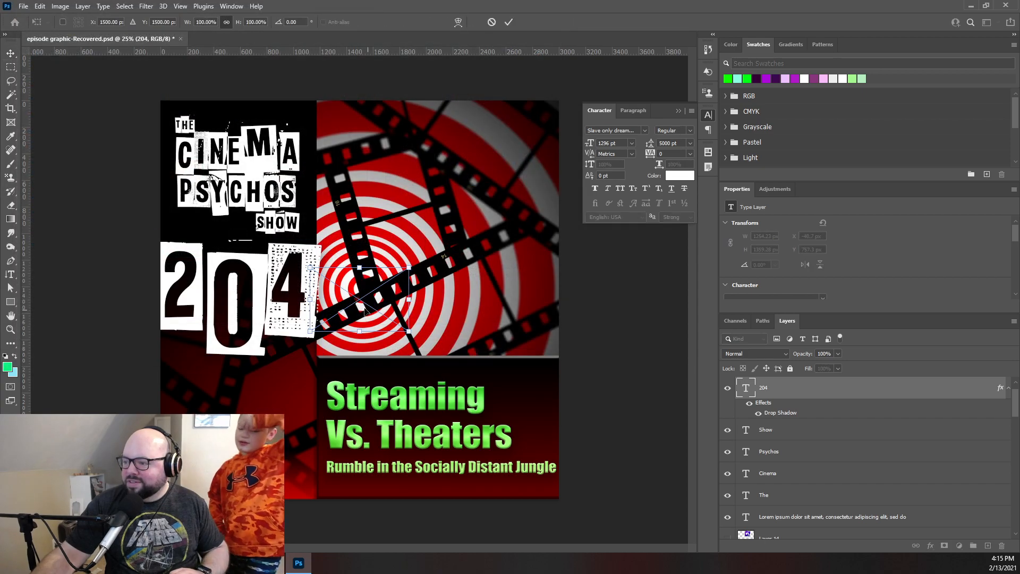
- Enlarge the pass thru lion image to about 403% and position it over the upper part of the graphic
left_click_drag(366, 290, 540, 122)
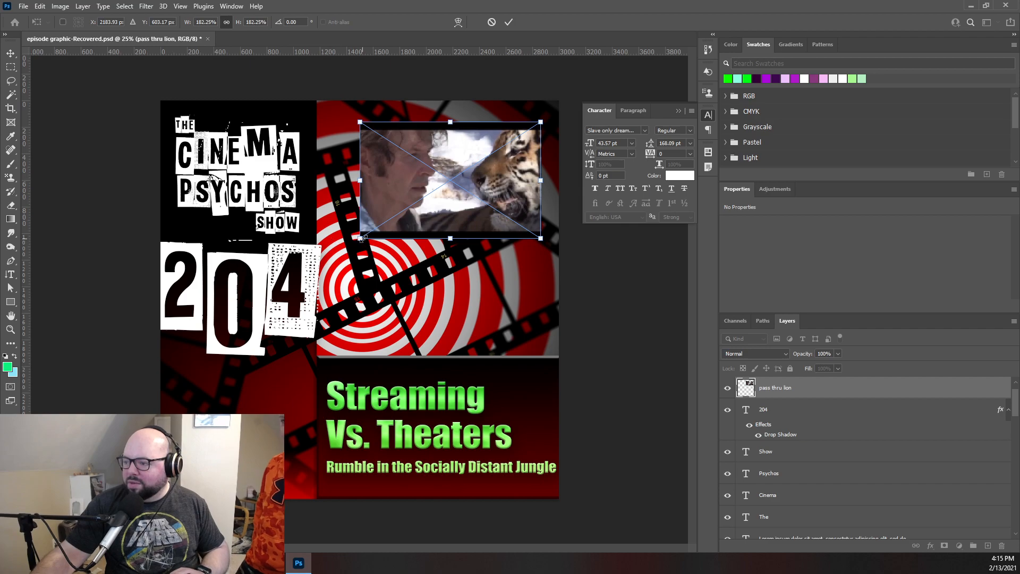
left_click_drag(360, 239, 270, 298)
left_click_drag(430, 266, 466, 275)
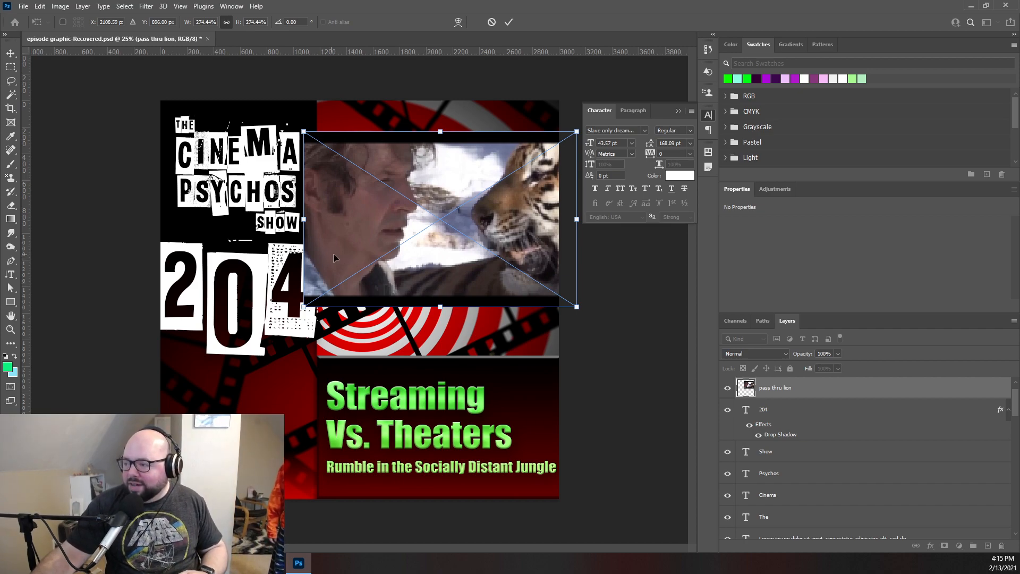
left_click_drag(375, 225, 371, 196)
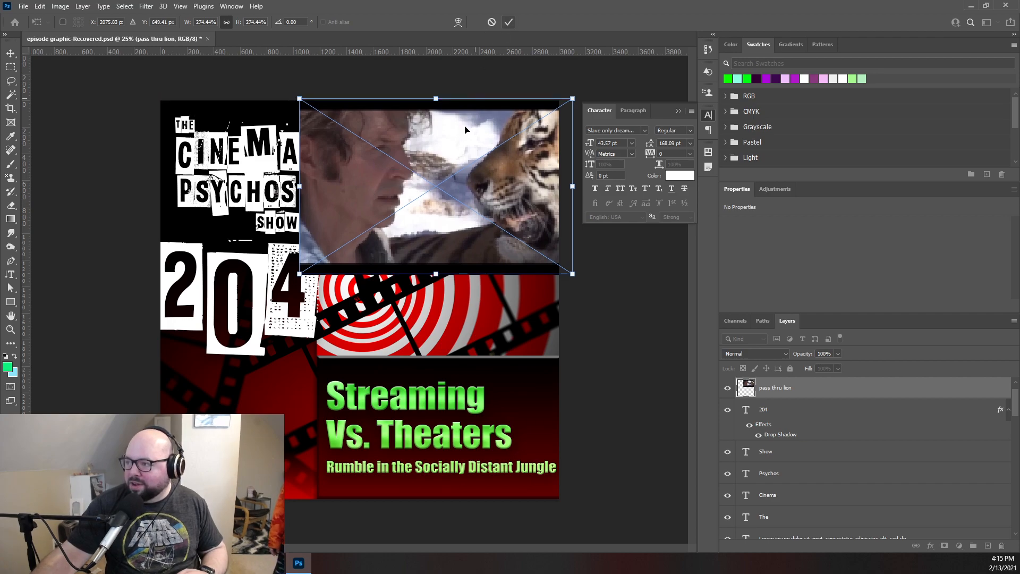
left_click_drag(300, 274, 171, 354)
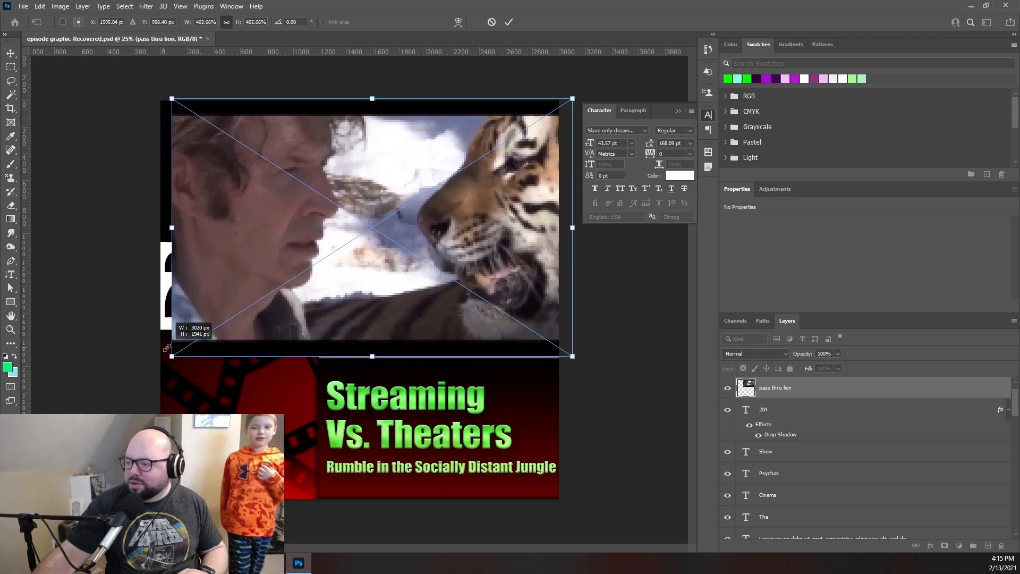
left_click_drag(343, 271, 381, 281)
left_click(509, 22)
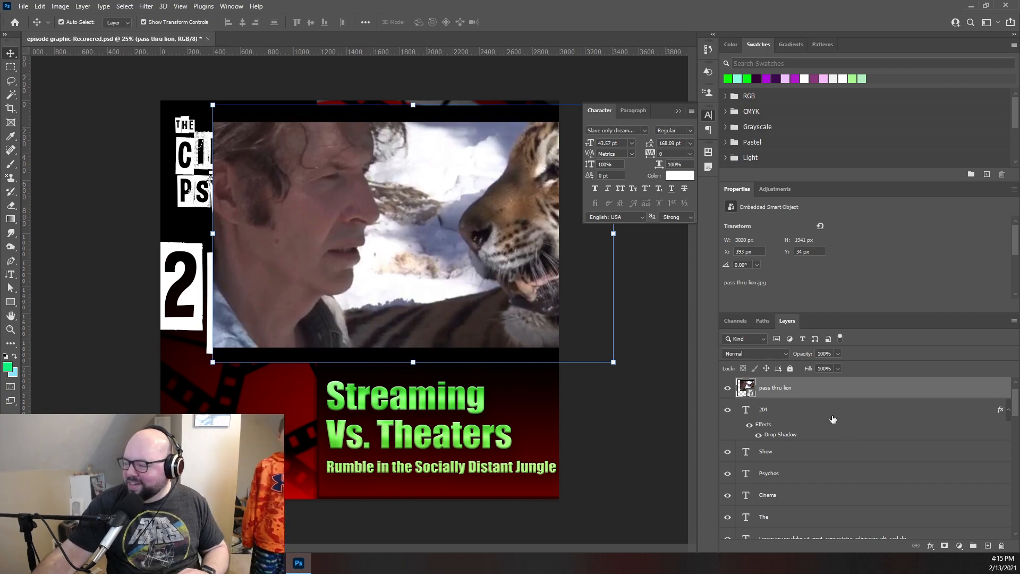
- Try the pass thru lion layer beneath Rectangle 1, shifted to the canvas's upper edge, and delete it
left_click_drag(803, 393, 761, 490)
left_click_drag(426, 301, 432, 272)
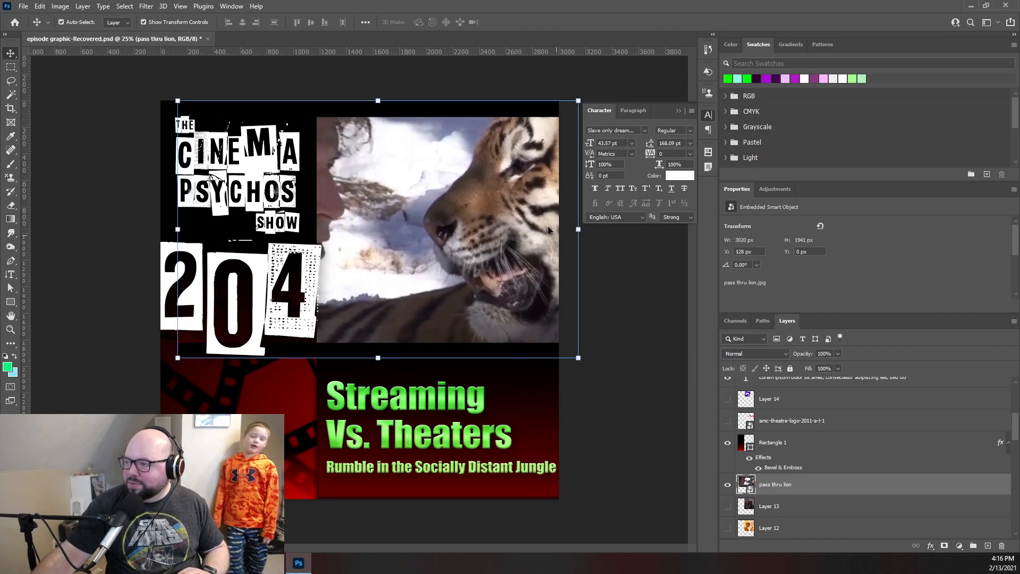
key("Delete")
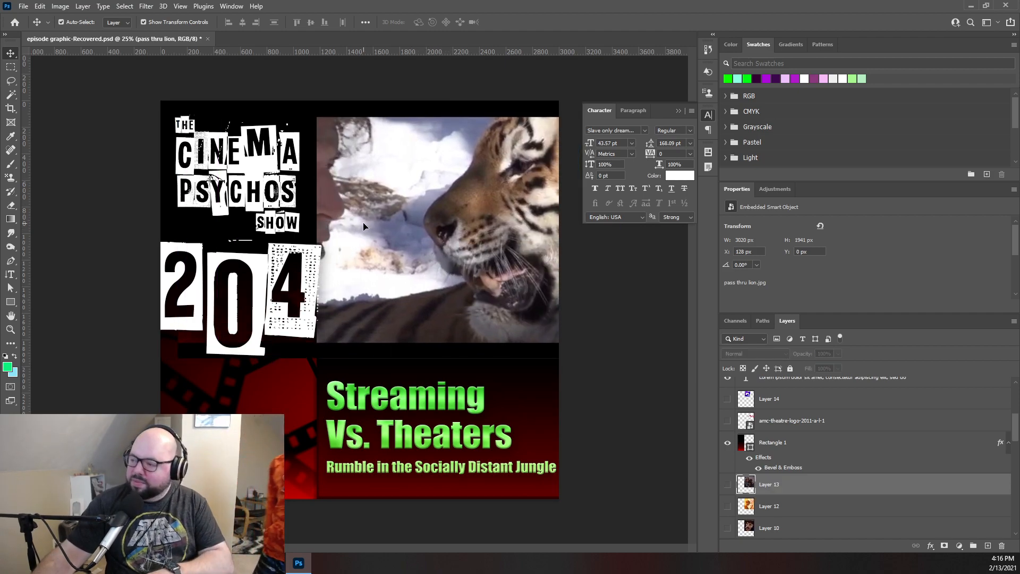
left_click(23, 6)
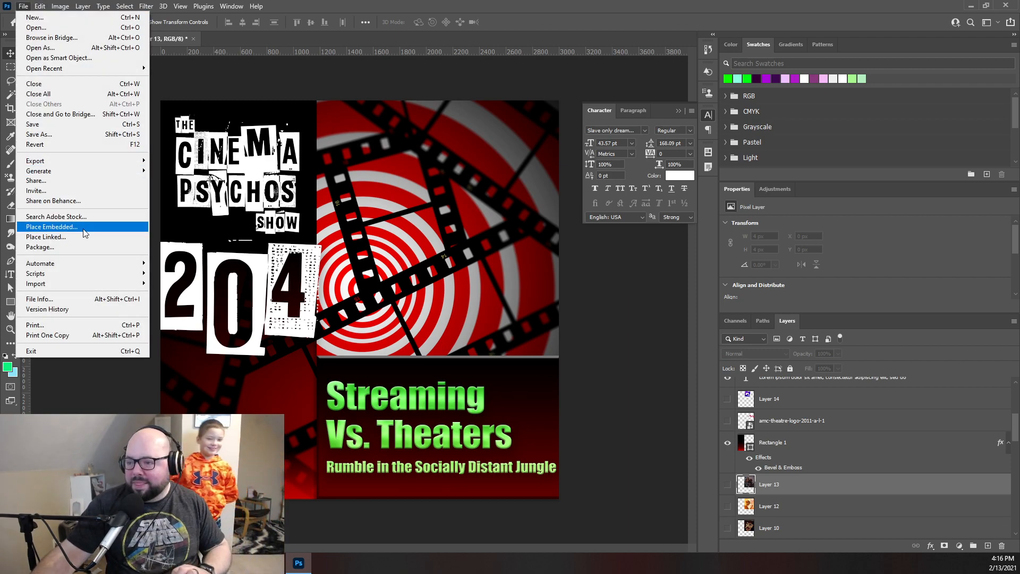
left_click(52, 227)
scroll(340, 170, "down", 10)
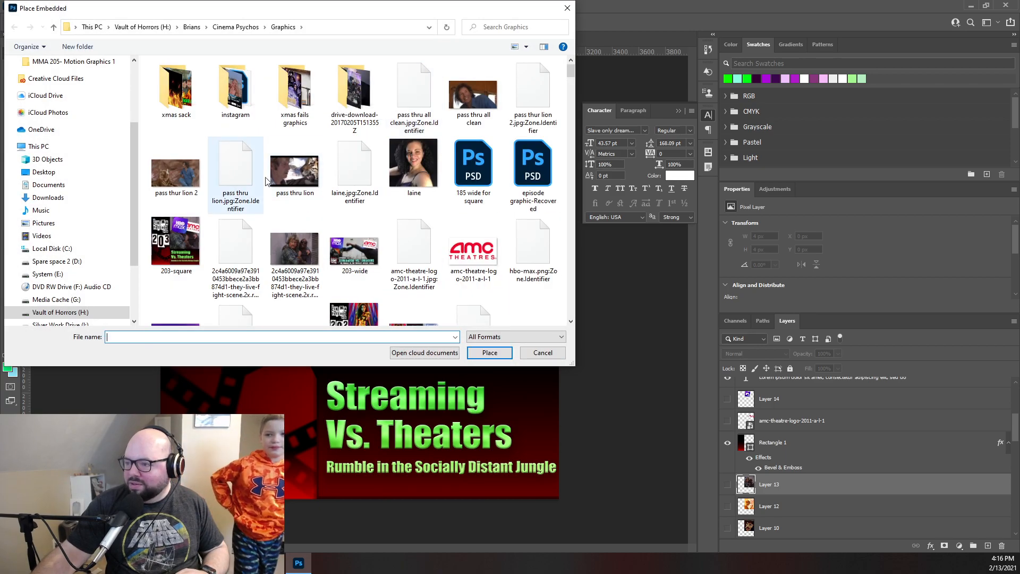
double_click(176, 170)
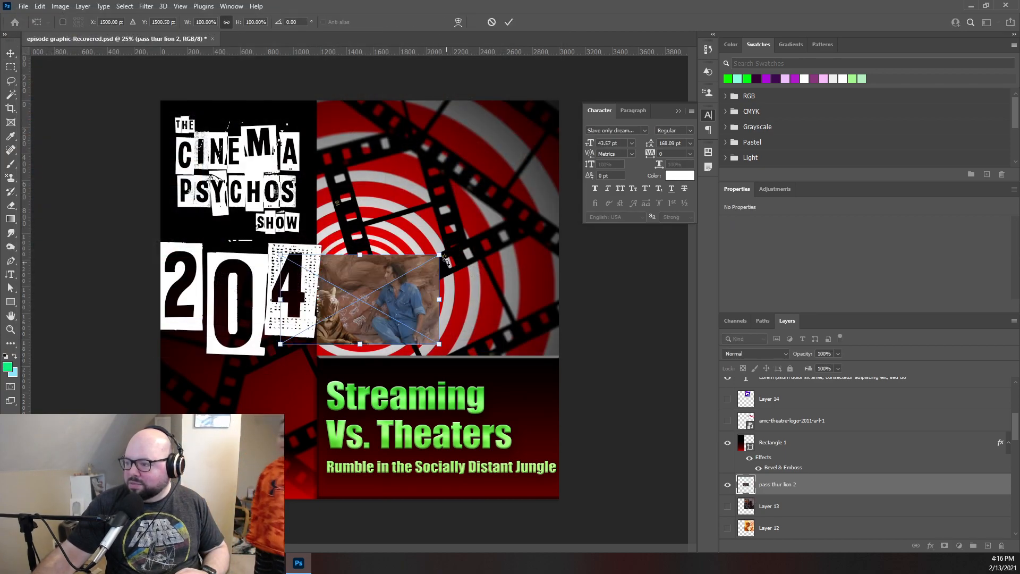
left_click_drag(441, 256, 718, 99)
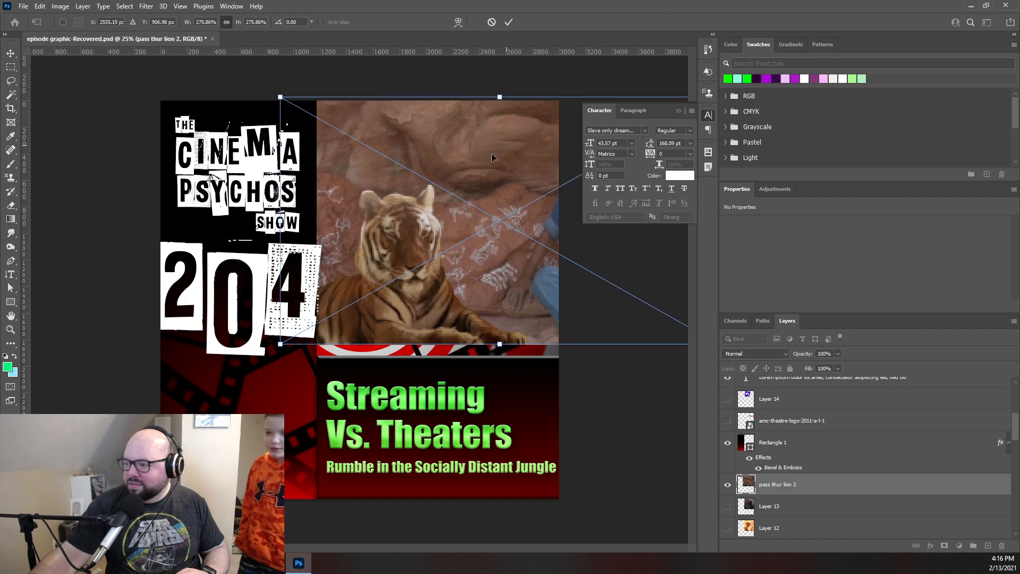
left_click_drag(458, 172, 363, 171)
left_click(490, 23)
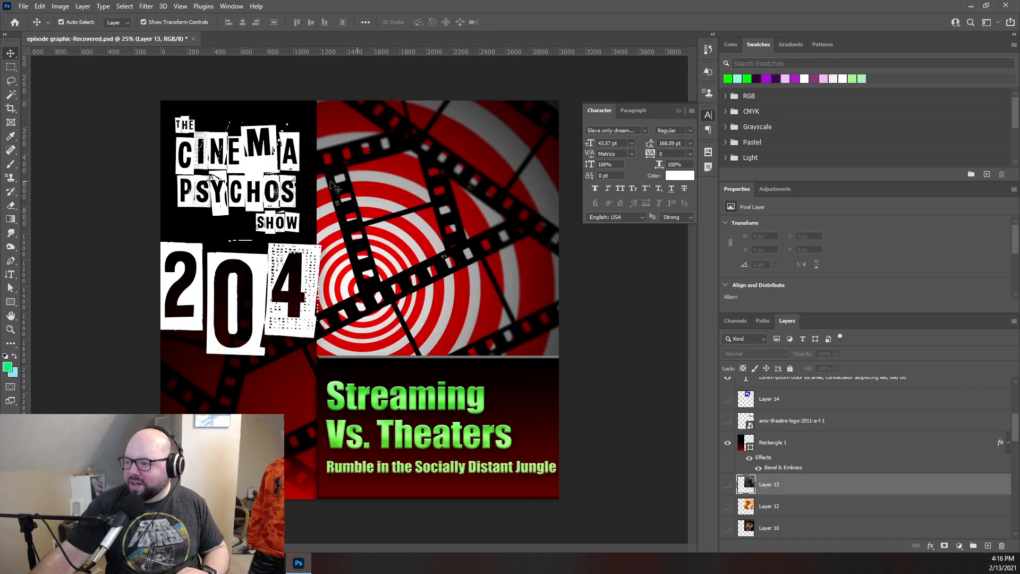
- Place pass thru all clean from the Graphics folder as an embedded image
left_click(23, 8)
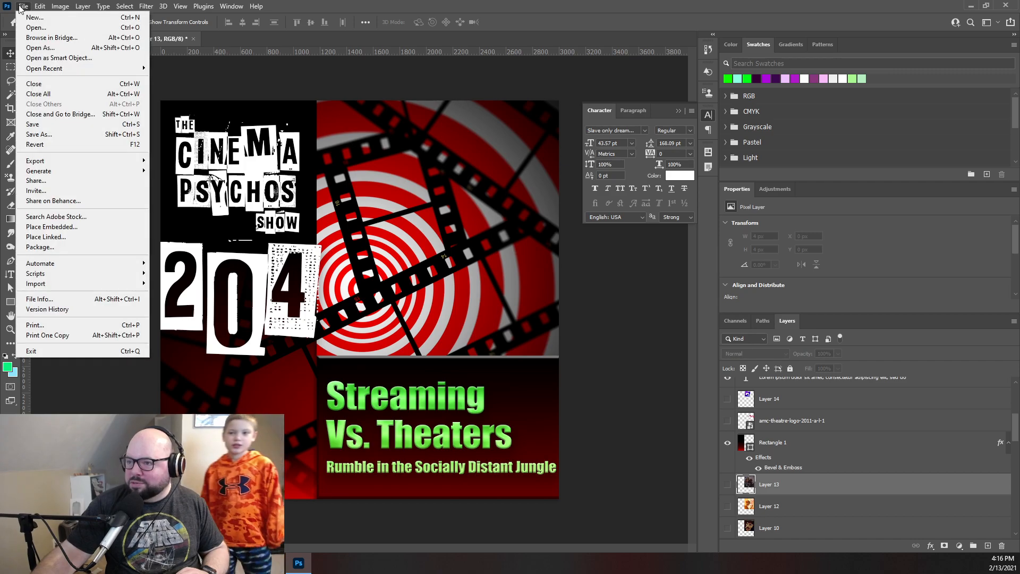
left_click(53, 228)
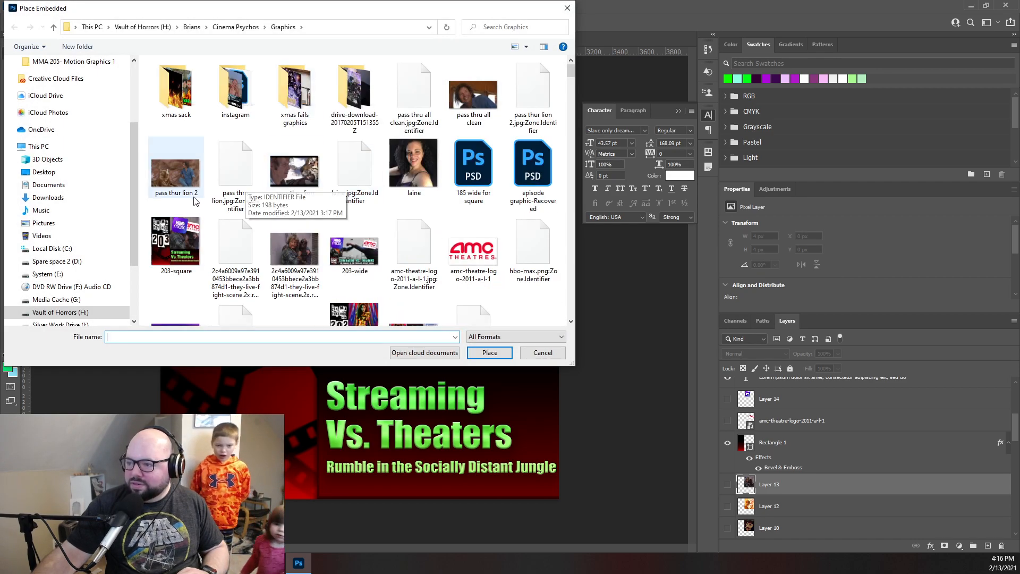
left_click(473, 96)
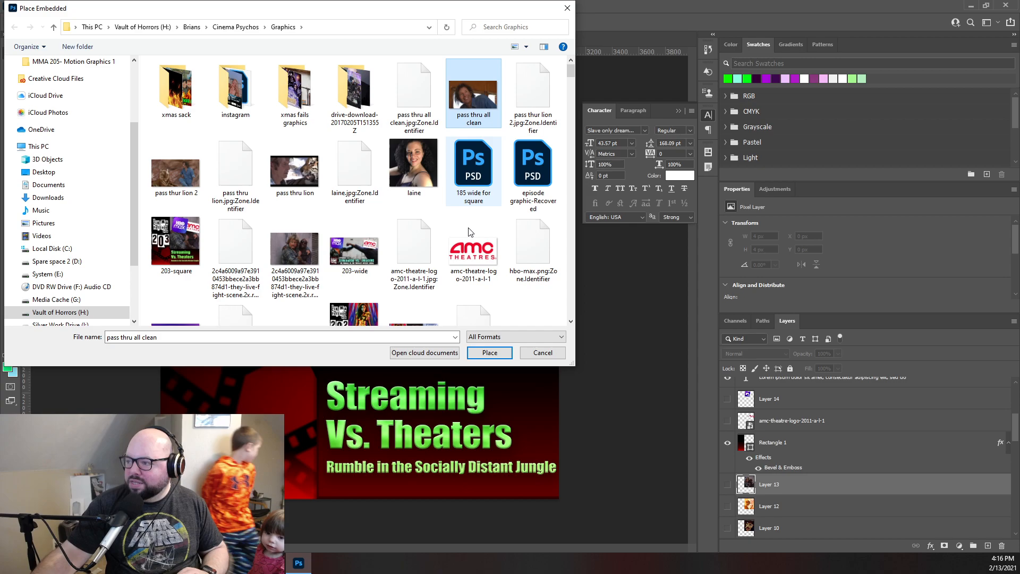
left_click(490, 353)
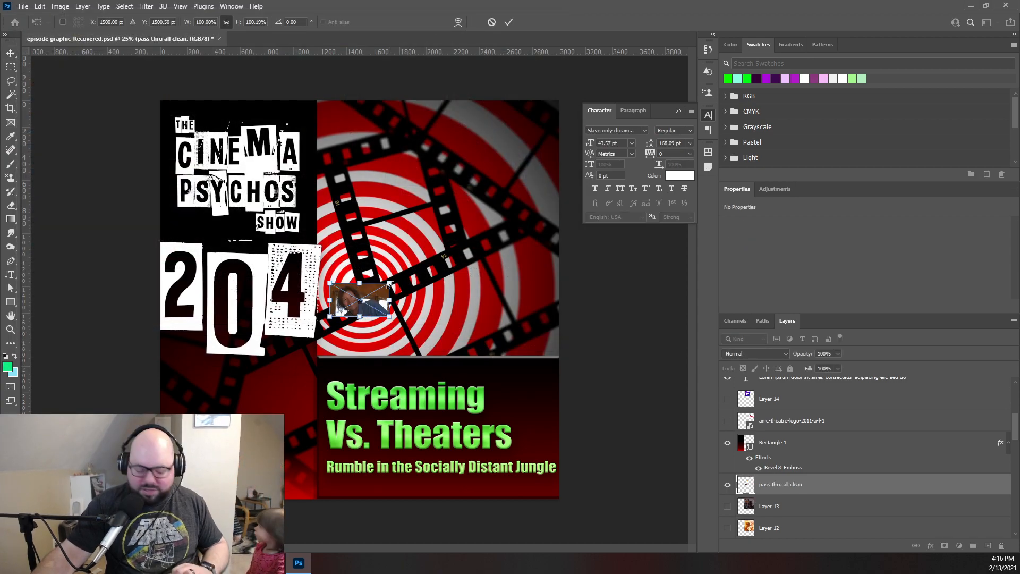
- Enlarge the pass thru all clean image to about 848% and position it over the artwork area above the episode title
left_click_drag(390, 285, 755, 77)
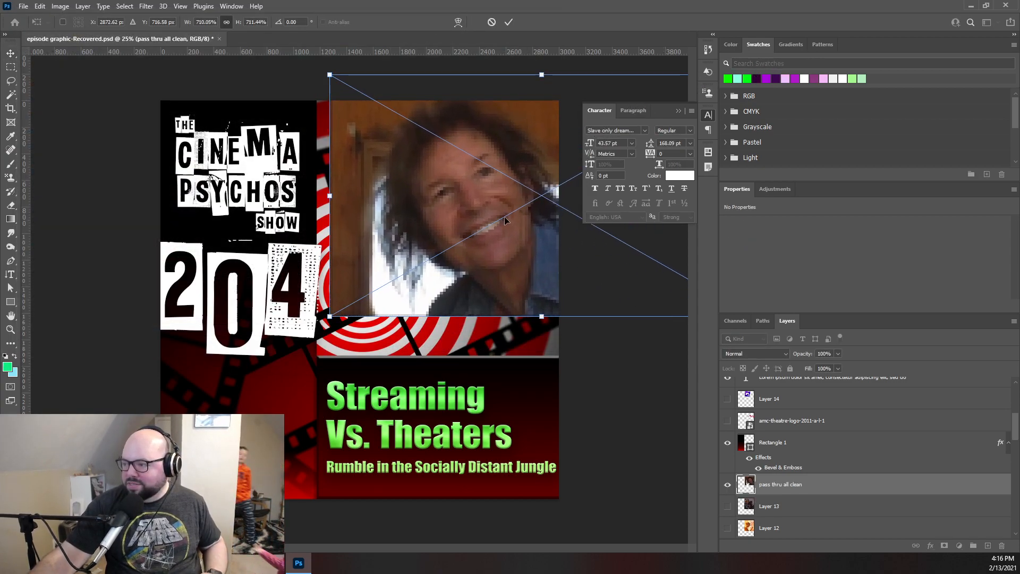
left_click_drag(330, 318, 252, 374)
left_click(507, 24)
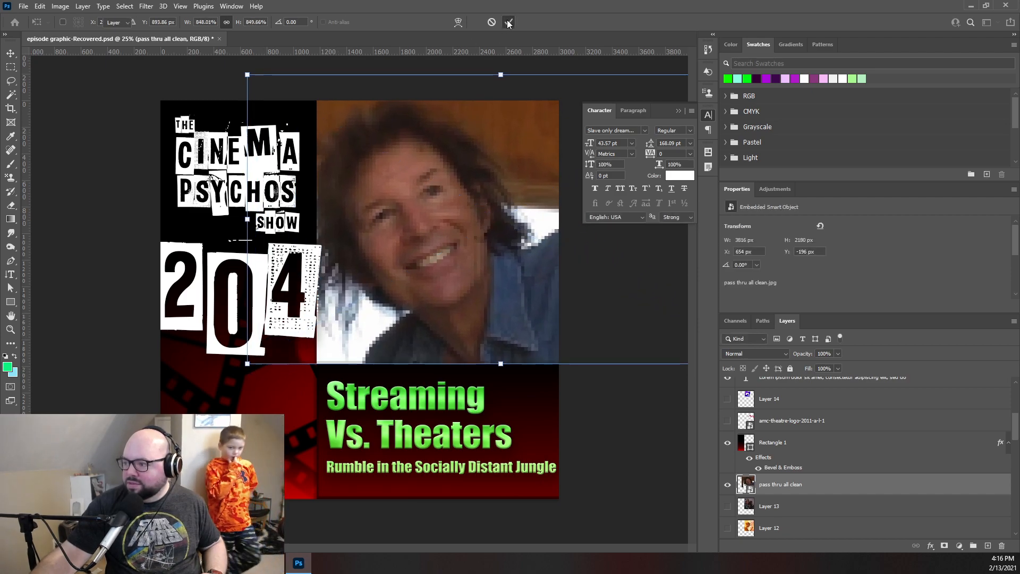
left_click_drag(443, 250, 466, 251)
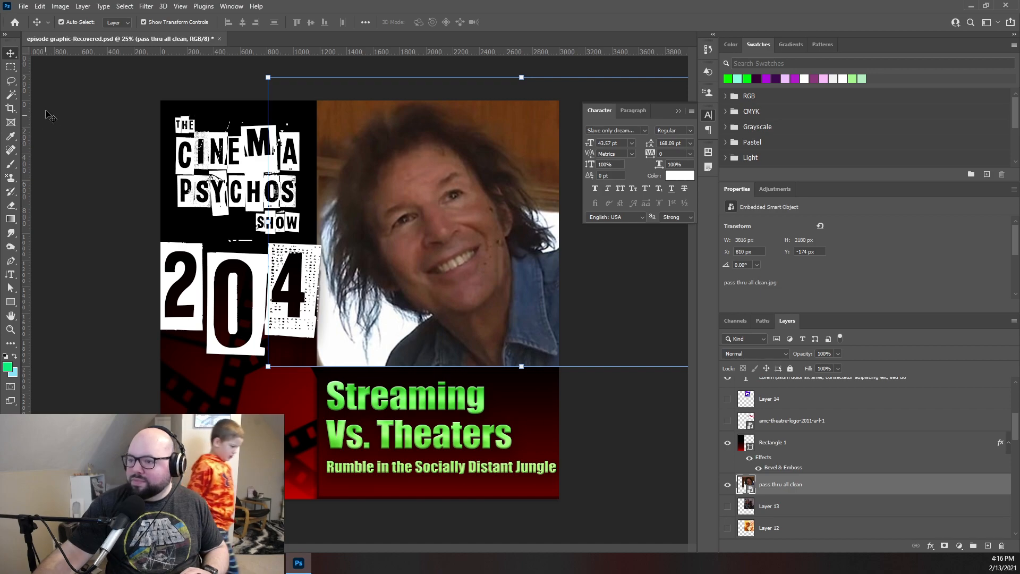
- Copy the photo area beside the black logo column to a new layer with Layer Via Copy and delete the pass thru all clean layer
left_click(11, 68)
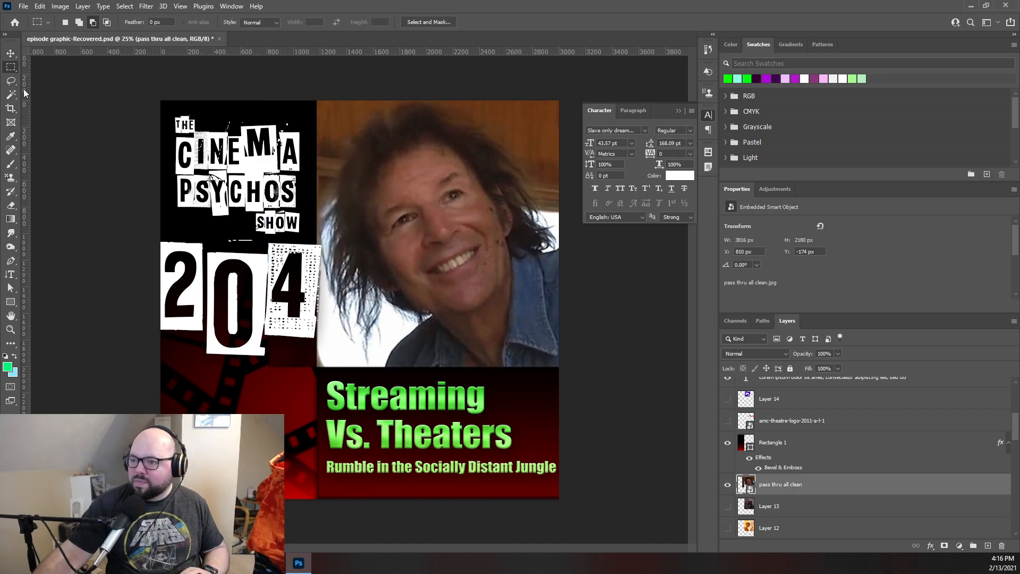
left_click_drag(317, 97, 584, 354)
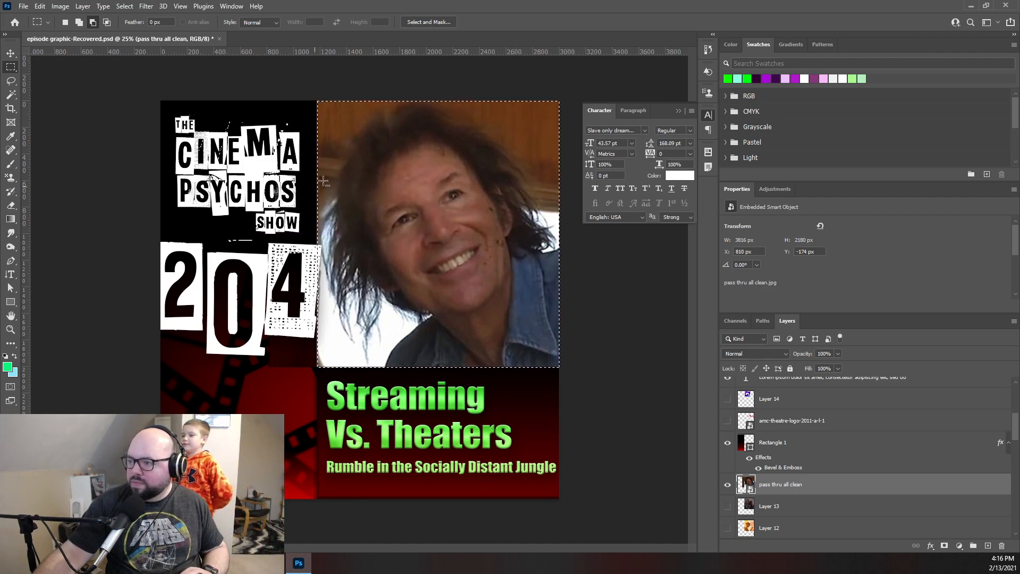
left_click(95, 6)
mouse_move(80, 5)
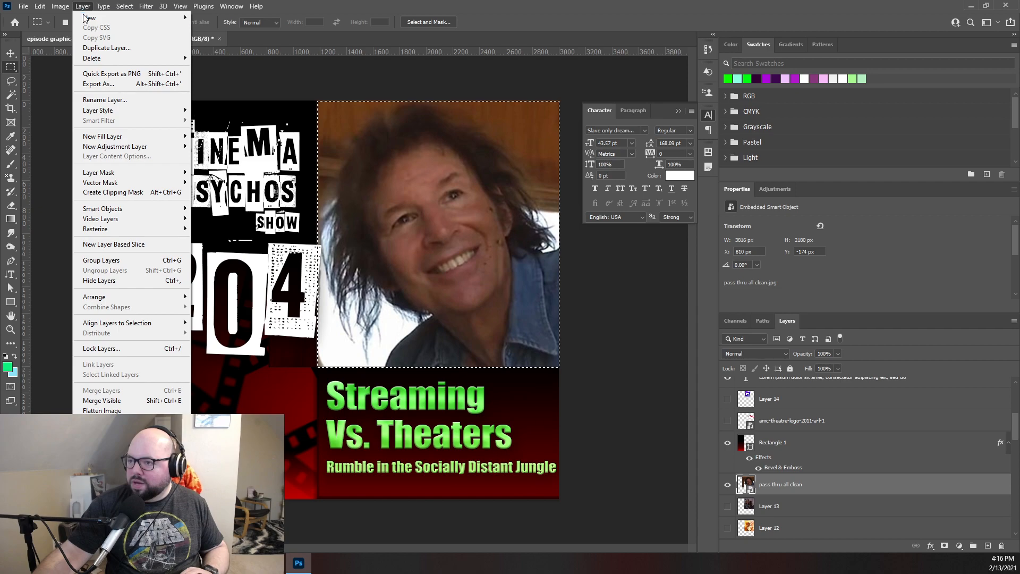
left_click(228, 114)
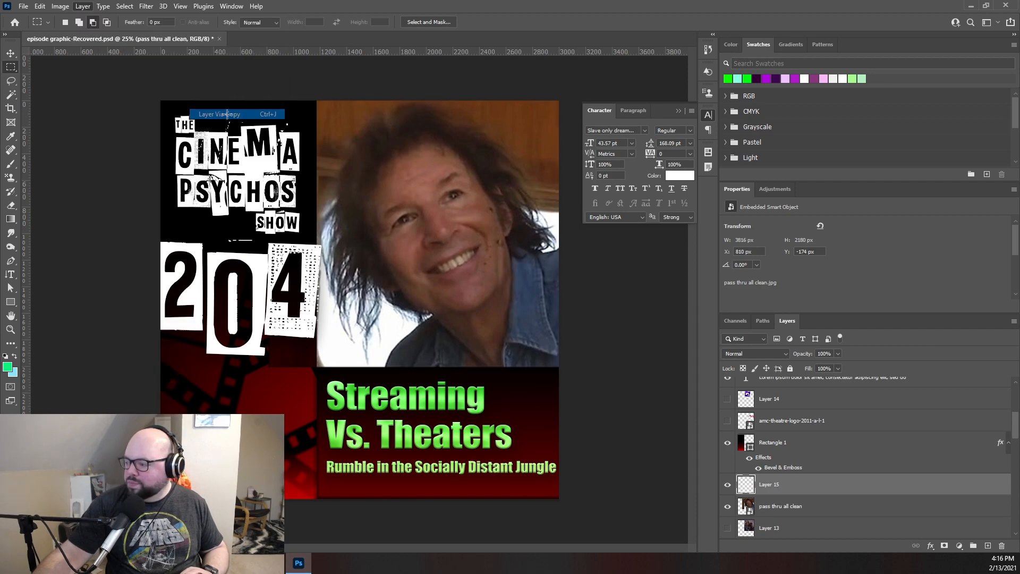
left_click(792, 507)
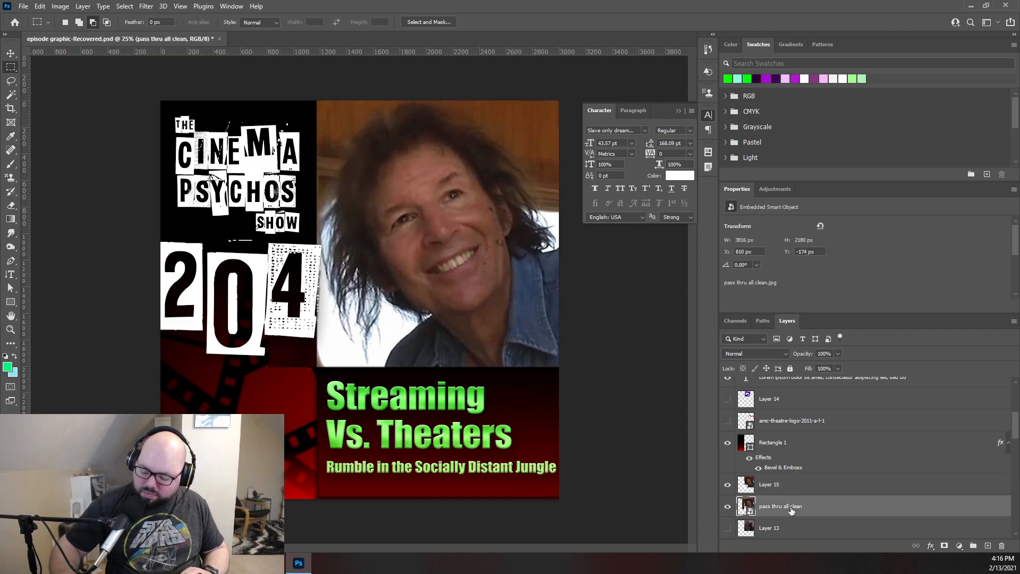
key("Delete")
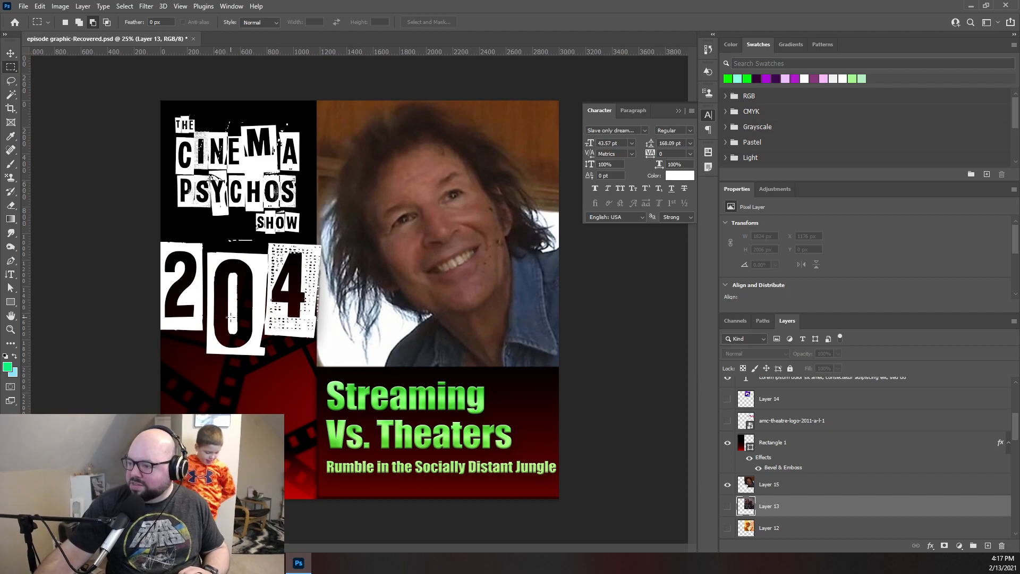
- Scale the cropped photo on Layer 15 to about 101% so it extends slightly past its upper and logo-side edges
left_click(10, 53)
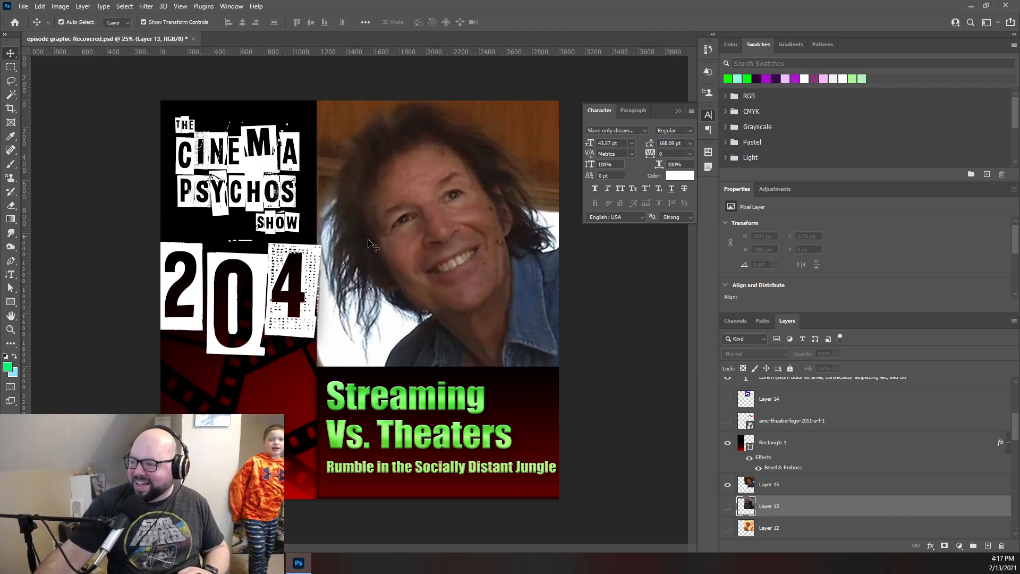
left_click_drag(388, 246, 390, 247)
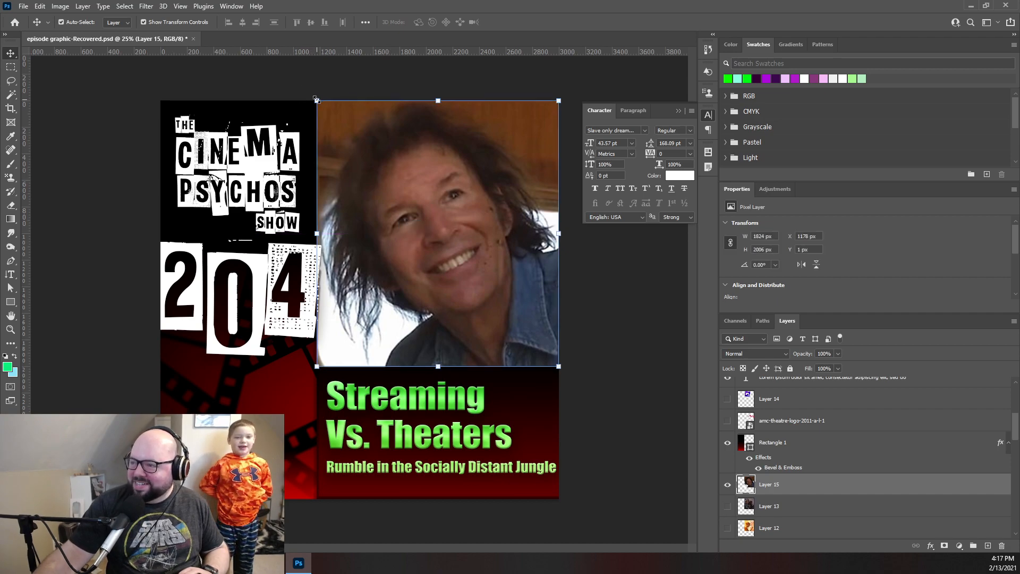
left_click_drag(316, 99, 314, 98)
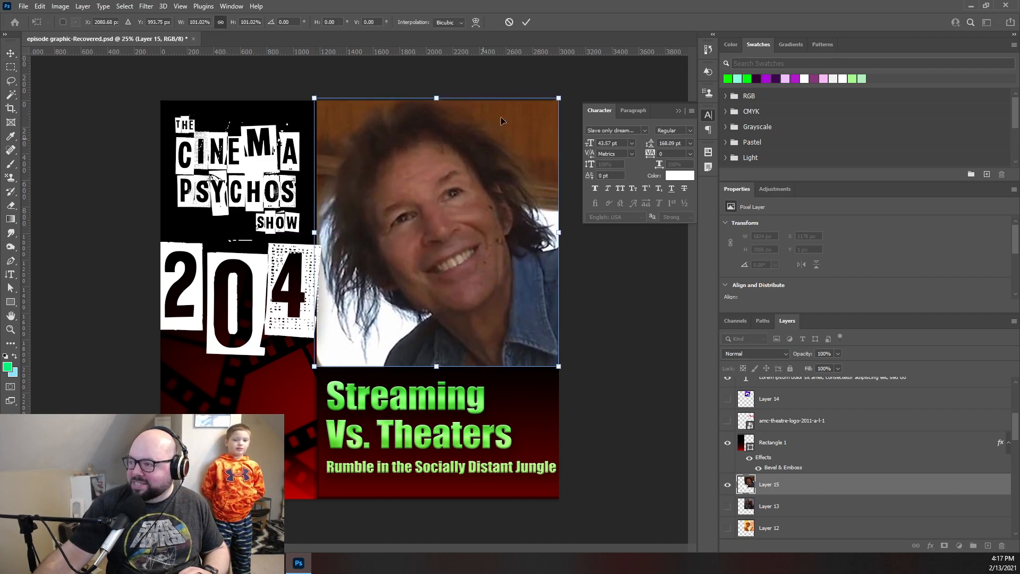
mouse_move(502, 61)
left_mouse_down()
mouse_move(512, 64)
mouse_move(501, 63)
left_mouse_up()
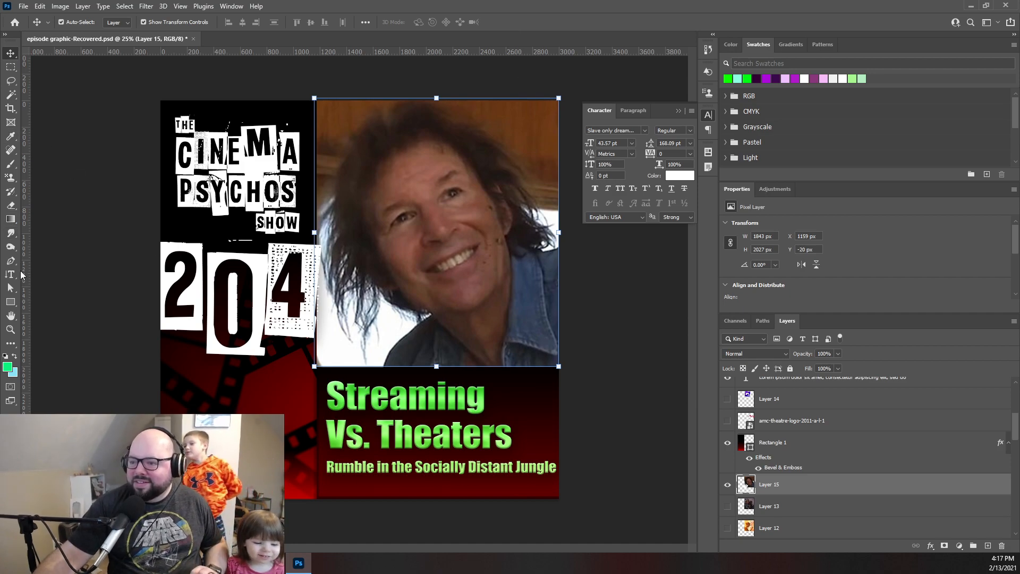
- Replace the large green heading "Streaming Vs. Theaters" with "Pass Thru" in the title text layer
left_click_drag(10, 274, 57, 279)
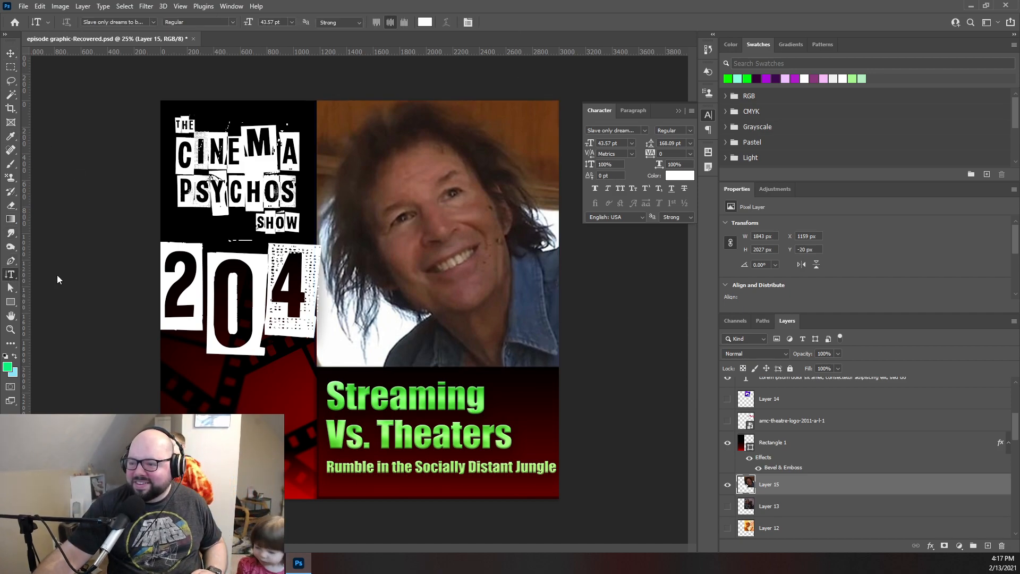
left_click_drag(327, 394, 538, 441)
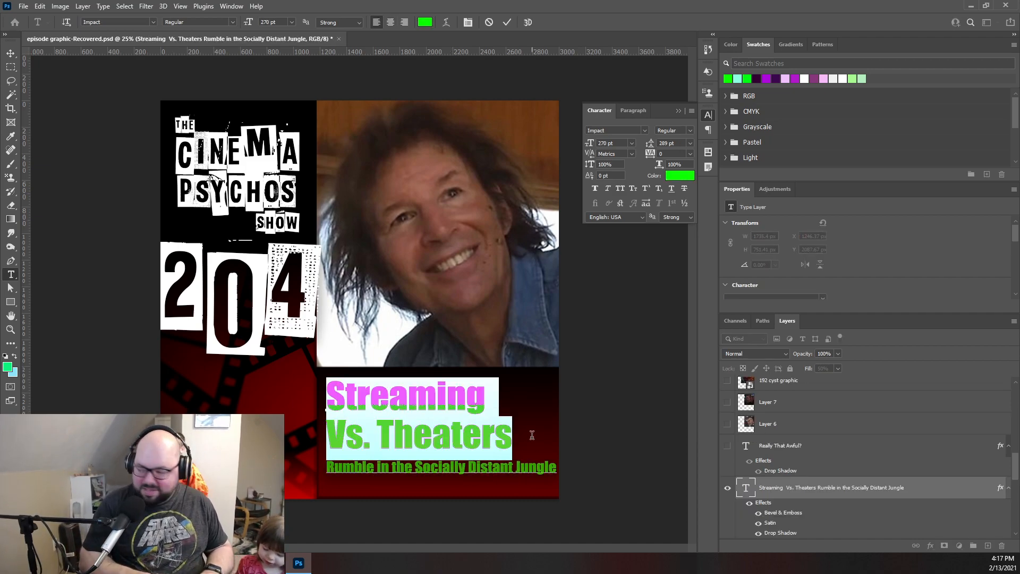
type("Pass")
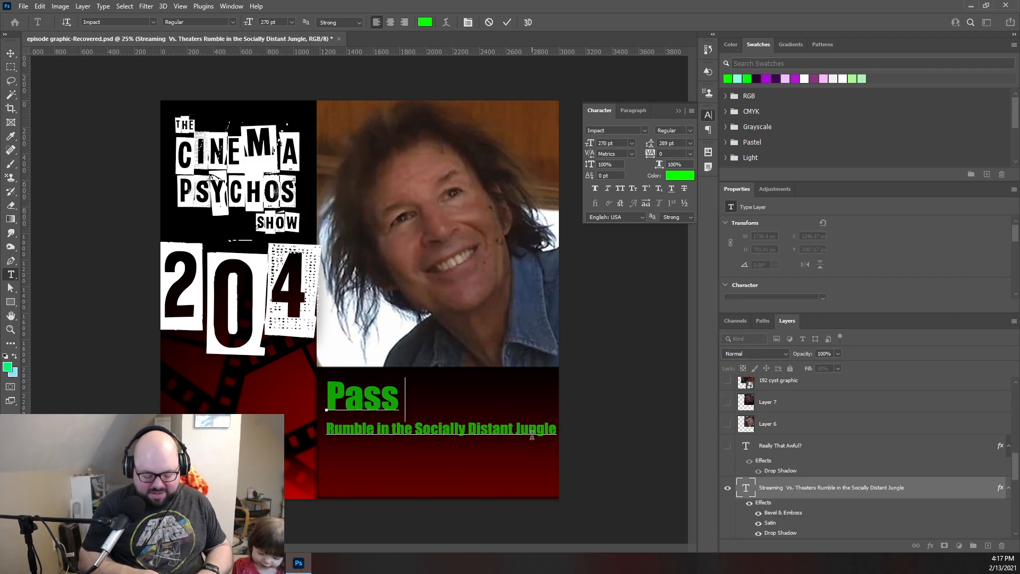
type(" Thu")
key("BackSpace")
type("r")
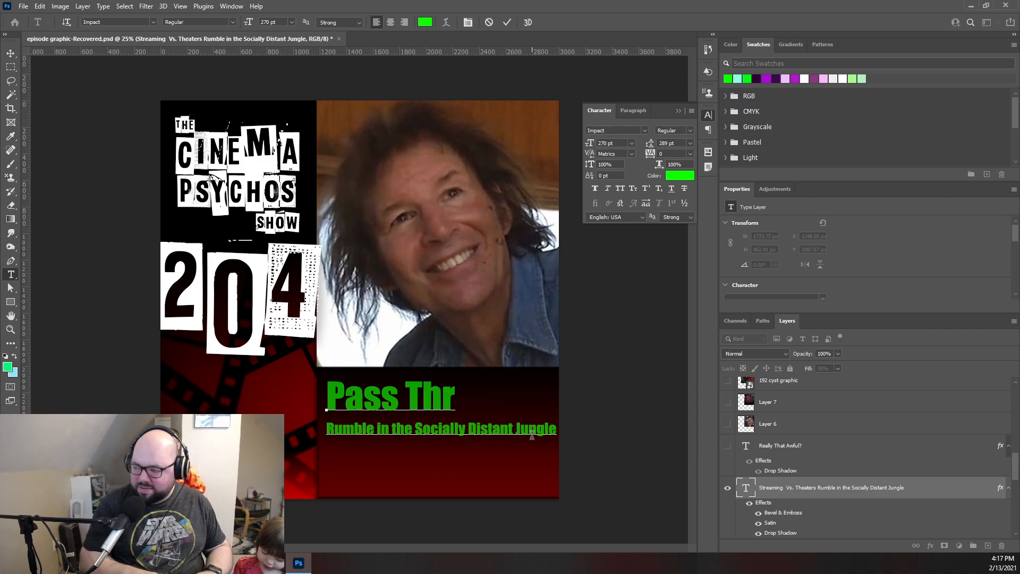
type("u")
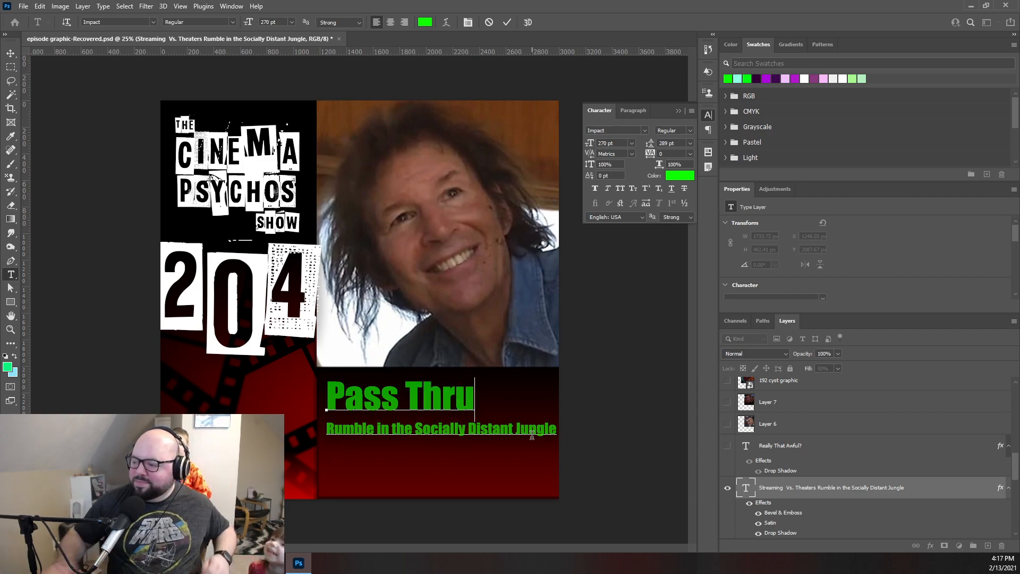
left_click(506, 23)
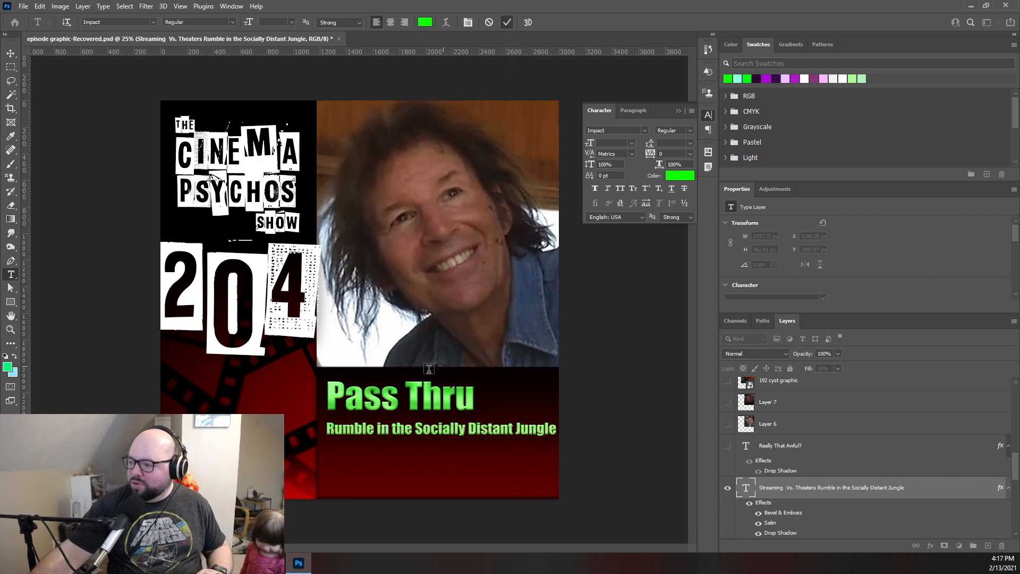
- Replace the subtitle "Rumble in the Socially Distant Jungle" with "Breenpocalypse IV"
left_click_drag(328, 428, 590, 455)
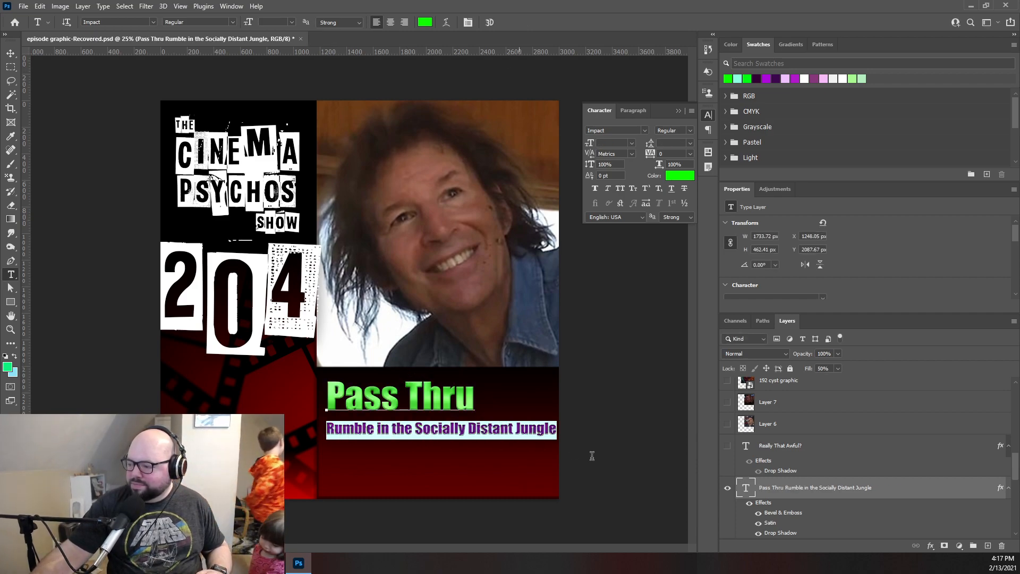
type("Breenp")
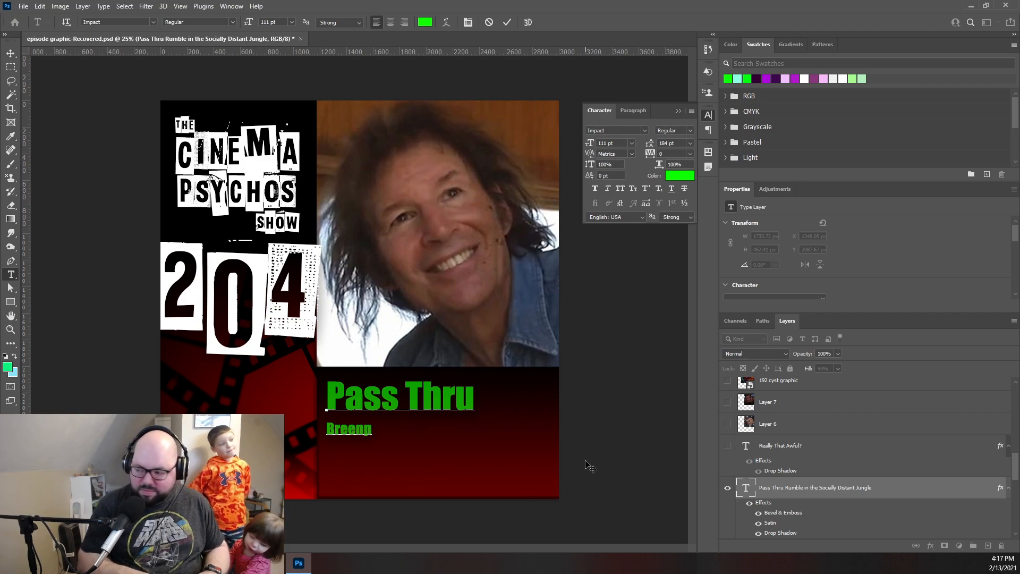
type("ocal")
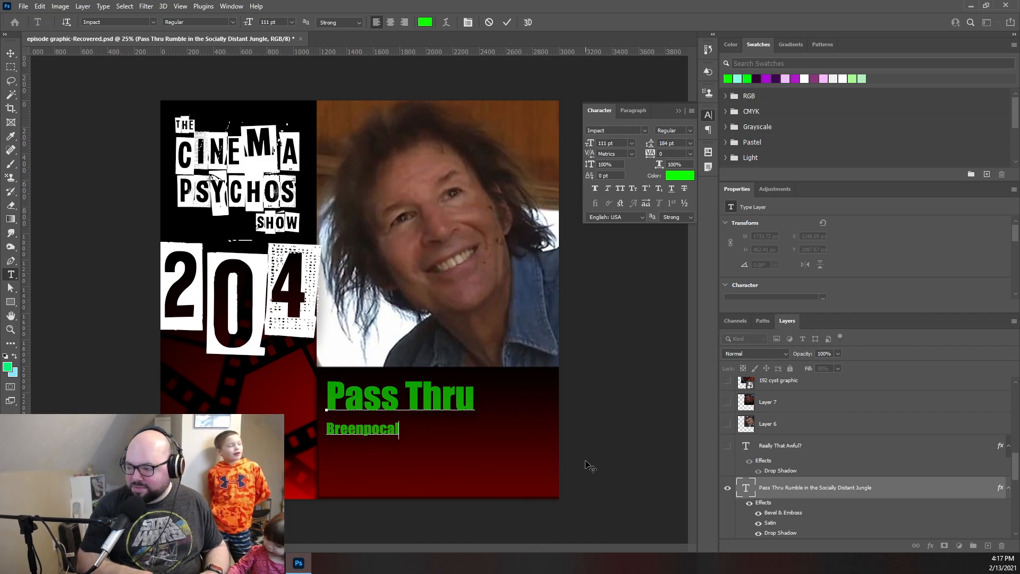
type("yps")
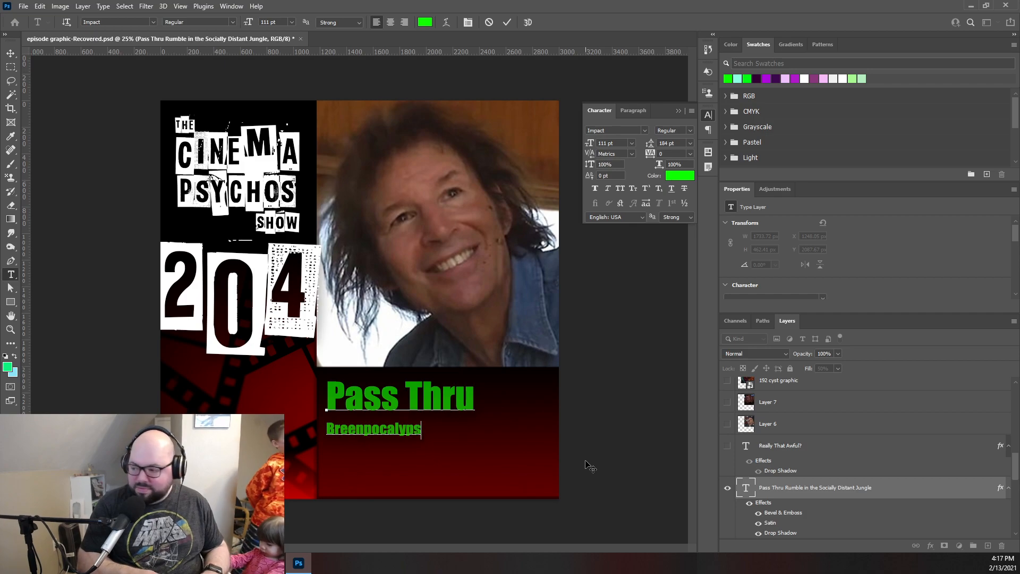
type("e")
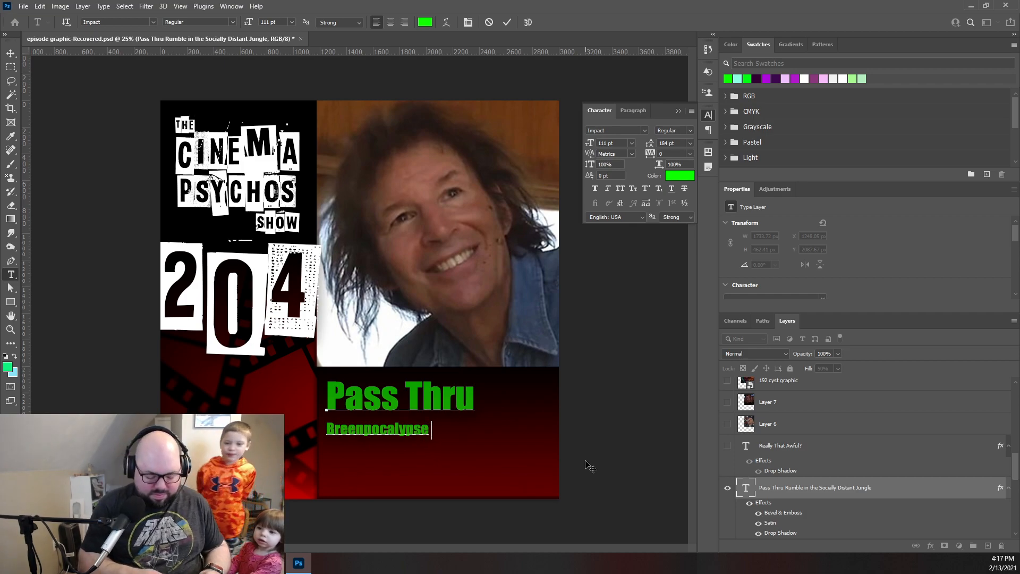
type(" IV")
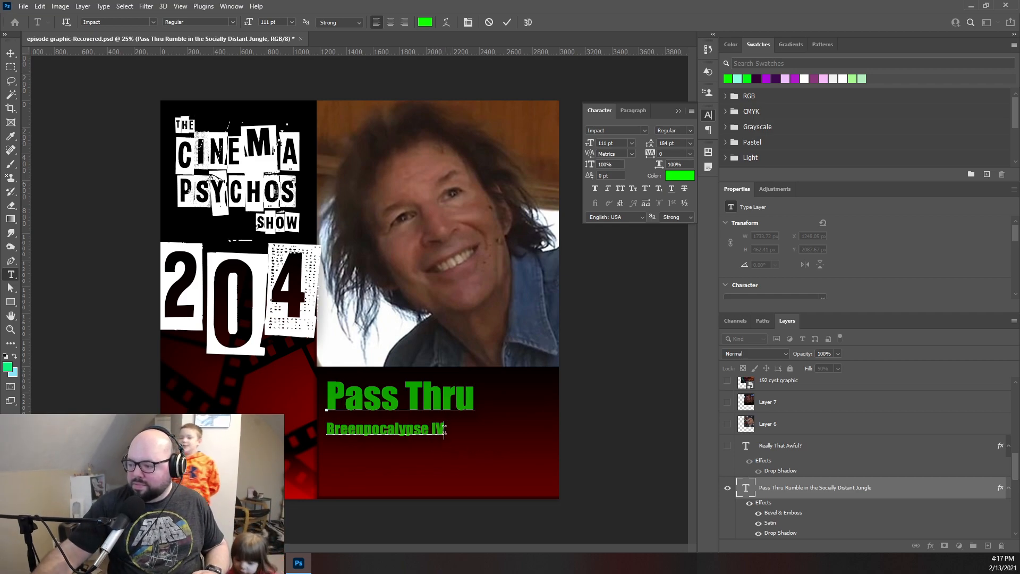
- Set the font size of the subtitle "Breenpocalypse IV" to 204 pt and commit the text edit
left_click_drag(444, 429, 306, 427)
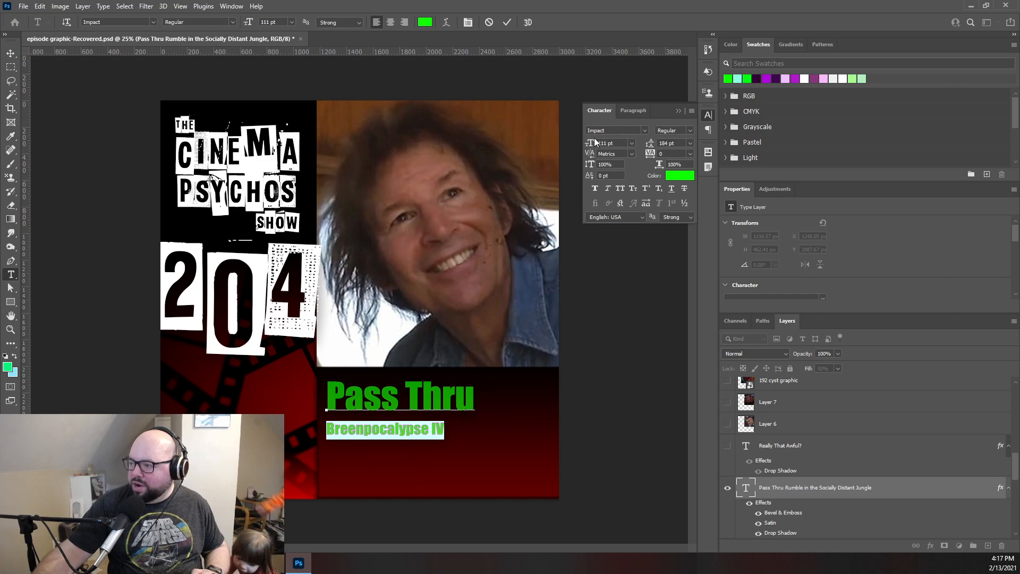
left_click_drag(590, 146, 638, 140)
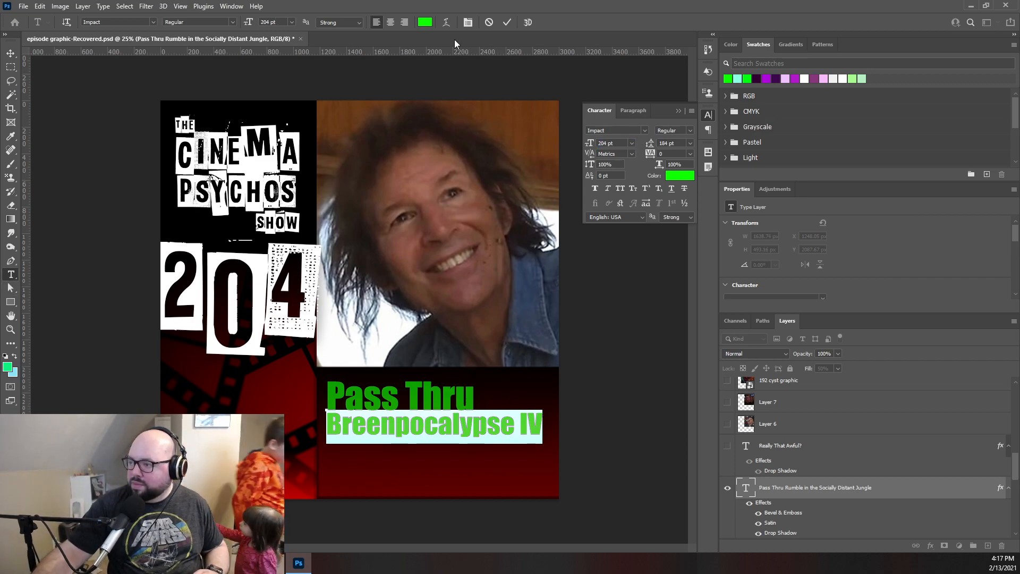
left_click(508, 23)
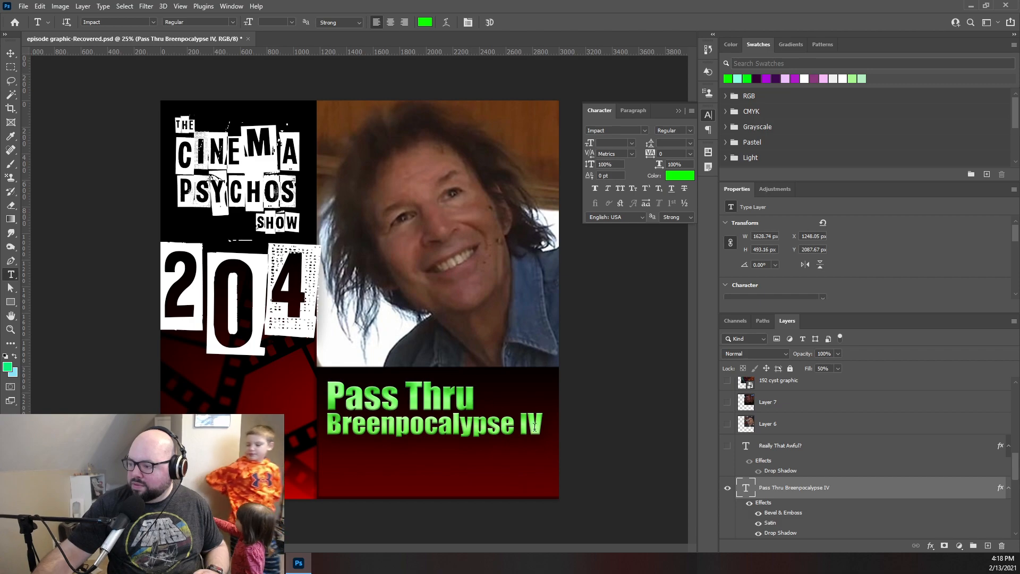
- Recolor both lines of the title text layer, "Pass Thru" and "Breenpocalypse IV", to yellow ffea00
left_click_drag(543, 427, 315, 409)
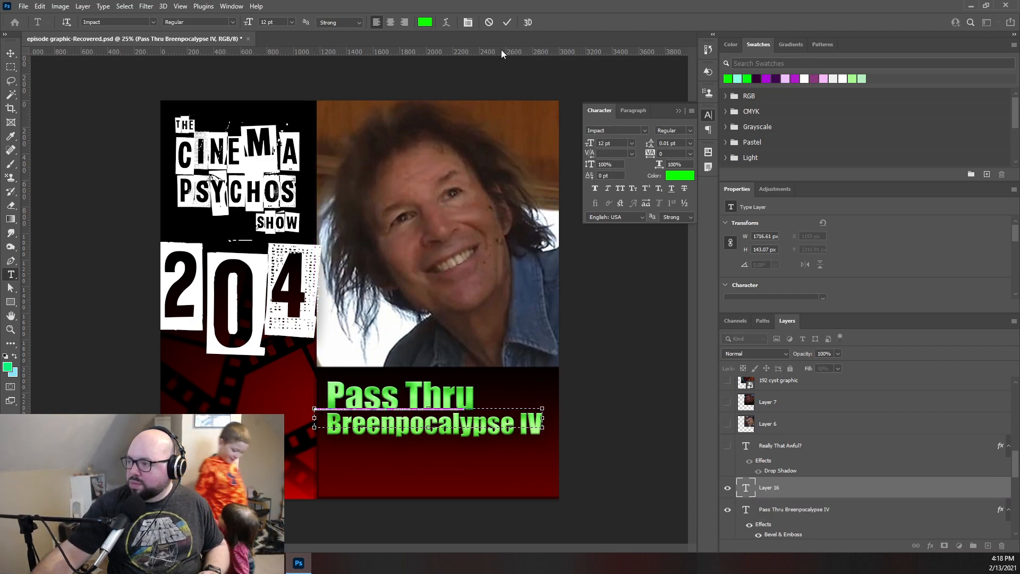
left_click(489, 23)
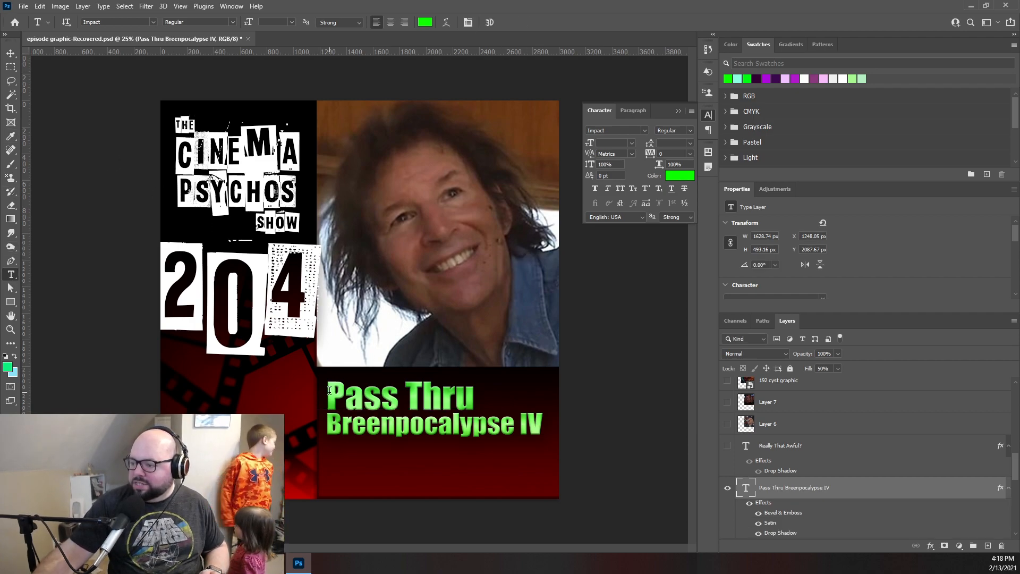
left_click_drag(330, 390, 567, 421)
left_click(684, 175)
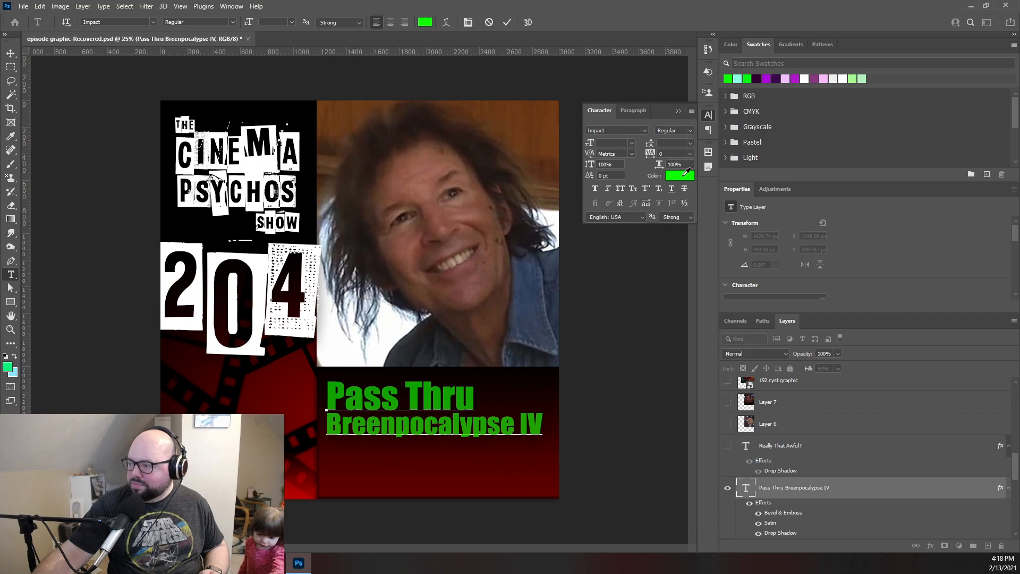
left_click_drag(240, 180, 217, 164)
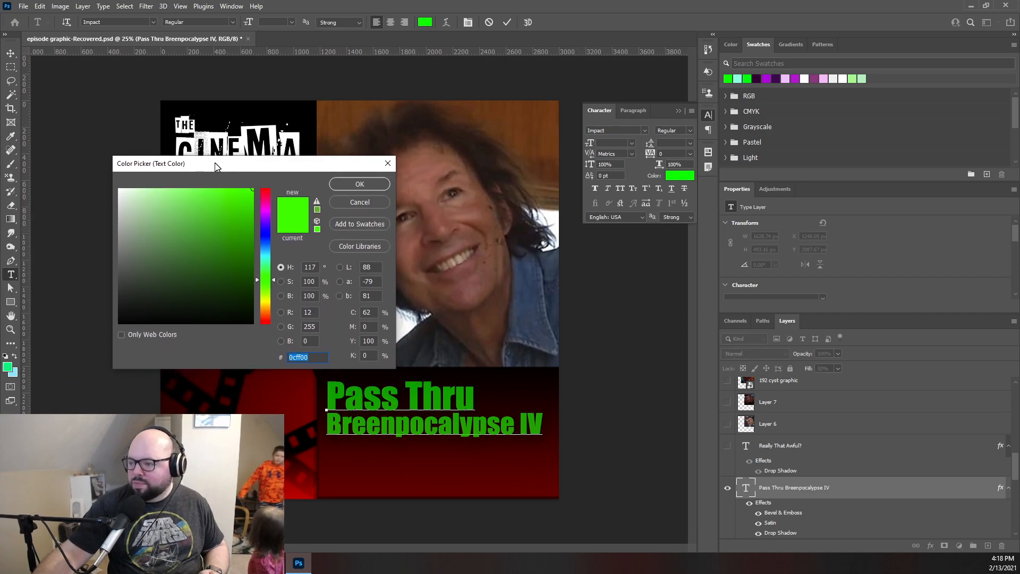
left_click_drag(263, 256, 270, 303)
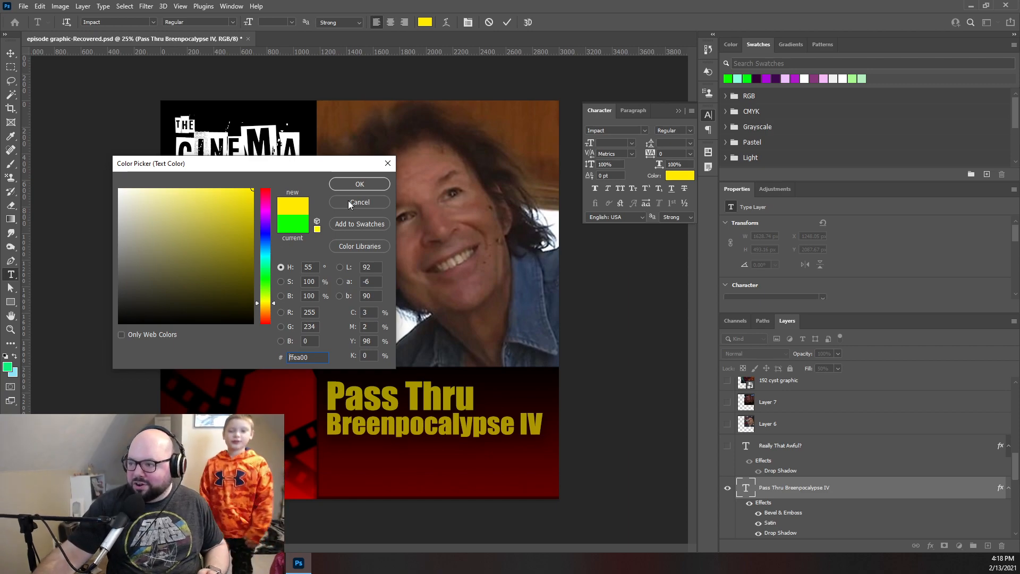
left_click(345, 183)
- Insert a new line reading "Movie Review" between "Pass Thru" and "Breenpocalypse IV"
left_click(479, 424)
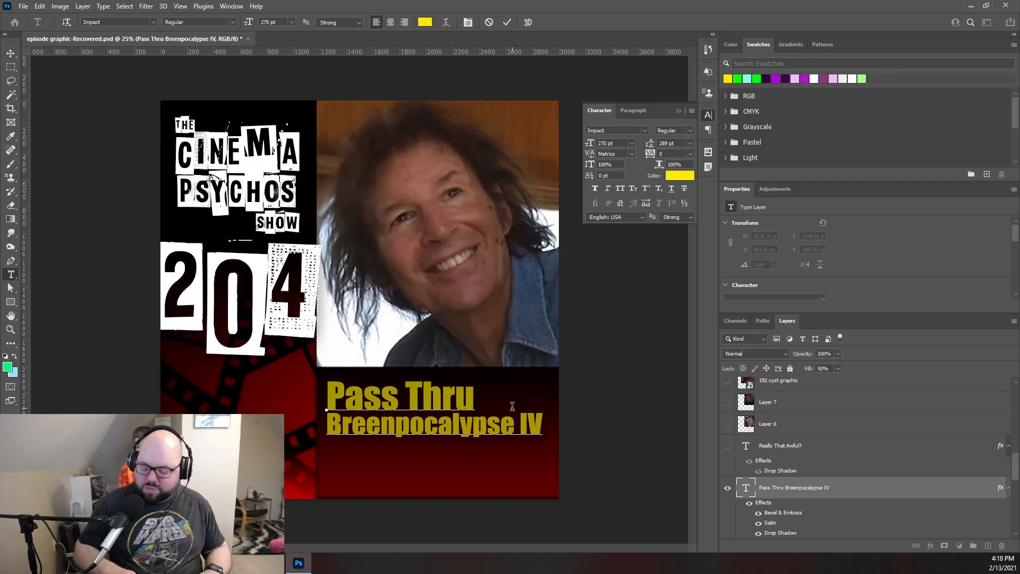
key("Return")
type("Mo")
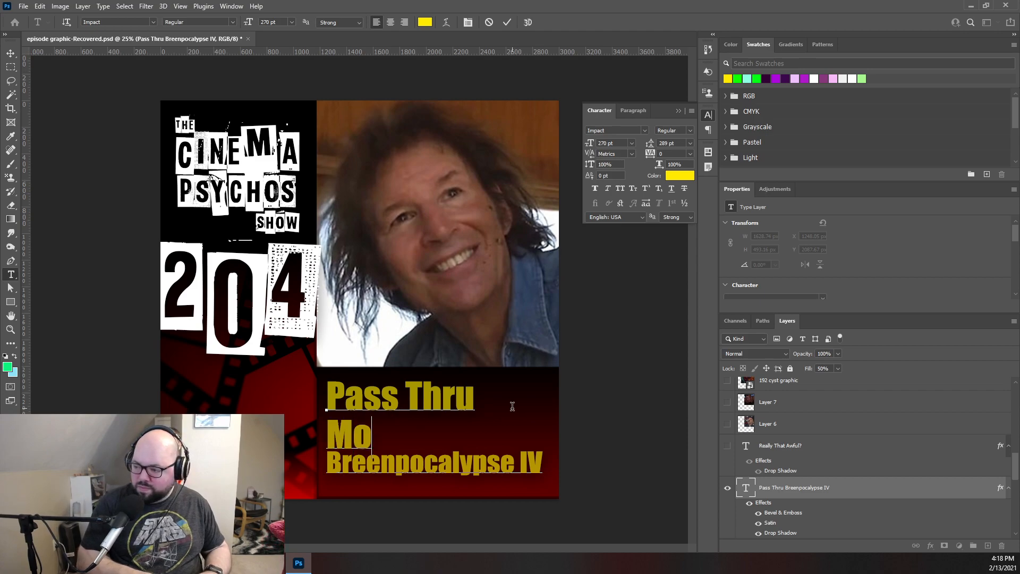
type("vie")
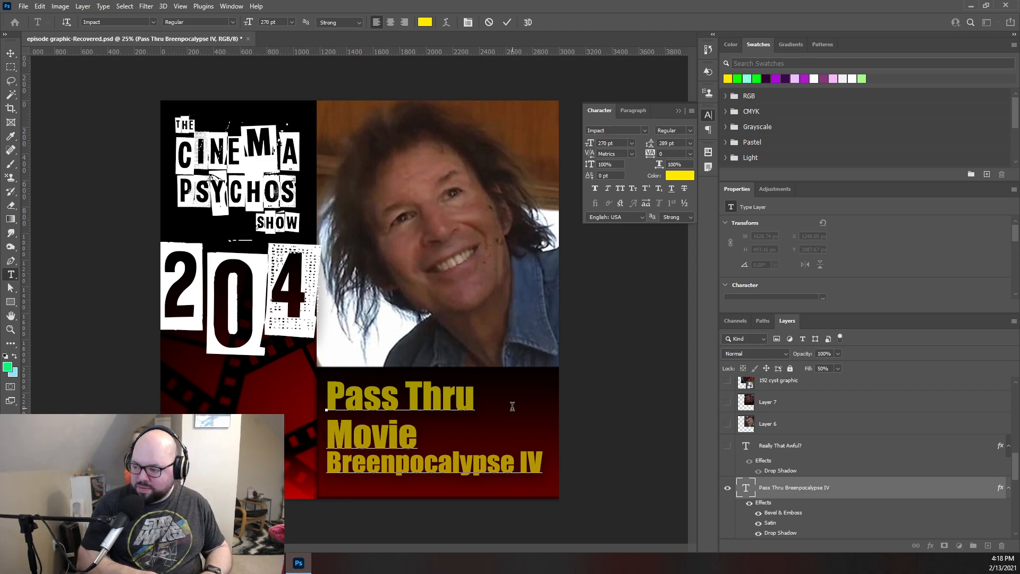
type(" Review")
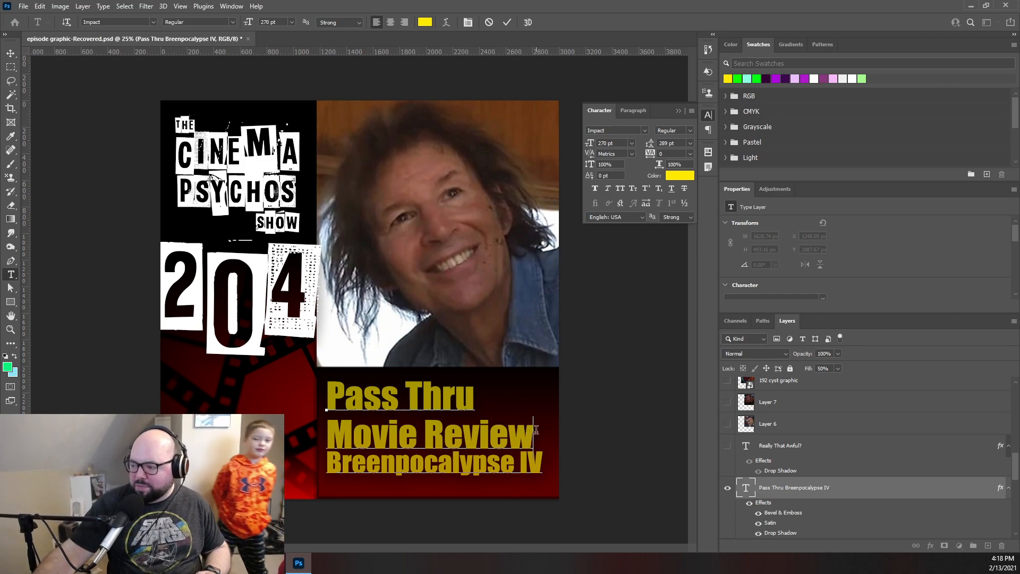
- Reduce the font size of the "Movie Review" line to 227 pt
left_click_drag(534, 434, 326, 433)
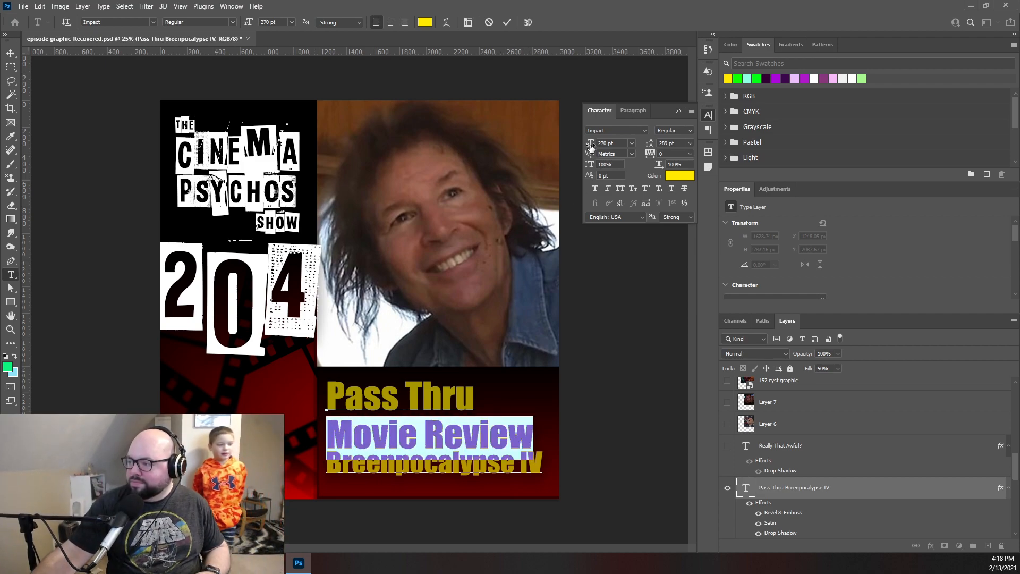
left_click_drag(591, 146, 568, 150)
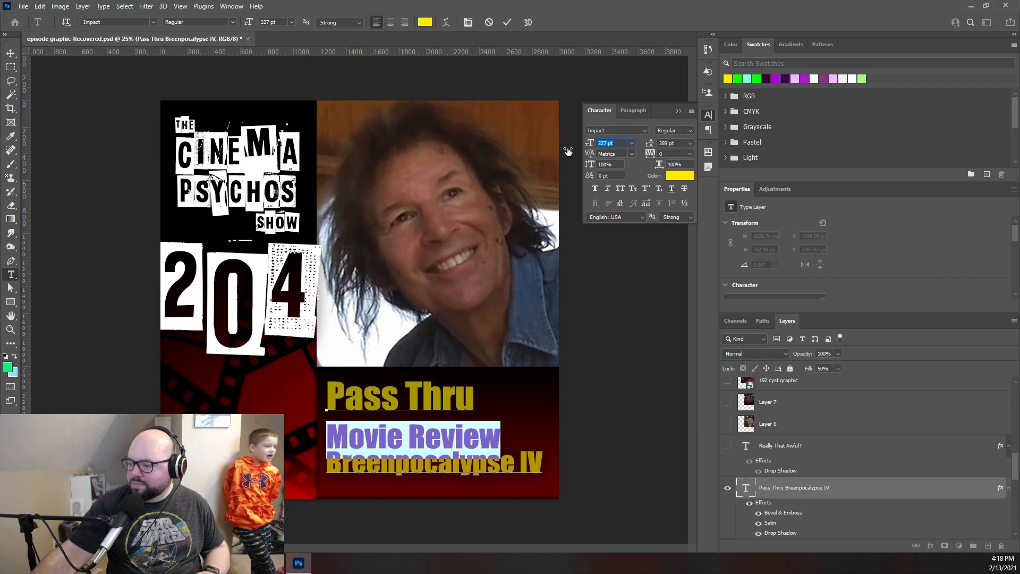
left_click(467, 388)
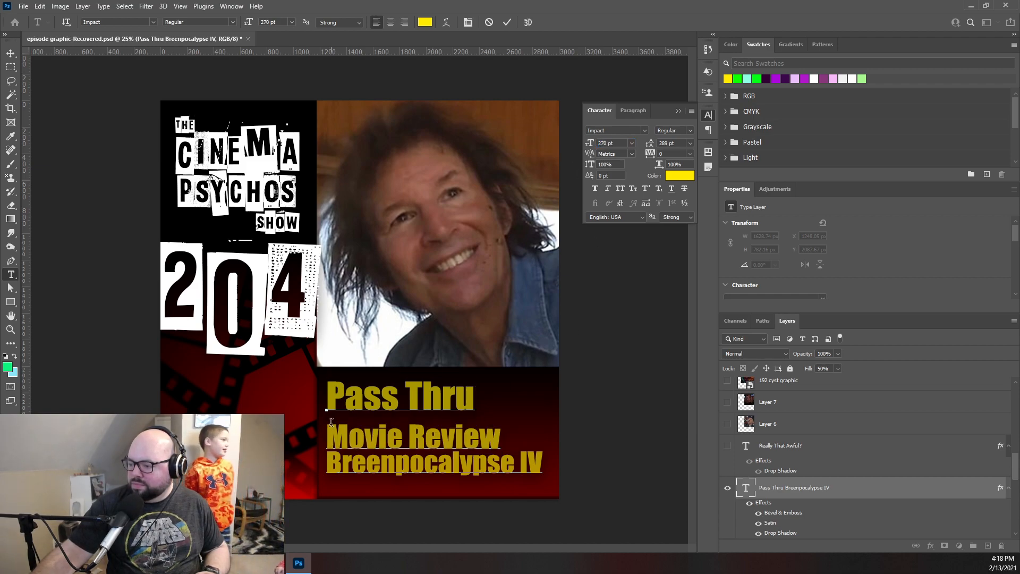
- Set the leading of all three title lines to a uniform 228 pt
key("ctrl+a")
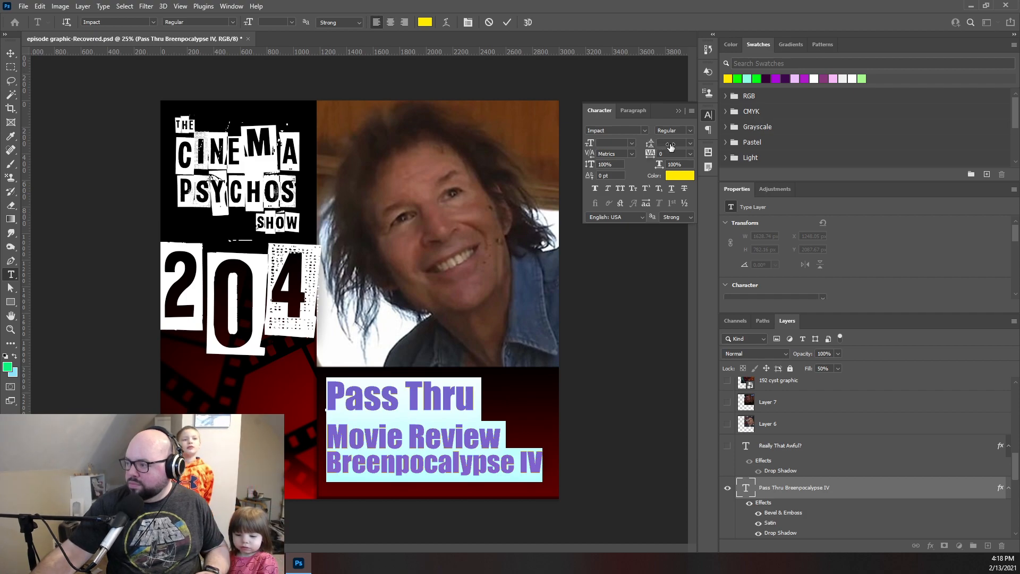
left_click(691, 142)
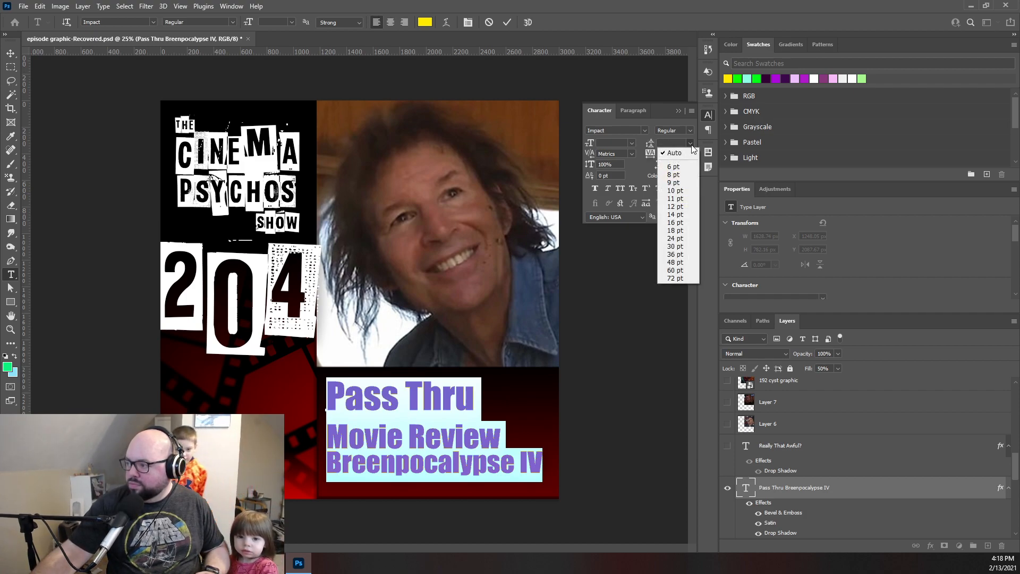
left_click(678, 204)
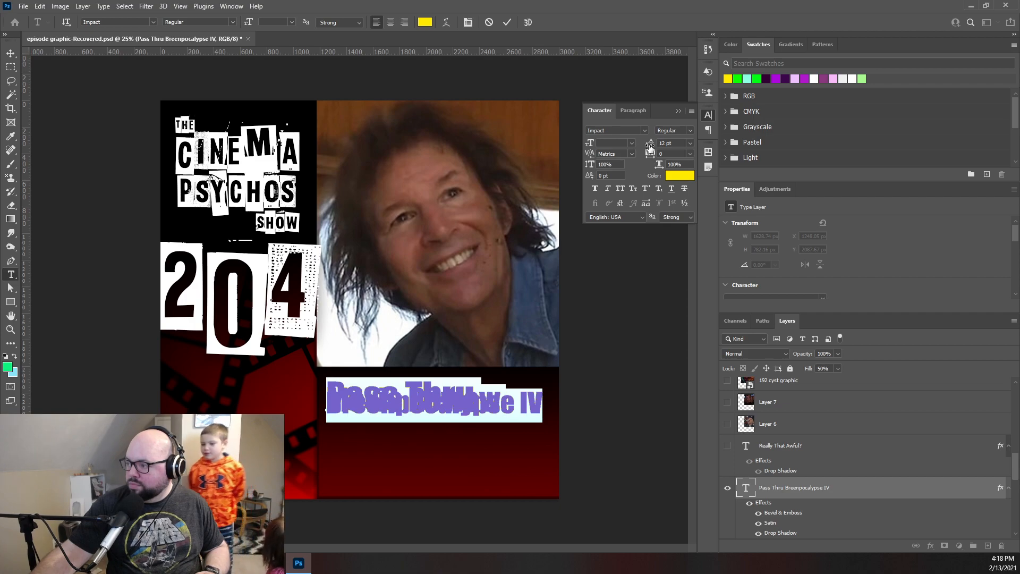
left_click_drag(650, 147, 766, 156)
left_click(487, 399)
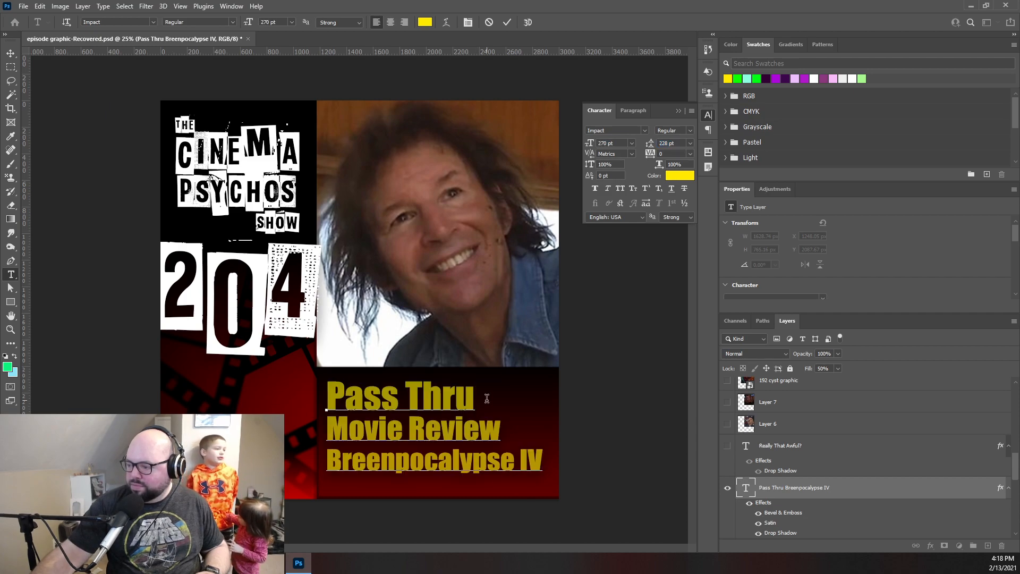
- Recolor the "Movie Review" and "Breenpocalypse IV" lines to light blue 00c6ff and commit the text edit
left_click_drag(489, 431, 311, 435)
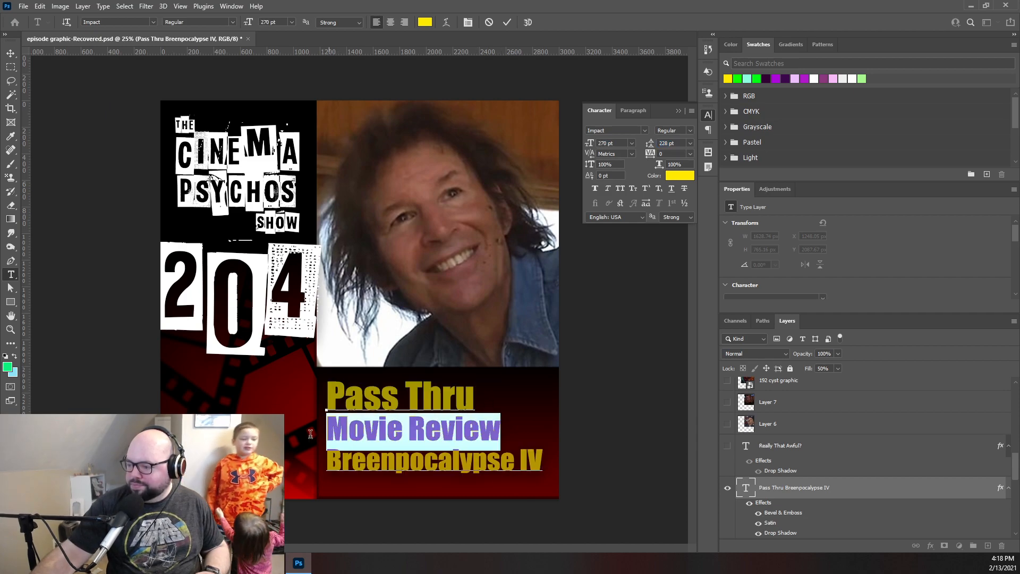
left_click_drag(546, 470, 327, 428)
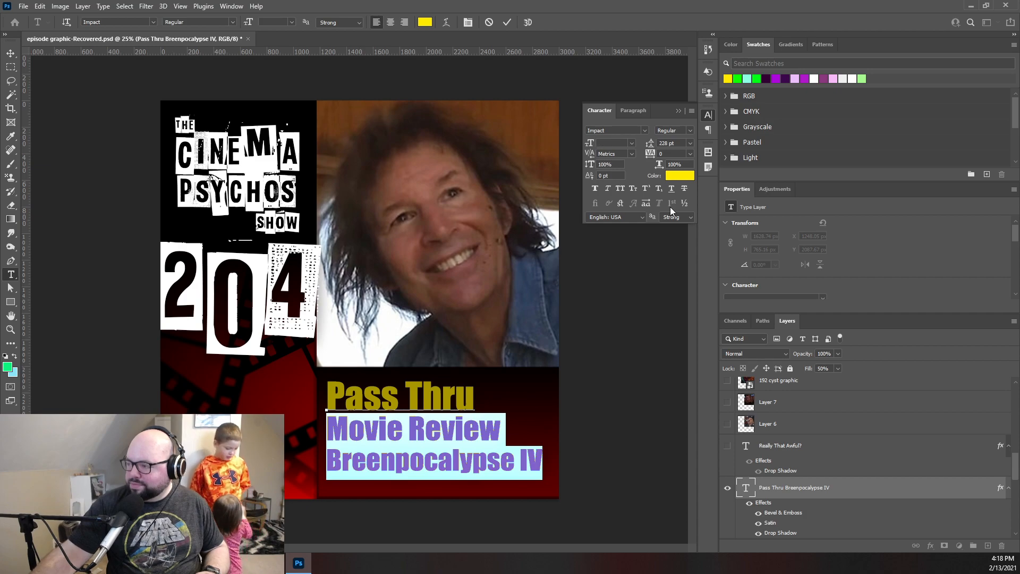
left_click(675, 175)
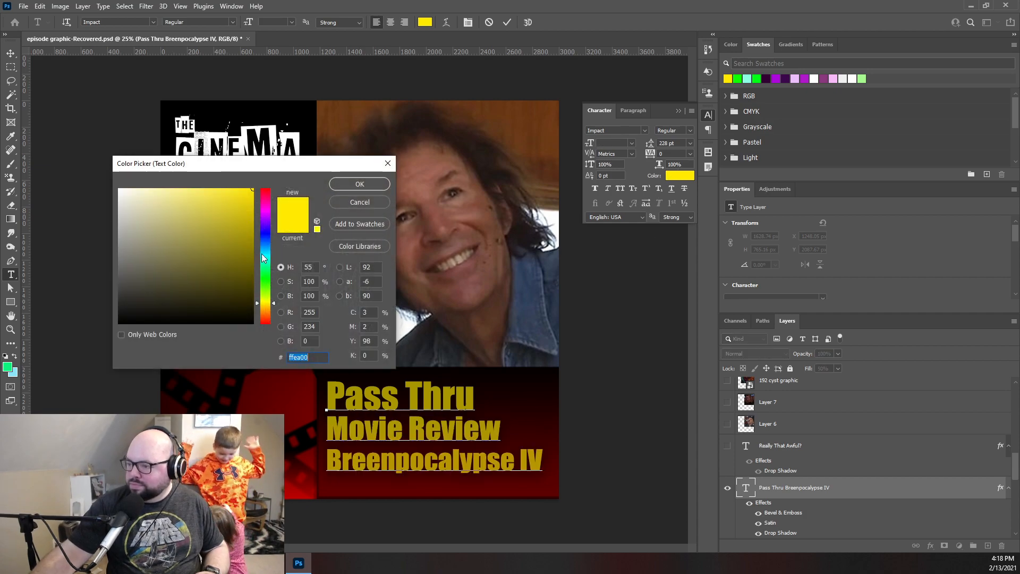
left_click_drag(261, 253, 272, 253)
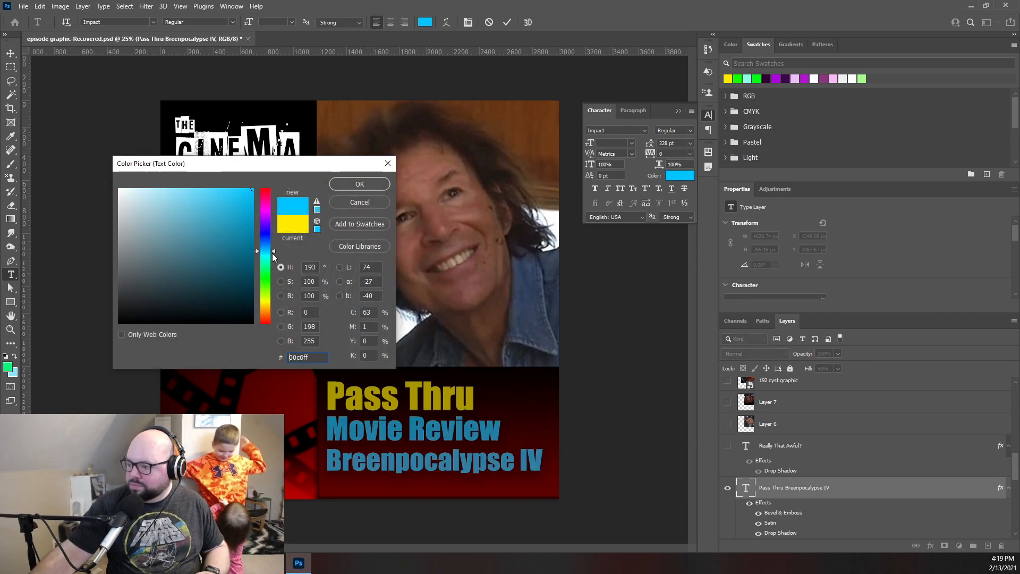
left_click(358, 189)
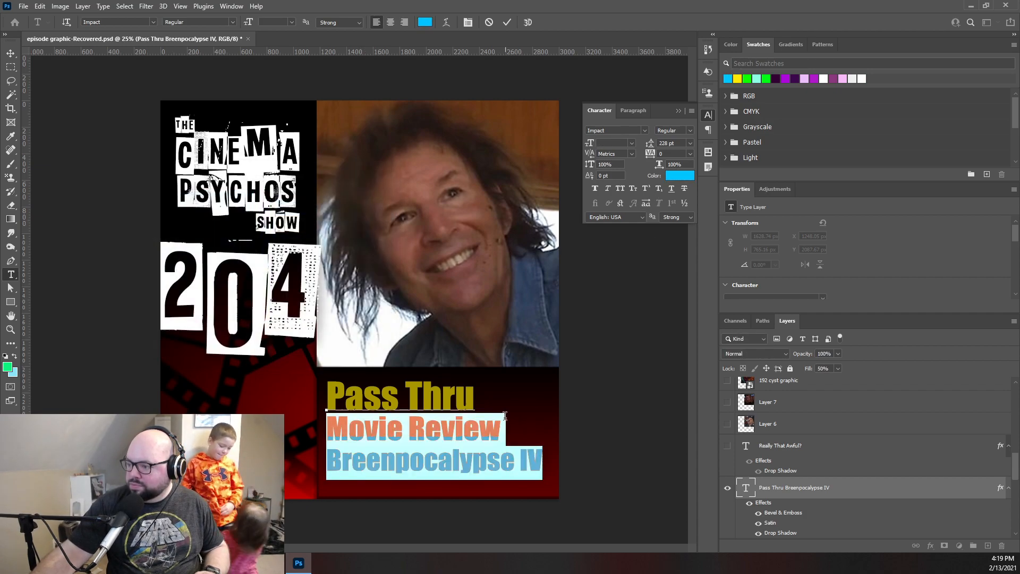
left_click(507, 22)
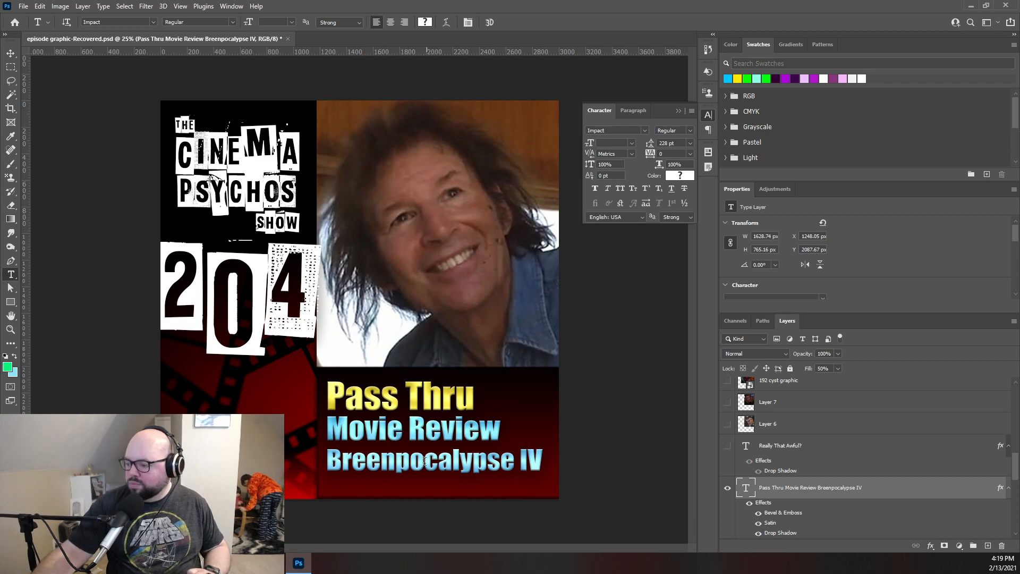
- Export the graphic with Save for Web as a JPEG named 204_square in the Graphics folder
left_click(23, 7)
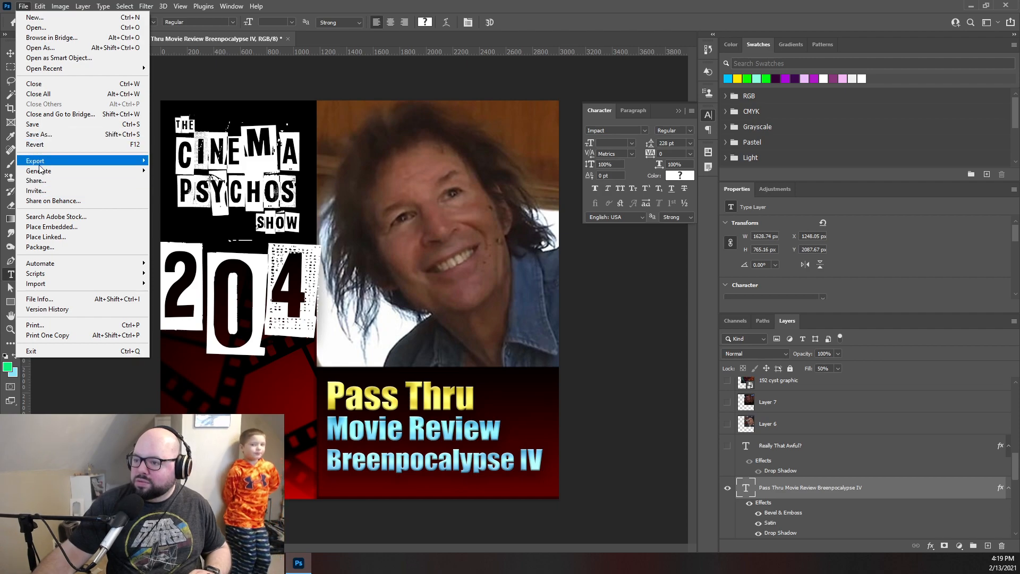
mouse_move(38, 164)
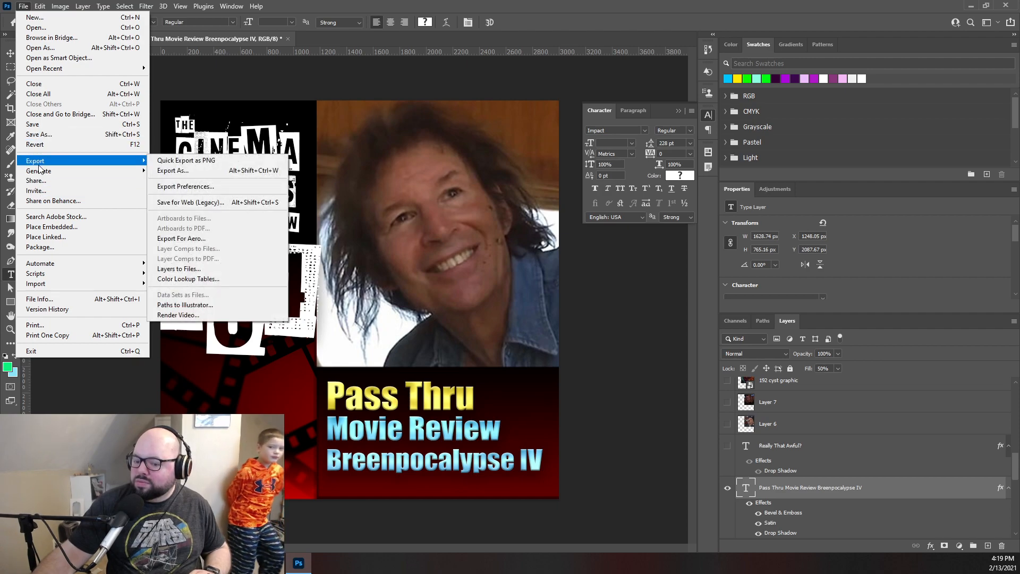
left_click(181, 202)
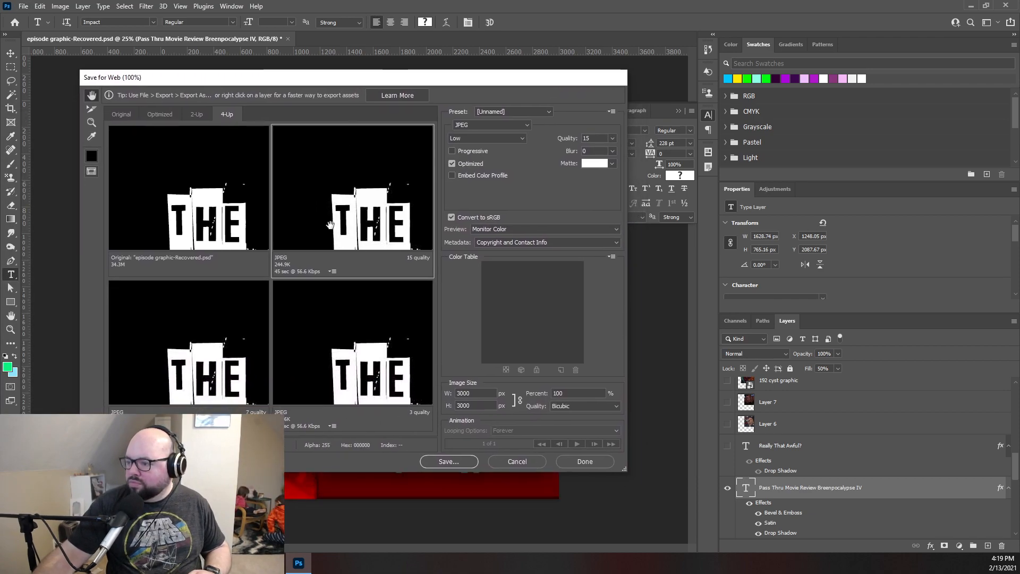
left_click(449, 462)
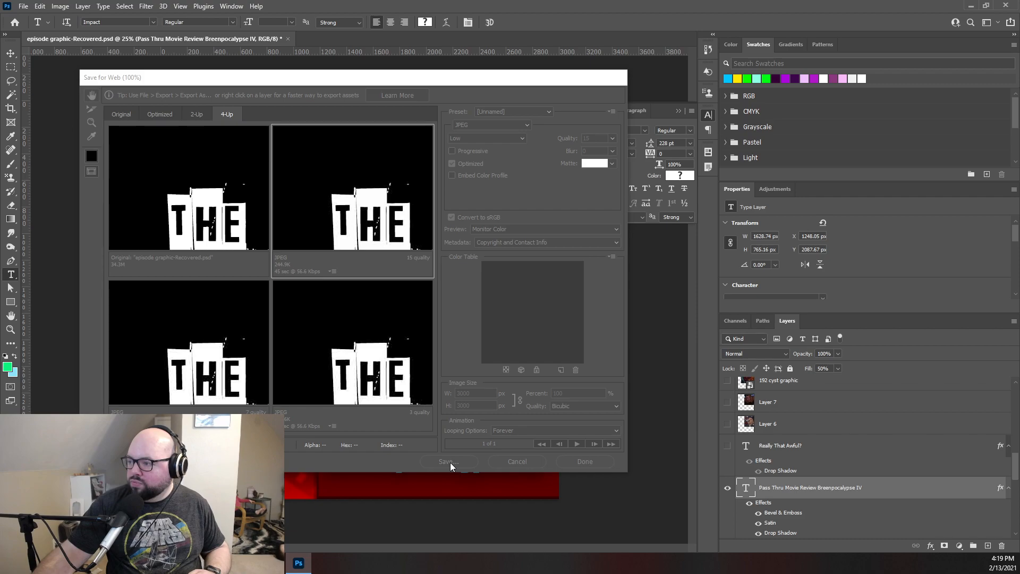
type("204_square")
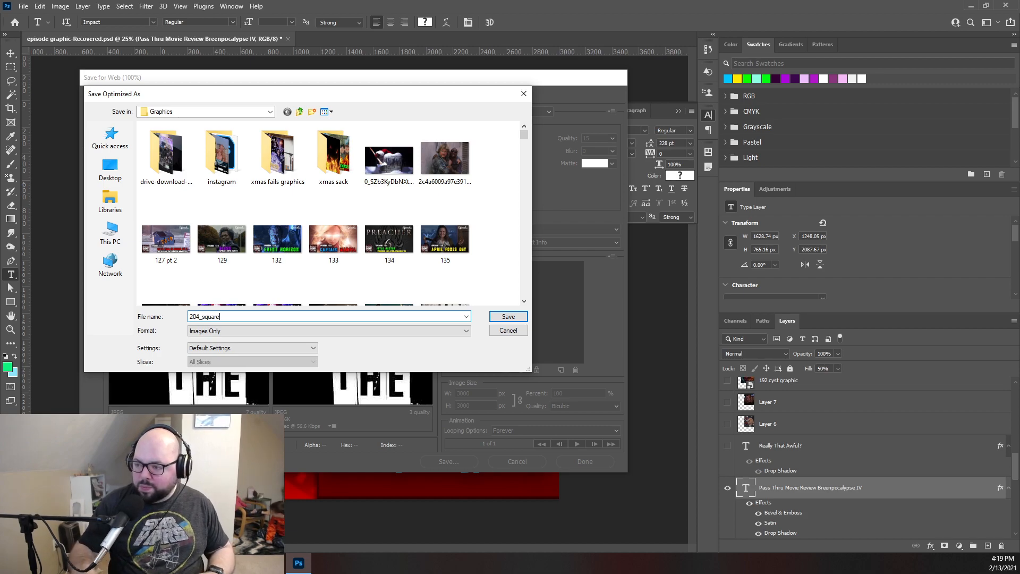
left_click(509, 318)
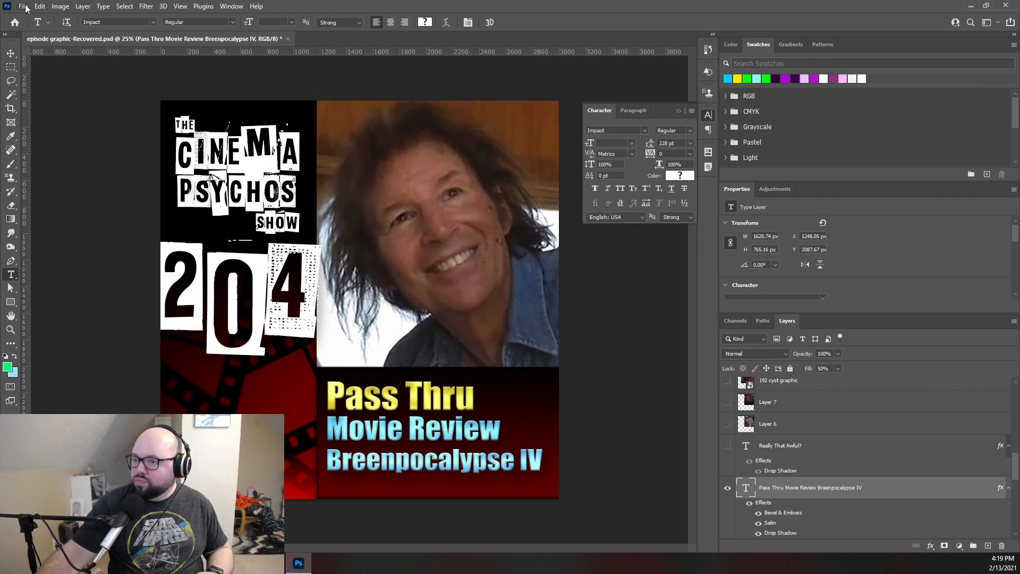
- Open the 185 wide for square file from the Graphics folder, with the folder's files shown as a list
left_click(24, 6)
mouse_move(56, 69)
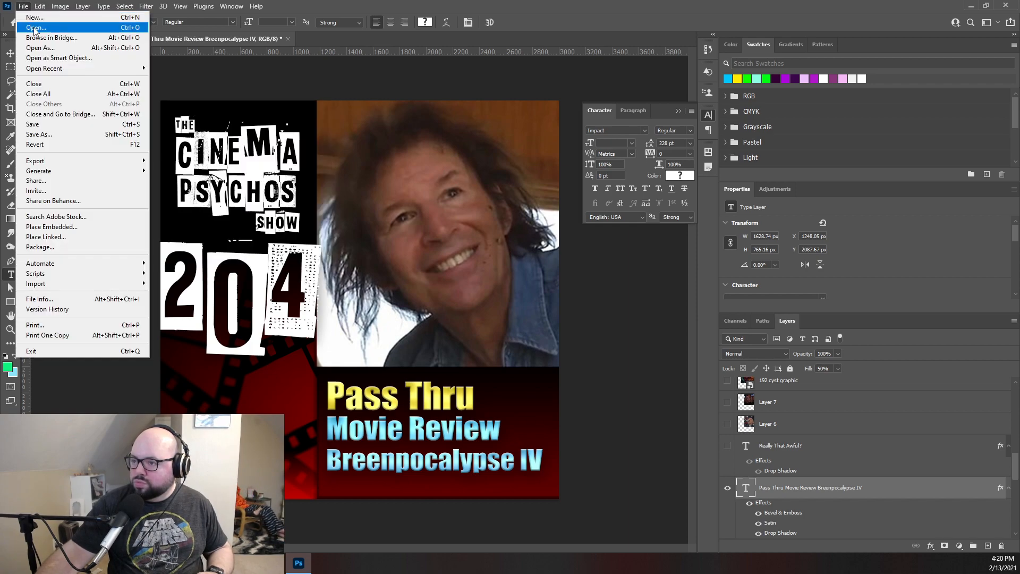
left_click(43, 38)
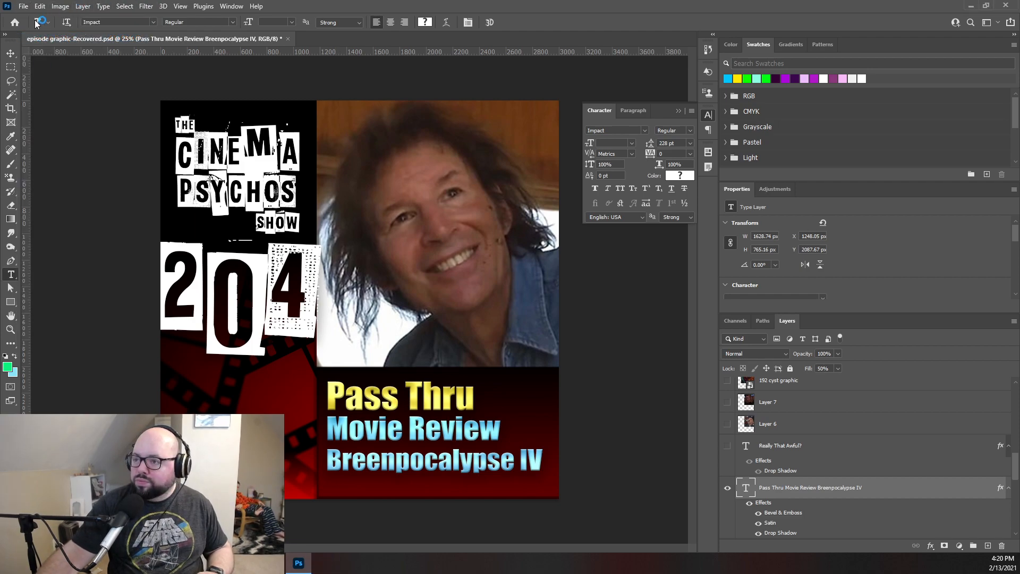
left_click(24, 6)
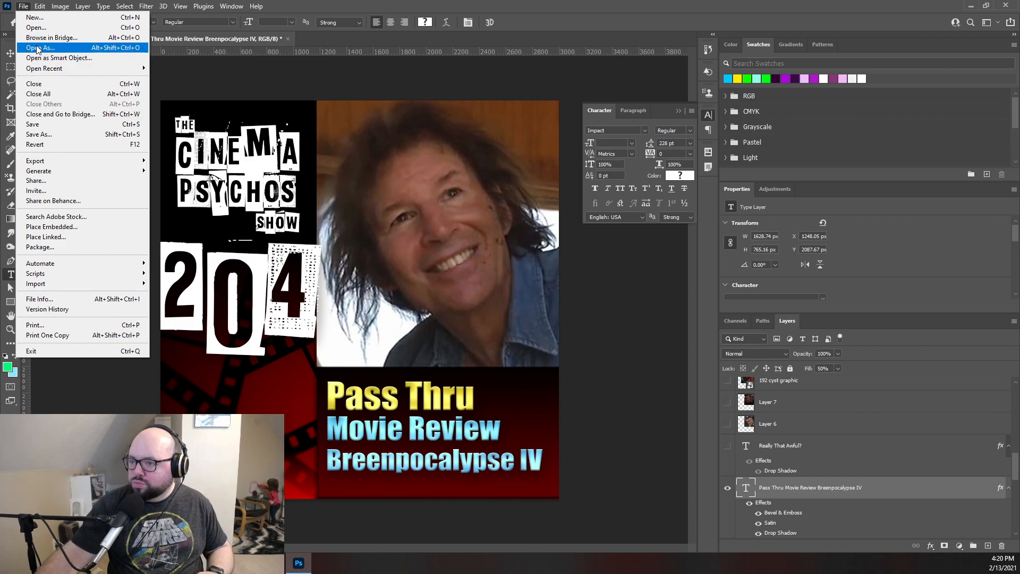
left_click(37, 27)
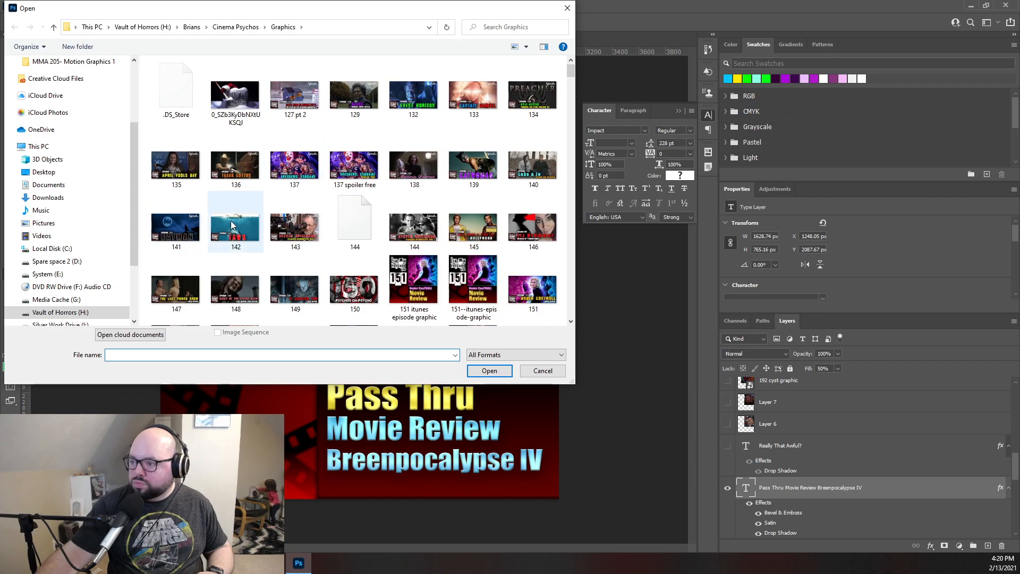
scroll(412, 181, "down", 10)
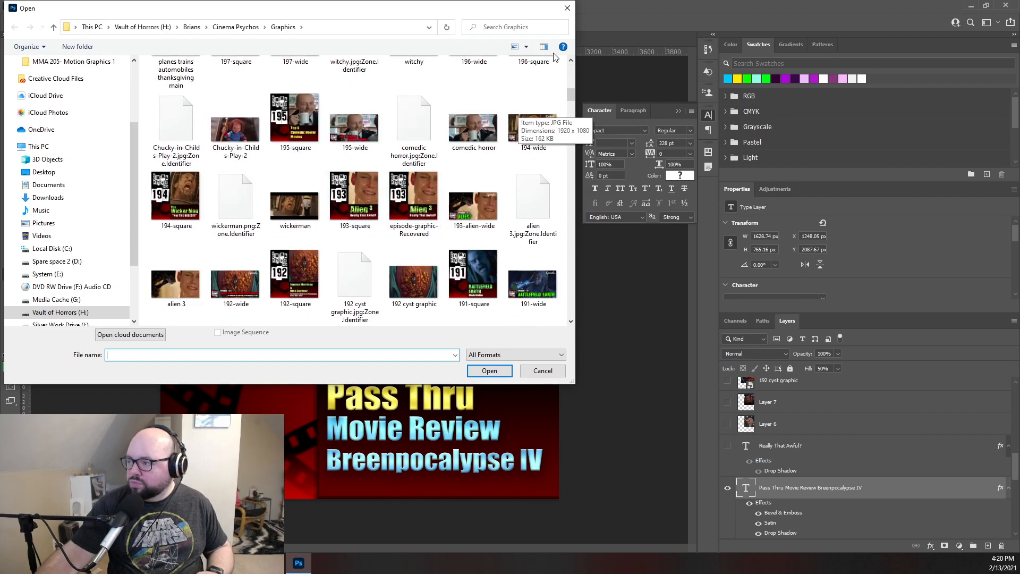
left_click(524, 47)
left_click(523, 44)
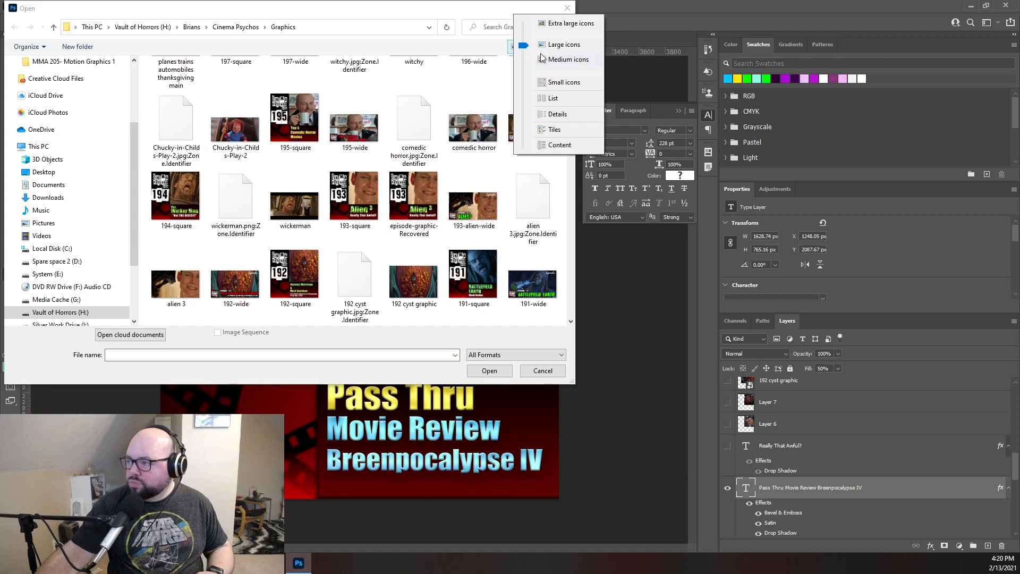
left_click(525, 100)
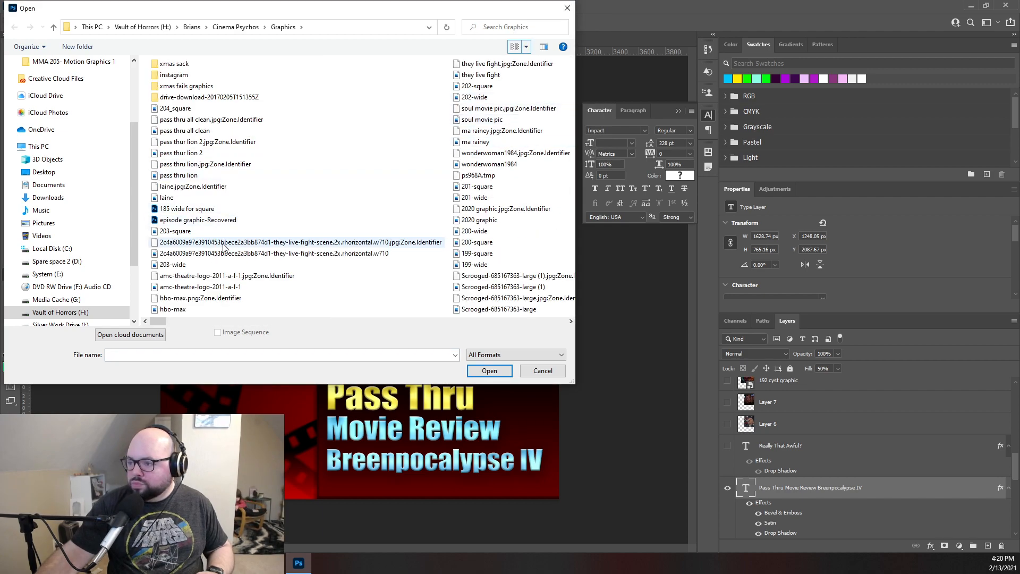
left_click(196, 222)
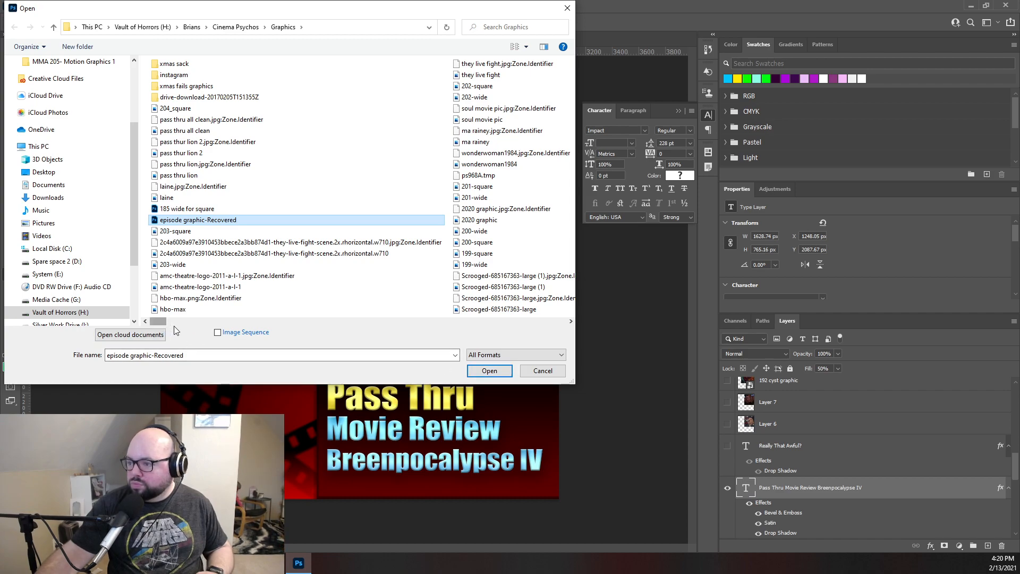
left_click(190, 213)
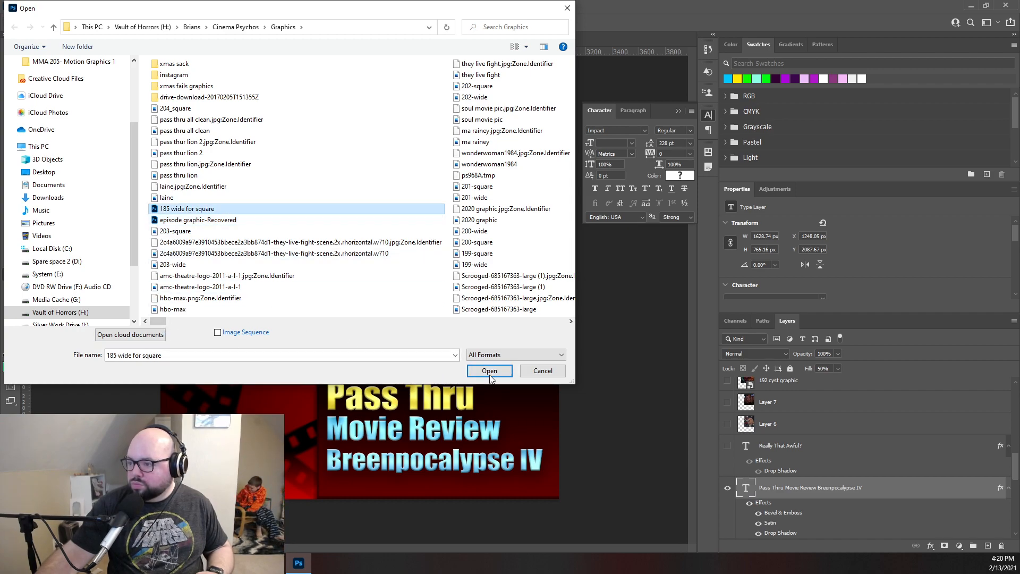
left_click(489, 370)
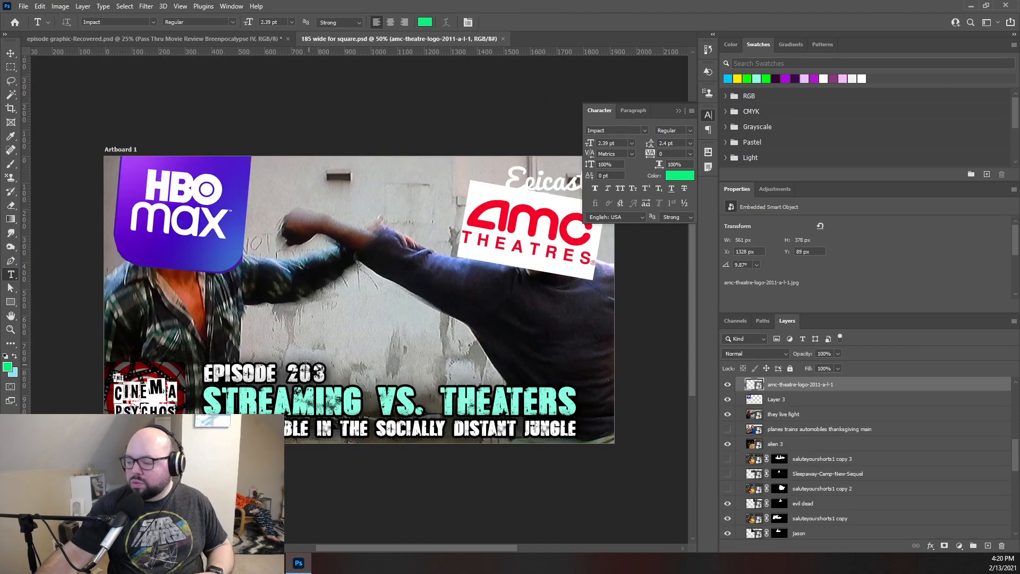
left_click(24, 7)
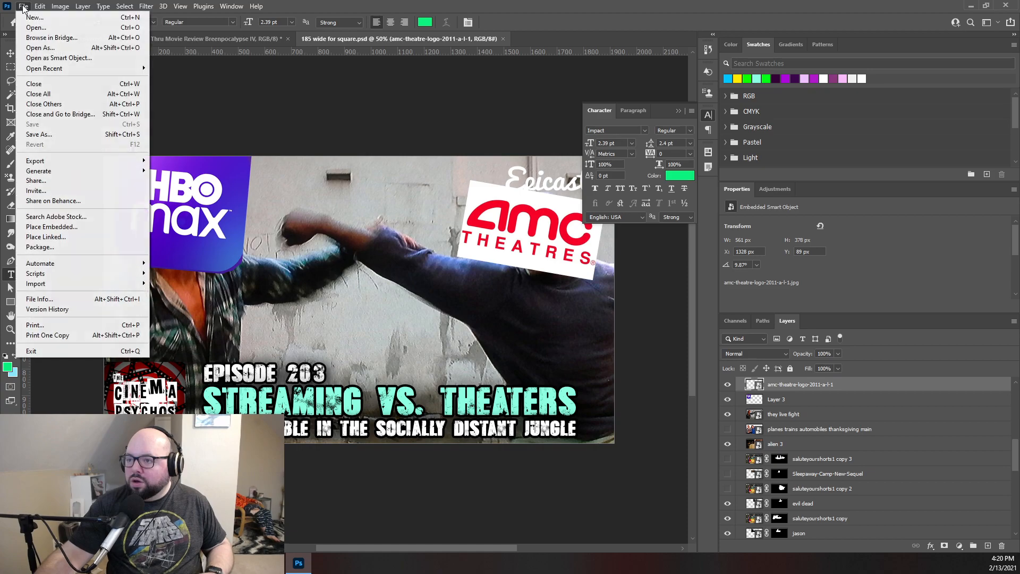
left_click(76, 229)
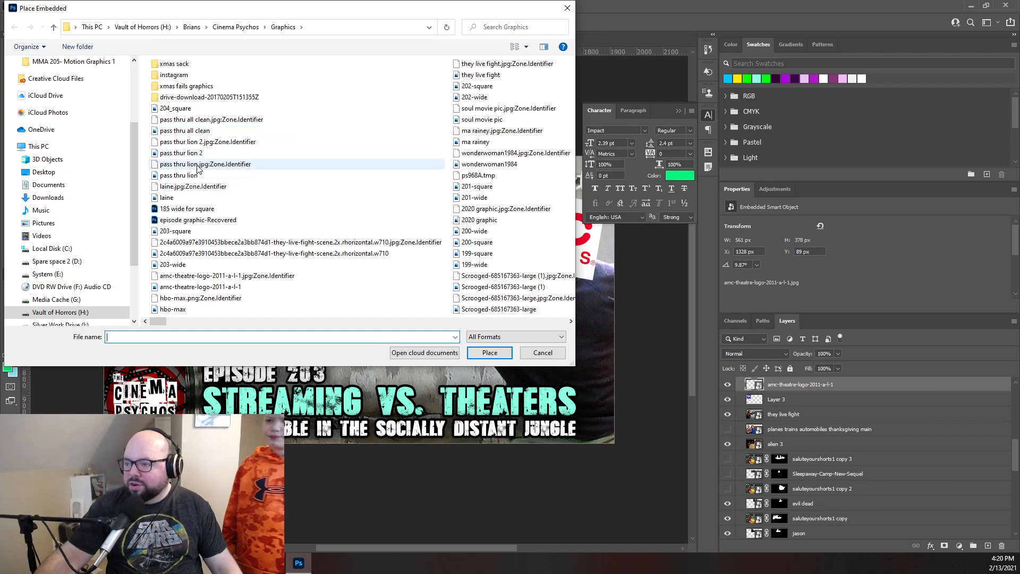
left_click(183, 165)
left_click(188, 176)
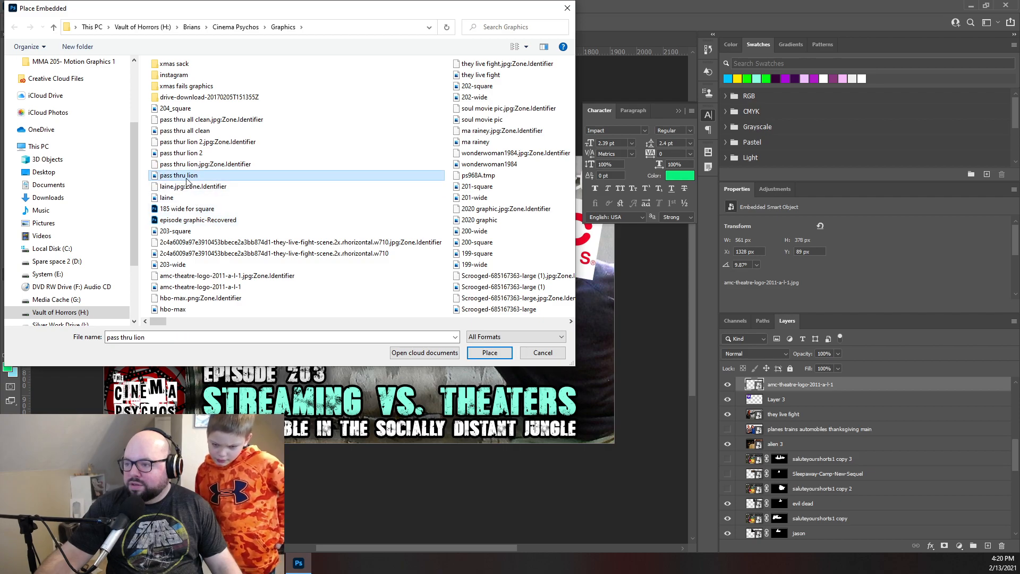
left_click(489, 352)
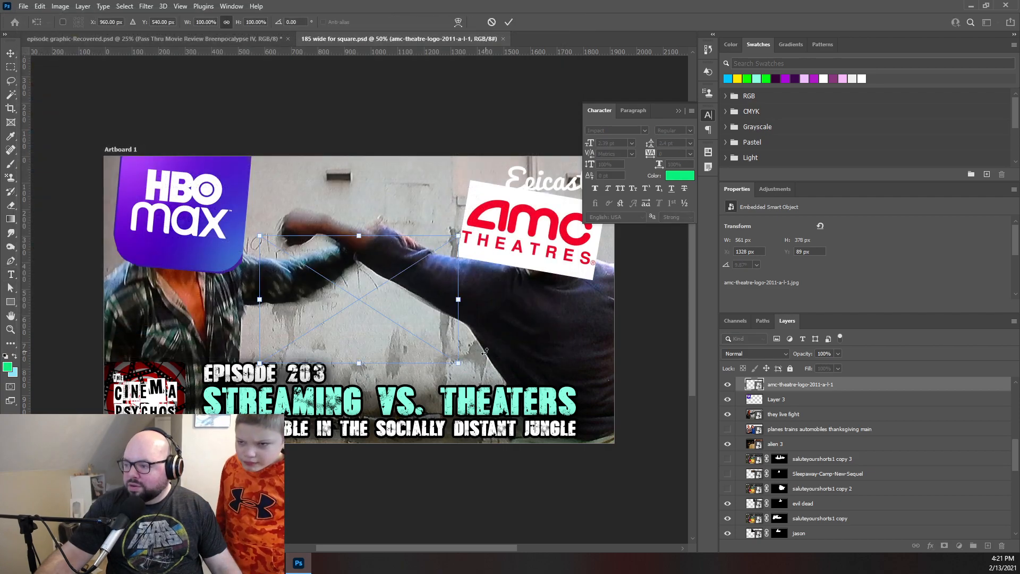
left_click_drag(458, 236, 520, 196)
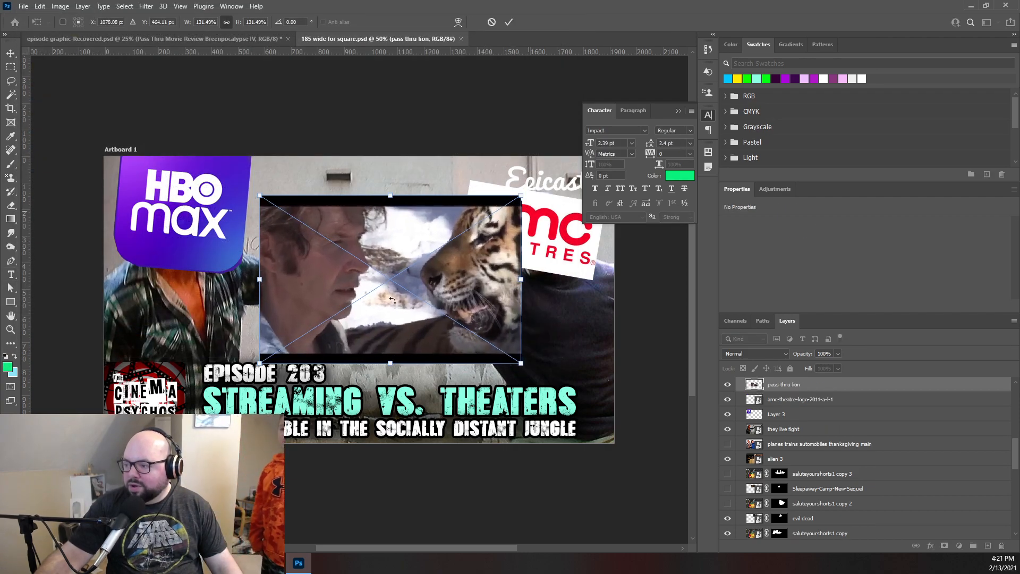
left_click_drag(260, 363, 216, 392)
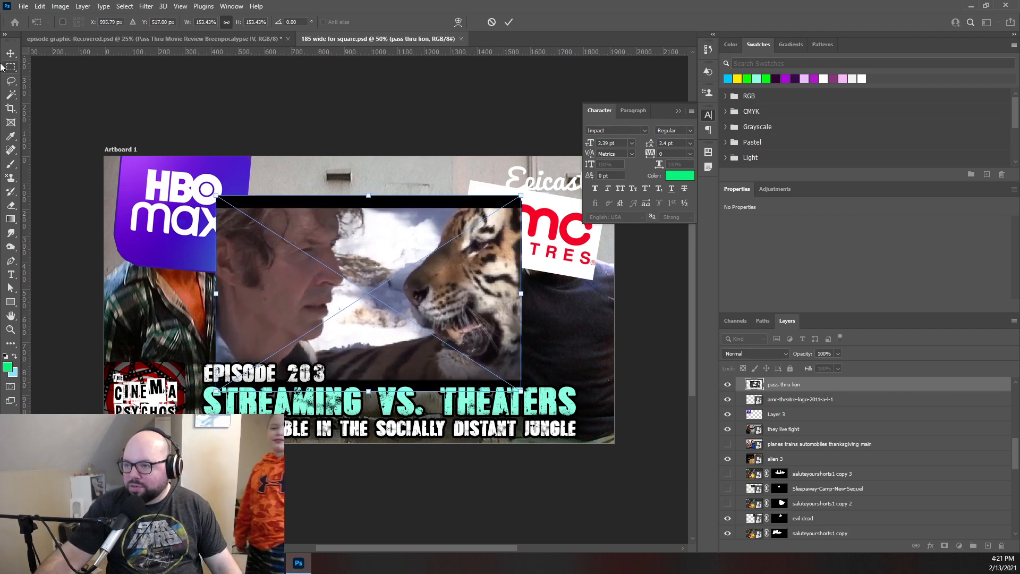
left_click(491, 22)
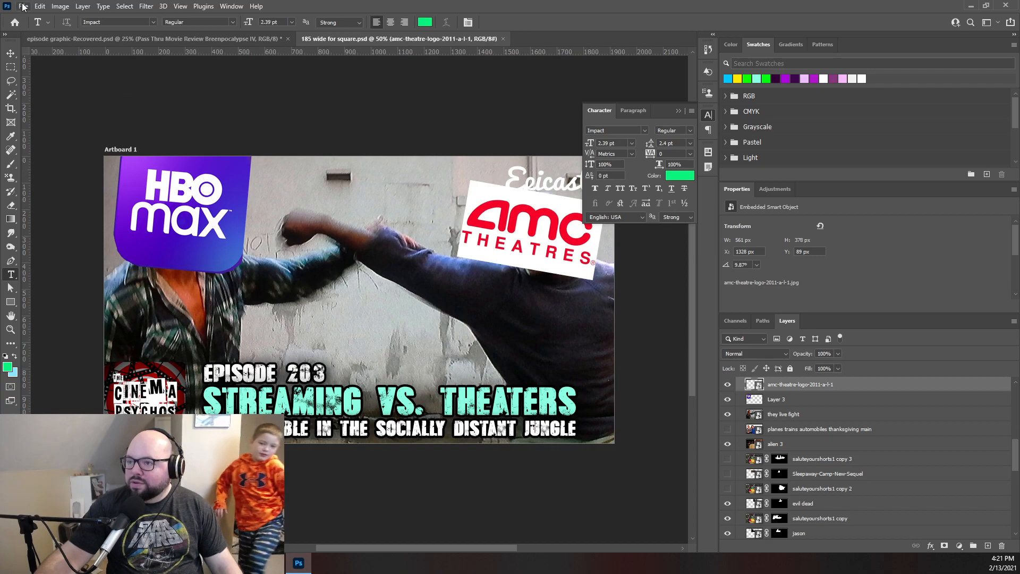
left_click(24, 7)
left_click(53, 226)
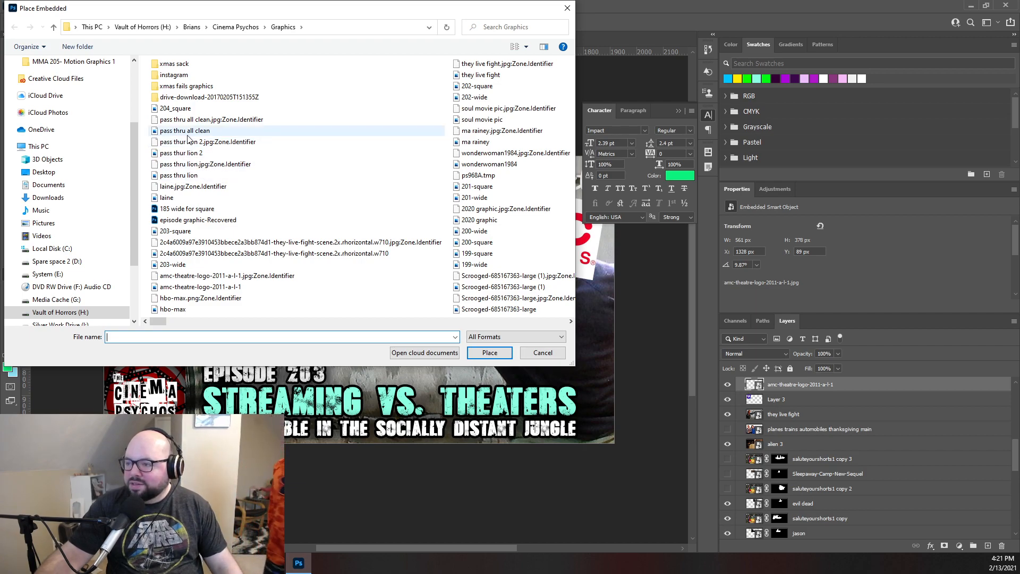
left_click(183, 179)
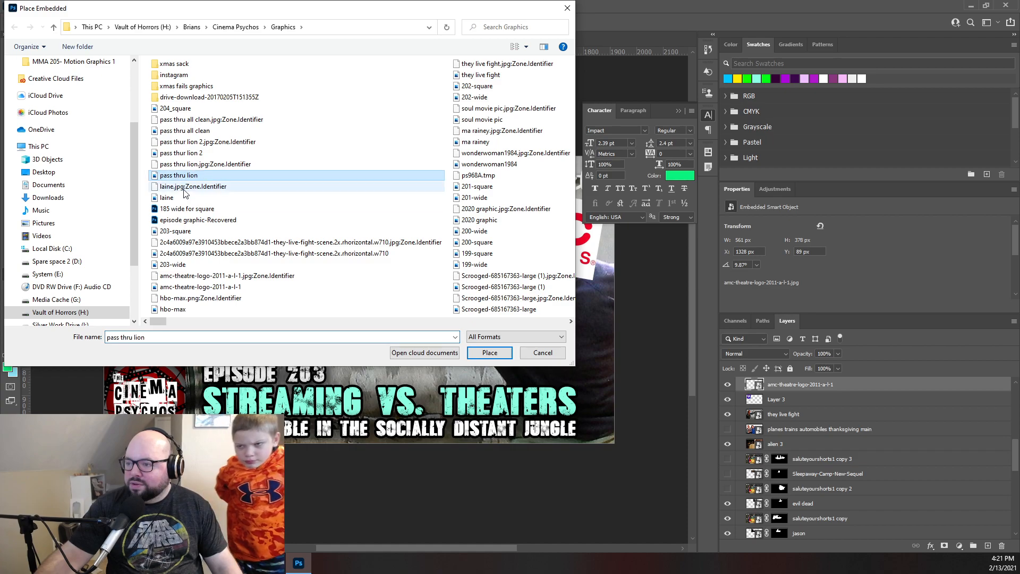
left_click(490, 353)
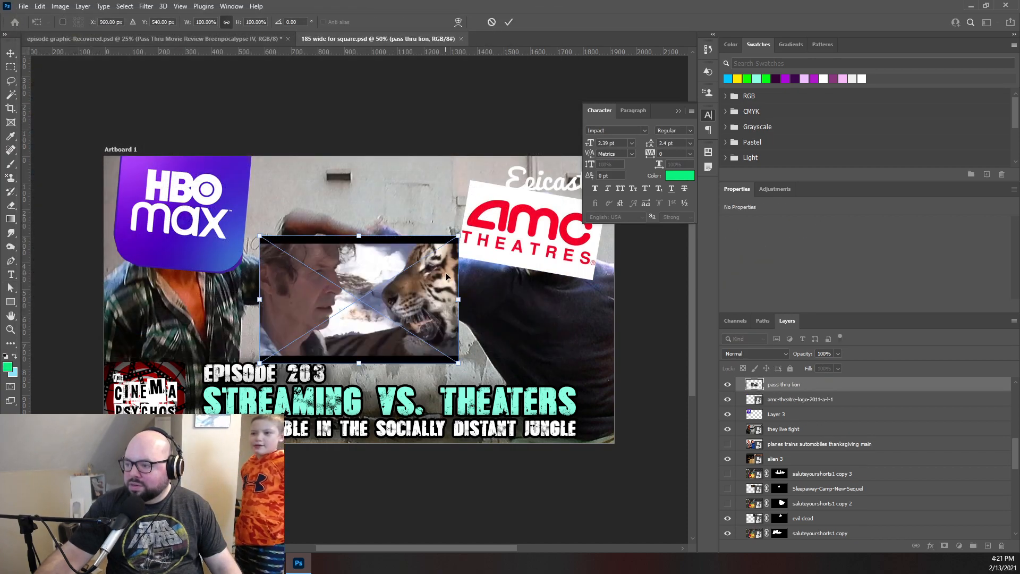
left_click(491, 21)
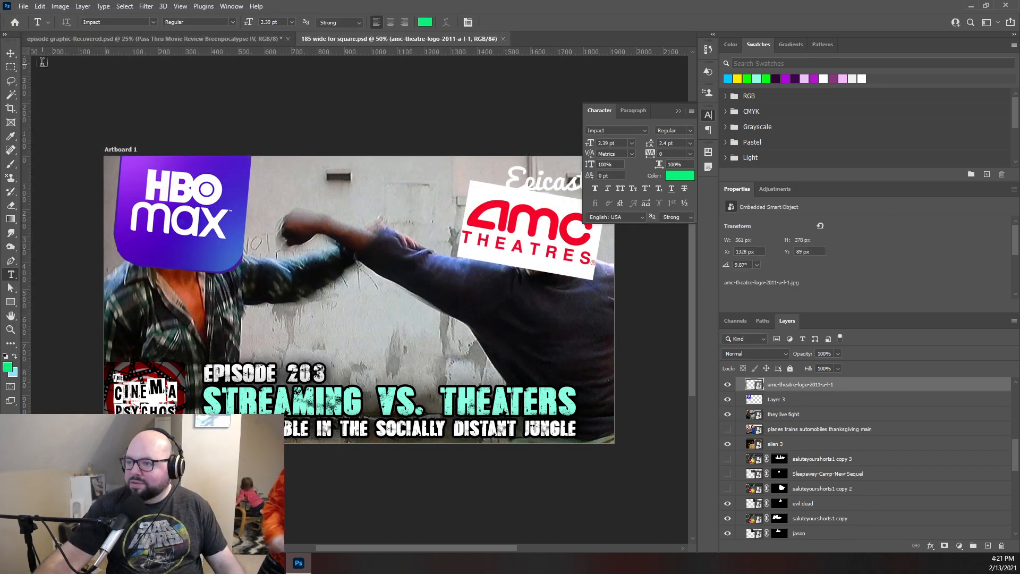
- Place the pass thur lion 2 image as embedded and scale it to about 167% so it covers the artboard
left_click(23, 6)
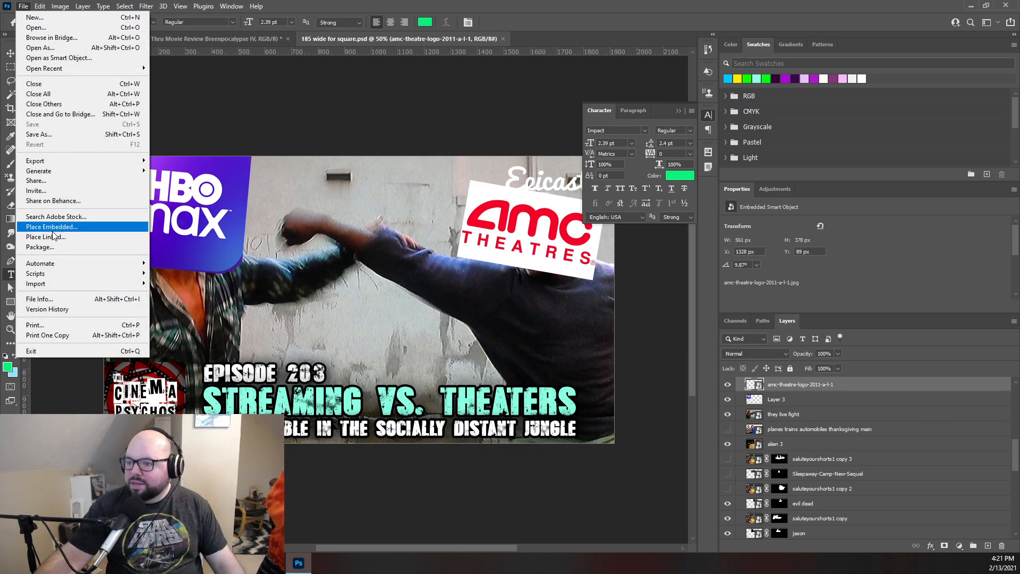
left_click(52, 229)
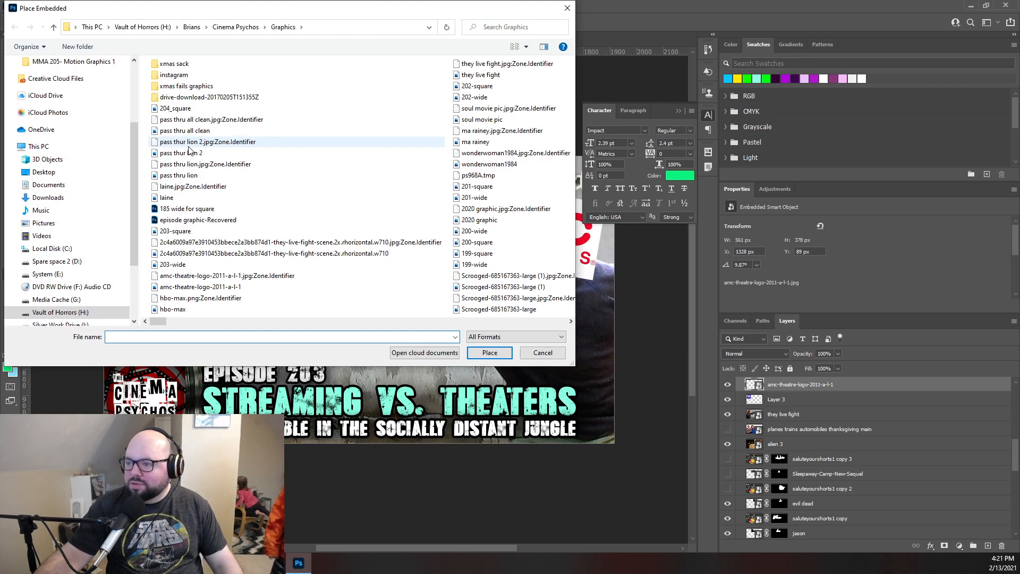
left_click(189, 153)
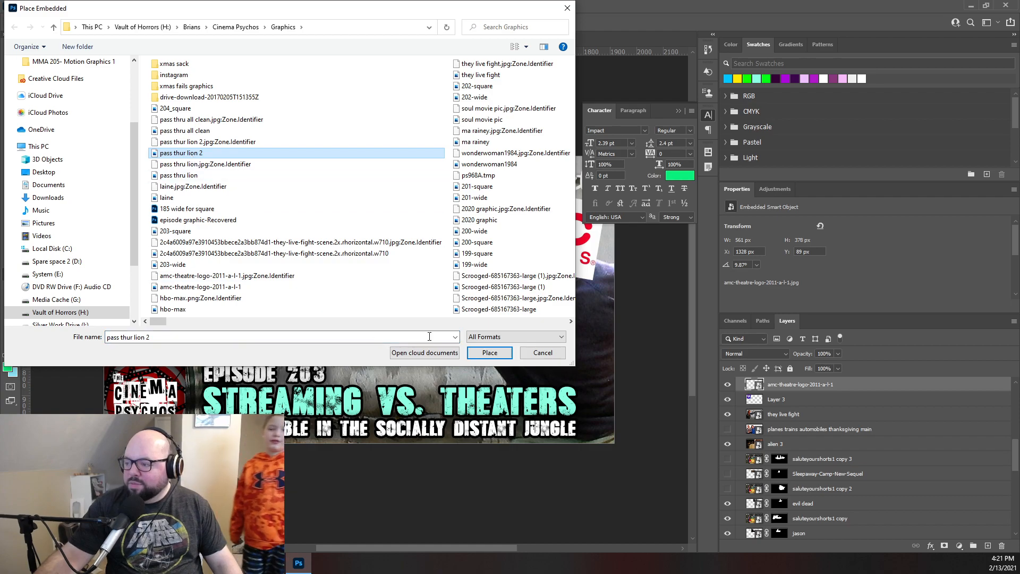
left_click(488, 352)
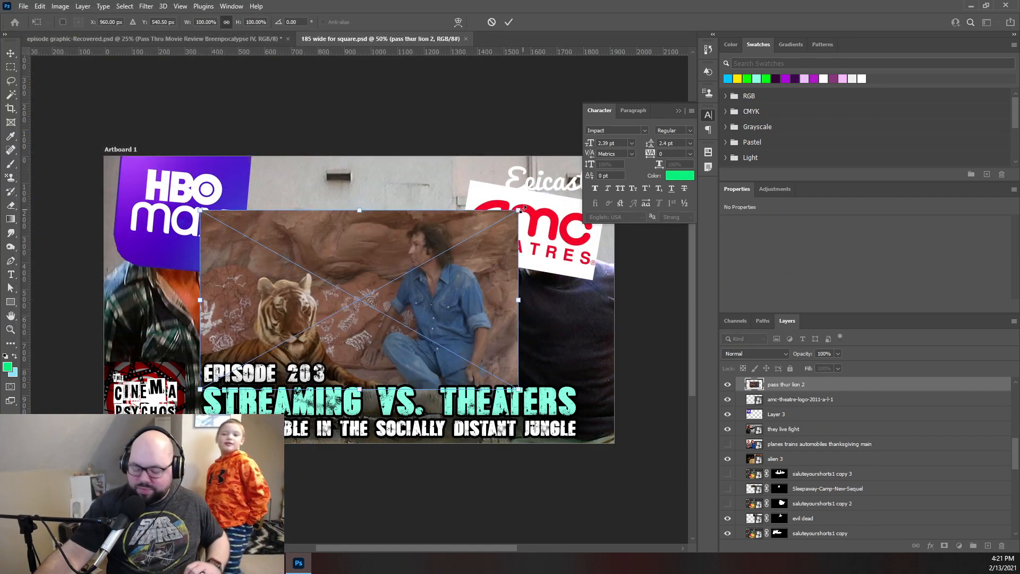
left_click_drag(523, 209, 639, 166)
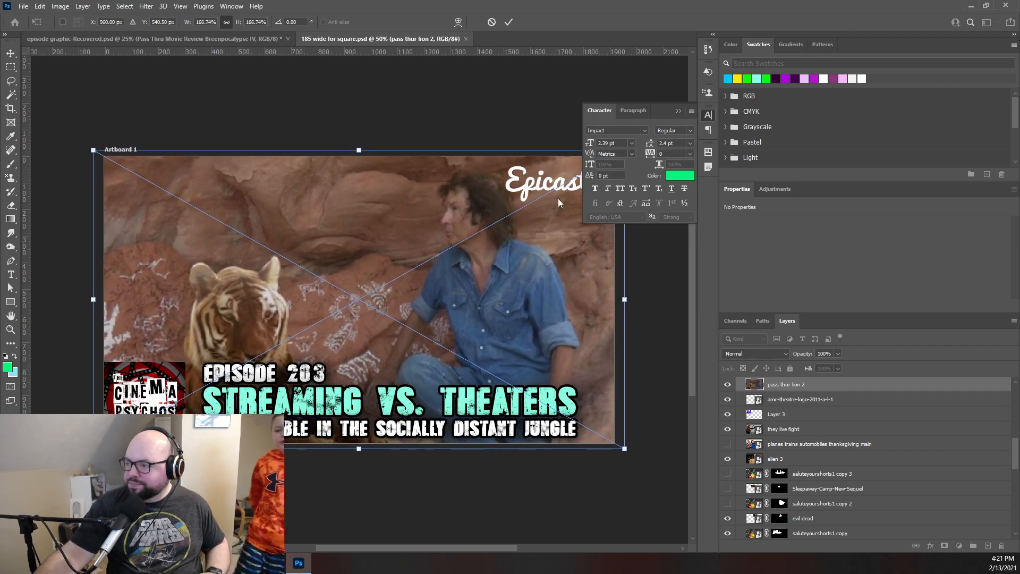
left_click(509, 24)
- Change the episode line's text from "Episode 203" to "Episode 204" and commit the edit
key("t")
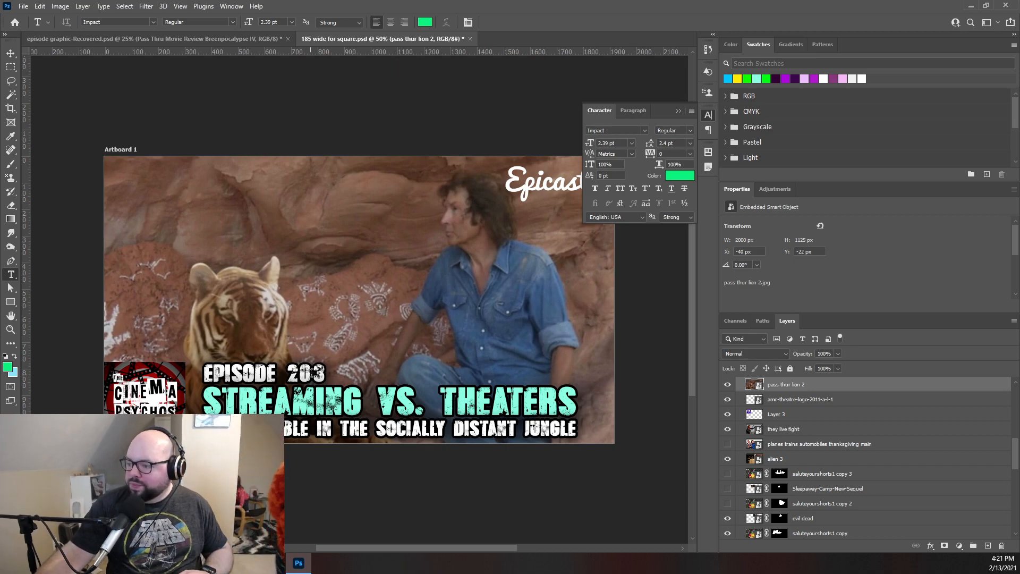
left_click_drag(311, 373, 323, 373)
type("5")
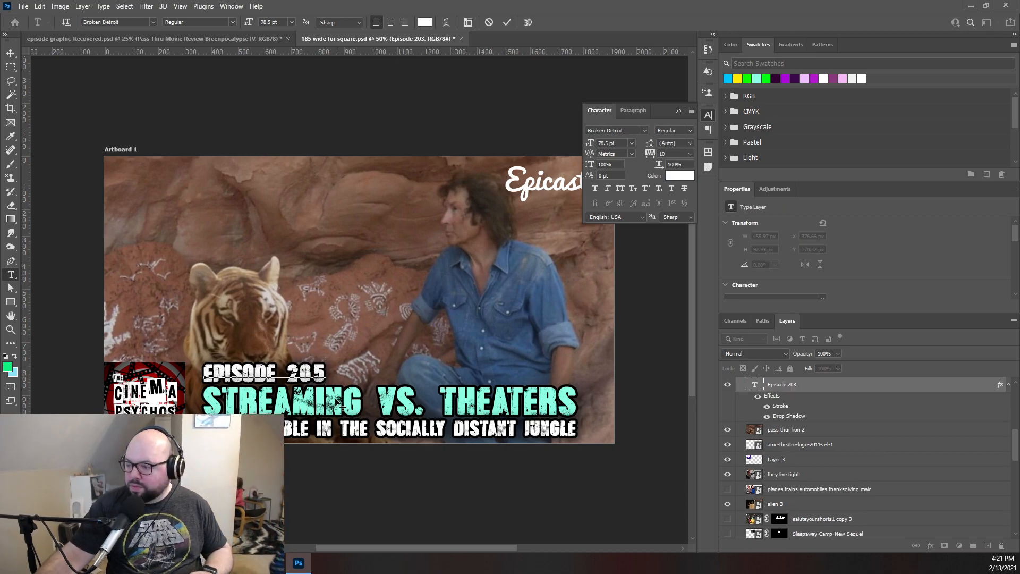
key("BackSpace")
type("4")
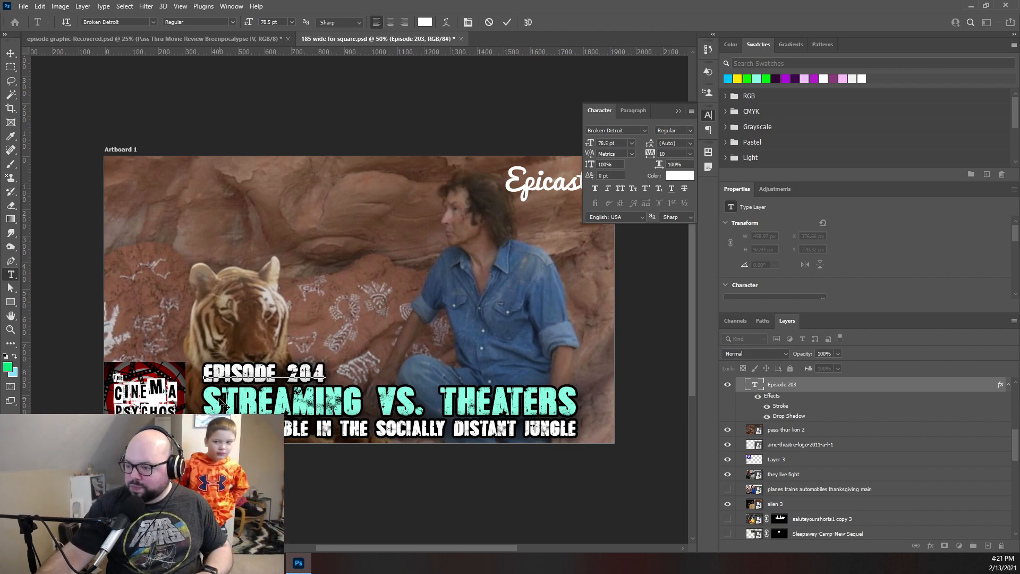
left_click(508, 21)
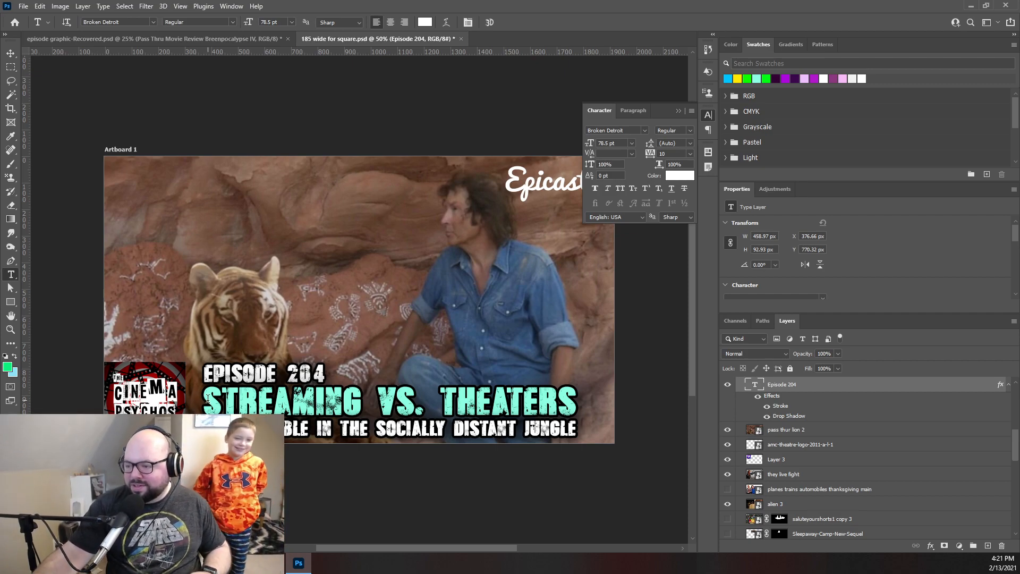
- Replace the "Streaming vs. Theaters" title text with "Pass Thru" and commit the edit
left_click_drag(208, 400, 659, 437)
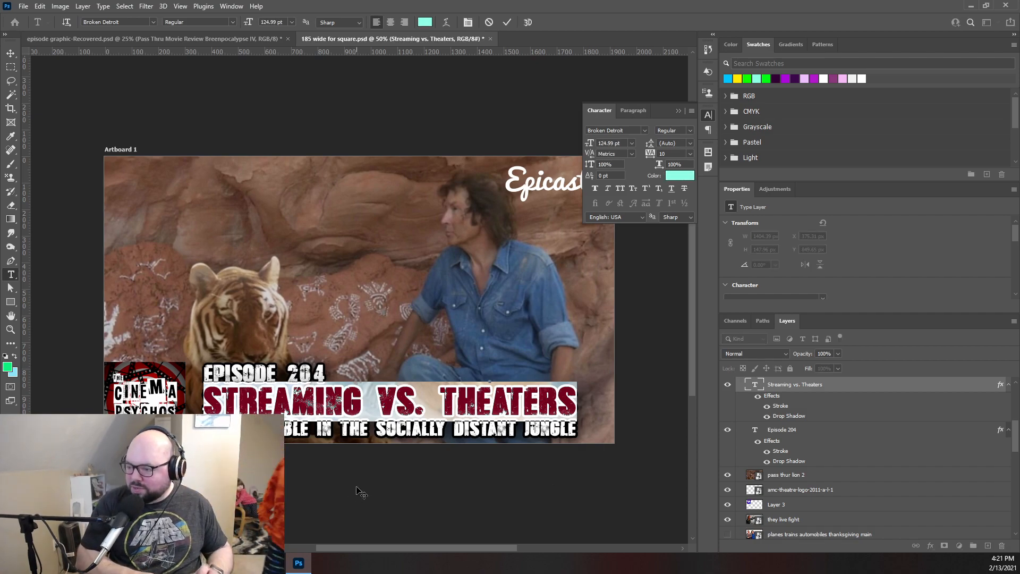
type("PAS")
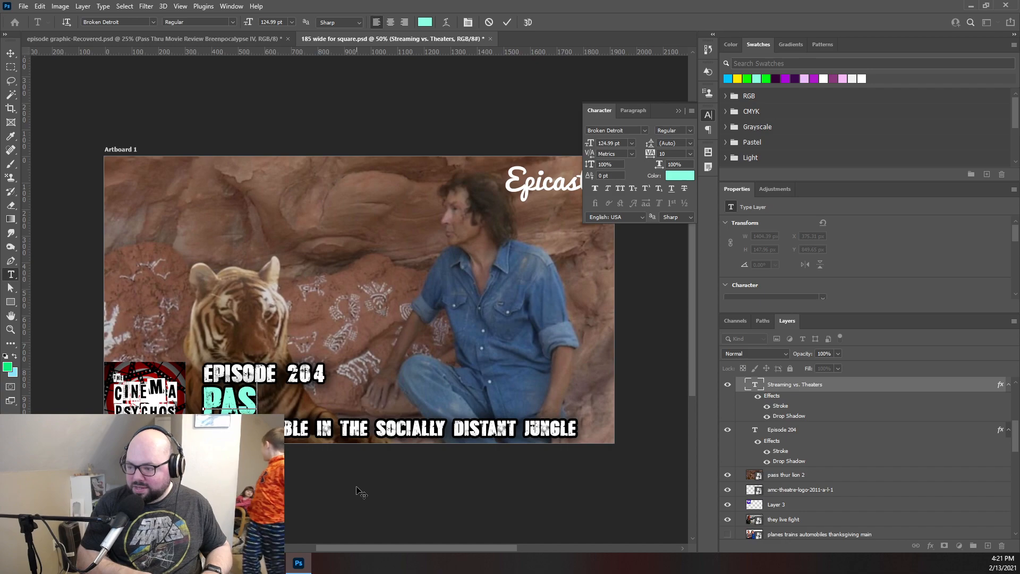
type("S THRU")
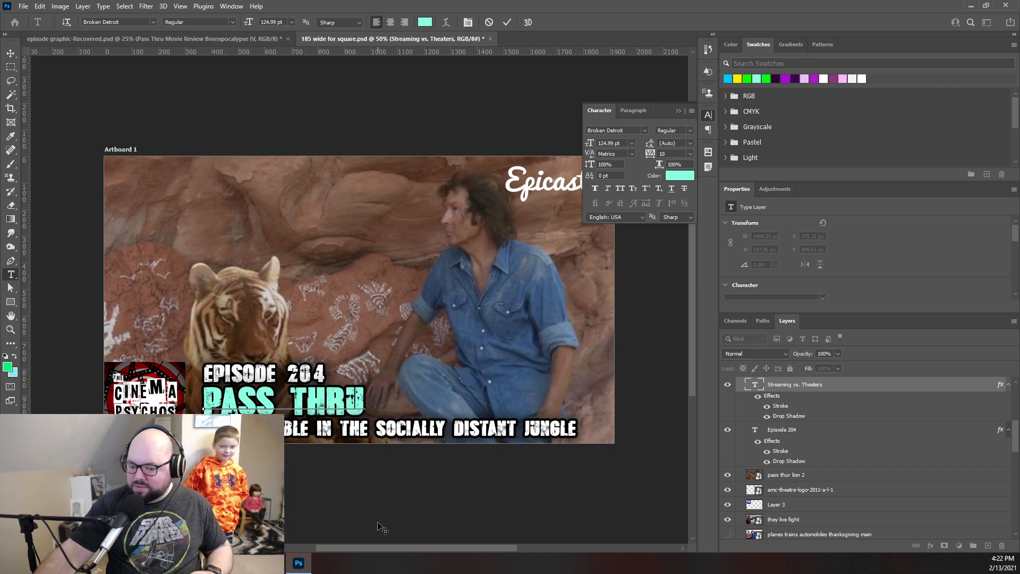
left_click(507, 22)
- Replace the "The Rumble in the socially Distant Jungle" subtitle text with "The 4th Horseman of the Breenpocalypse" and commit the edit
left_click(216, 428)
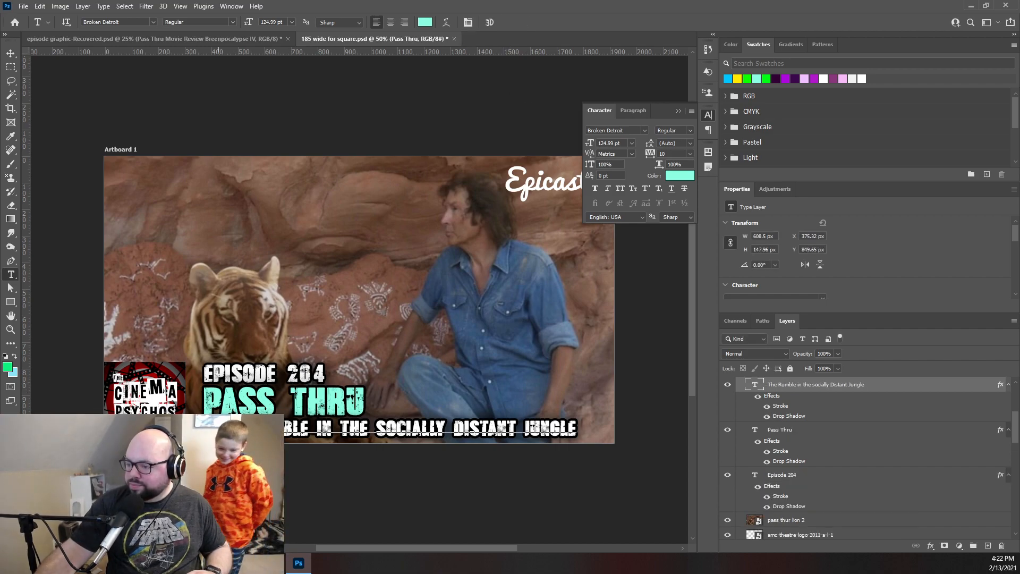
left_click_drag(216, 428, 705, 444)
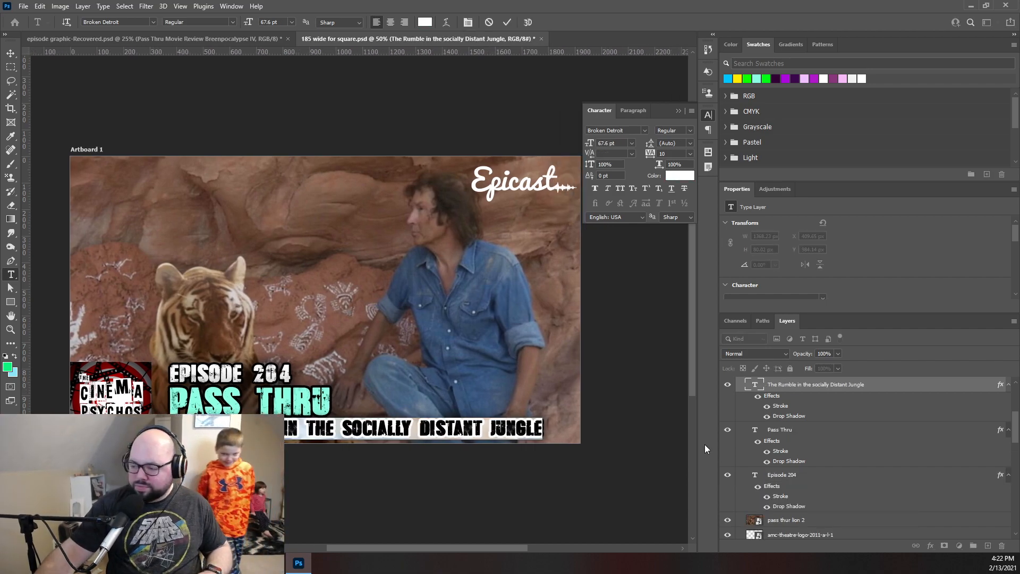
key("BackSpace")
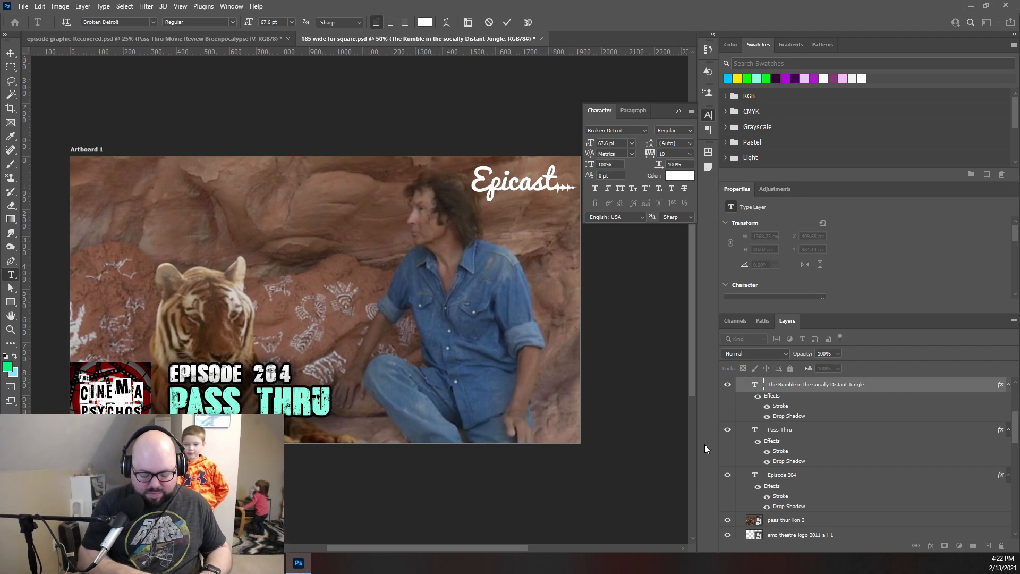
type("yse")
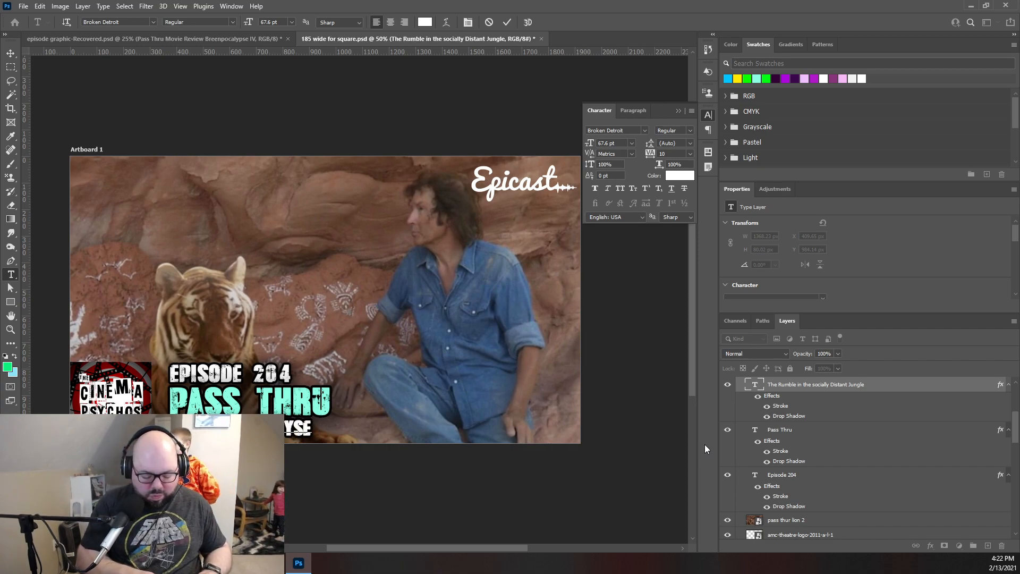
key("BackSpace")
key("BackSpace")
key("BackSpace")
key("BackSpace")
key("BackSpace")
key("BackSpace")
key("BackSpace")
key("BackSpace")
key("BackSpace")
key("BackSpace")
key("BackSpace")
key("BackSpace")
key("BackSpace")
key("BackSpace")
key("BackSpace")
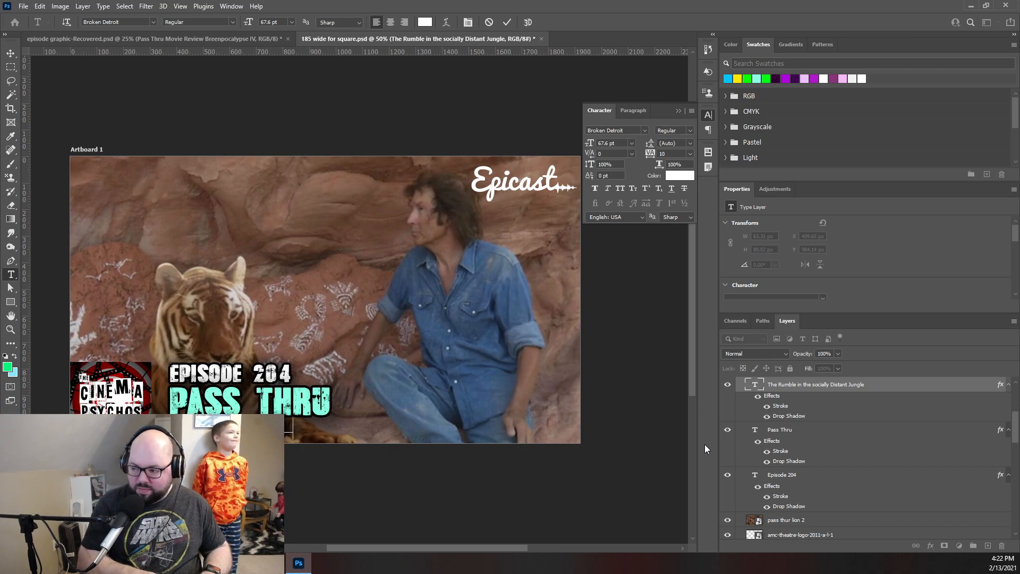
type("es")
key("BackSpace")
key("BackSpace")
type("sem")
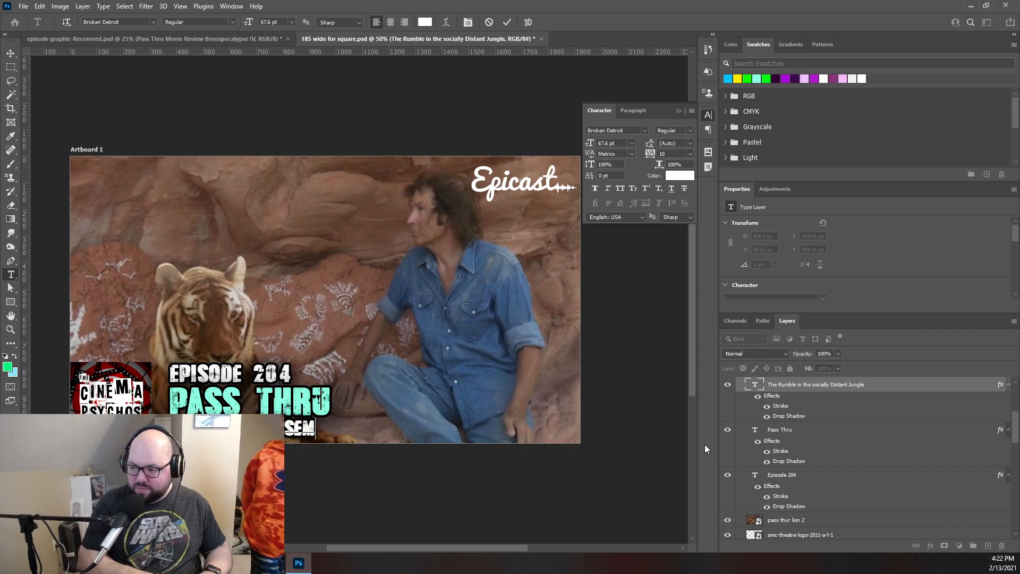
type("an of the")
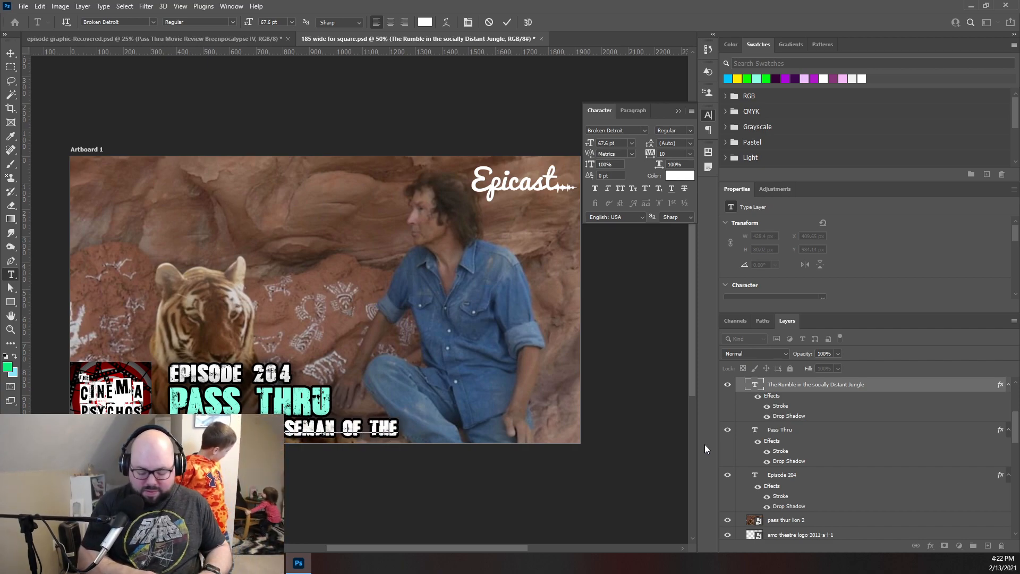
type(" breenpo")
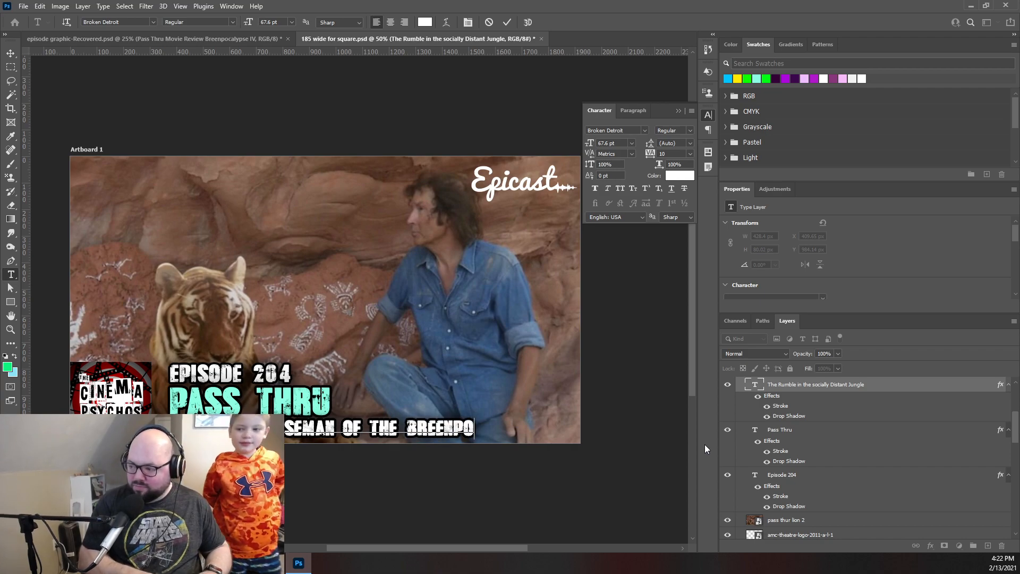
type("calypse")
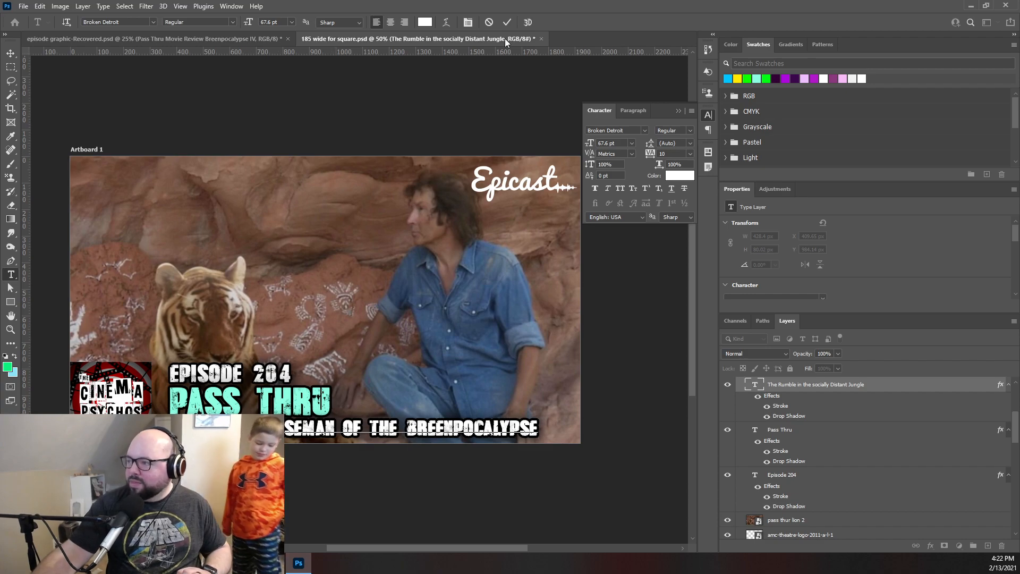
left_click(507, 21)
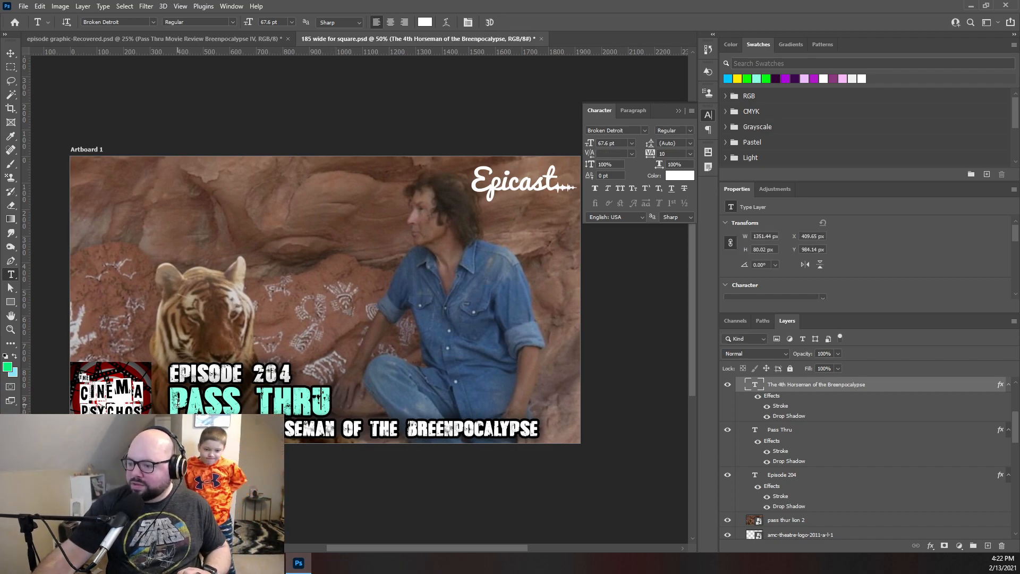
- Recolor the "Pass Thru" title text to yellow fec500, commit the change and deselect the layer
left_click_drag(174, 405, 331, 407)
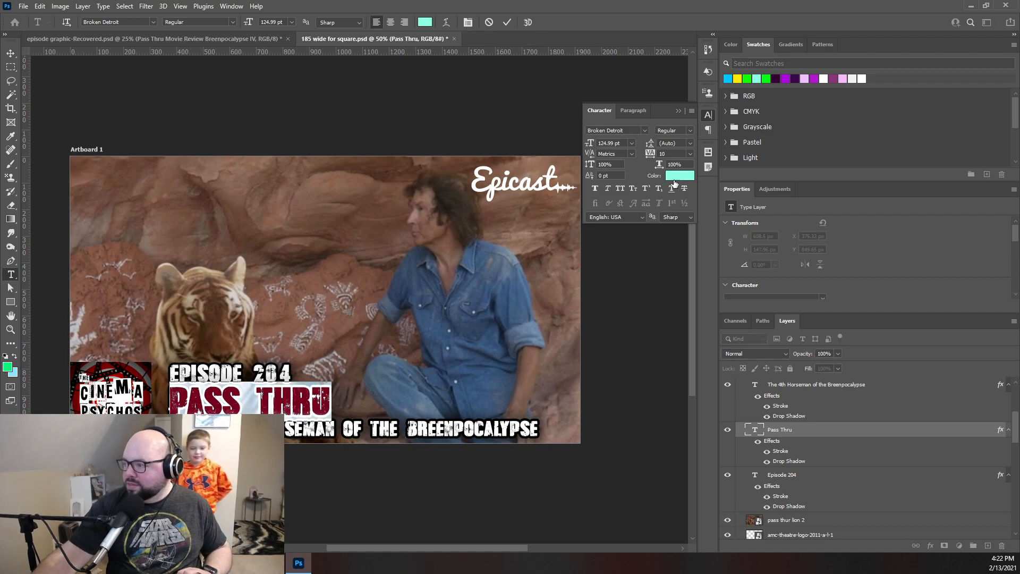
left_click(677, 177)
type("fec500")
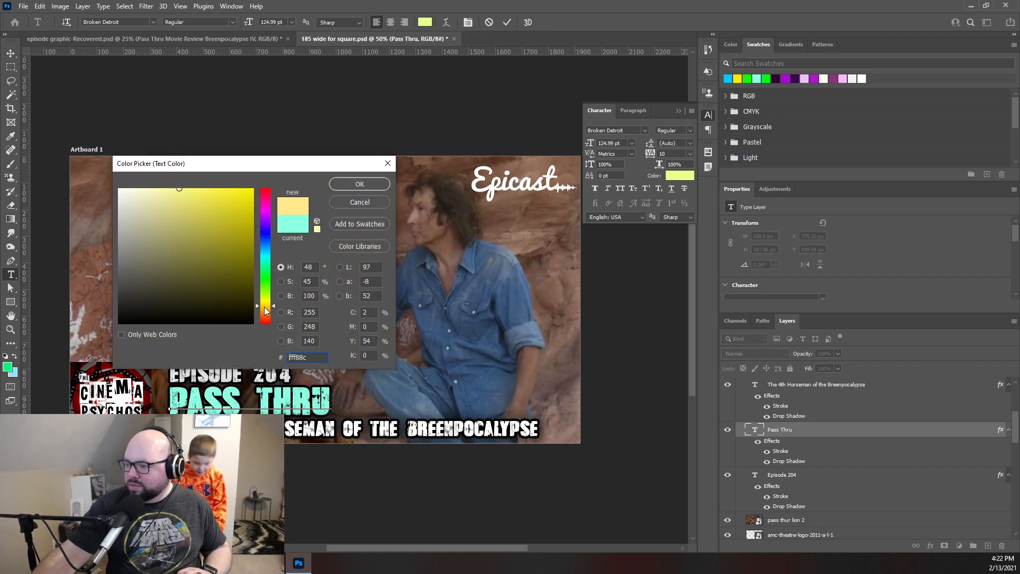
left_click(359, 184)
left_click(508, 22)
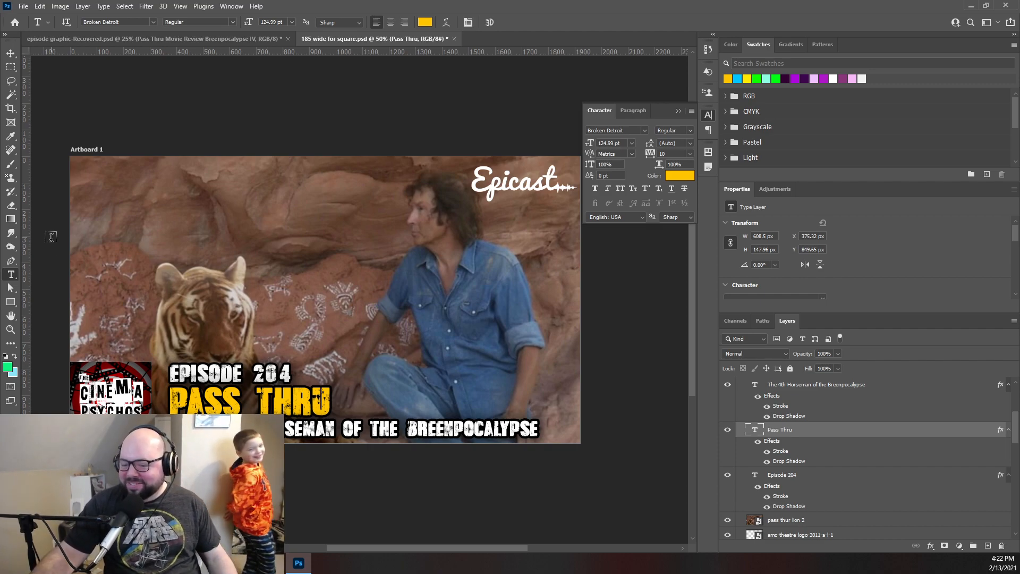
left_click(11, 53)
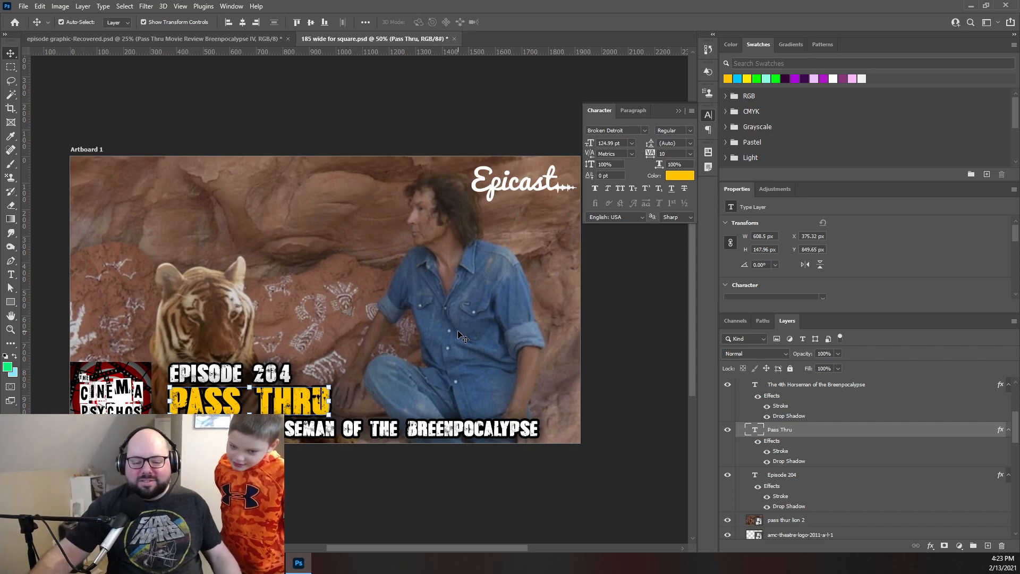
left_click(444, 100)
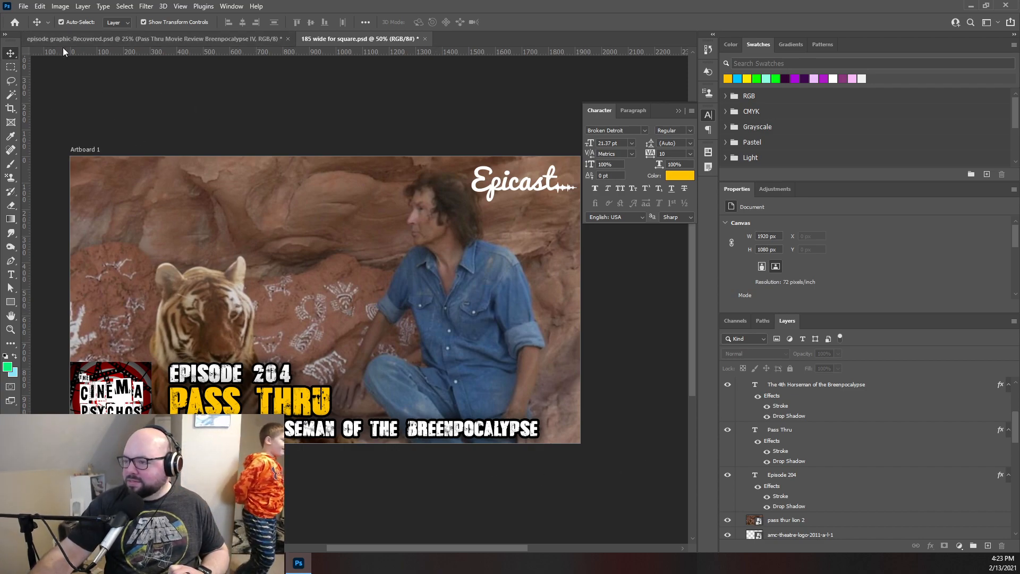
left_click(23, 6)
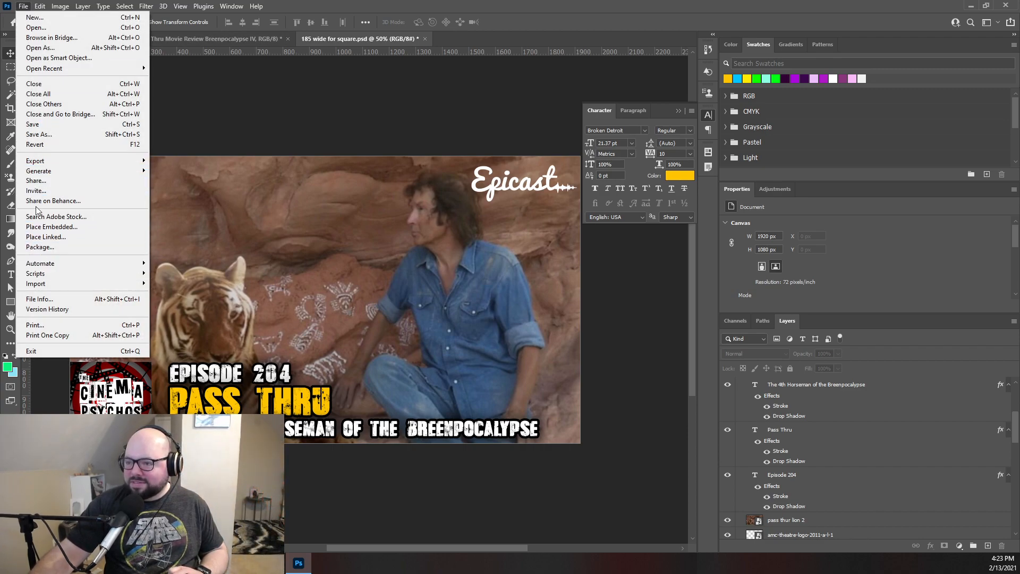
mouse_move(35, 161)
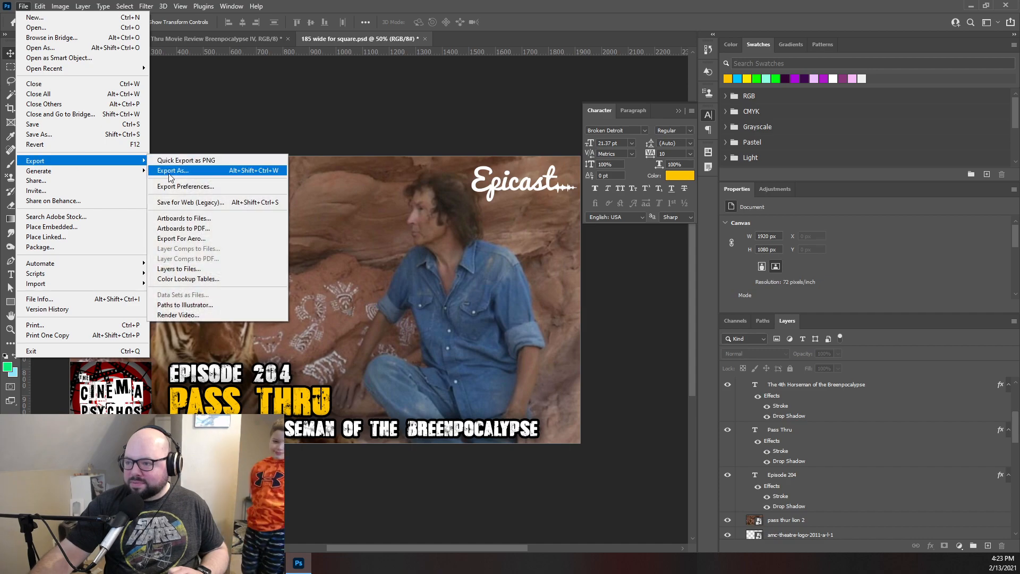
left_click(170, 169)
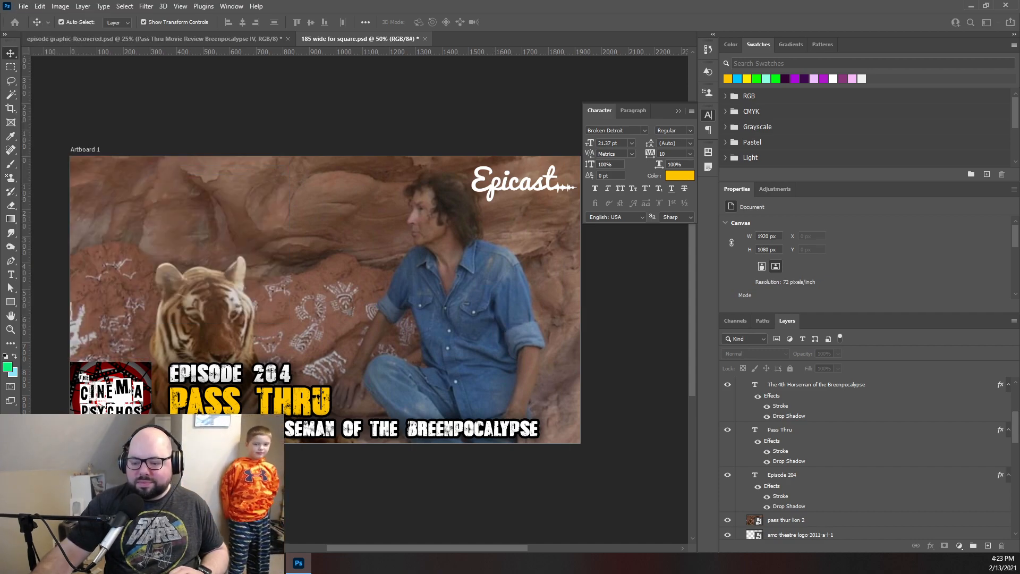
- Export the graphic with Save for Web as a medium-quality JPEG named "204 wide" in the Graphics folder
left_click(24, 7)
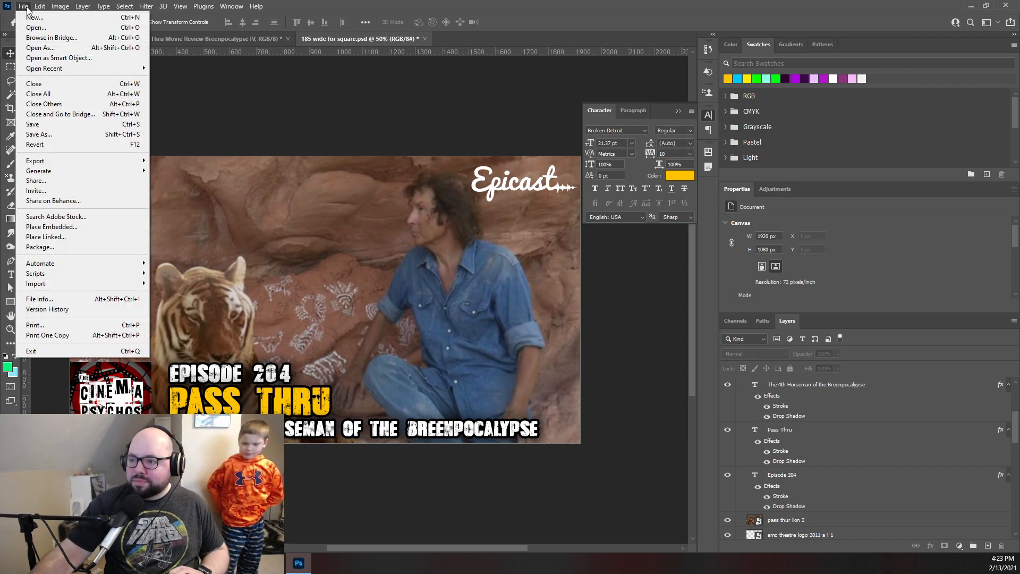
mouse_move(41, 162)
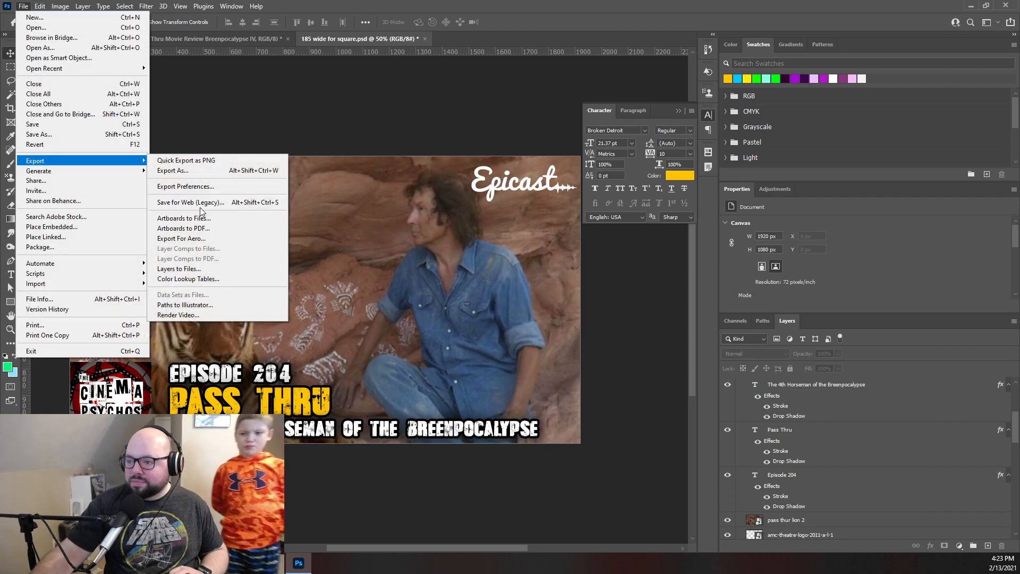
left_click(201, 203)
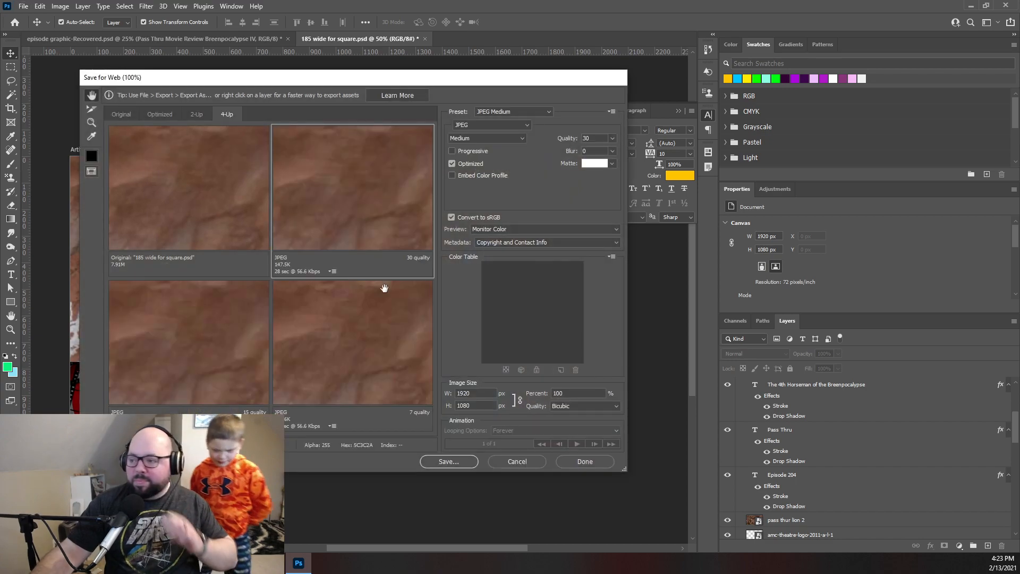
left_click(448, 461)
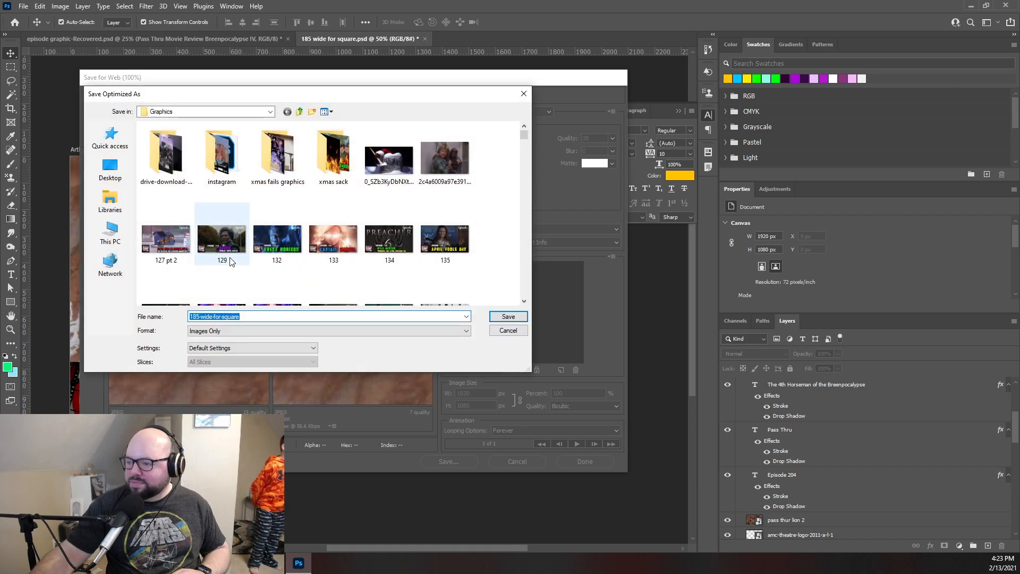
type("2")
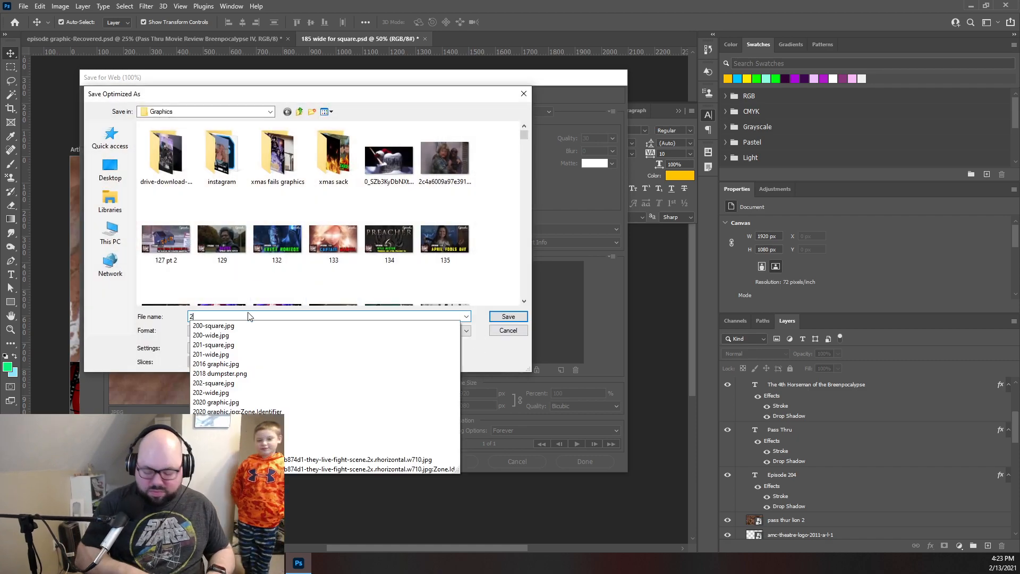
type("04 w")
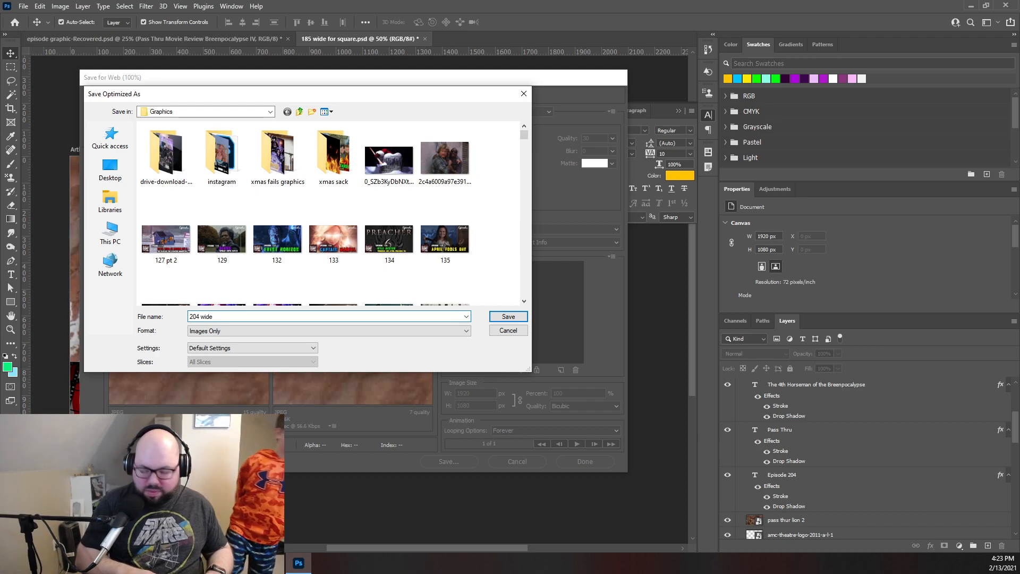
type("ide")
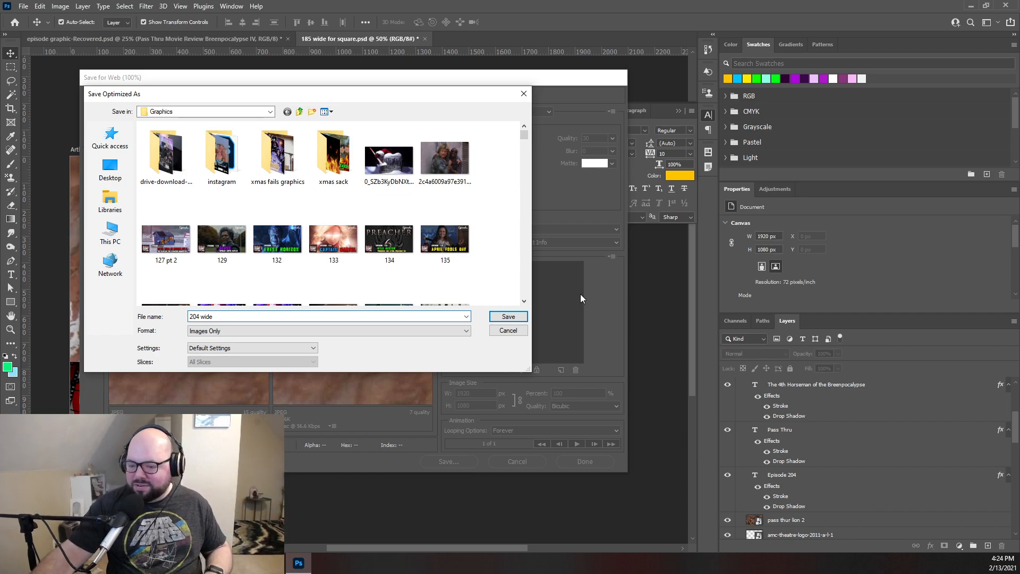
left_click(508, 317)
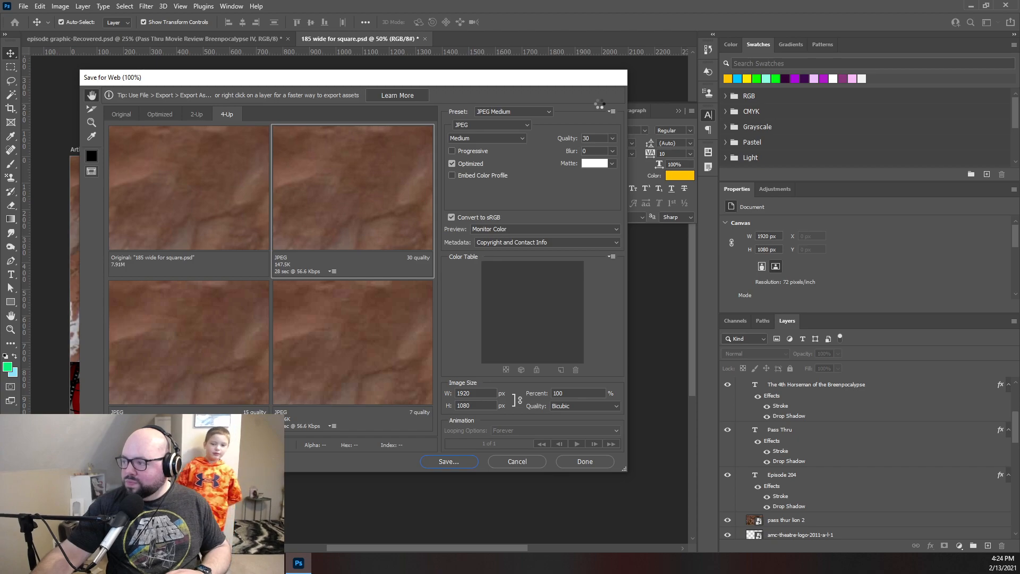
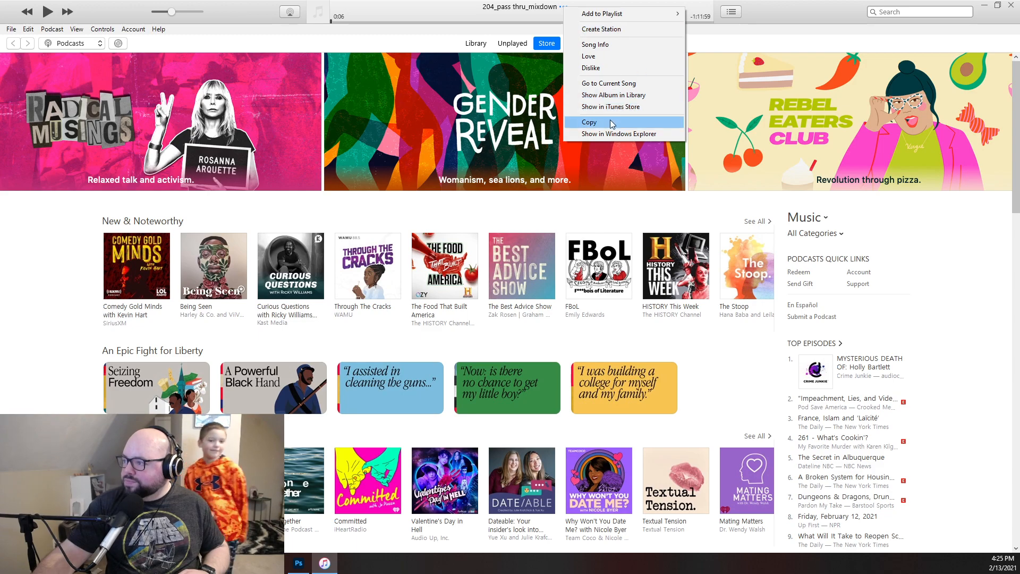
- Open the current track's song info and set its title to "Pass Thru - The 4th Horseman of the Breenpocalypse"
left_click(611, 45)
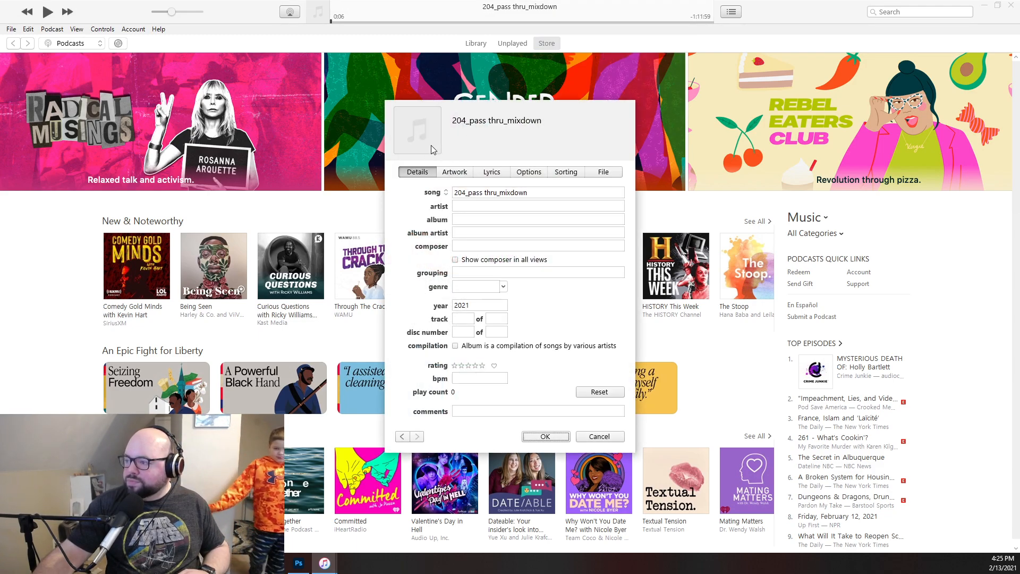
left_click(542, 195)
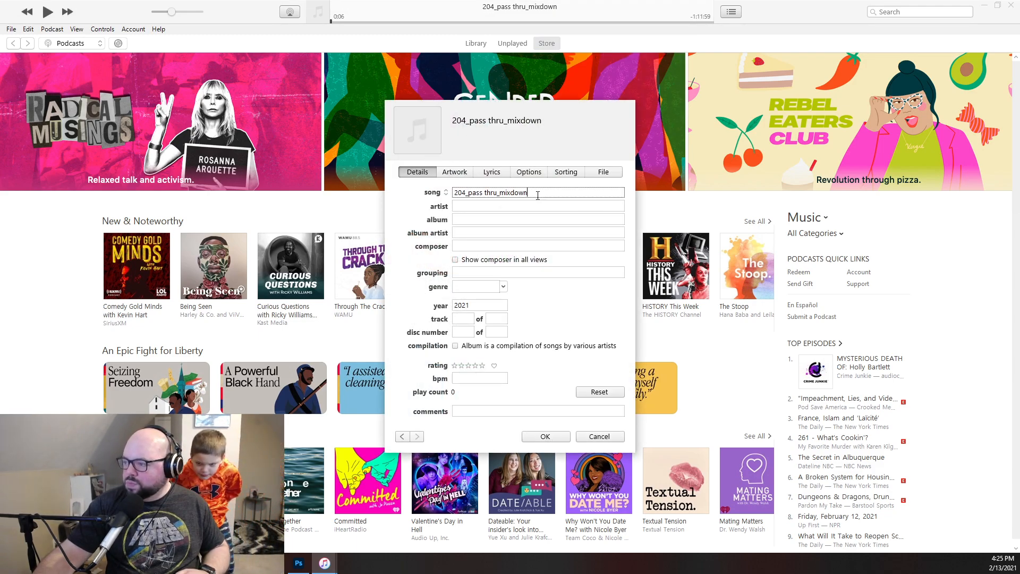
key("ctrl+a")
type("Pass Thru")
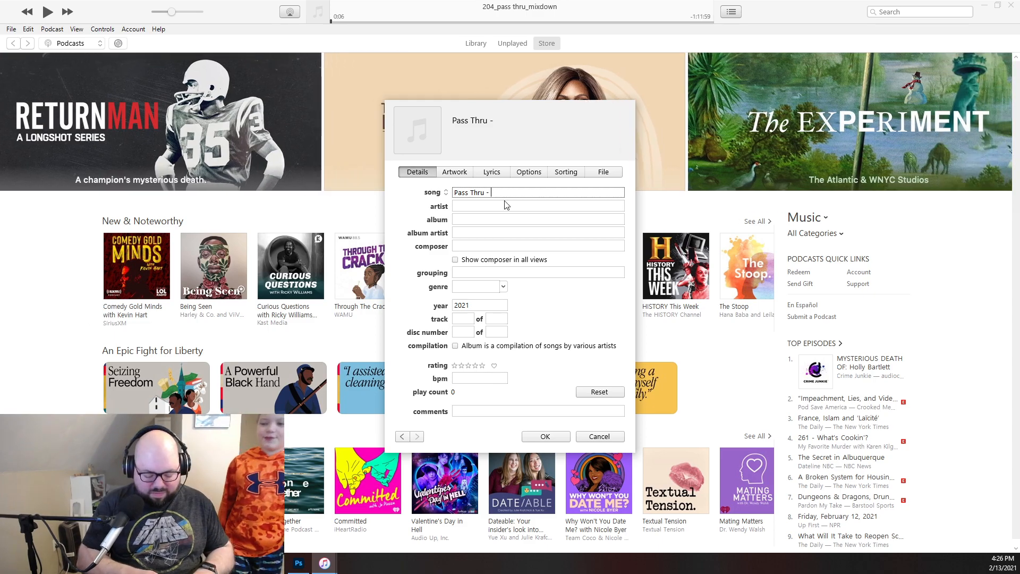
type("The")
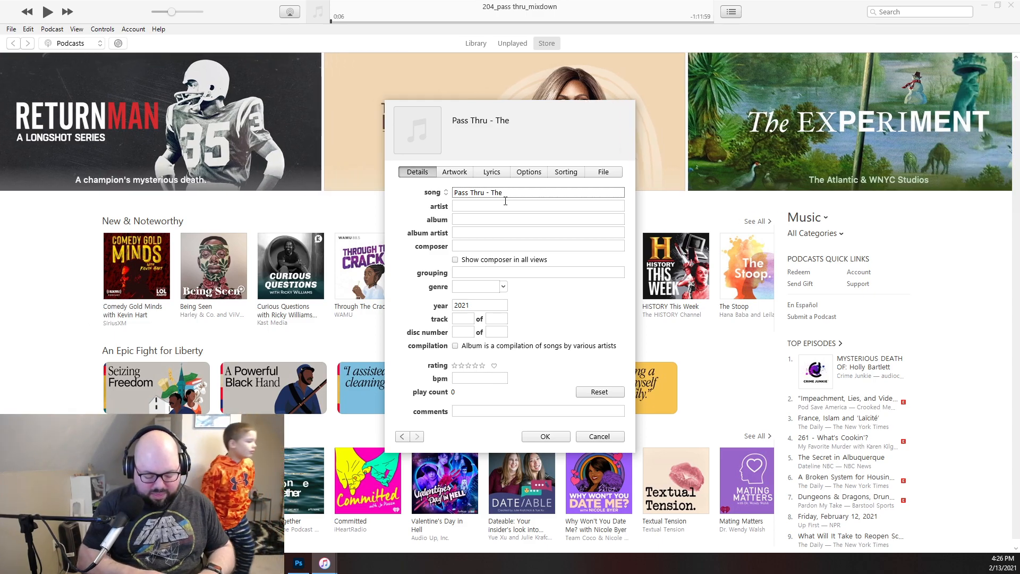
type(" 4th H")
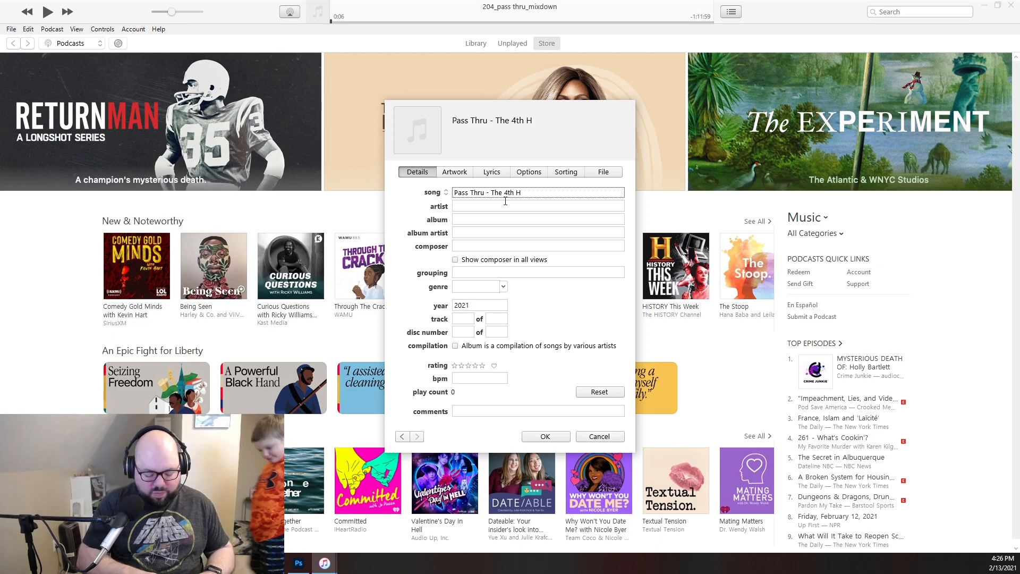
type("orse")
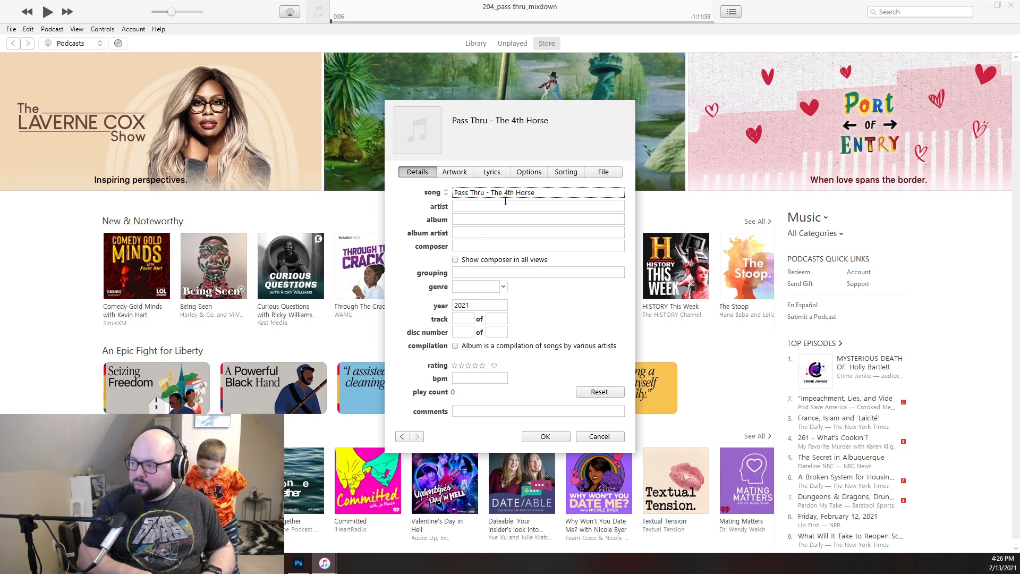
type("ma")
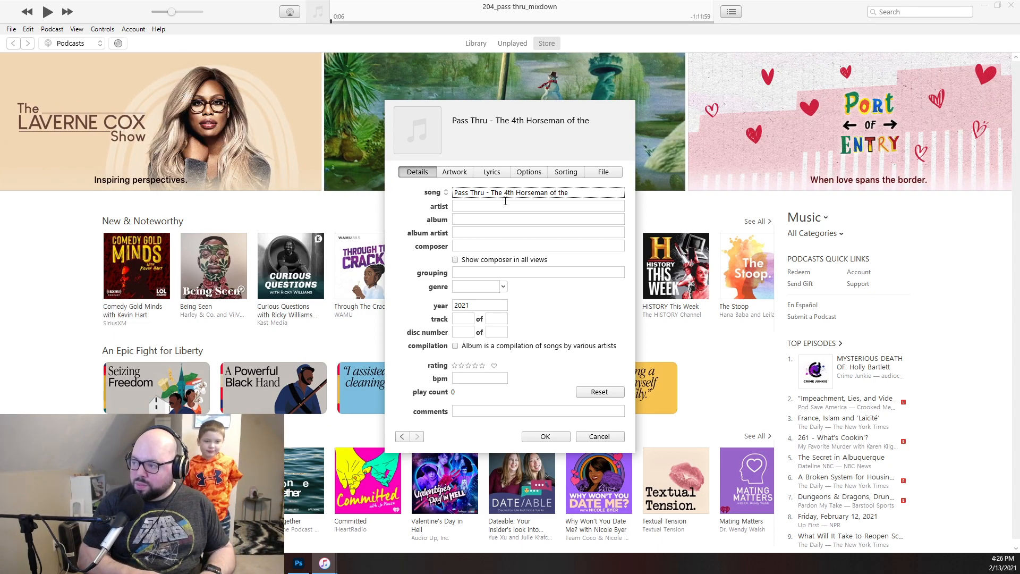
type("n of th")
key("BackSpace")
type("he B")
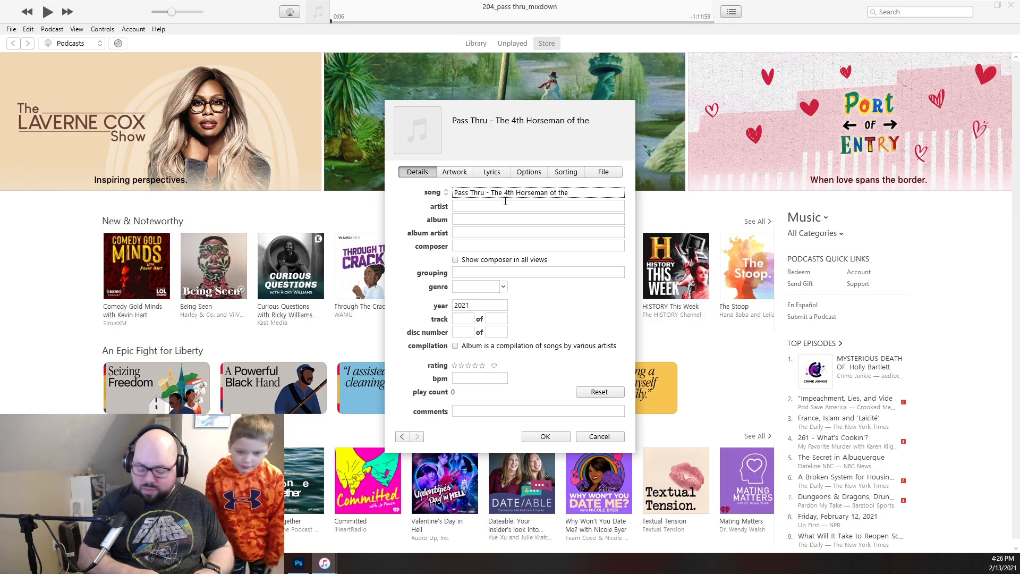
type("reenpo")
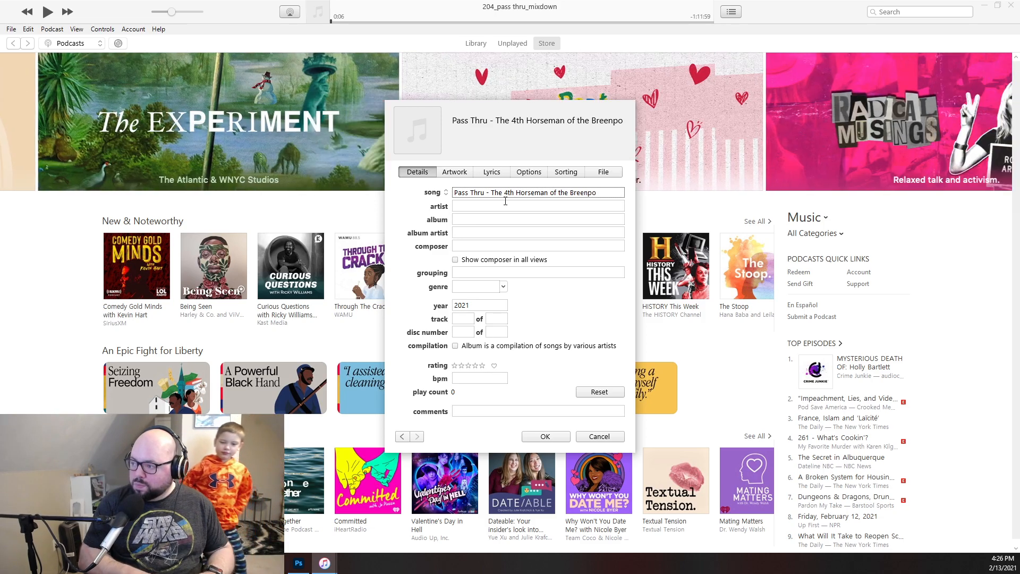
type("caly")
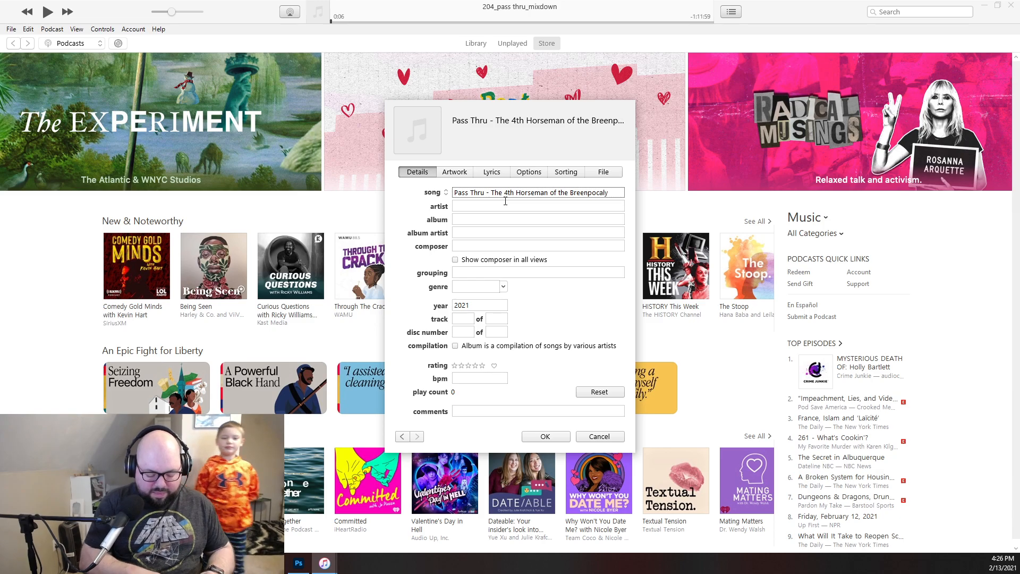
type("pse")
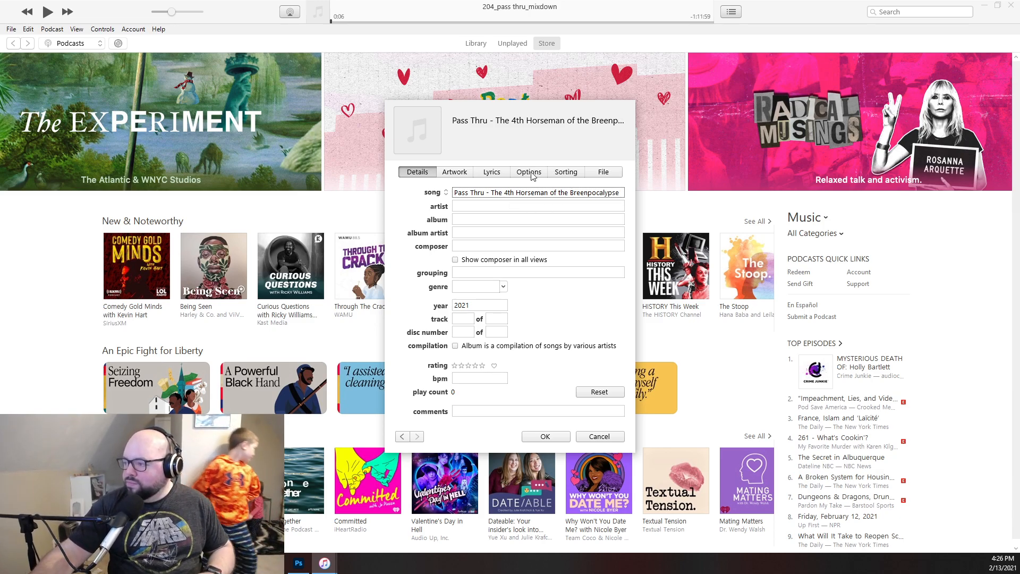
- Set the track's media kind to Podcast
left_click(531, 173)
left_click(472, 193)
left_click(483, 217)
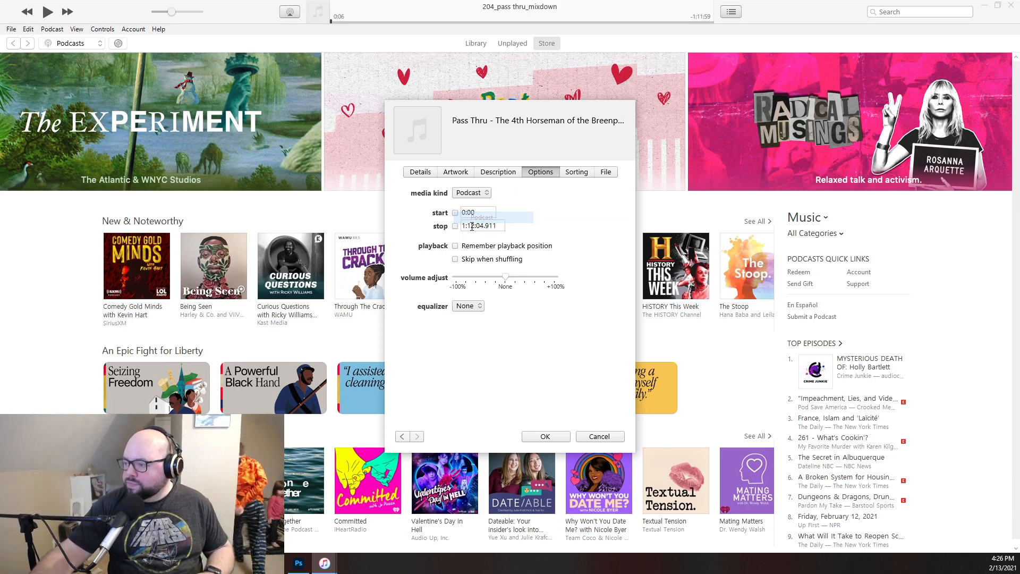
- Fill in the author with the saved Cinema Psychos Show hosts entry and set the podcast name to "The Cinema Psychos Show"
left_click(516, 208)
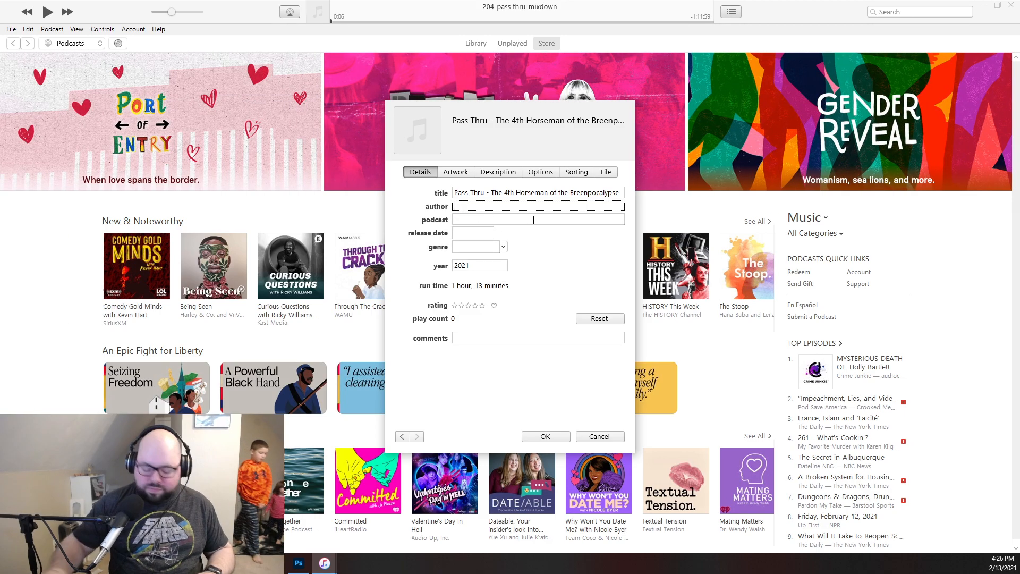
type("T")
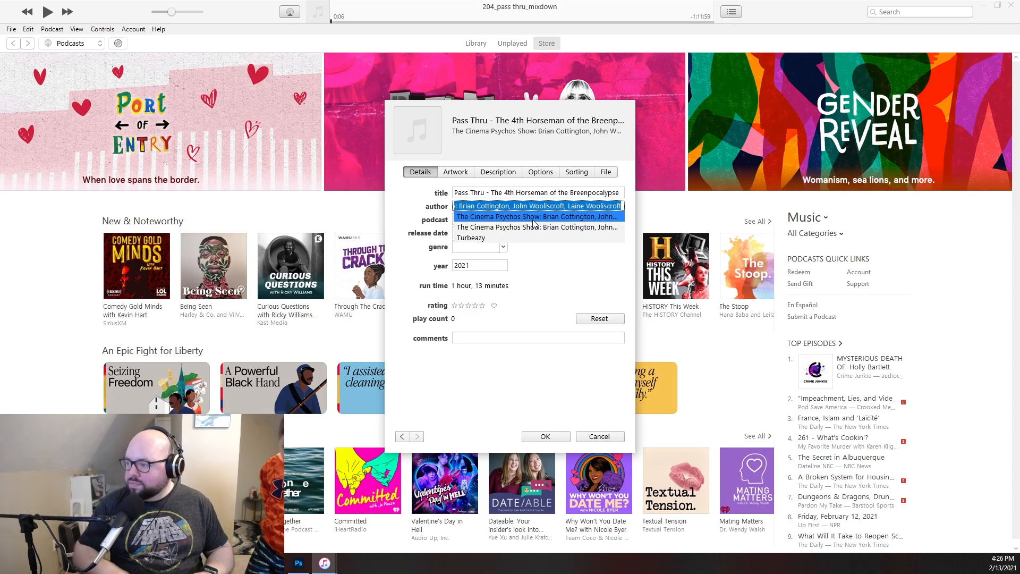
left_click(534, 223)
left_click(480, 220)
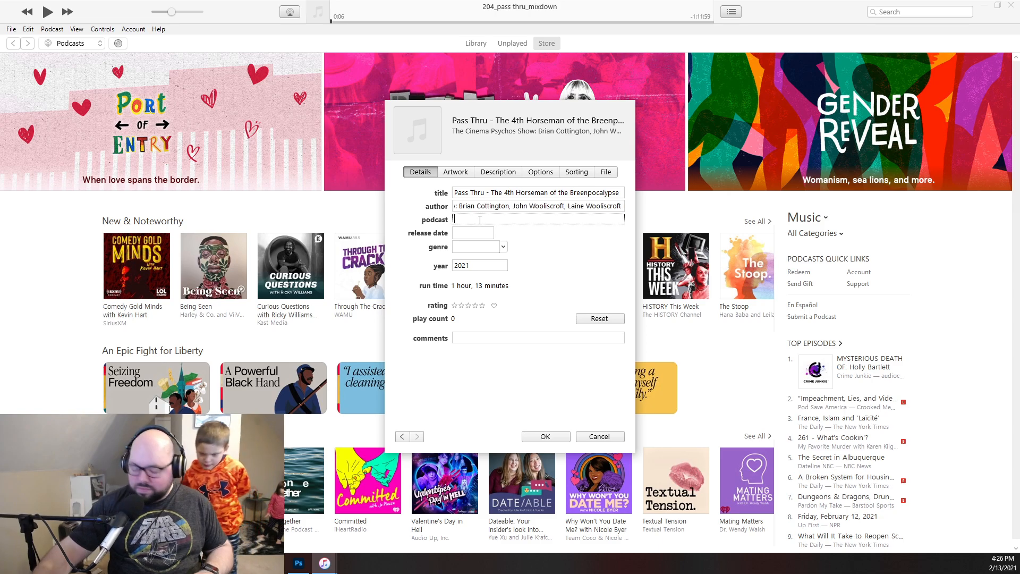
type("The Cinema Psychos Show")
- Set the episode's release date to 02/13/2021 and its genre to "TV & Film"
left_click(476, 235)
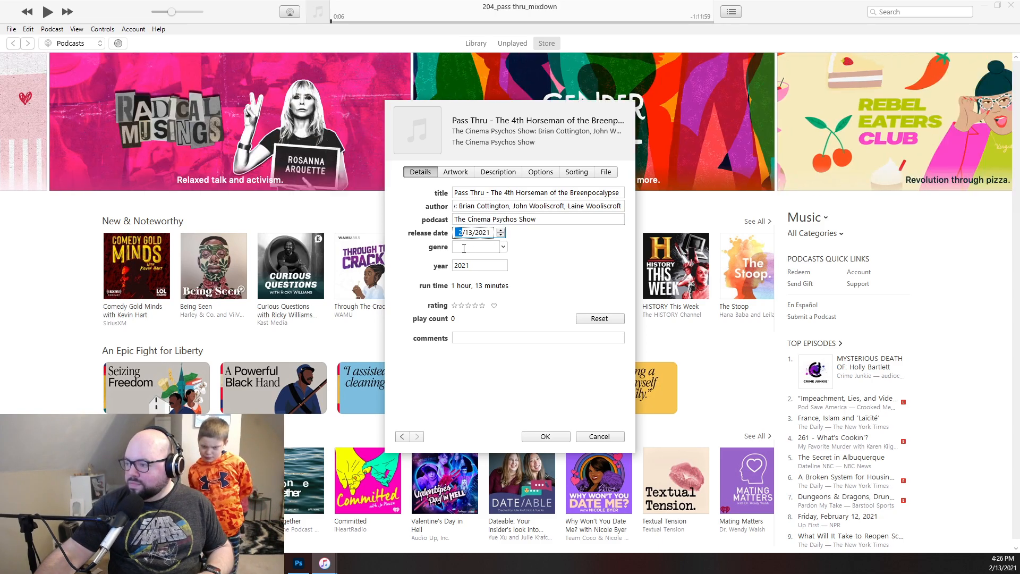
key("Tab")
type("TV")
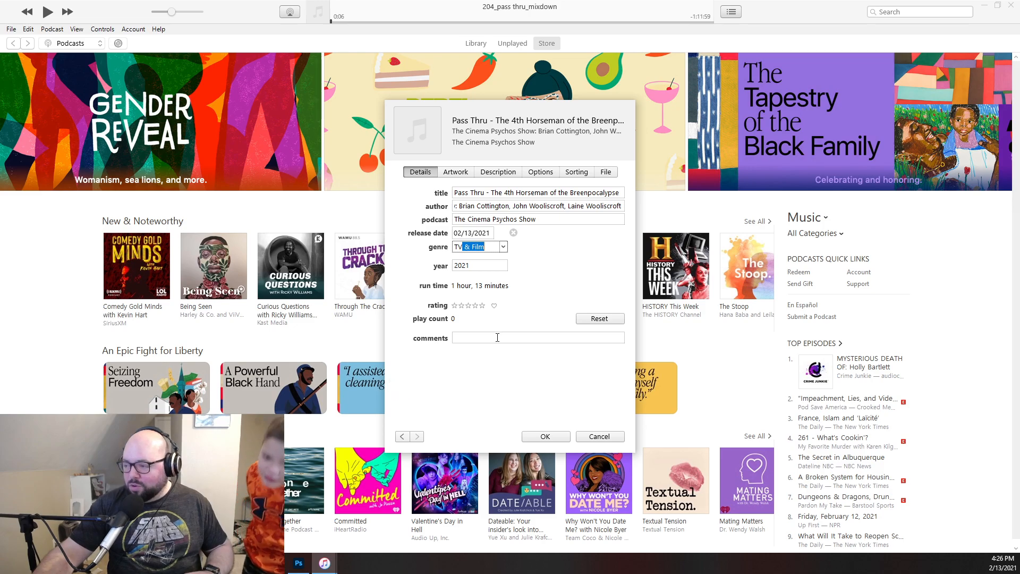
- Enter the keywords "neil breen, bad movie, desert, b movie, breen" as the episode's comments
left_click(500, 339)
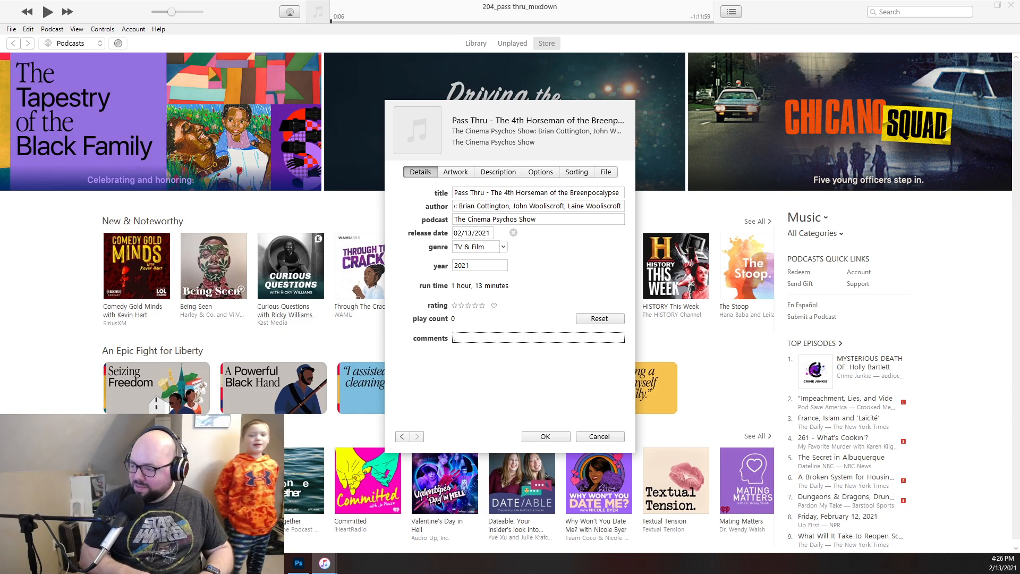
type("eil")
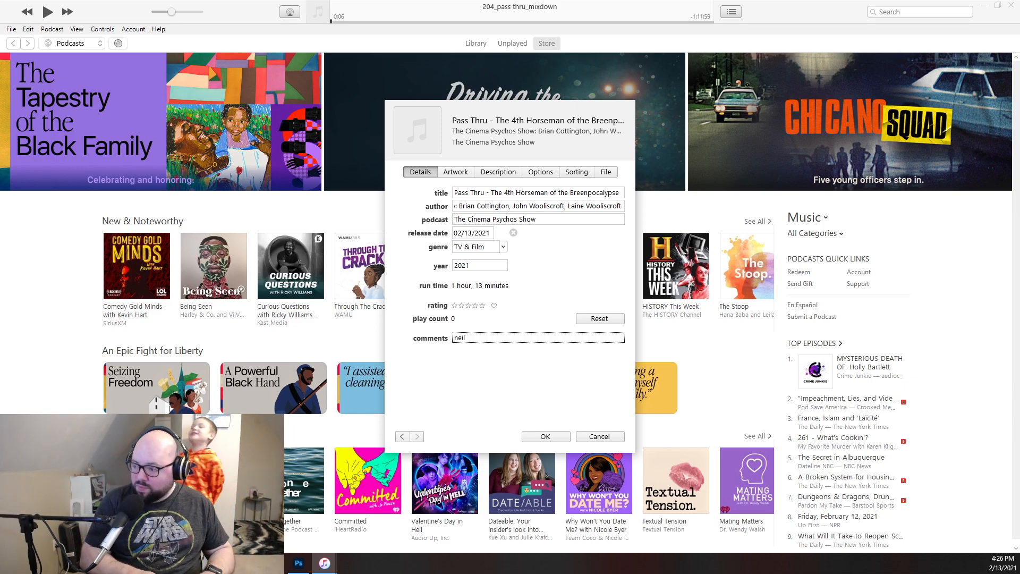
type(" breen, ")
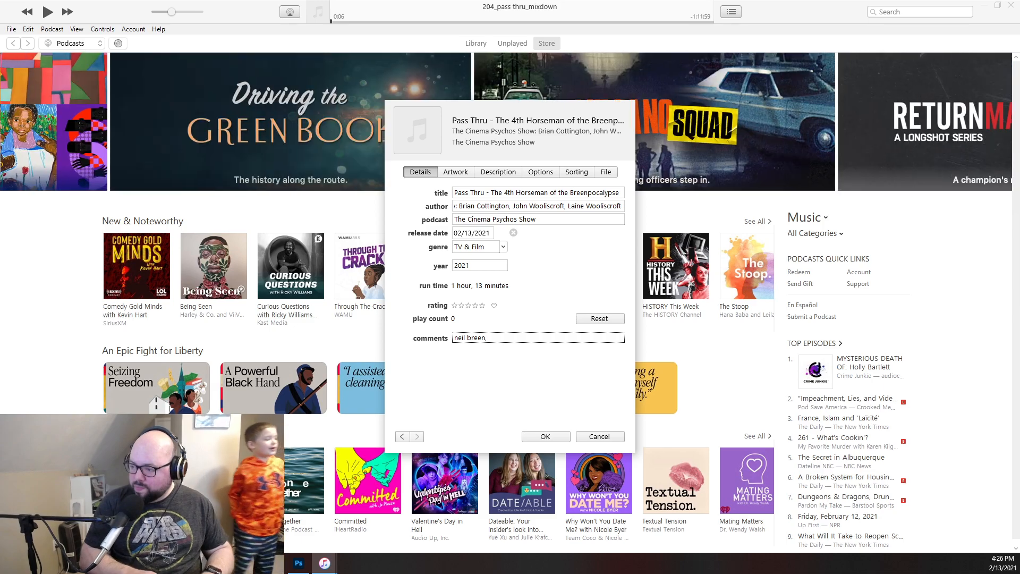
type("bad movie")
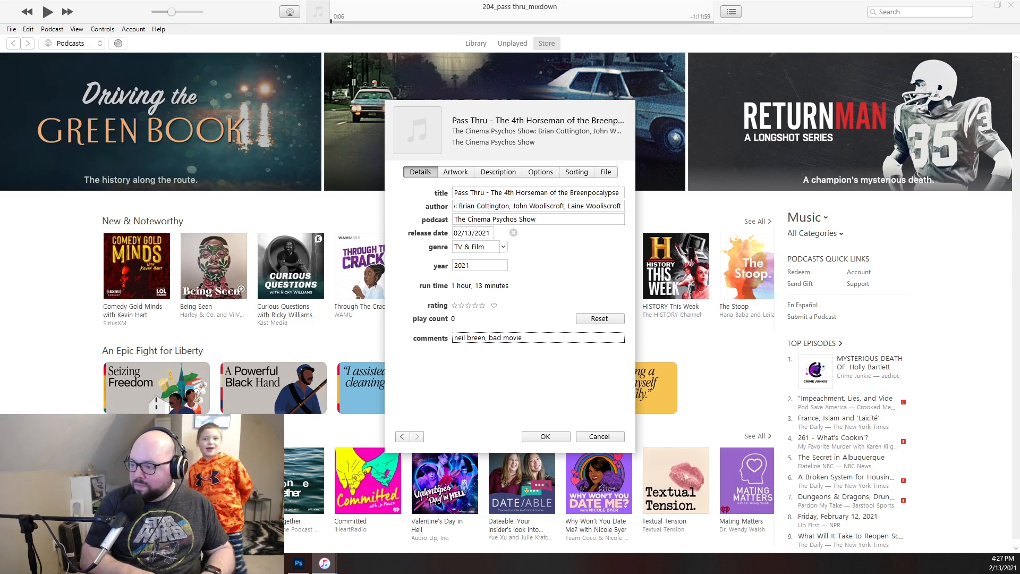
type(", des")
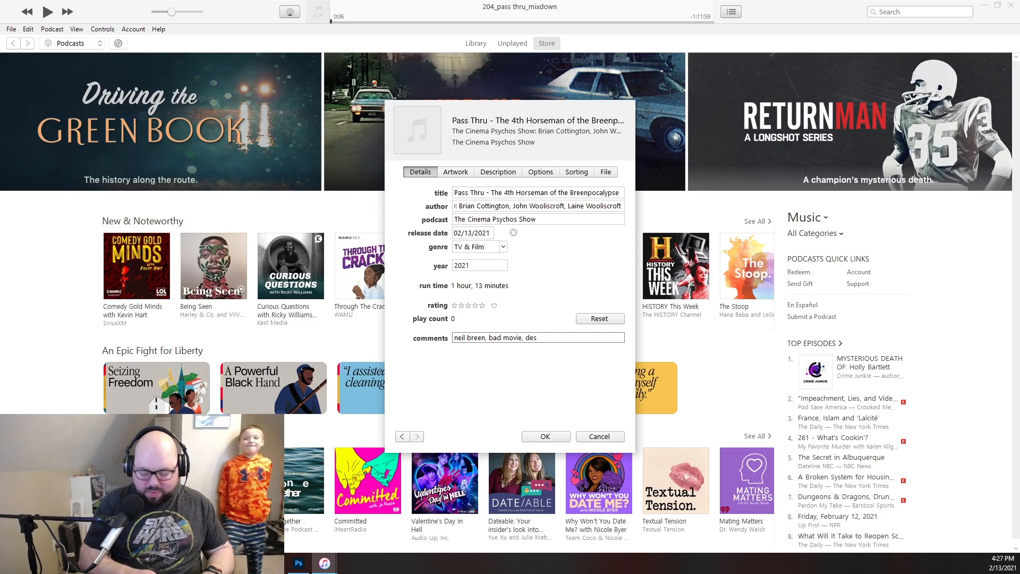
type("er")
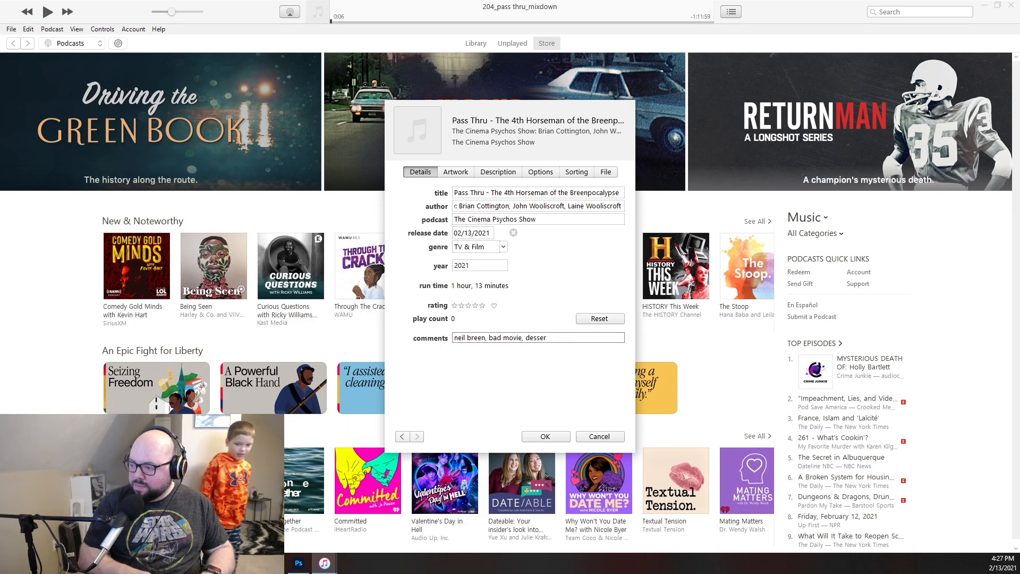
key("BackSpace")
type("ert")
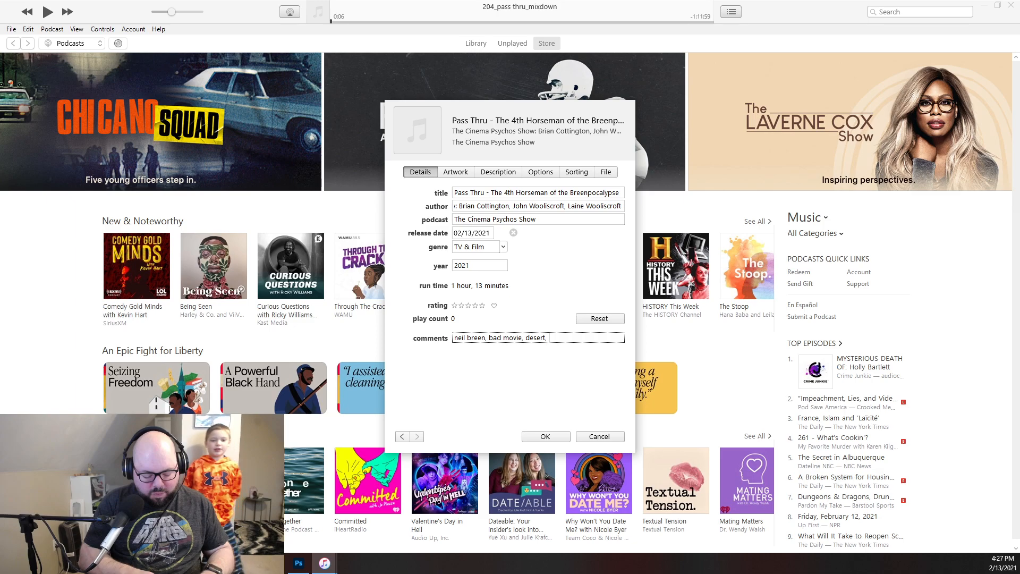
type(", b movie")
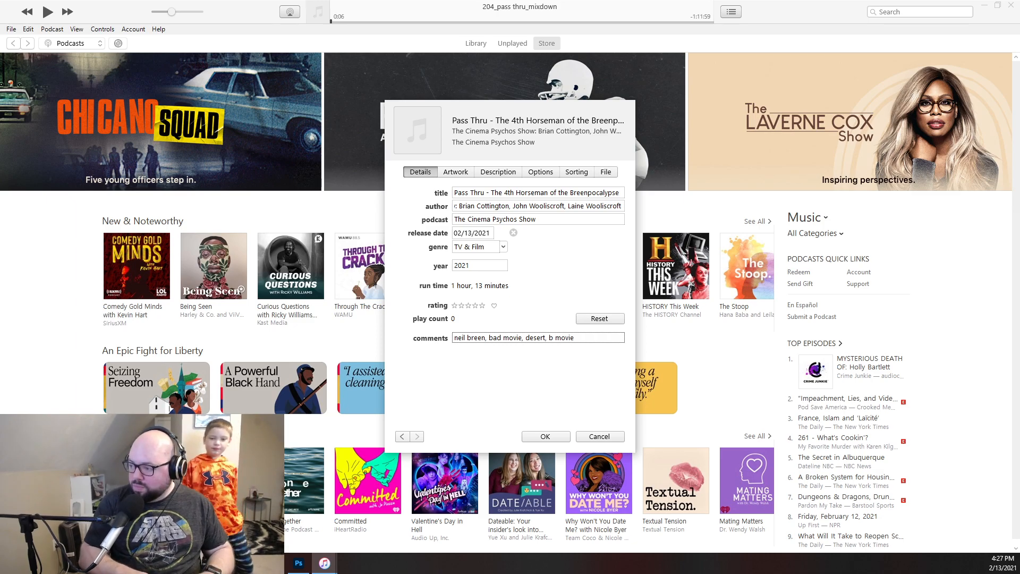
type(", breen")
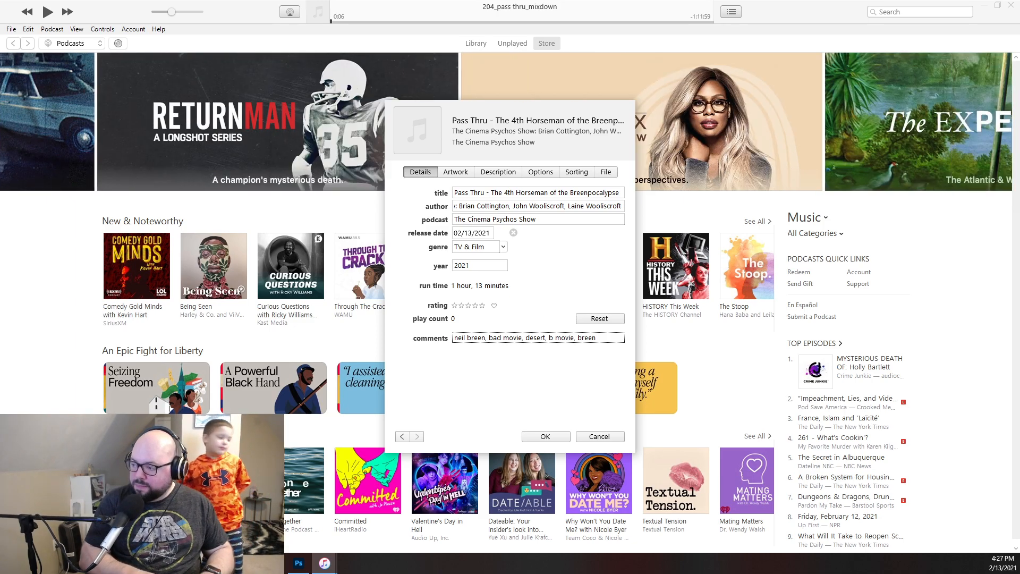
- Add the 204_square JPEG from the Graphics folder as the episode's artwork
left_click(457, 173)
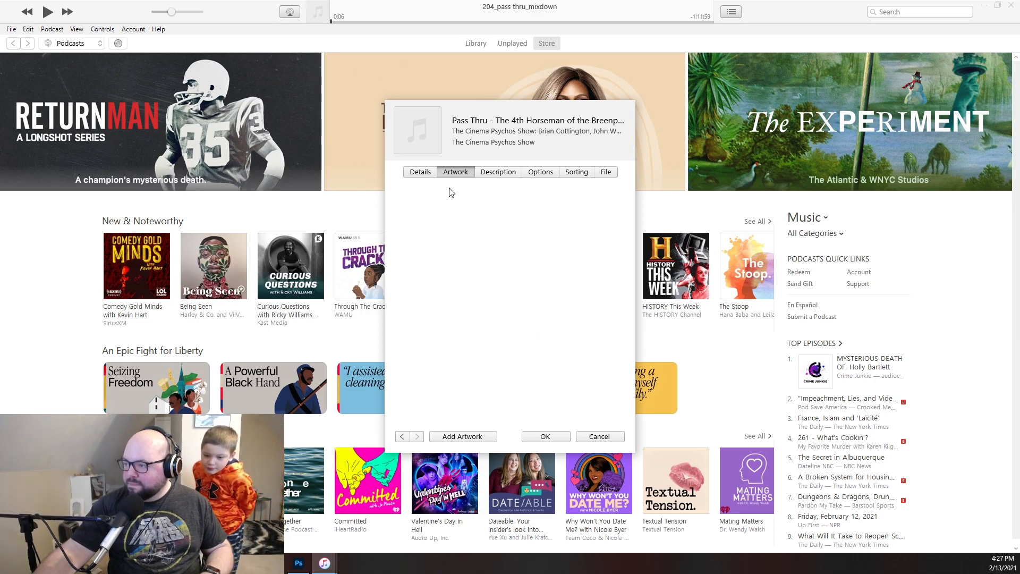
left_click(457, 437)
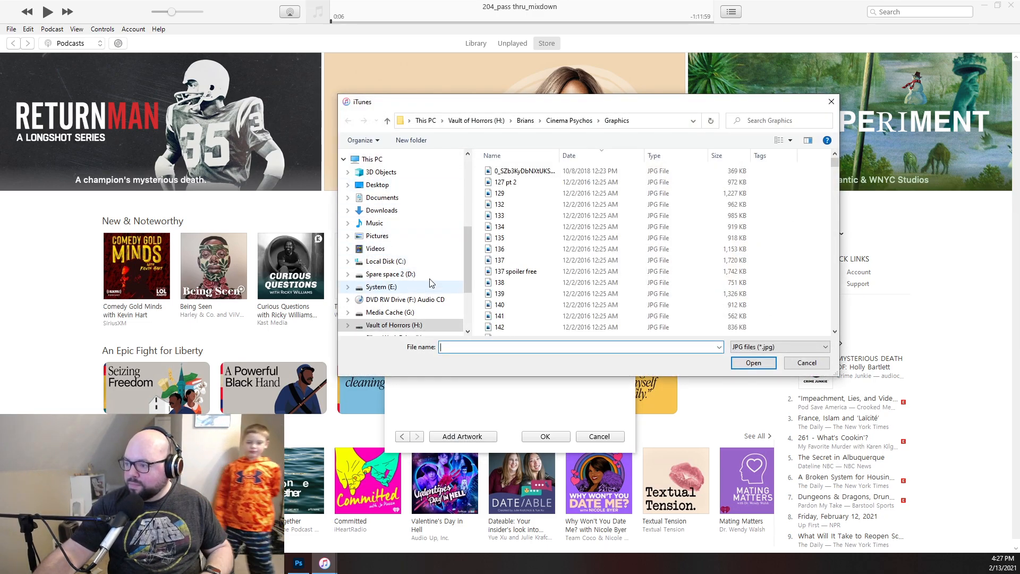
left_click(512, 227)
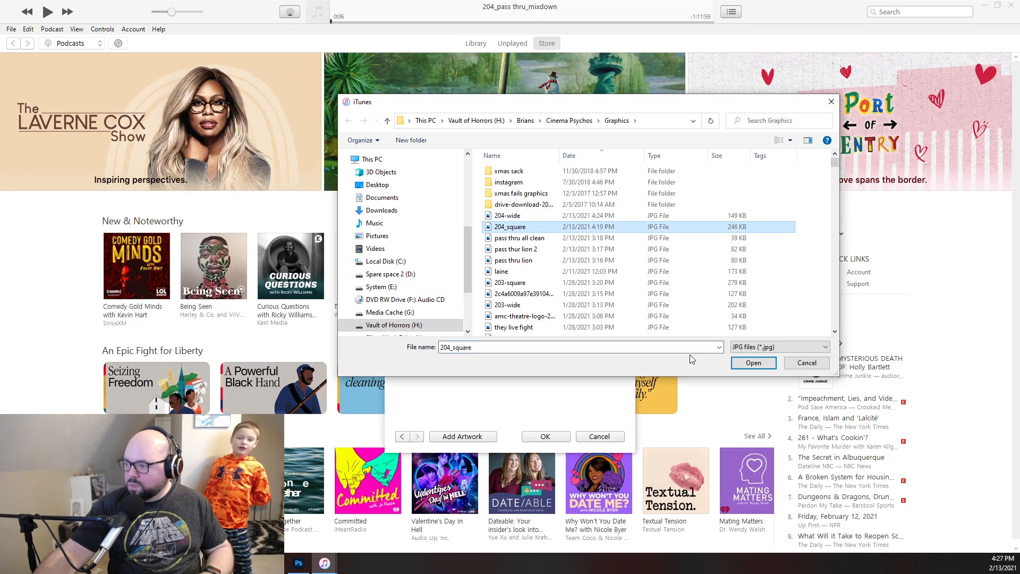
left_click(756, 366)
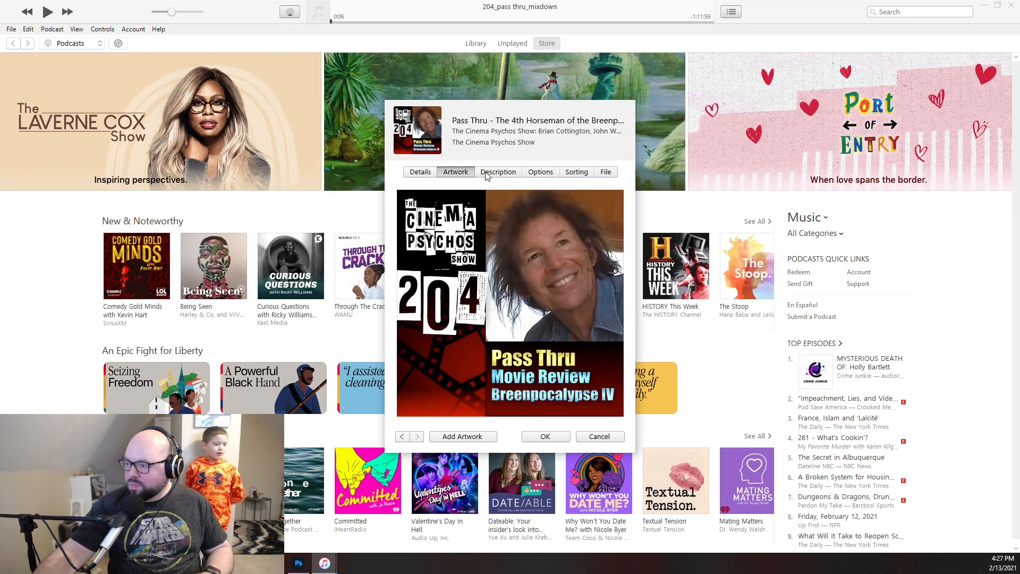
- Show the episode's description page and bring up the Sticky Notes note holding the weekly episode blurbs beside it
left_click(489, 176)
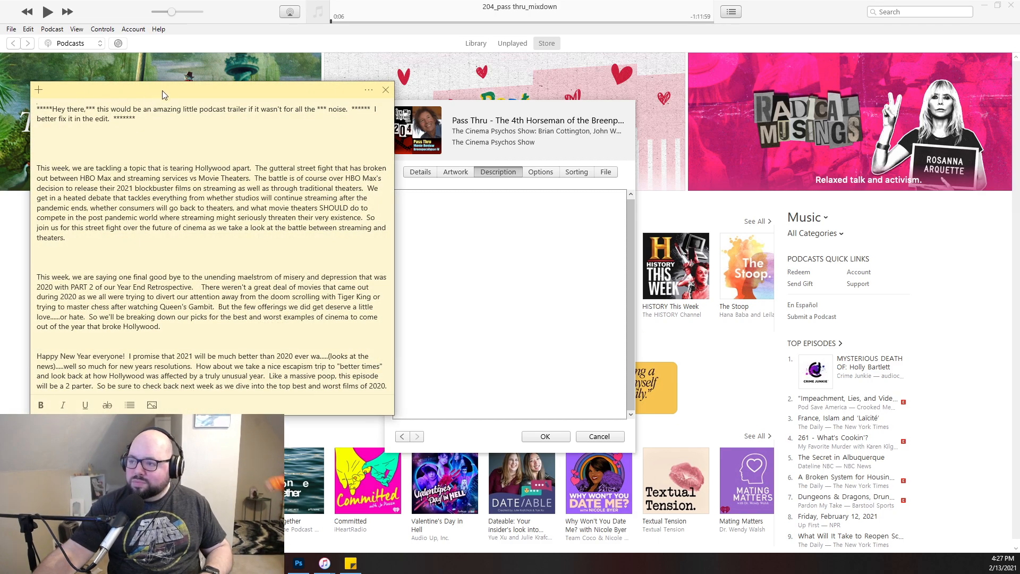
left_click_drag(163, 91, 0, 96)
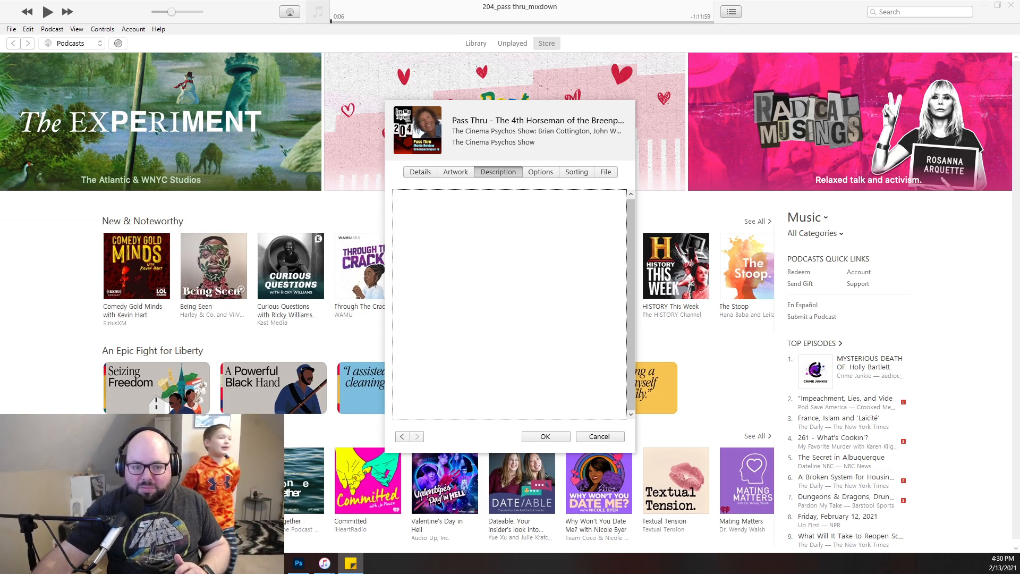
left_click(351, 563)
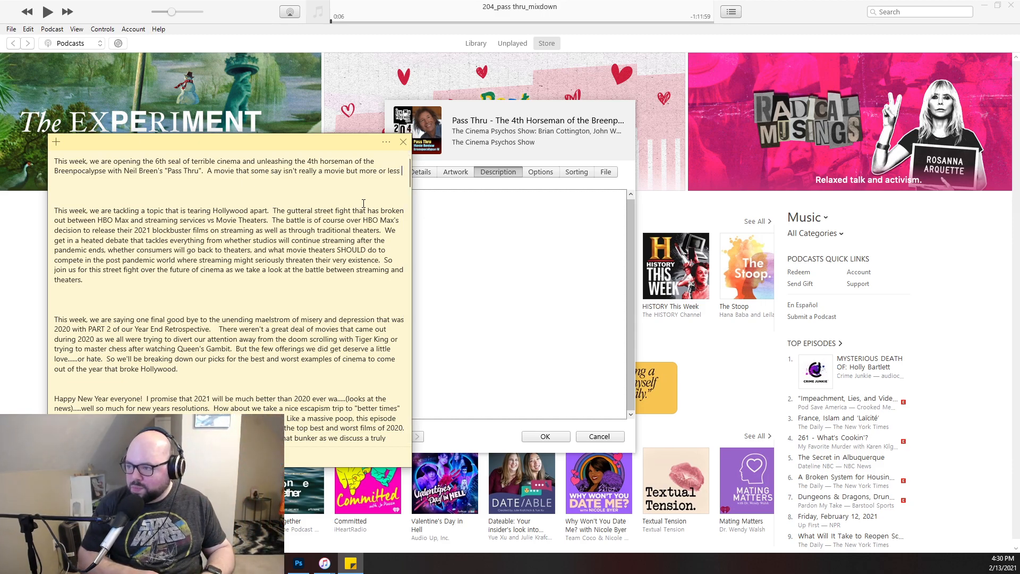
- Continue the Pass Thru blurb with "a collection of clips and drone footage from the raving of a sundrenched madman"
type("a col")
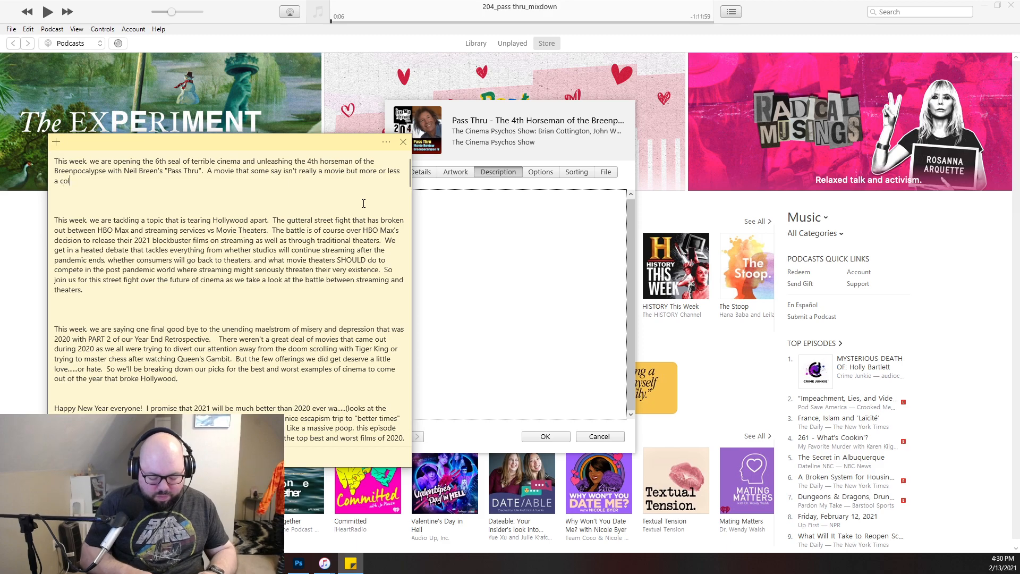
type("lection of the ra")
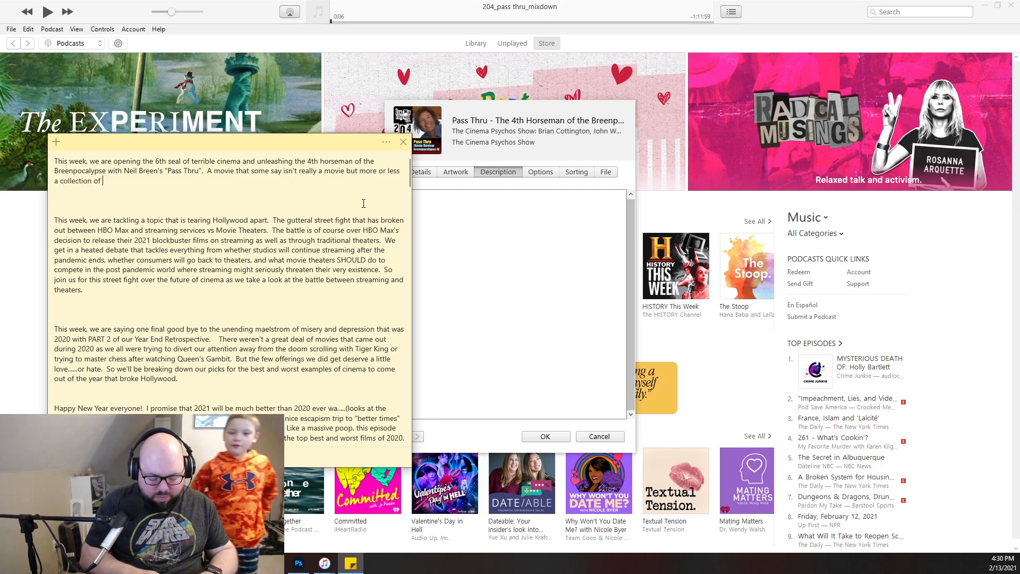
key("BackSpace")
key("BackSpace")
key("BackSpace")
key("BackSpace")
key("BackSpace")
key("BackSpace")
key("BackSpace")
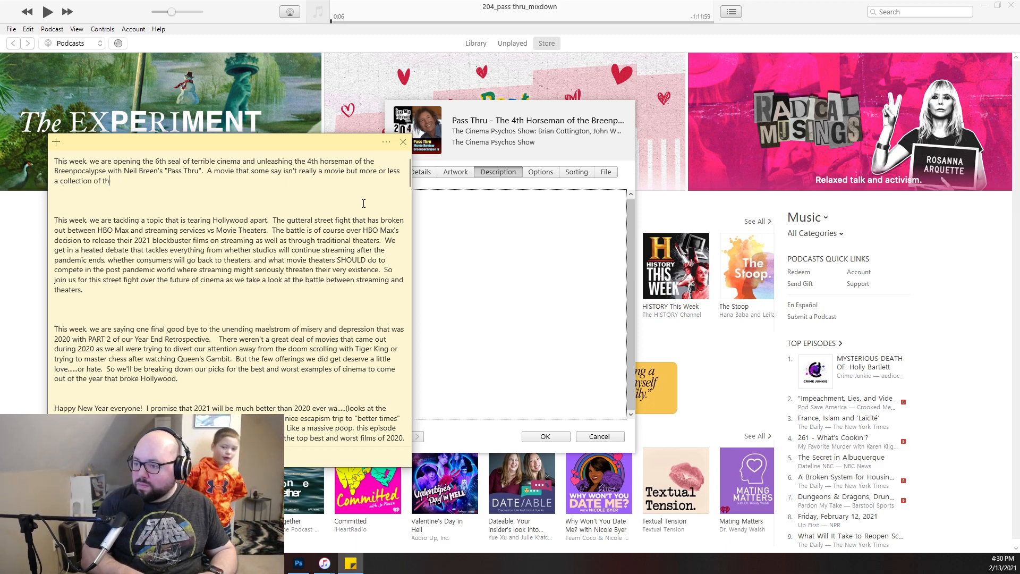
type("clips")
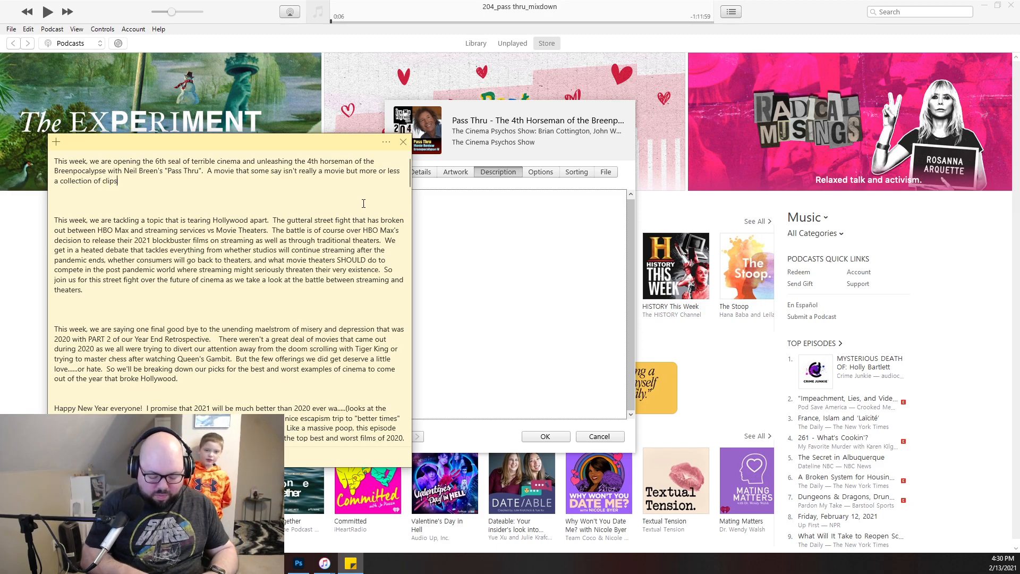
type(" and d")
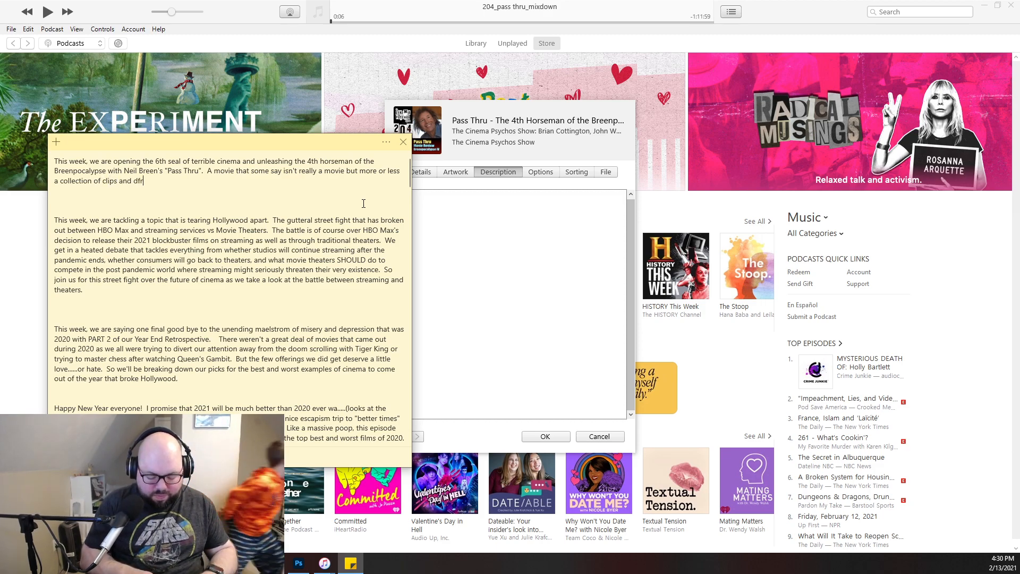
type("rone")
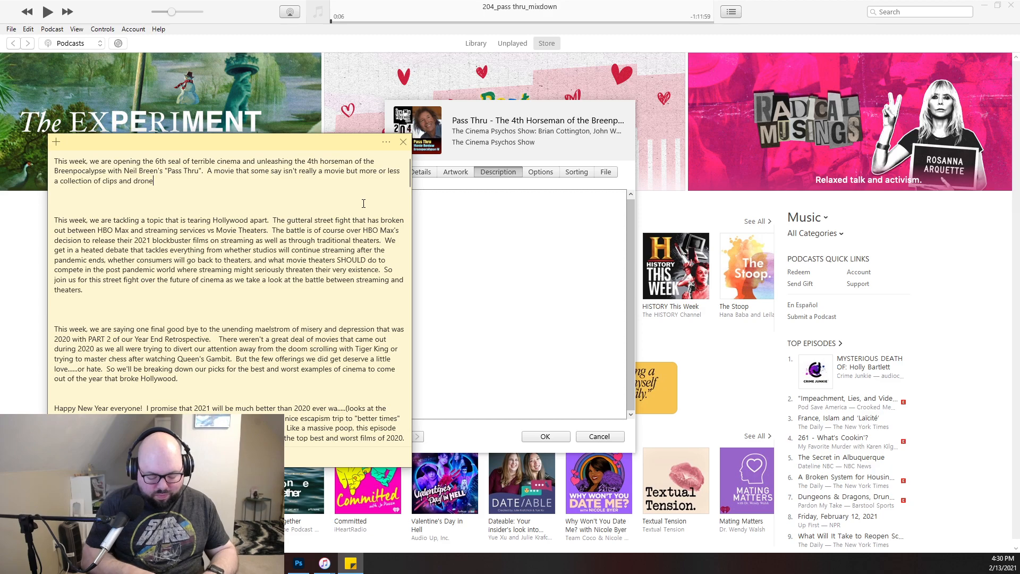
type(" footage fr")
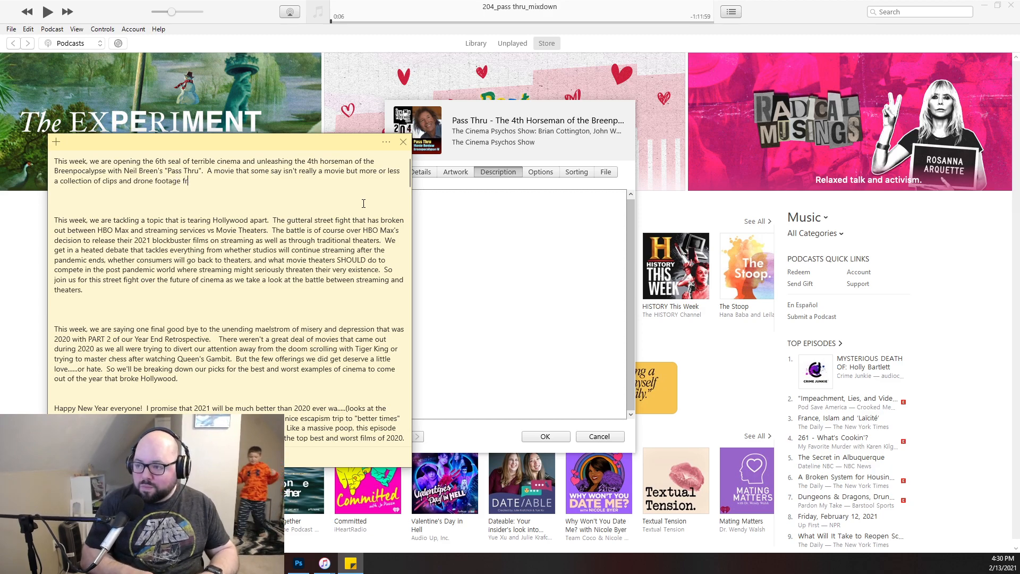
type("om the raving ")
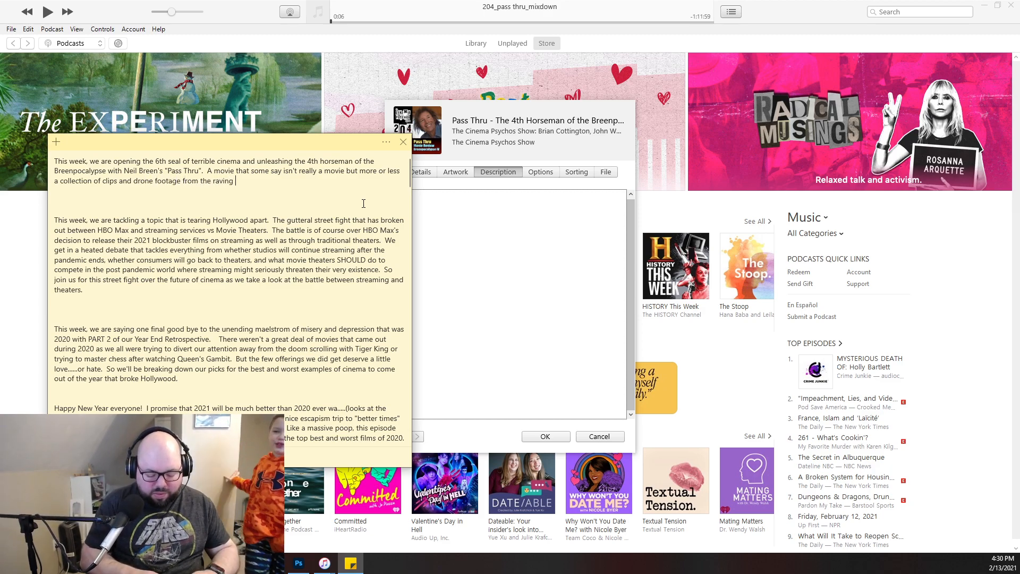
type("of a sundrenched ")
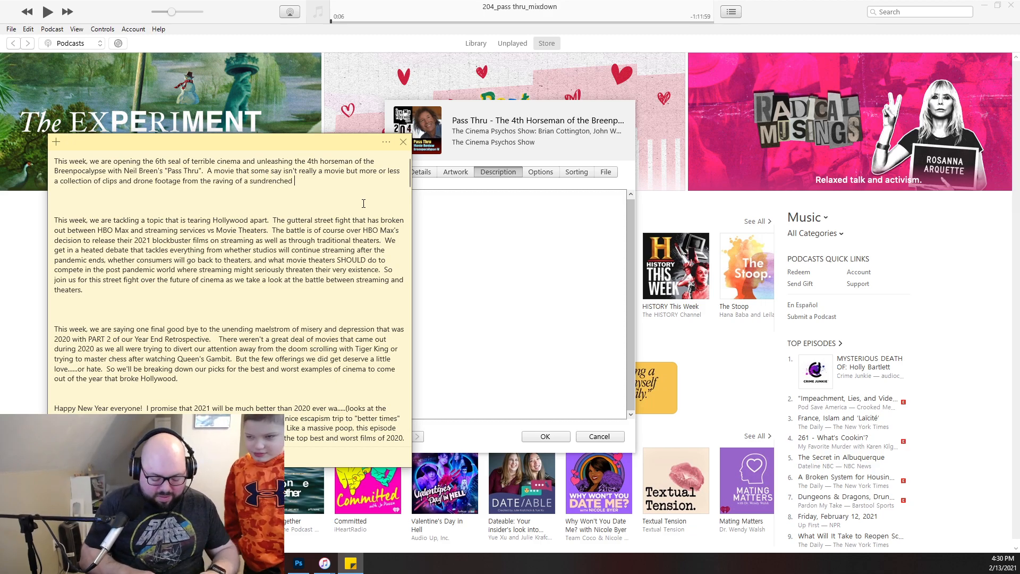
type("madman ")
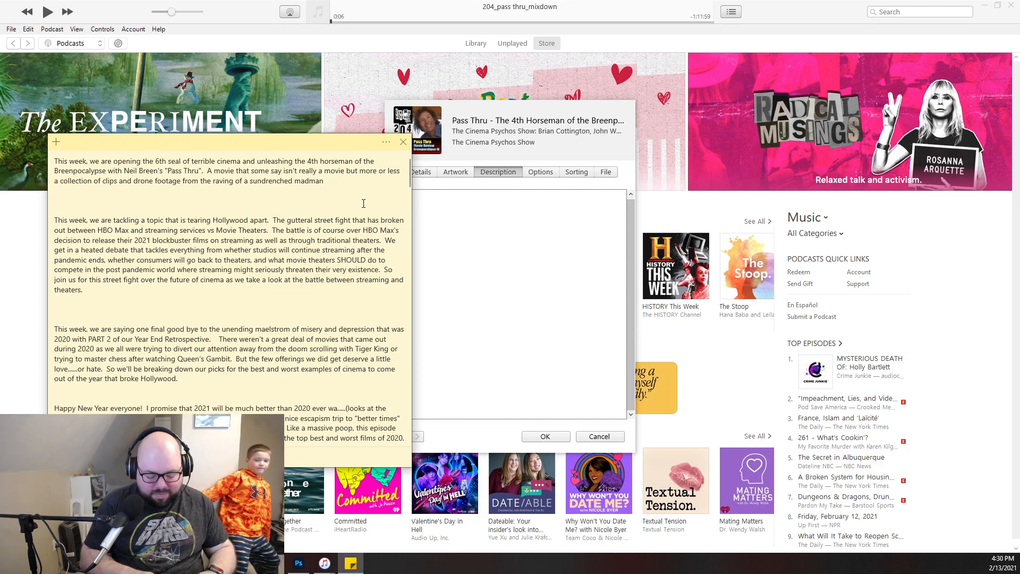
type("bent on solvin")
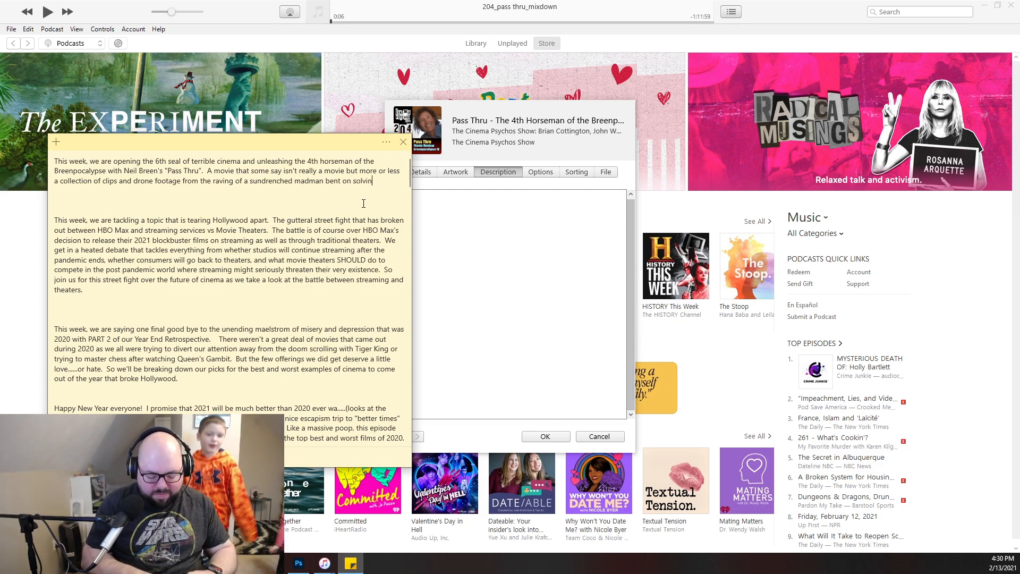
type("g the world")
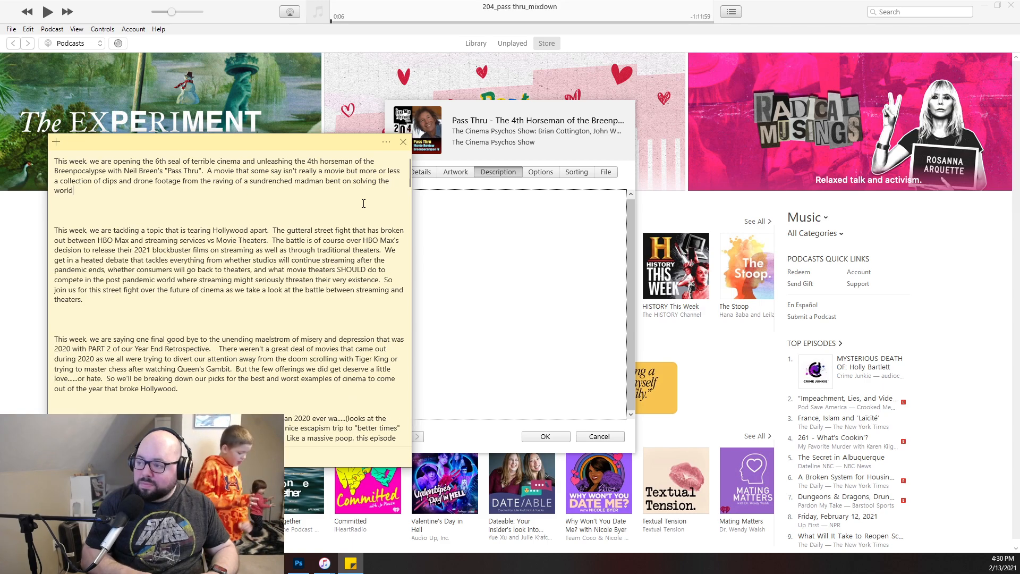
type("s proble")
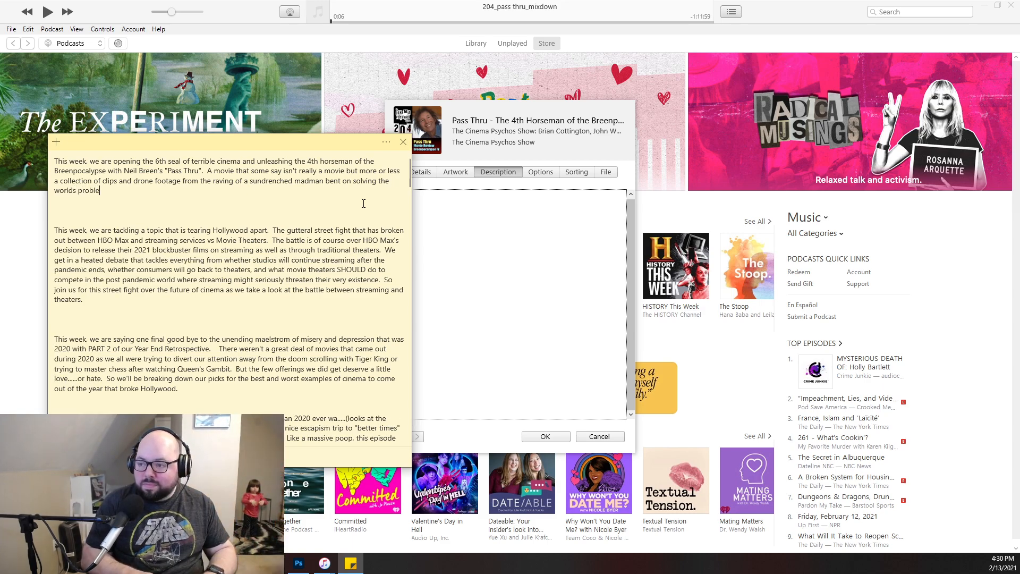
type("ms by ")
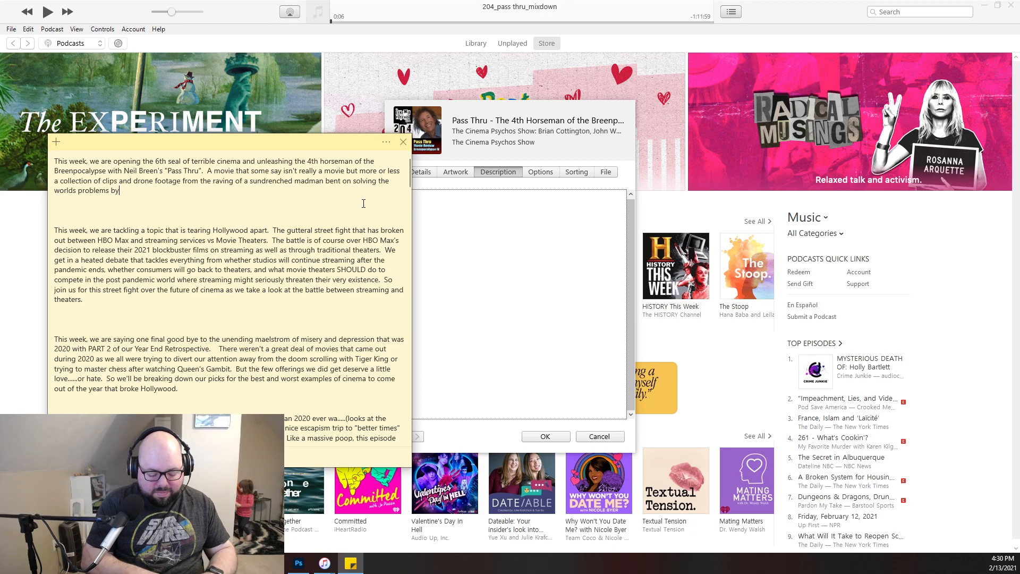
type("\"clean")
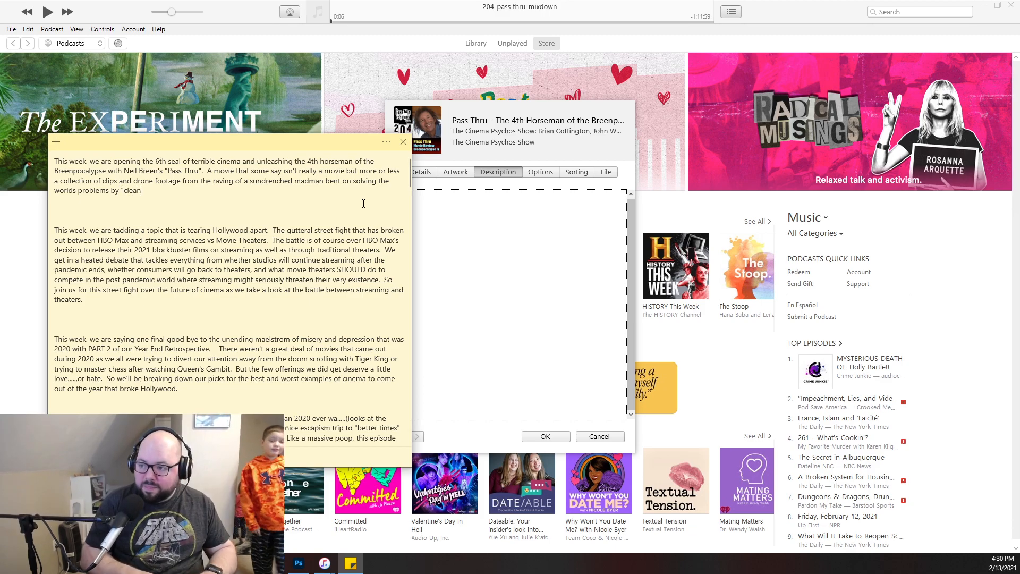
type("sing\" the world ")
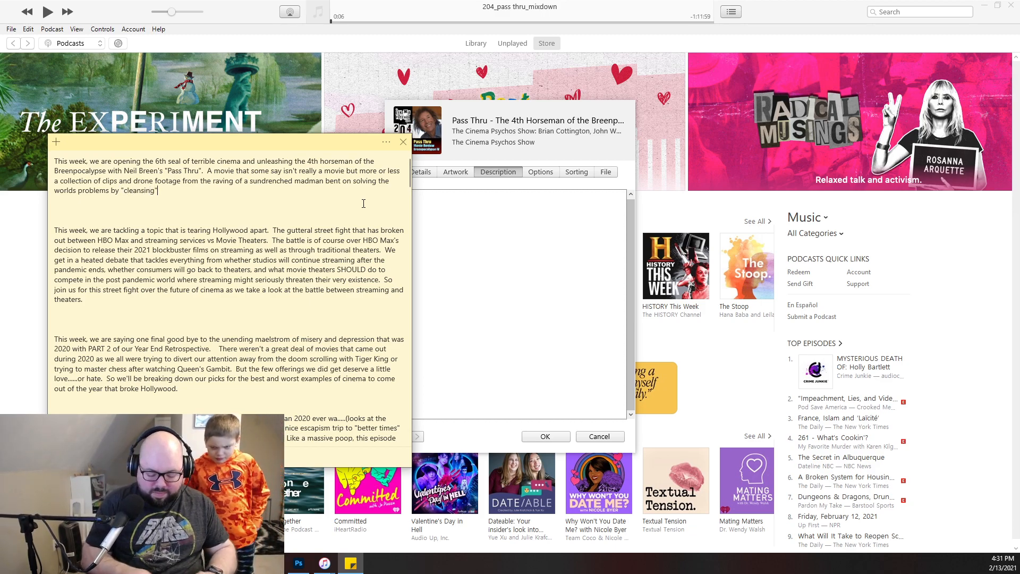
type("of ")
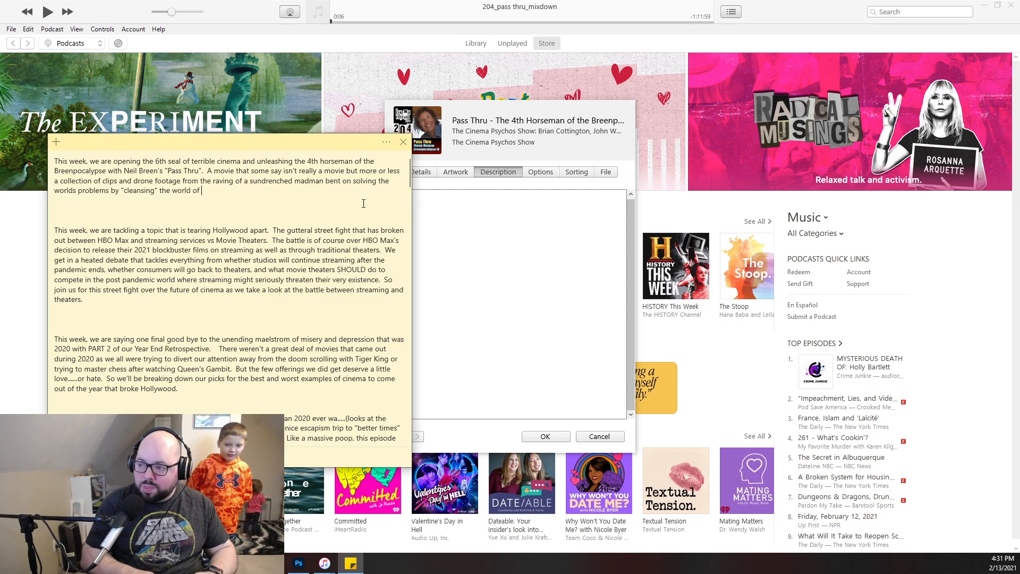
type("bad people.  ")
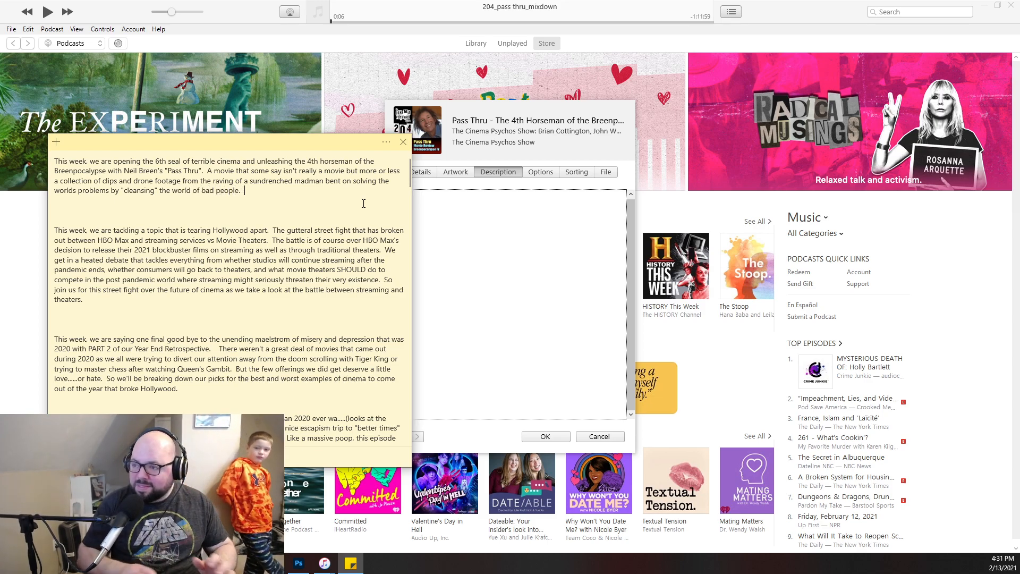
type("So yea,")
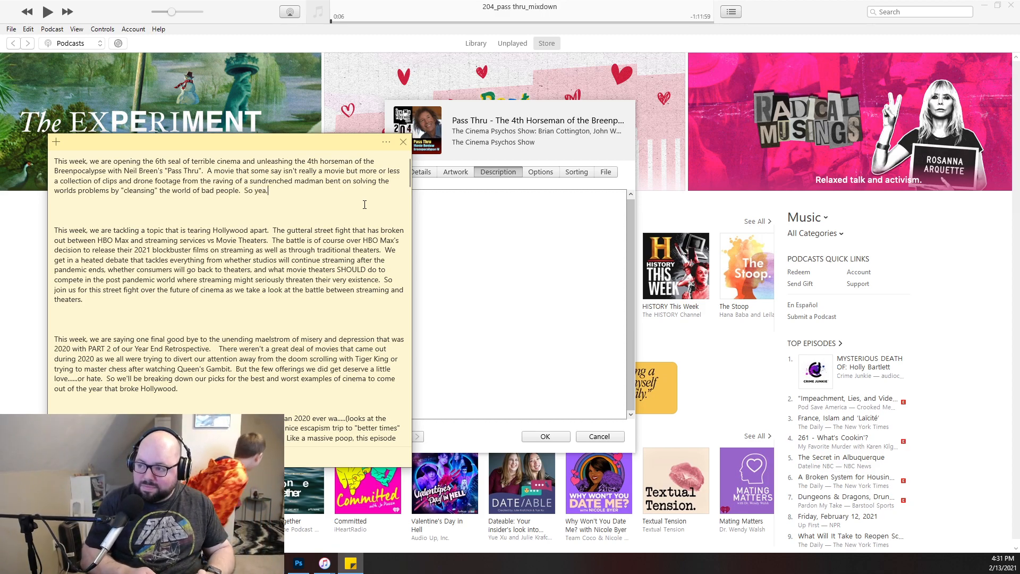
- Add "So yea....It's a fun movie for the whole family" to the end of the Pass Thru blurb
key("BackSpace")
type("....")
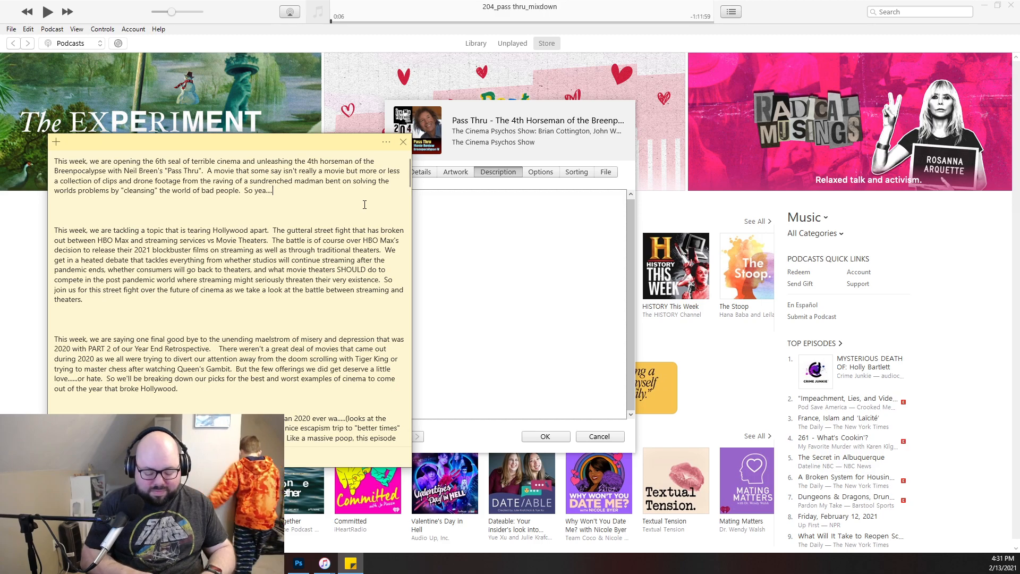
type("I't")
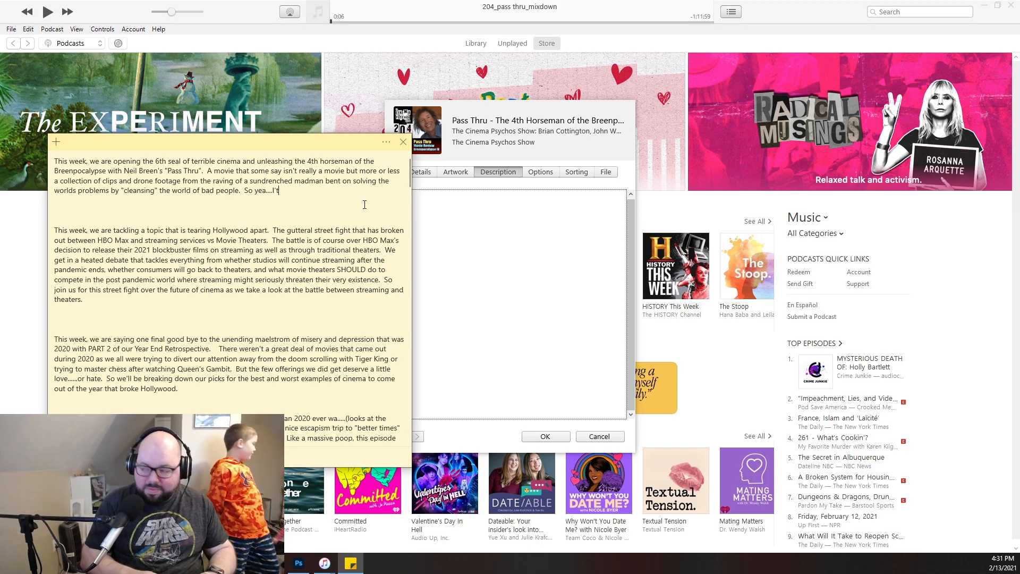
key("BackSpace")
key("BackSpace")
type("t's")
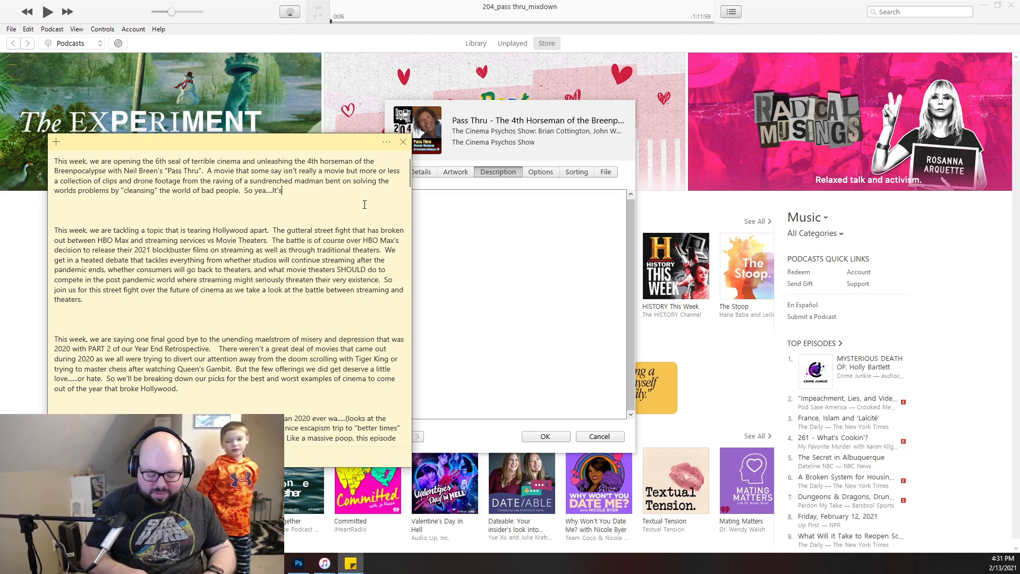
type(" a fun movie")
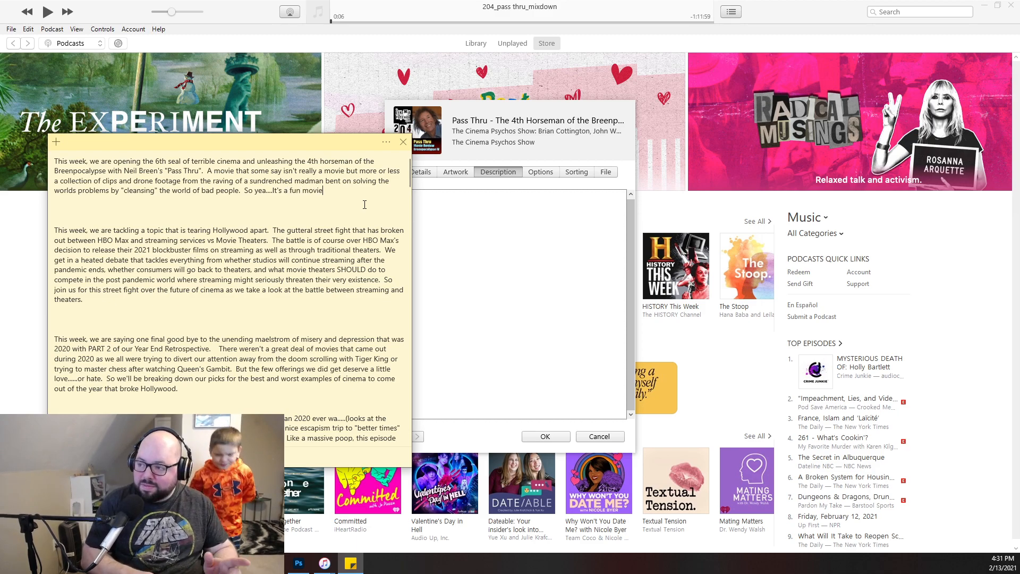
type(" for the wh")
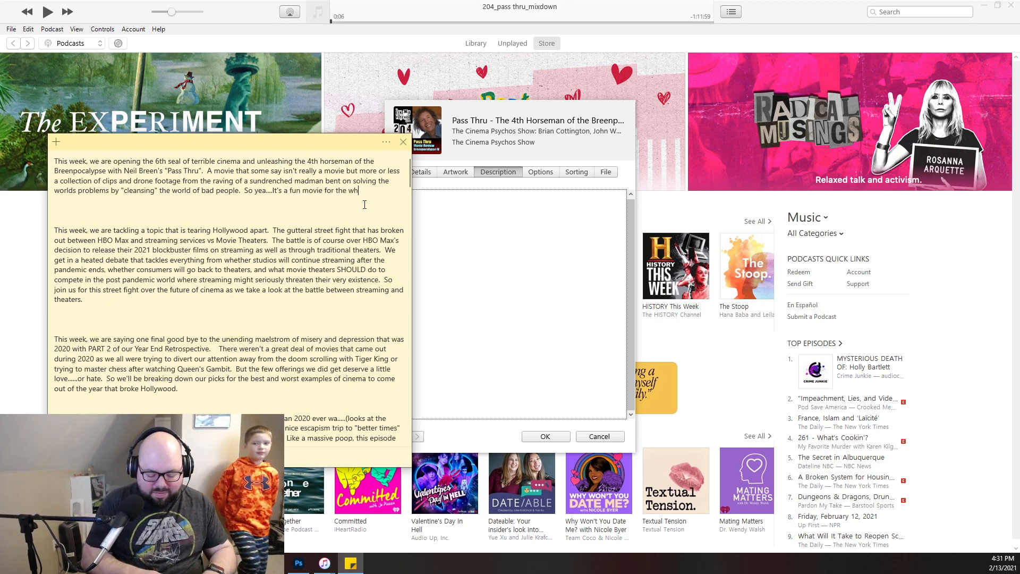
type("ole family")
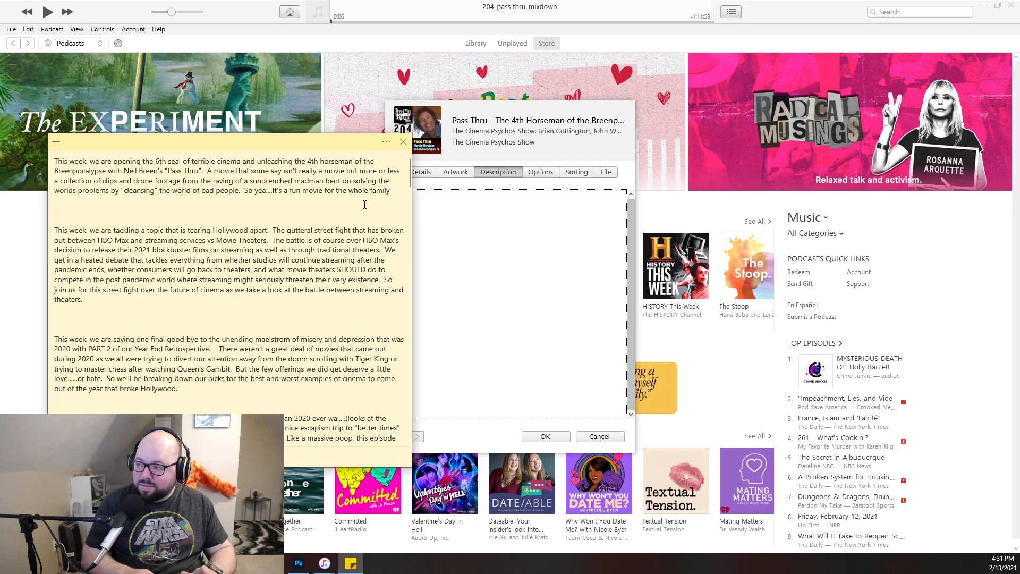
type("....if")
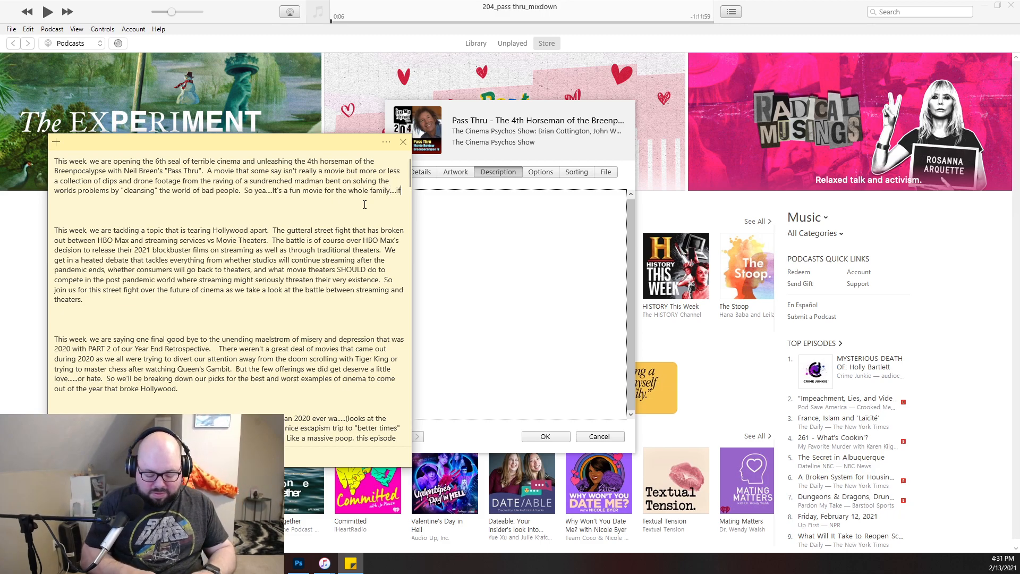
type(" that family ")
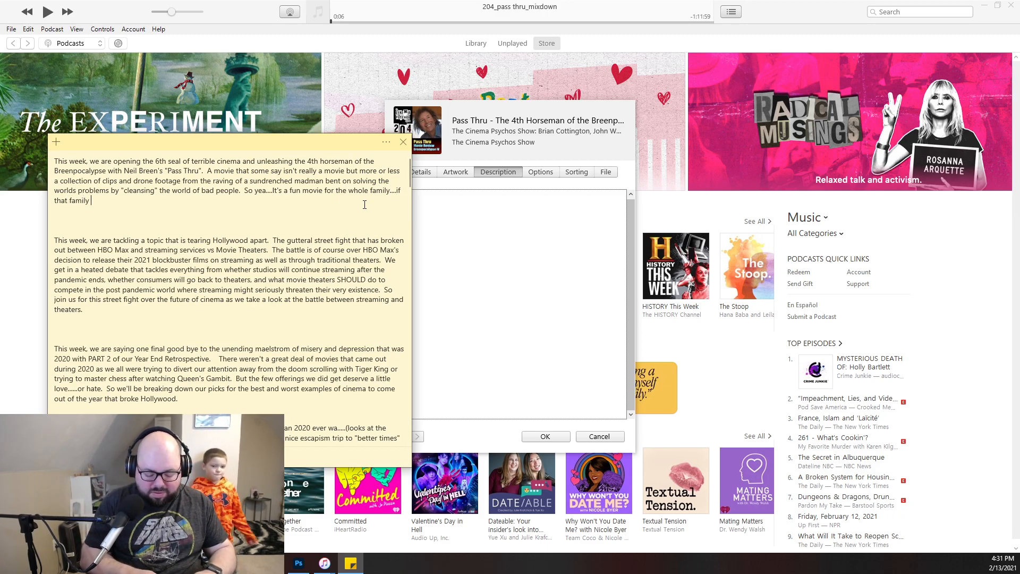
type("is perhaps the")
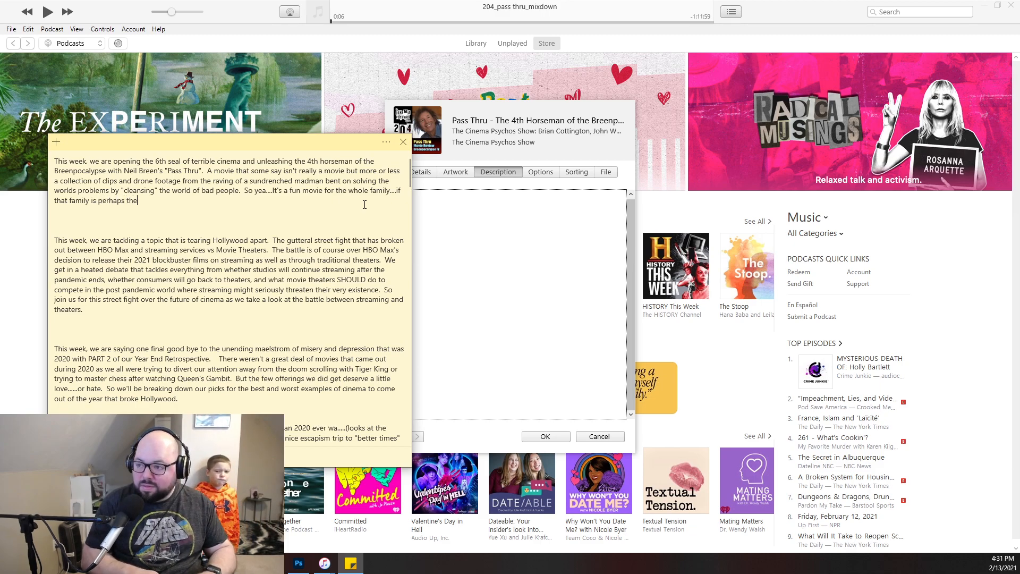
type(" manson f")
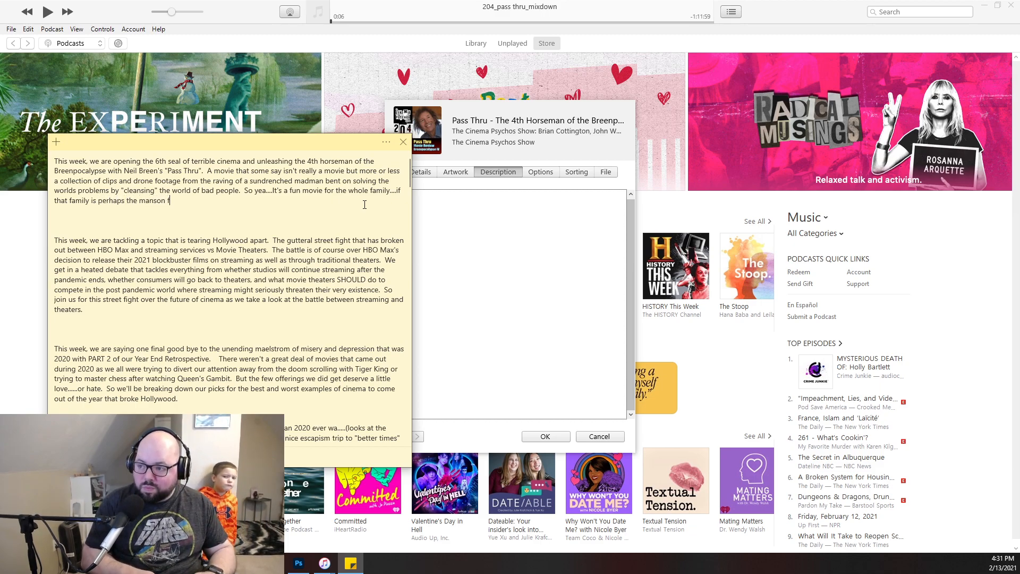
type("amily.")
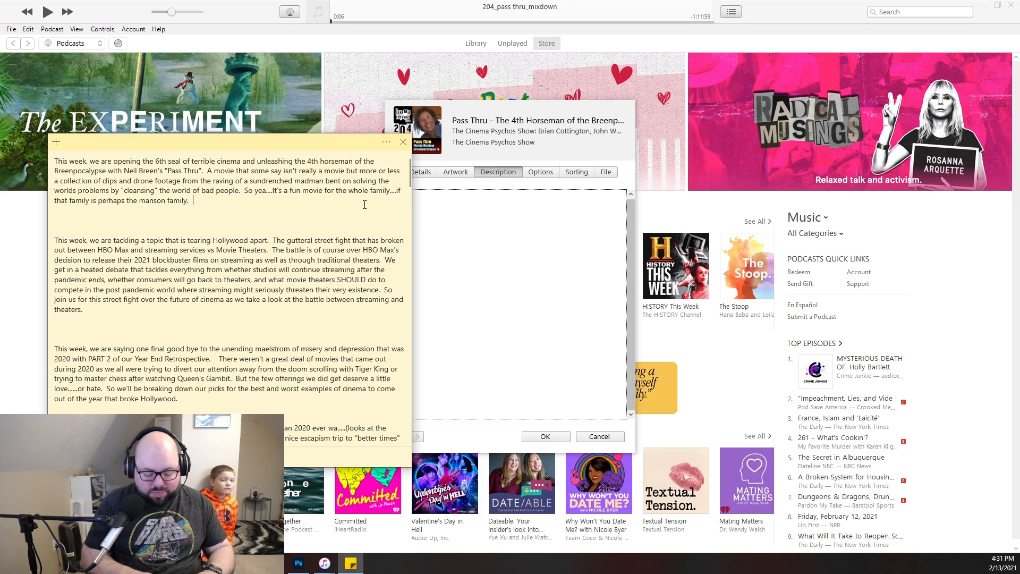
type("  So grab some")
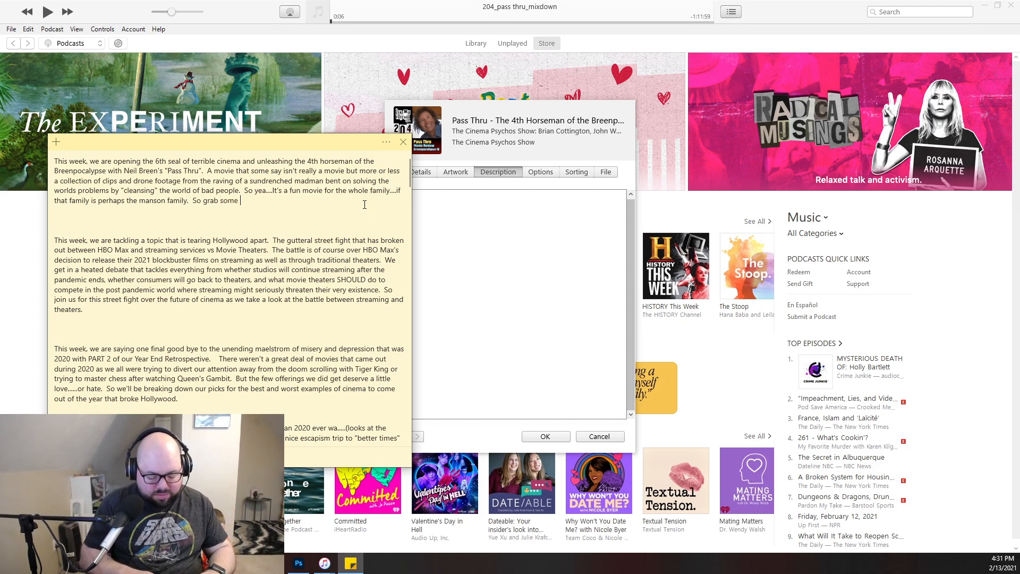
- Add "So grab your finest booze and" to the end of the Pass Thru blurb in the sticky note
key("BackSpace")
key("BackSpace")
key("BackSpace")
key("BackSpace")
key("BackSpace")
type("you")
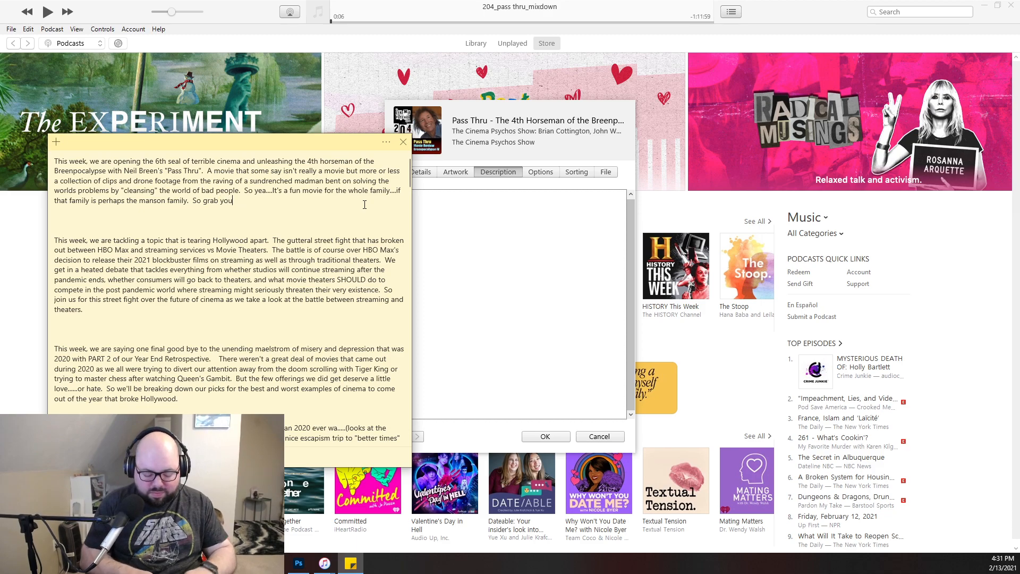
type("r finest b")
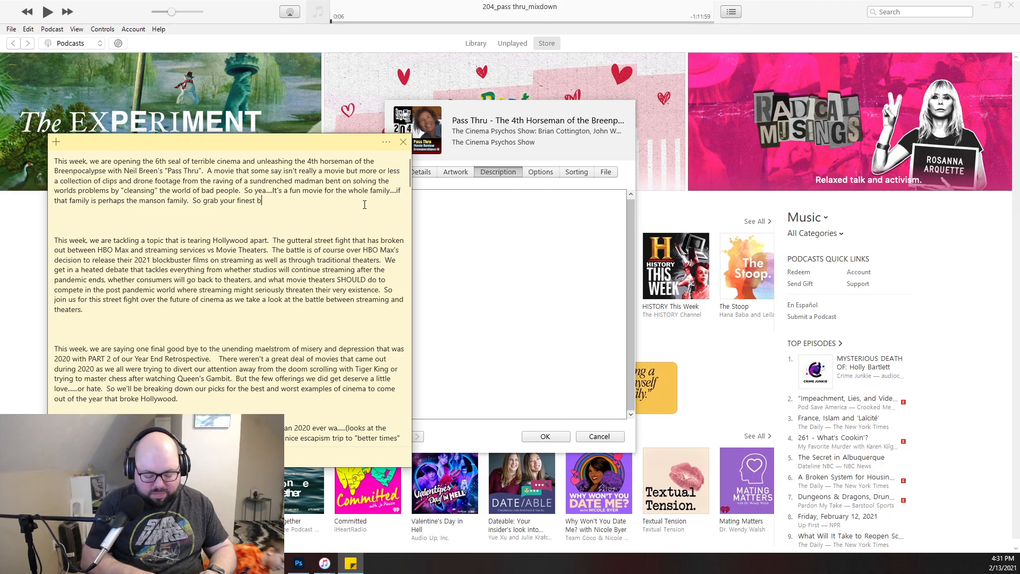
type("ooze and s")
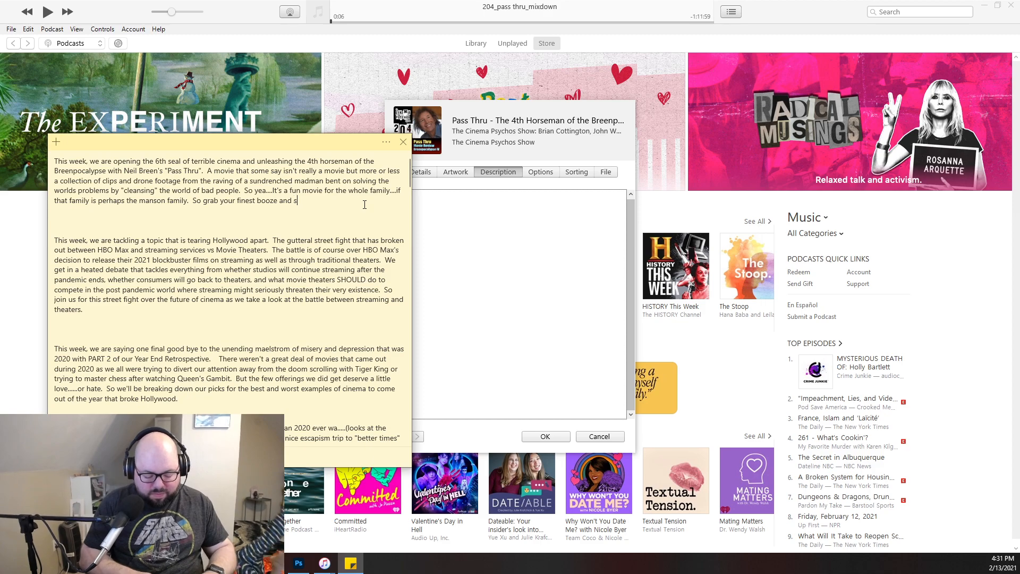
type("trap youirself")
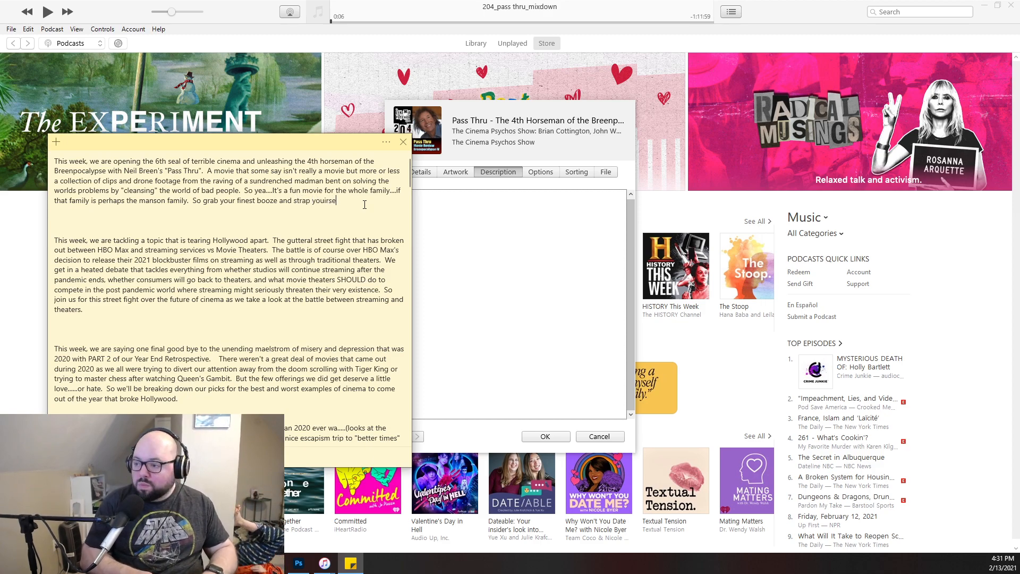
- Continue the blurb's closing sentence with "strap yourselves in"
key("BackSpace")
key("BackSpace")
key("BackSpace")
key("BackSpace")
key("BackSpace")
key("BackSpace")
key("BackSpace")
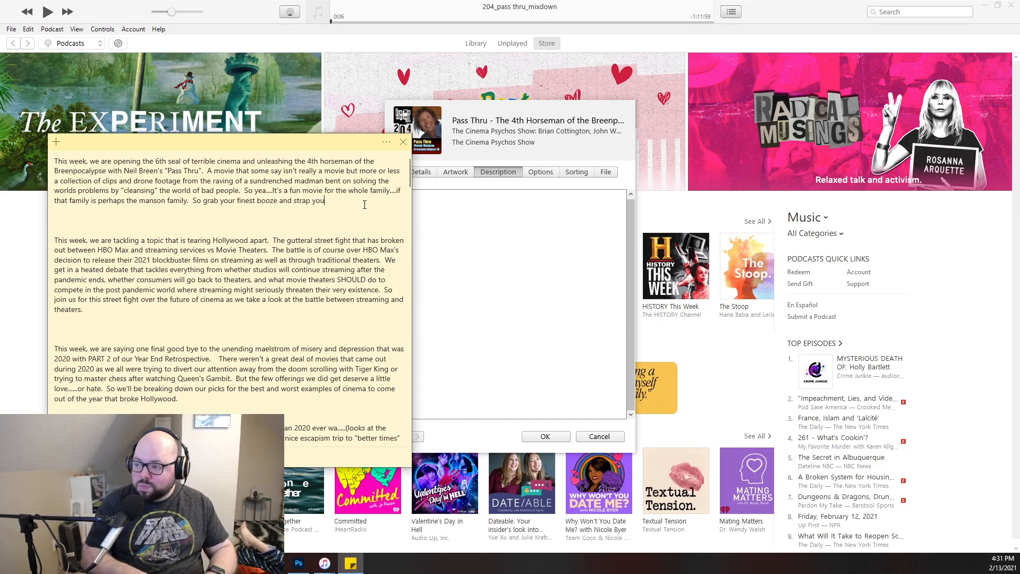
type("your")
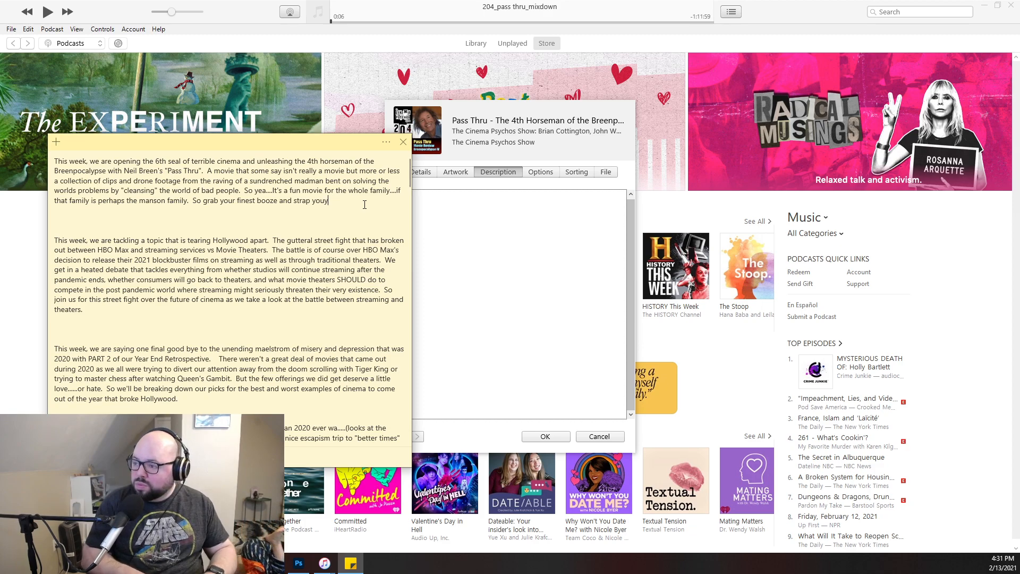
type("selves ")
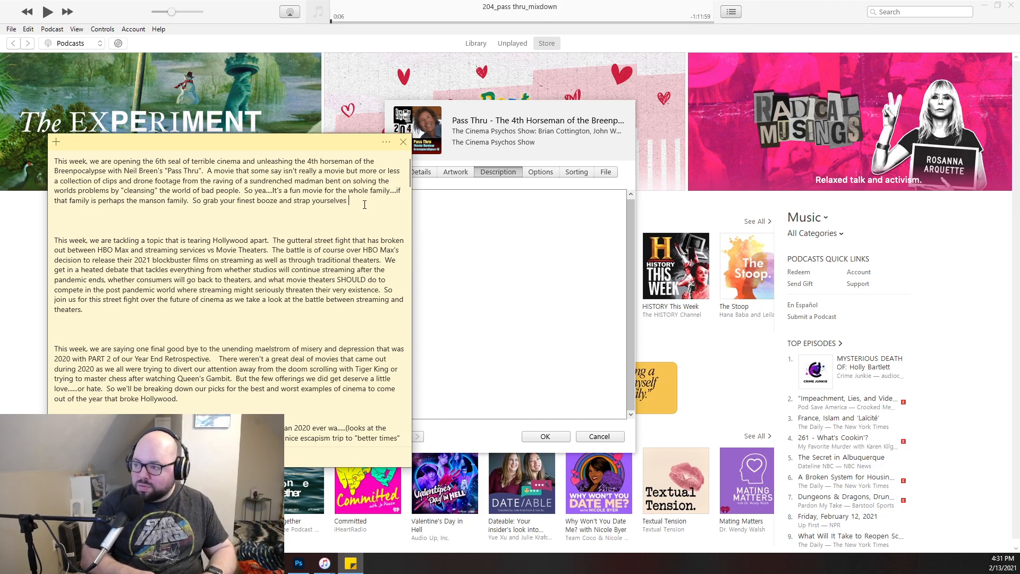
type("into ")
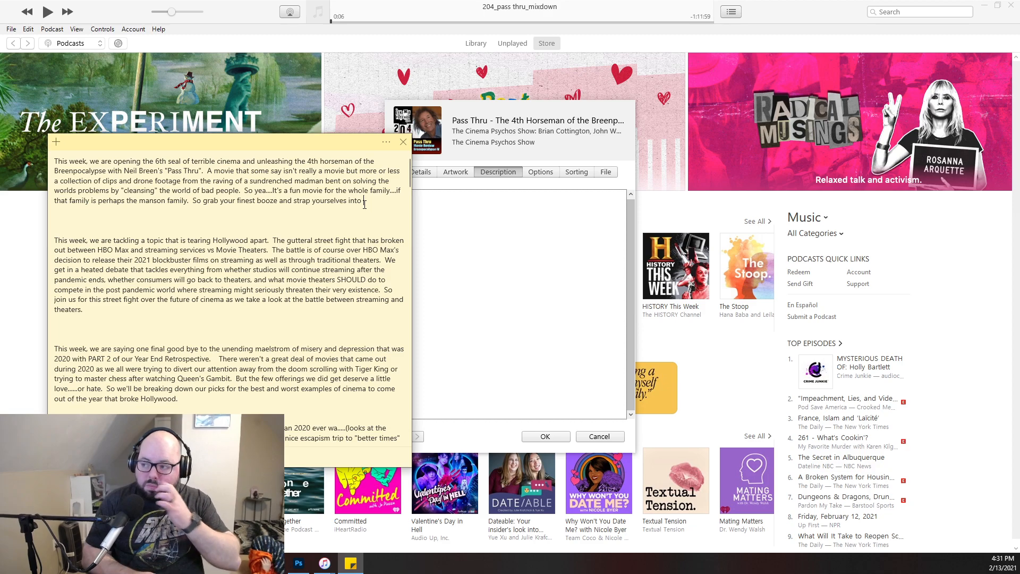
type("you")
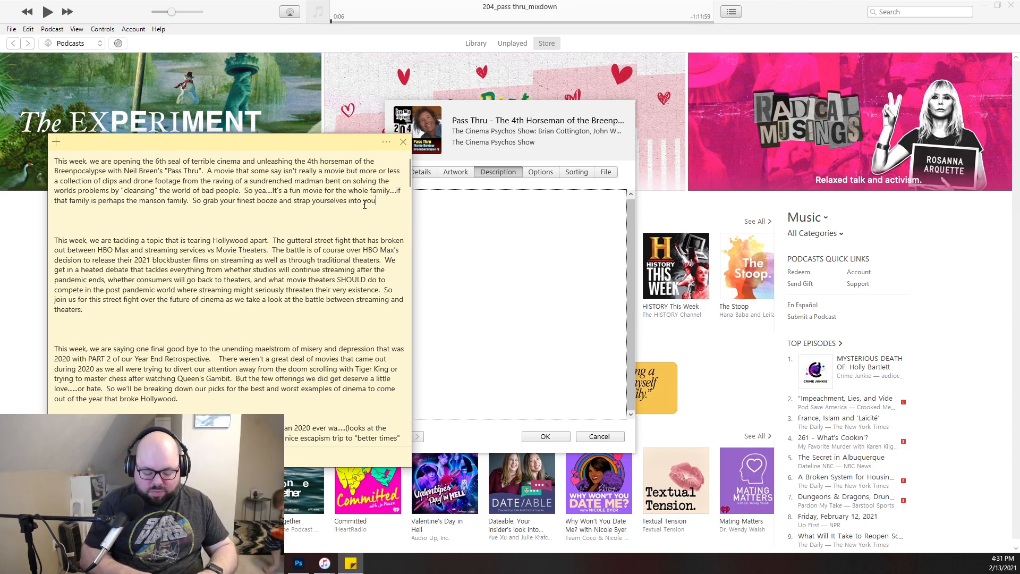
key("BackSpace")
key("BackSpace")
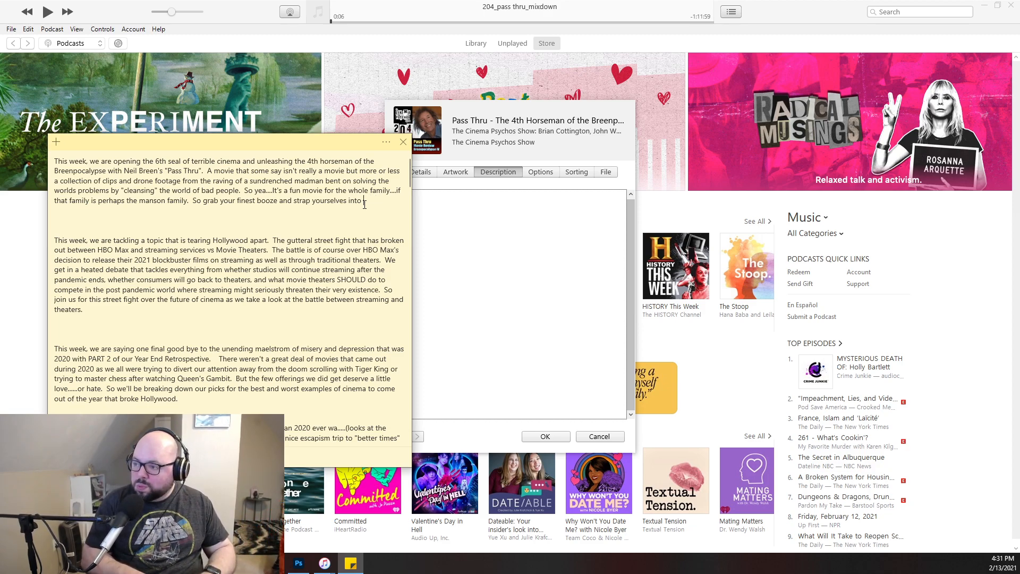
key("BackSpace")
key("BackSpace")
key("BackSpace")
- Finish the Pass Thru blurb with "as we dive into the mind of Neil Breen with Pass Thru."
type("as we divi")
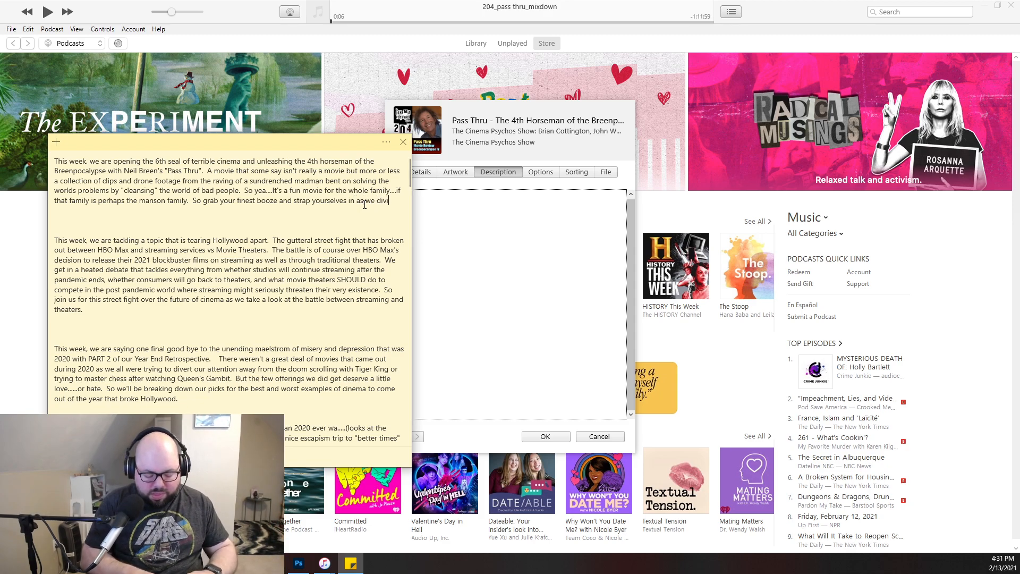
key("BackSpace")
type("e into")
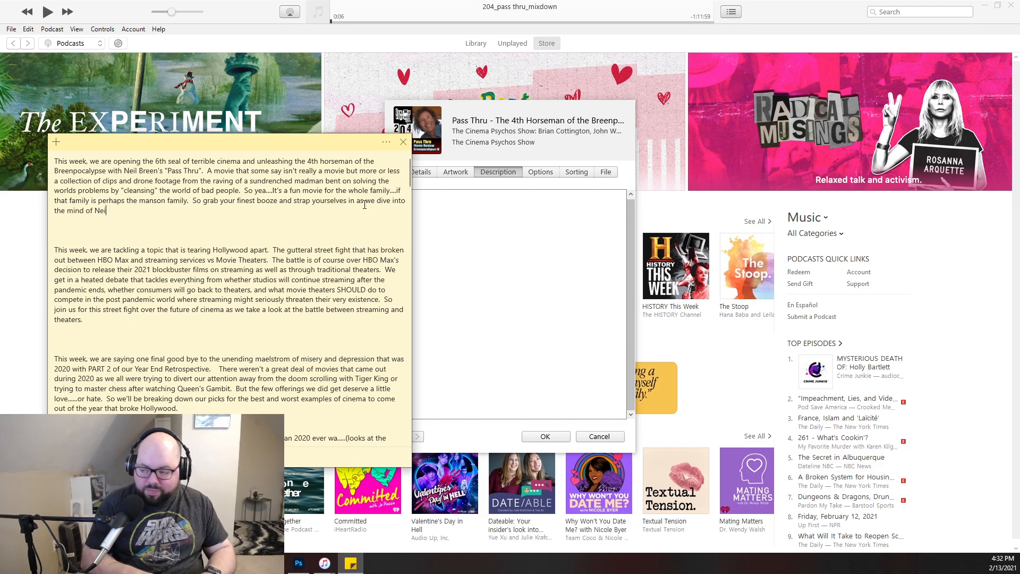
type("l Breen with Pass Thru.")
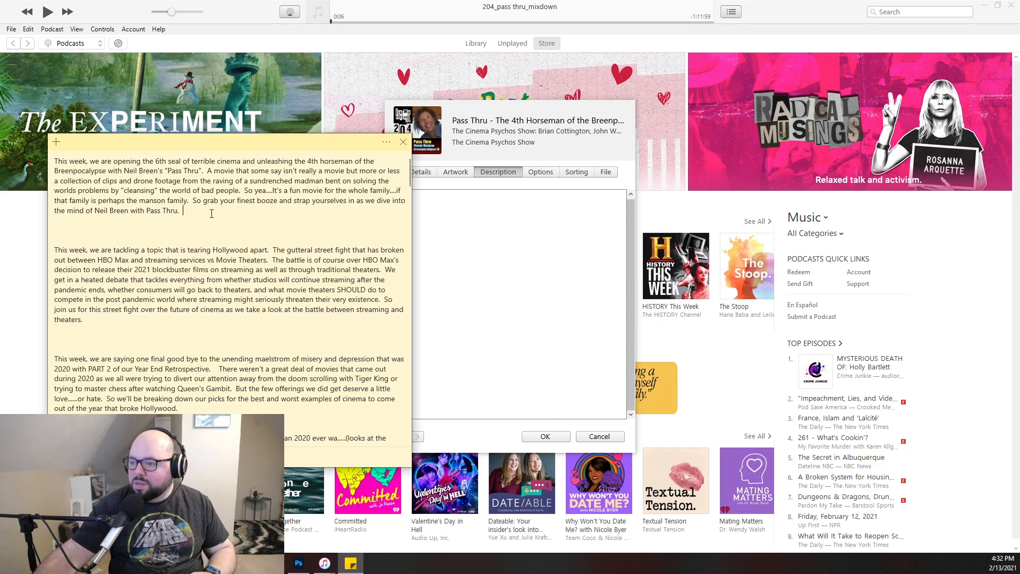
- Copy the finished Pass Thru blurb into the episode's iTunes description, save the metadata and close iTunes
left_click_drag(212, 214, 17, 158)
key("ctrl+c")
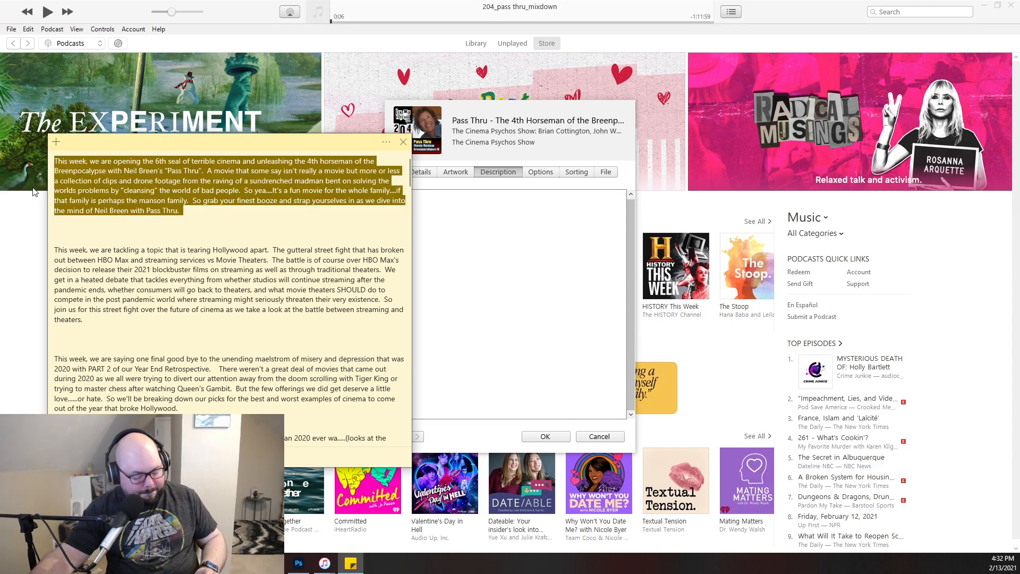
left_click(483, 245)
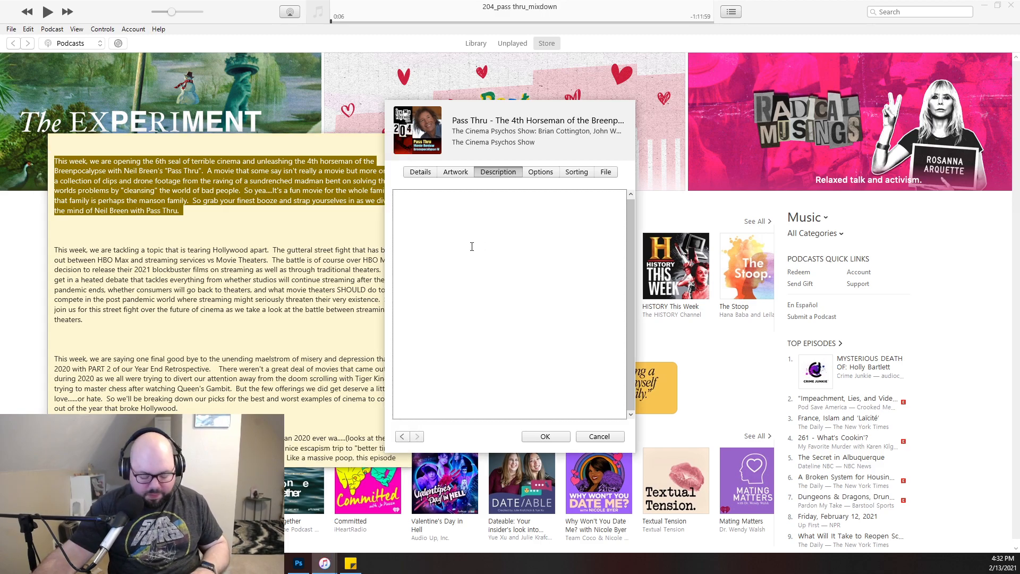
key("ctrl+v")
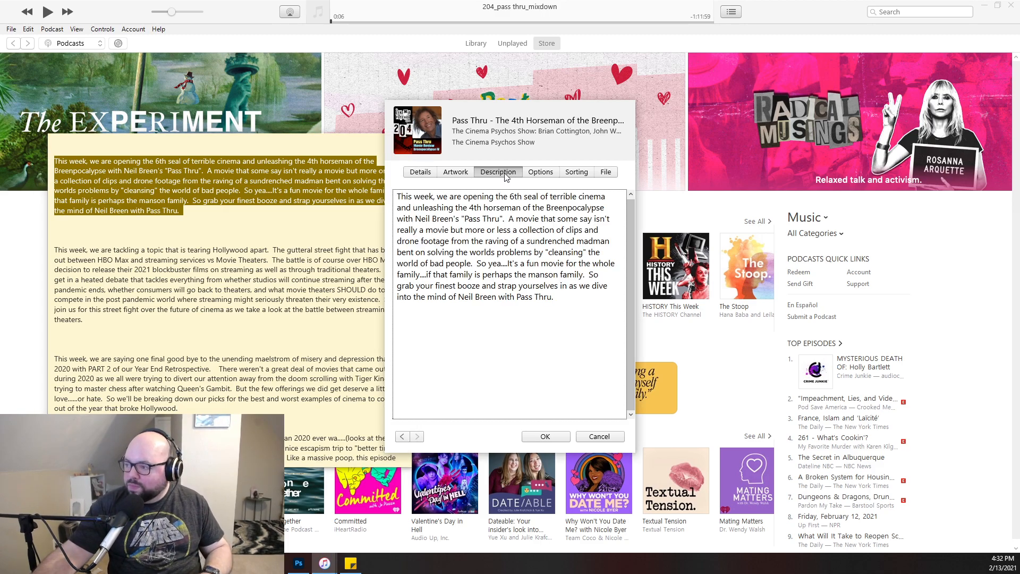
left_click(543, 177)
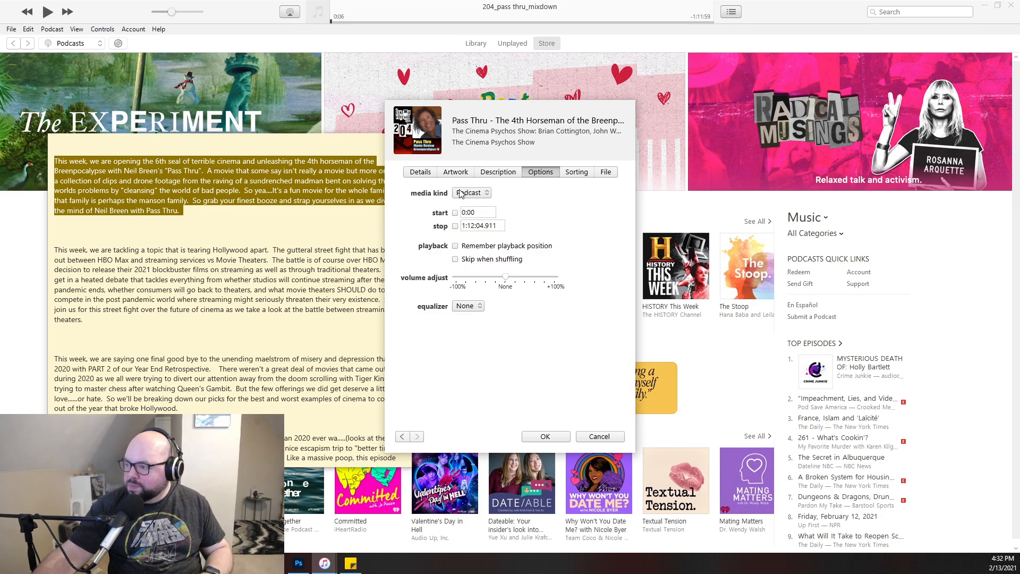
left_click(483, 174)
left_click_drag(503, 248, 346, 200)
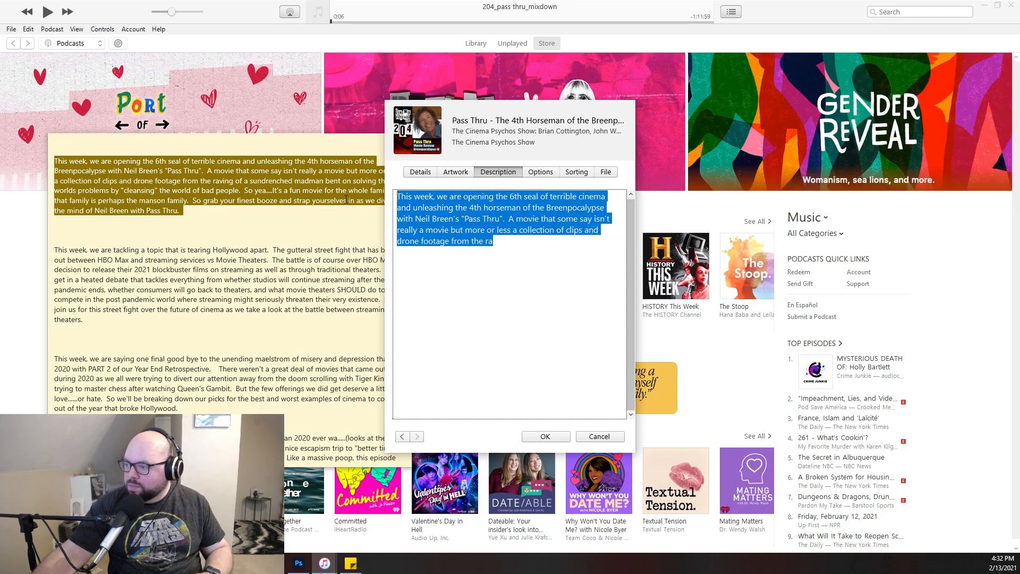
key("ctrl+v")
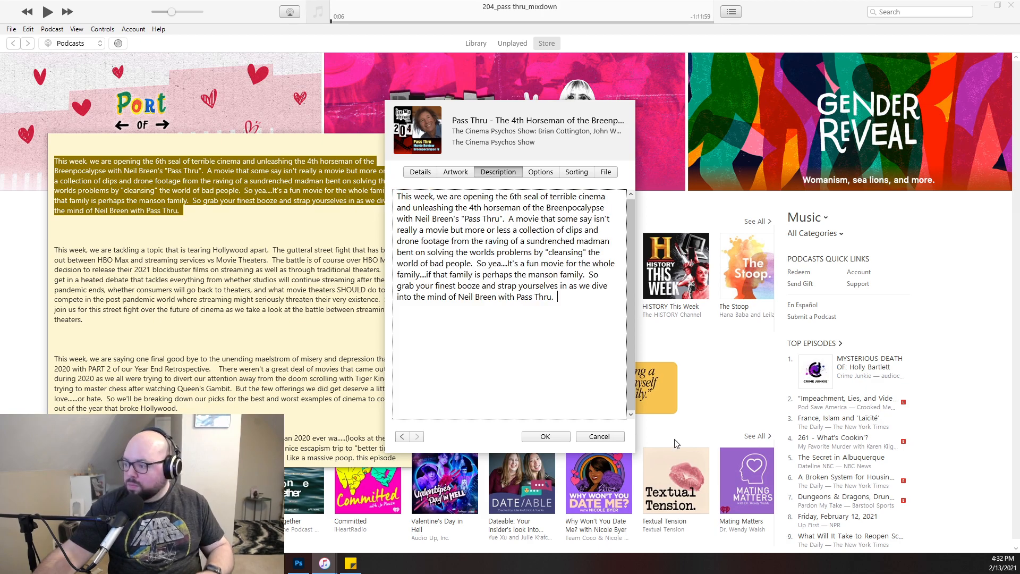
left_click(546, 436)
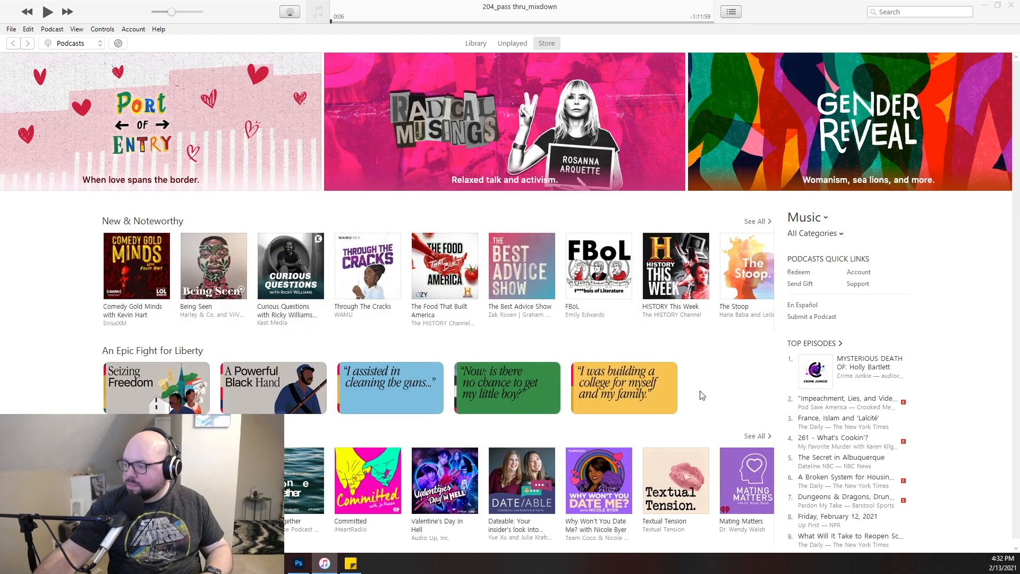
left_click(1012, 7)
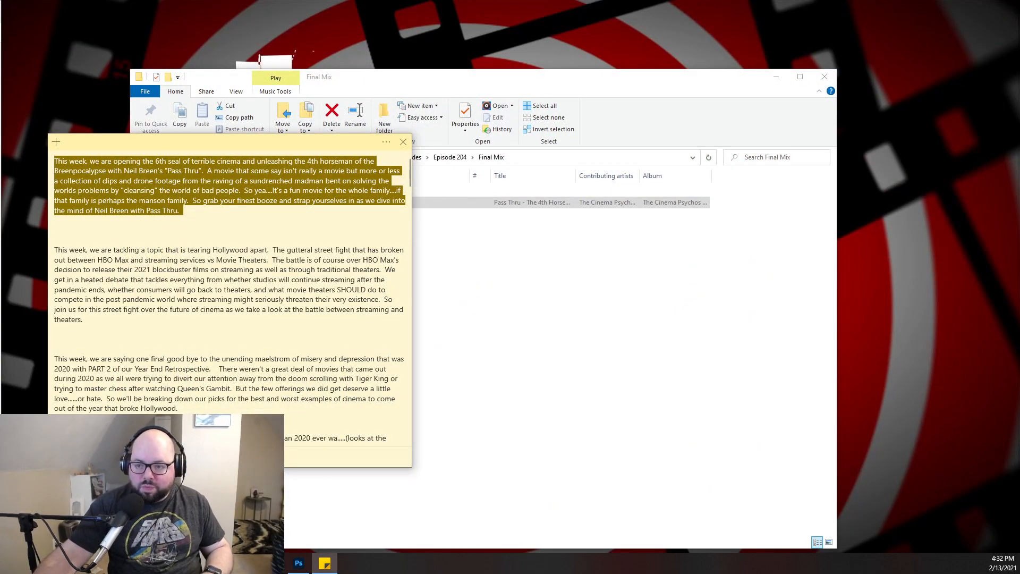
- Switch to Chrome, open login.libsyn.com and sign in to the show's Libsyn account with the saved credentials
left_click_drag(0, 33, 531, 20)
left_click(313, 42)
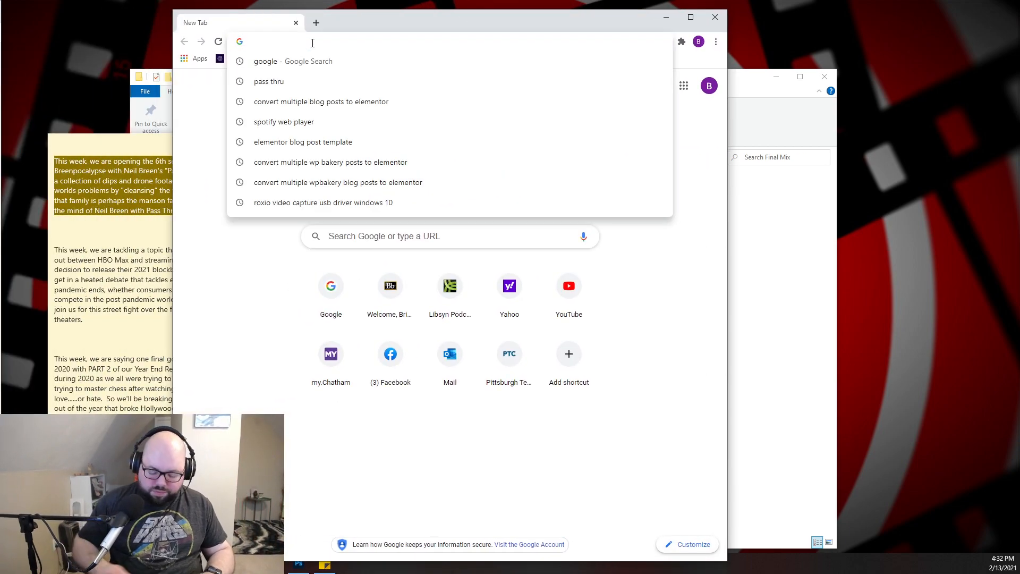
type("lib")
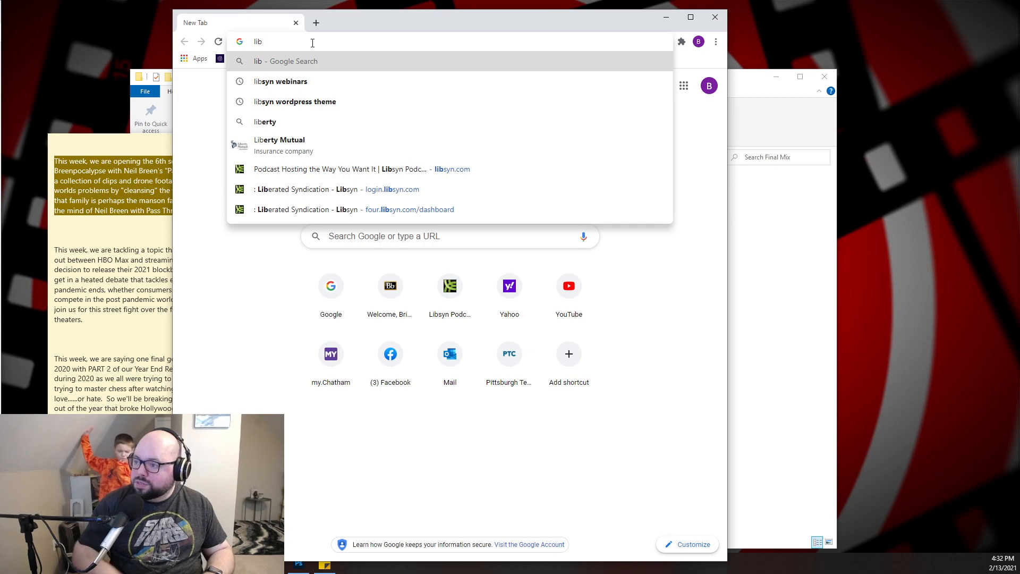
left_click(285, 190)
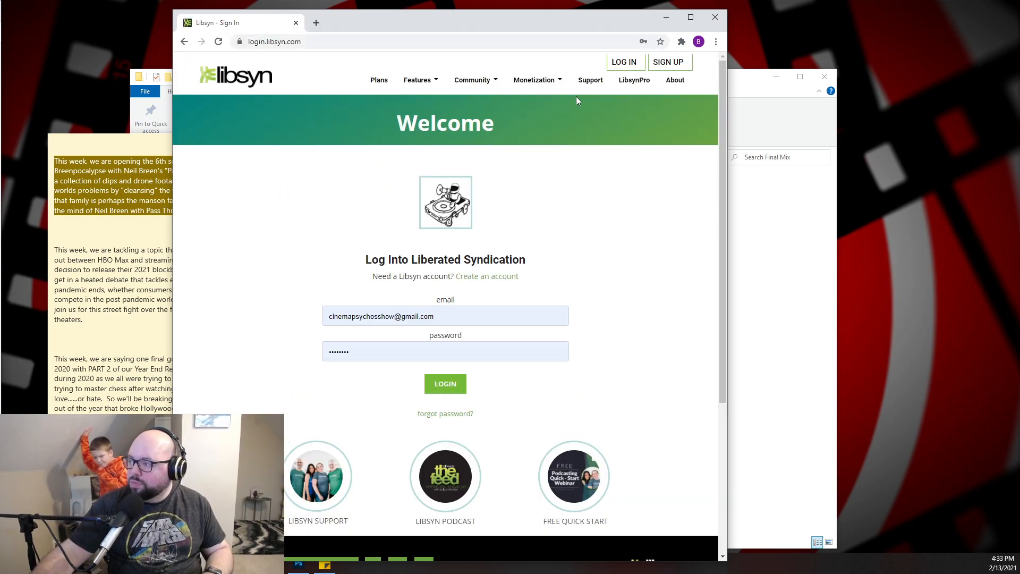
left_click(453, 387)
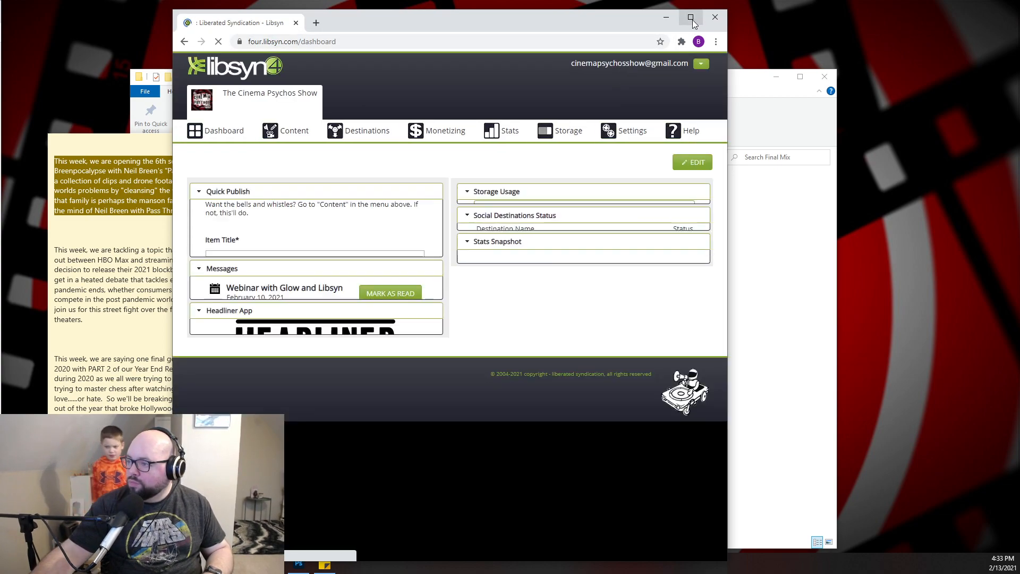
left_click(692, 18)
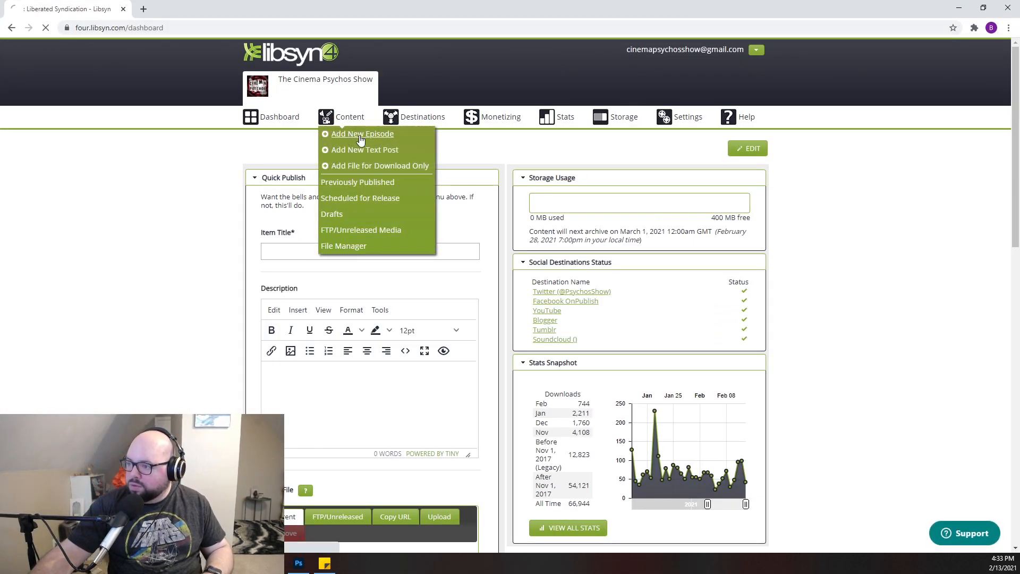
- Create a new Libsyn episode and open the file chooser for adding its media file
left_click(332, 135)
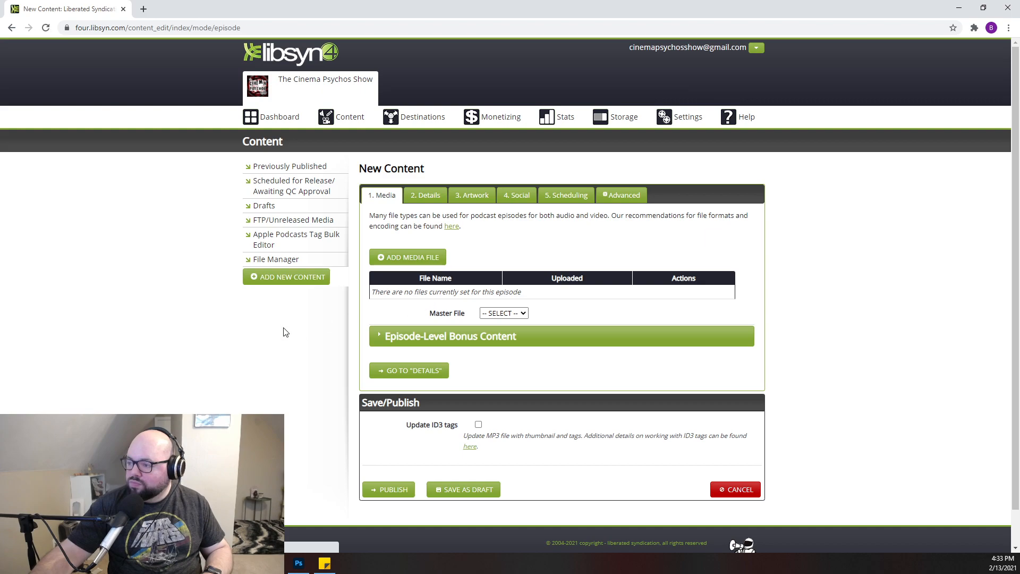
left_click(407, 257)
left_click(490, 234)
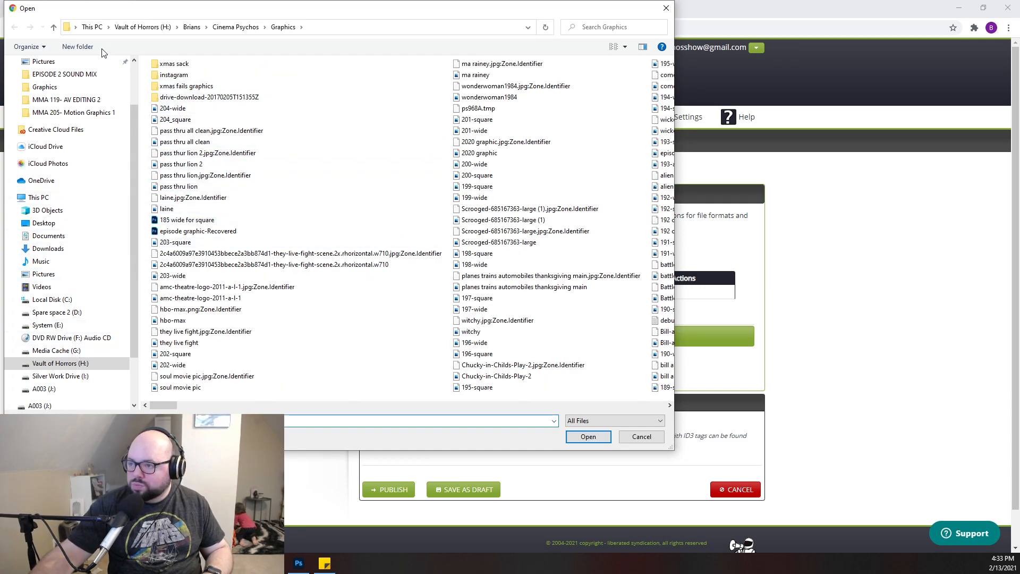
- Upload 204_pass thru_mixdown.mp3 from the Episode 204 Final Mix folder as the new episode's media file
left_click(54, 27)
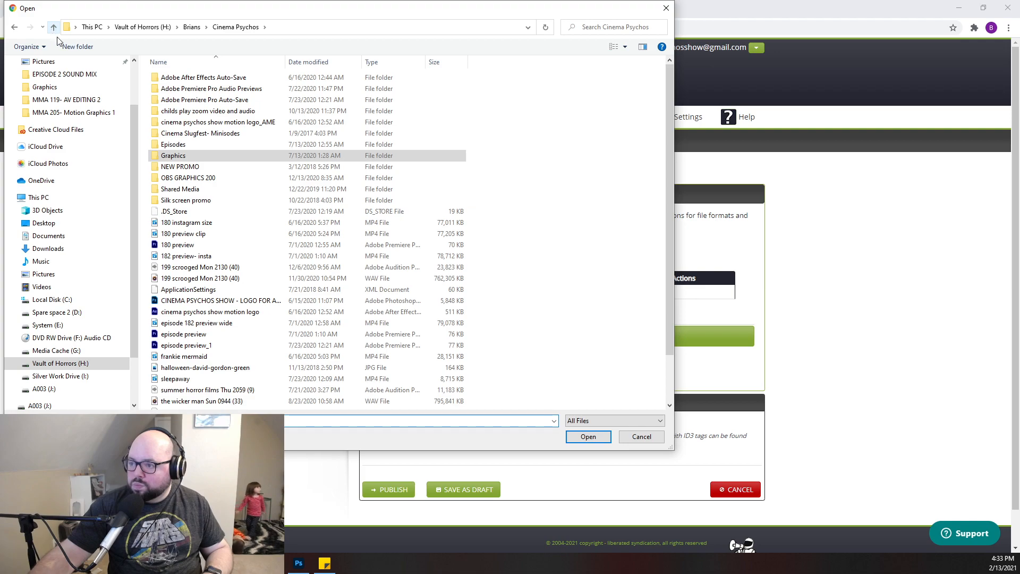
double_click(183, 146)
scroll(234, 242, "down", 20)
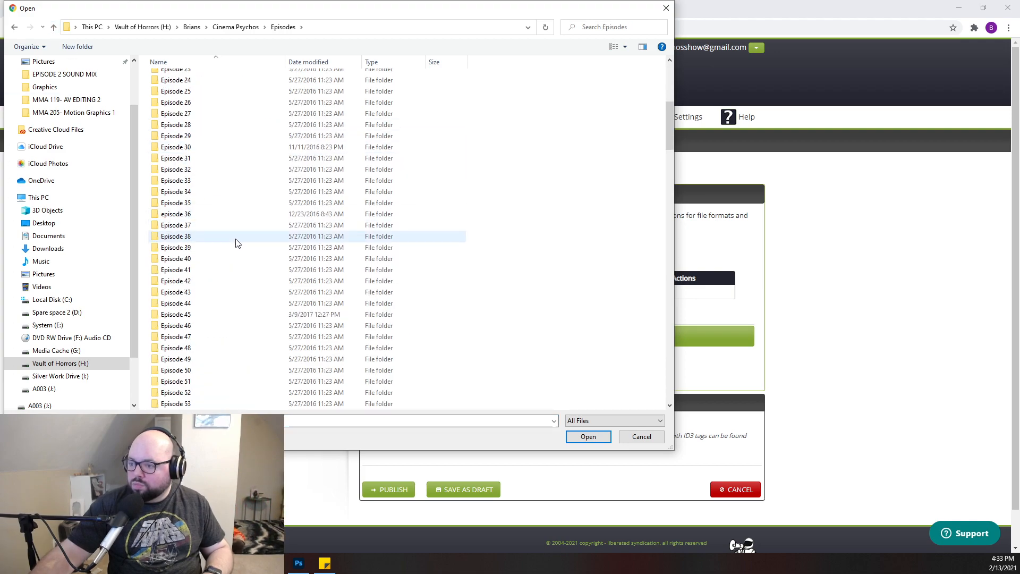
scroll(199, 266, "down", 20)
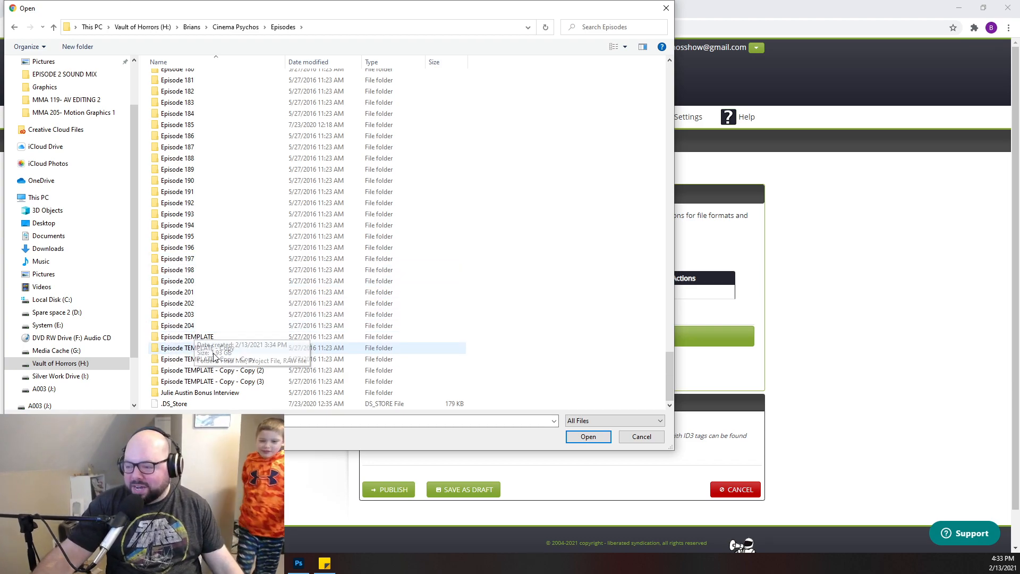
double_click(191, 326)
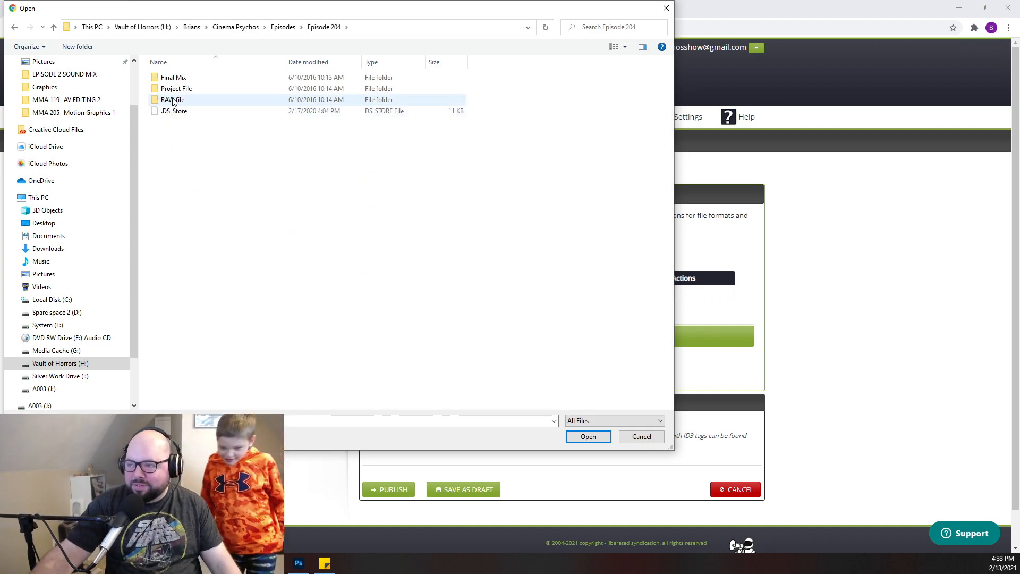
double_click(173, 79)
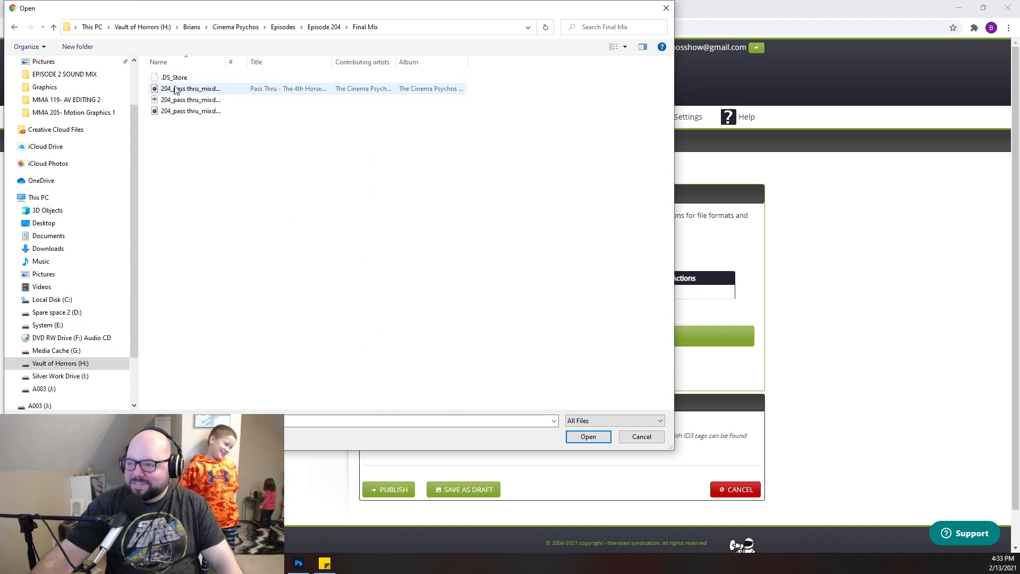
left_click(174, 89)
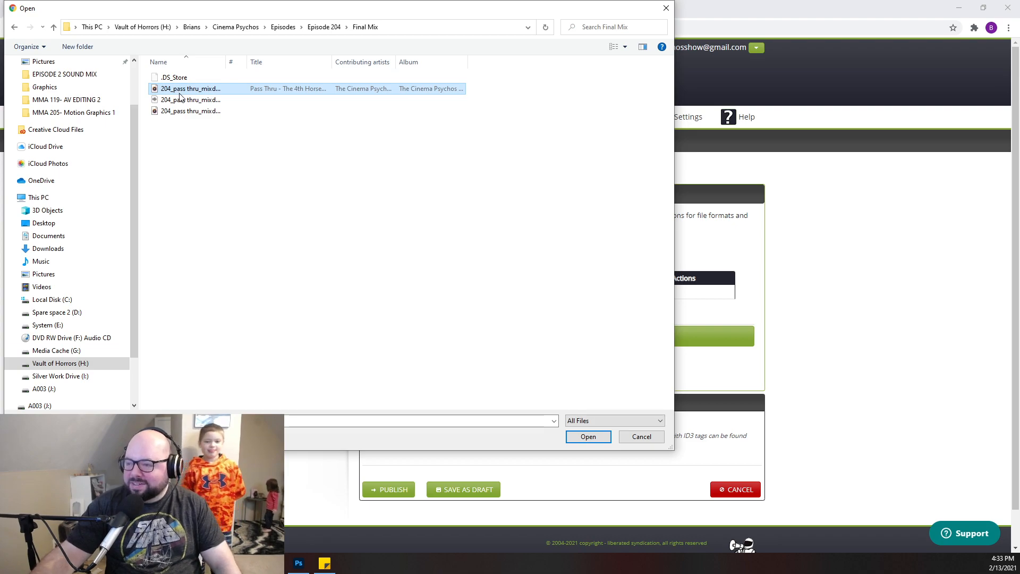
left_click(587, 437)
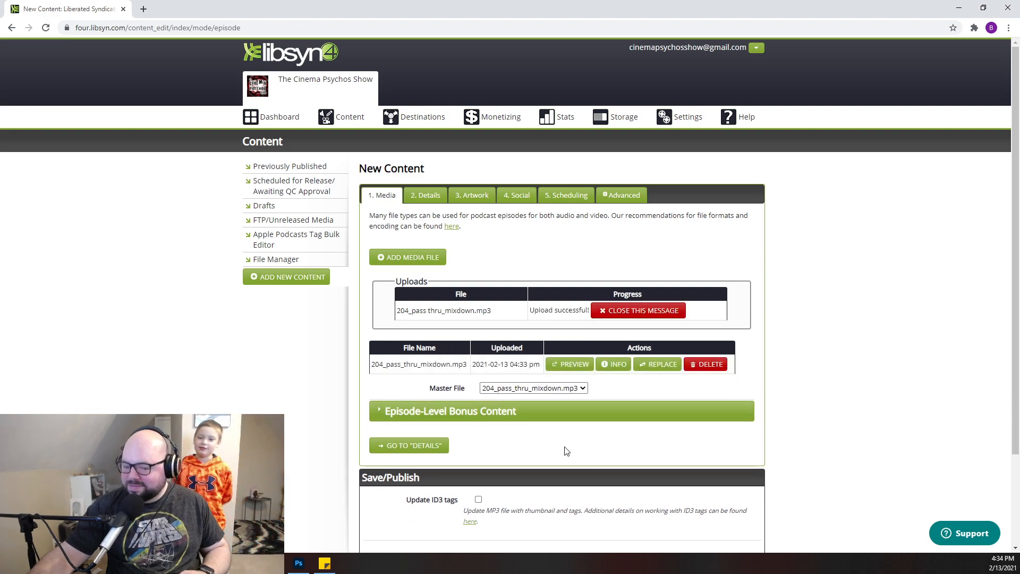
- In the episode details, move the keywords "neil breen, bad movie, desert, b movie, breen" from the description to the tags, leaving the description empty
left_click(410, 451)
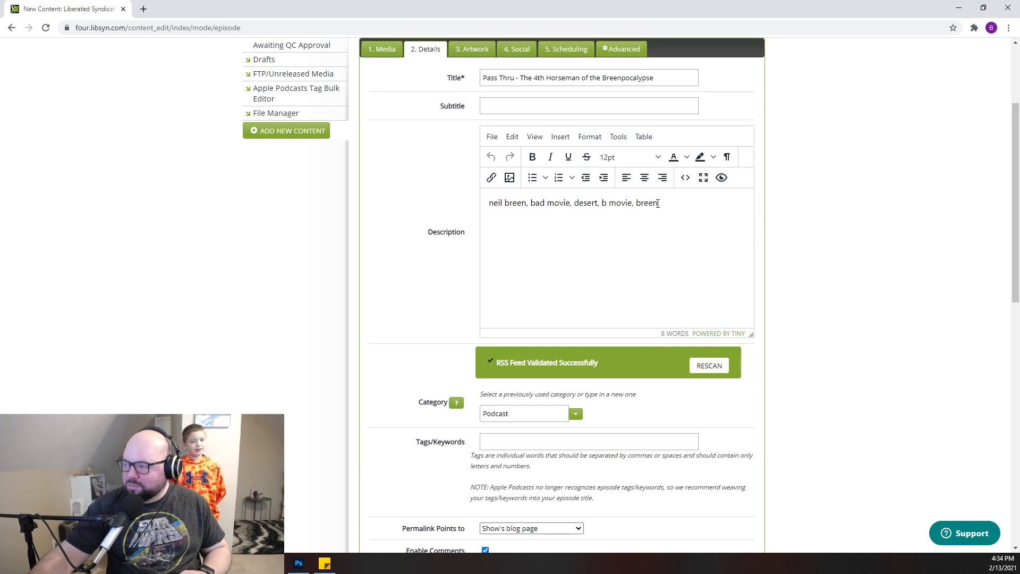
left_click_drag(658, 203, 461, 207)
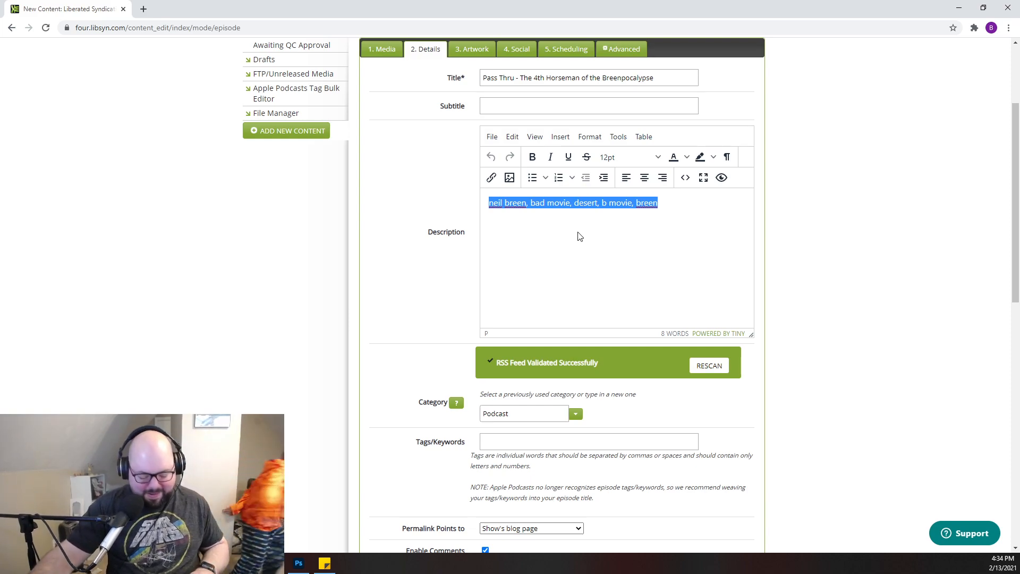
key("ctrl+c")
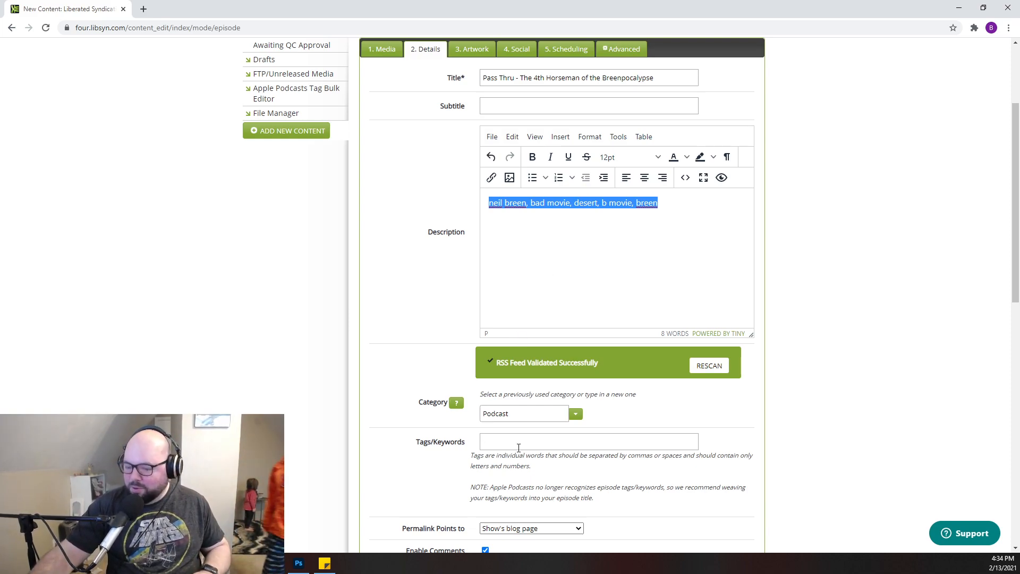
left_click(519, 448)
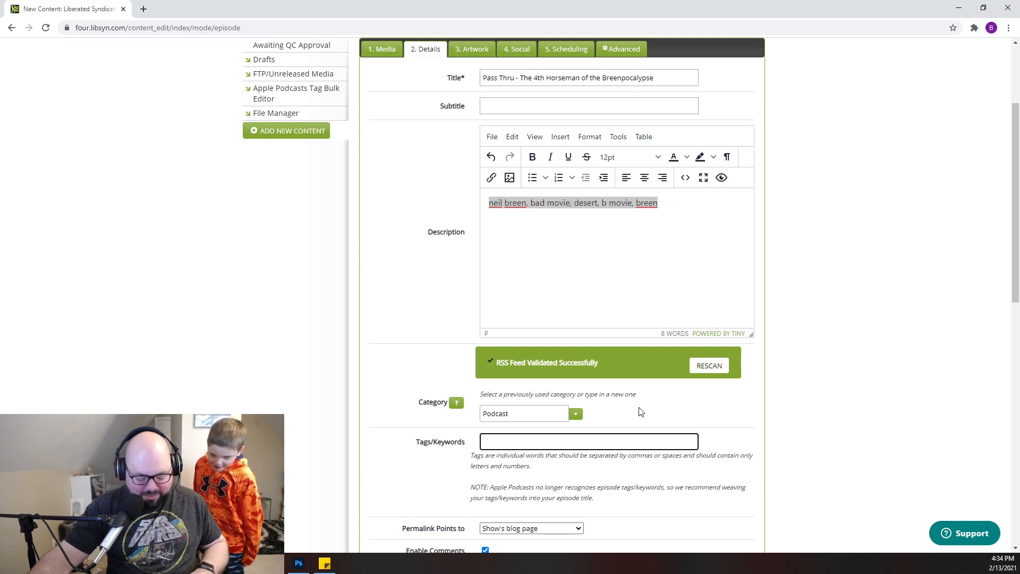
key("ctrl+v")
left_click_drag(659, 205, 414, 188)
key("BackSpace")
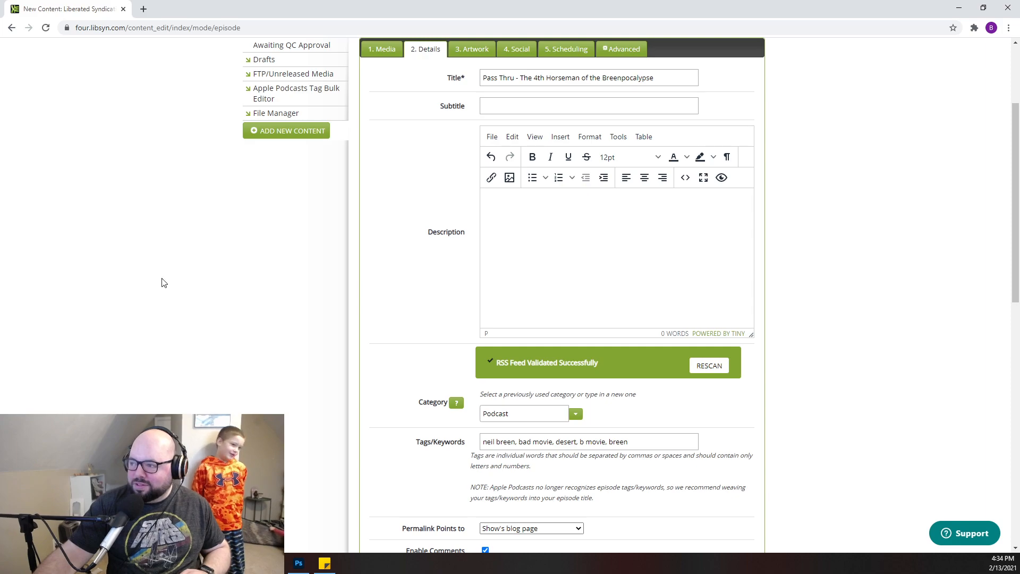
- Copy the episode title "Pass Thru - The 4th Horseman of the Breenpocalypse" into the Apple Podcasts title
left_click_drag(653, 77, 433, 63)
scroll(432, 63, "down", 6)
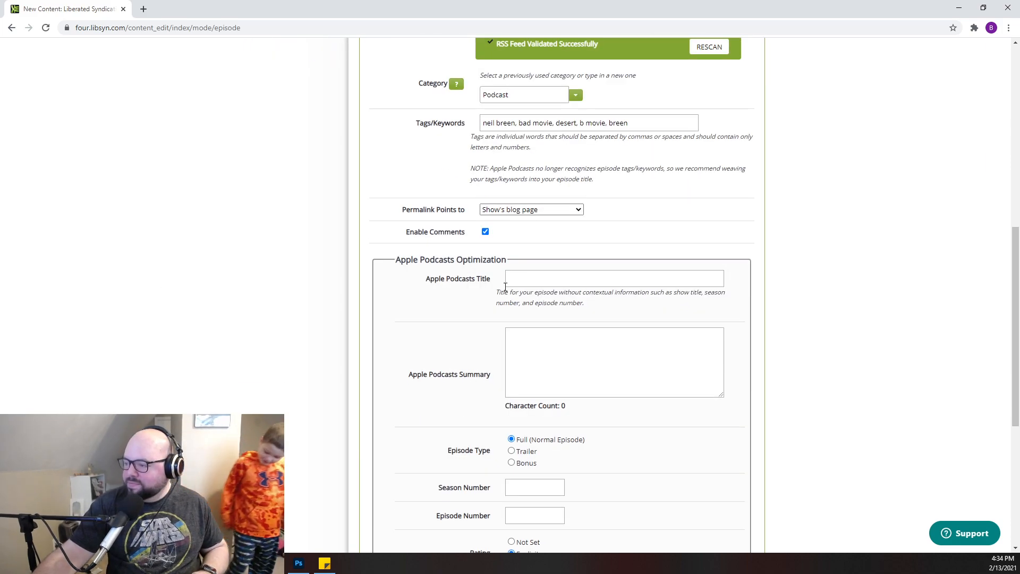
left_click(523, 282)
key("ctrl+v")
- Append " - Episode 204" to the end of the main episode title
scroll(627, 171, "up", 8)
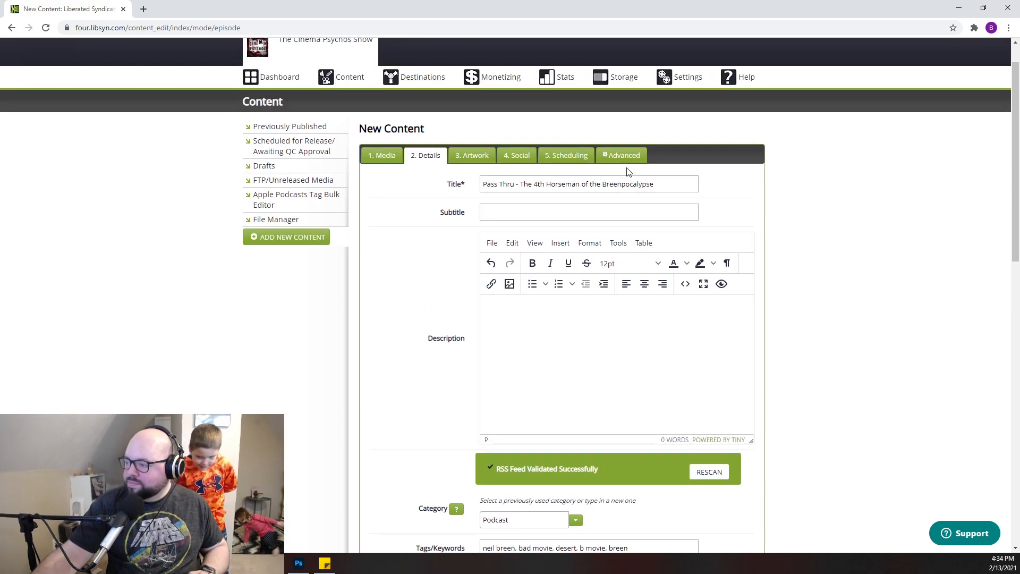
left_click(656, 186)
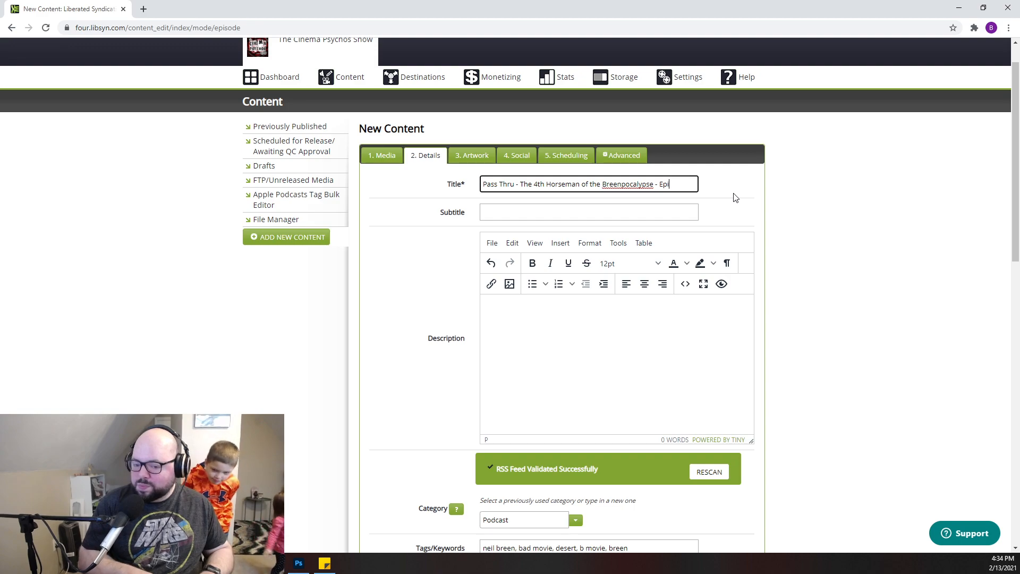
type("204")
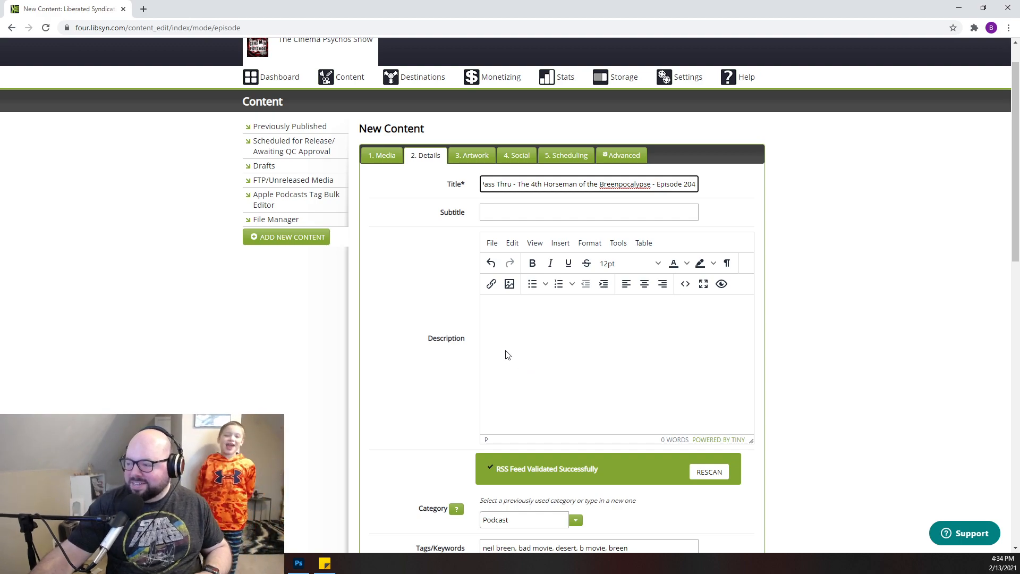
- Copy the Pass Thru blurb from the sticky note into the episode's description
left_click(522, 331)
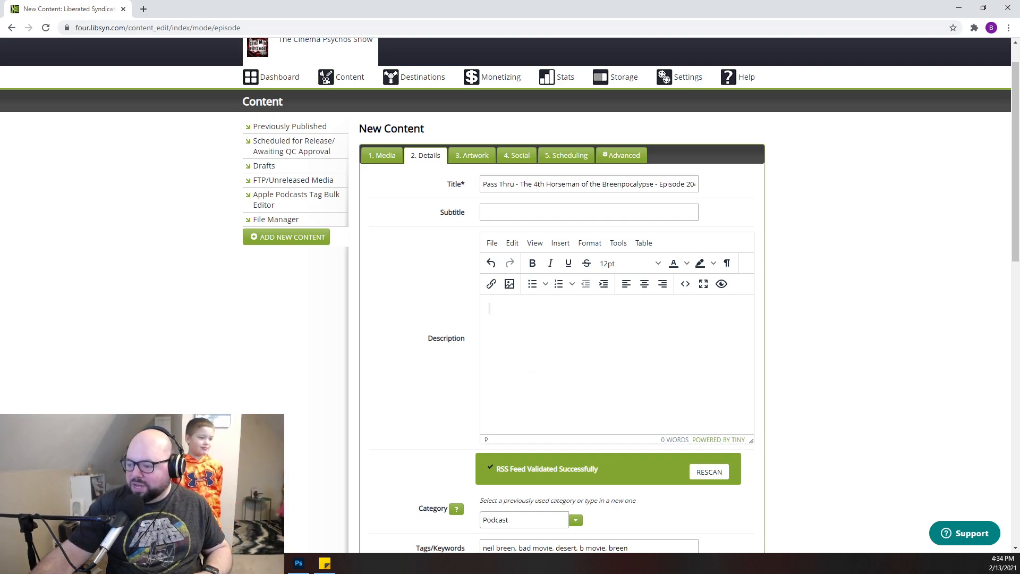
mouse_move(325, 564)
left_click(328, 500)
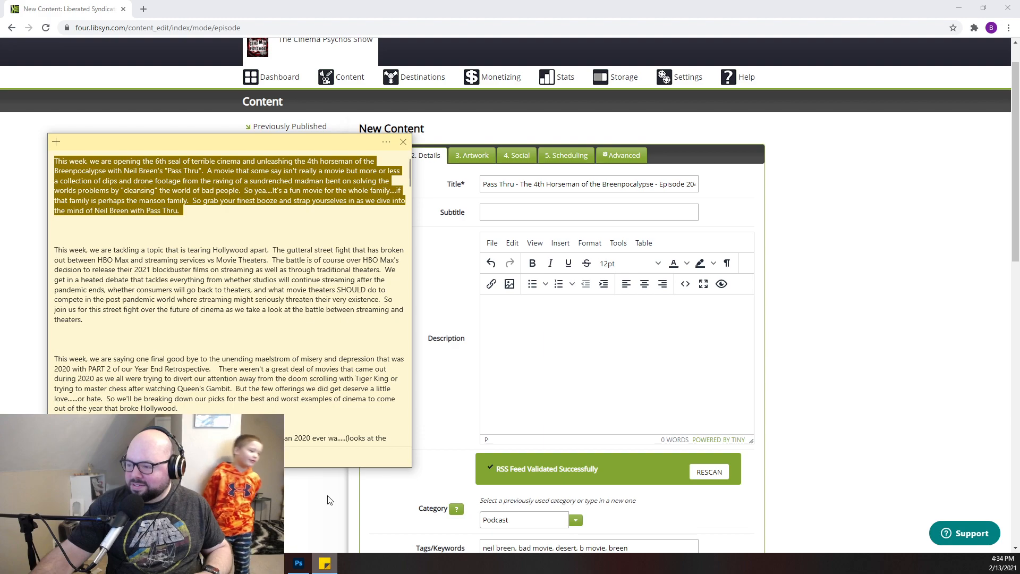
left_click_drag(183, 219, 22, 149)
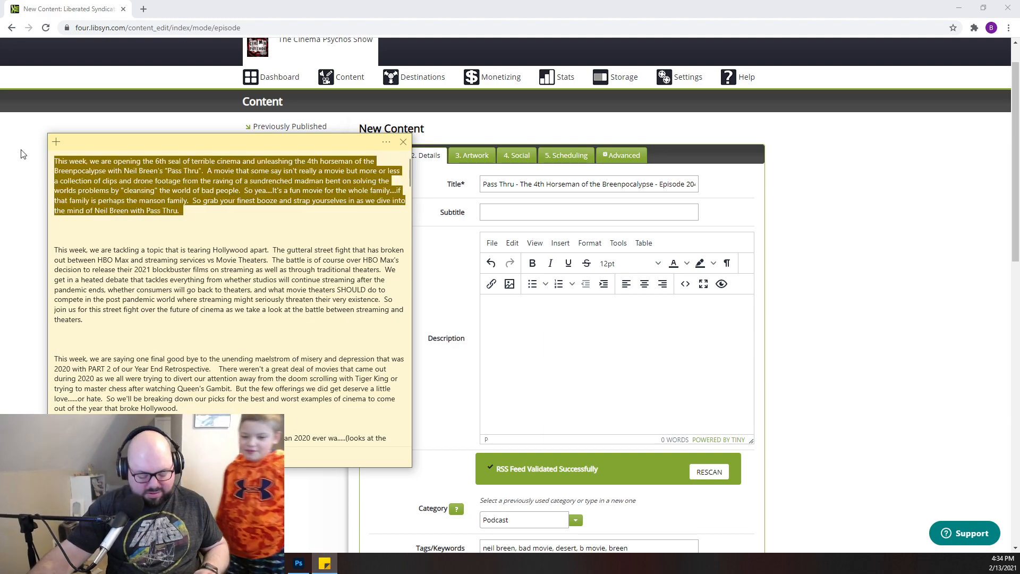
left_click(538, 320)
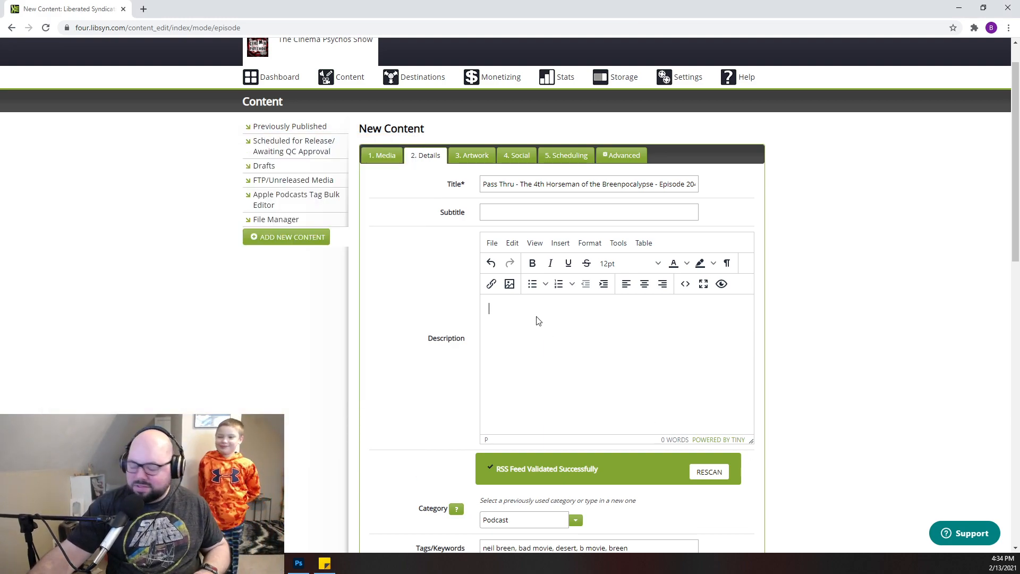
key("ctrl+v")
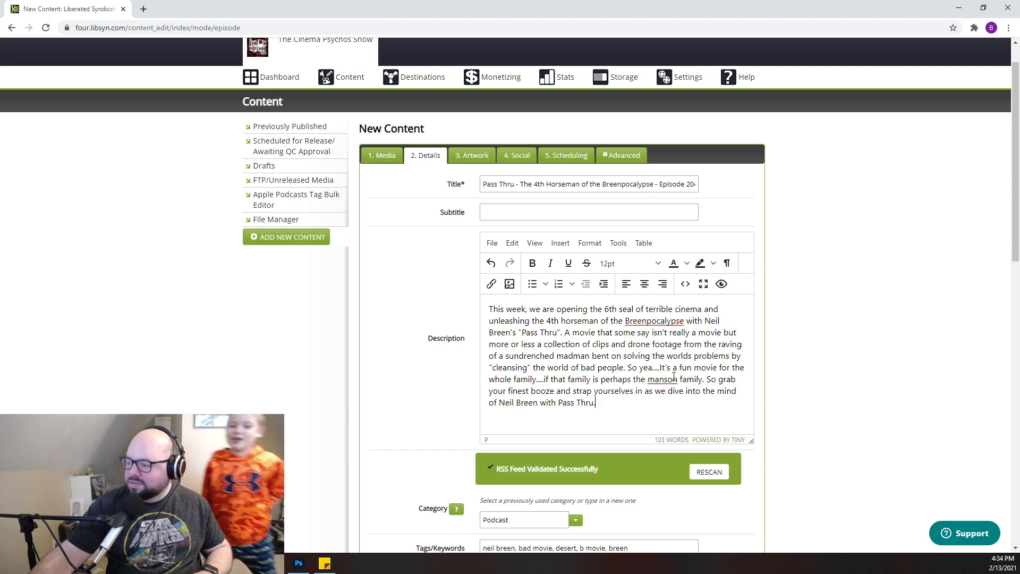
- Capitalize "Manson" in the pasted blurb and add a new paragraph after its last sentence
key("BackSpace")
type("M")
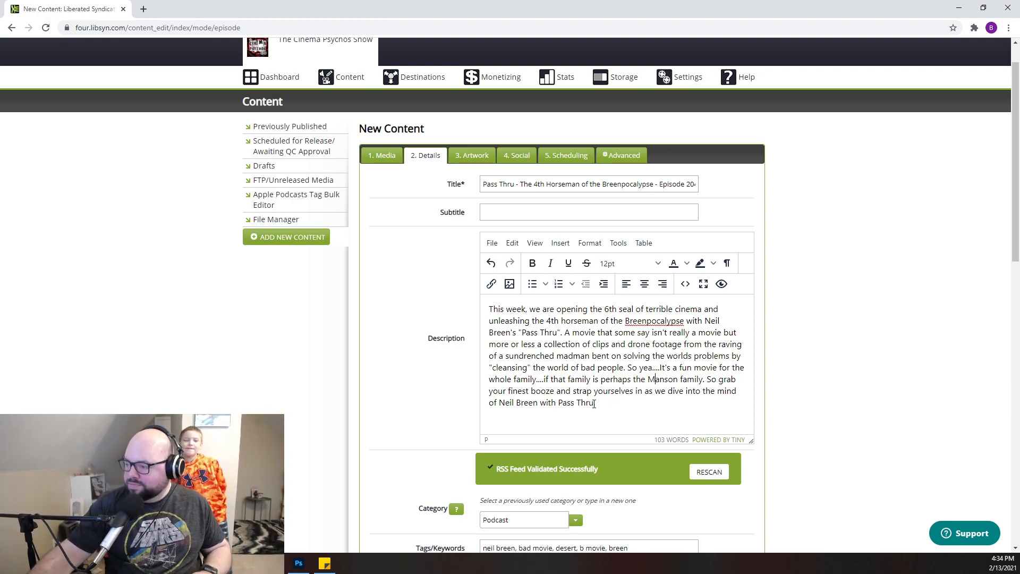
key("Return")
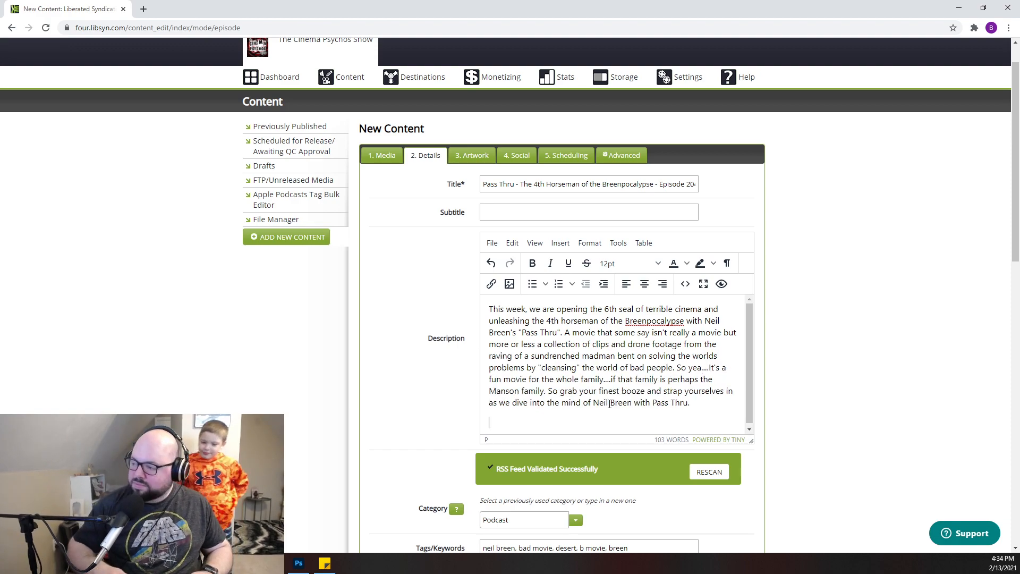
- Open libsyn.com in a second browser tab and bring up the details of the previously published Episode 203 for editing
left_click(143, 10)
type("li")
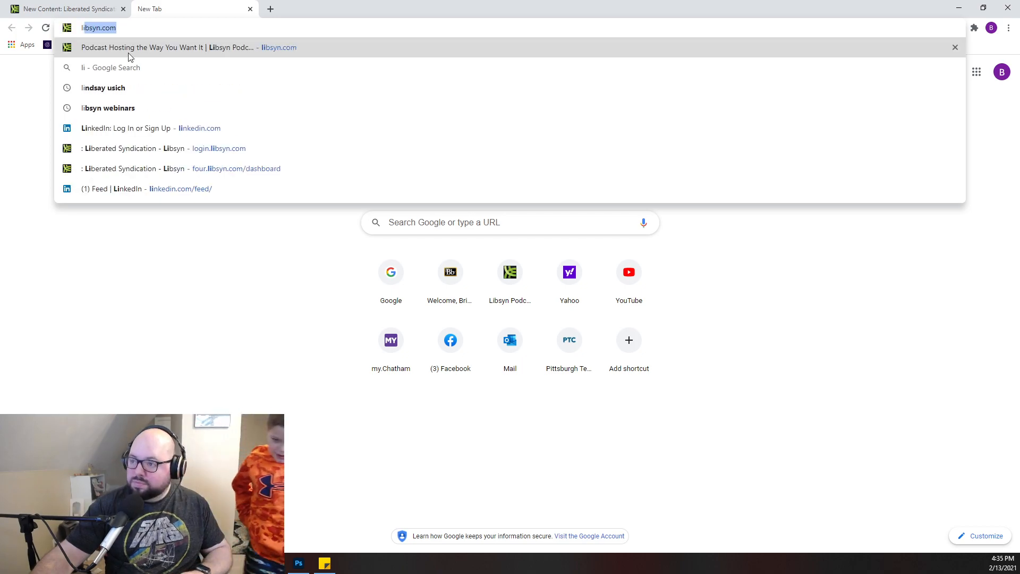
left_click(126, 53)
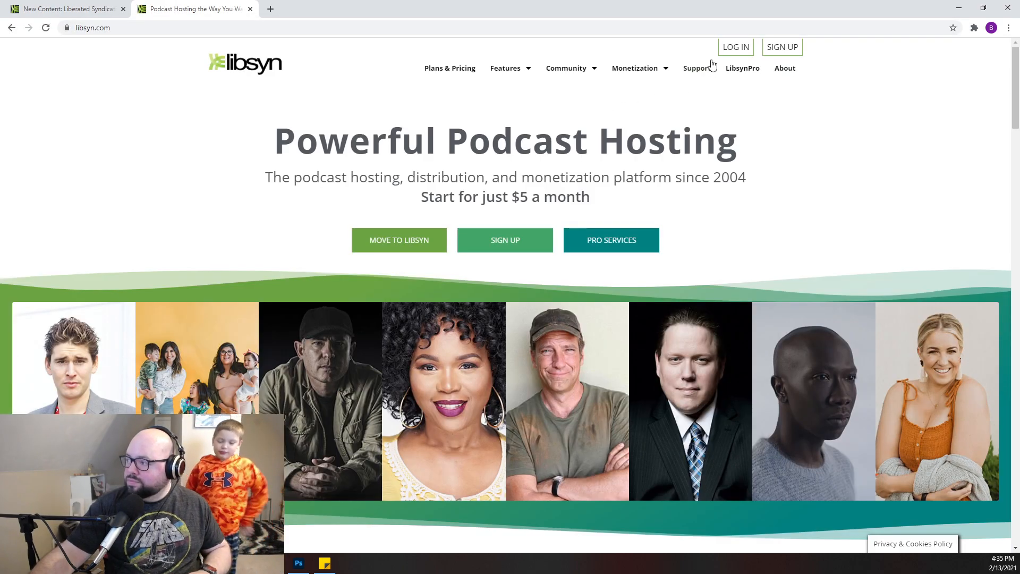
left_click(733, 47)
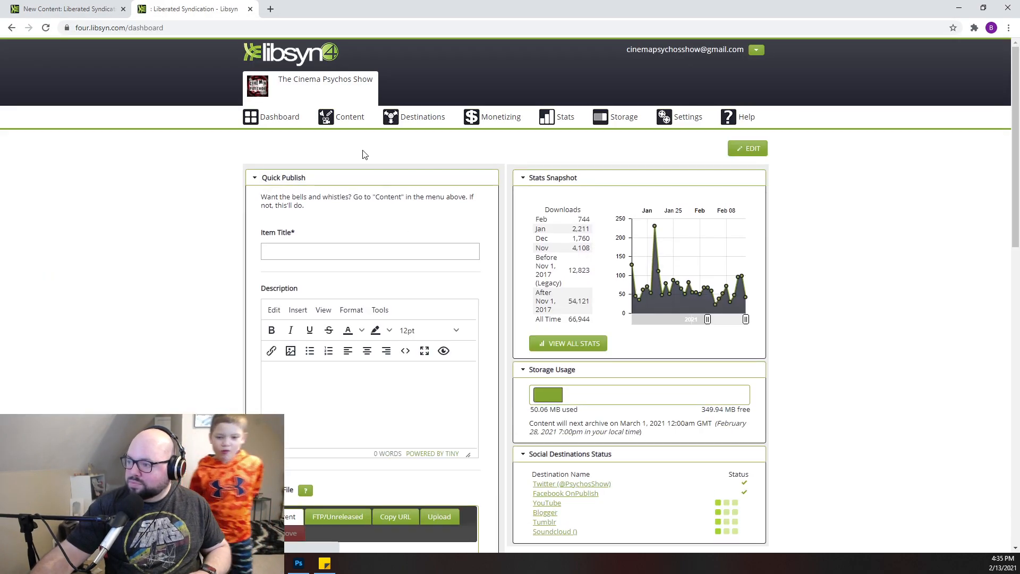
mouse_move(343, 120)
left_click(355, 183)
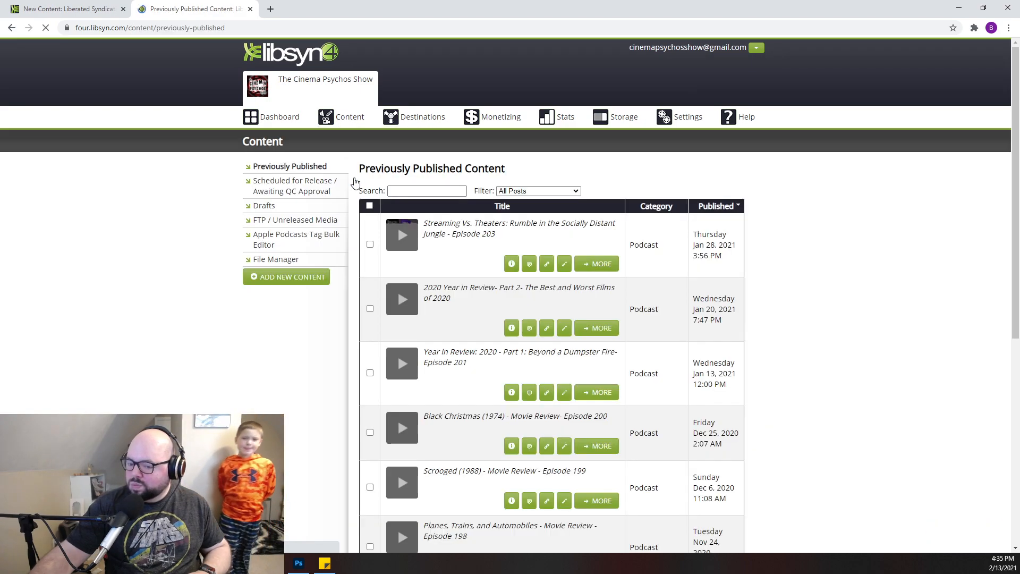
left_click(601, 264)
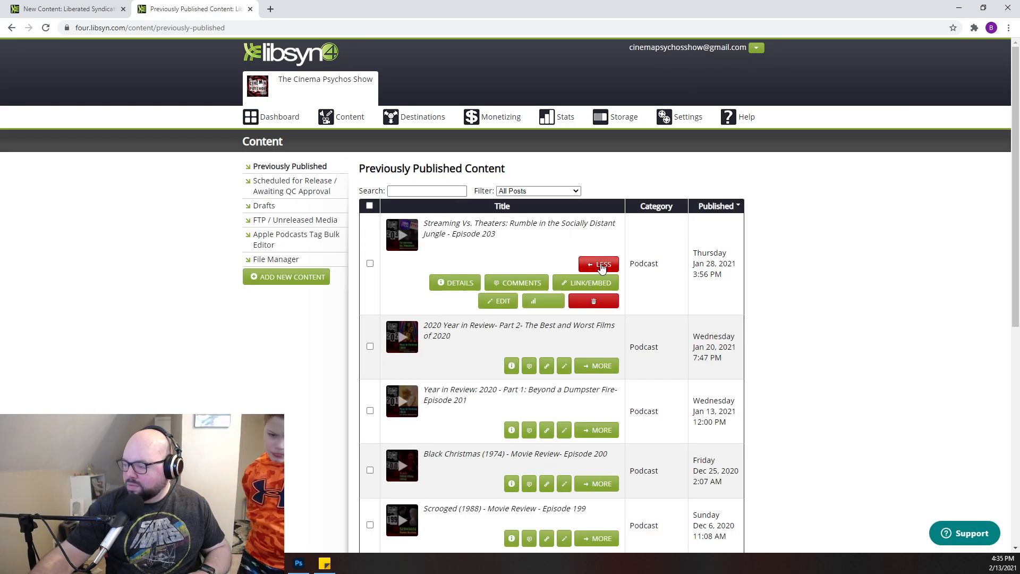
left_click(512, 304)
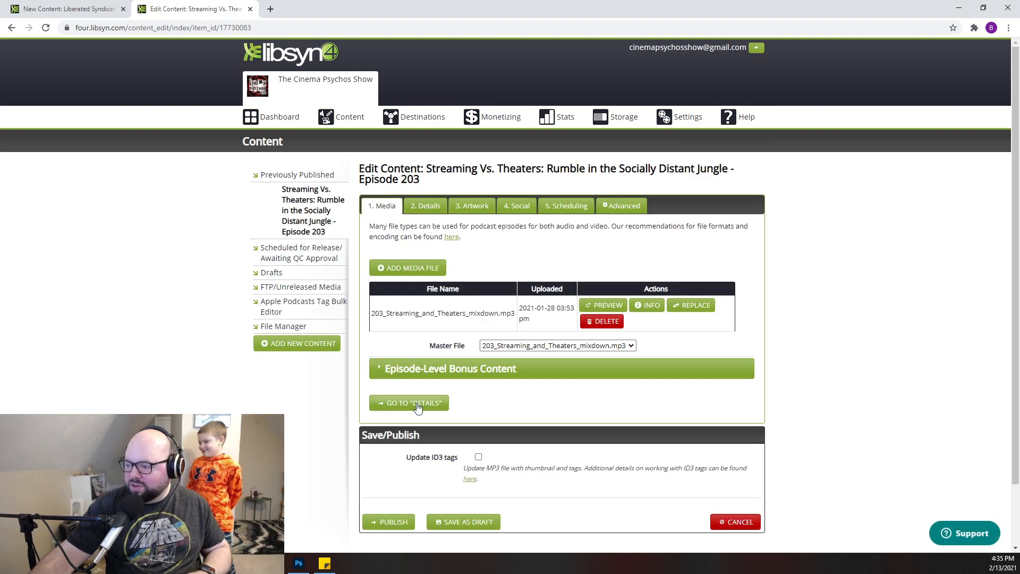
left_click(417, 406)
- Copy the standard show notes below Episode 203's blurb, through the musicbakery.com credit, and paste them under the new episode's blurb
scroll(525, 247, "down", 5)
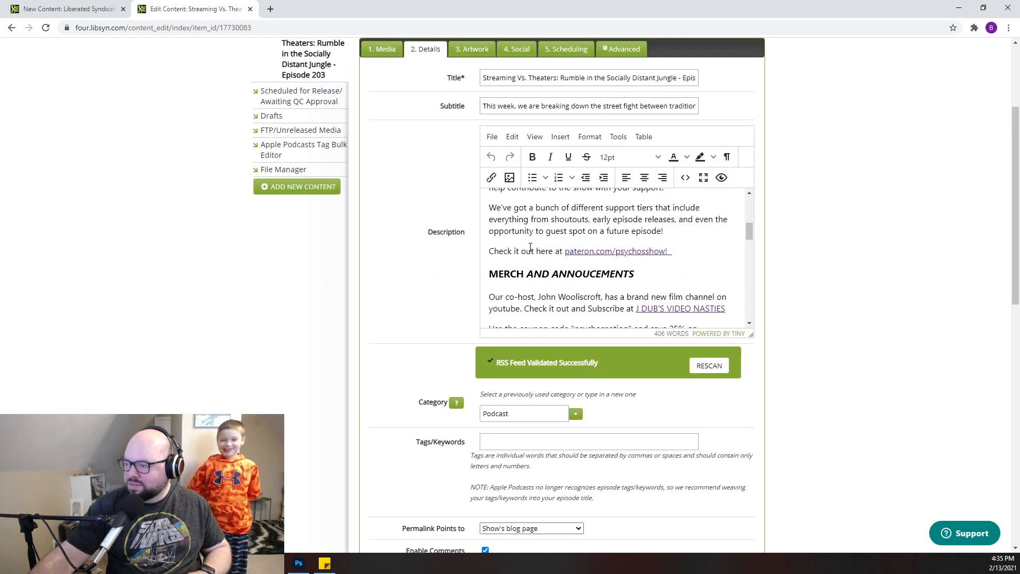
scroll(525, 246, "up", 4)
left_click_drag(489, 301, 695, 362)
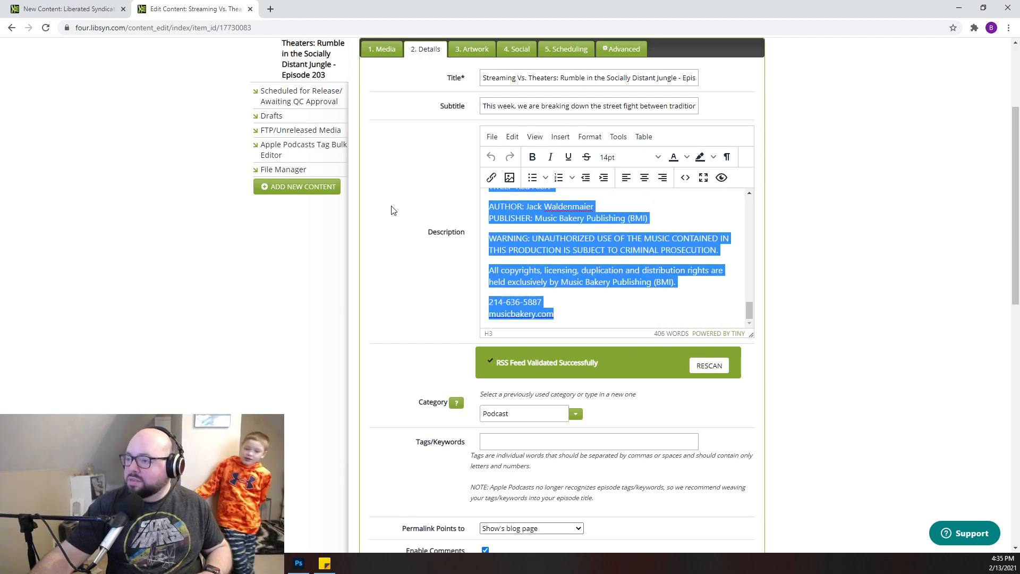
left_click(83, 9)
left_click(650, 417)
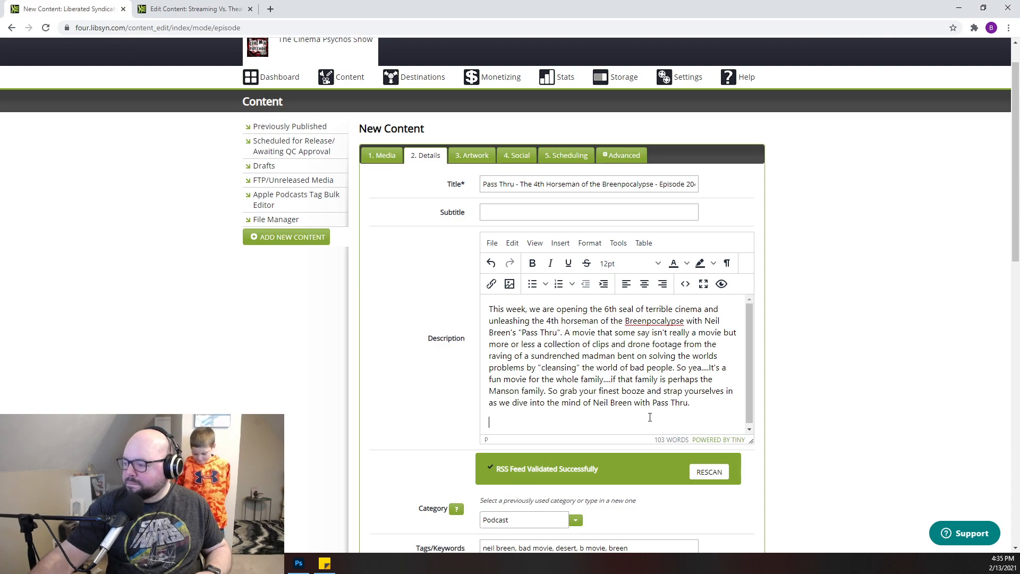
key("ctrl+v")
scroll(576, 337, "down", 5)
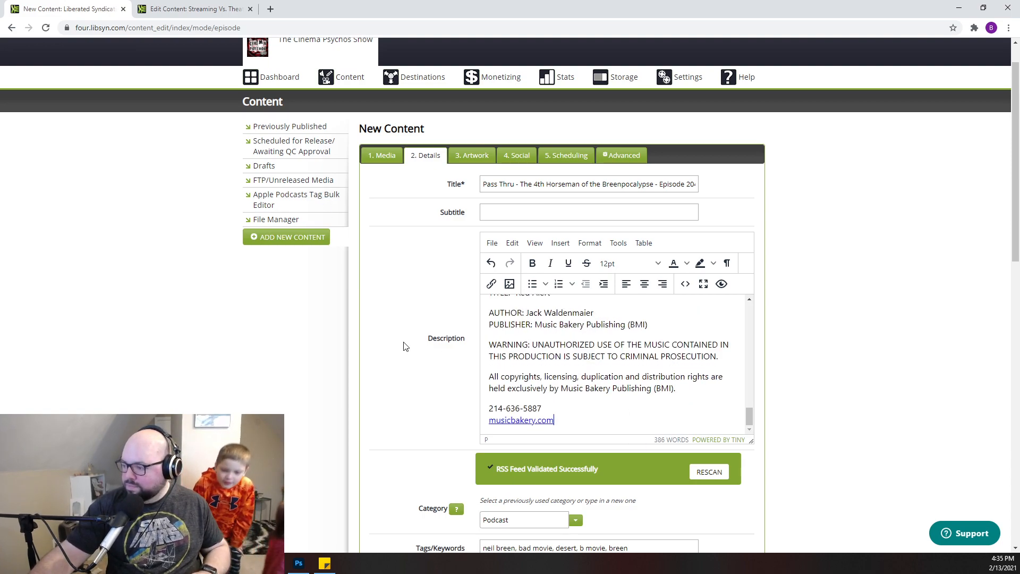
- Begin the episode's subtitle with "This week," the two hosts' first names, and "review the 4th film in"
scroll(413, 342, "up", 6)
left_click(497, 254)
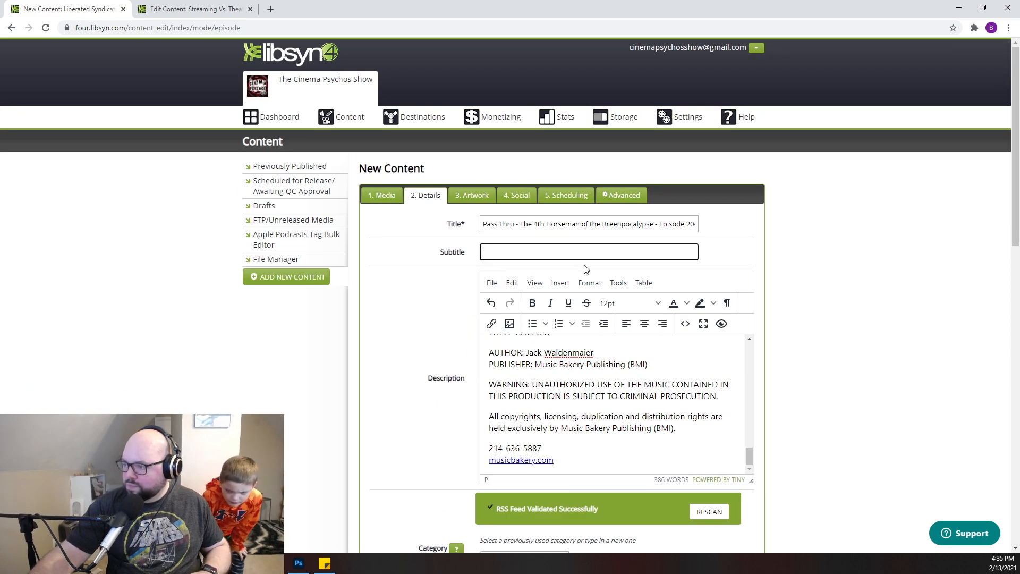
type("Th")
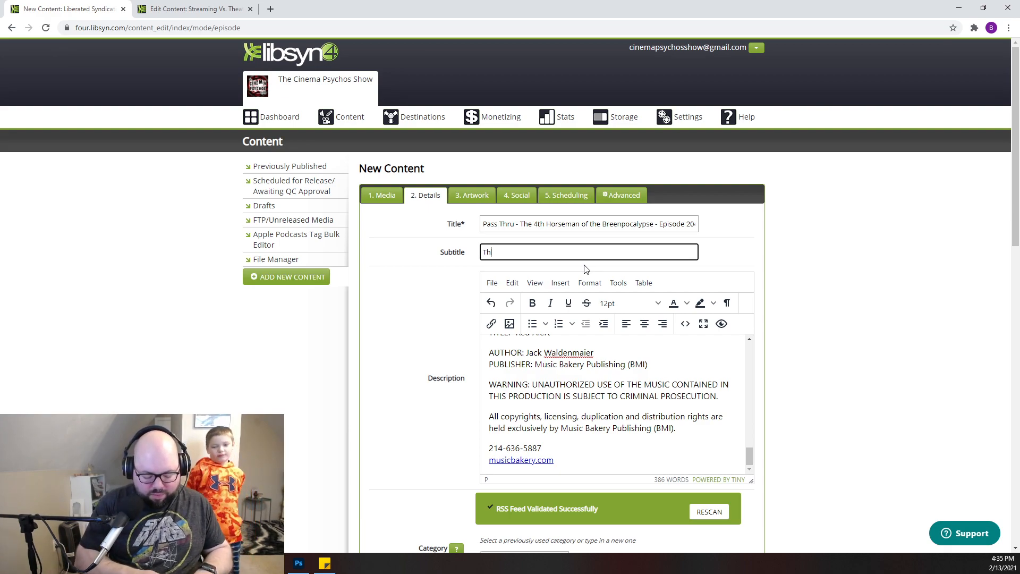
type("is week, B")
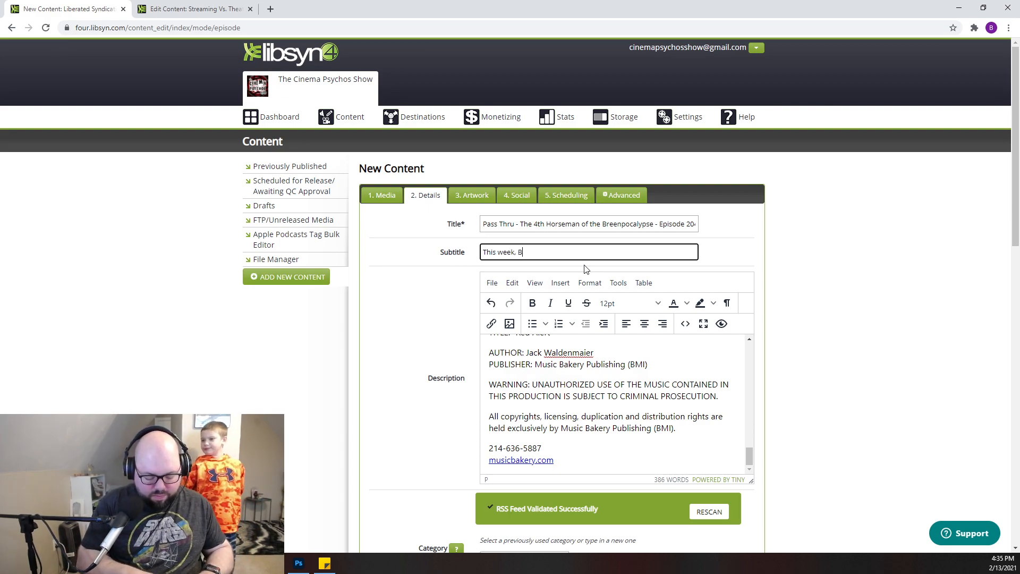
type("rian and J")
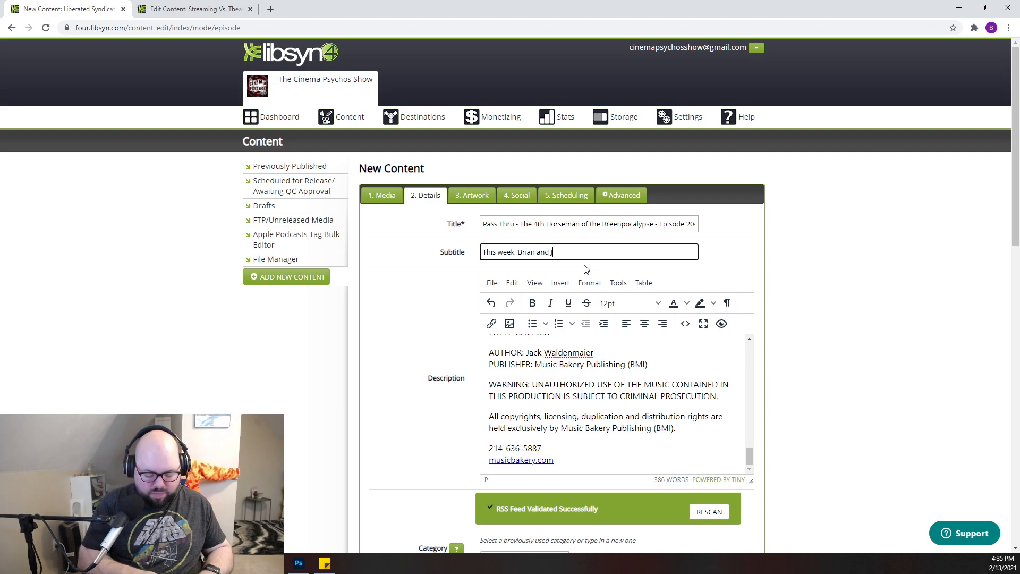
type("ohn review")
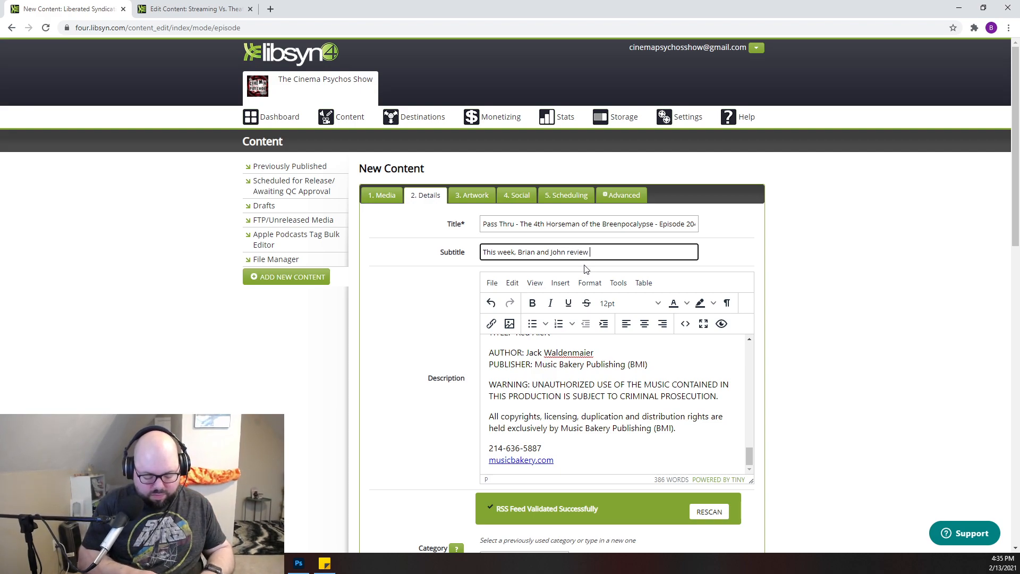
type(" the 4th")
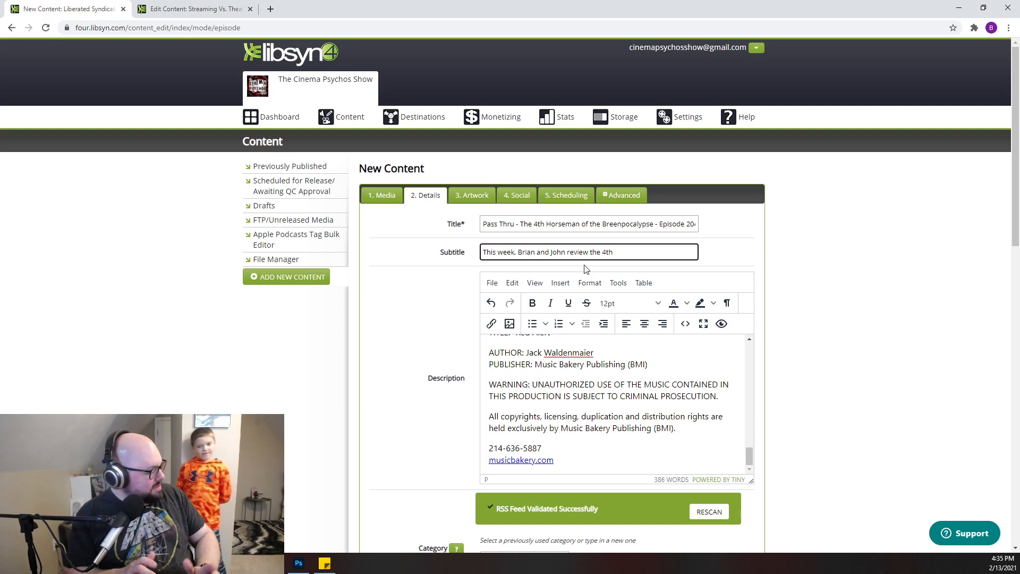
type("fi")
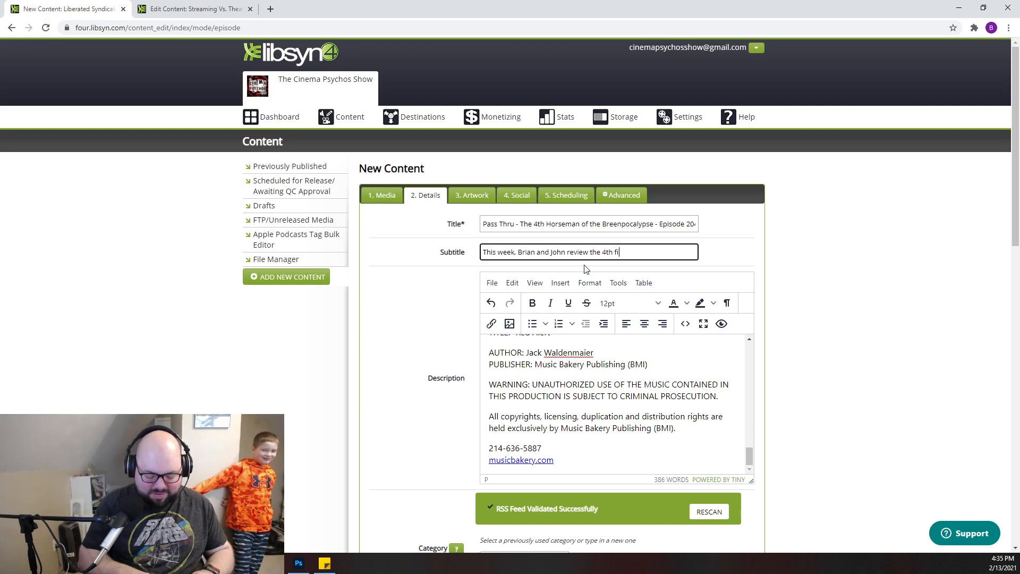
type("lm in the")
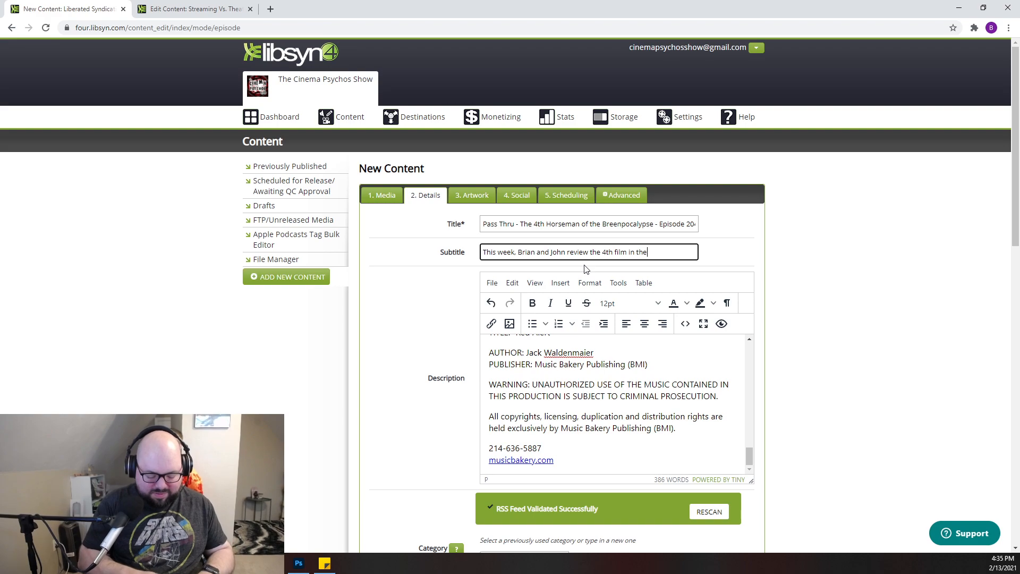
type(" madman")
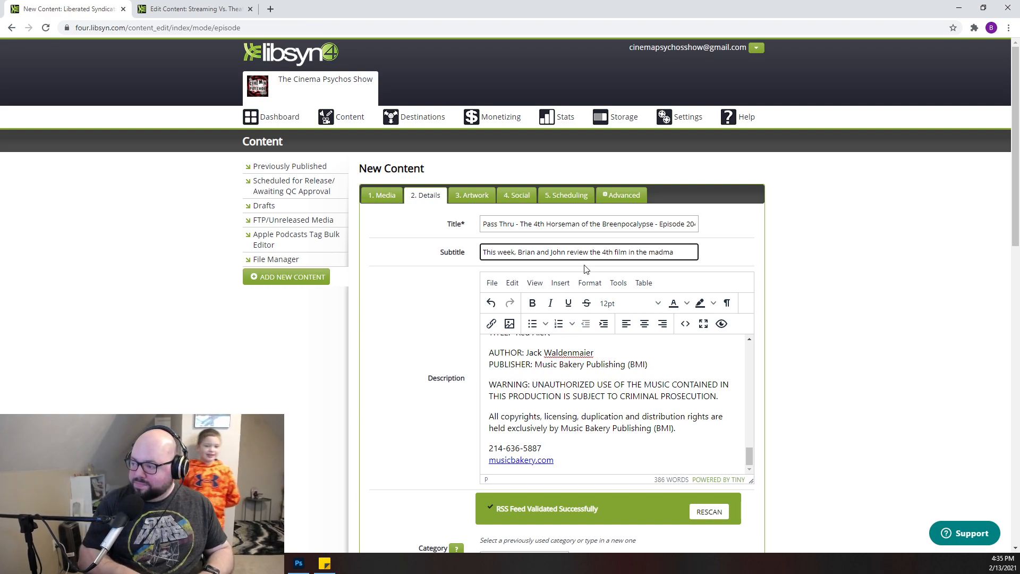
key("BackSpace")
key("BackSpace")
key("BackSpace")
key("BackSpace")
key("BackSpace")
key("BackSpace")
key("BackSpace")
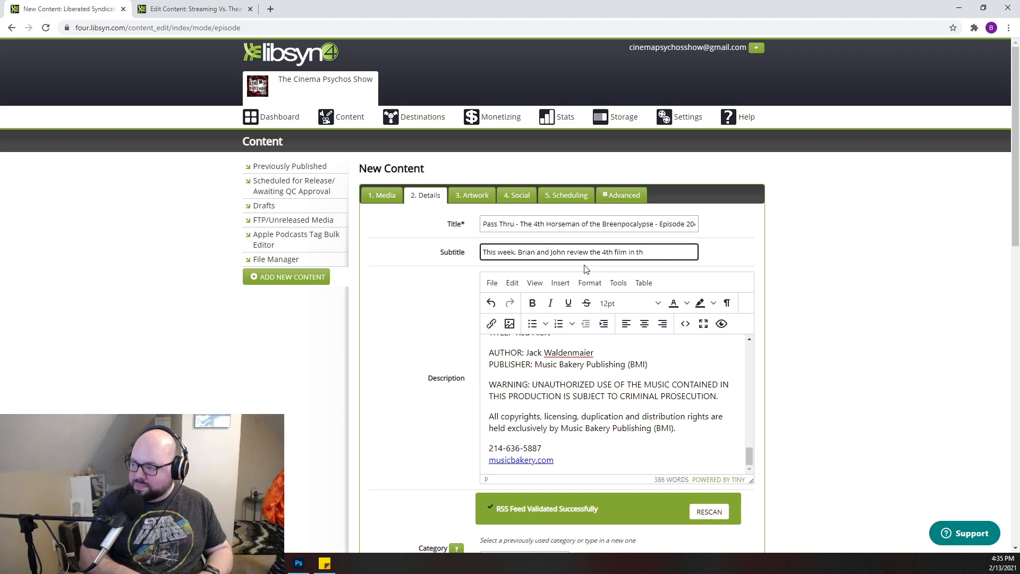
- Continue the subtitle with "Neil Breen's library of madness with"
type("Neil")
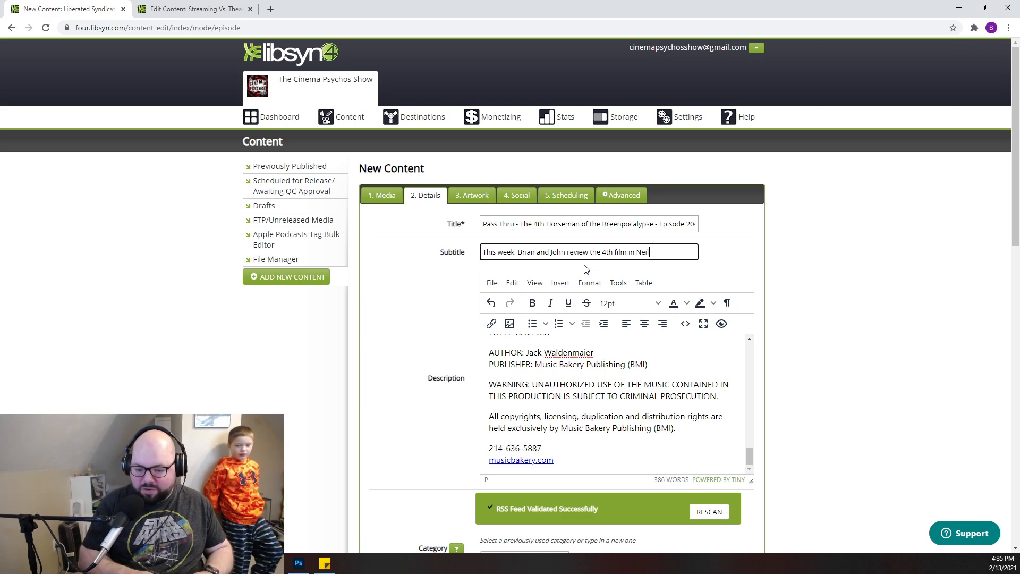
type(" Breen's")
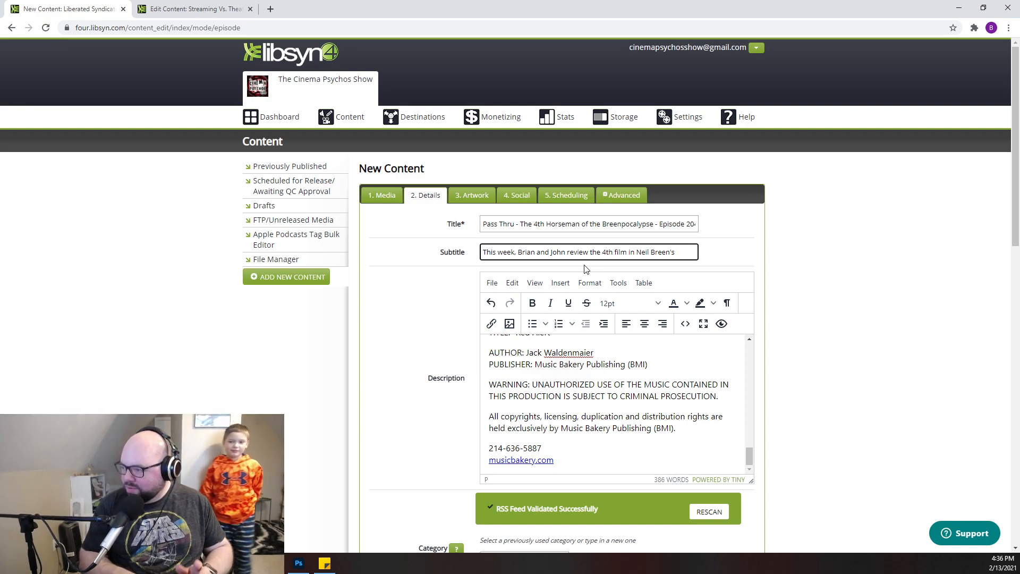
type("librar")
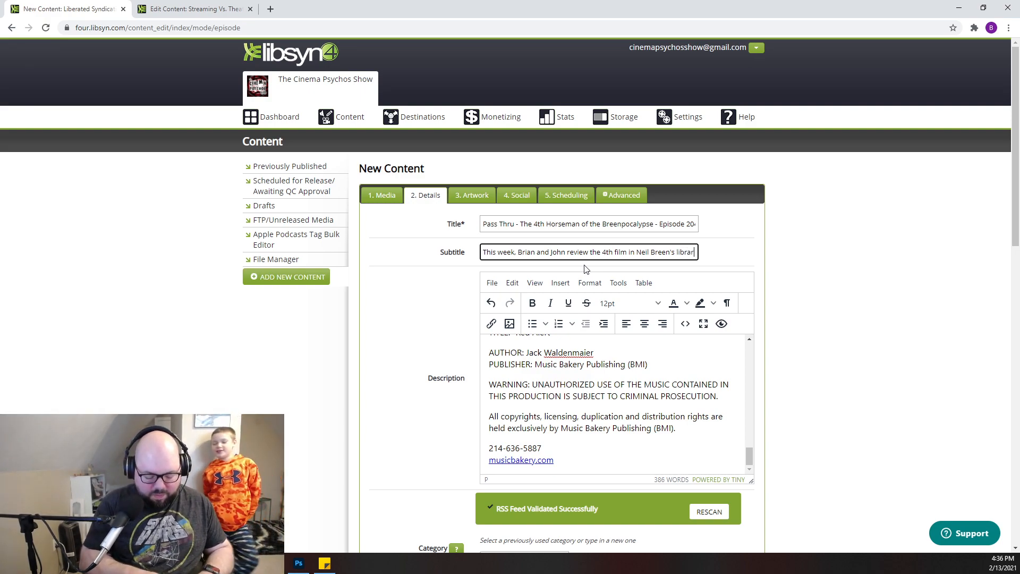
type("y of maddne")
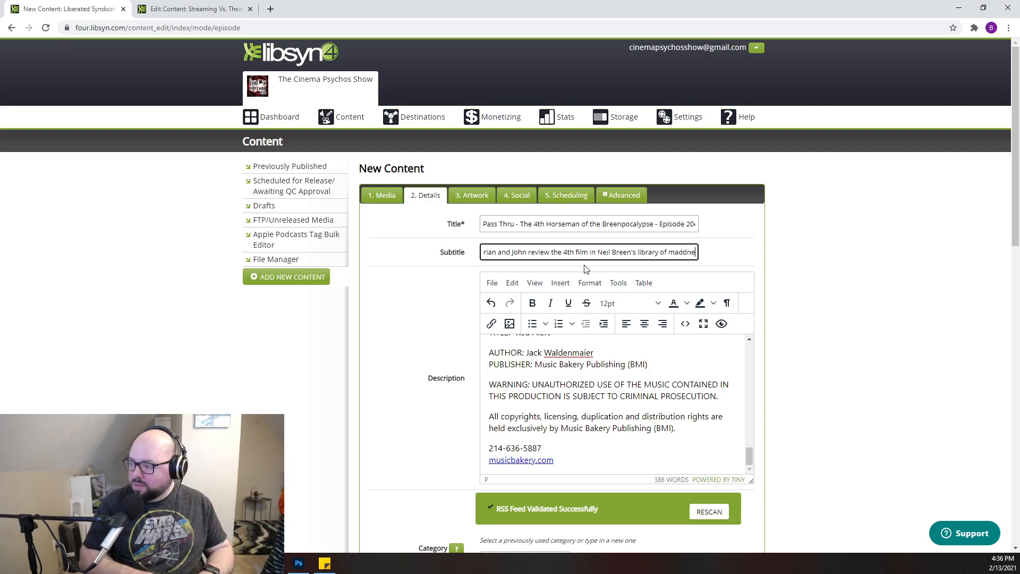
key("BackSpace")
key("BackSpace")
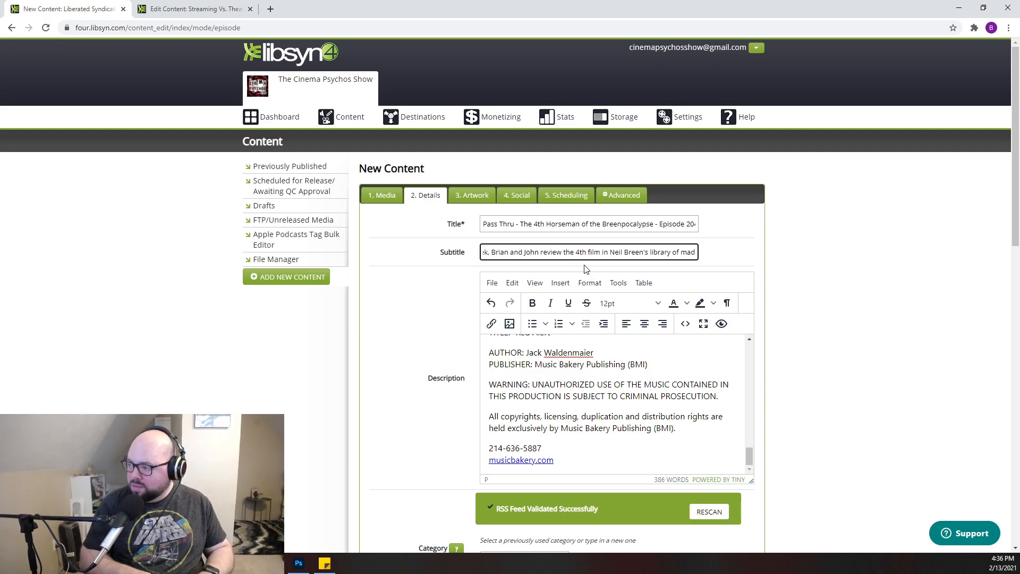
type("ness with ")
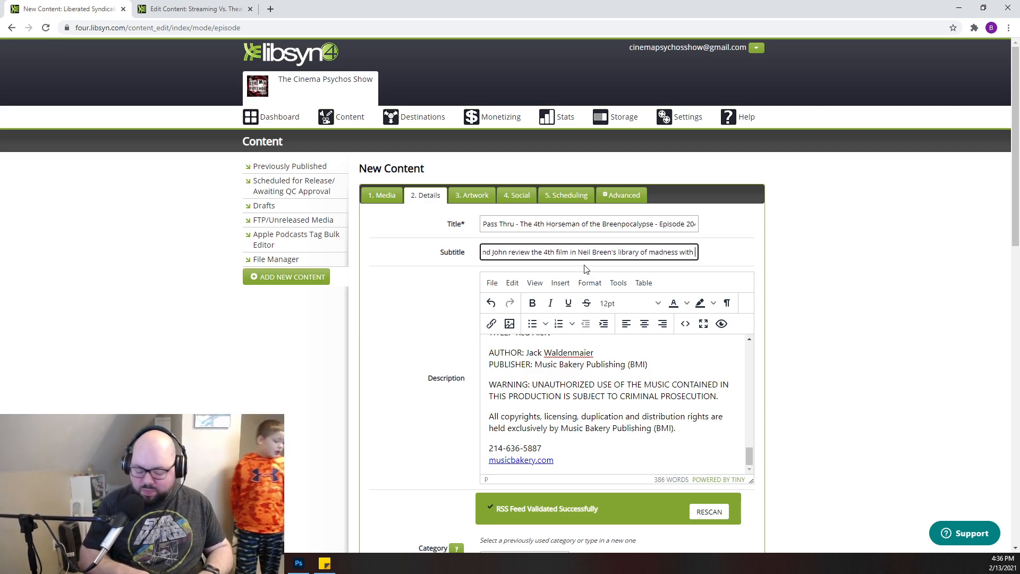
type("the")
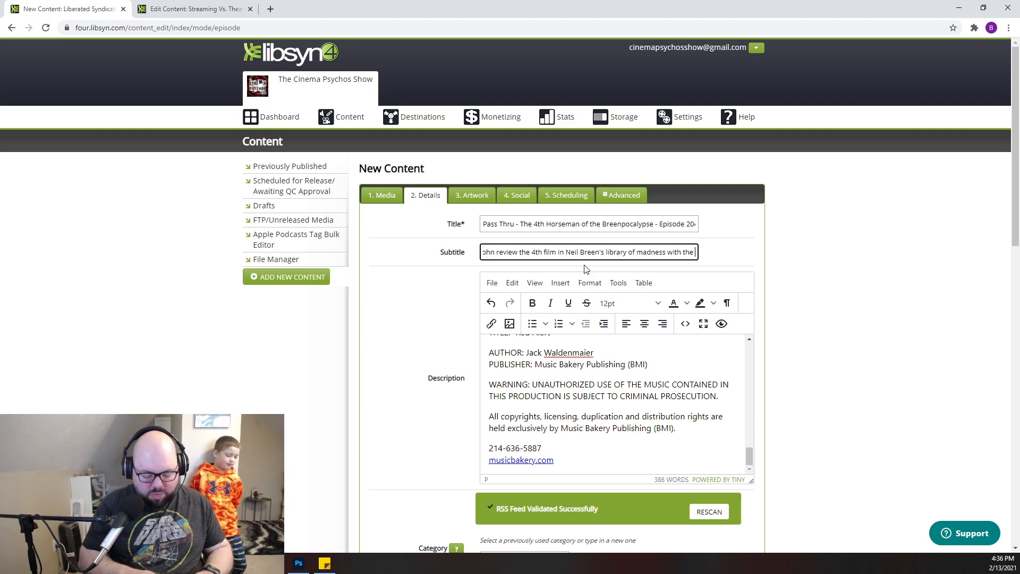
type(" art house")
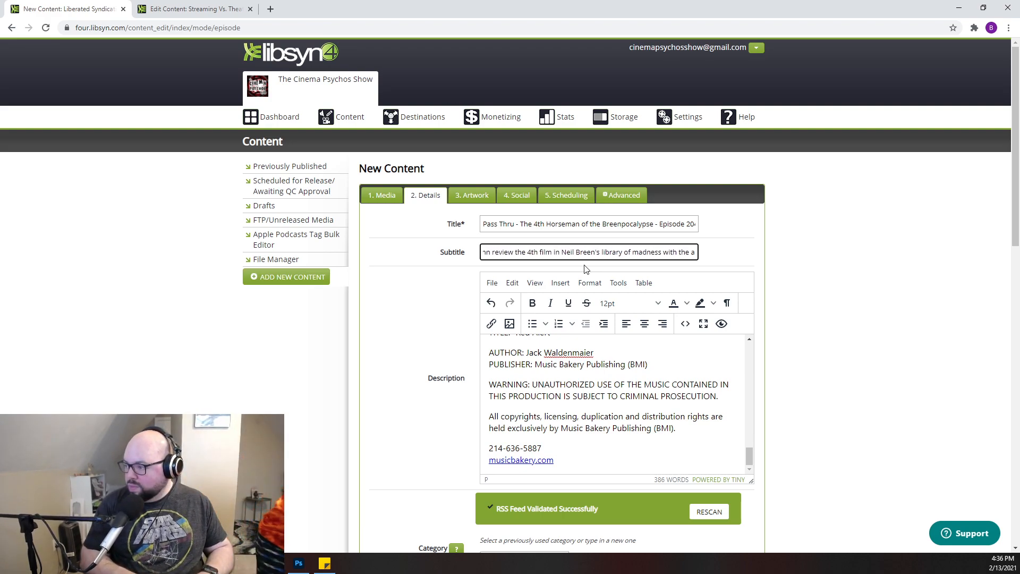
- Finish the subtitle with the words: the seminal drone film, "Pass Thru"
key("BackSpace")
key("BackSpace")
key("BackSpace")
key("BackSpace")
key("BackSpace")
key("BackSpace")
key("BackSpace")
key("BackSpace")
key("BackSpace")
key("BackSpace")
key("BackSpace")
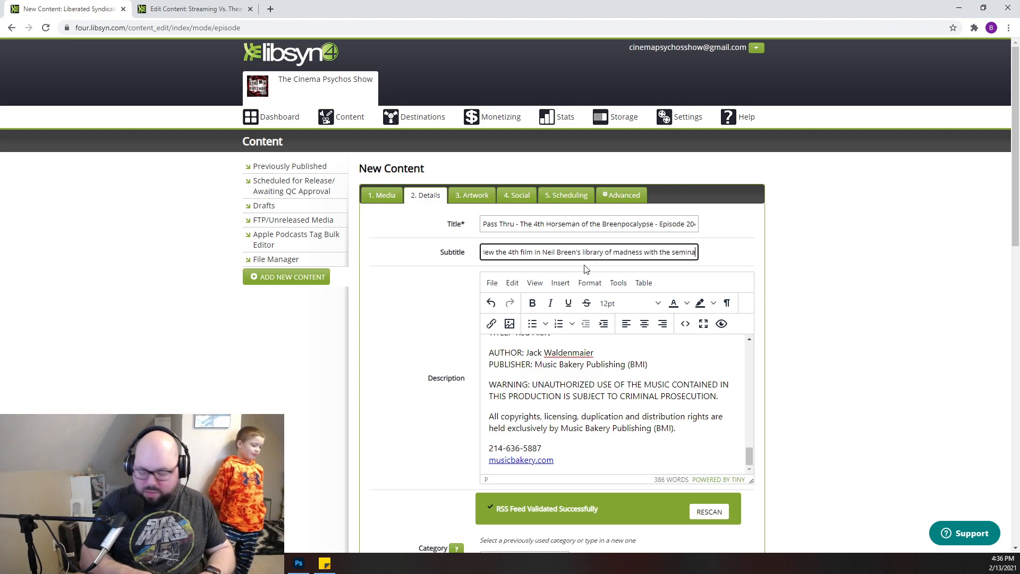
type("with the seminal")
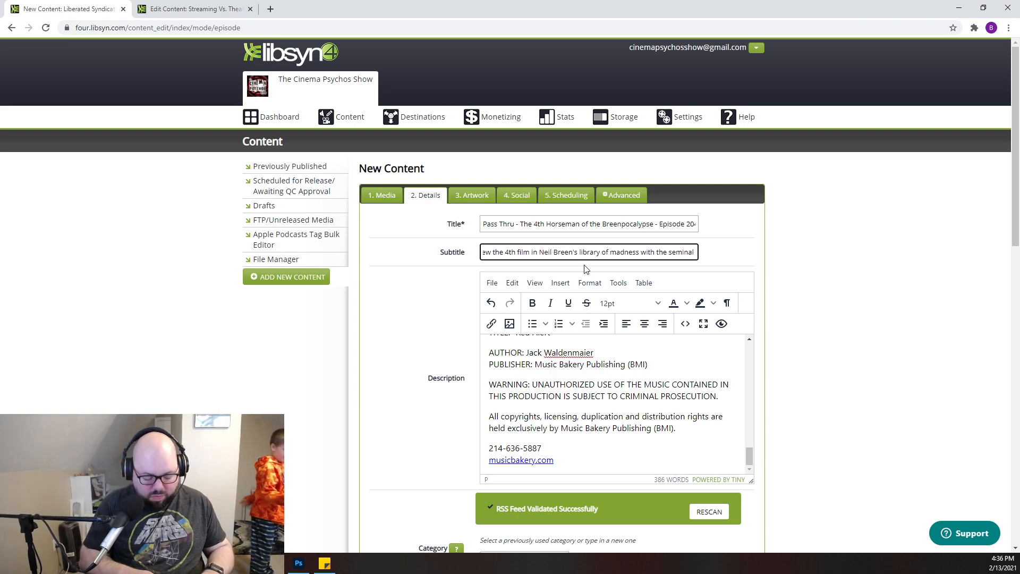
type(" drone")
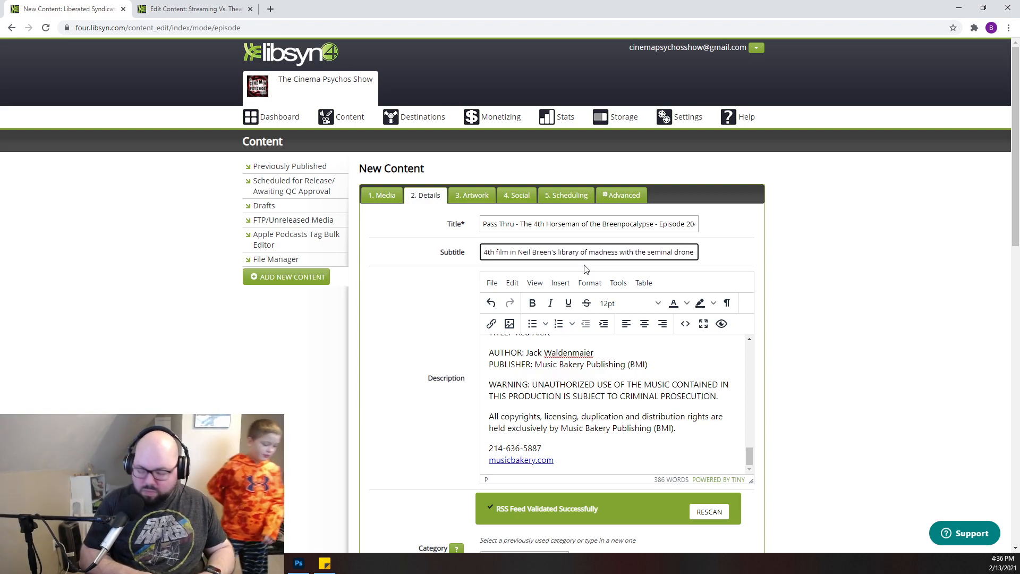
type(" foo")
key("BackSpace")
key("BackSpace")
key("BackSpace")
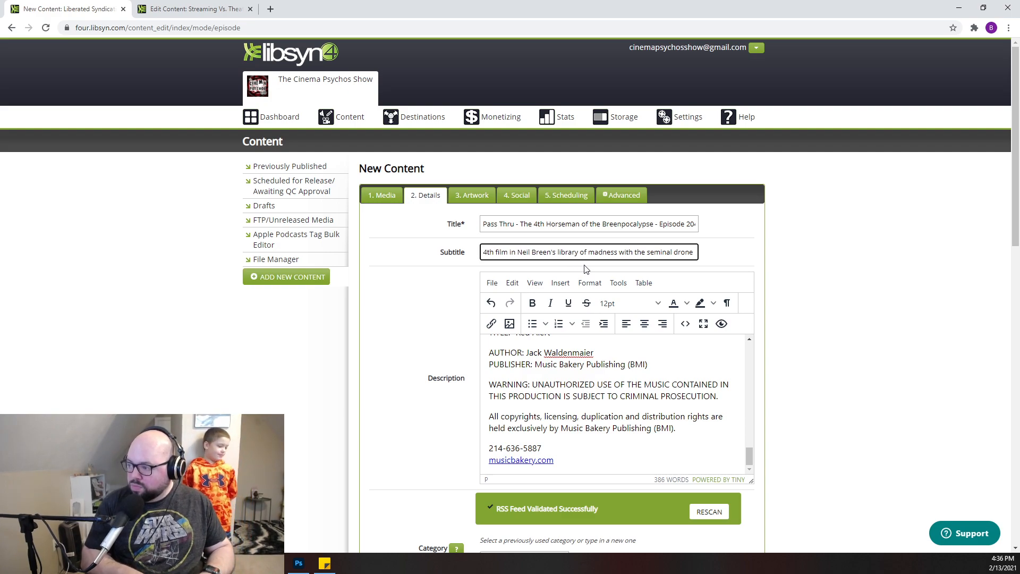
type("film, ")
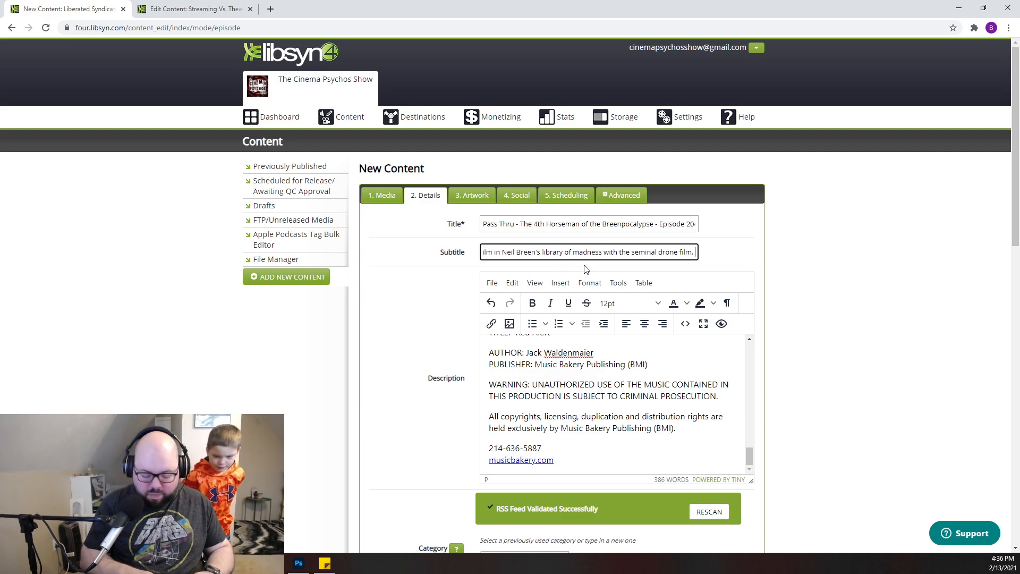
type("\"Pa")
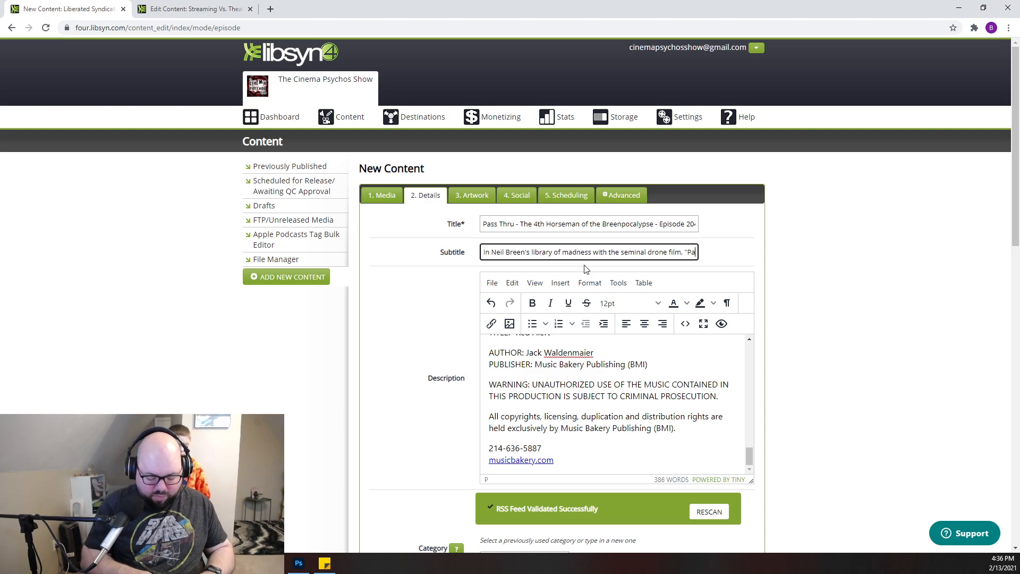
type("ss Thru")
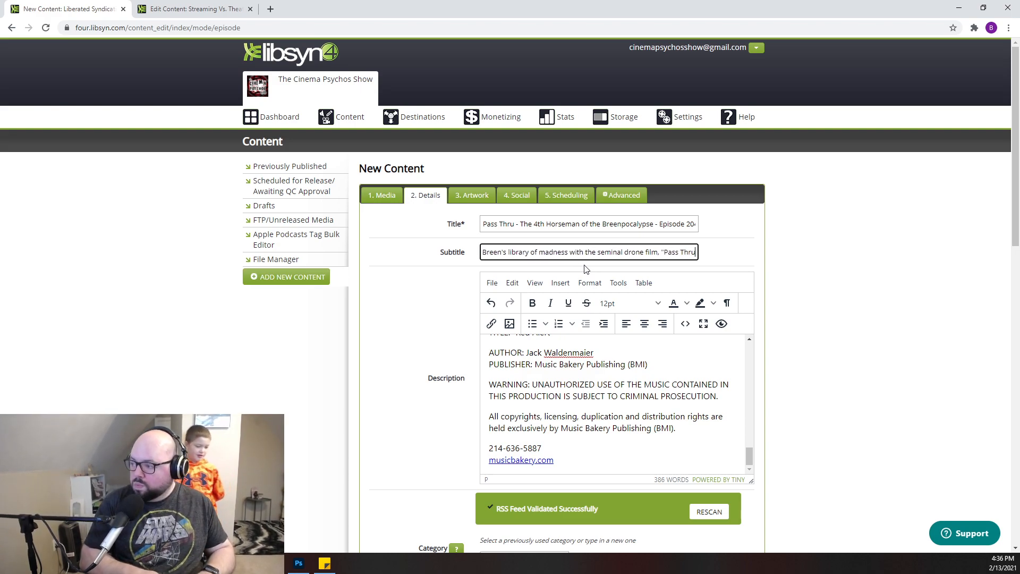
type("\".")
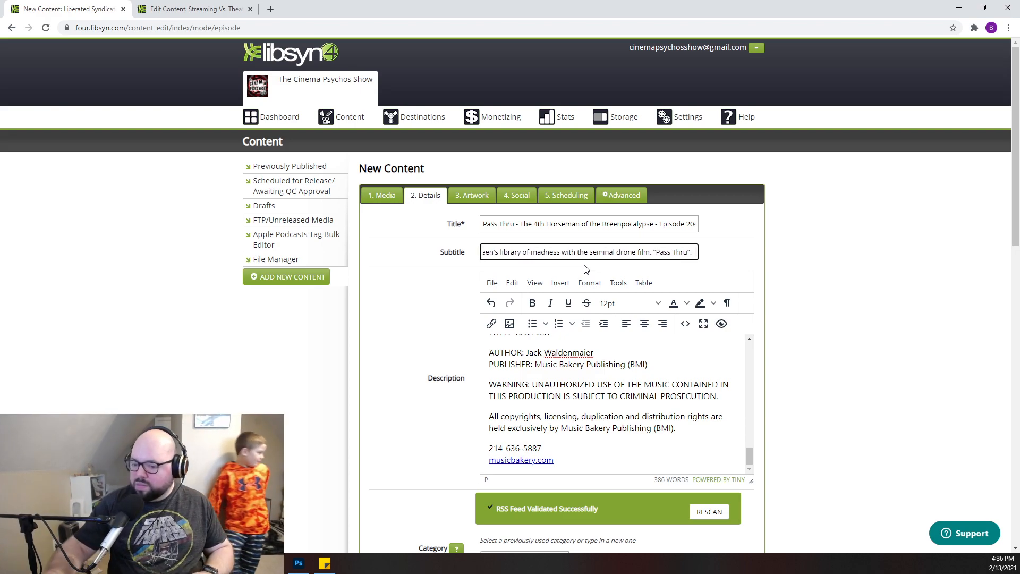
- Set the Apple Podcasts season number to 1 and the episode number to 204
scroll(468, 377, "down", 7)
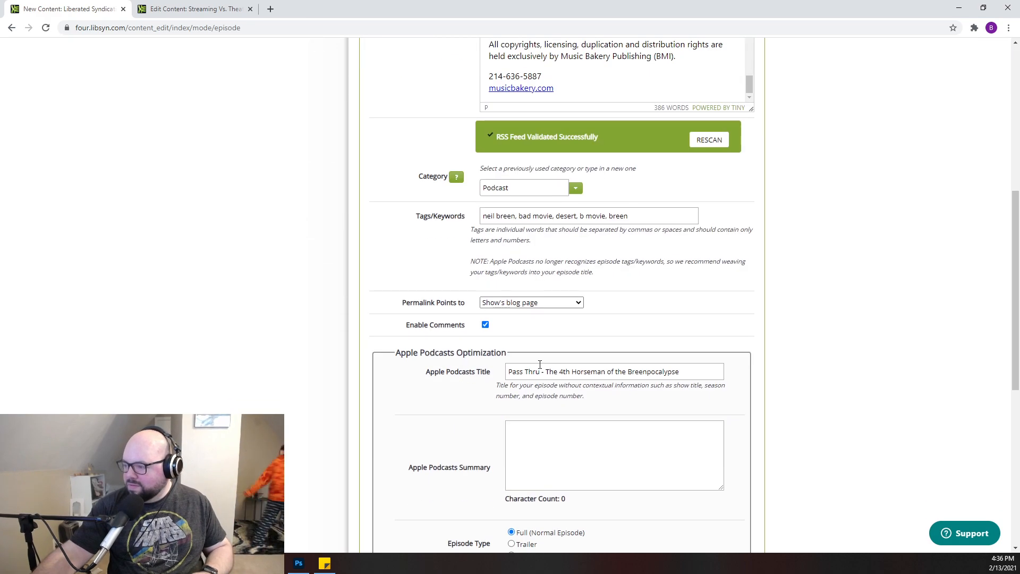
scroll(540, 367, "down", 6)
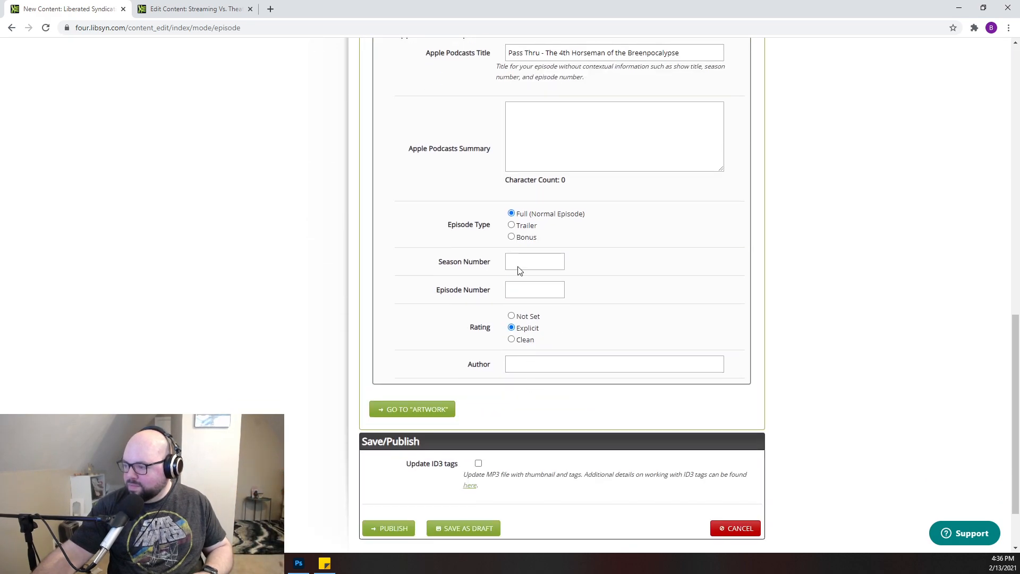
left_click(520, 267)
type("1")
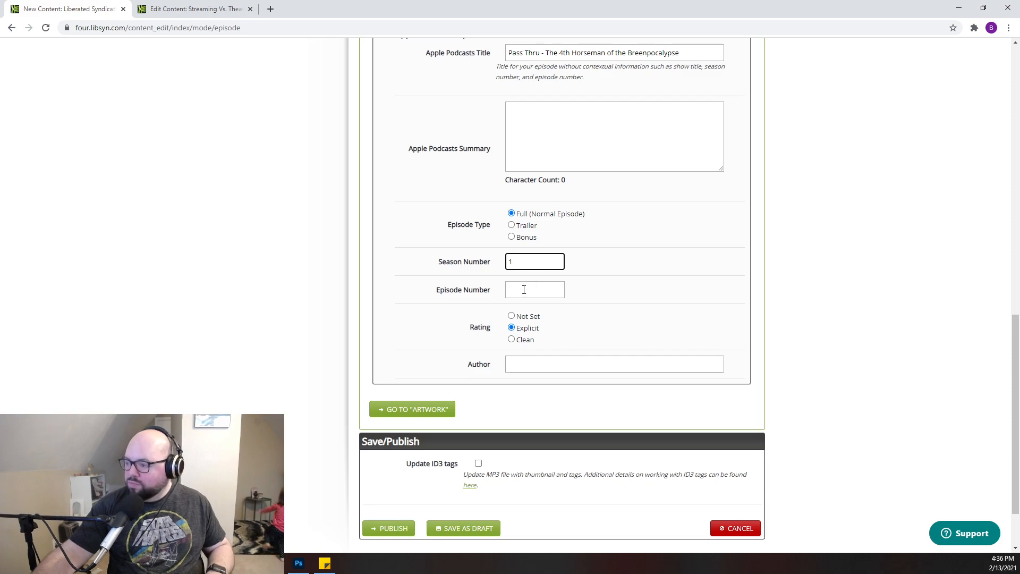
left_click(524, 289)
type("204")
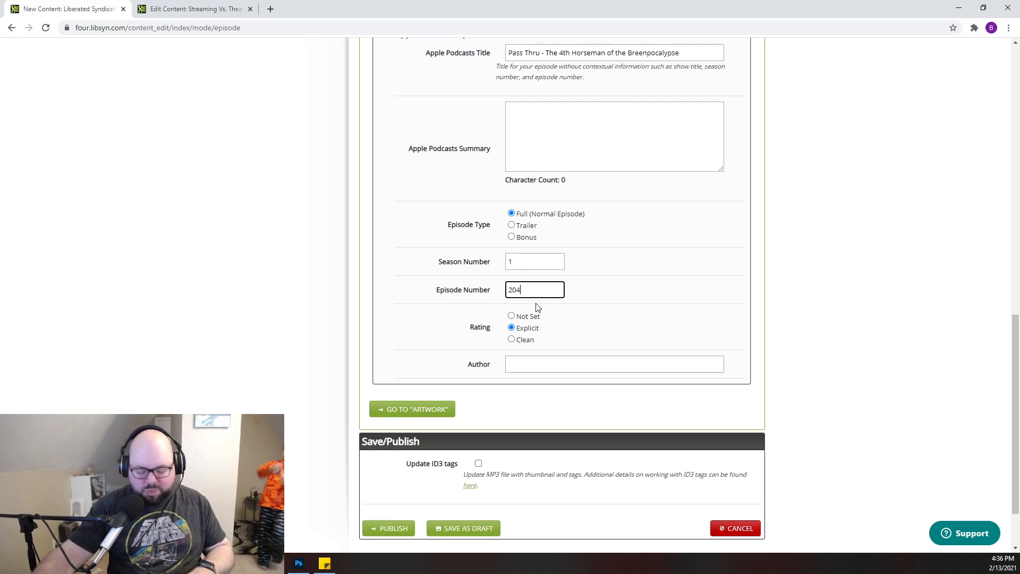
- Enter the two hosts' full names, separated by a comma, as the Apple Podcasts author
left_click(528, 365)
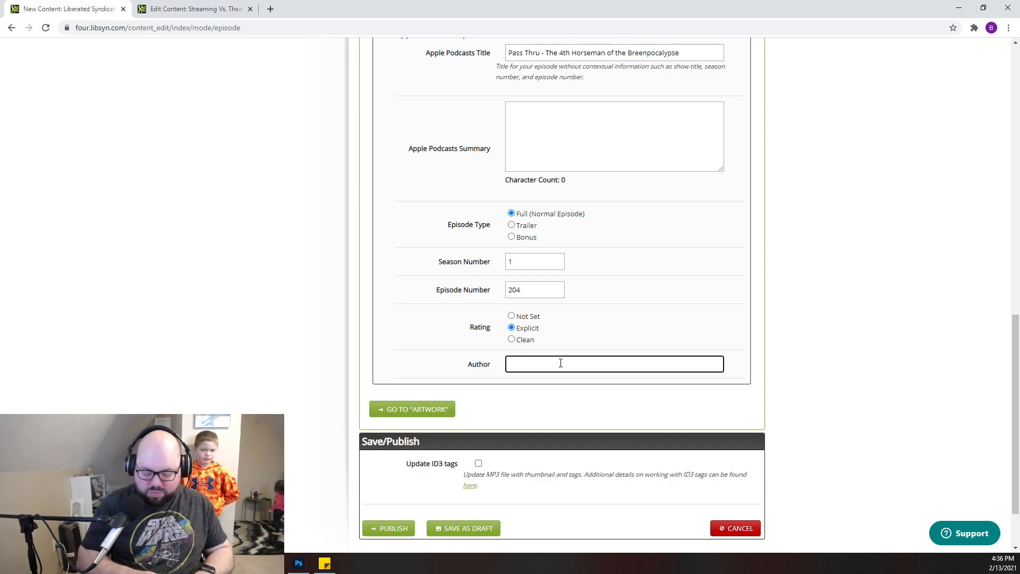
type("Th")
key("BackSpace")
key("BackSpace")
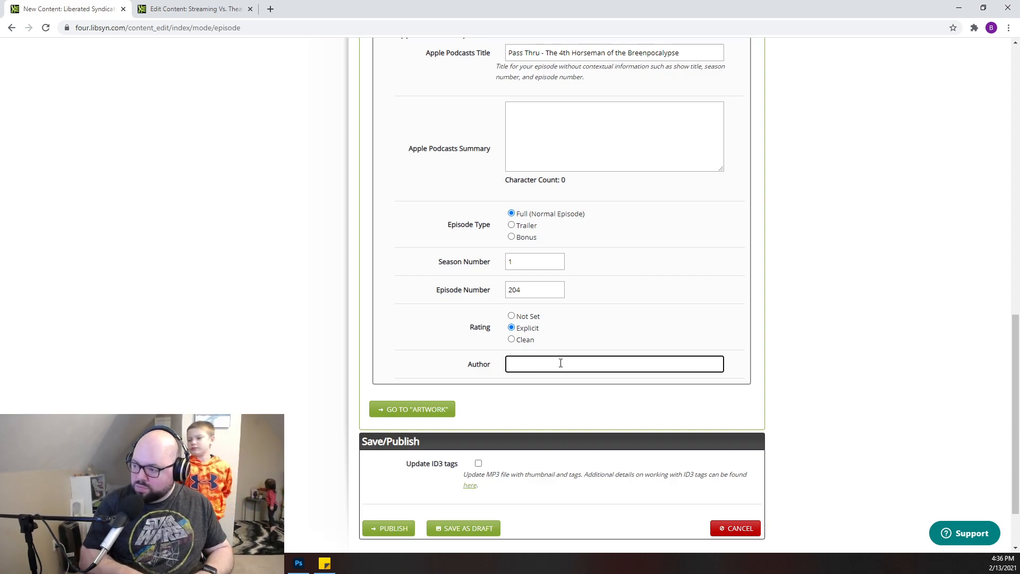
type("Brian Cottin")
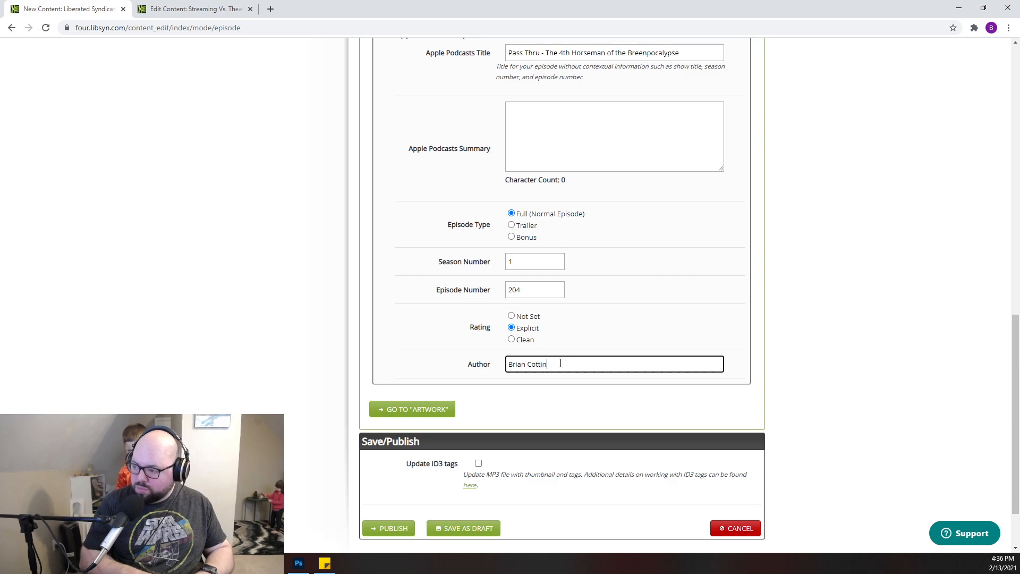
type("gton, John")
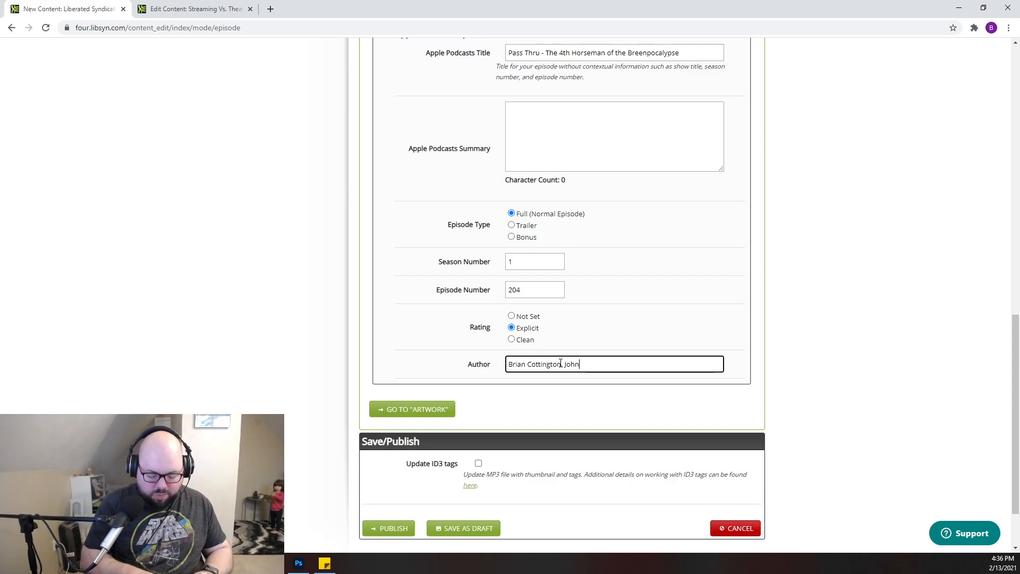
type(" Wooliscrof")
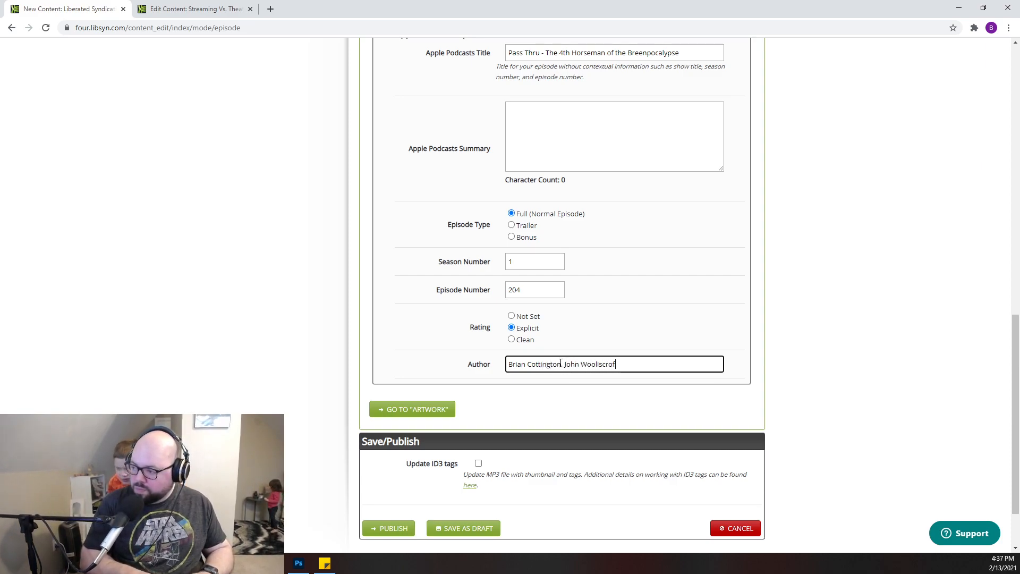
type("t, Laine Woo")
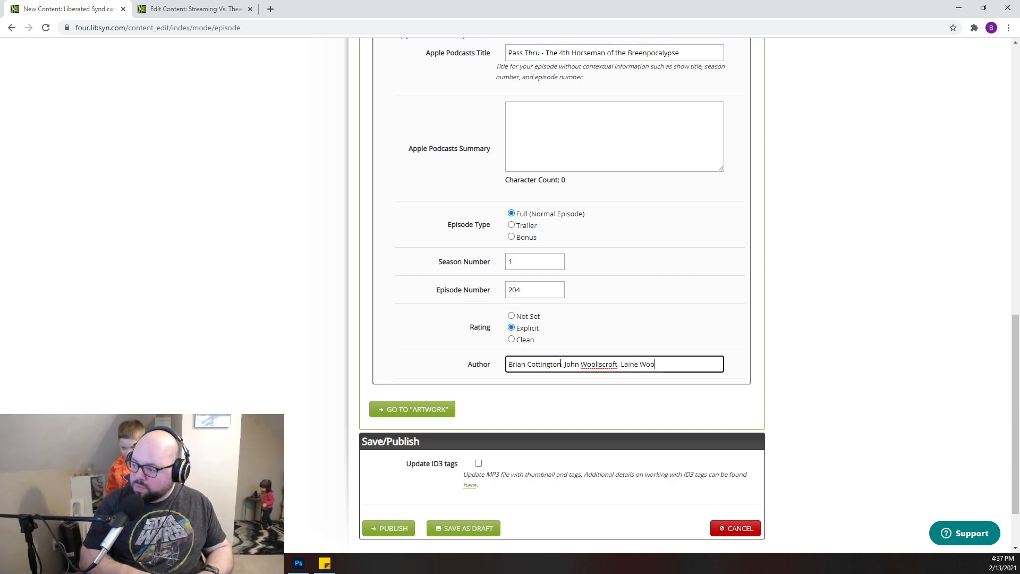
type("liscroft")
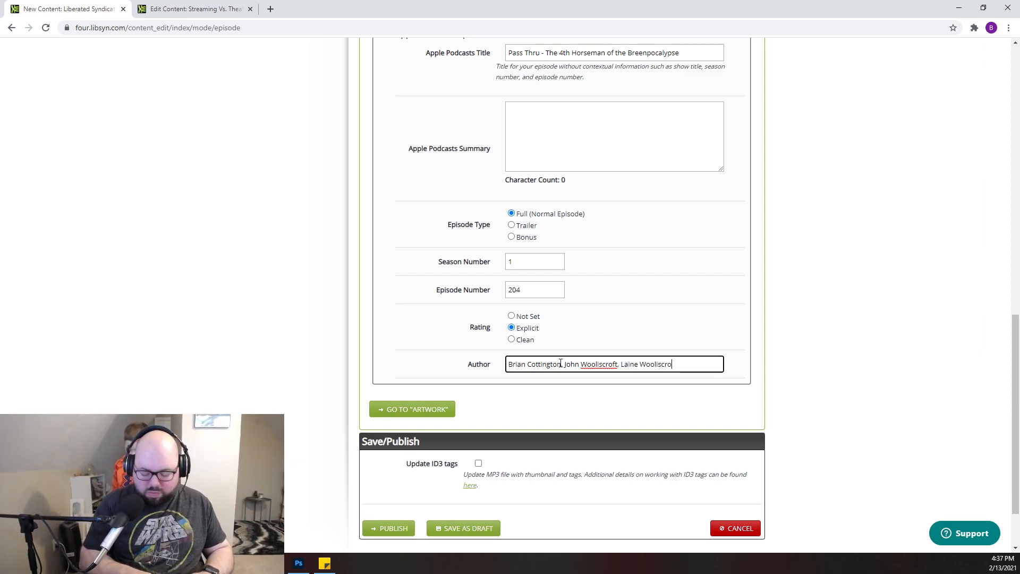
- In the artwork section, upload 204-wide from the Cinema Psychos Graphics folder as the widescreen image
scroll(526, 256, "up", 3)
scroll(527, 257, "up", 8)
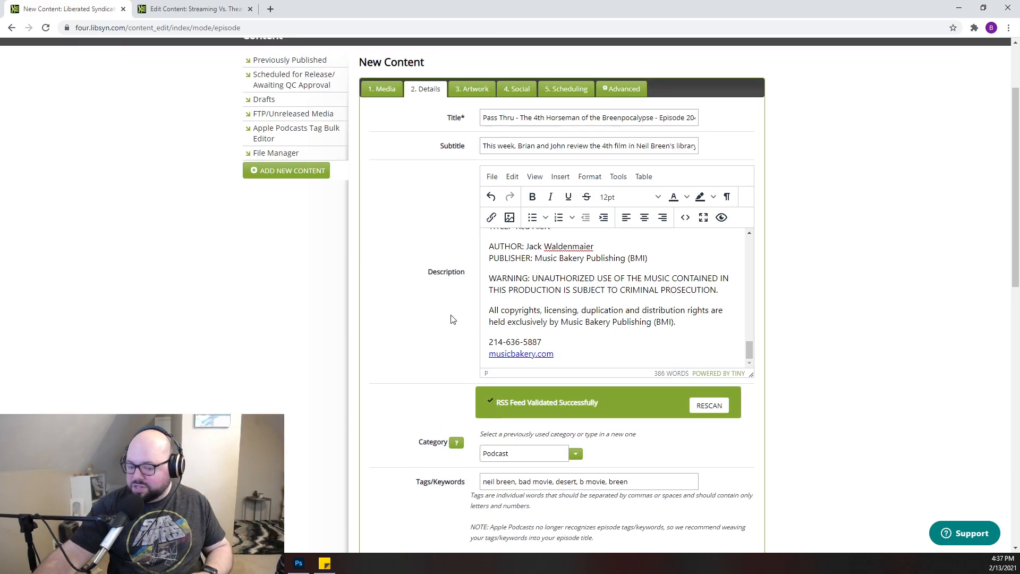
scroll(450, 320, "down", 11)
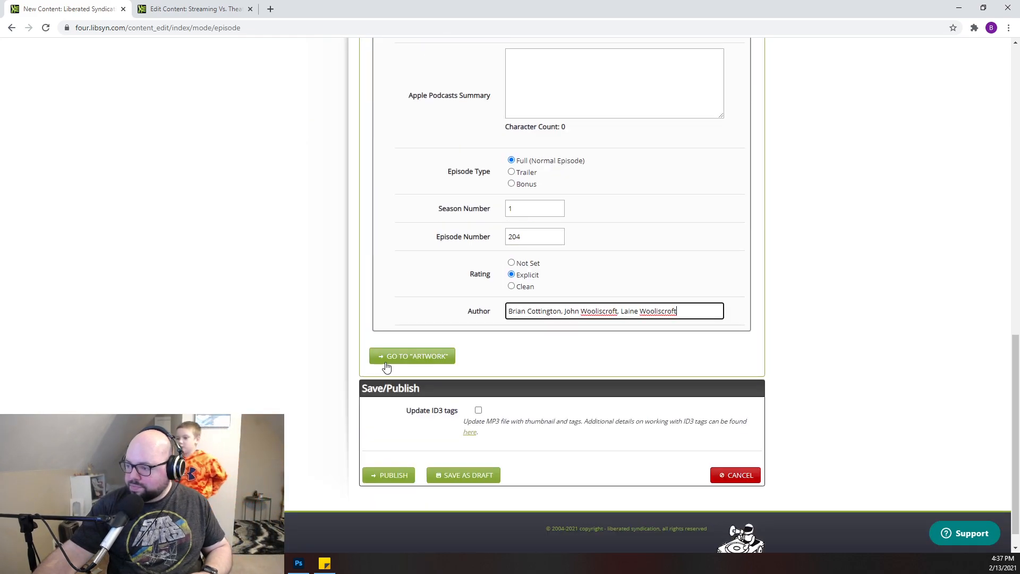
left_click(420, 359)
left_click(633, 327)
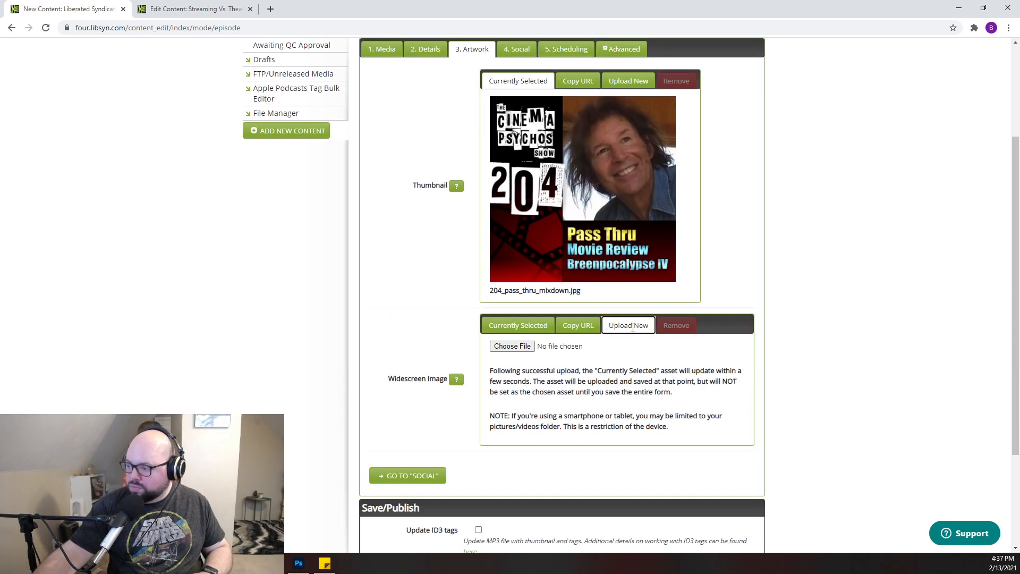
left_click(512, 346)
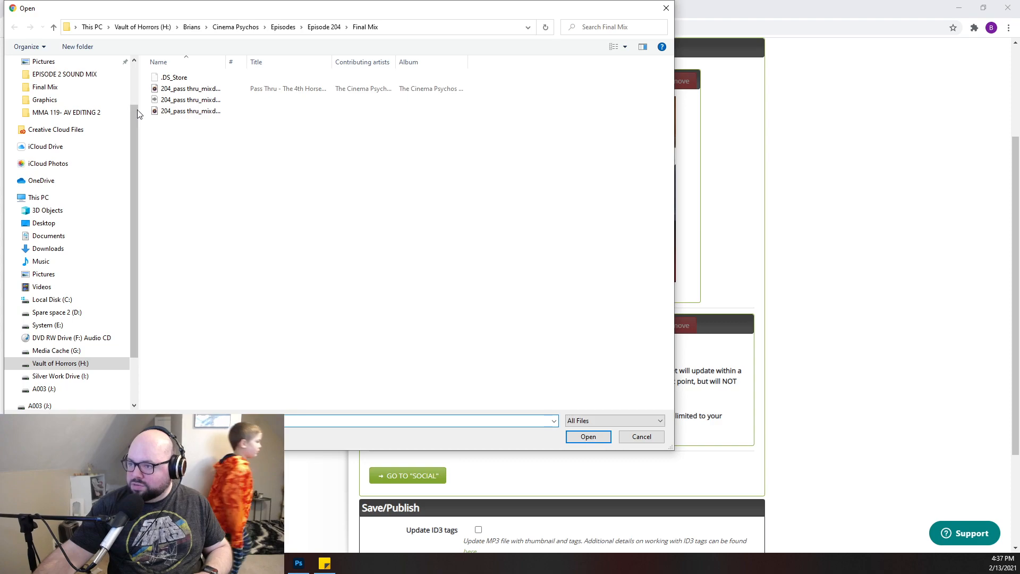
left_click(56, 28)
left_click(55, 27)
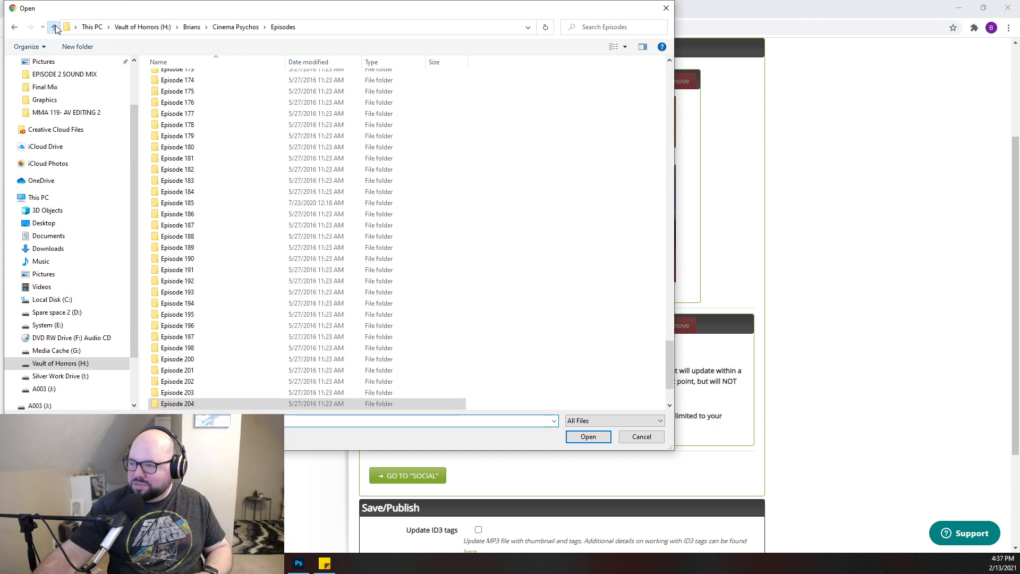
left_click(54, 29)
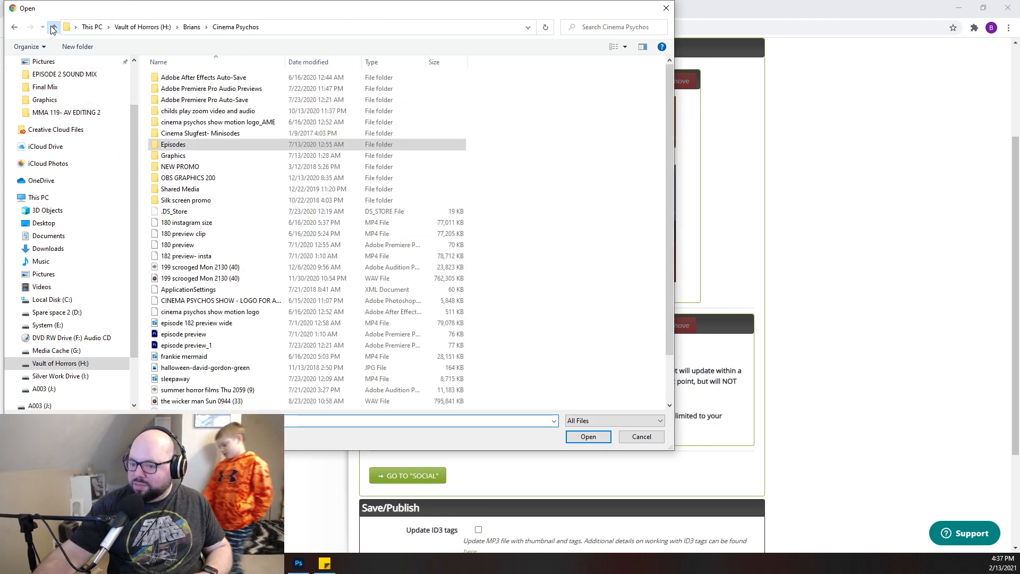
double_click(175, 156)
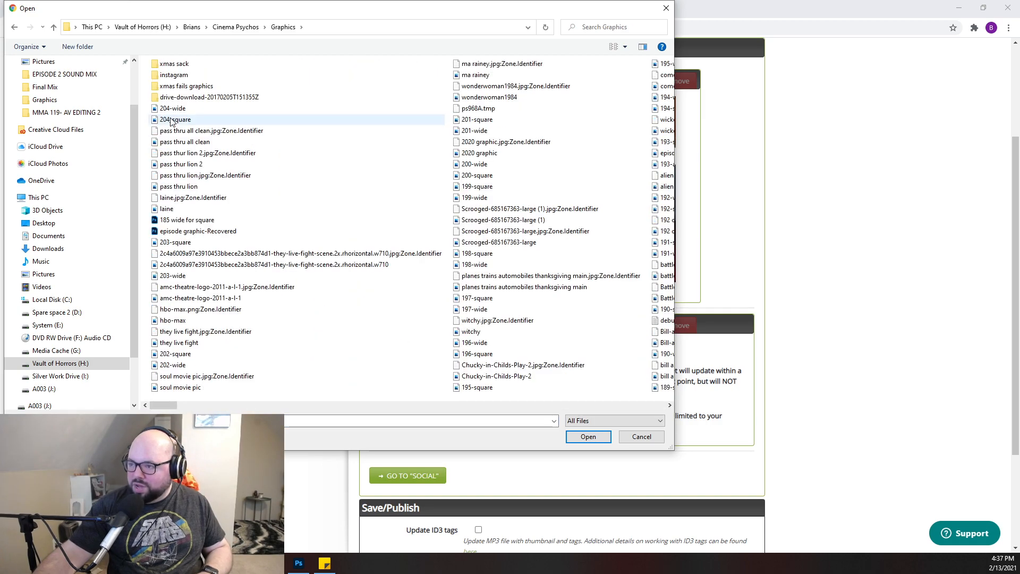
left_click(172, 108)
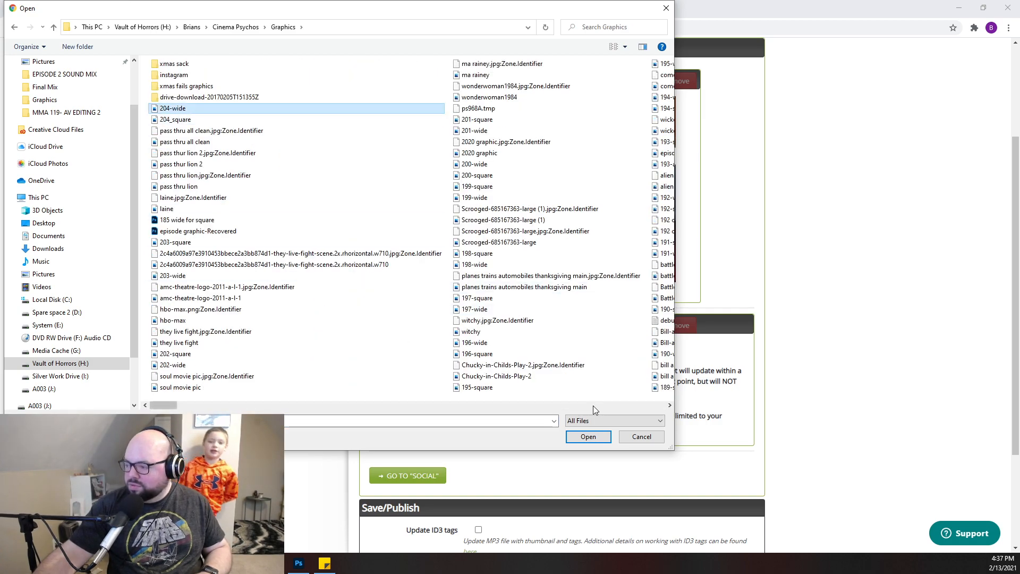
left_click(588, 437)
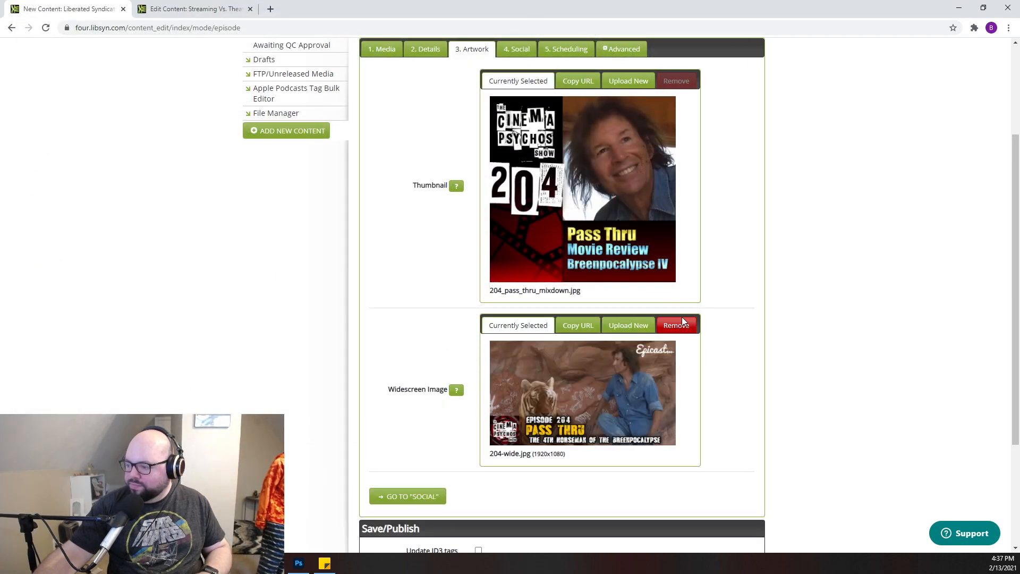
- In the social section, begin the Facebook status with "This week, we are cracking open the 6th seal"
scroll(747, 342, "down", 3)
left_click(417, 337)
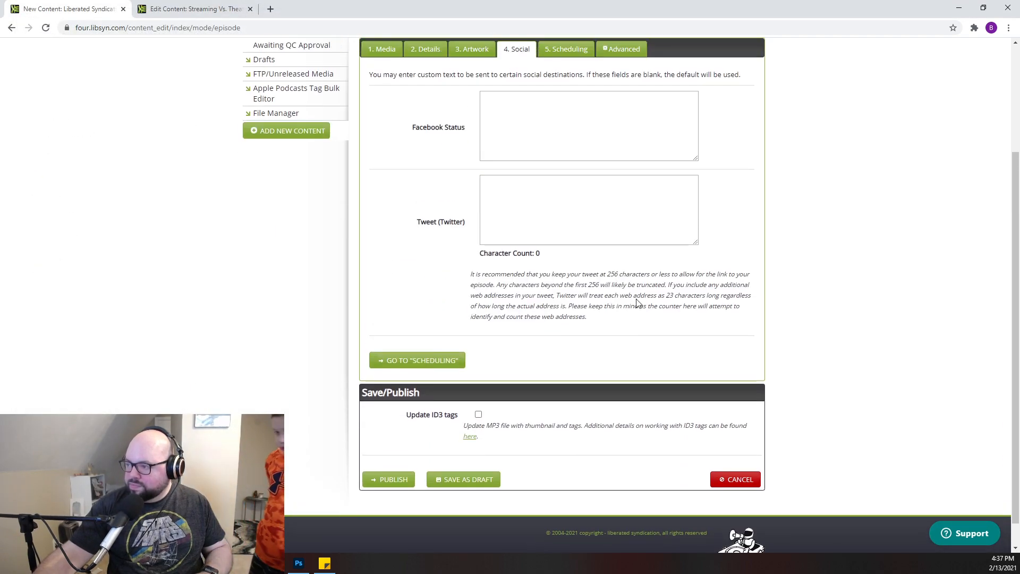
left_click(523, 104)
type("T")
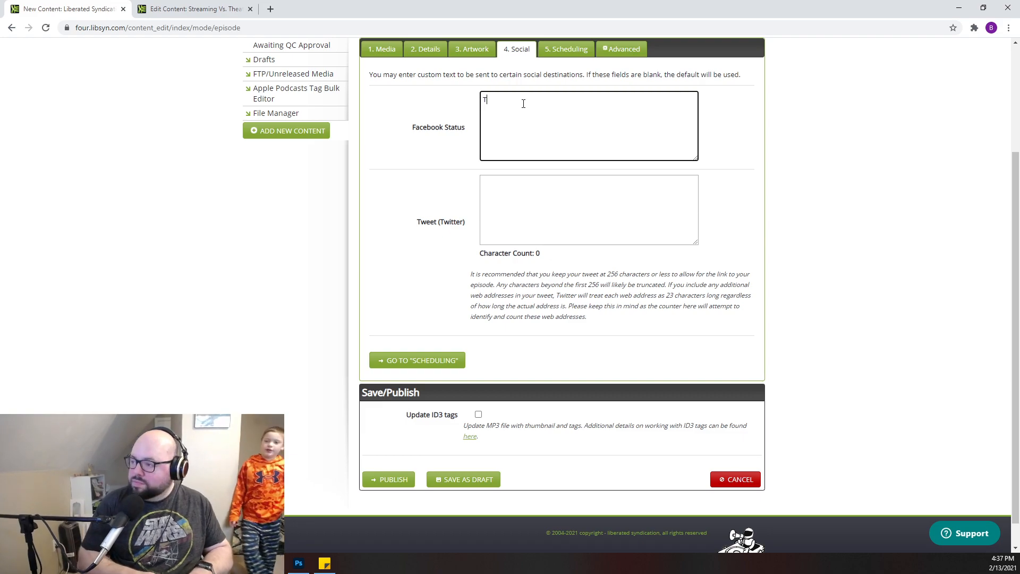
type("his week, w")
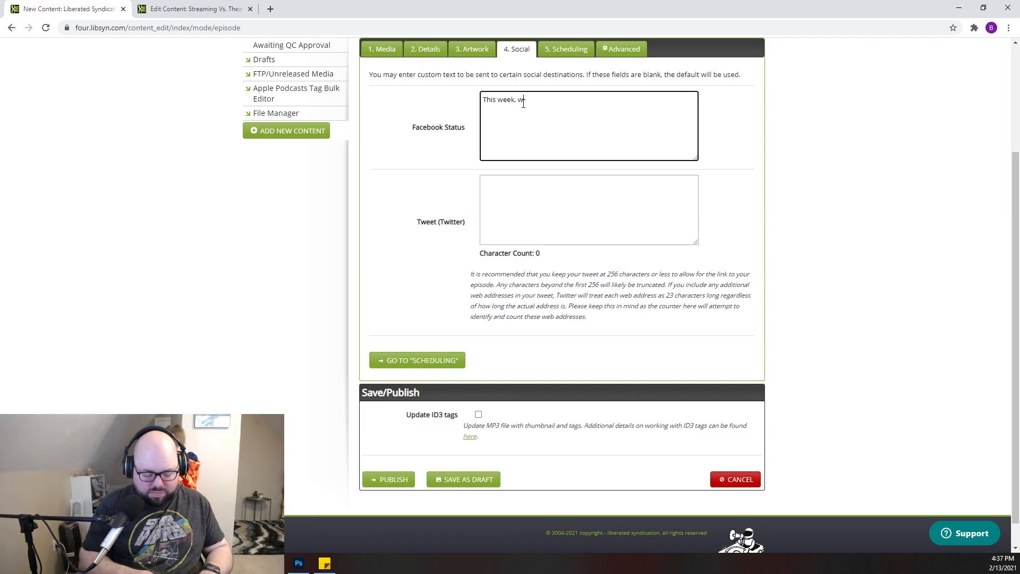
type("e are cr")
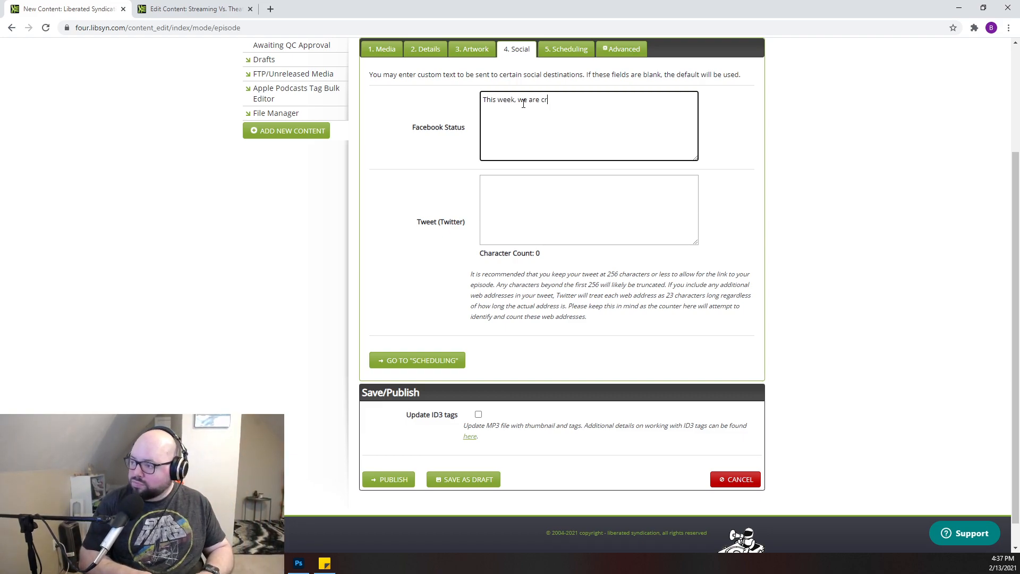
type("acking")
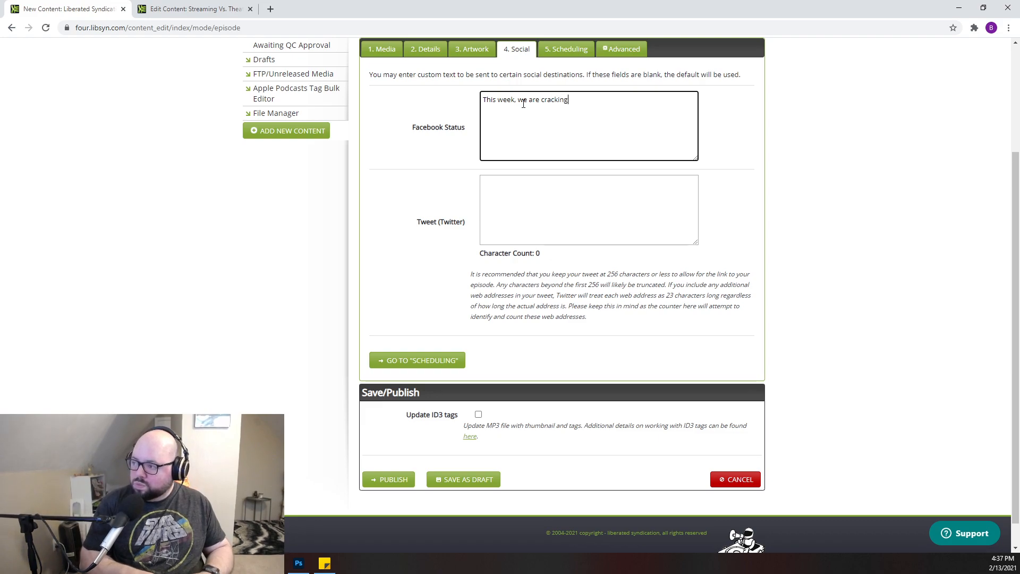
type(" ope")
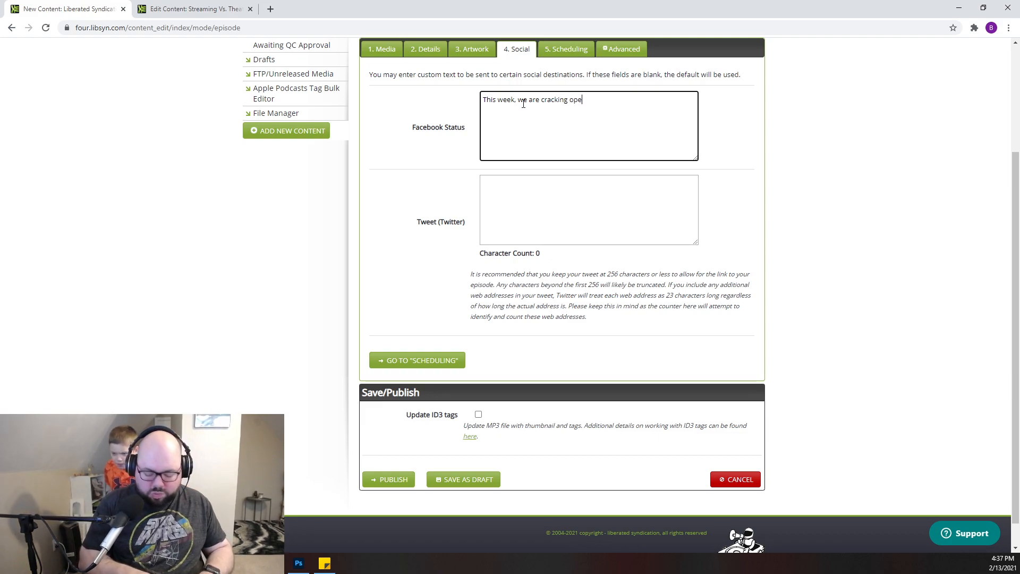
type("n the 6th seal ")
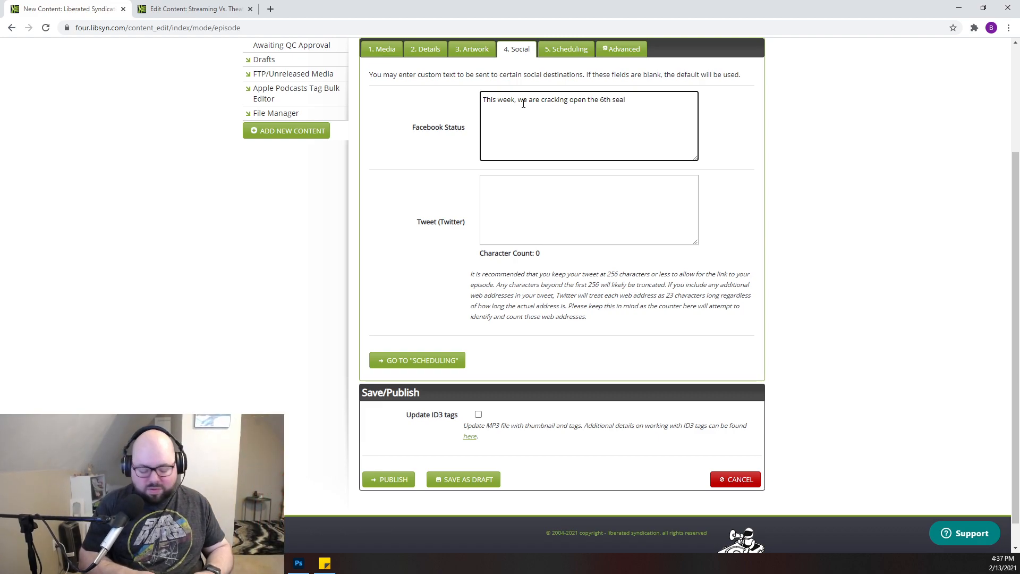
type("of the ")
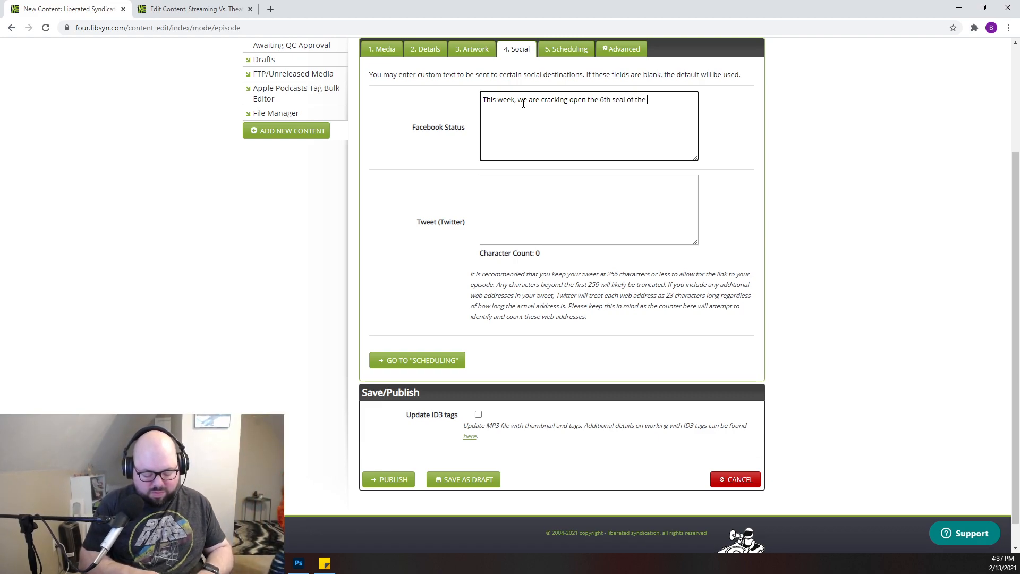
type("Breen")
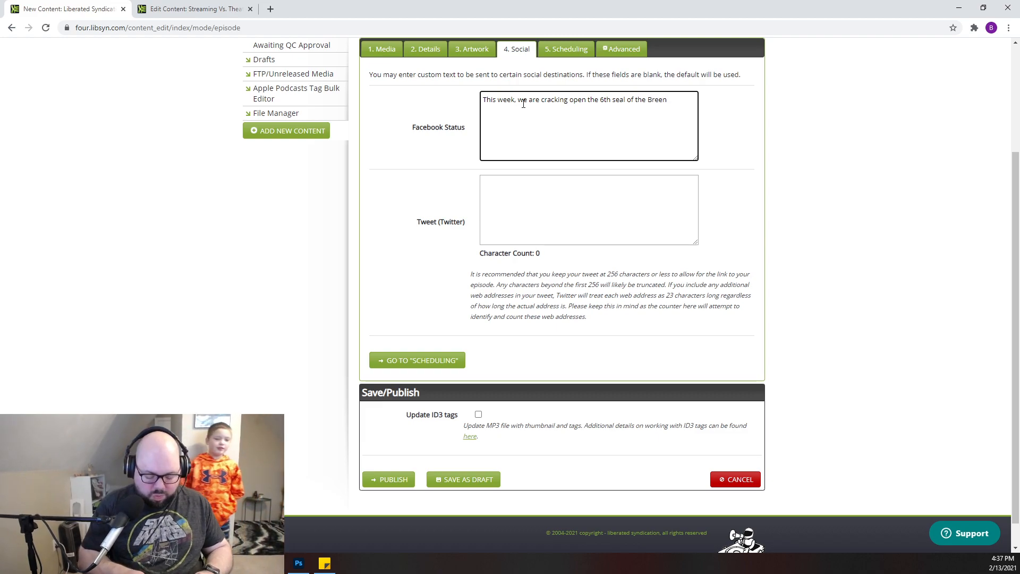
type("pocalyps")
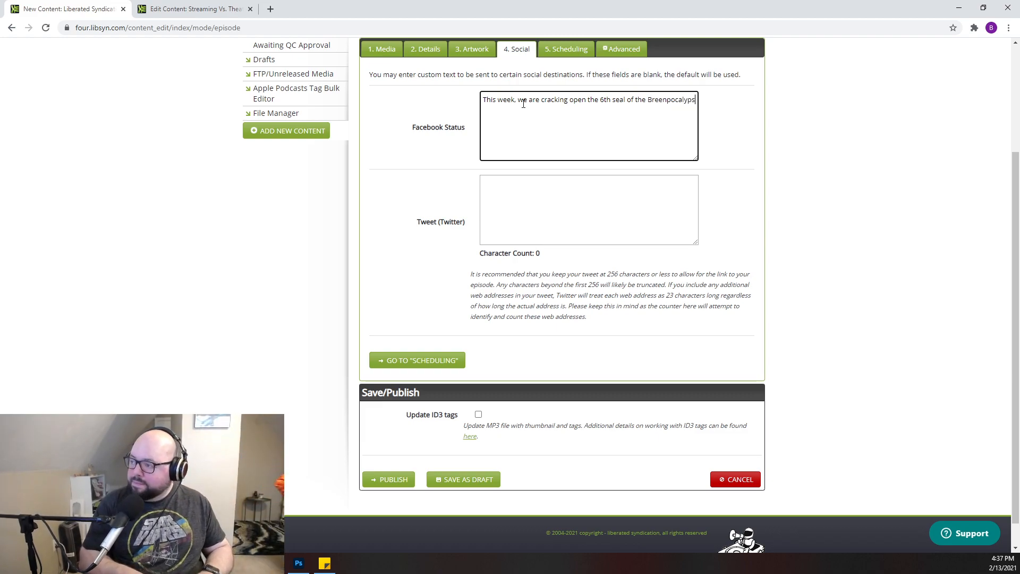
key("BackSpace")
key("BackSpace")
key("BackSpace")
key("BackSpace")
key("BackSpace")
key("BackSpace")
key("BackSpace")
key("BackSpace")
key("BackSpace")
key("BackSpace")
key("BackSpace")
key("BackSpace")
key("BackSpace")
key("BackSpace")
key("BackSpace")
key("BackSpace")
key("BackSpace")
key("BackSpace")
key("BackSpace")
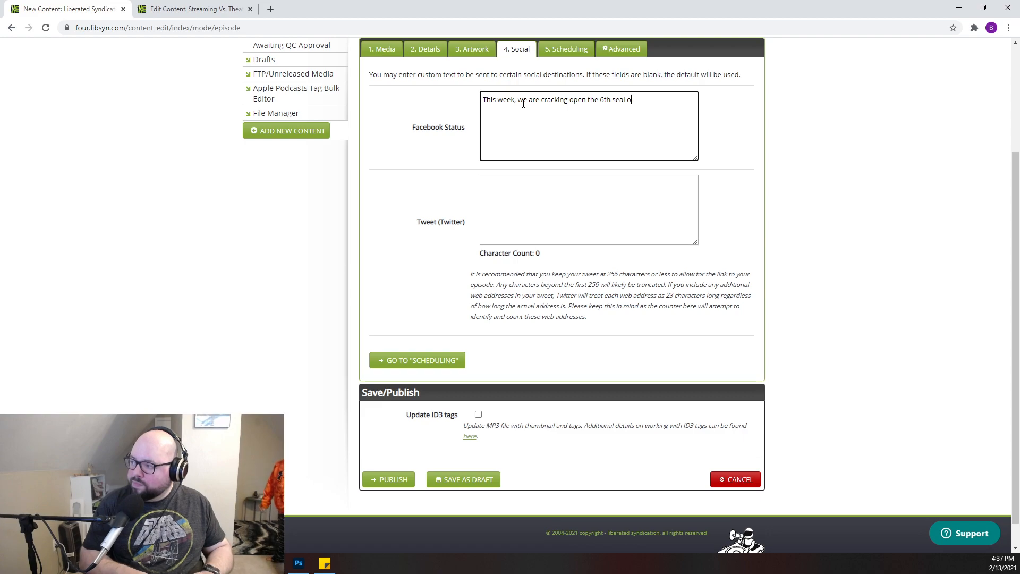
key("BackSpace")
- Continue the Facebook status with "and unleashing the 4th horseman of The Breenpocalyse"
type("and unleashi")
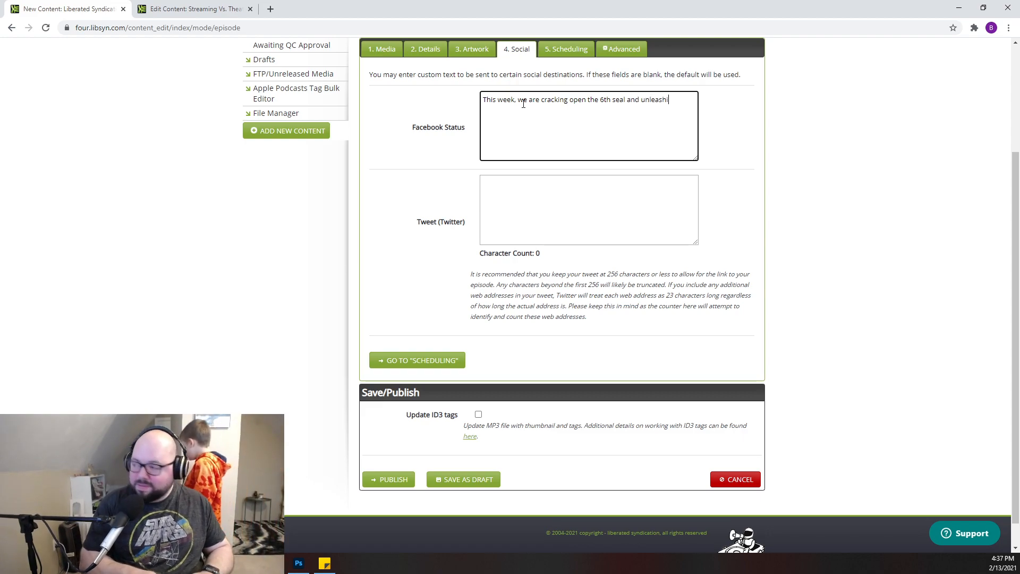
type("ng the")
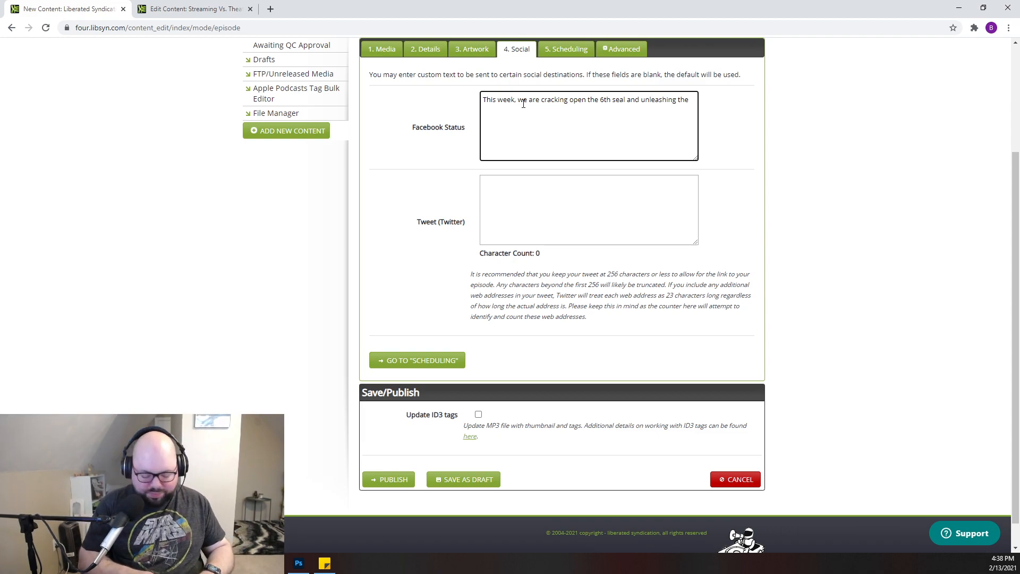
type("4th ")
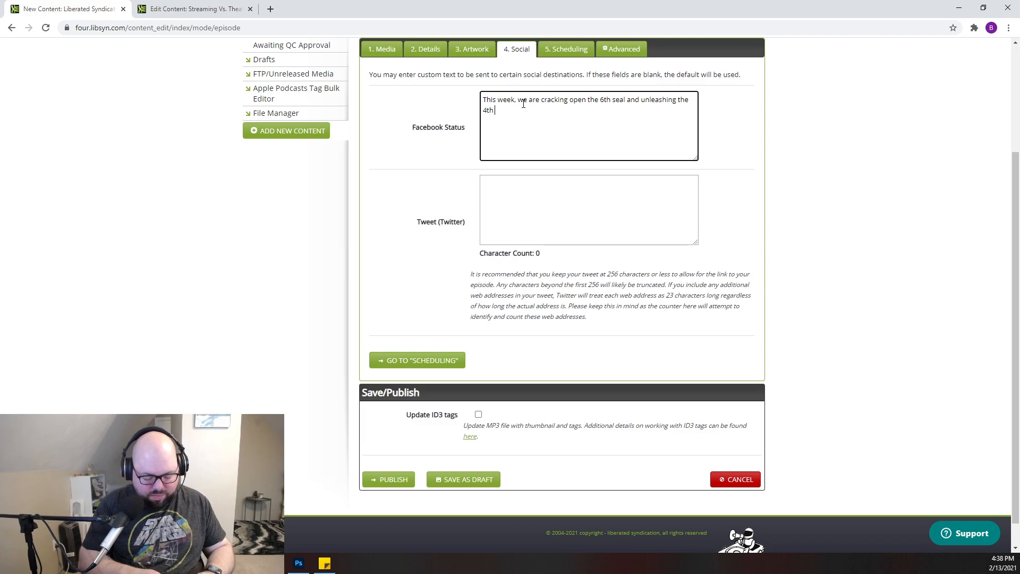
type("horsem")
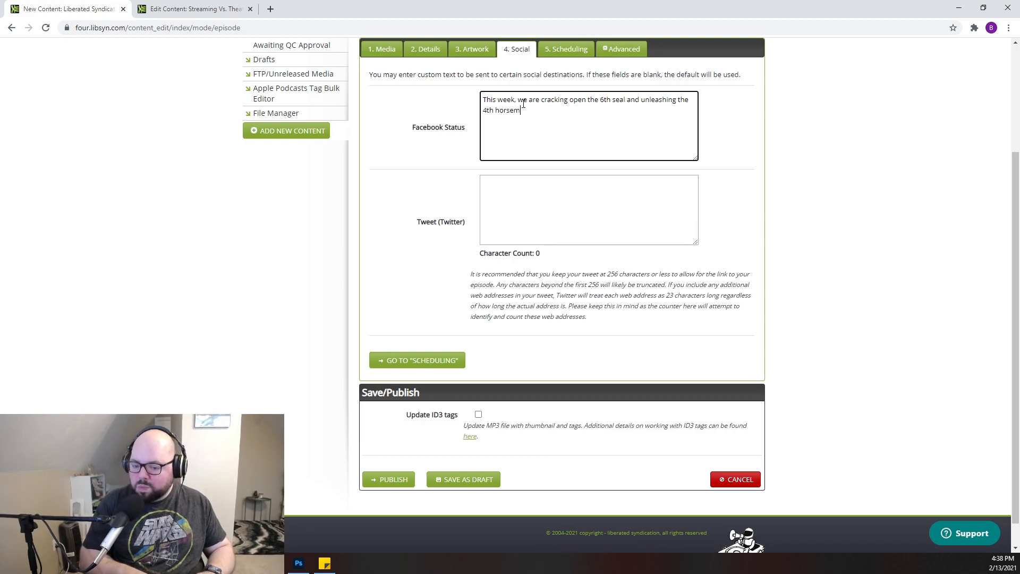
key("BackSpace")
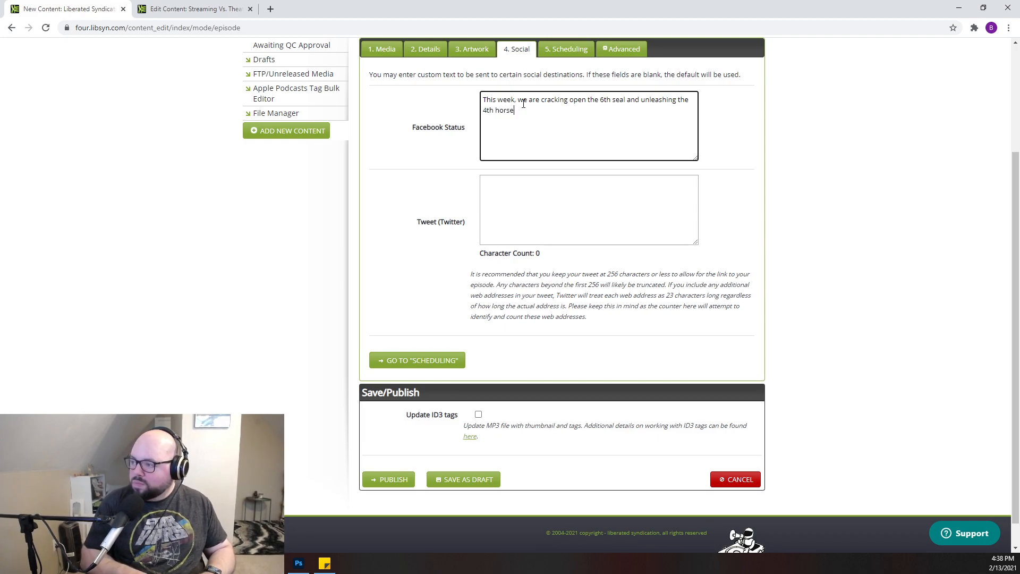
type("man of the")
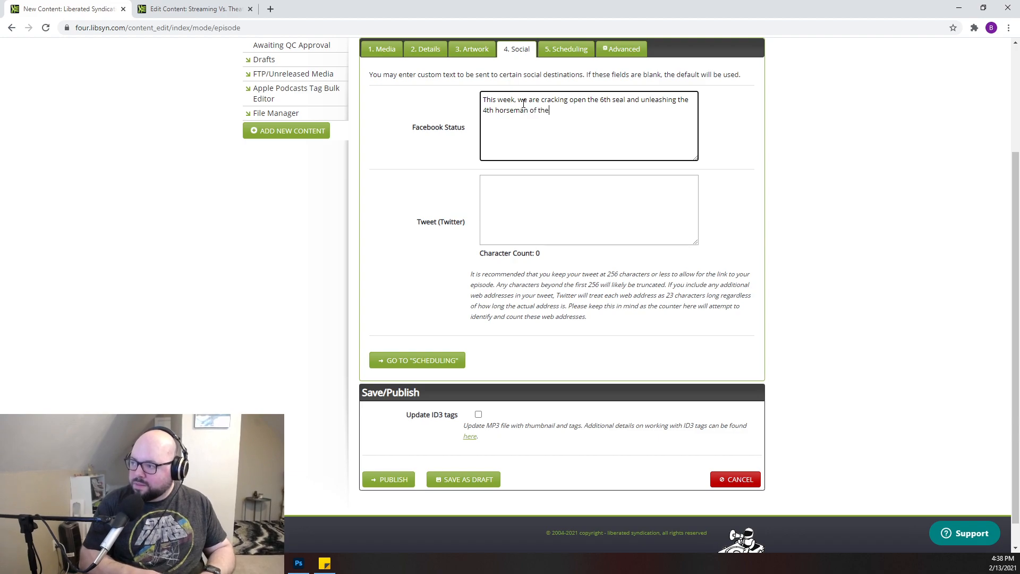
type("The ")
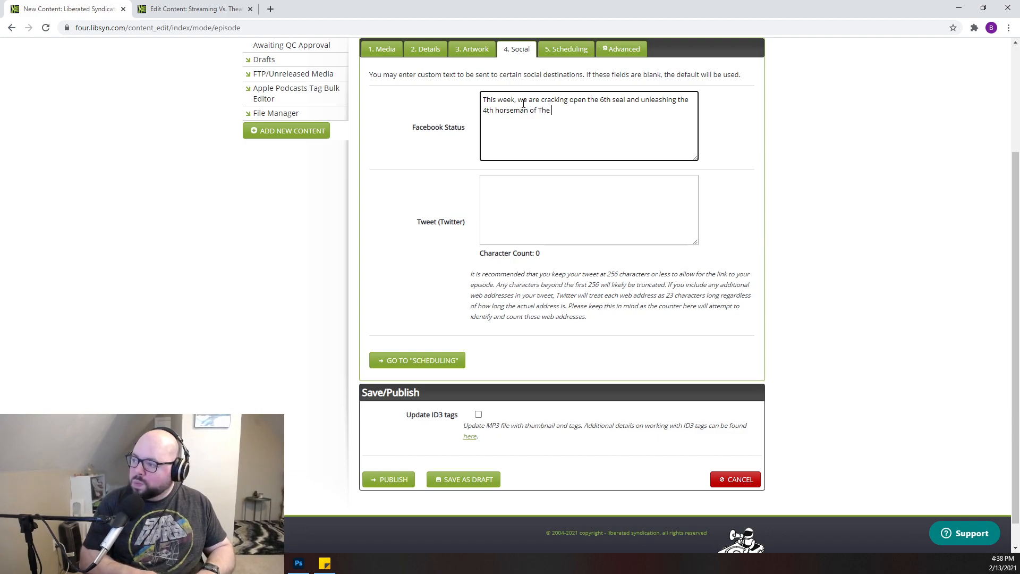
type("Breenpo")
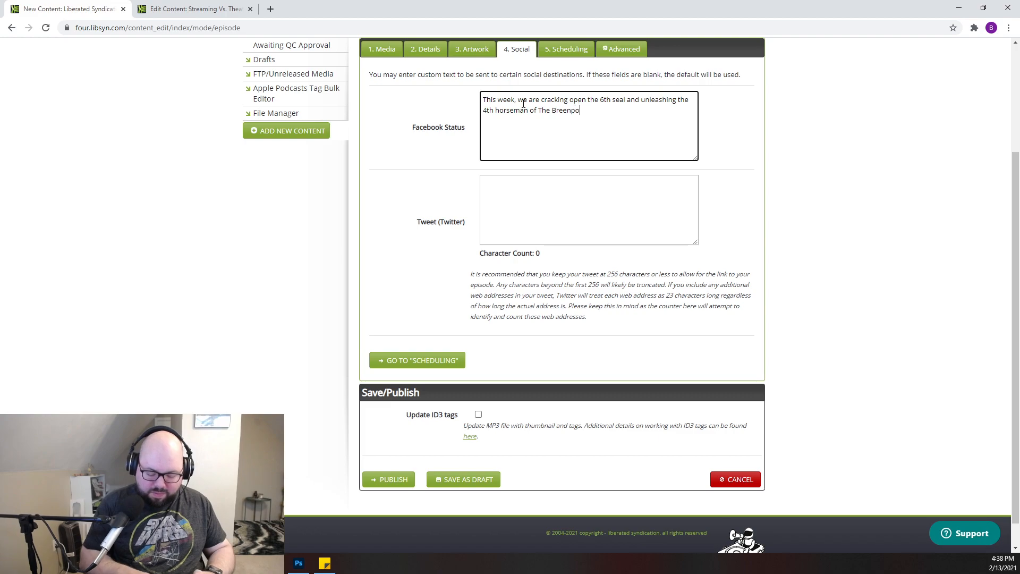
type("calyse")
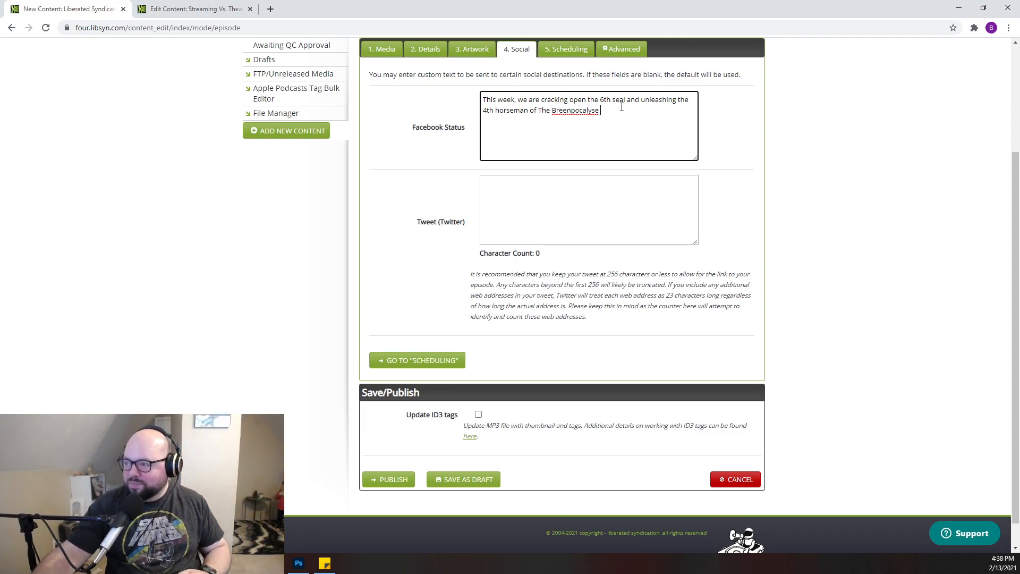
- Finish the Facebook status with "with the pro genocide film, "Pass Thru"."
type("with the")
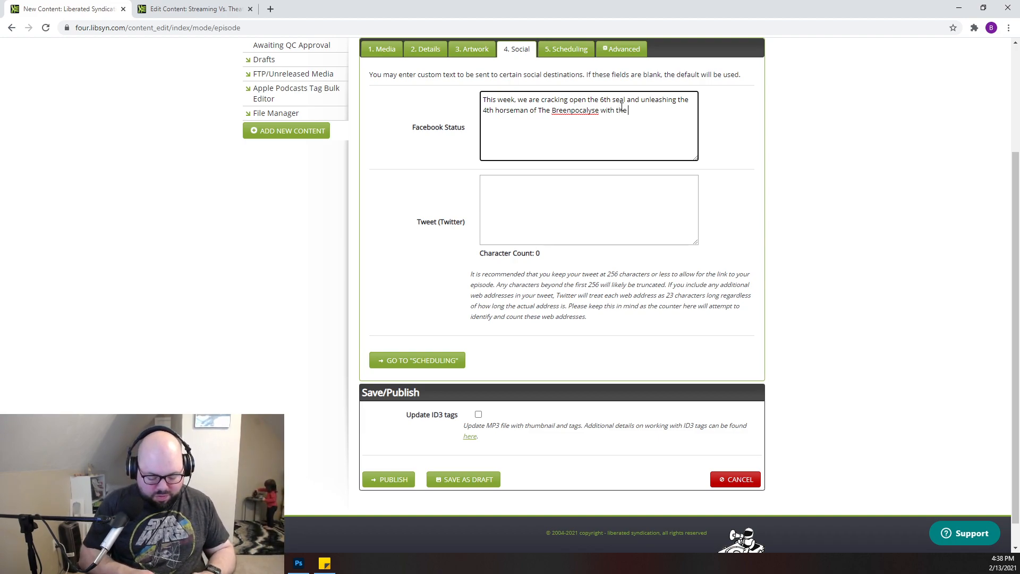
key("BackSpace")
key("BackSpace")
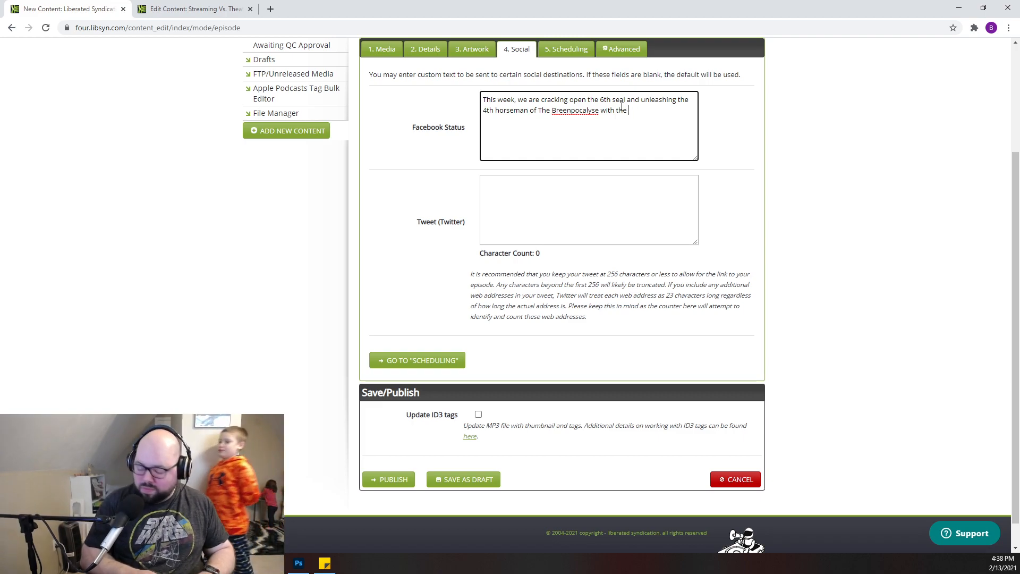
type("pro gen")
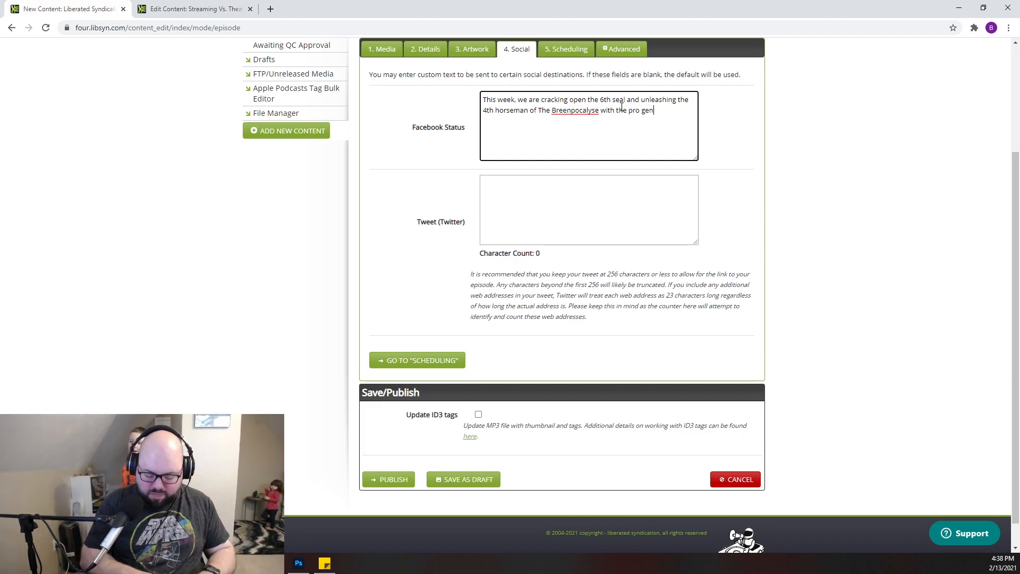
type("ocide fi")
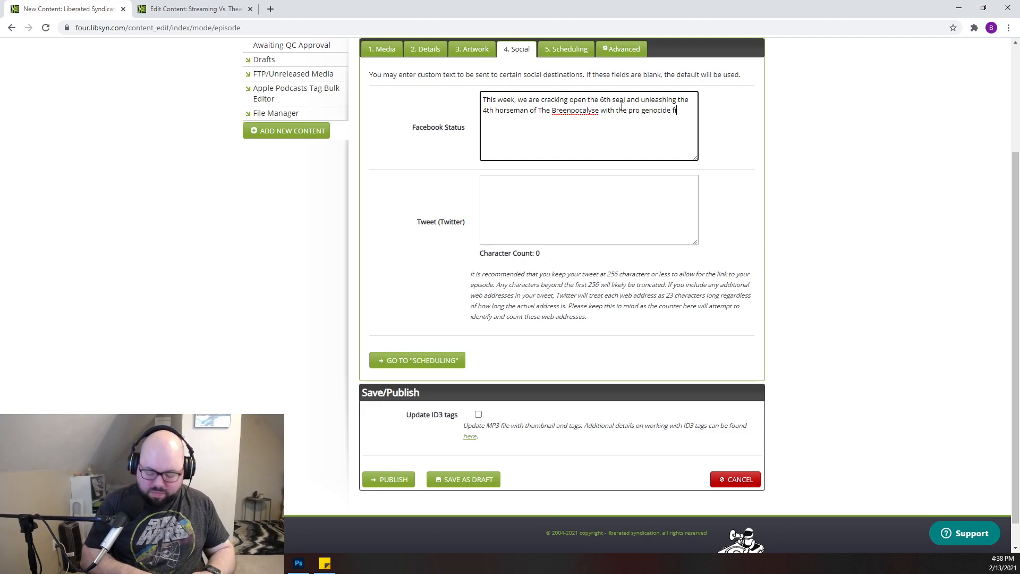
type("lm.")
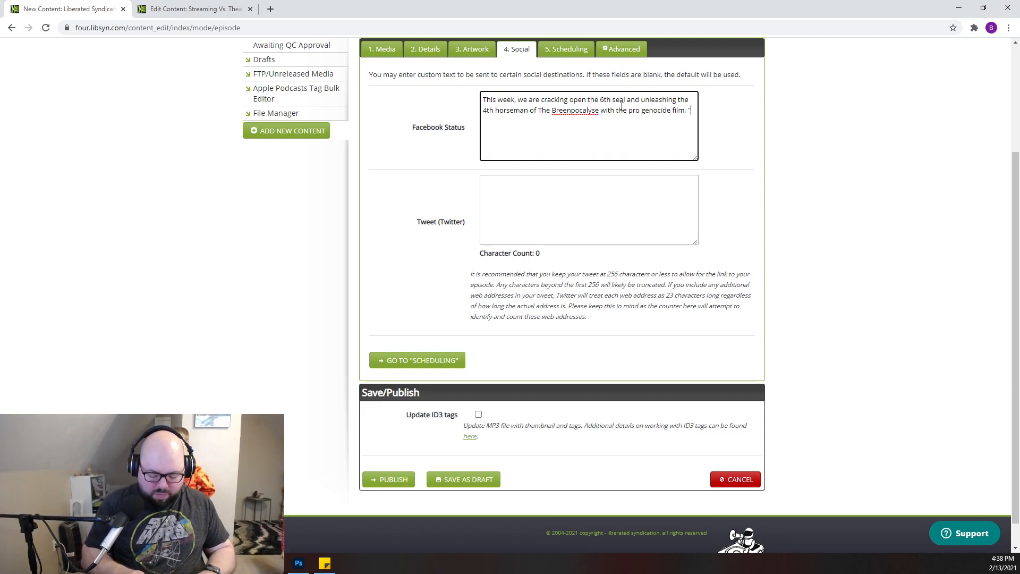
type(" \"Pass ")
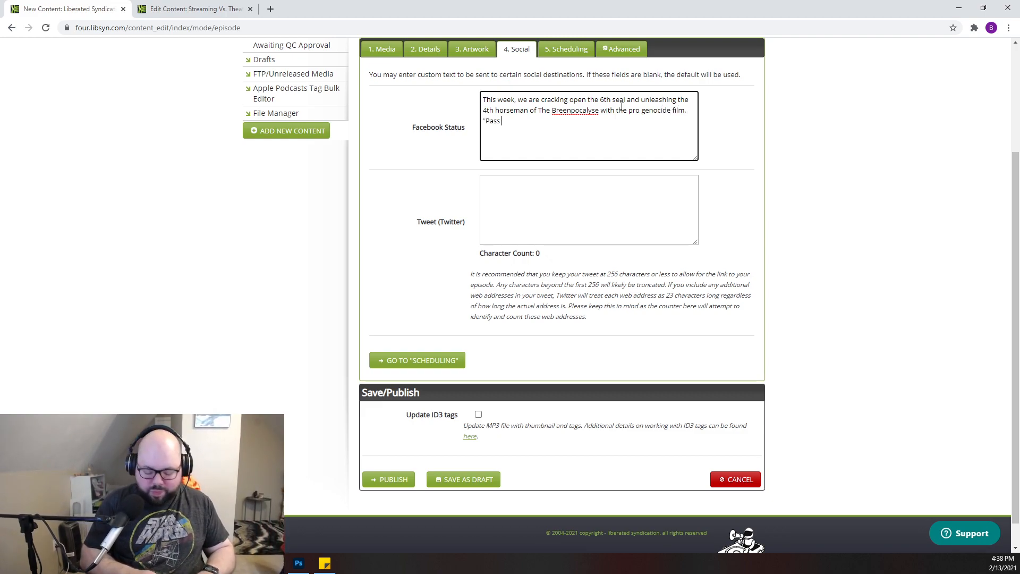
type("Thru")
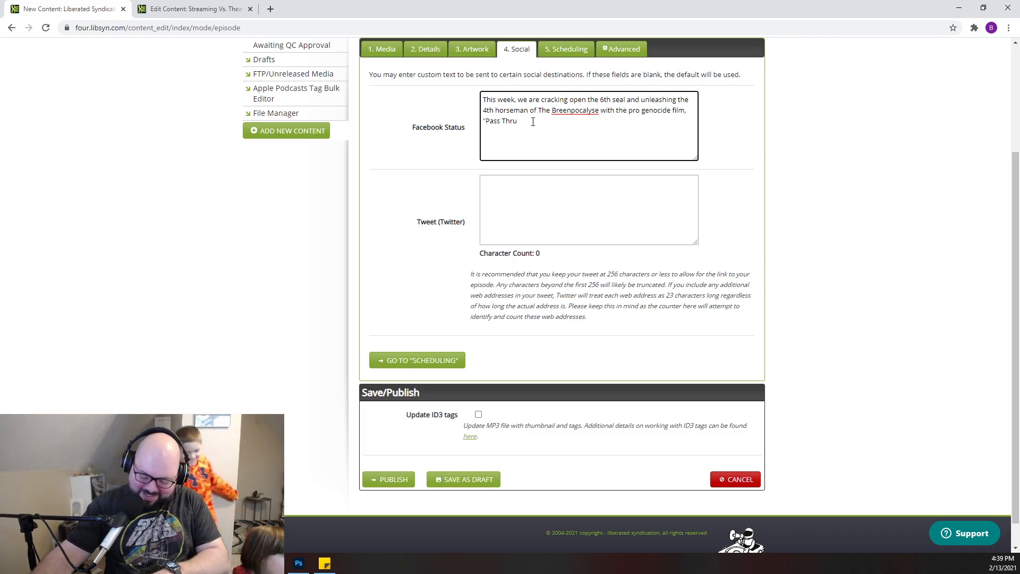
type("\",")
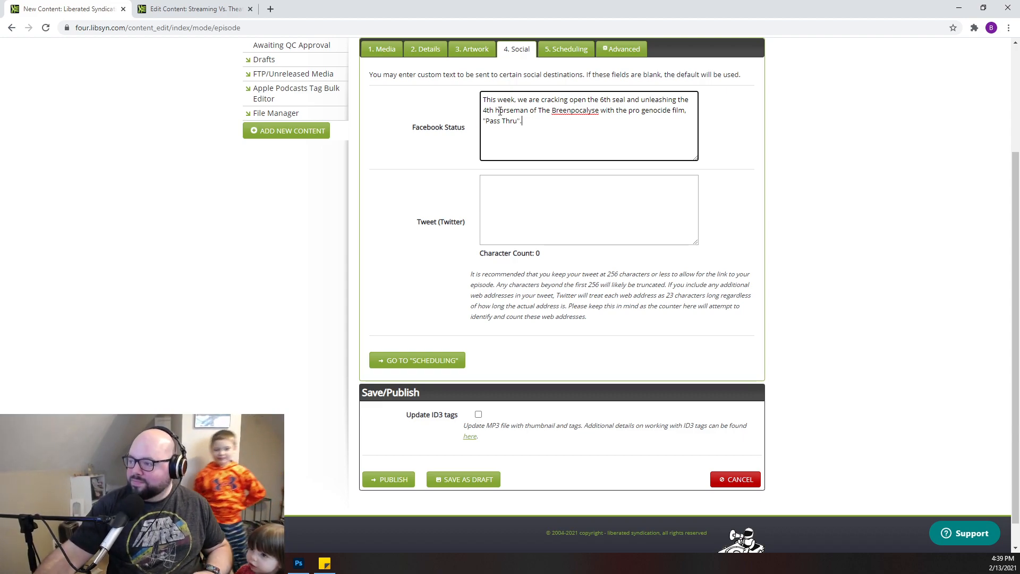
- Copy the full Facebook status text into the Tweet (Twitter) field
left_click_drag(533, 121, 446, 91)
key("ctrl+c")
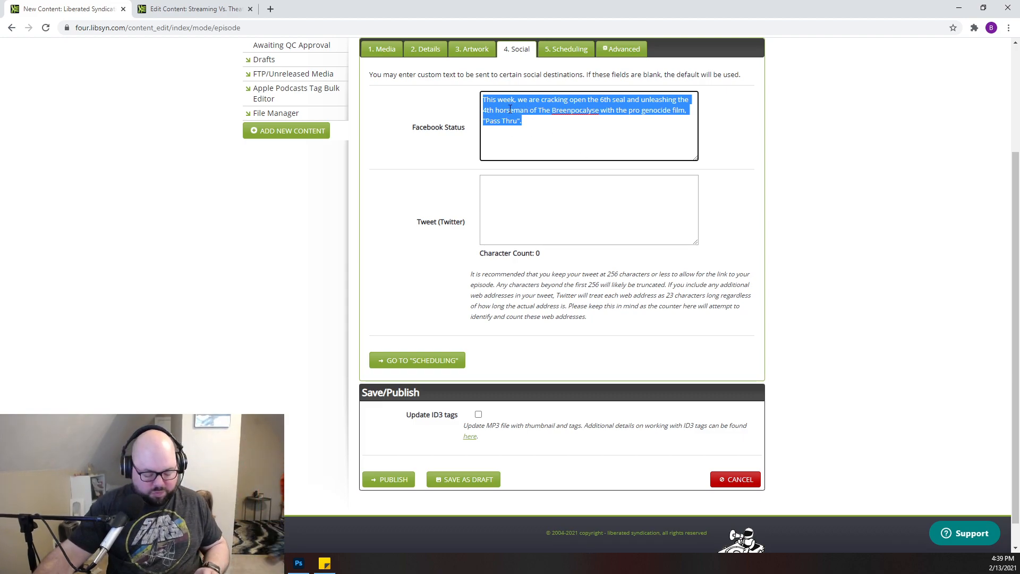
left_click(538, 197)
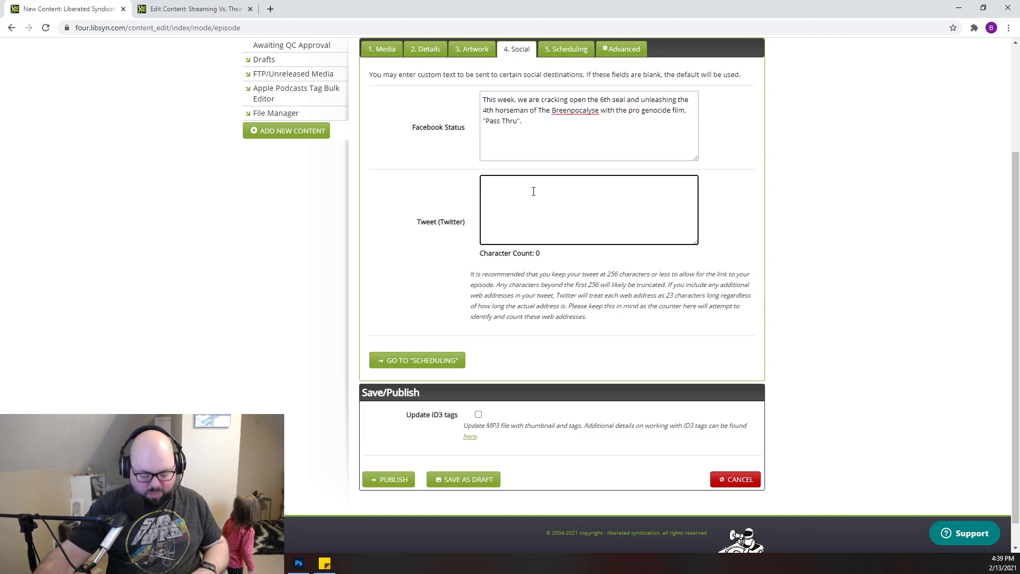
key("ctrl+v")
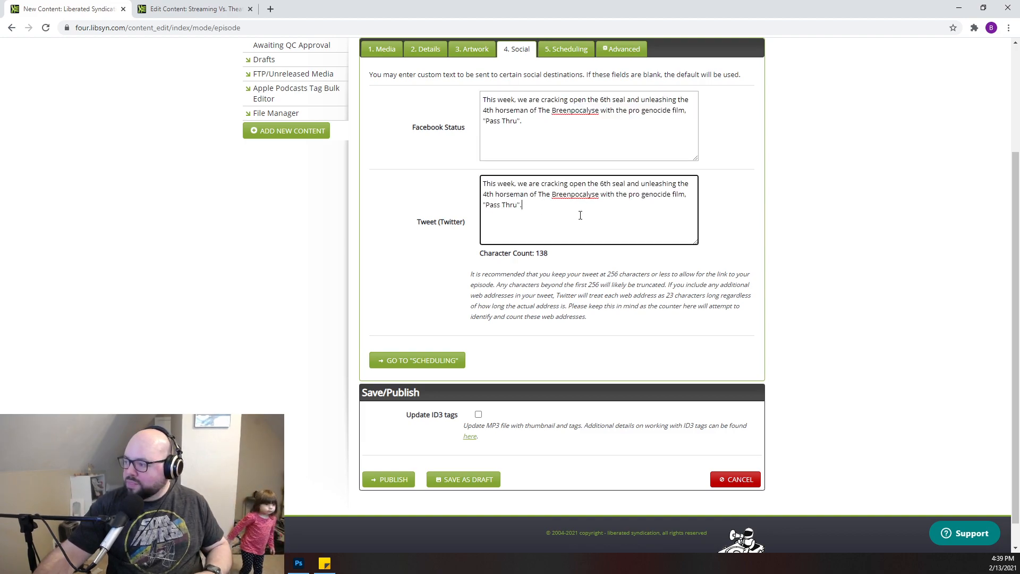
- Publish the episode with scheduling set to None for immediate release without expiration, and return to the dashboard
left_click(415, 362)
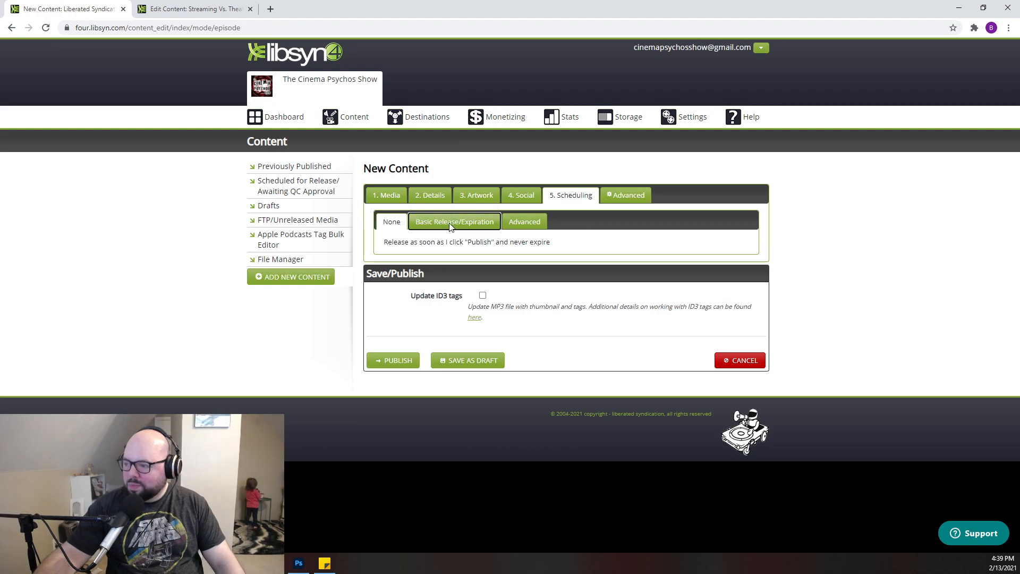
left_click(412, 224)
left_click(387, 223)
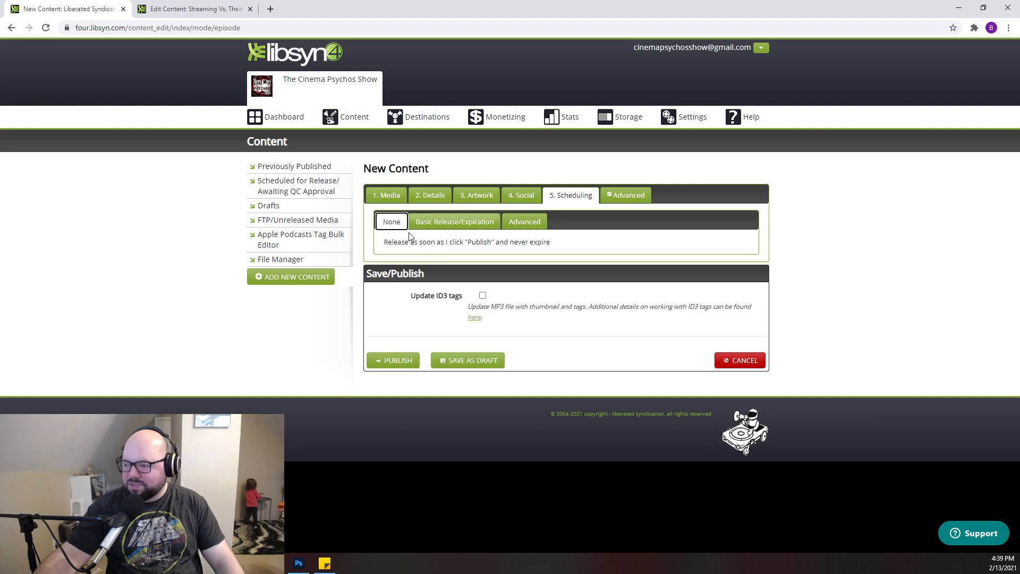
left_click(397, 362)
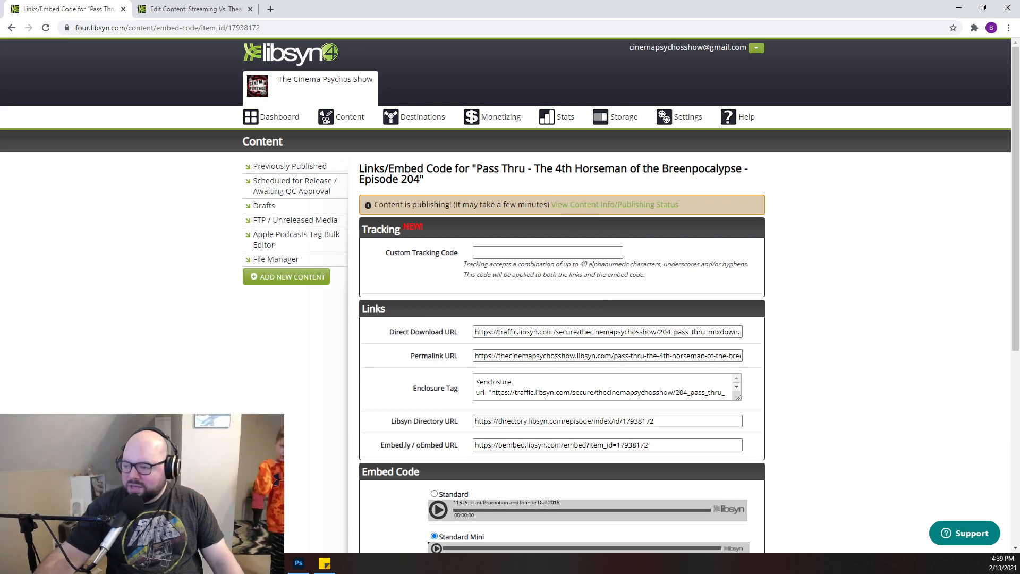
left_click(269, 117)
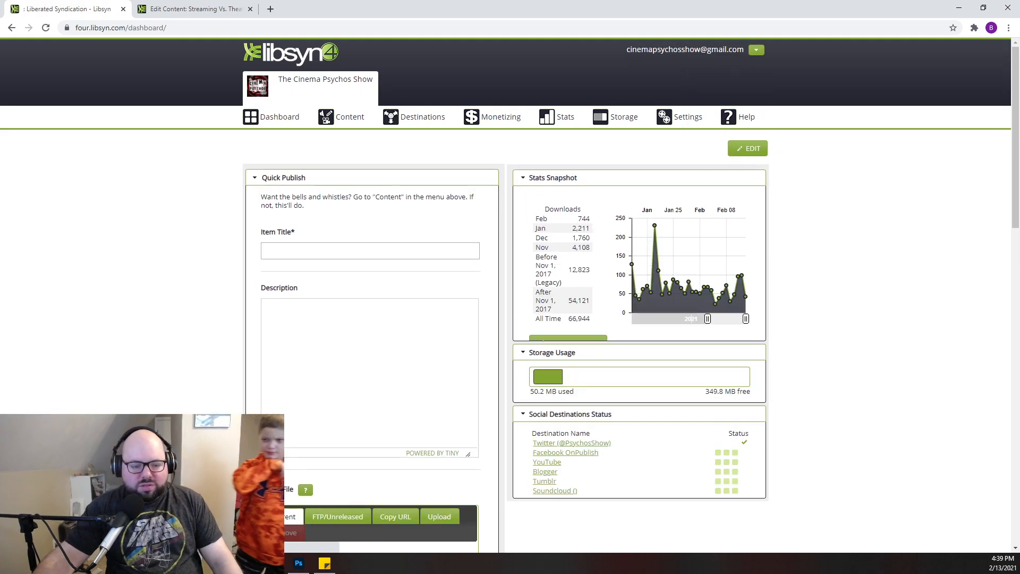